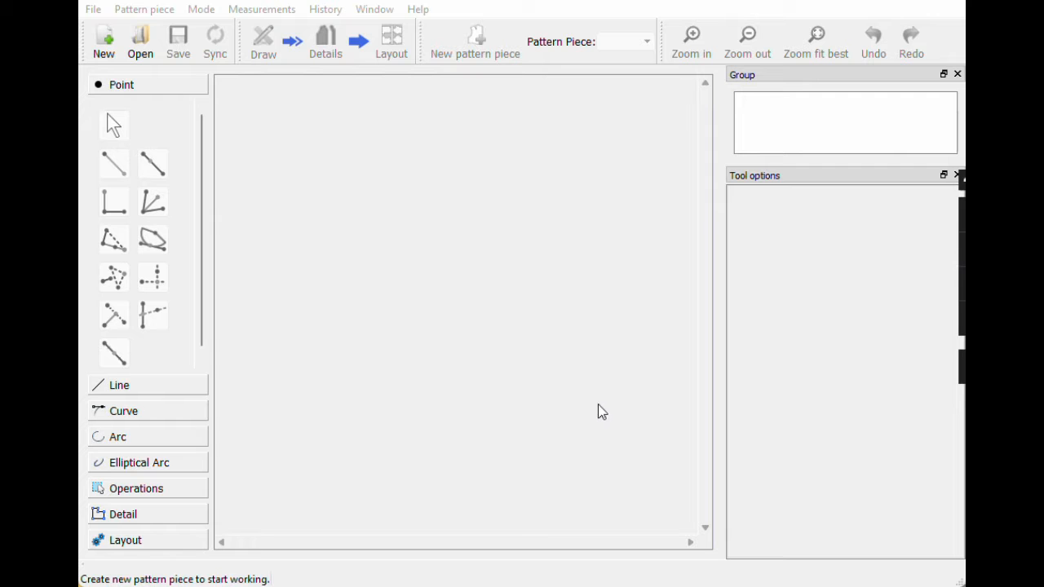
Step: Launch SeamlyMe, open the individual measurement file "basic bodice with high hip" and look through its measurement list
left_click(266, 10)
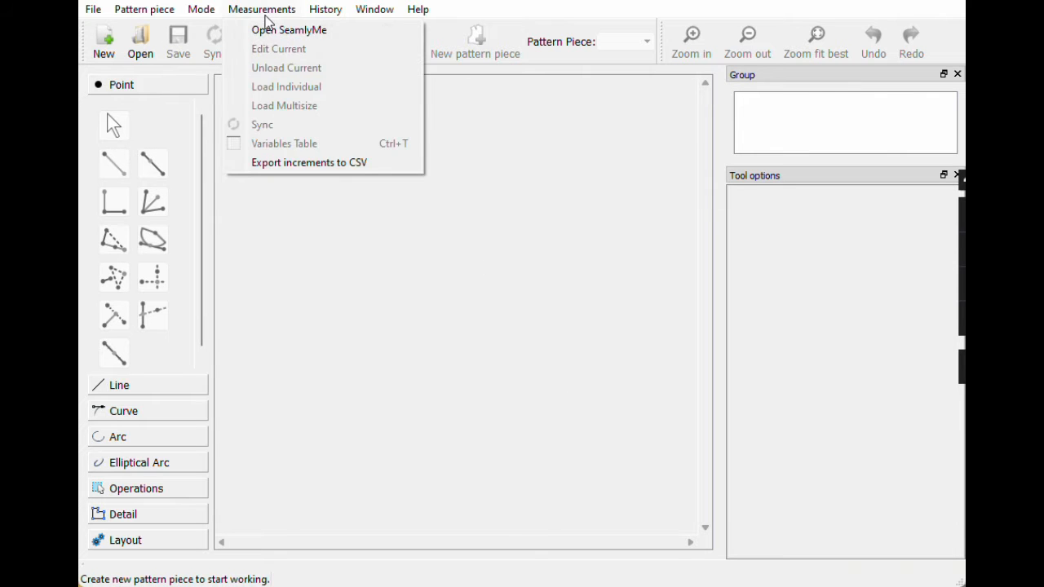
left_click(272, 33)
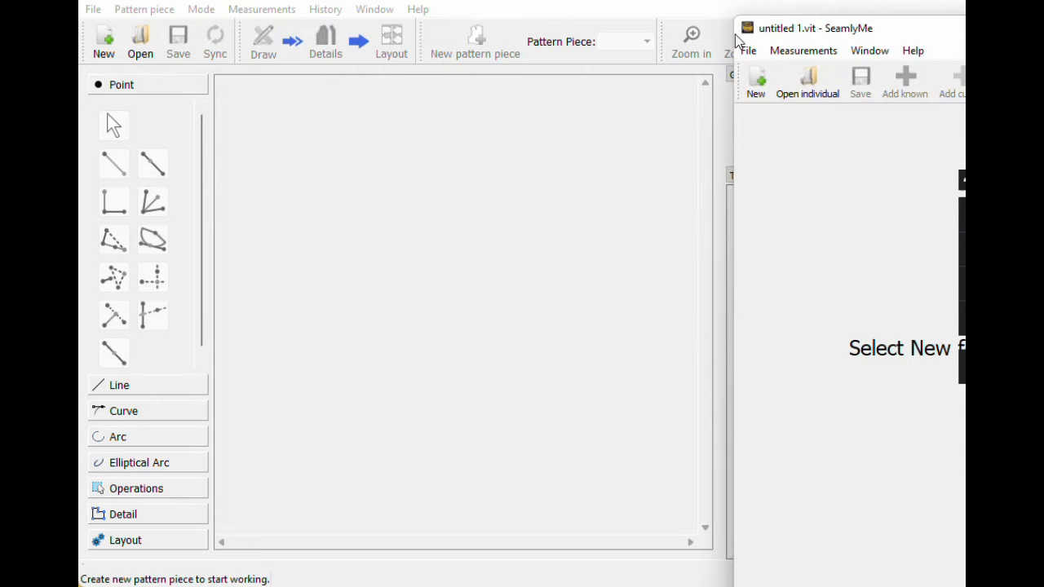
left_click_drag(828, 37, 325, 0)
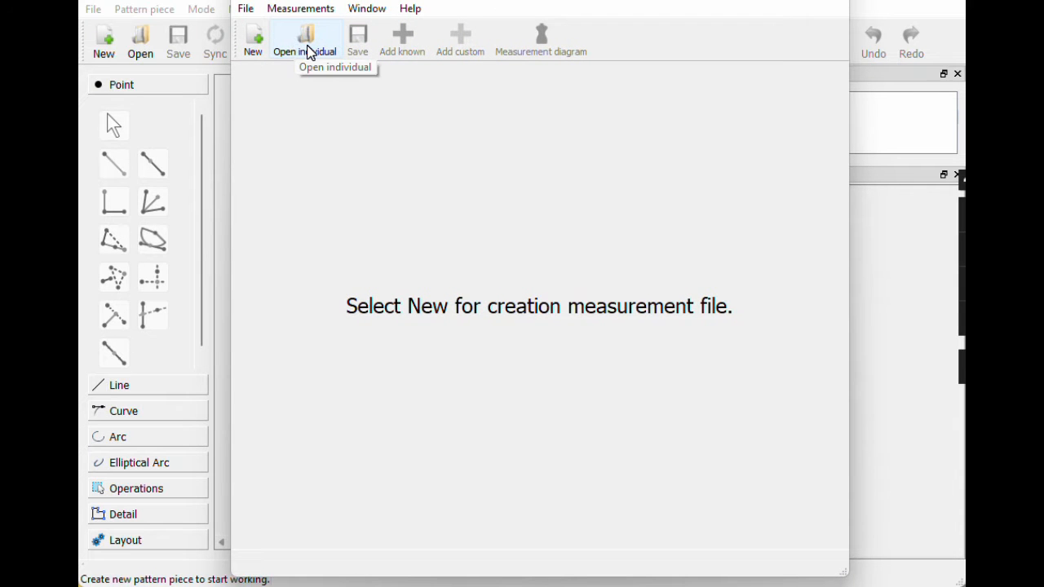
left_click(308, 51)
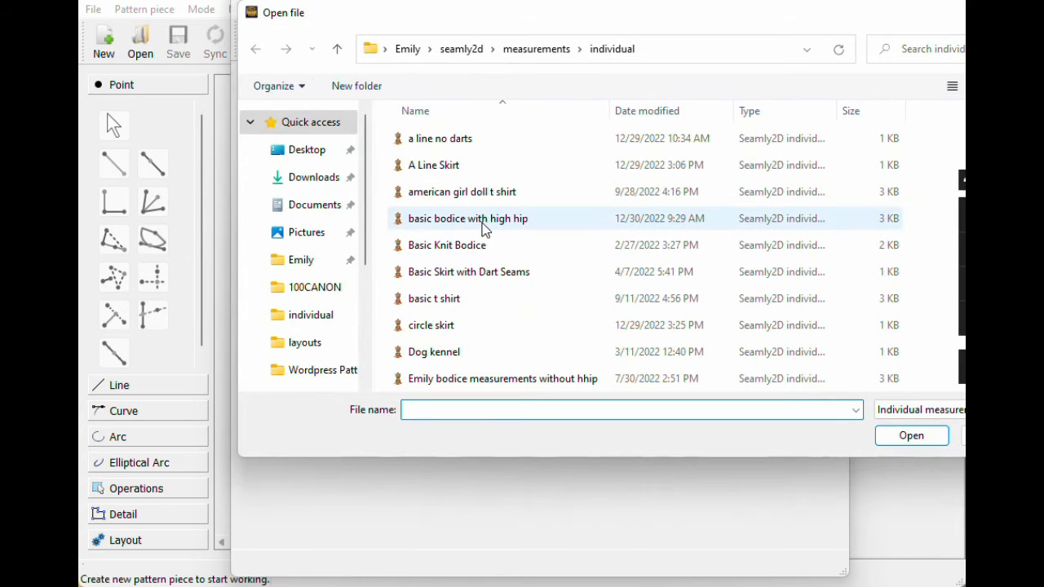
double_click(483, 228)
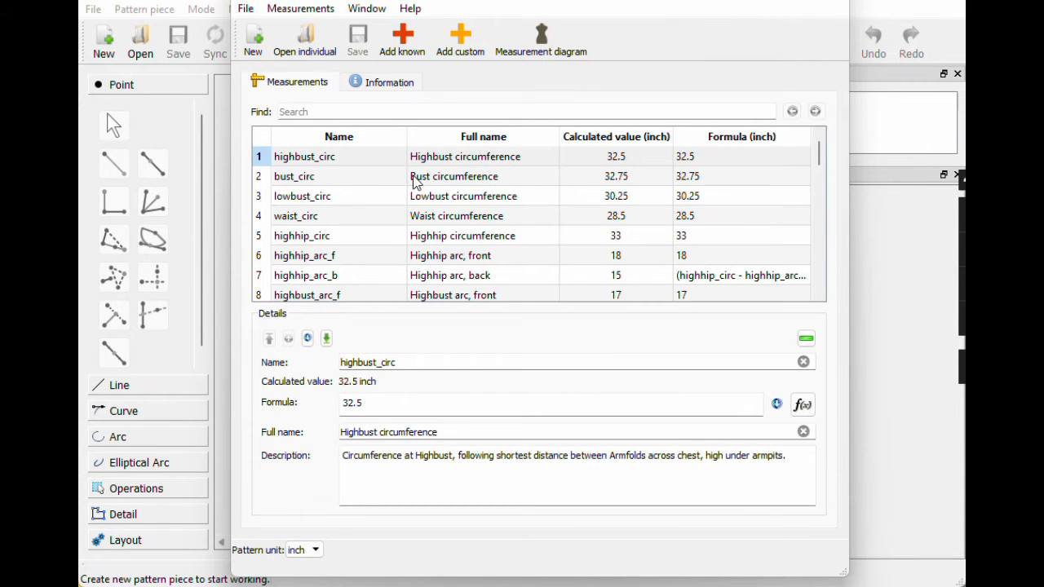
scroll(367, 194, "down", 10)
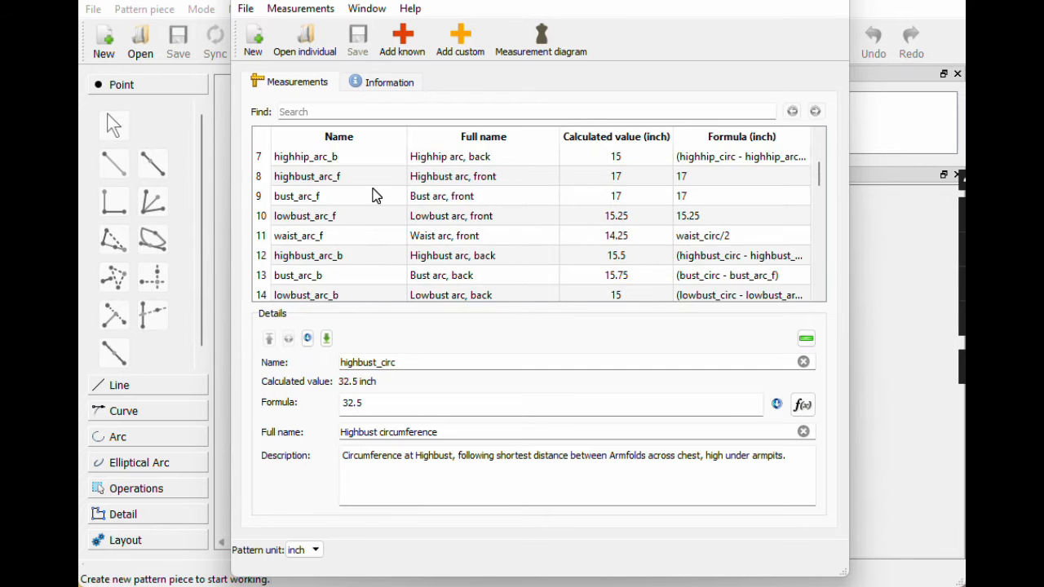
scroll(373, 195, "down", 2)
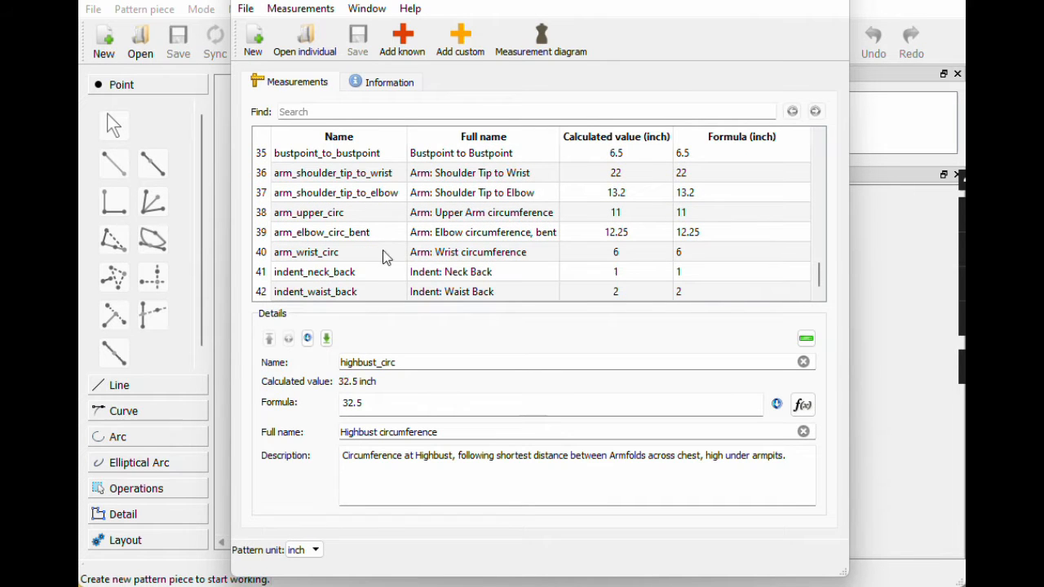
scroll(407, 276, "up", 11)
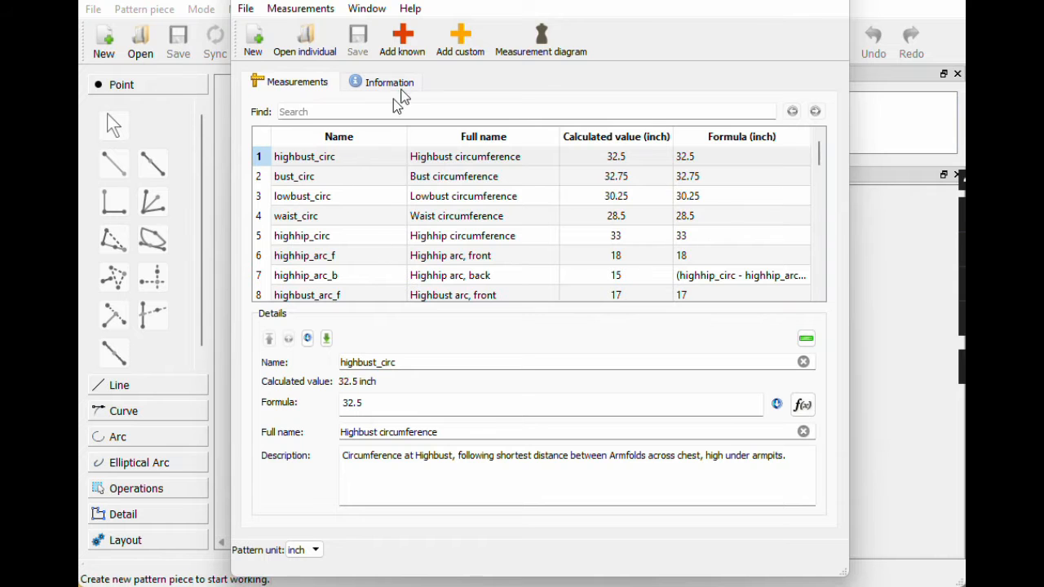
Step: Browse the database of known measurements, collapsing the Direct Height, Direct Width and Indentation groups
left_click(404, 48)
left_click_drag(832, 93, 277, 51)
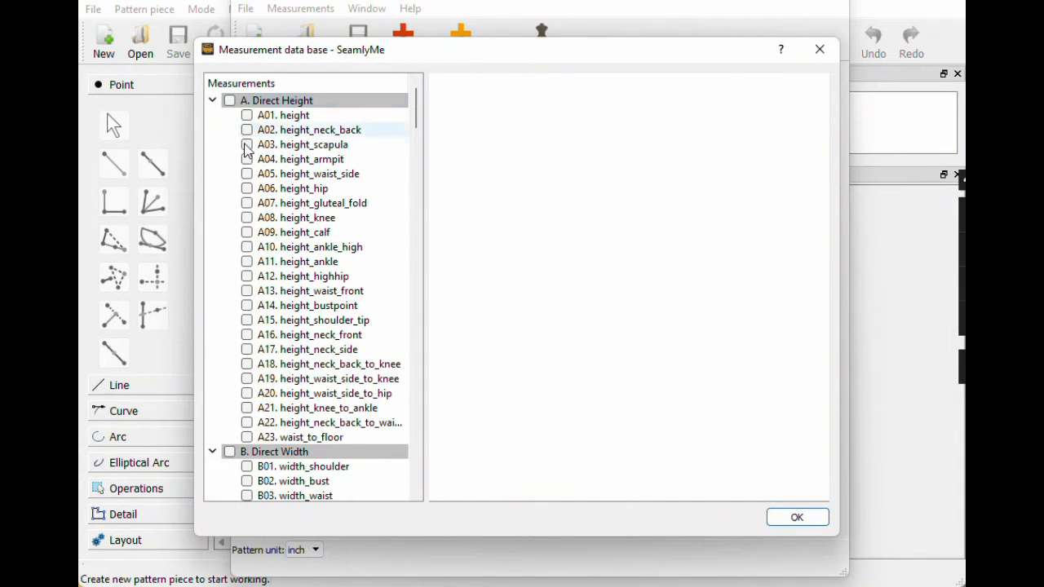
left_click(212, 101)
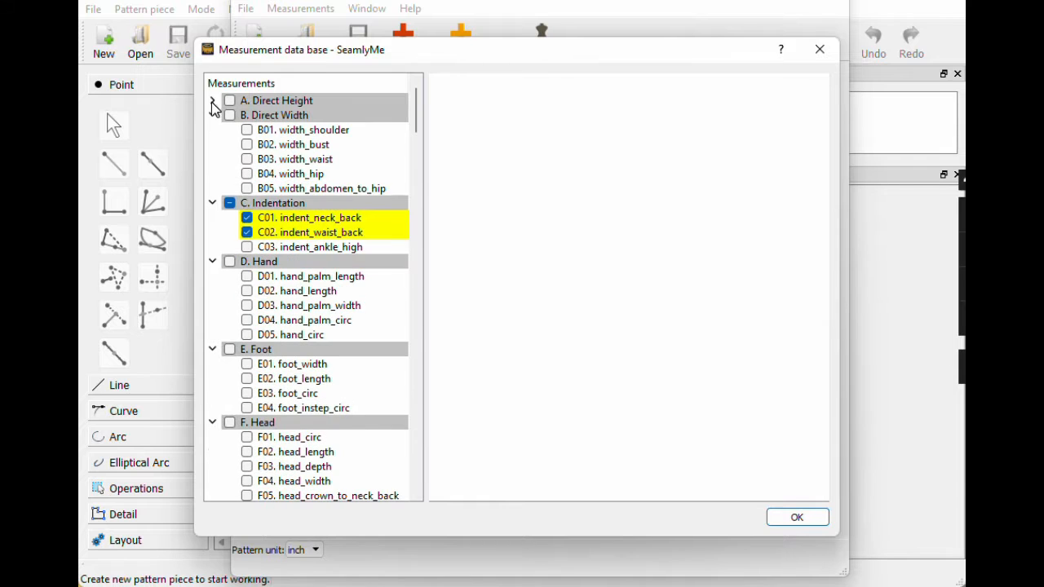
left_click(212, 115)
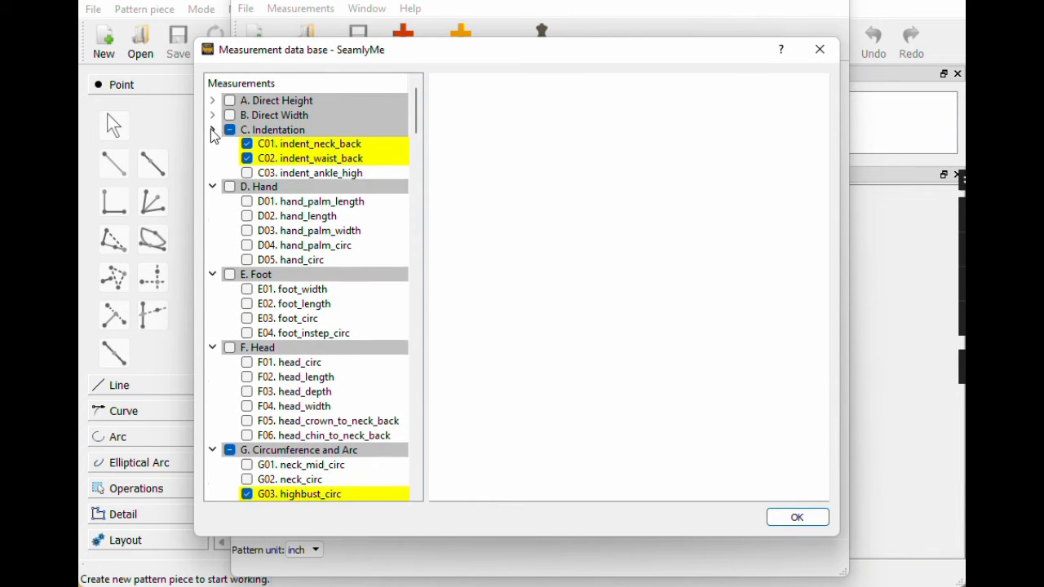
left_click(212, 130)
left_click(212, 101)
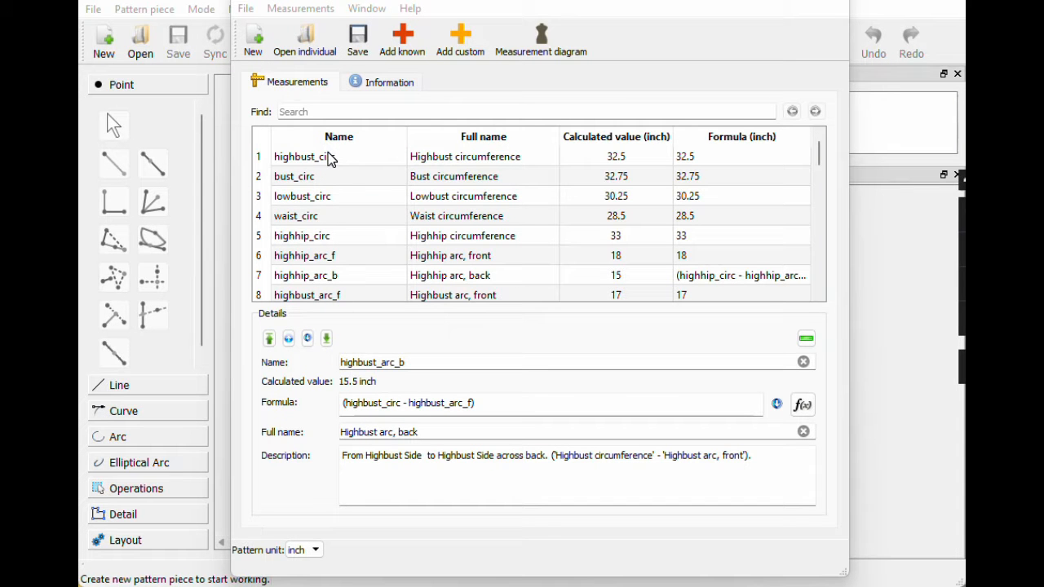
Step: Select the highbust_circ measurement and place the cursor in its formula
left_click(326, 161)
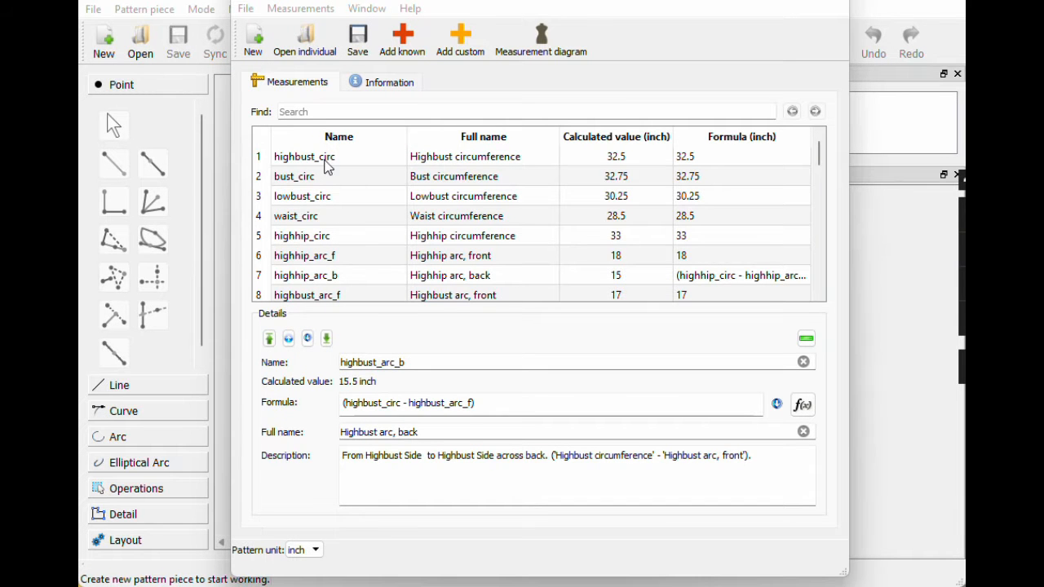
left_click(309, 339)
left_click(288, 339)
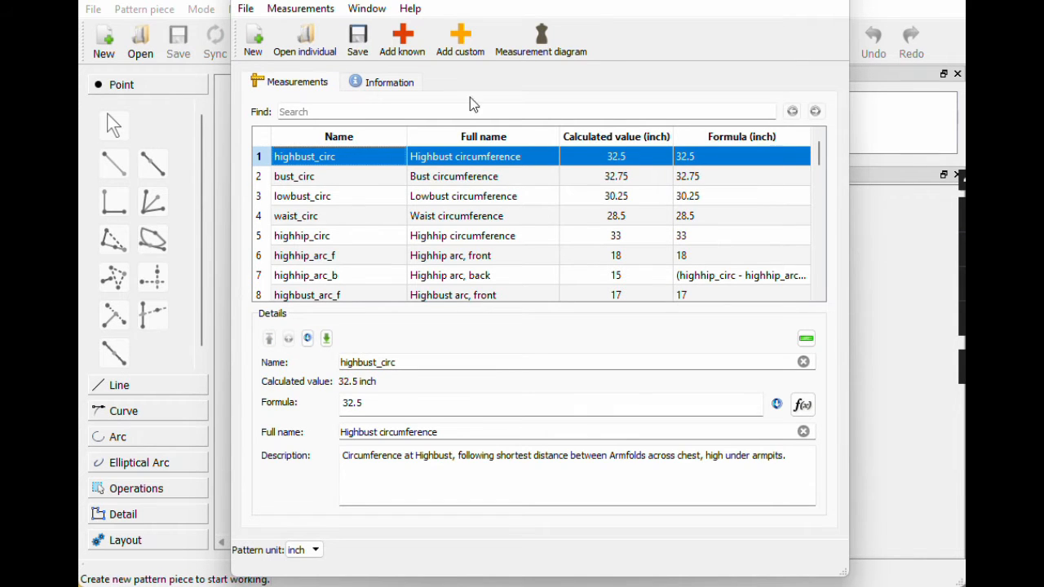
left_click(368, 175)
left_click(367, 156)
left_click(335, 407)
left_click(363, 402)
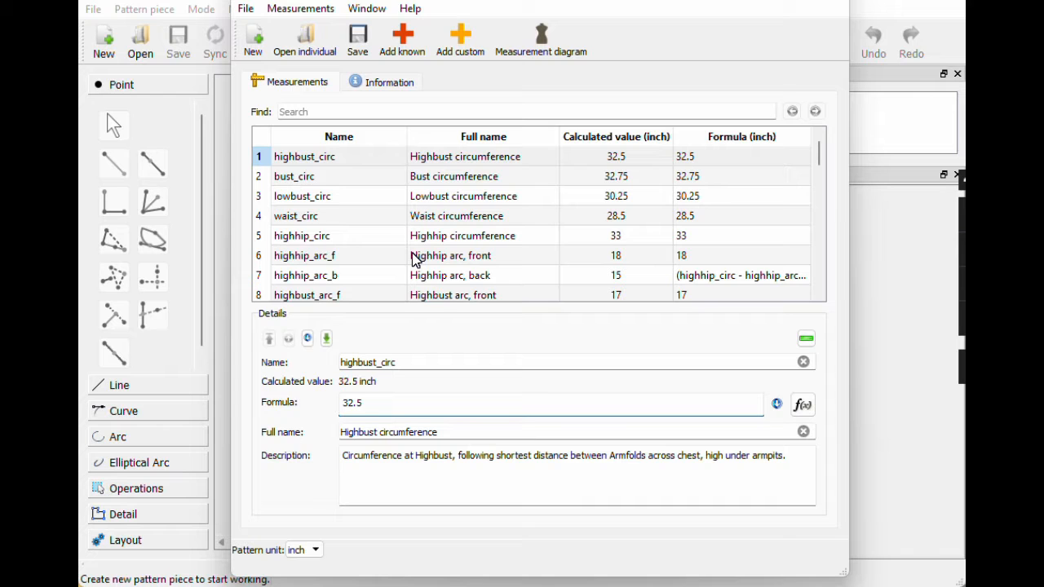
Step: Examine the details of highhip_circ, highhip_arc_f and highhip_arc_b, including their formulas, and review the rest of the measurement list
scroll(512, 263, "down", 1)
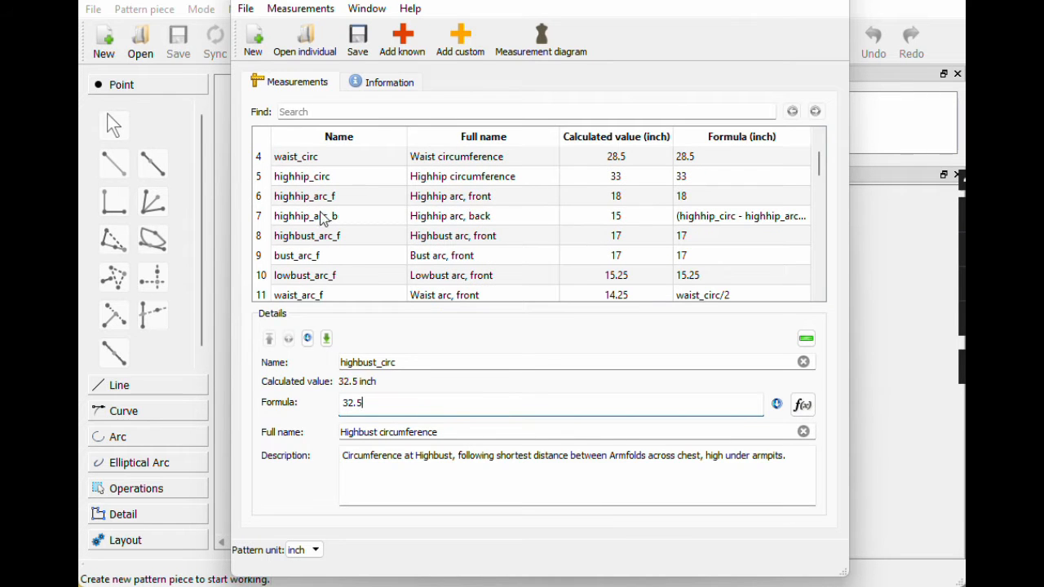
left_click(300, 181)
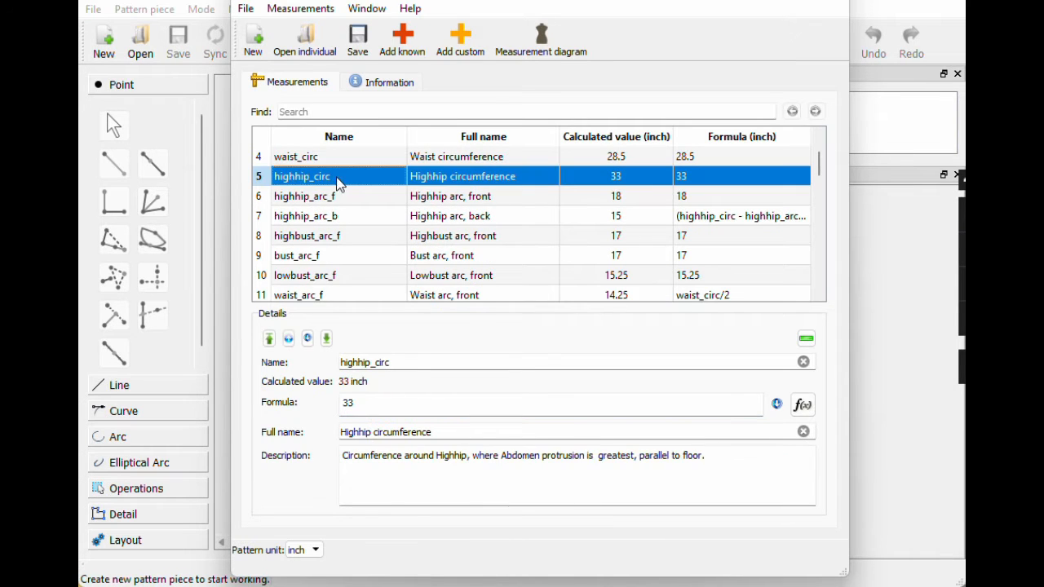
left_click(303, 200)
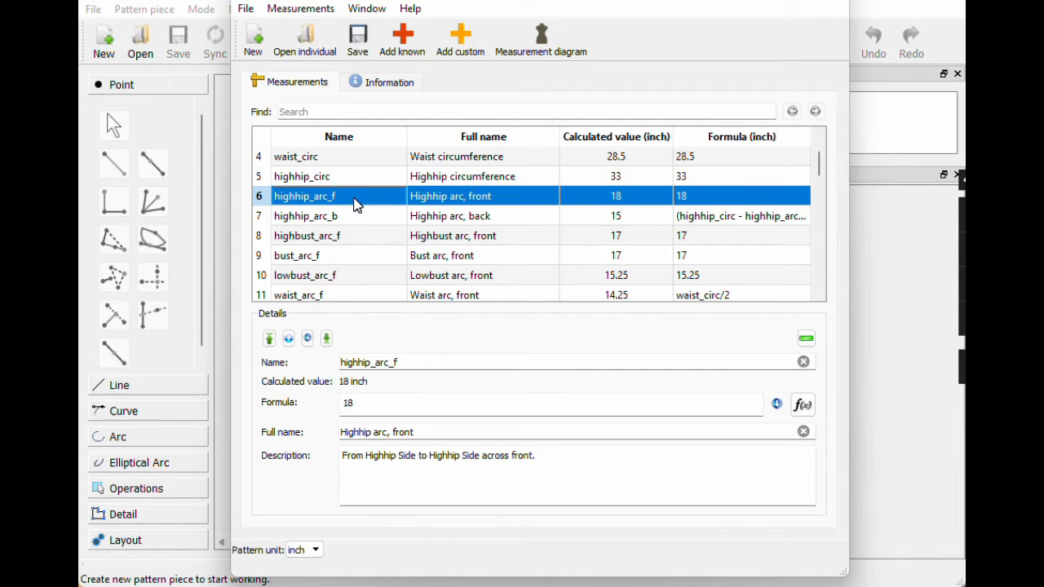
left_click(351, 215)
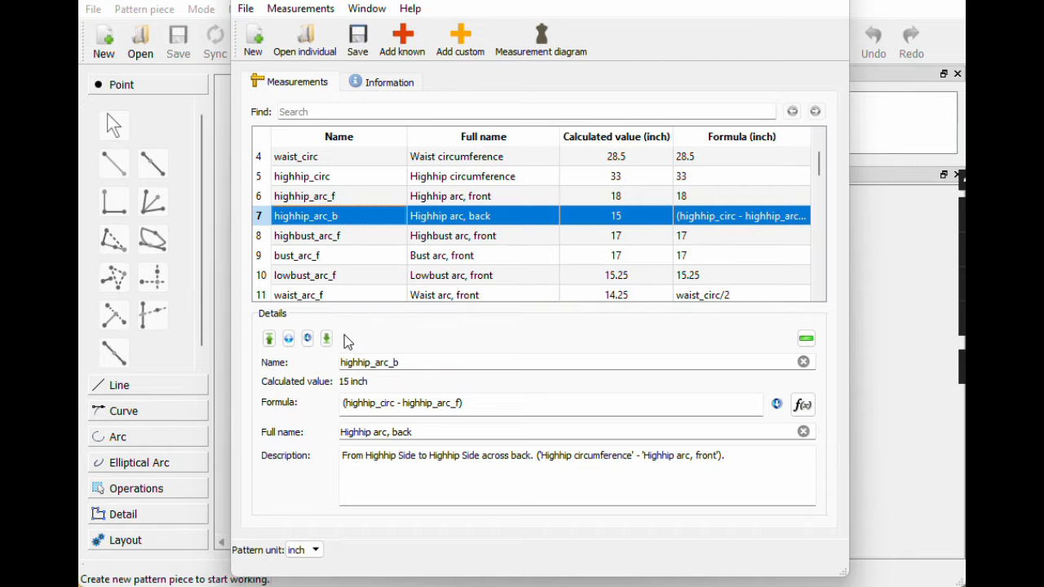
scroll(375, 247, "down", 3)
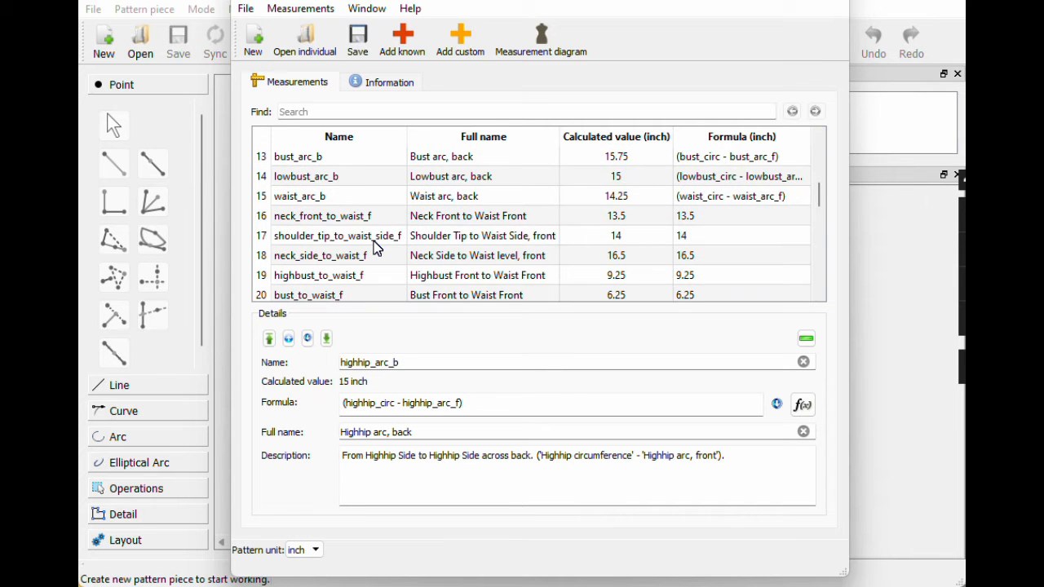
scroll(375, 247, "down", 7)
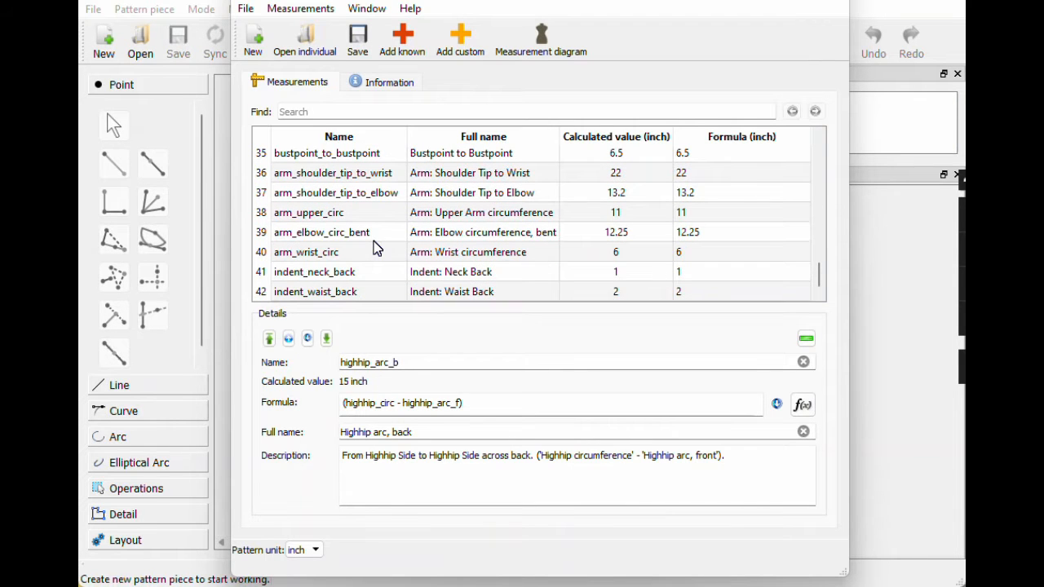
scroll(375, 247, "up", 11)
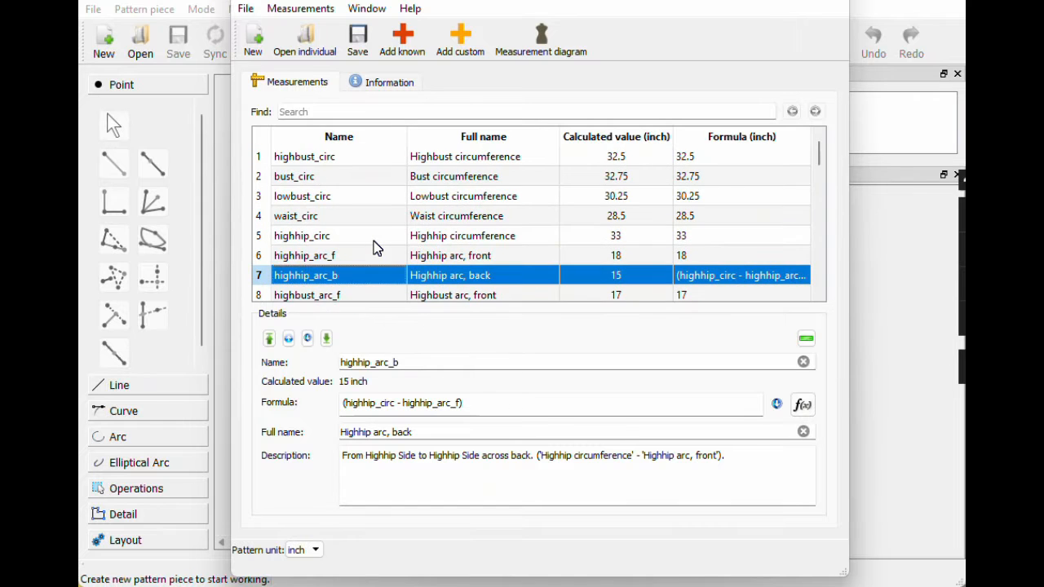
Step: Save the measurements as a new individual file named "basic bodice with side dart" and close SeamlyMe
left_click(246, 8)
left_click(294, 158)
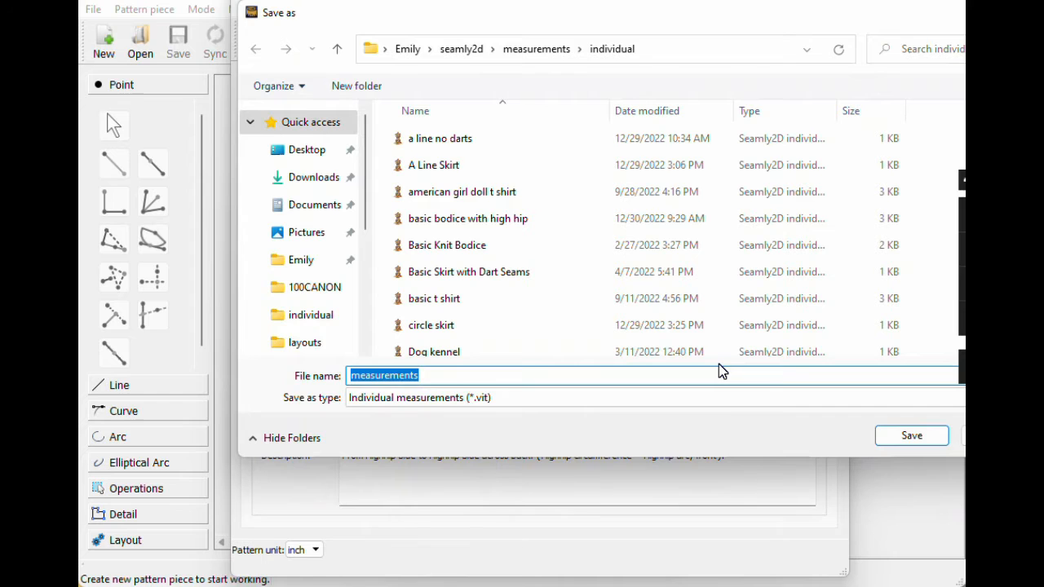
type("BAS")
key("BackSpace")
key("BackSpace")
type("basic bodice with side dart")
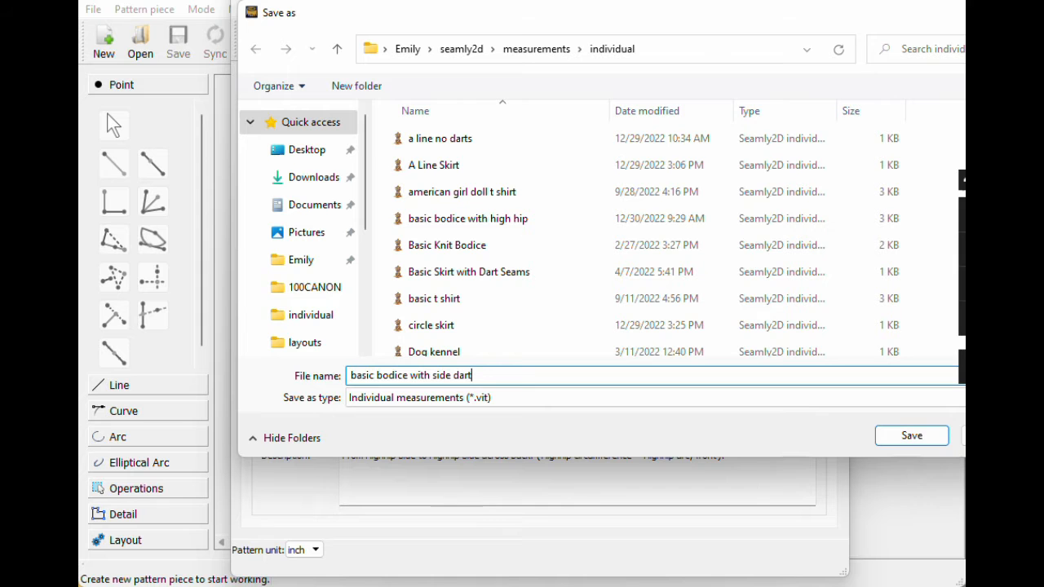
left_click(905, 436)
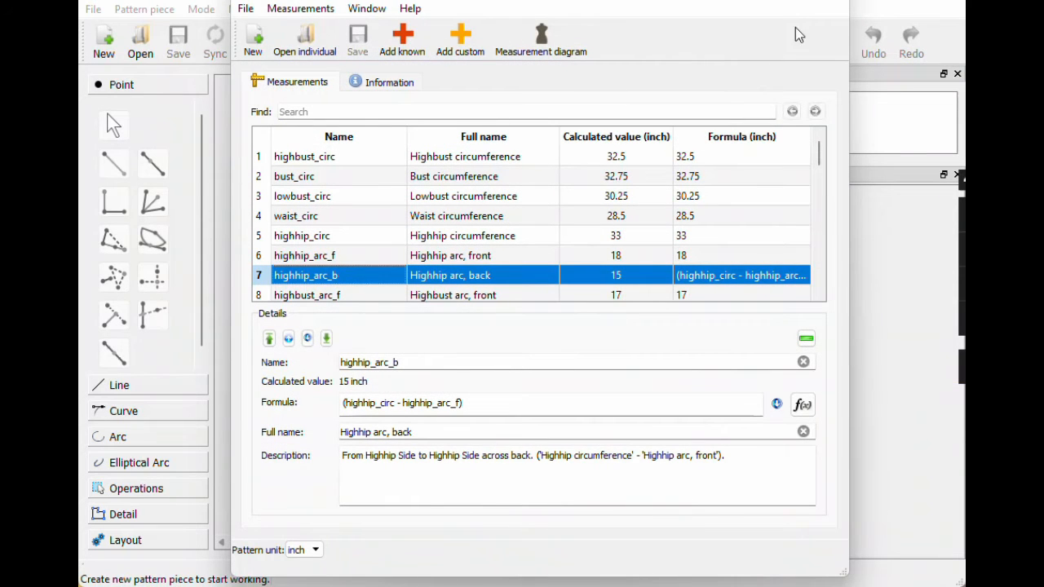
left_click(822, 3)
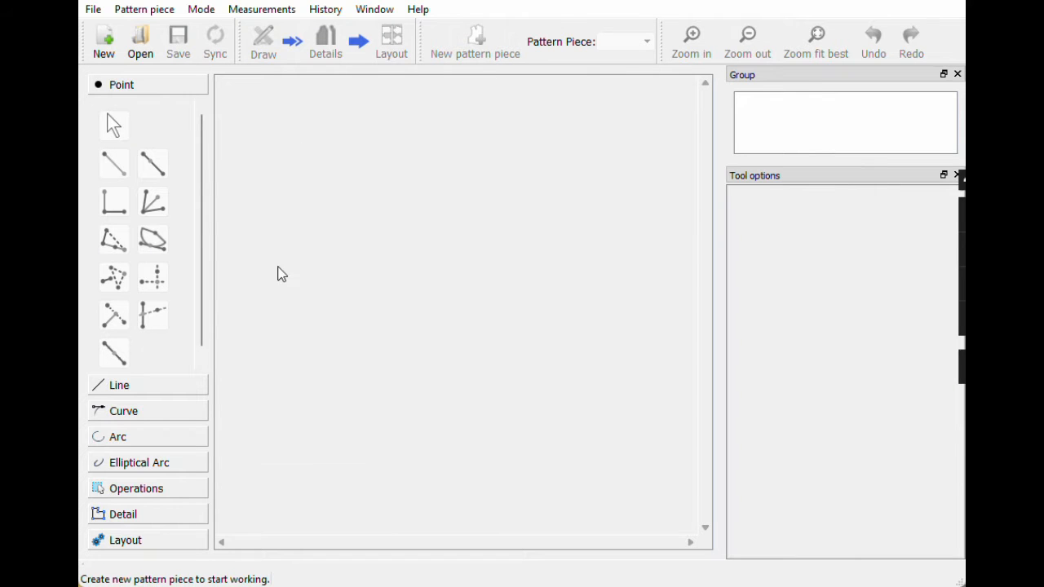
Step: Create a new pattern in Seamly2D with a pattern piece named "bodice front" and units in inches
left_click(102, 49)
left_click_drag(811, 259, 486, 248)
left_click(719, 276)
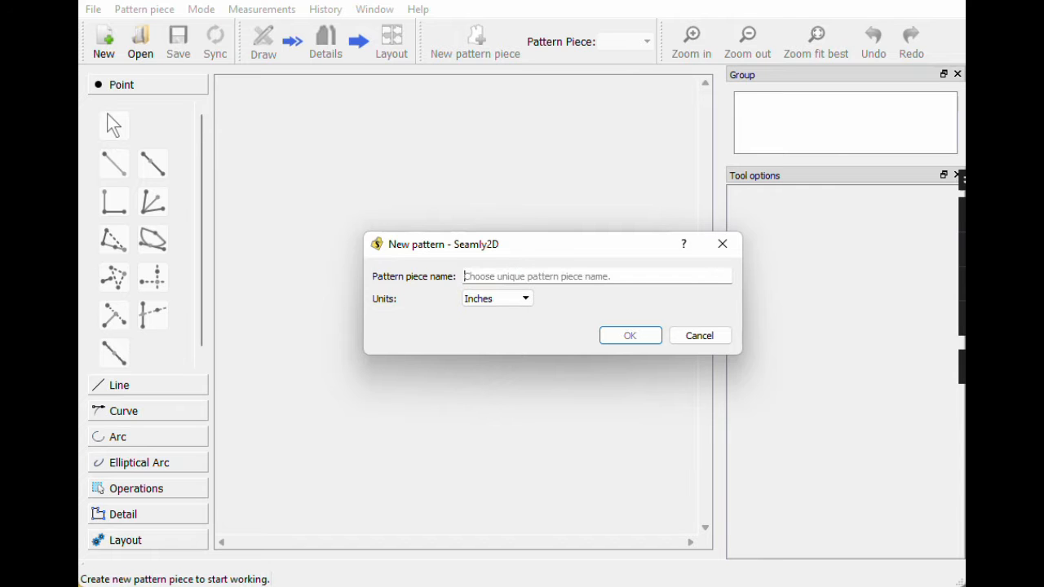
type("bodice front")
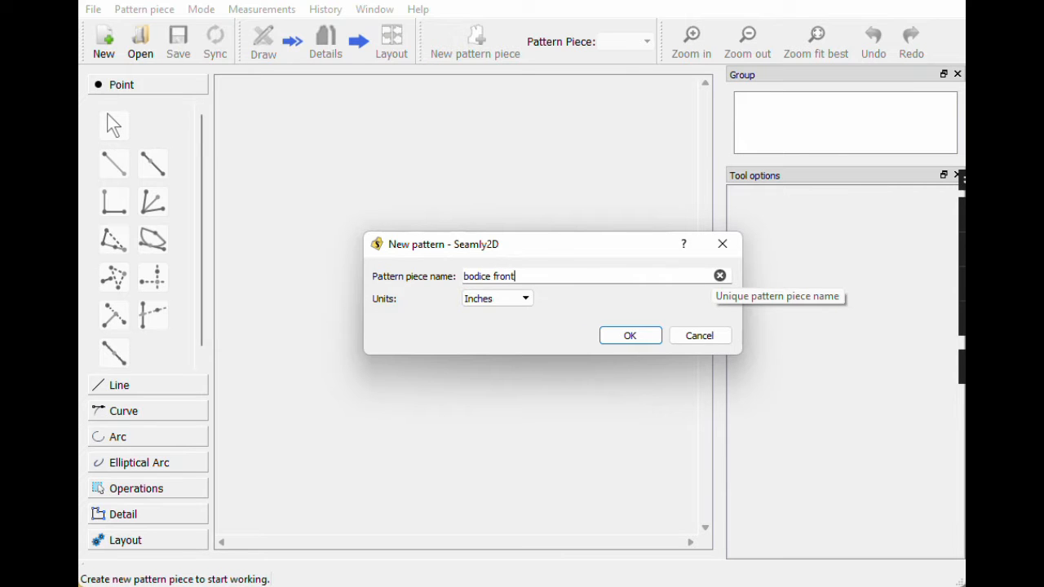
left_click(503, 296)
left_click(504, 295)
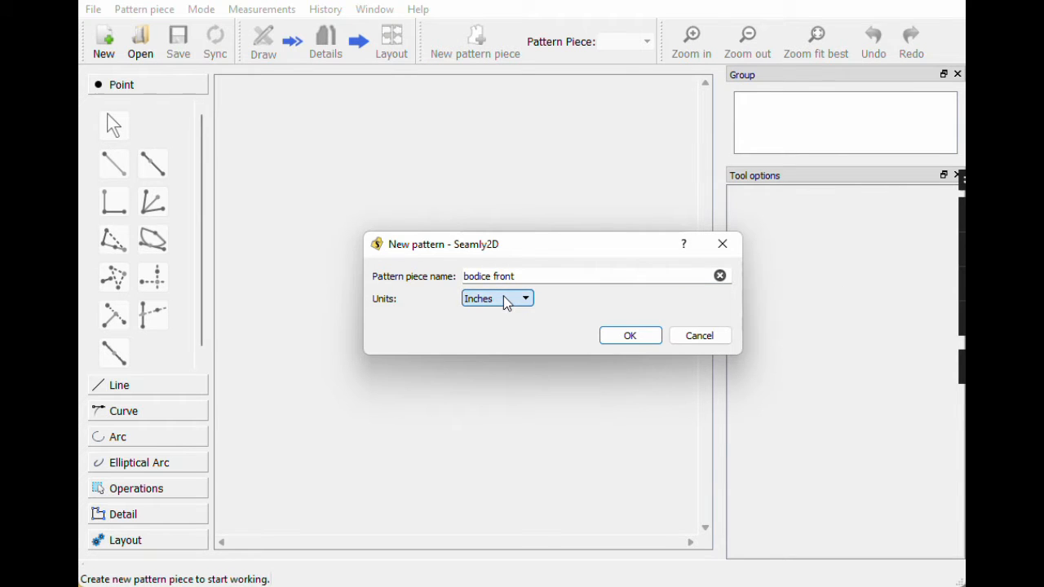
left_click(630, 340)
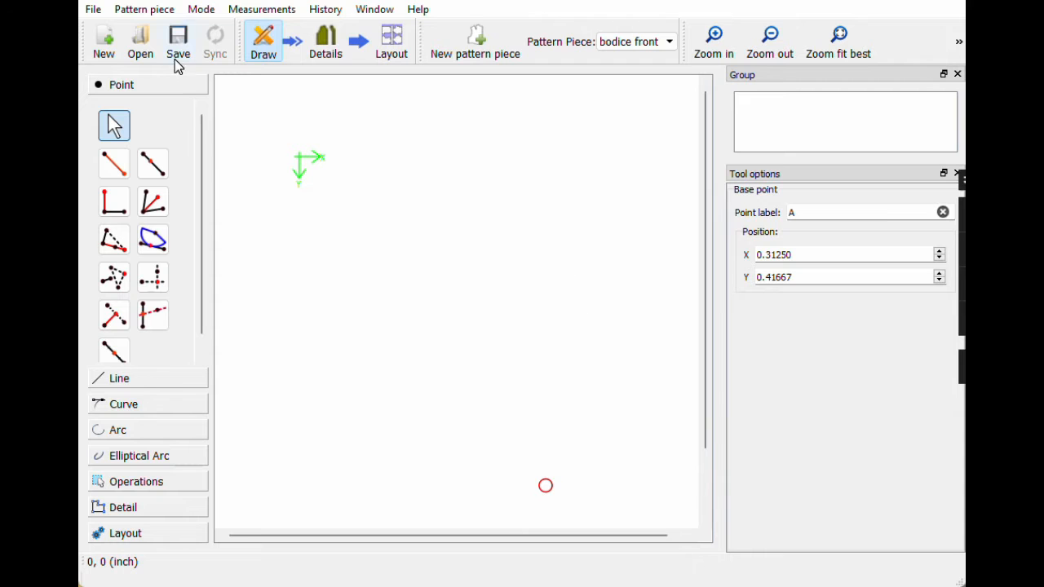
Step: Load the individual measurement file "basic bodice with side dart.vit" into the pattern
left_click(257, 11)
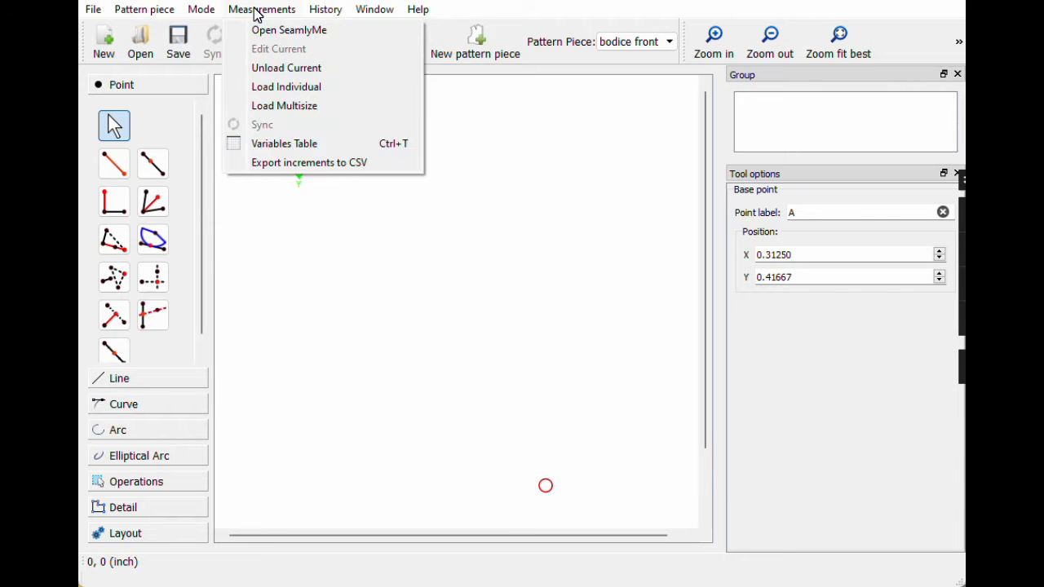
left_click(277, 88)
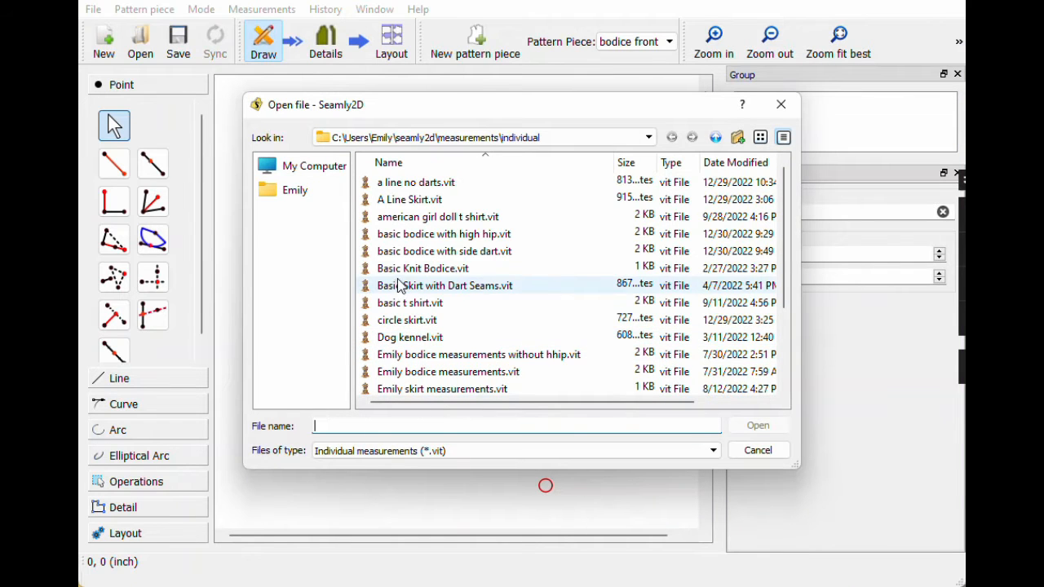
left_click(497, 253)
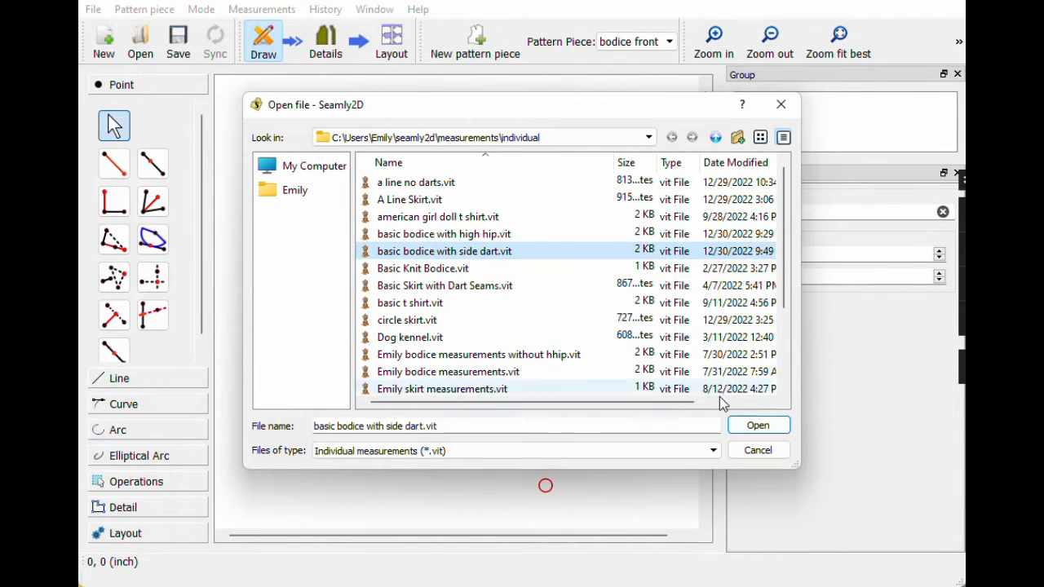
left_click(752, 426)
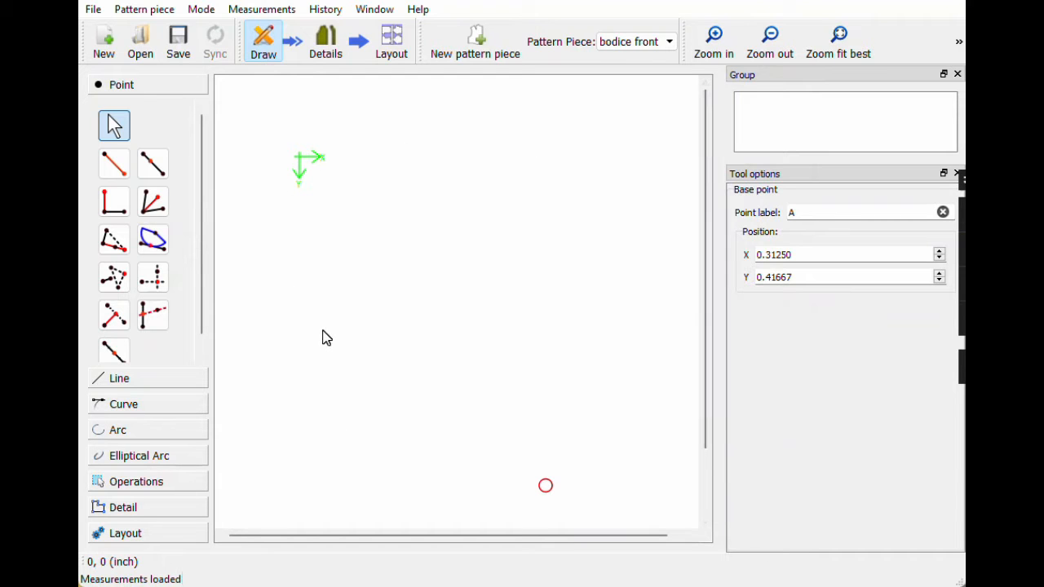
Step: Save the pattern in the patterns folder under the file name "basic bodice with side dart"
left_click(178, 45)
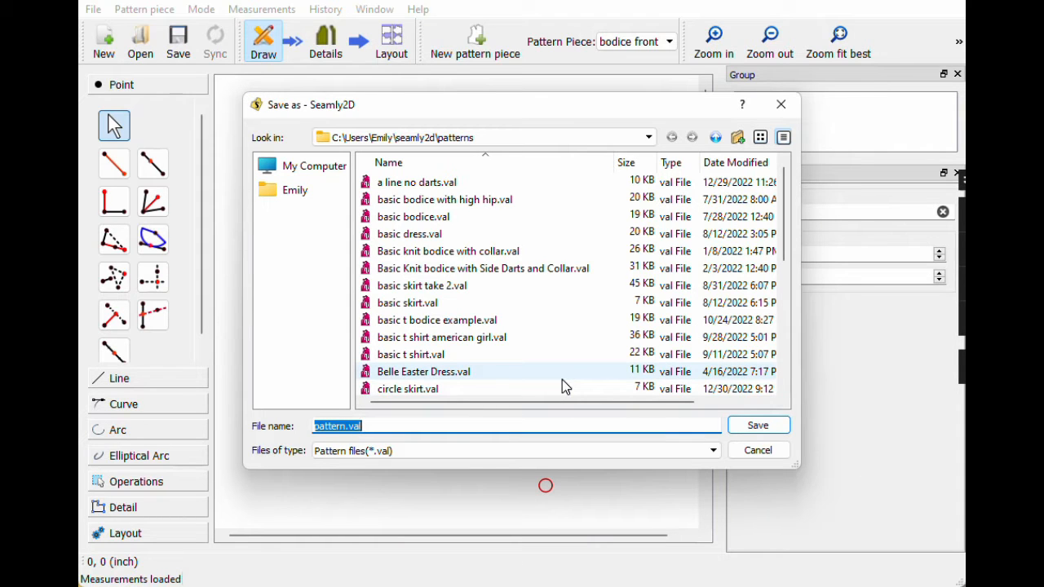
type("basi")
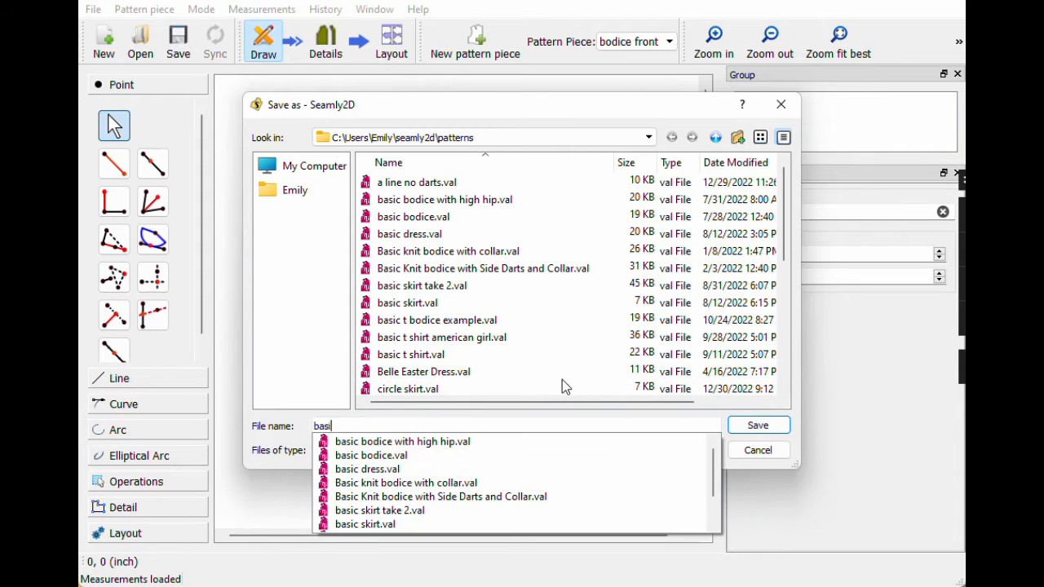
type("c bodice with side dart")
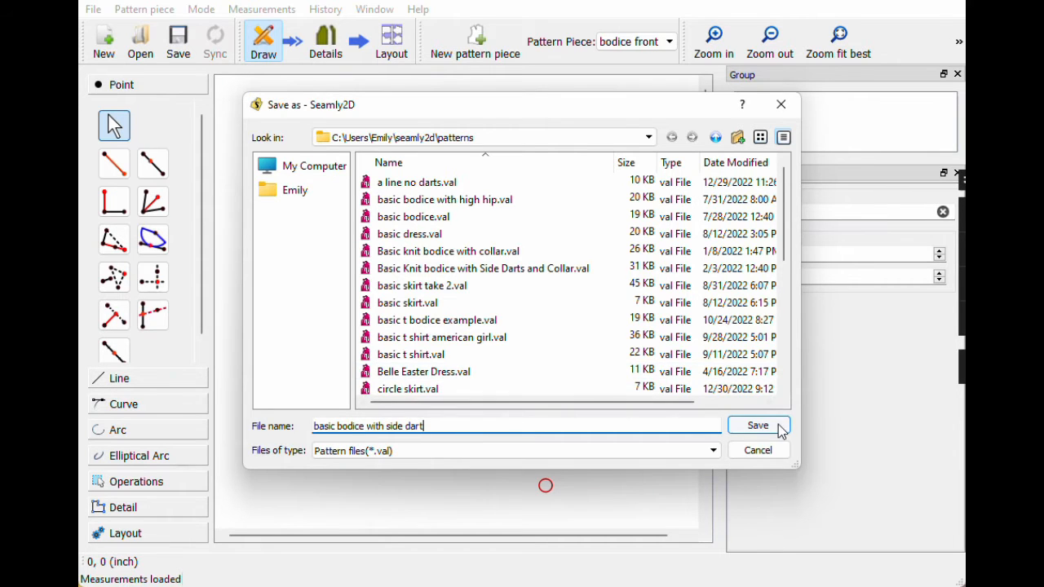
left_click(776, 426)
left_click(318, 304)
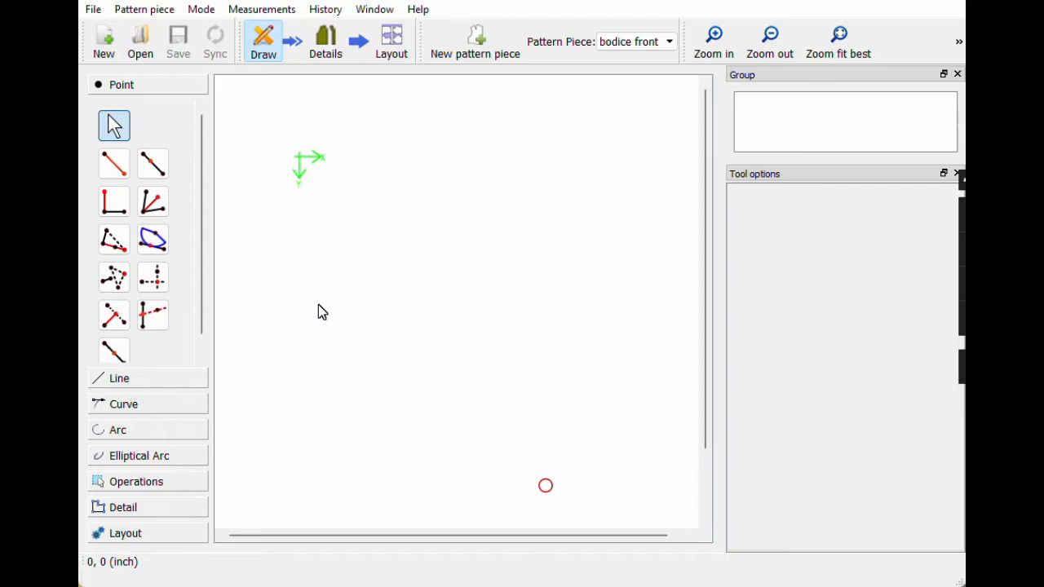
Step: Place a point at distance and angle from base point A, about 0.165 inch away and roughly horizontal to its right
left_click(113, 163)
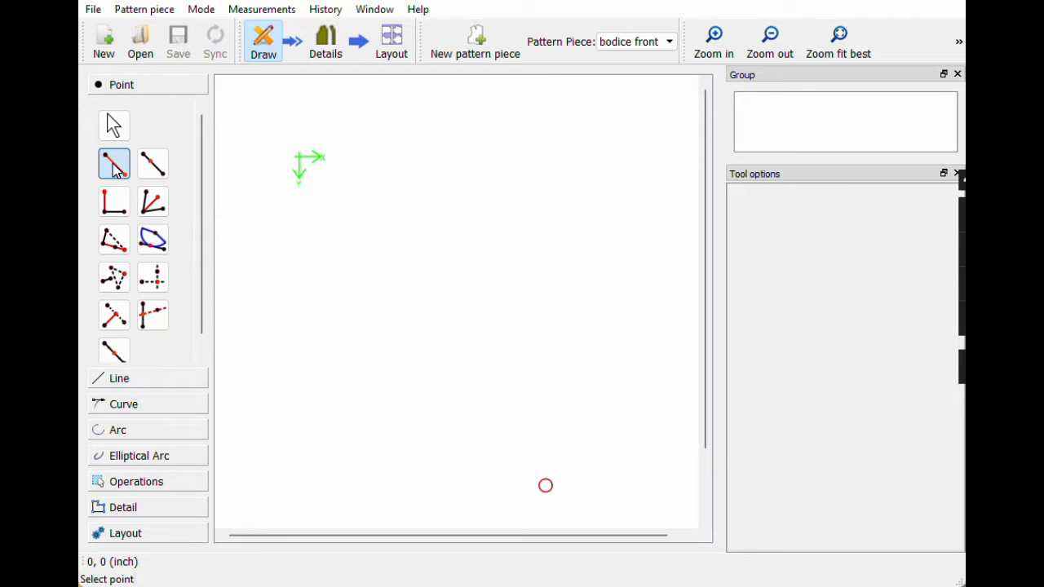
left_click(546, 486)
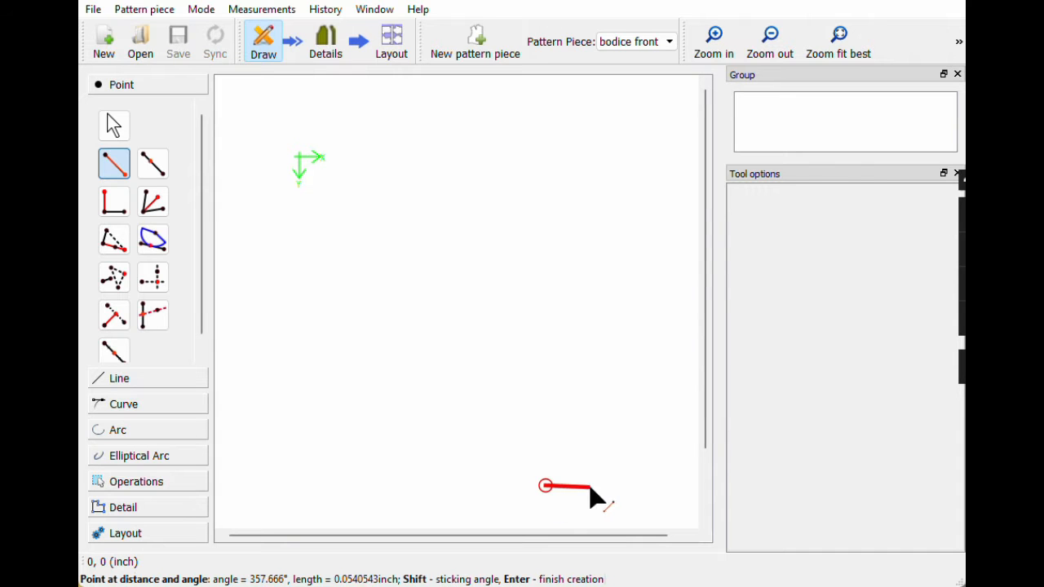
left_click(677, 485)
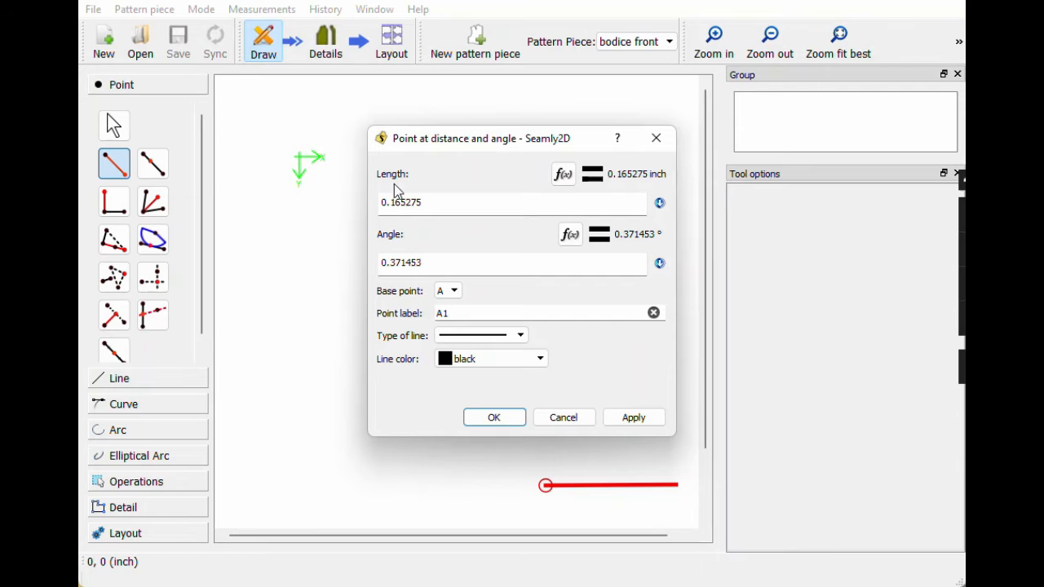
Step: Replace the new point's length formula with the front waist arc measurement waist_arc_f, filtering the measurements by "waist"
left_click(563, 174)
key("BackSpace")
key("BackSpace")
key("BackSpace")
key("BackSpace")
key("BackSpace")
key("BackSpace")
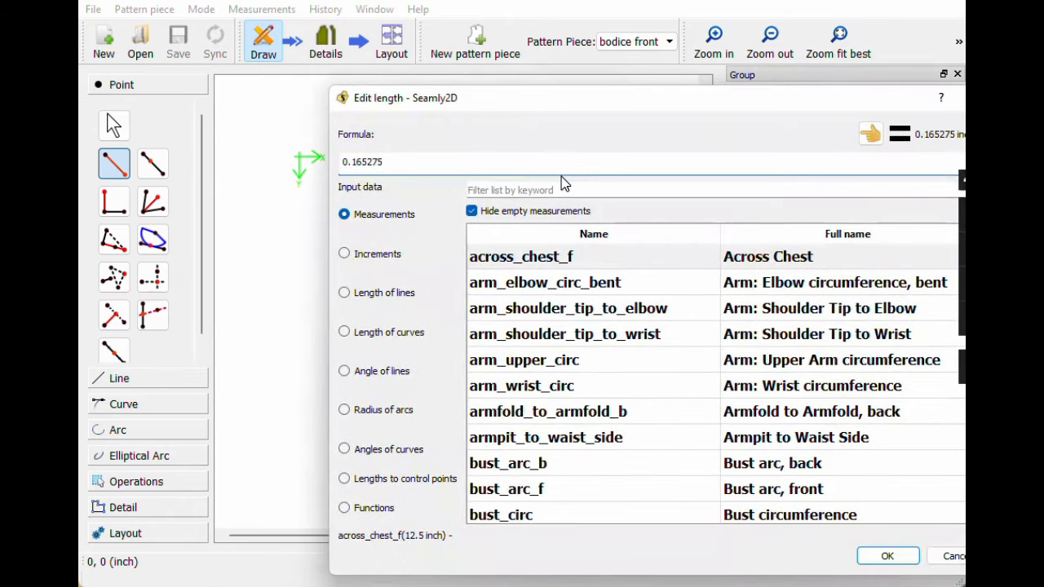
key("BackSpace")
key("BackSpace")
left_click(510, 190)
type("waist")
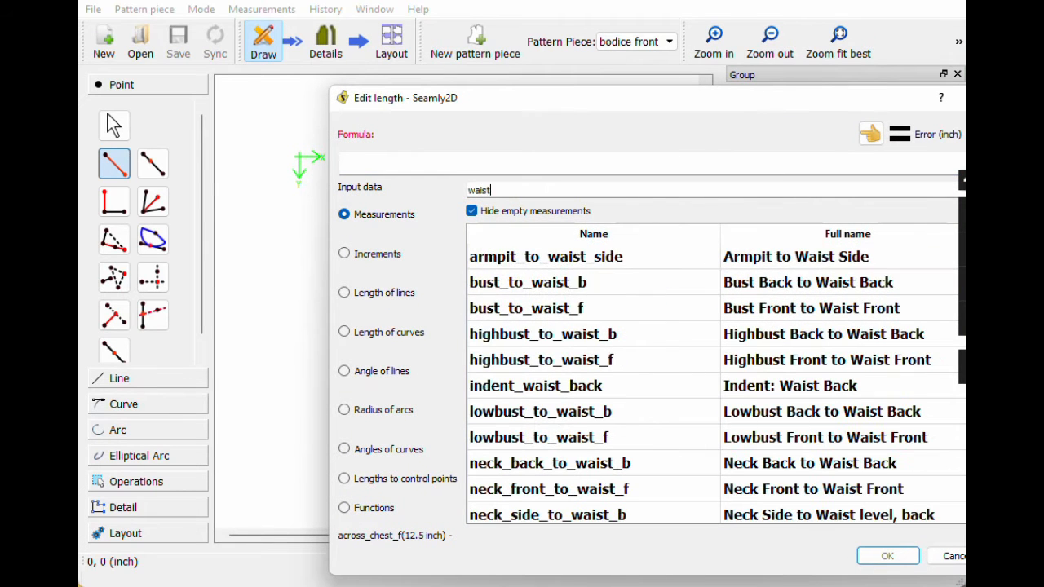
key("BackSpace")
key("BackSpace")
key("BackSpace")
key("BackSpace")
key("BackSpace")
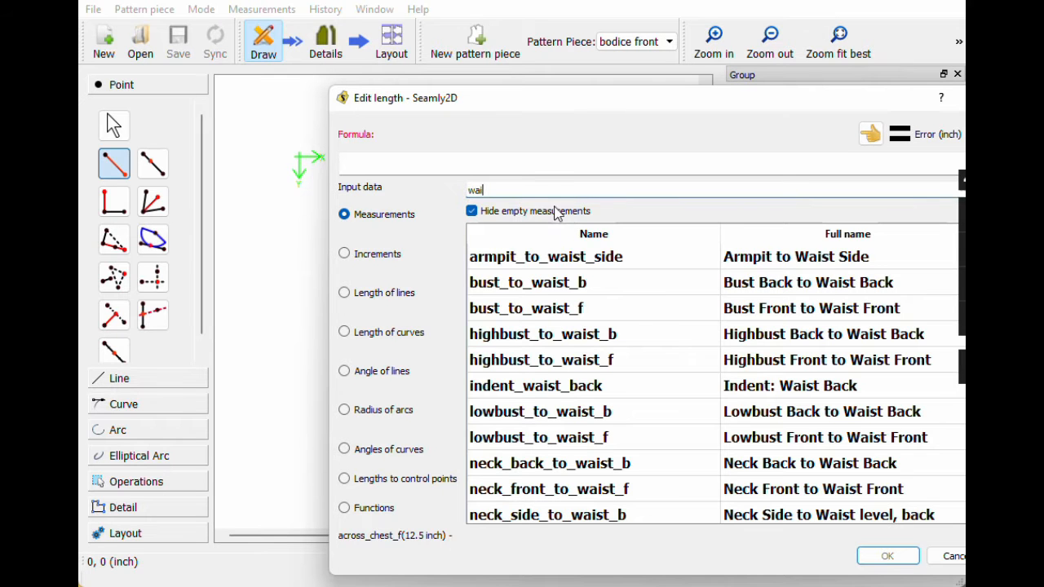
scroll(578, 272, "down", 15)
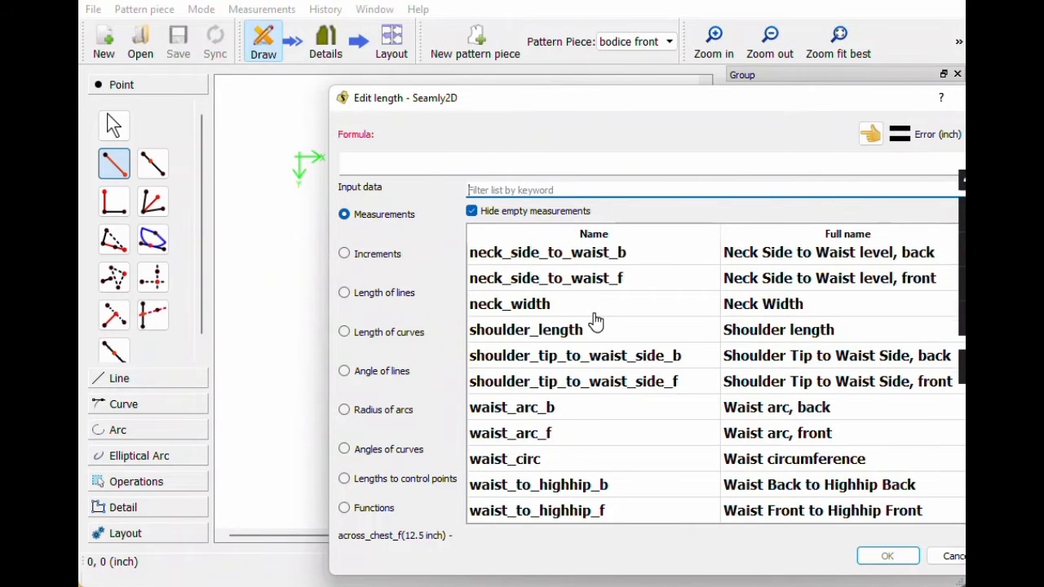
scroll(589, 314, "up", 15)
left_click(509, 198)
type("waist")
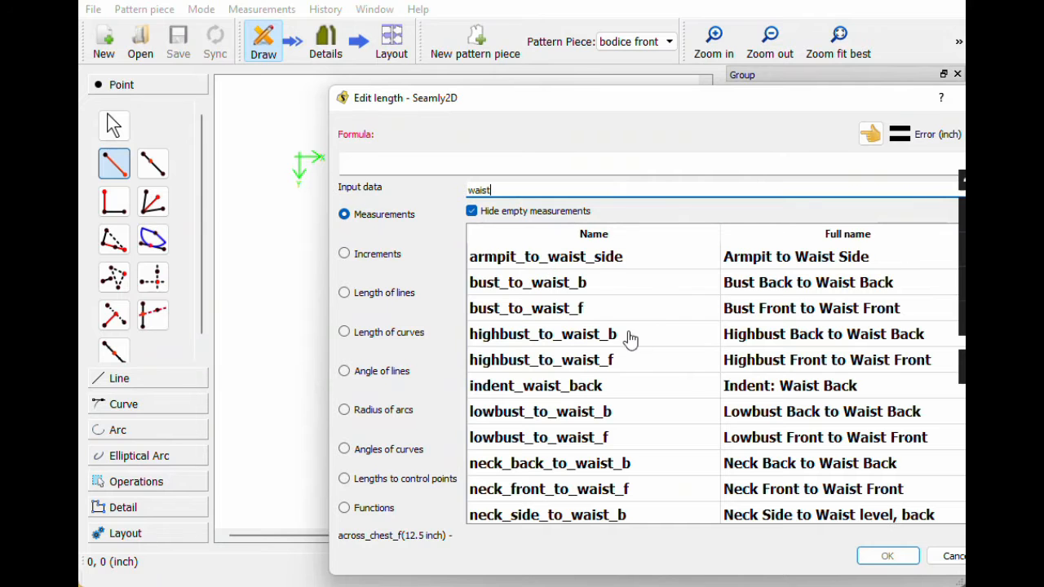
scroll(616, 354, "down", 3)
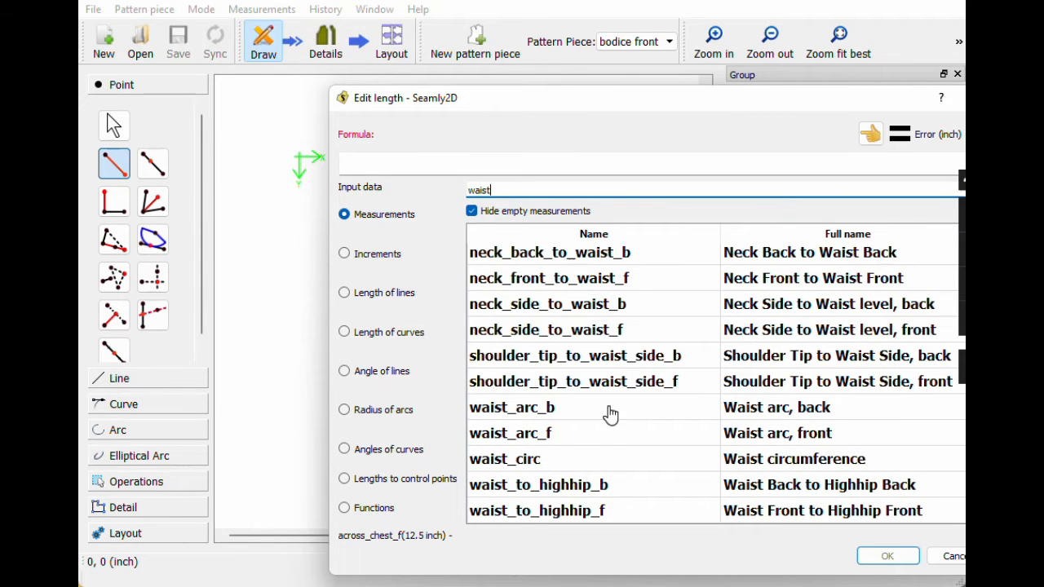
left_click(554, 443)
double_click(555, 443)
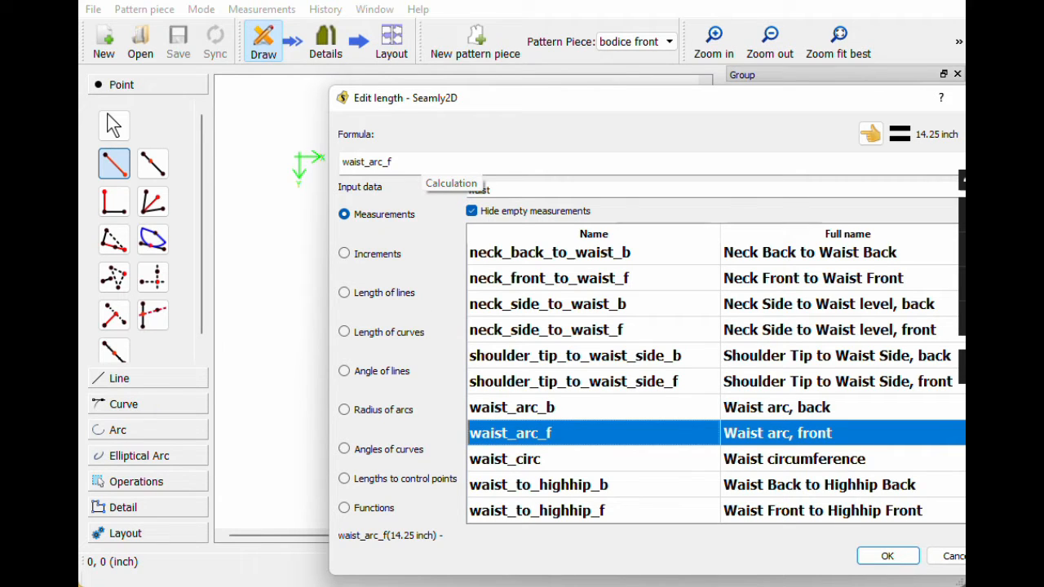
Step: Divide the waist_arc_f length by 2, set the angle to 0, and create point A1
left_click(421, 163)
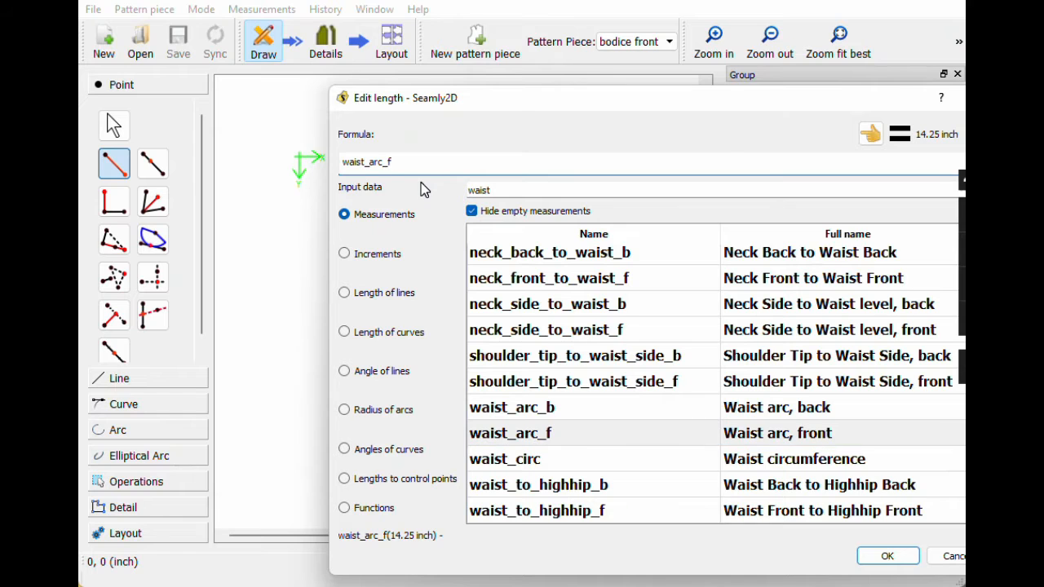
type("/2")
left_click(886, 555)
left_click_drag(429, 263, 327, 243)
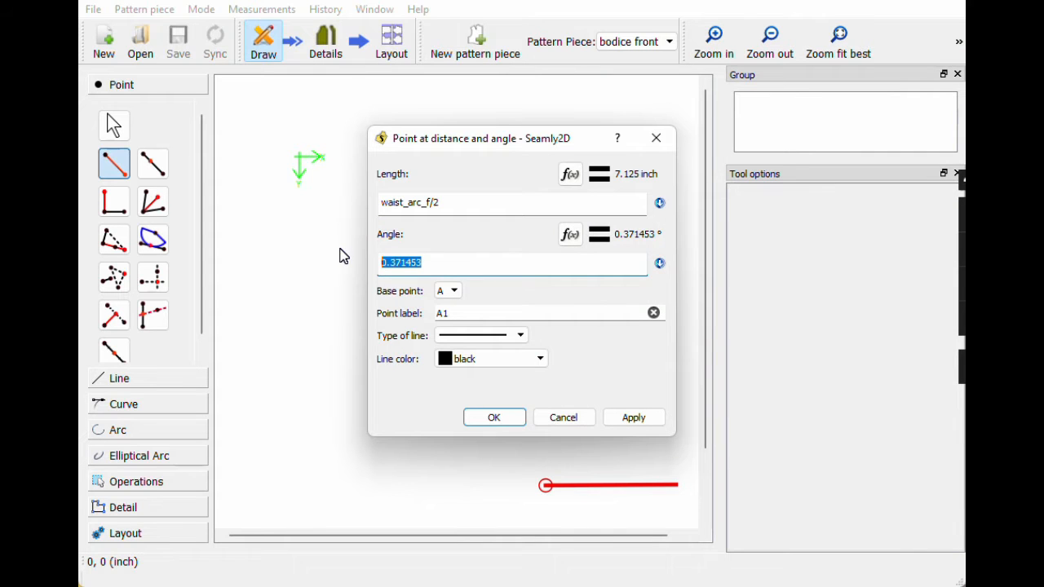
type("0")
left_click(495, 417)
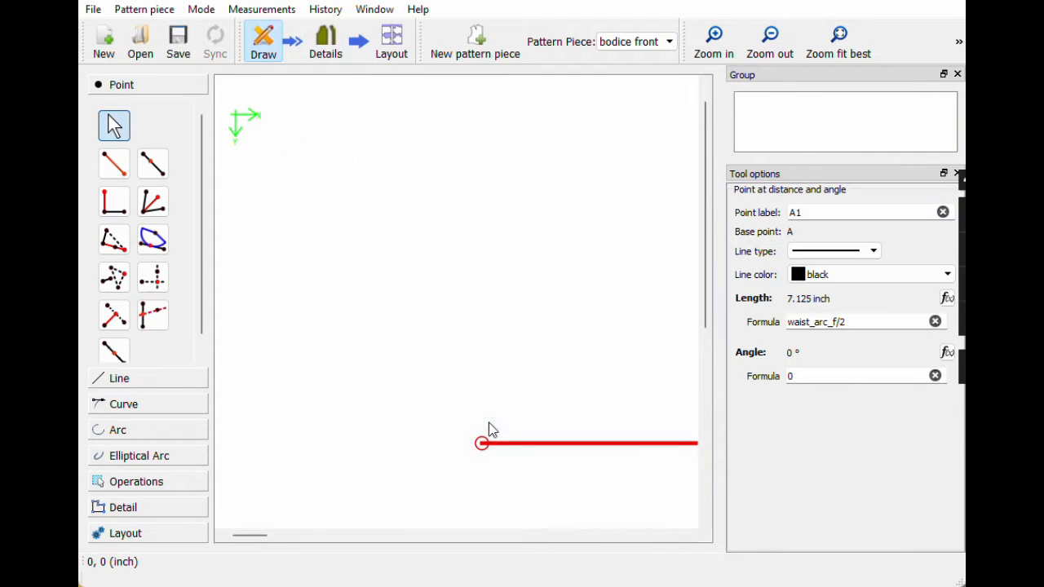
left_click(858, 54)
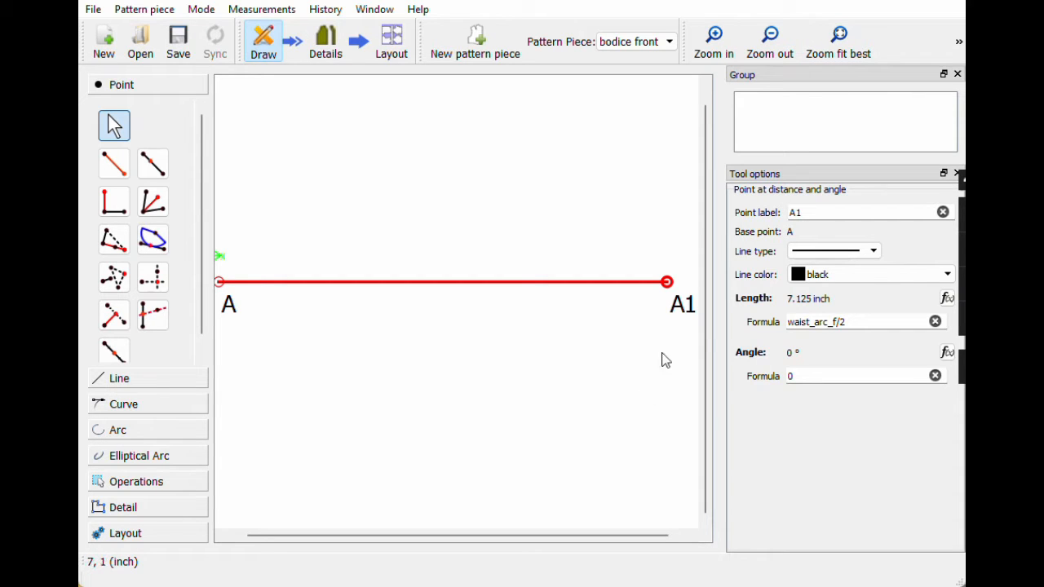
left_click(685, 309)
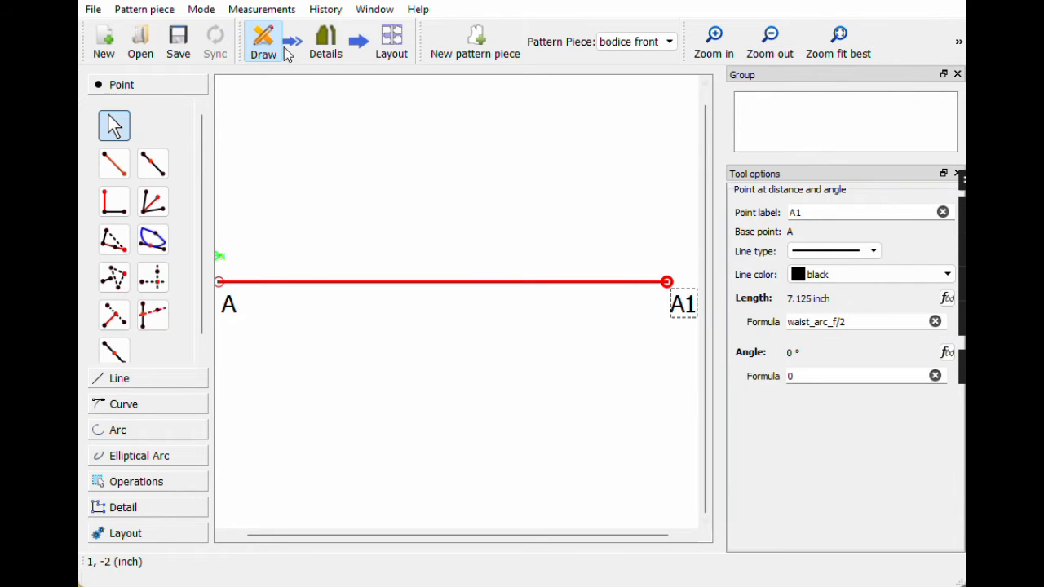
Step: Hide the tool options and show them again
left_click(255, 10)
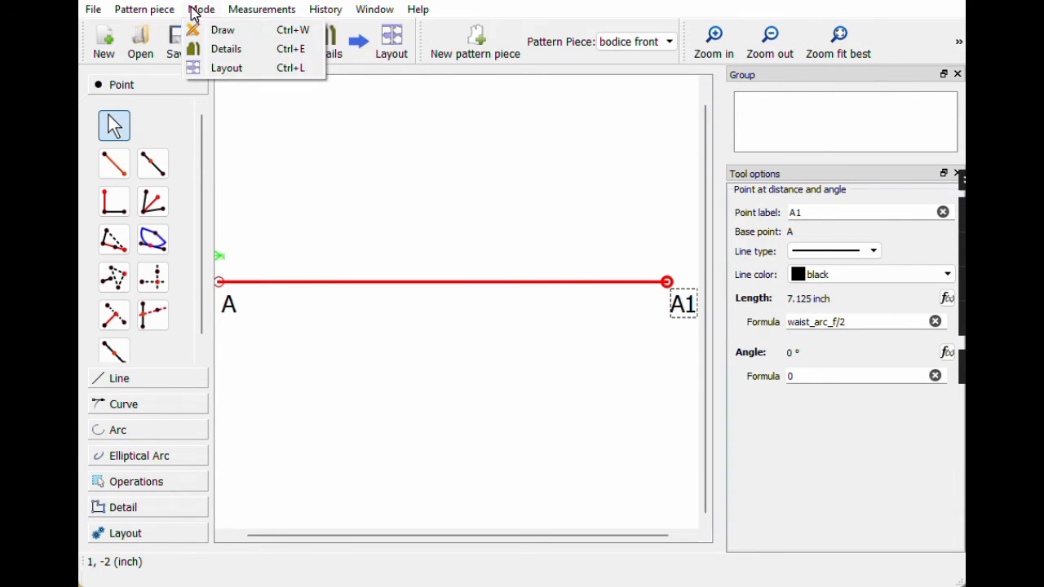
mouse_move(164, 9)
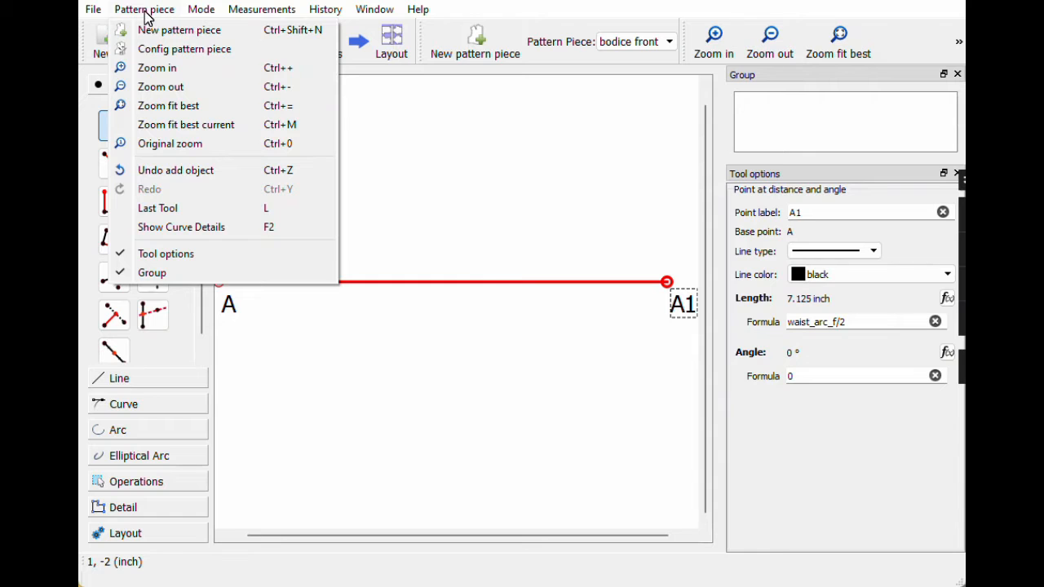
left_click(149, 260)
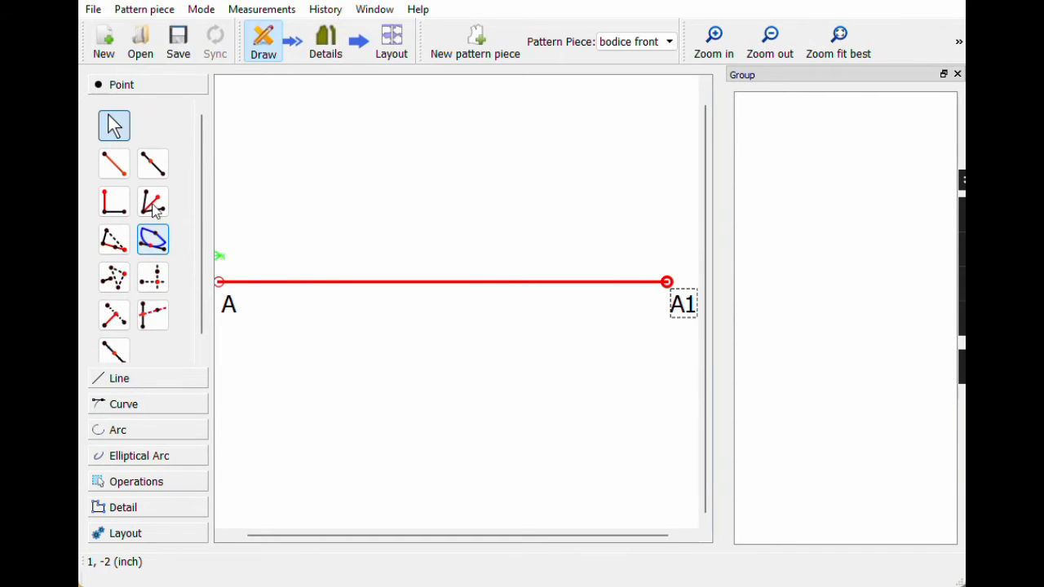
left_click(163, 11)
left_click(177, 256)
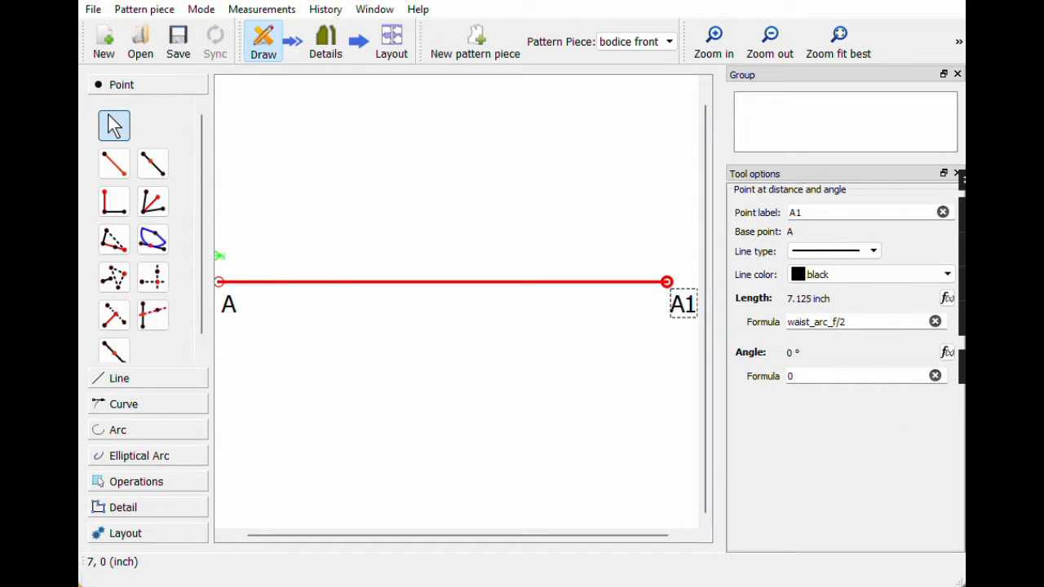
Step: Change the label of point A1 to "waist"
left_click(943, 213)
type("waist")
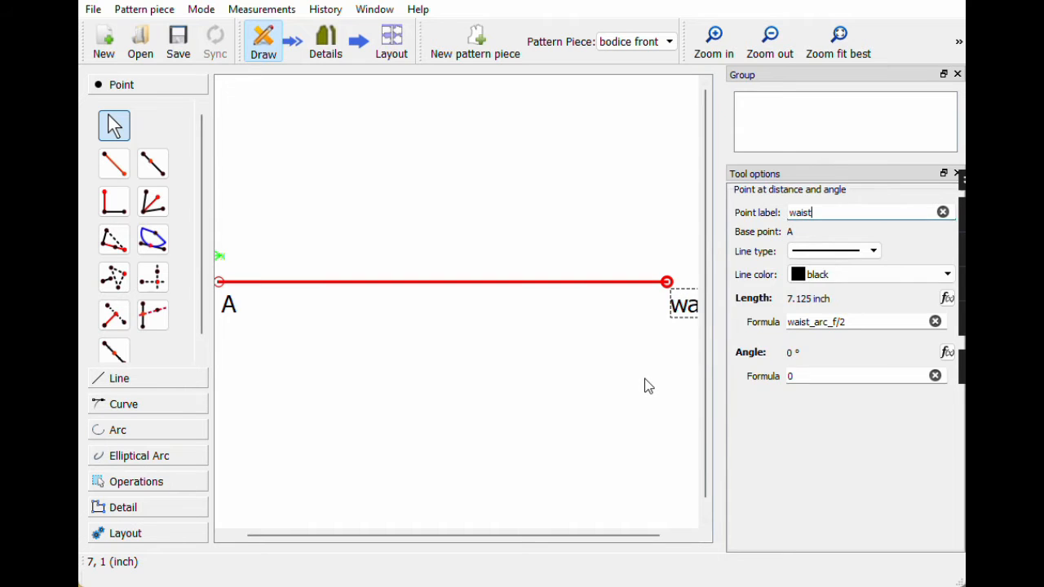
key("Return")
Step: Place a point at distance and angle from base point A, about 3.55 inches almost straight above it
scroll(645, 379, "down", 2, "ctrl")
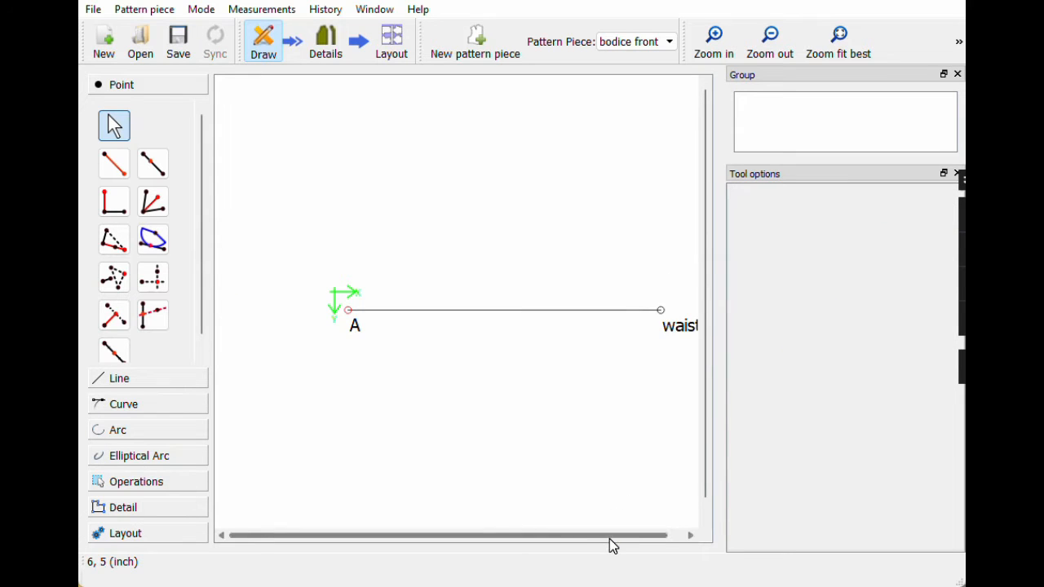
left_click_drag(609, 536, 665, 534)
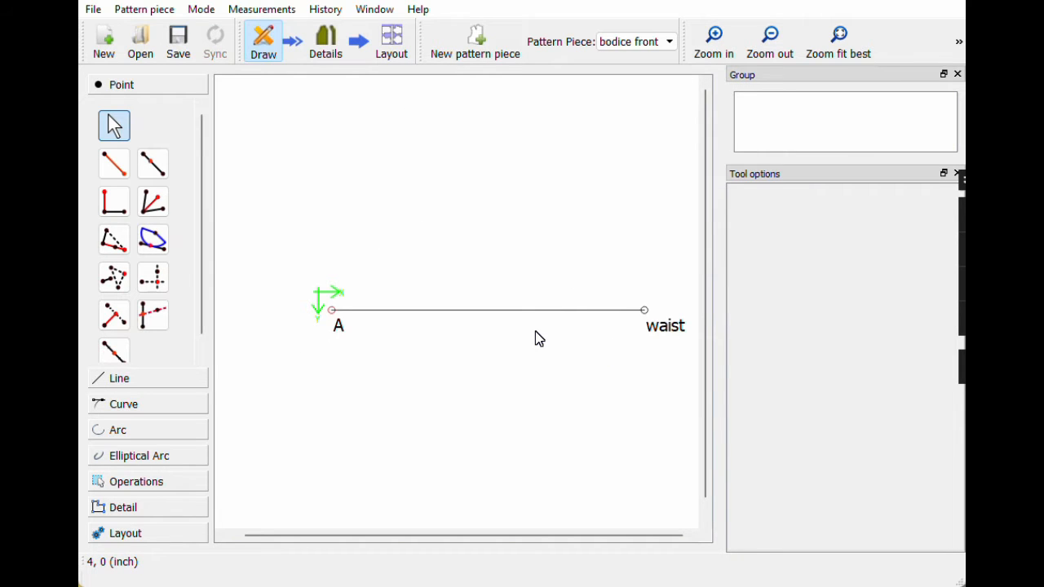
left_click(119, 168)
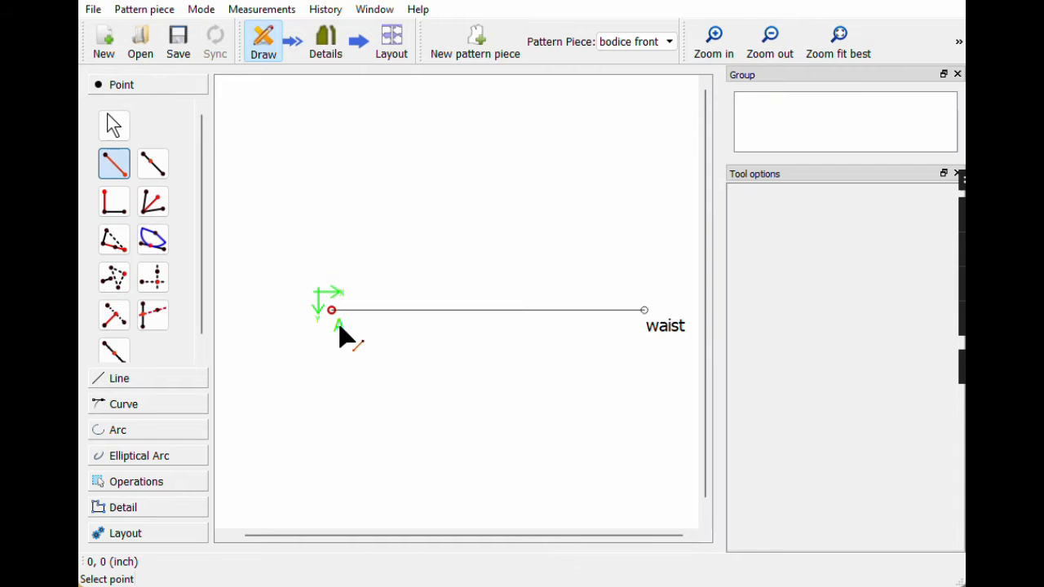
left_click(334, 320)
left_click(327, 162)
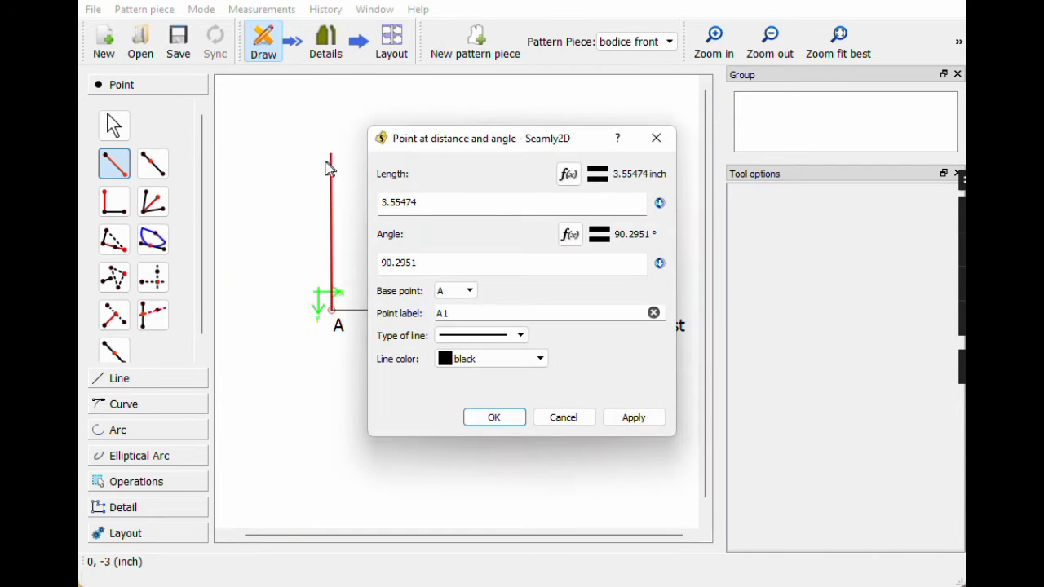
Step: Set the new upper point's length formula to the measurement lowbust_to_waist_f, filtering the measurements by "bust"
left_click(569, 174)
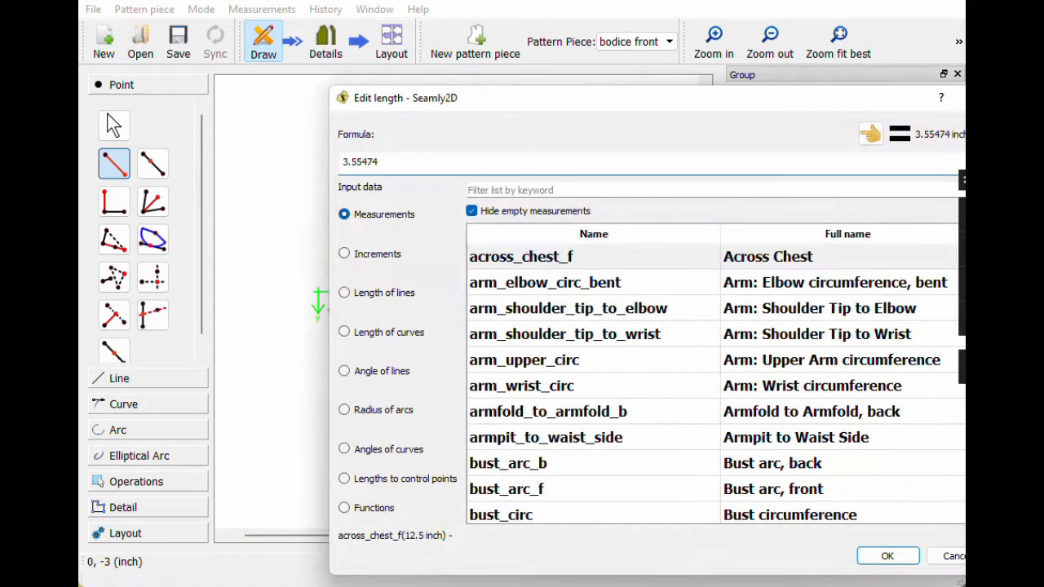
key("BackSpace")
key("BackSpace")
key("BackSpace")
key("BackSpace")
key("BackSpace")
key("BackSpace")
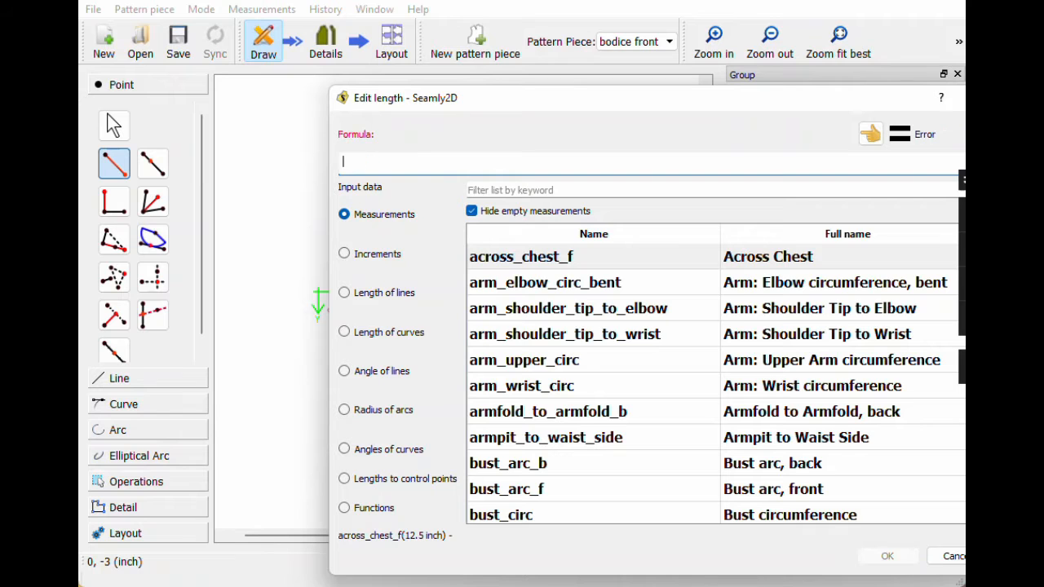
left_click(542, 194)
type("bust")
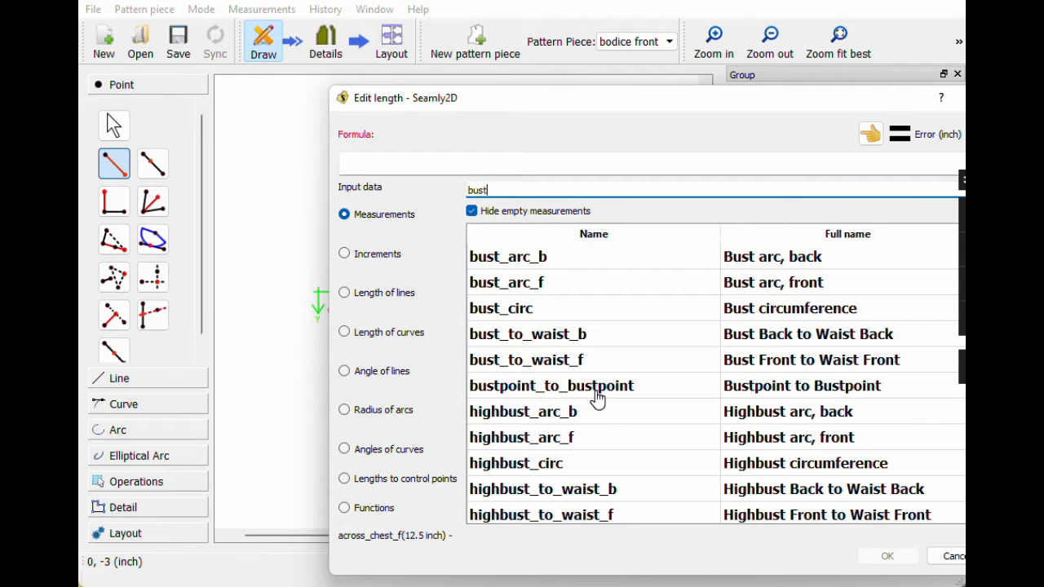
scroll(598, 398, "down", 2)
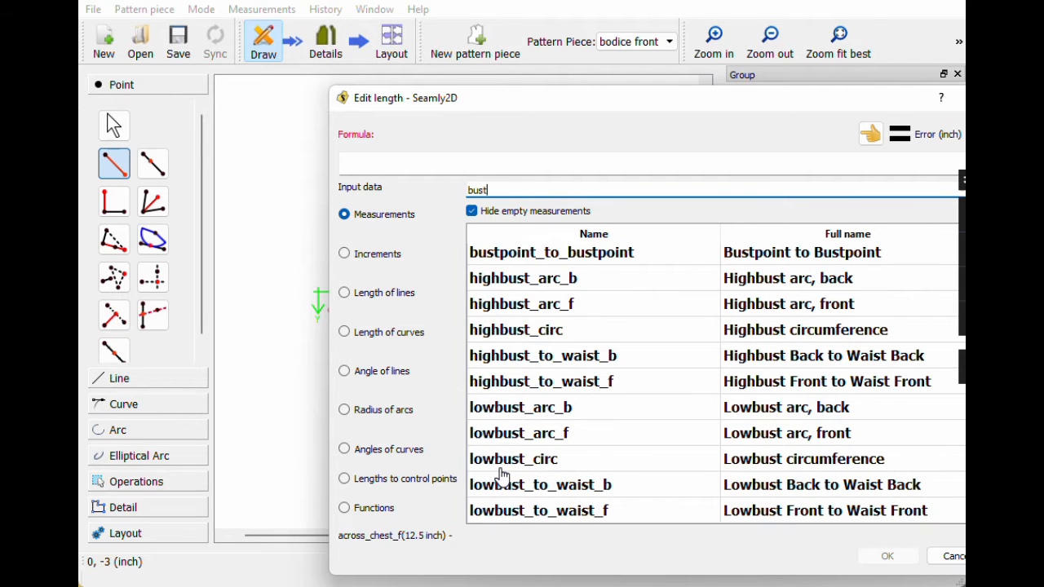
left_click(496, 521)
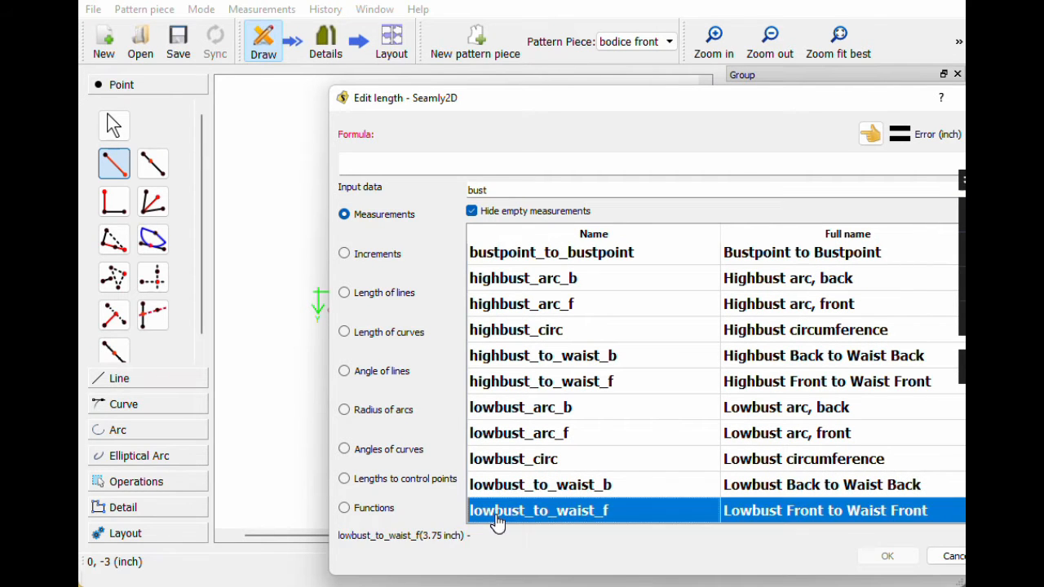
double_click(498, 520)
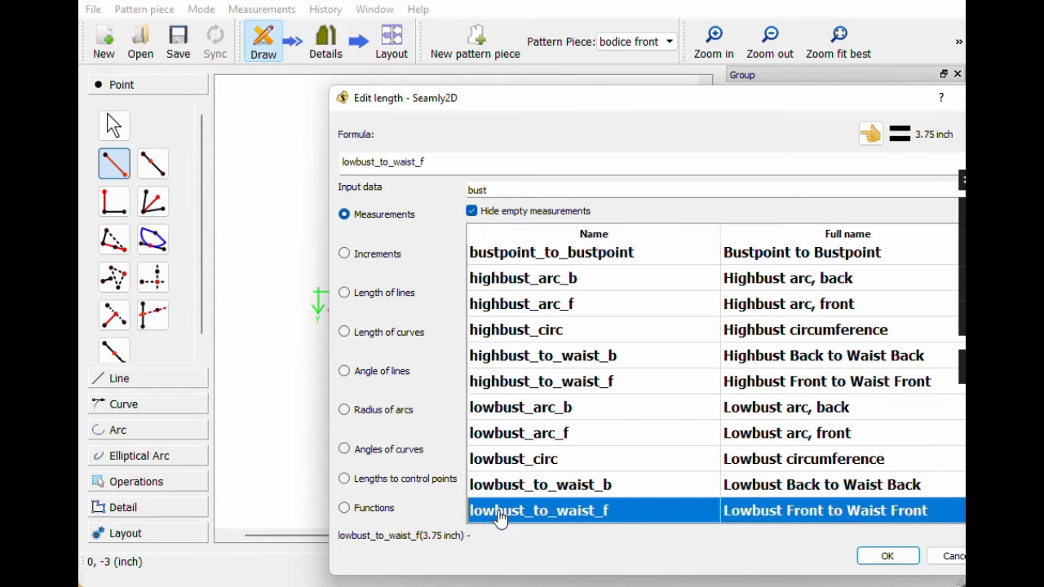
left_click(881, 557)
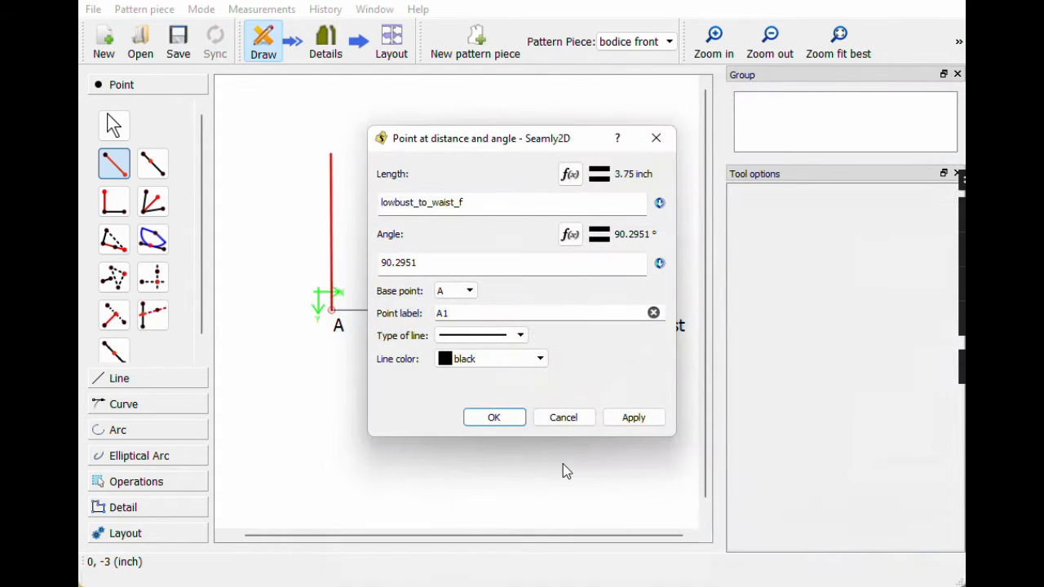
Step: Set the upper point's angle to 90 degrees and create the point above A
left_click_drag(417, 262, 360, 241)
type("90")
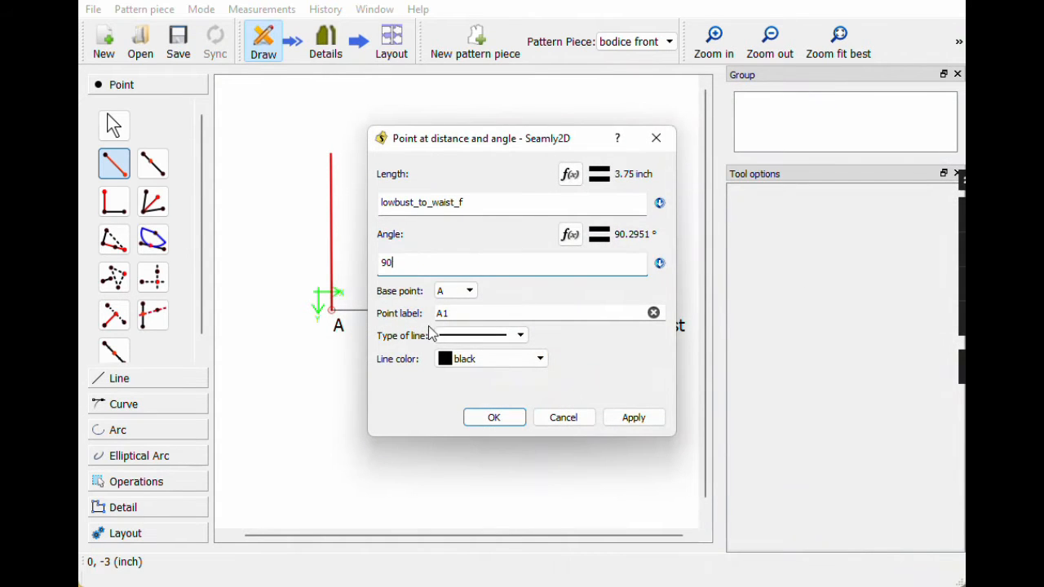
left_click(483, 421)
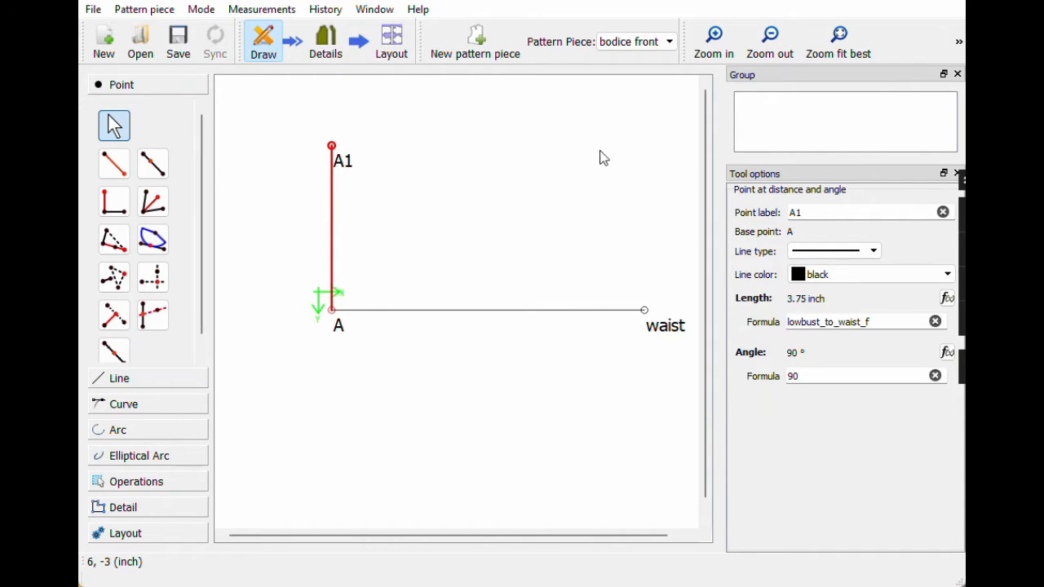
Step: Place a point at distance and angle from base point A1, about 6.55 inches almost horizontally toward the waist point's side
left_click(114, 163)
left_click(346, 162)
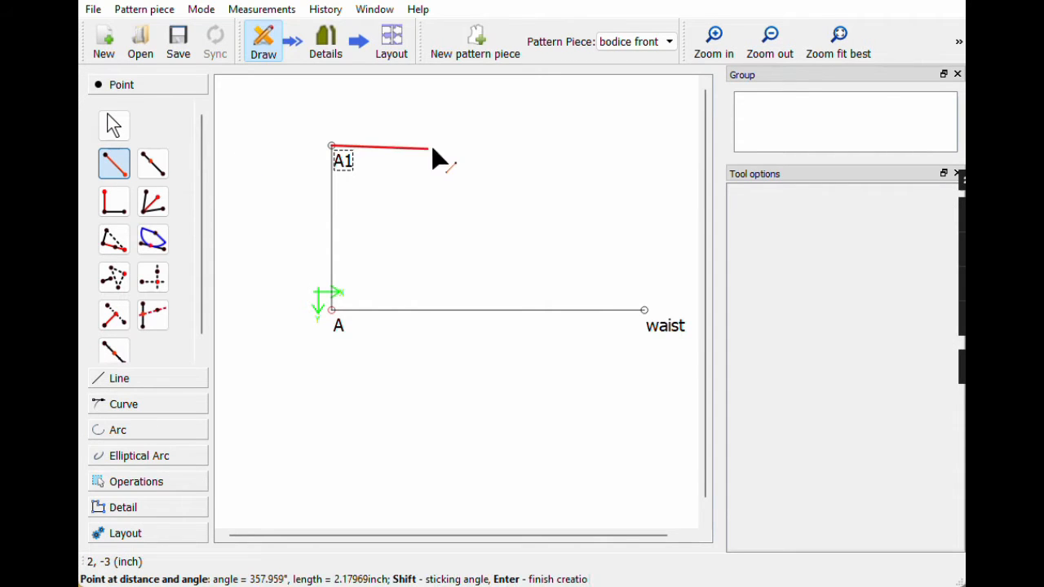
left_click(619, 151)
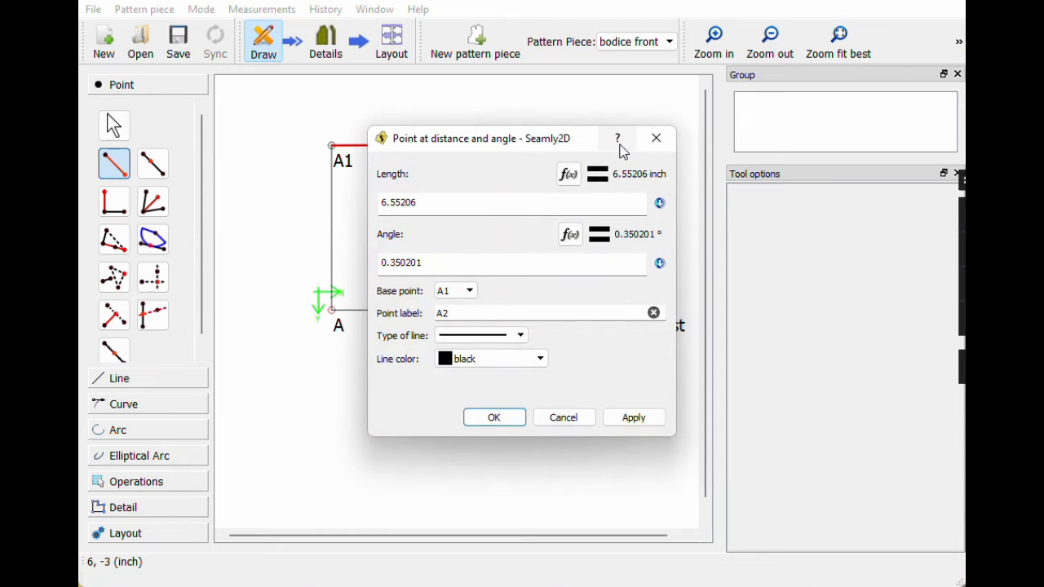
Step: Set the new point's length formula to lowbust_arc_f/2, filtering the measurements by "bust"
left_click(561, 176)
key("ctrl+a")
key("BackSpace")
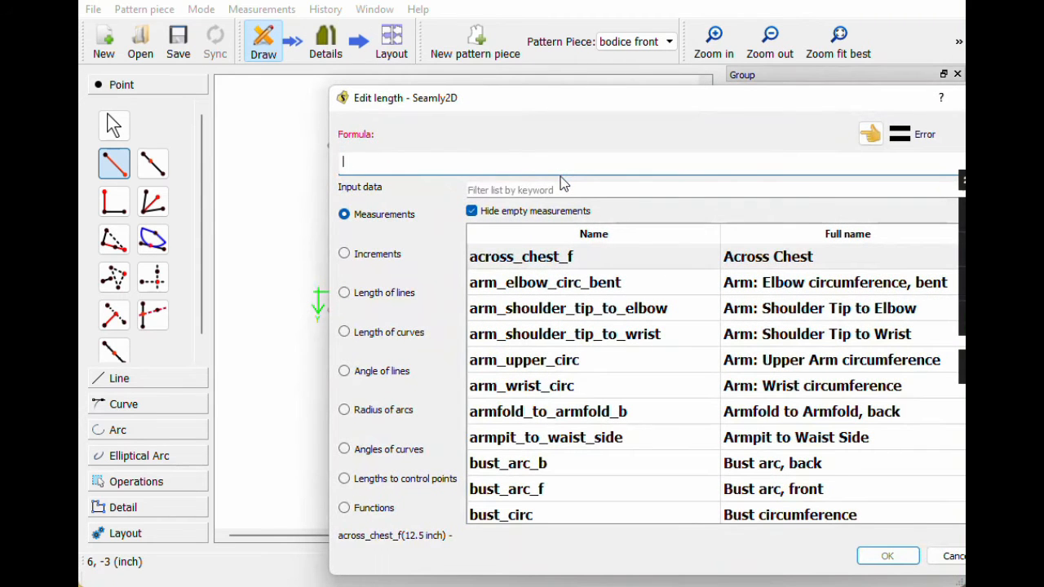
left_click(553, 184)
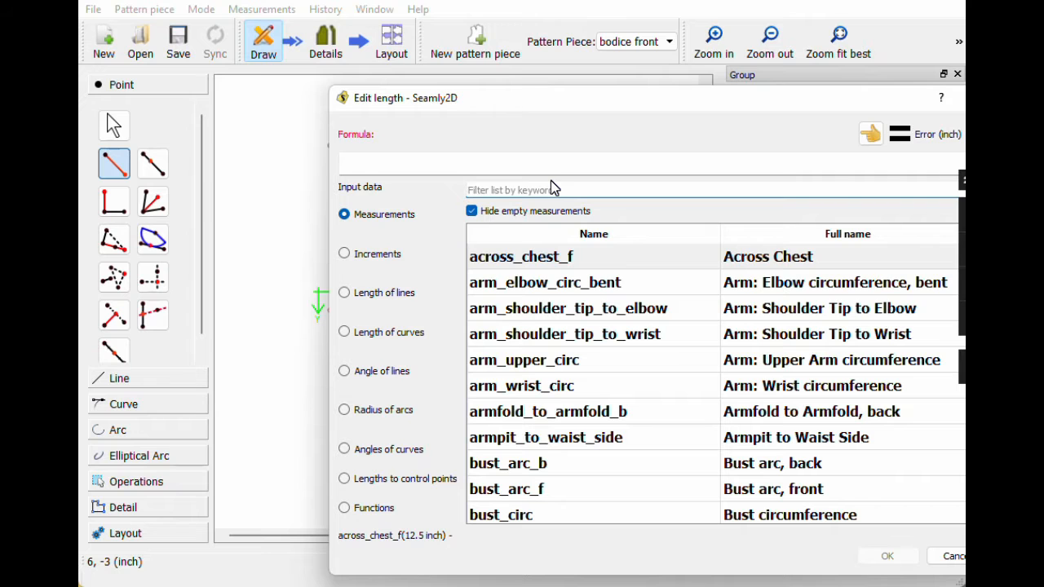
type("bust")
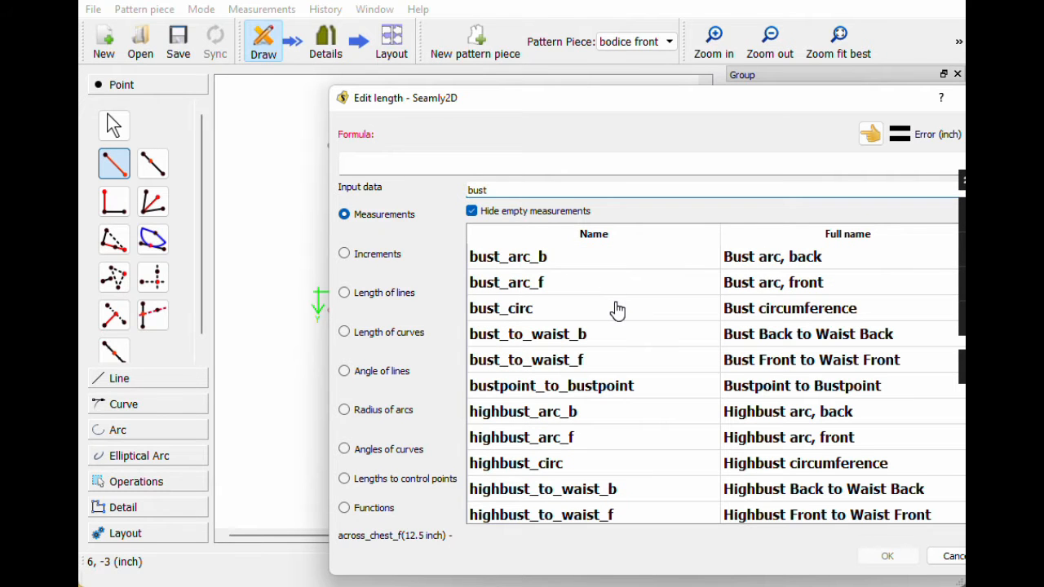
scroll(617, 312, "down", 2)
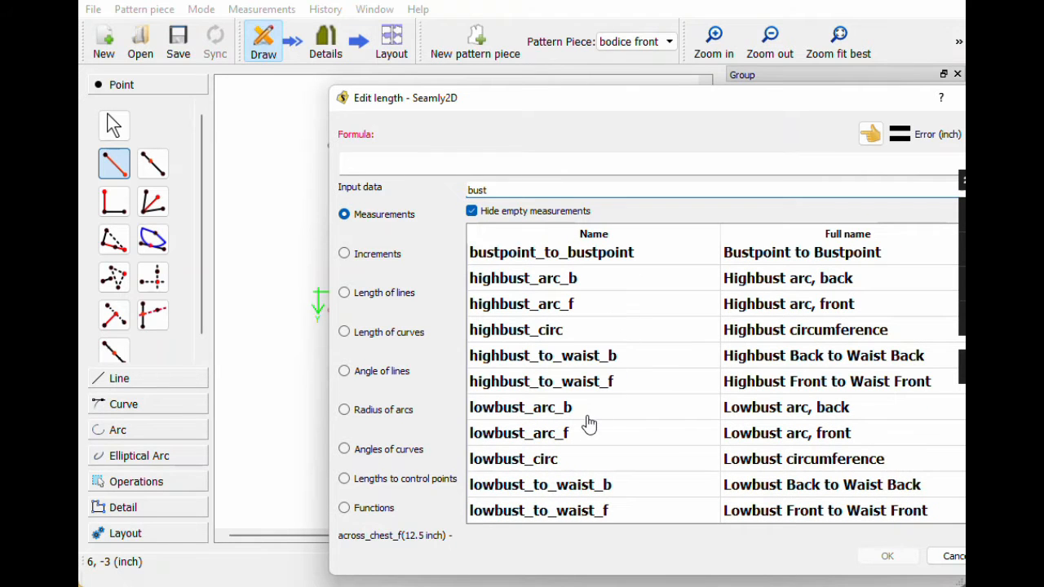
double_click(581, 441)
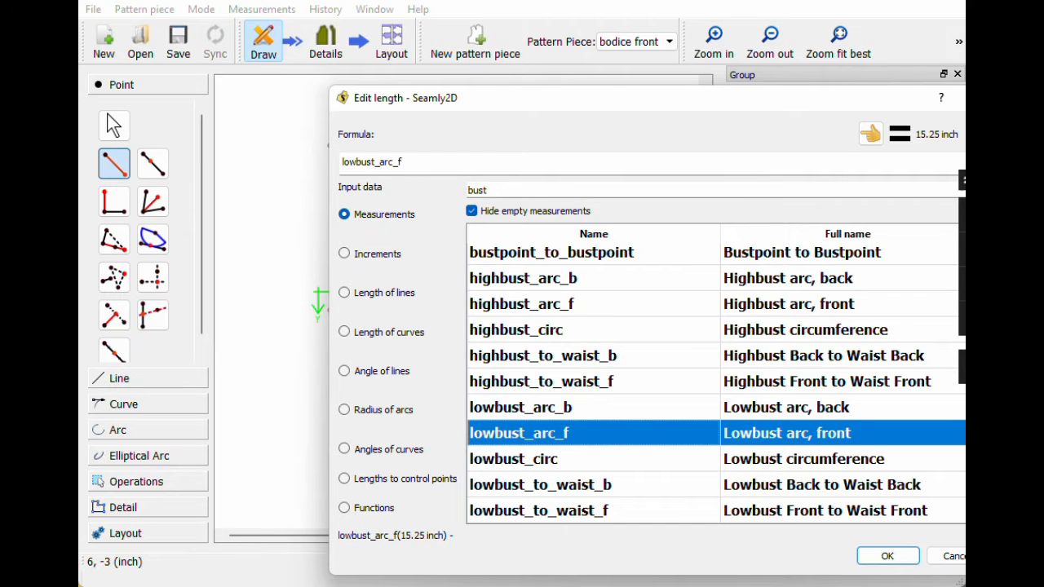
left_click(412, 159)
type("/2")
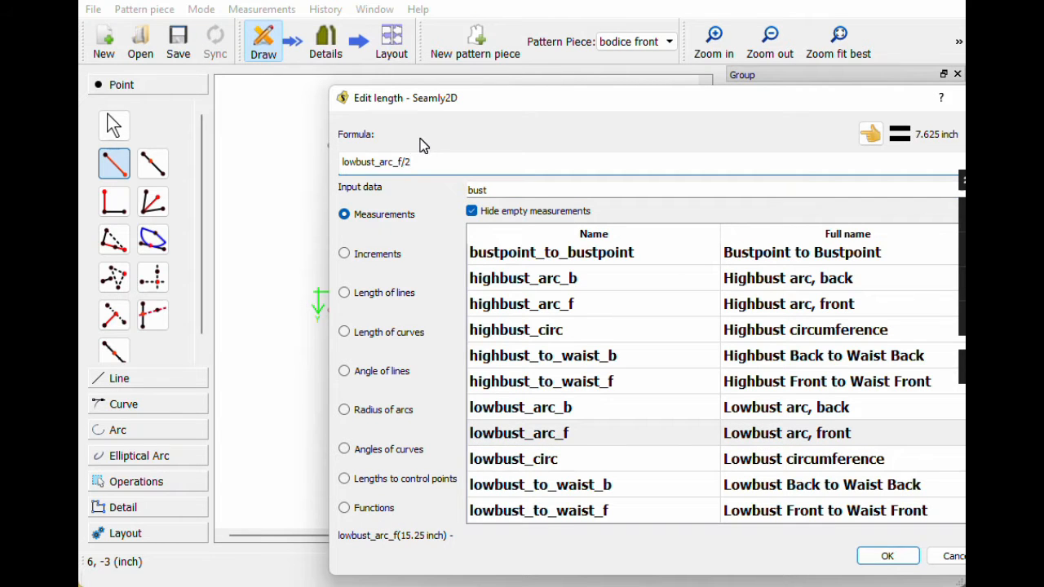
left_click(866, 554)
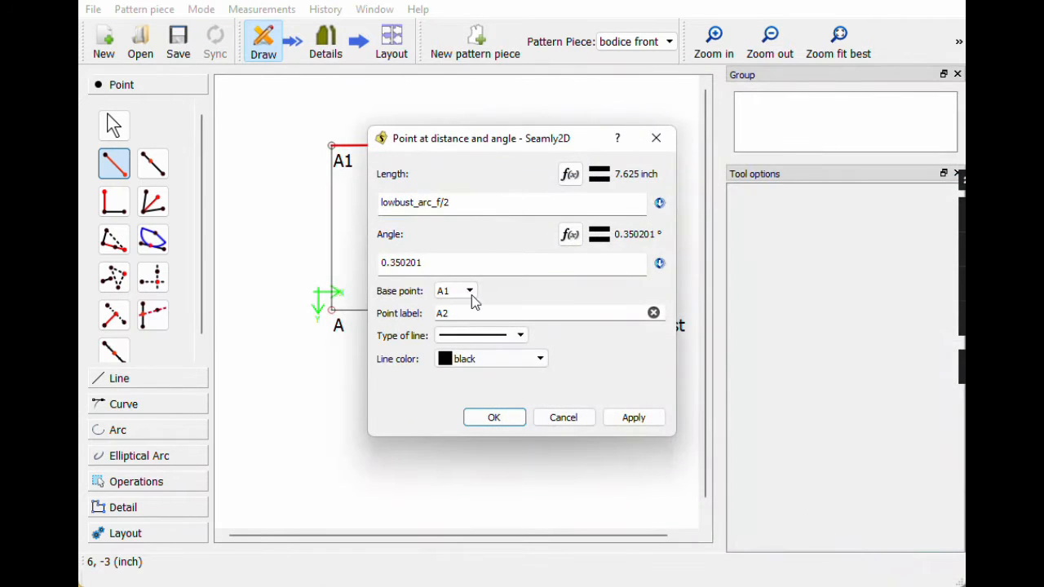
Step: Set the new point's angle to 0 degrees and create it level with A1
left_click_drag(424, 262, 380, 262)
type("0")
left_click(489, 420)
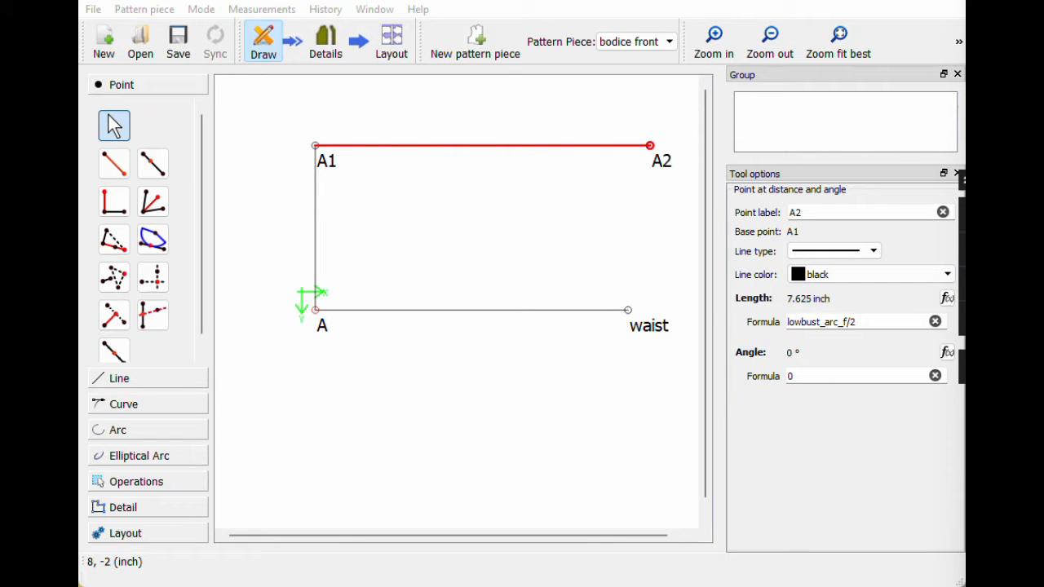
Step: Change the label of point A2 to "Bbust"
left_click(942, 213)
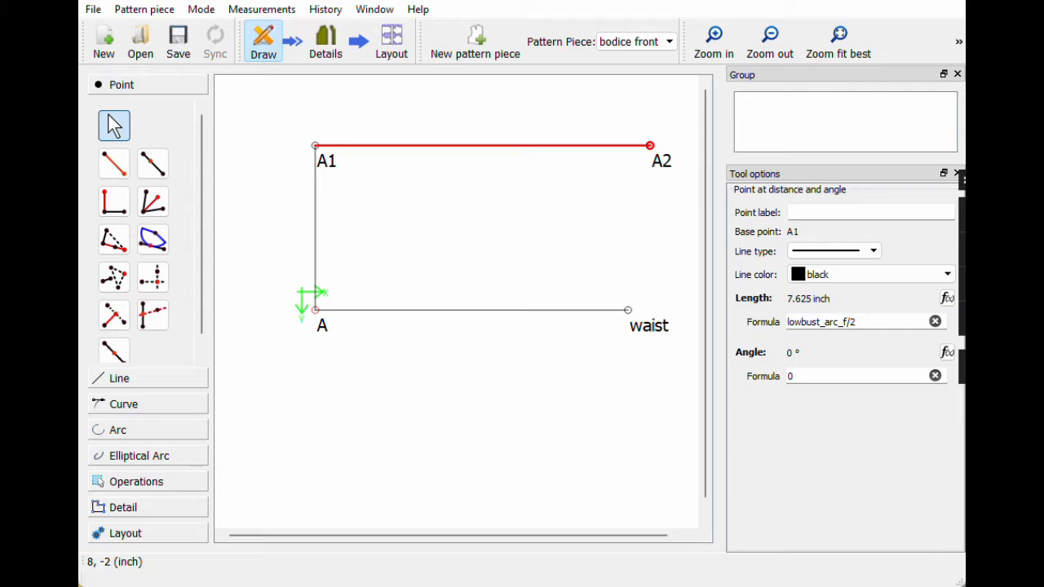
type("Bbust")
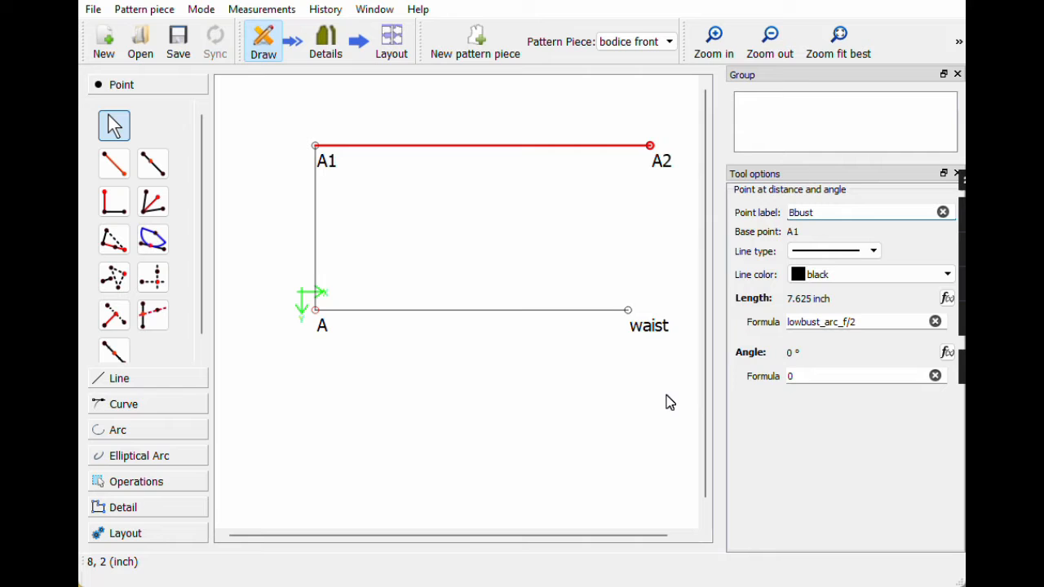
left_click(548, 444)
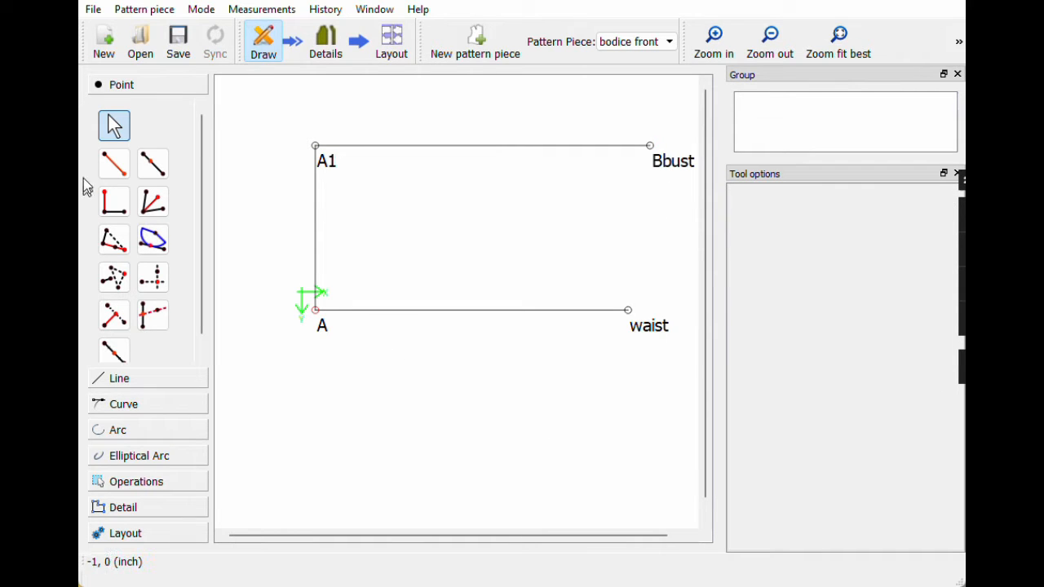
Step: Place a point at distance and angle from base point A, about 4.69 inches above it, with the angle set to 90 degrees
left_click(114, 164)
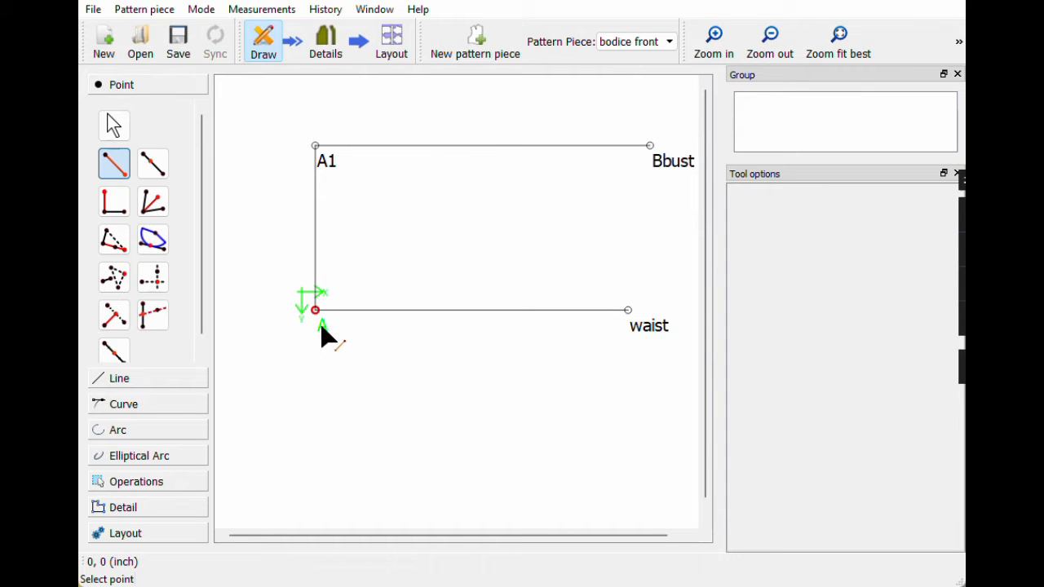
left_click(321, 326)
left_click(317, 104)
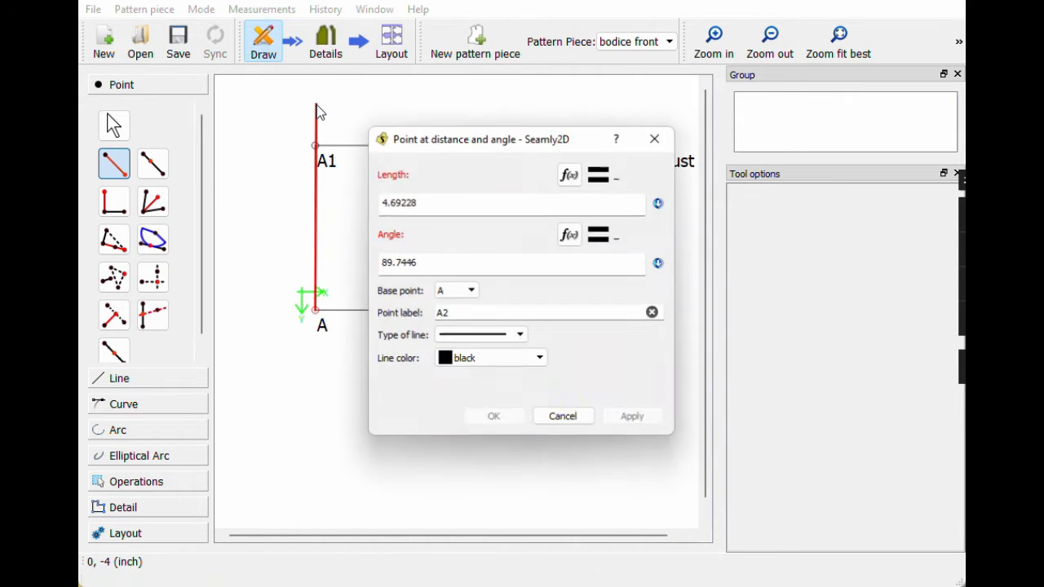
left_click_drag(423, 262, 367, 243)
type("90")
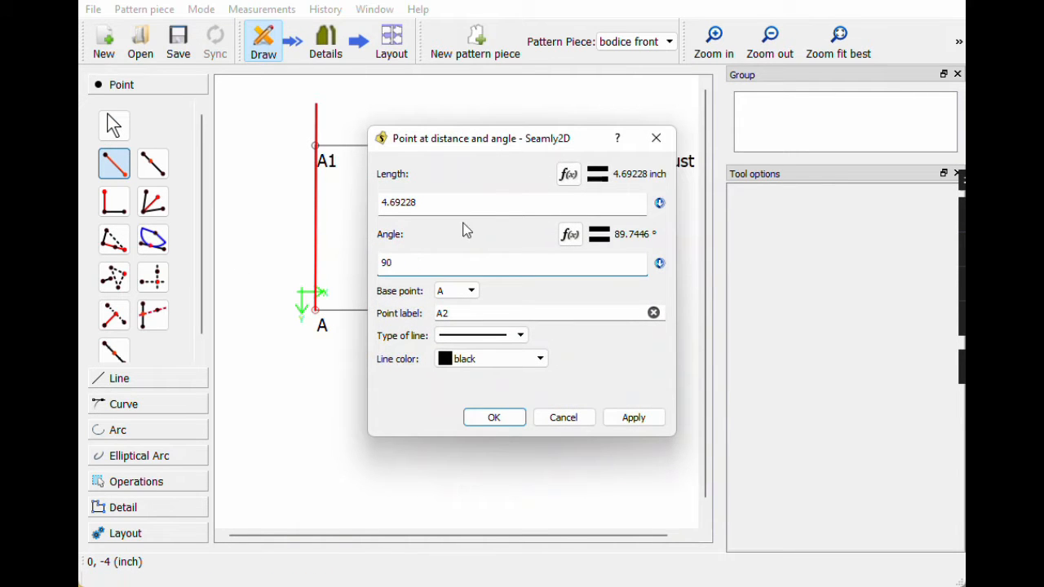
left_click(450, 313)
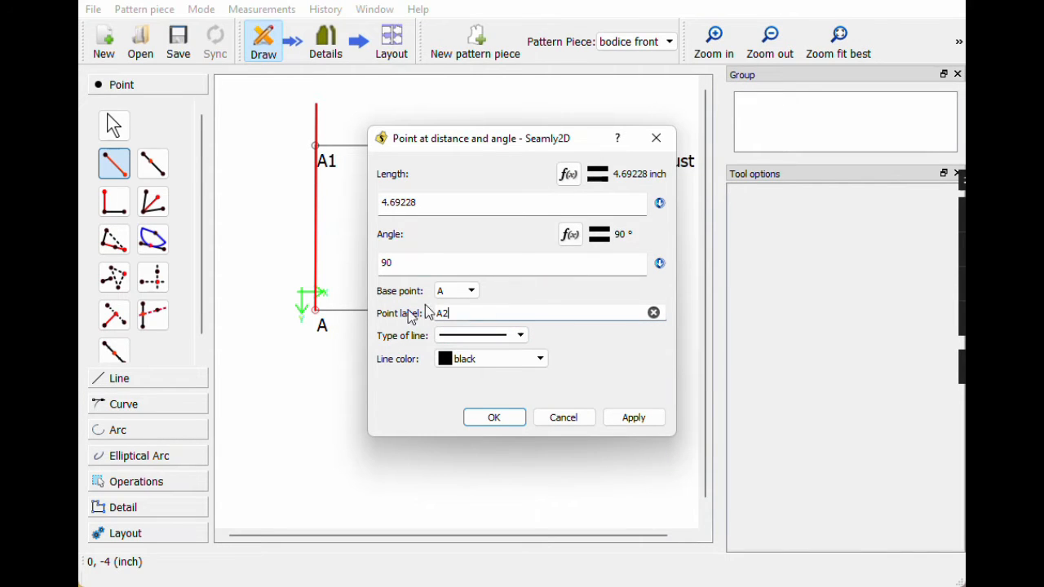
Step: Set the new point's length formula to the measurement bust_to_waist_f, filtering the measurements by "bust", and create the point
left_click(570, 175)
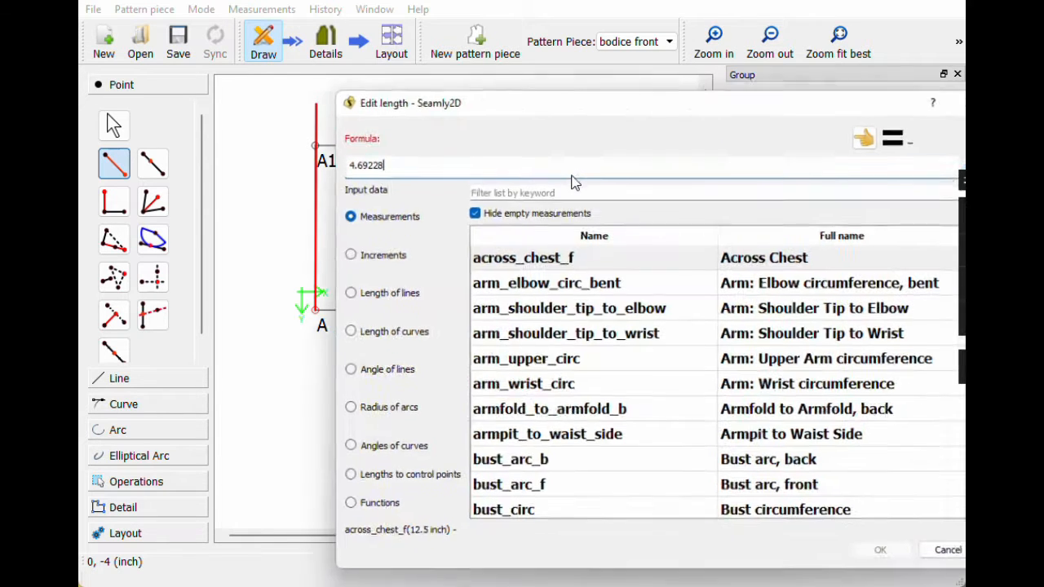
key("BackSpace")
key("BackSpace")
key("BackSpace")
key("BackSpace")
key("BackSpace")
key("BackSpace")
key("BackSpace")
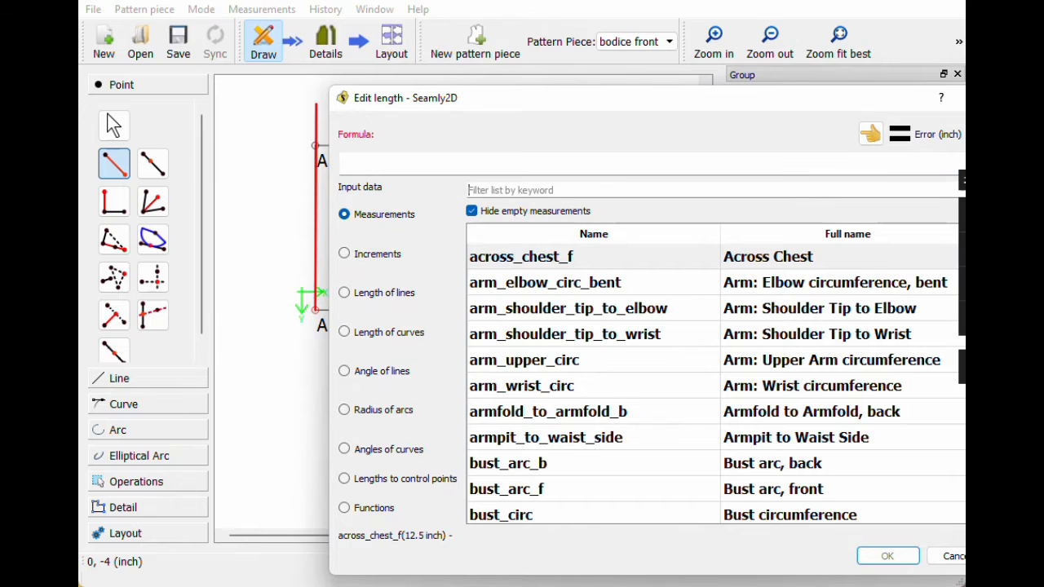
type("bust")
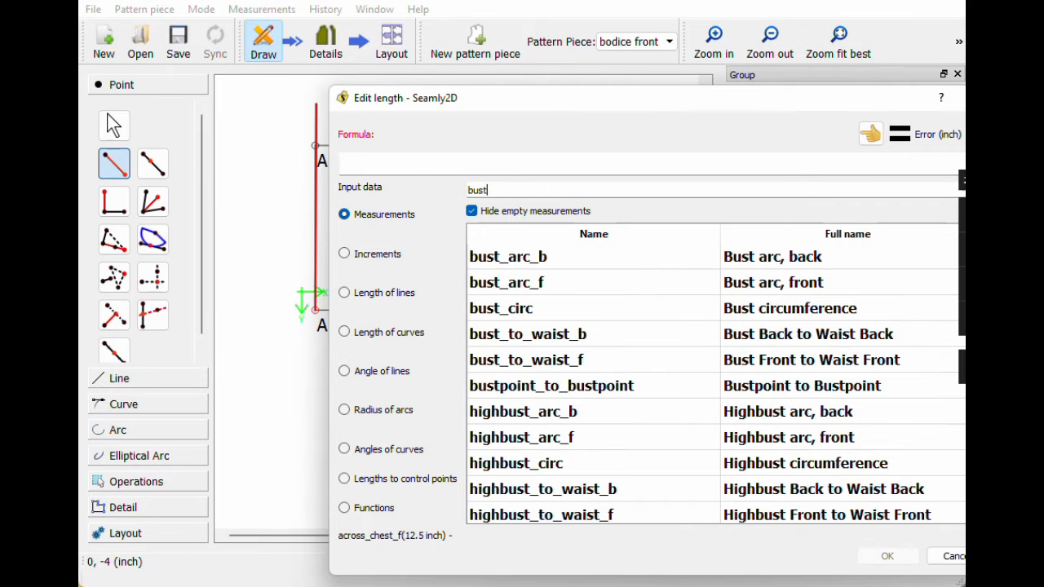
scroll(557, 345, "down", 2)
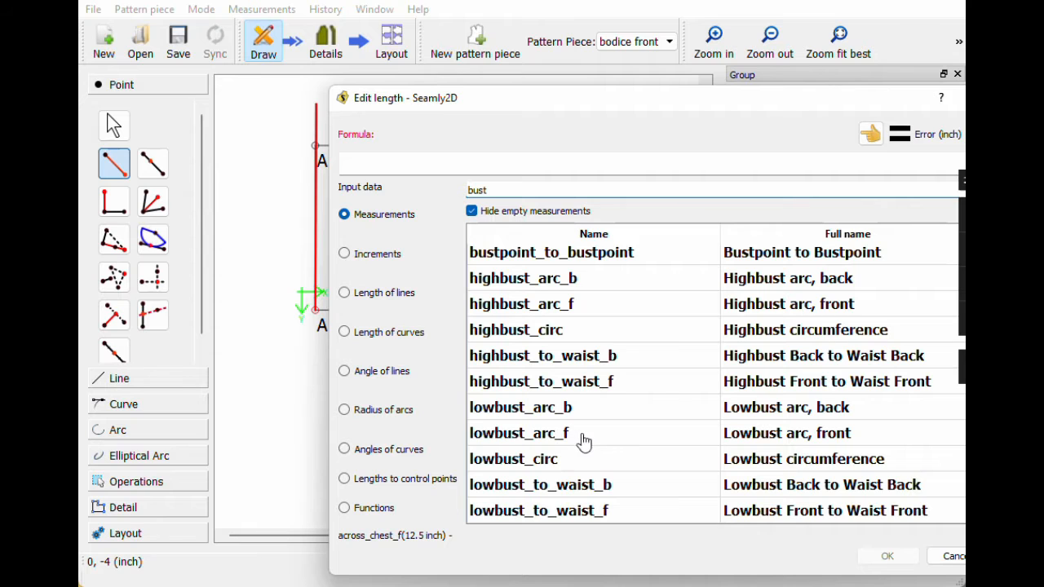
scroll(605, 438, "up", 2)
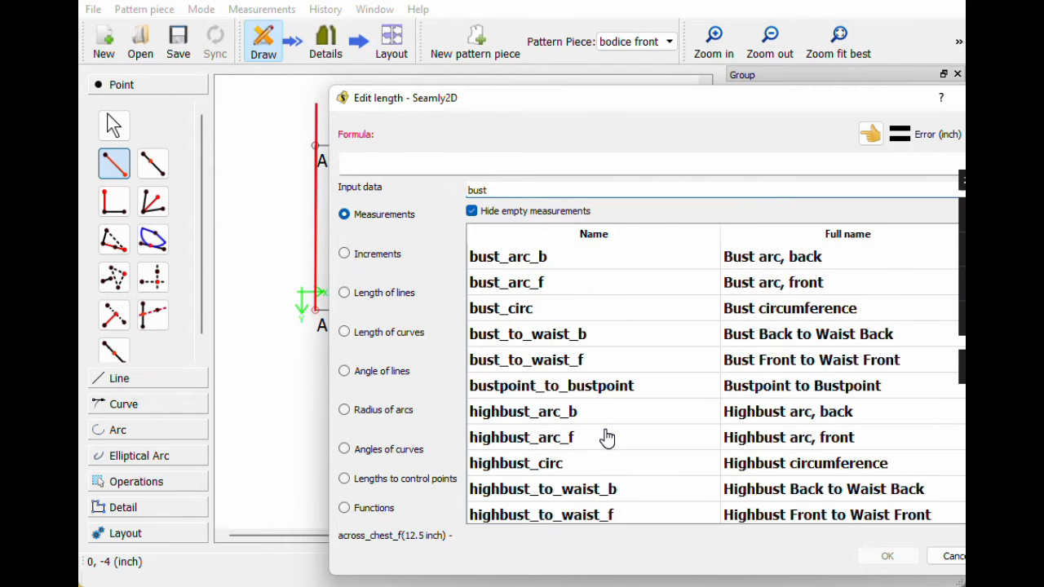
left_click(538, 364)
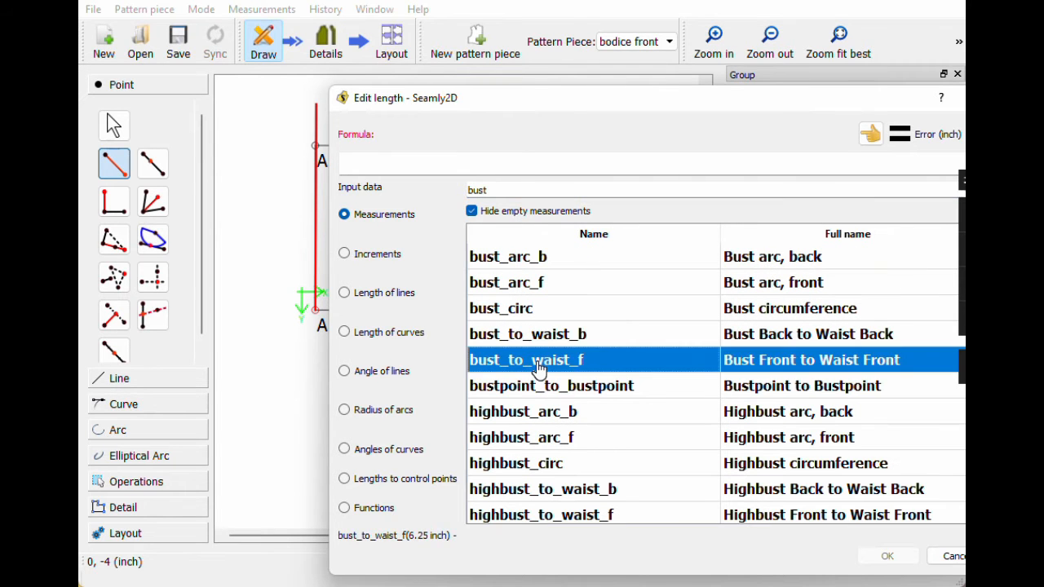
double_click(529, 369)
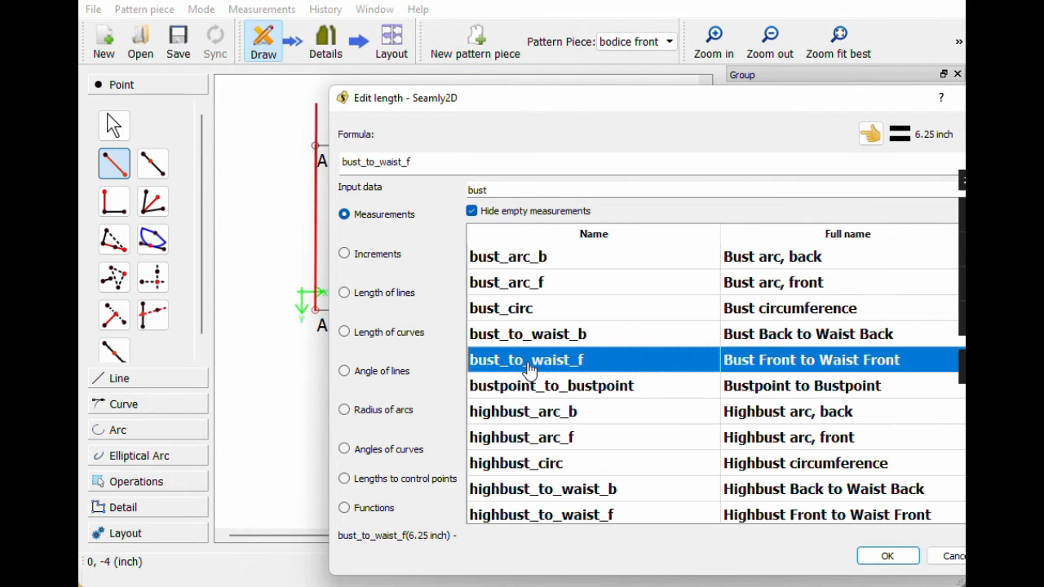
left_click(888, 556)
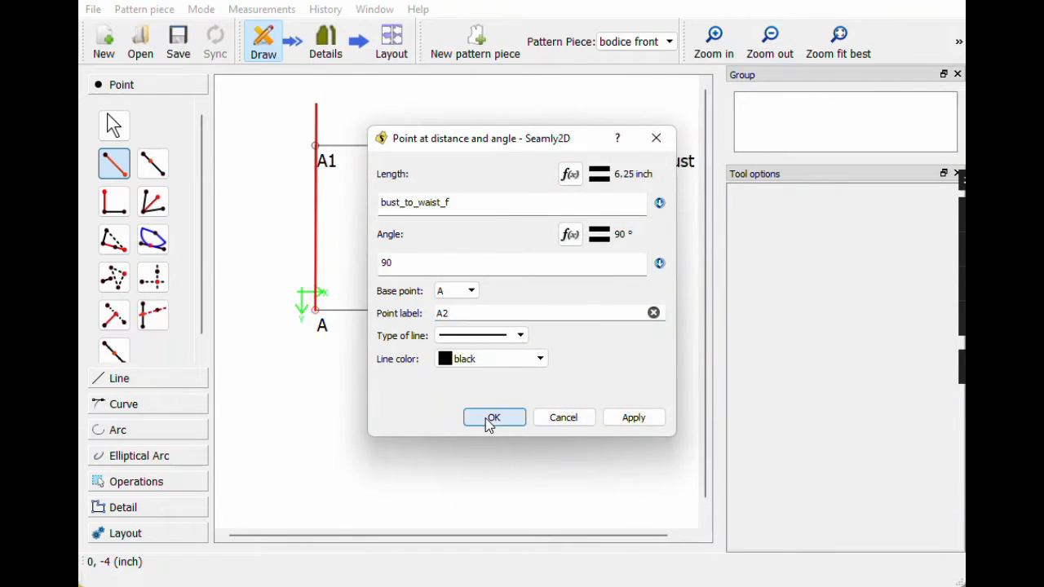
left_click(491, 420)
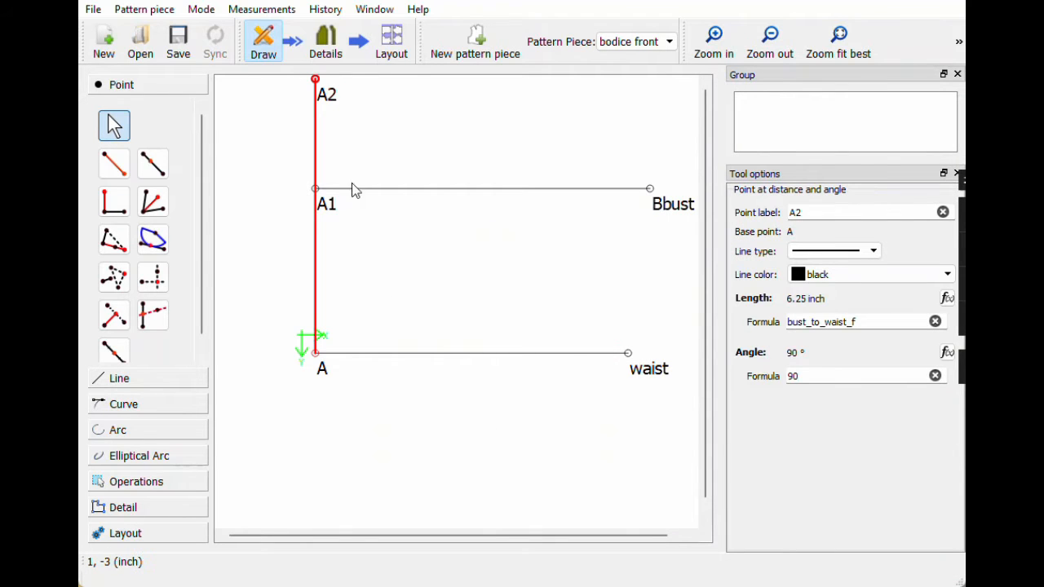
Step: Place a point at distance and angle from base point A2, about 7.67 inches away, with the angle set to 0 degrees
left_click(114, 164)
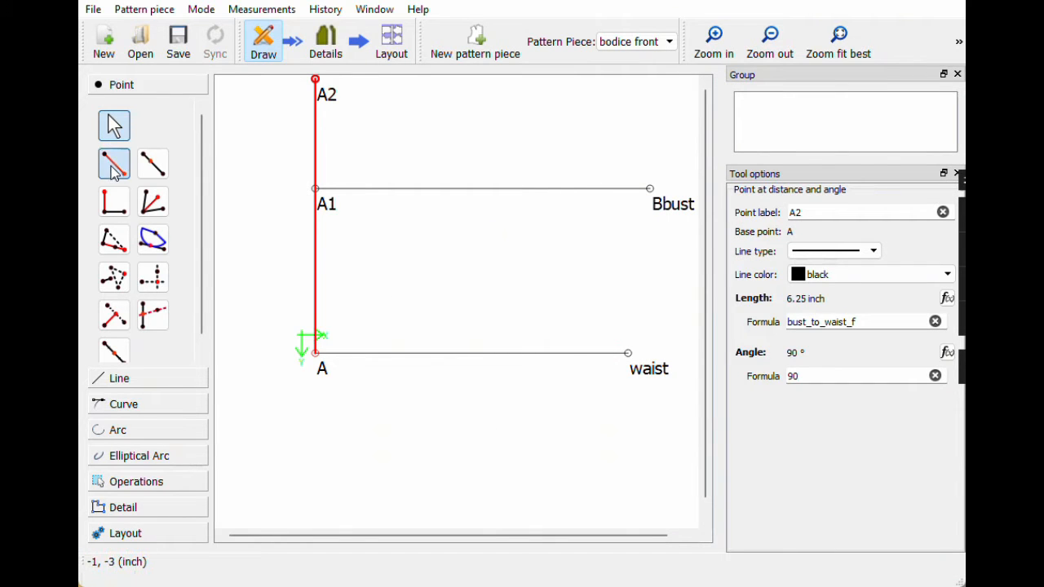
left_click(326, 93)
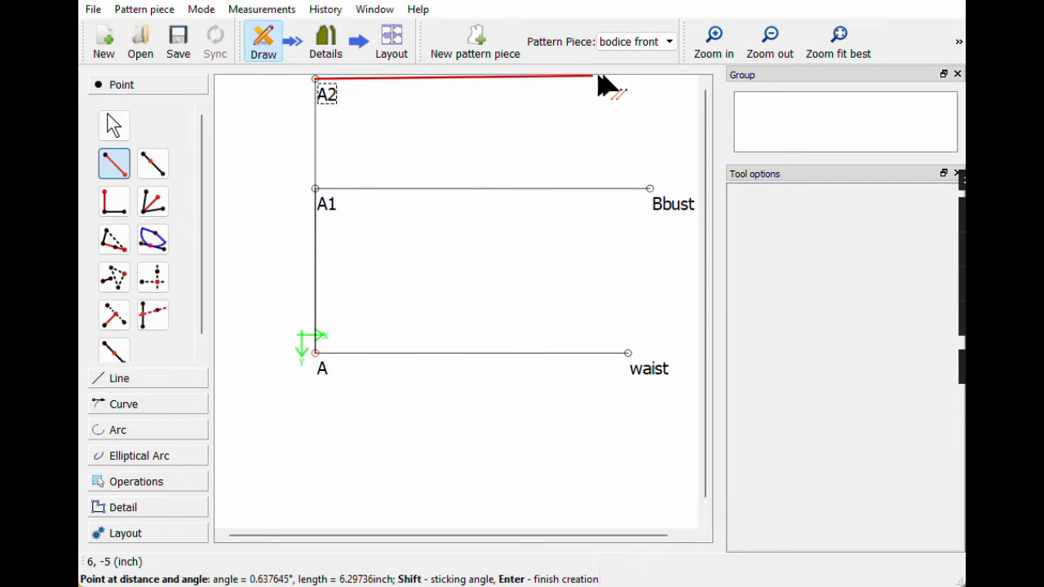
left_click(653, 82)
double_click(398, 263)
type("0")
Step: Set the new point's length formula to bust_arc_f/2, filtering the measurements by "bust"
left_click(564, 179)
key("BackSpace")
key("BackSpace")
key("BackSpace")
key("BackSpace")
key("BackSpace")
key("BackSpace")
key("BackSpace")
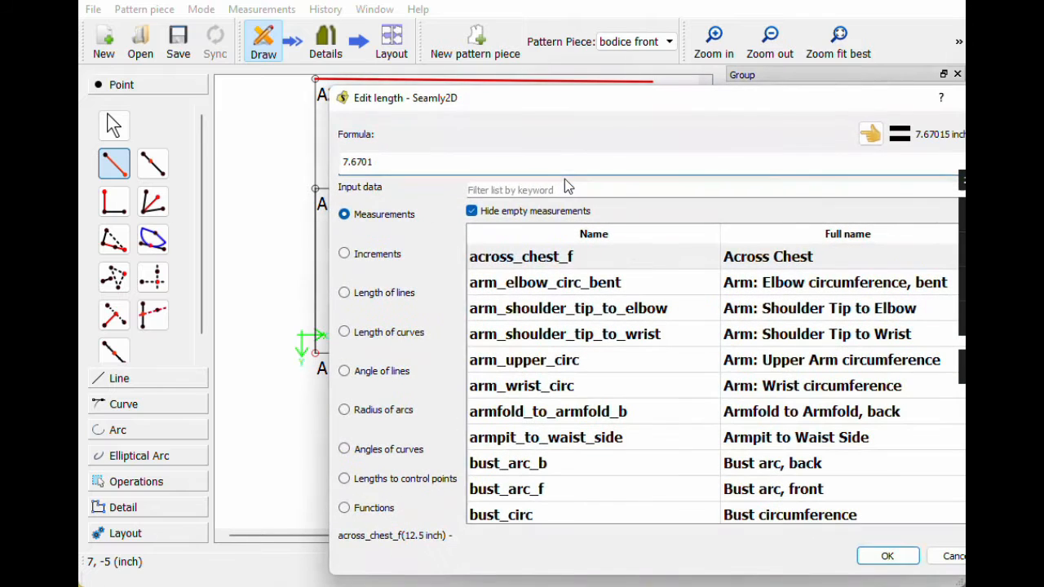
type("bust")
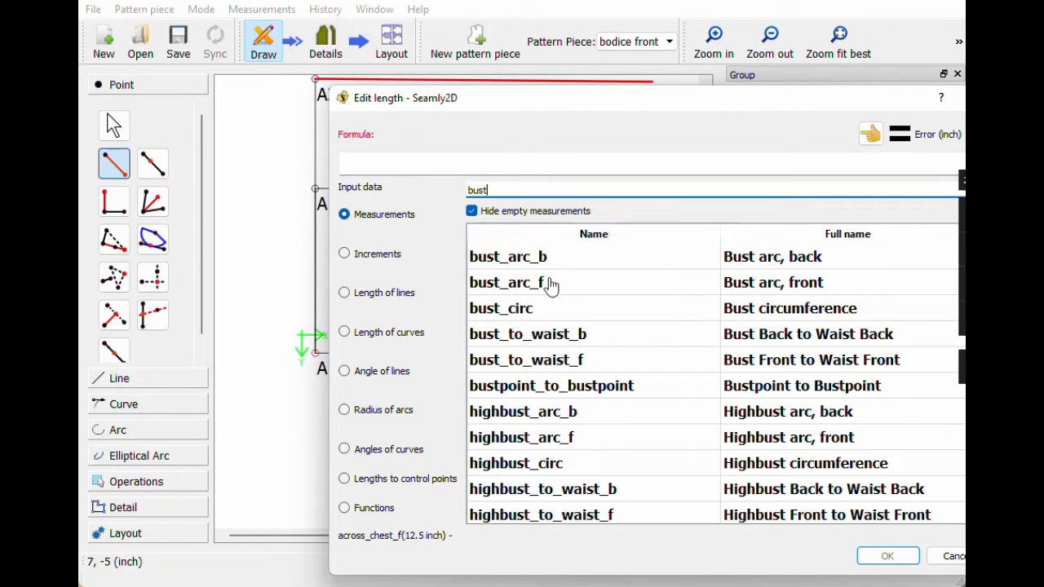
double_click(555, 287)
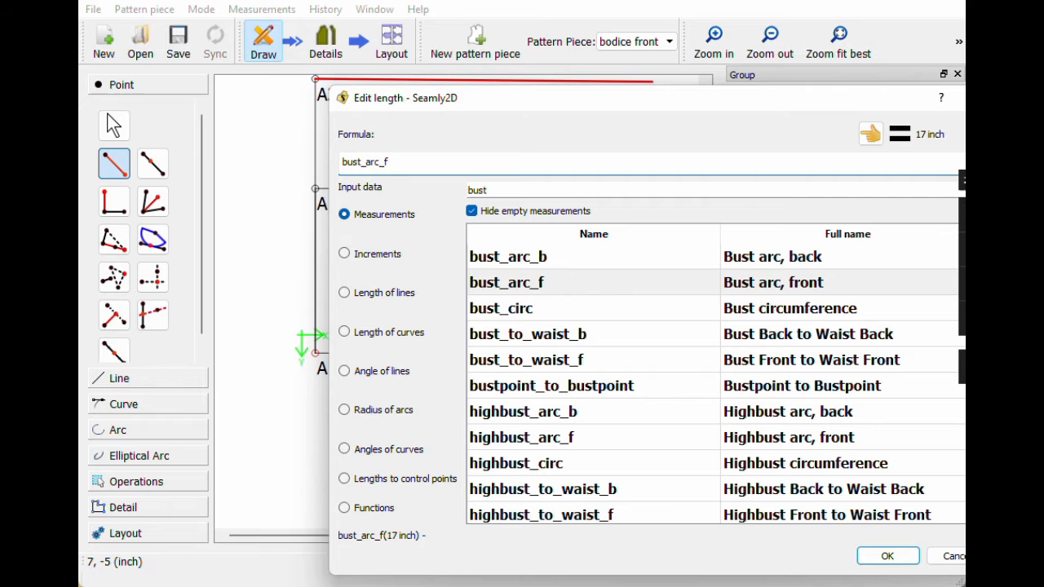
left_click(879, 558)
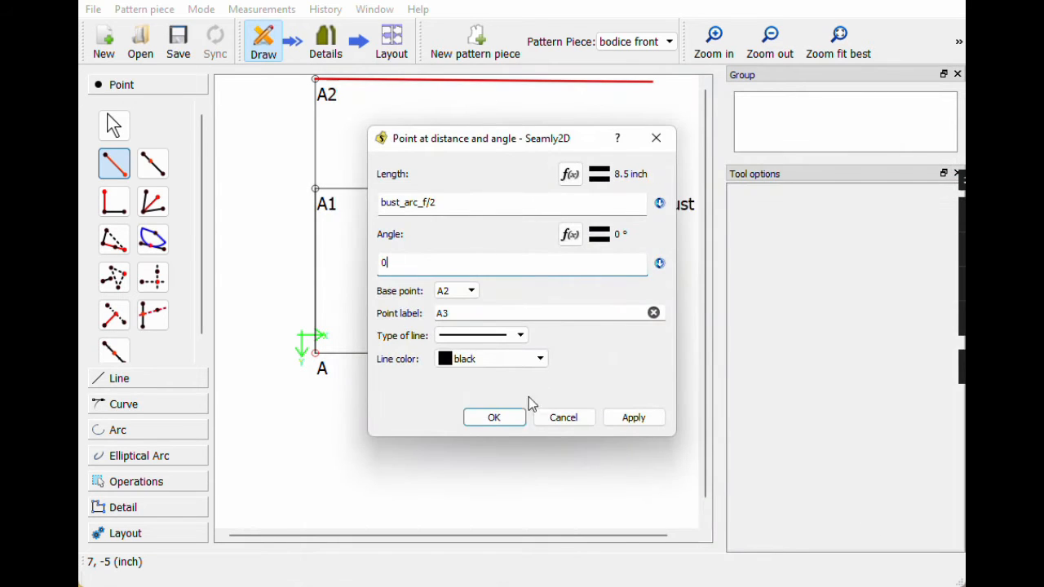
Step: Label the new point extending from A2 as "bust" and create it
left_click(449, 313)
left_click(654, 313)
type("bus")
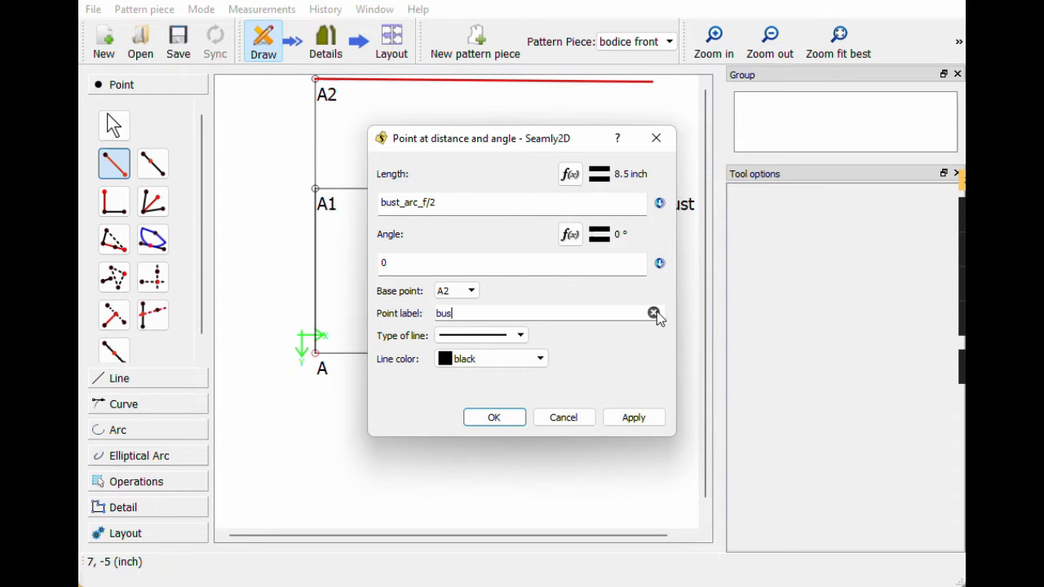
type("t")
left_click(503, 419)
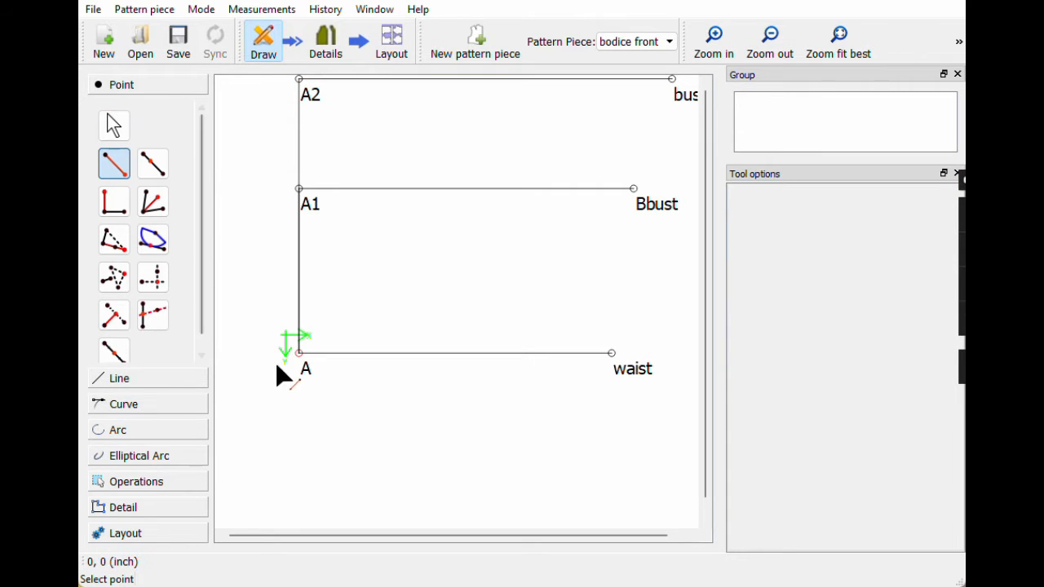
Step: Place a point at distance and angle from base point A, about 5.97 inches above it, with the angle set to 90 degrees
left_click(303, 365)
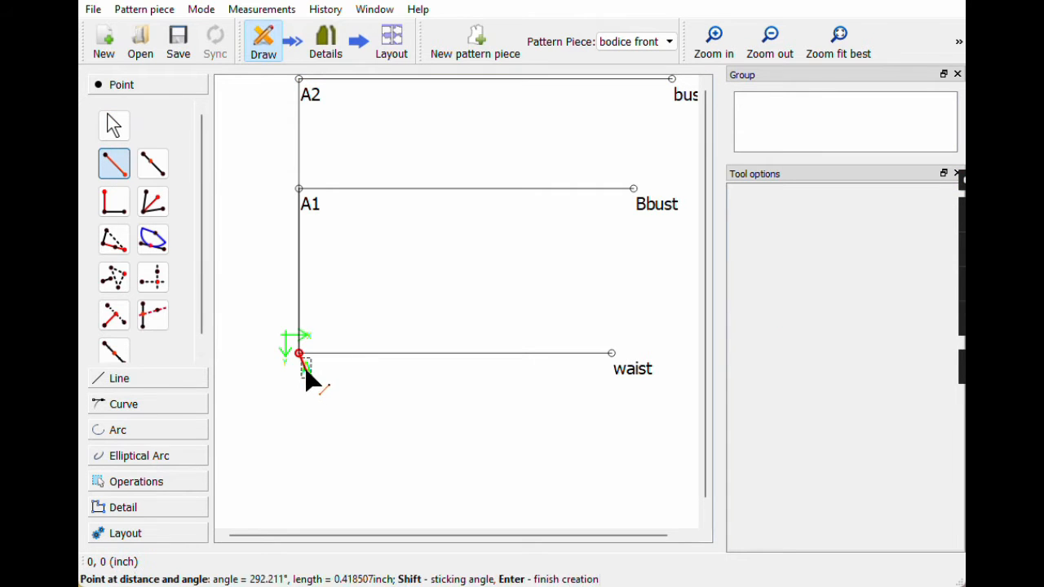
left_click(302, 93)
left_click_drag(417, 263, 381, 262)
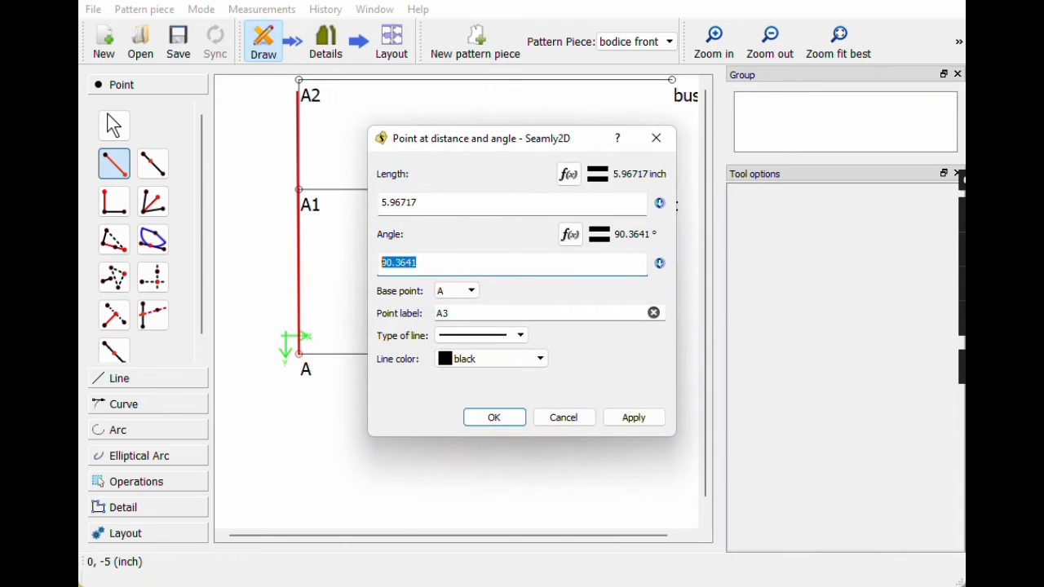
type("90")
Step: Set the new point's length formula to the measurement highbust_to_waist_f, filtering the measurements by "bust", and create the point
left_click(564, 175)
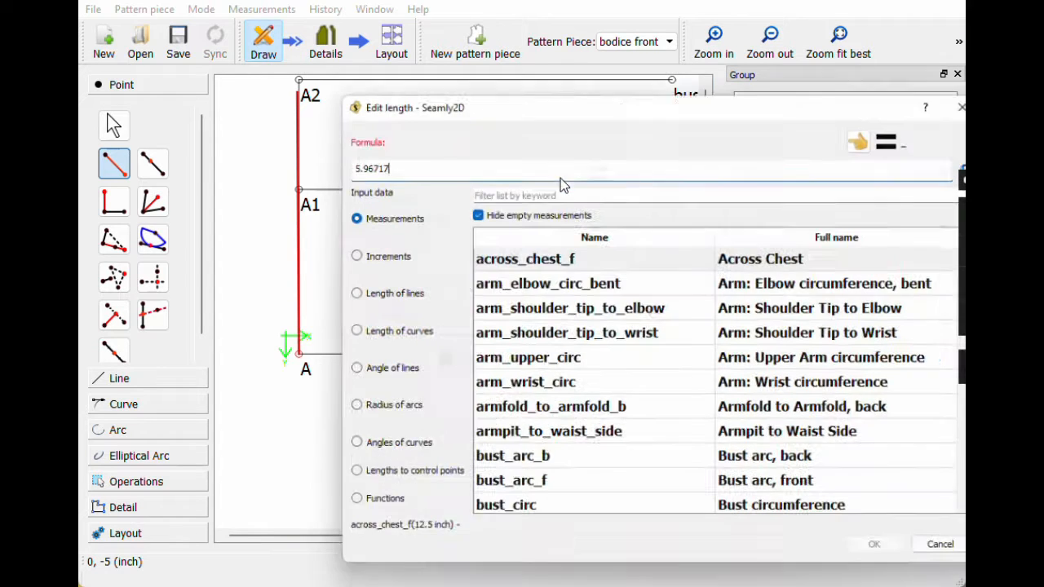
key("BackSpace")
key("BackSpace")
key("BackSpace")
key("BackSpace")
key("BackSpace")
key("BackSpace")
left_click(510, 190)
type("bust")
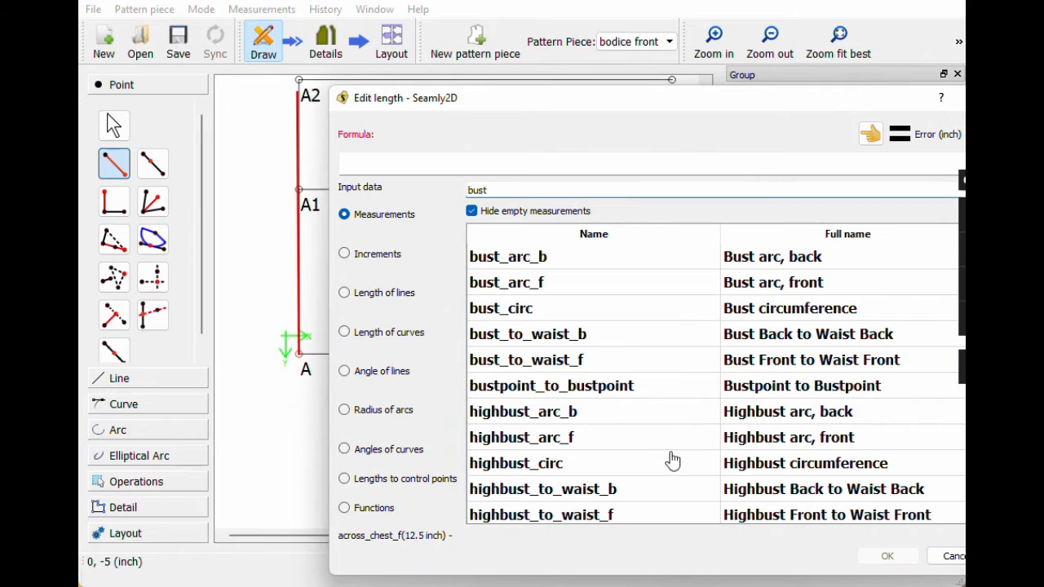
scroll(591, 379, "down", 2)
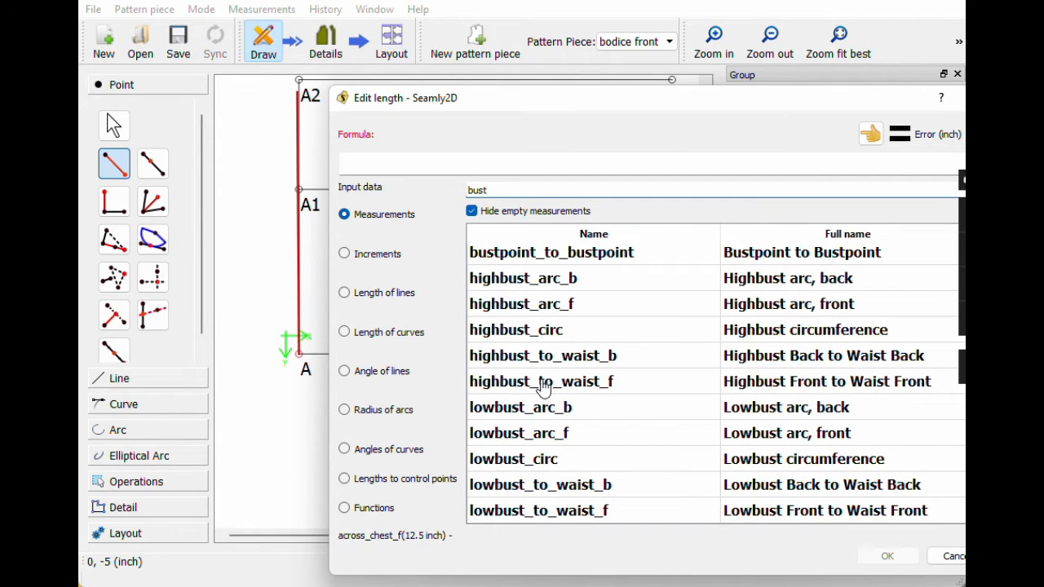
double_click(542, 382)
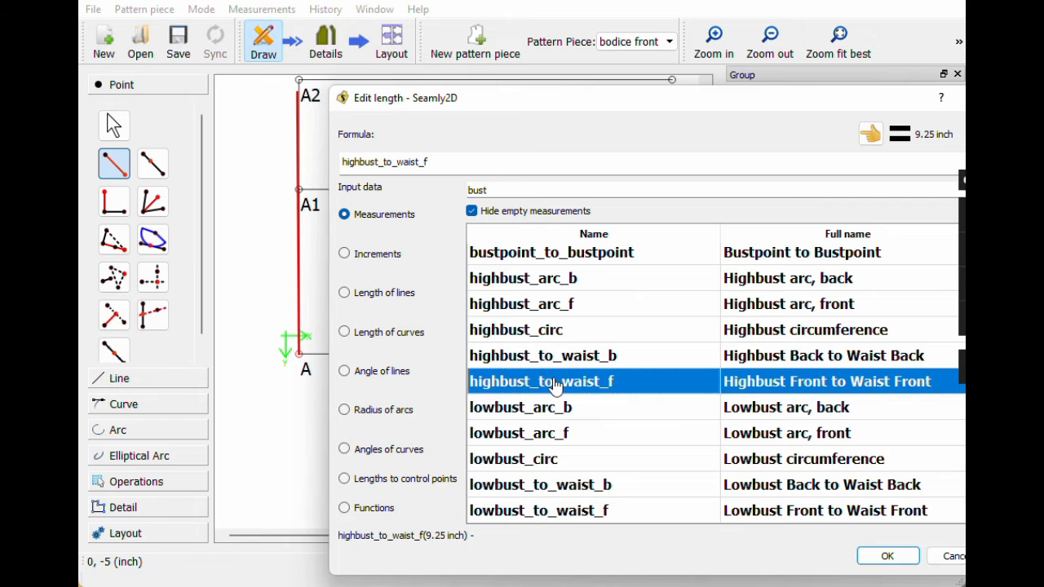
left_click(884, 556)
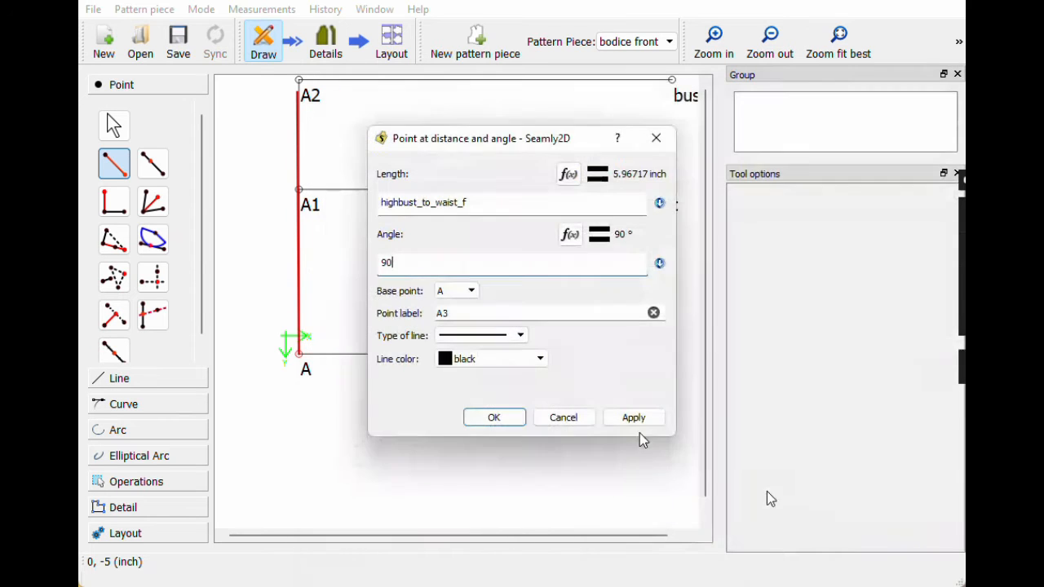
left_click(493, 416)
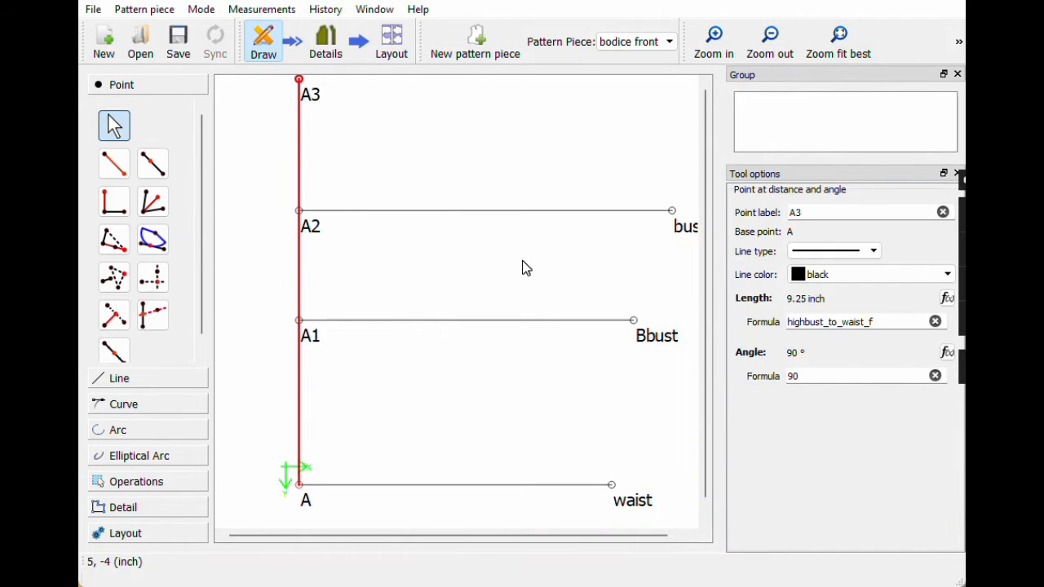
Step: Place a point at distance and angle from base point A3, about 7.85 inches across from it
left_click(120, 170)
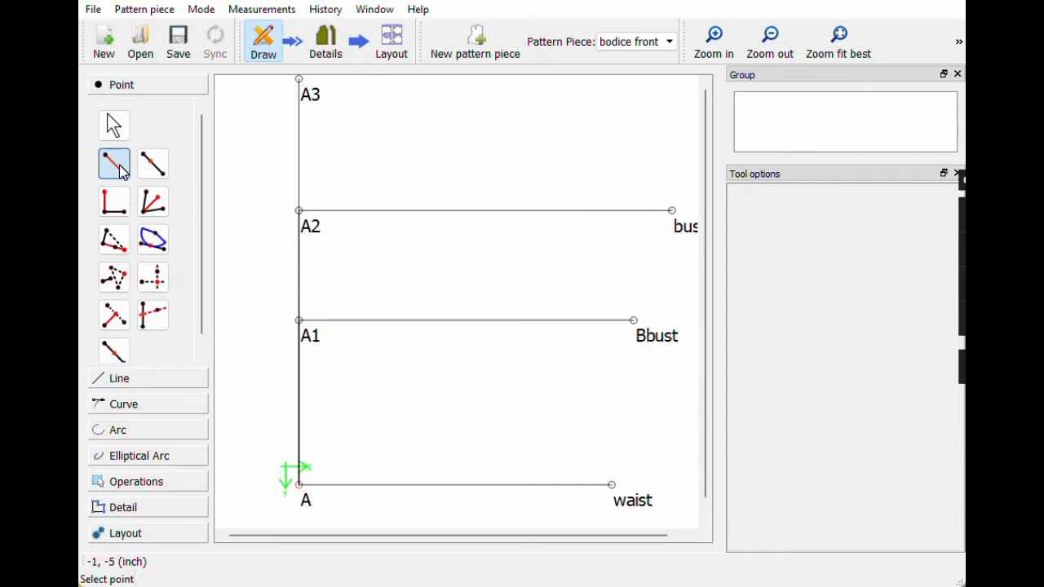
left_click(303, 93)
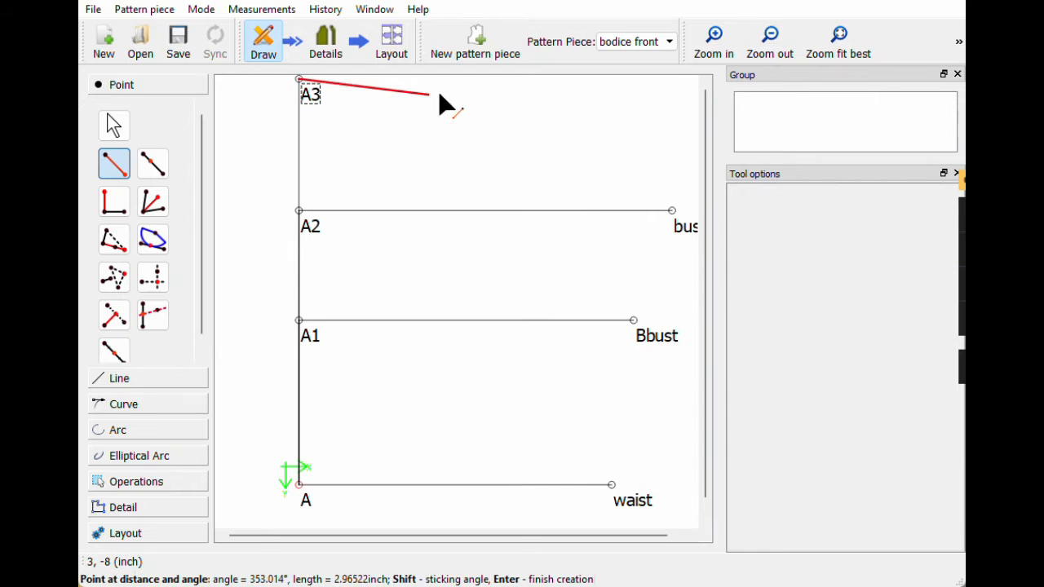
left_click(644, 82)
Step: Set the new point's length formula to highbust_arc_f/2, filtering the measurements by "high"
left_click(567, 172)
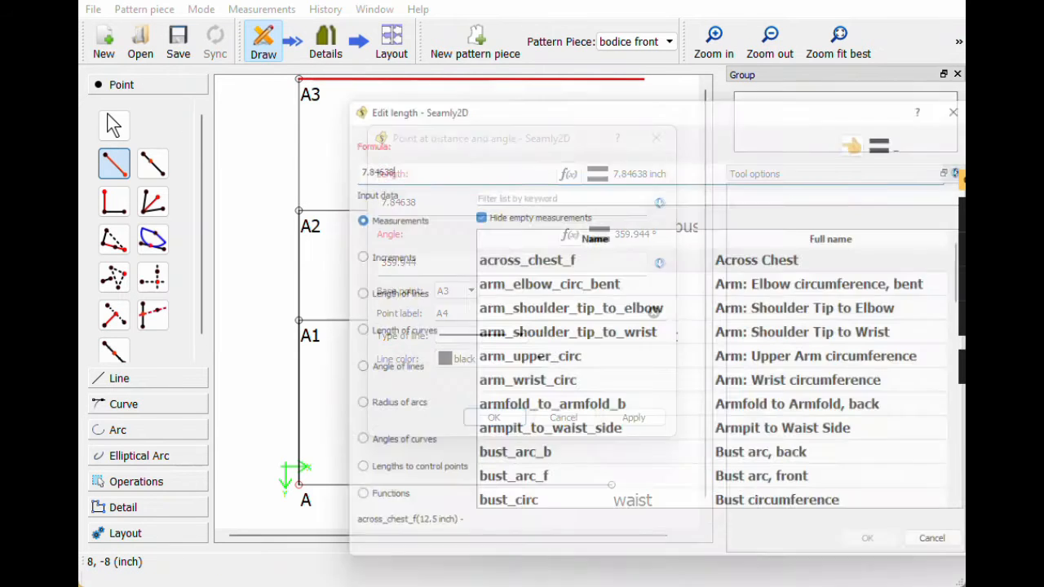
key("BackSpace")
key("BackSpace")
key("BackSpace")
key("BackSpace")
key("BackSpace")
key("BackSpace")
left_click(553, 189)
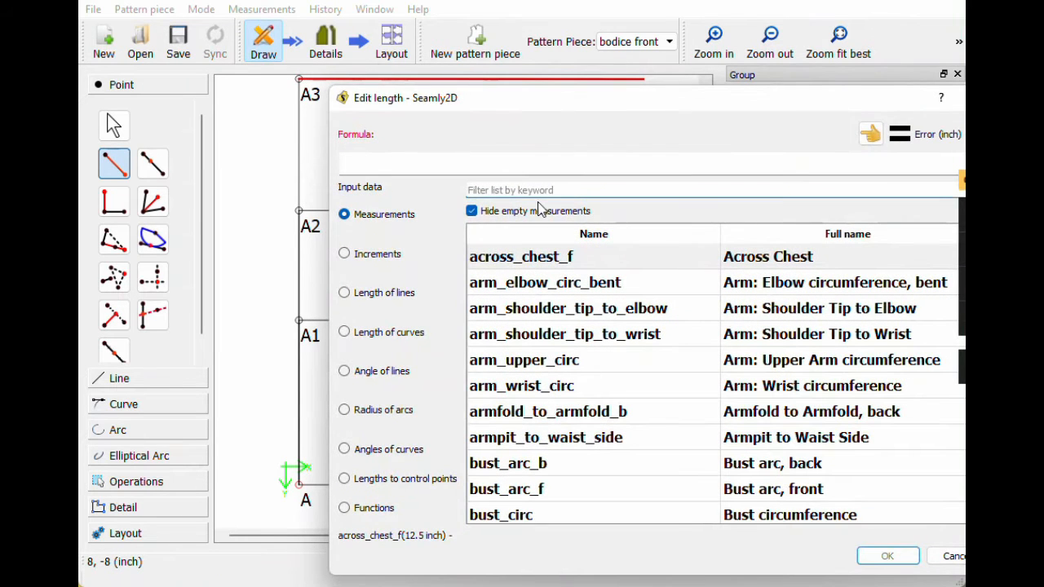
type("high")
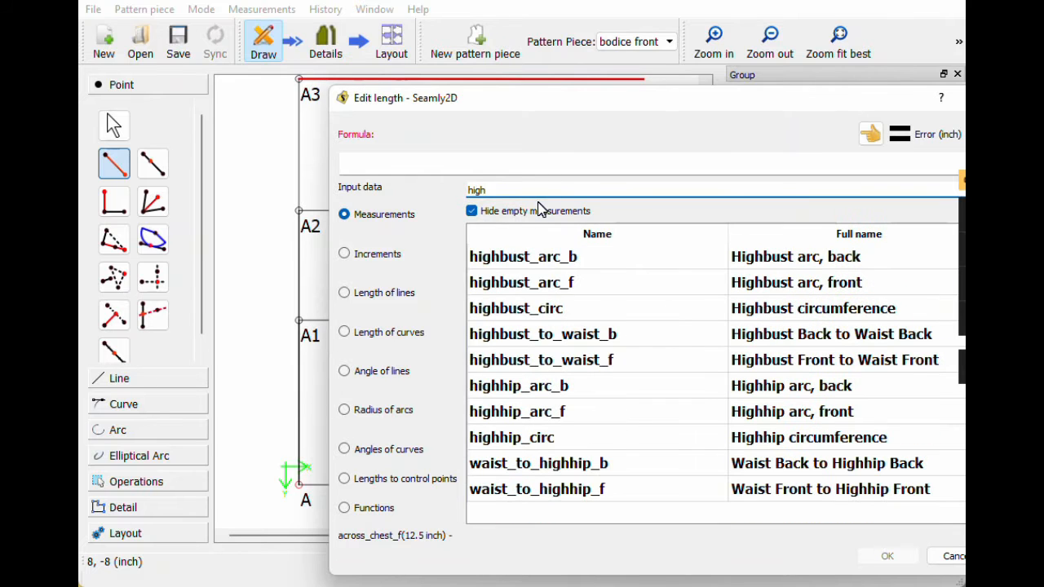
double_click(561, 285)
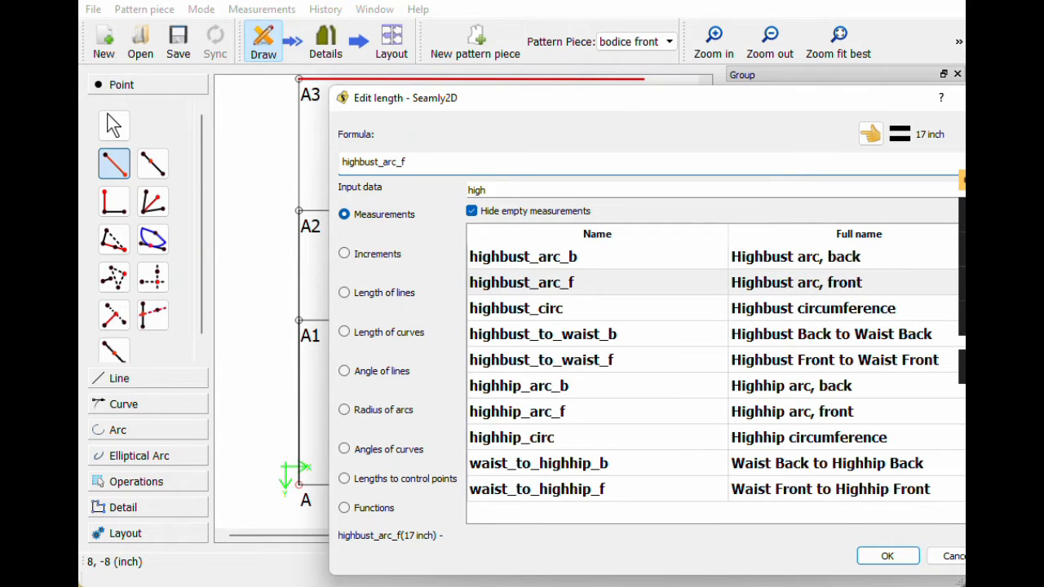
left_click(887, 555)
Step: Set the new point's angle to 0 degrees, label it "Abust" and create it
double_click(377, 258)
type("0")
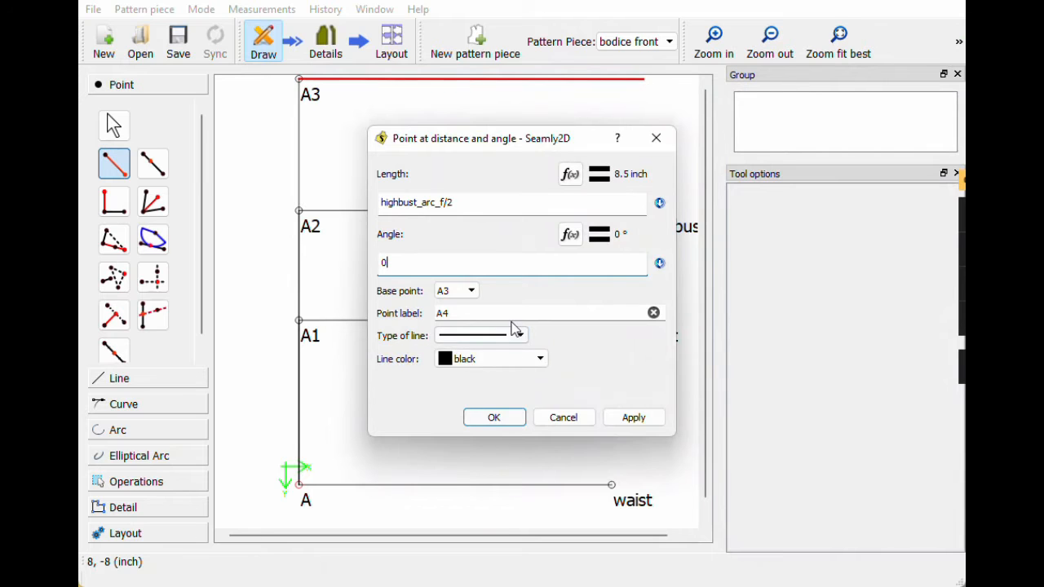
left_click(654, 313)
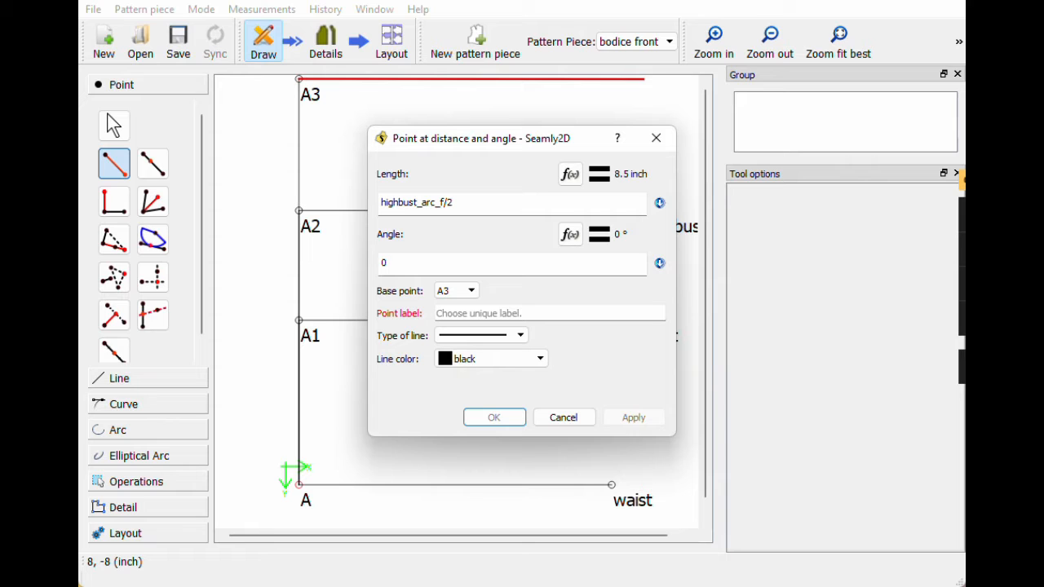
type("Ab")
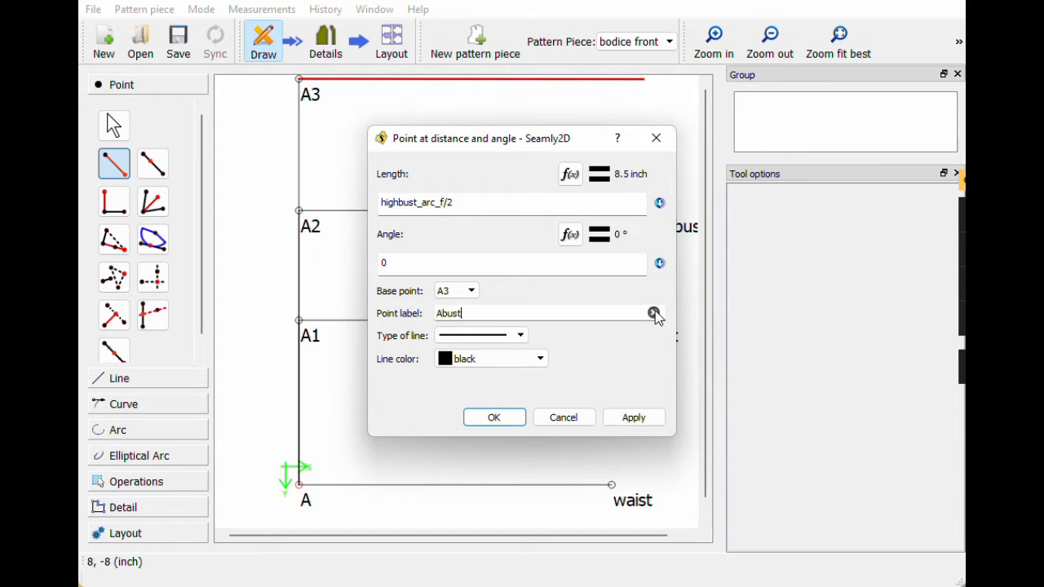
type("ust")
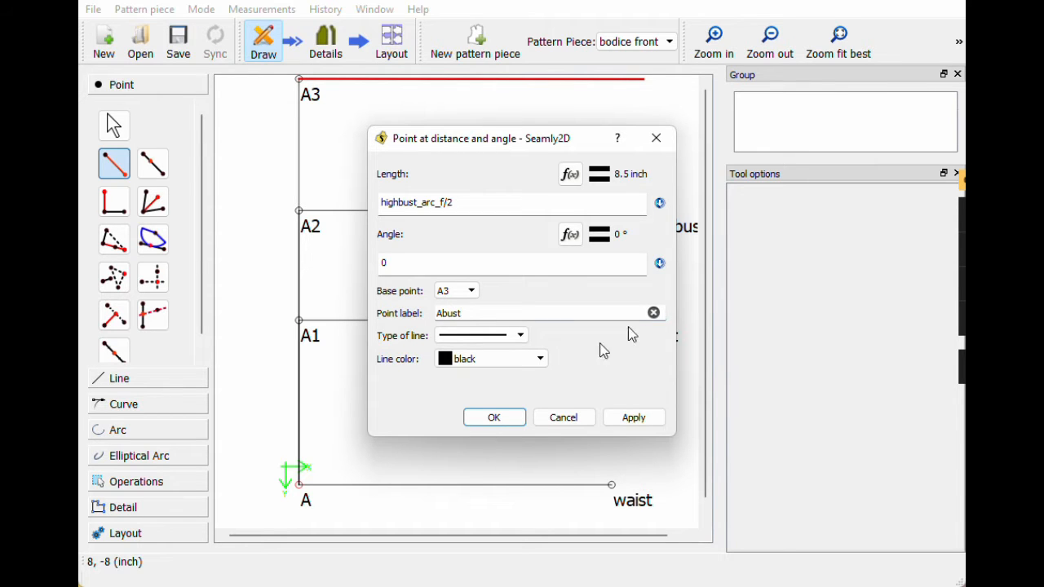
left_click(504, 425)
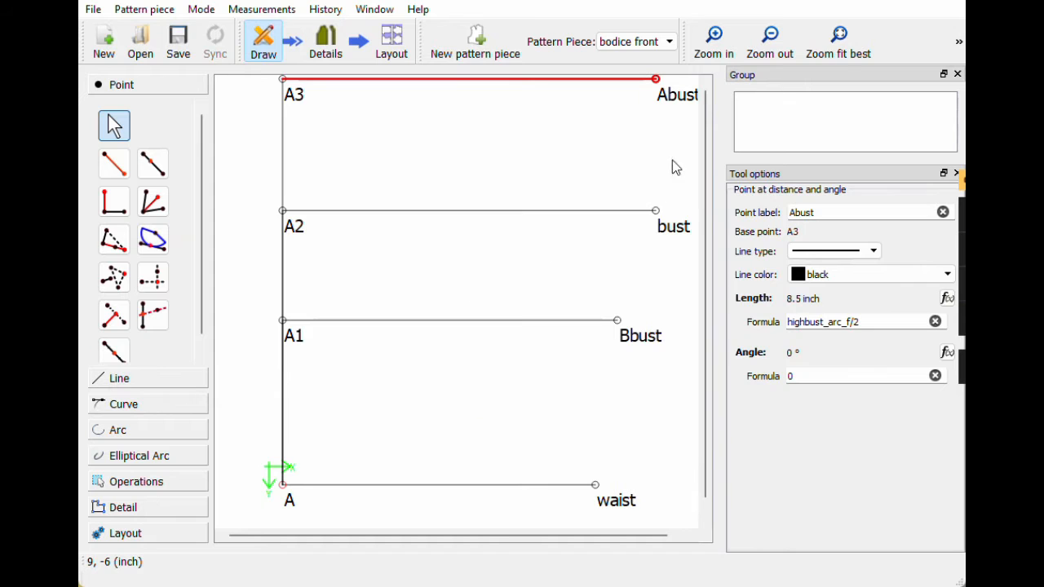
Step: Place a point at distance and angle from base point A, about 6.98 inches above it, with the angle set to 90 degrees
left_click(839, 49)
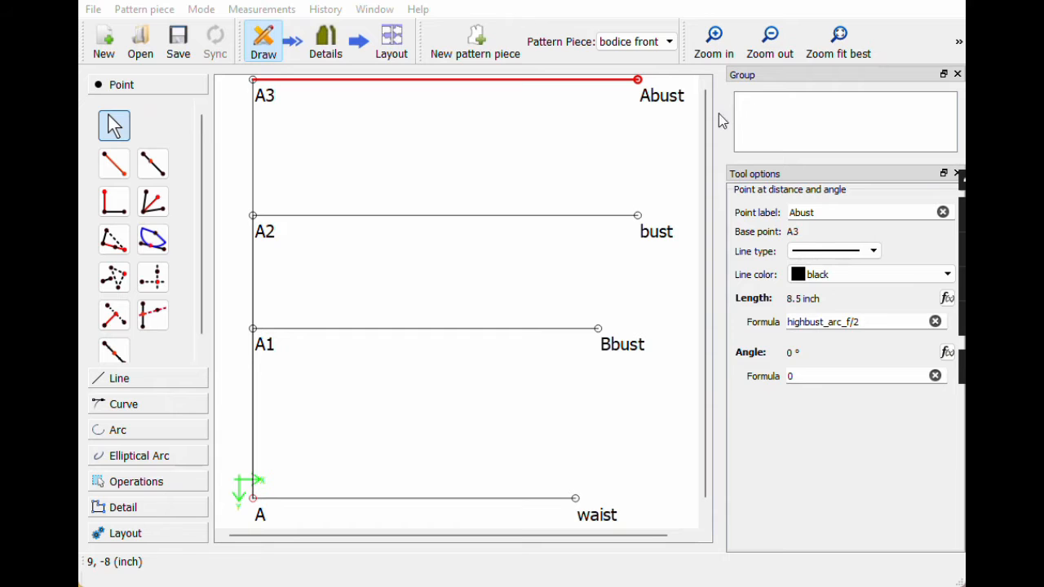
left_click(114, 163)
left_click(254, 498)
left_click(256, 182)
left_click_drag(418, 263, 358, 255)
type("90")
Step: Set the new point's length formula to the measurement neck_front_to_waist_f, filtering the measurements by "neck"
left_click(576, 177)
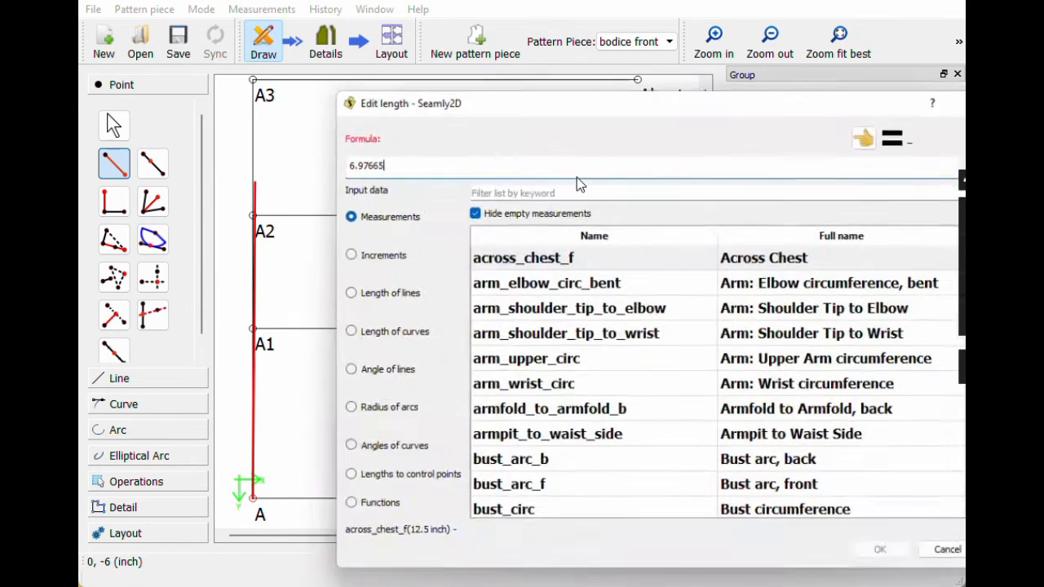
key("BackSpace")
mouse_move(508, 103)
left_mouse_down()
mouse_move(456, 103)
mouse_move(393, 85)
left_mouse_up()
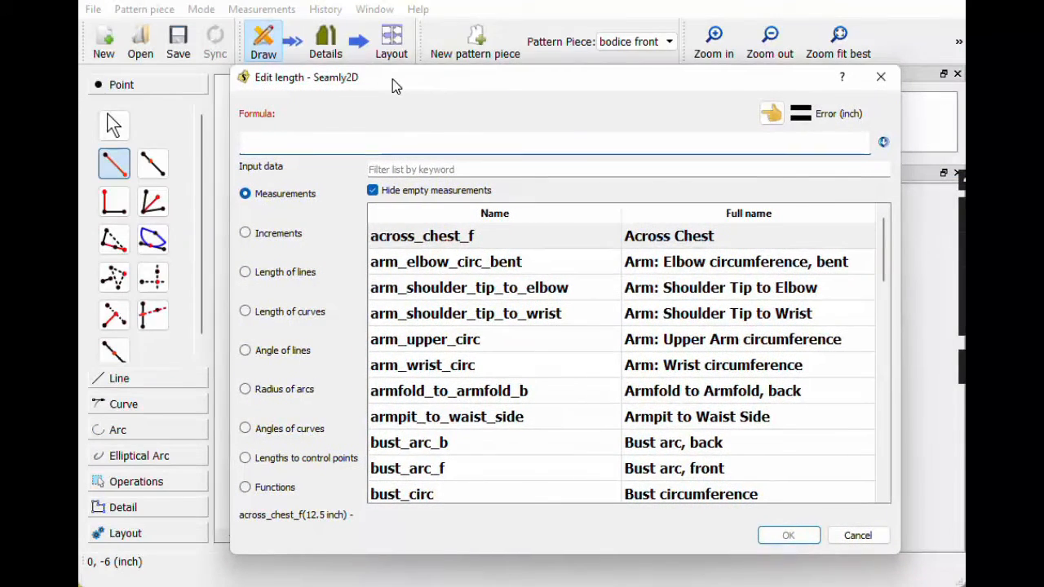
left_click(426, 171)
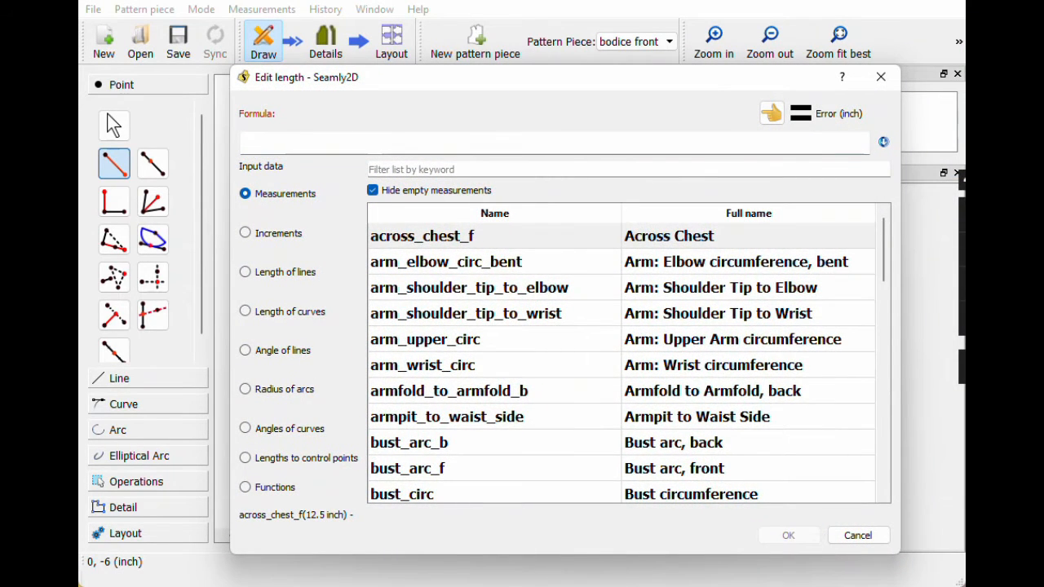
type("neck")
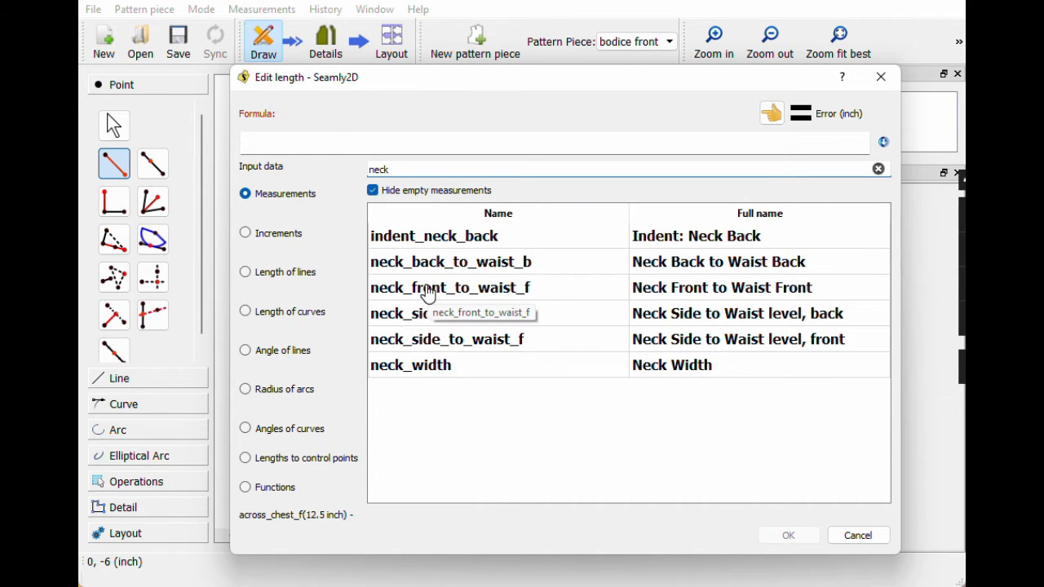
double_click(432, 291)
left_click(779, 531)
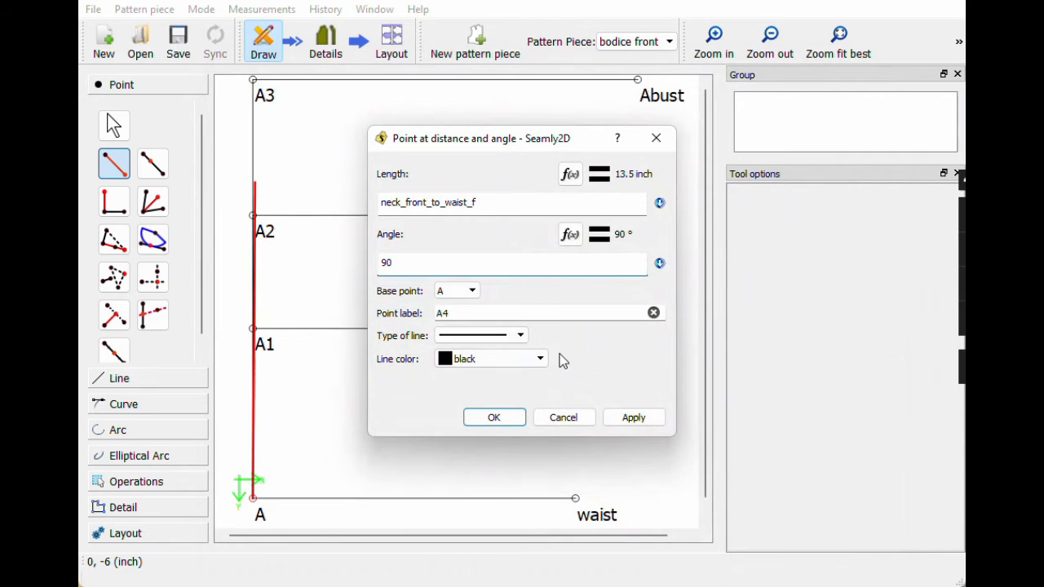
Step: Label the new point above A as "neck" and create it
left_click(653, 314)
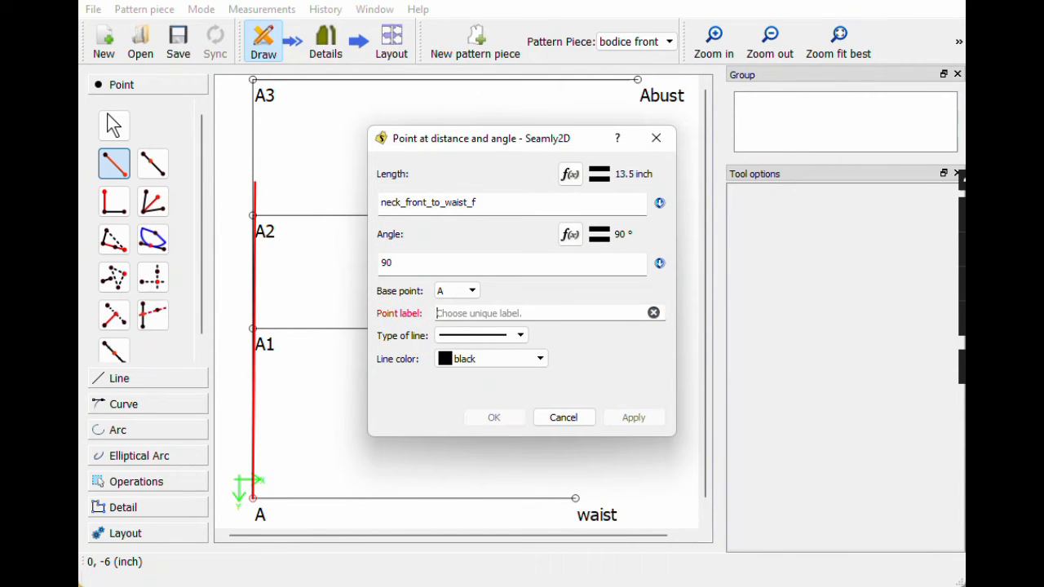
type("neck")
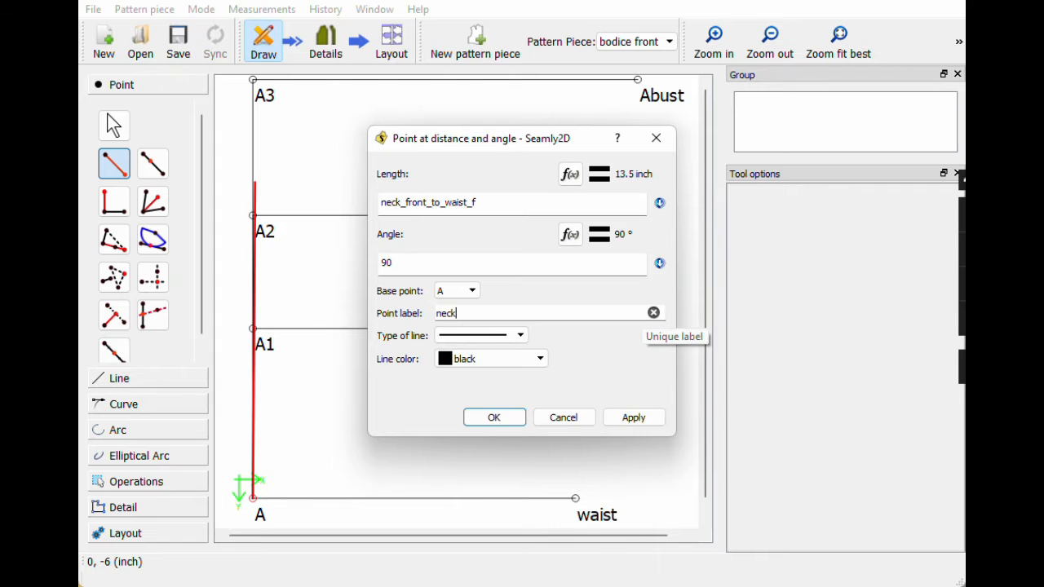
left_click(502, 420)
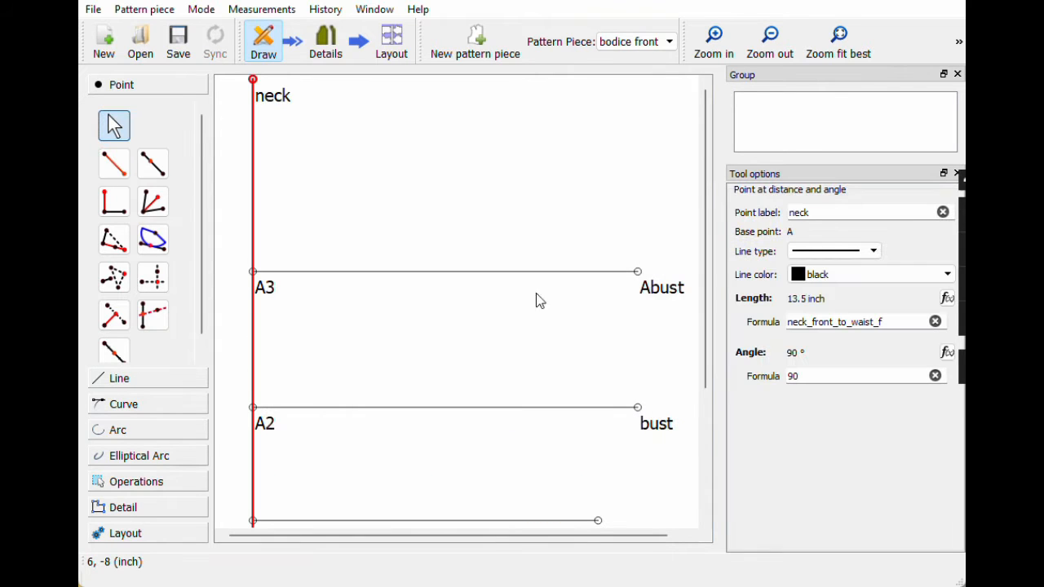
Step: Place a point at distance and angle from base point neck, about 2.35 inches away, with the angle set to 0 degrees
left_click(839, 44)
scroll(422, 161, "up", 2)
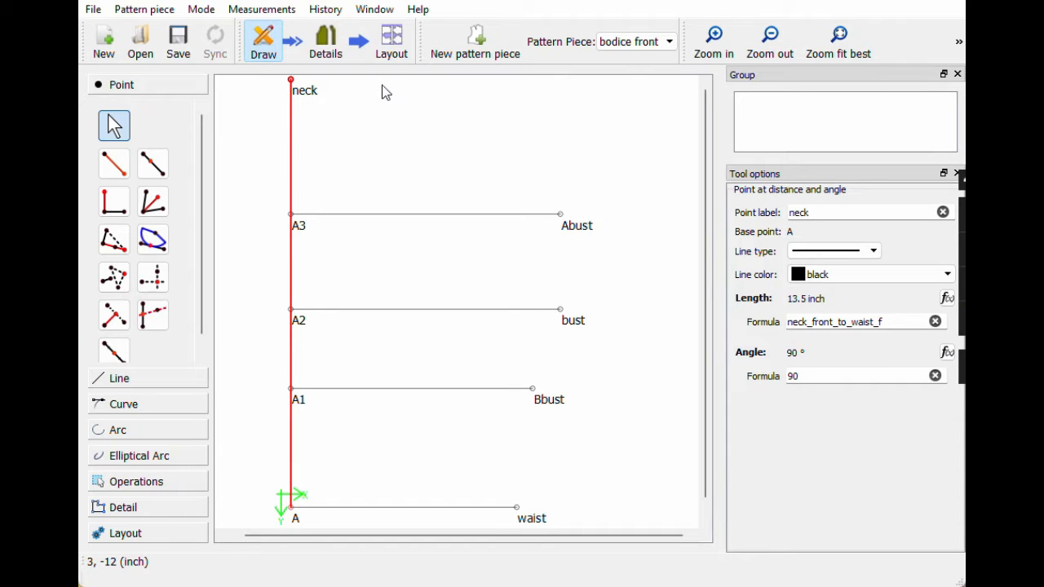
left_click(115, 167)
left_click(303, 97)
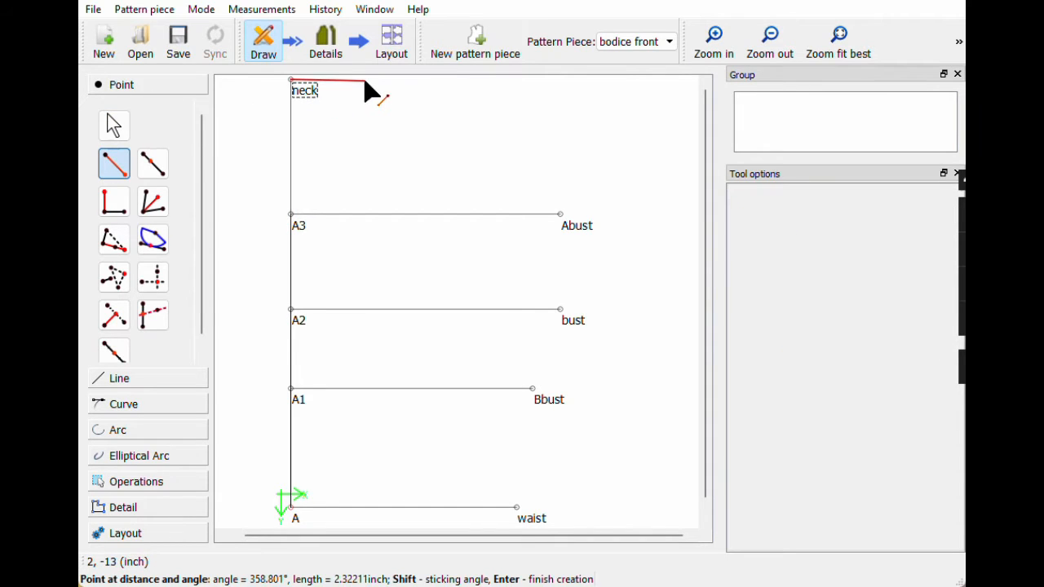
left_click(365, 78)
left_click_drag(432, 263, 380, 263)
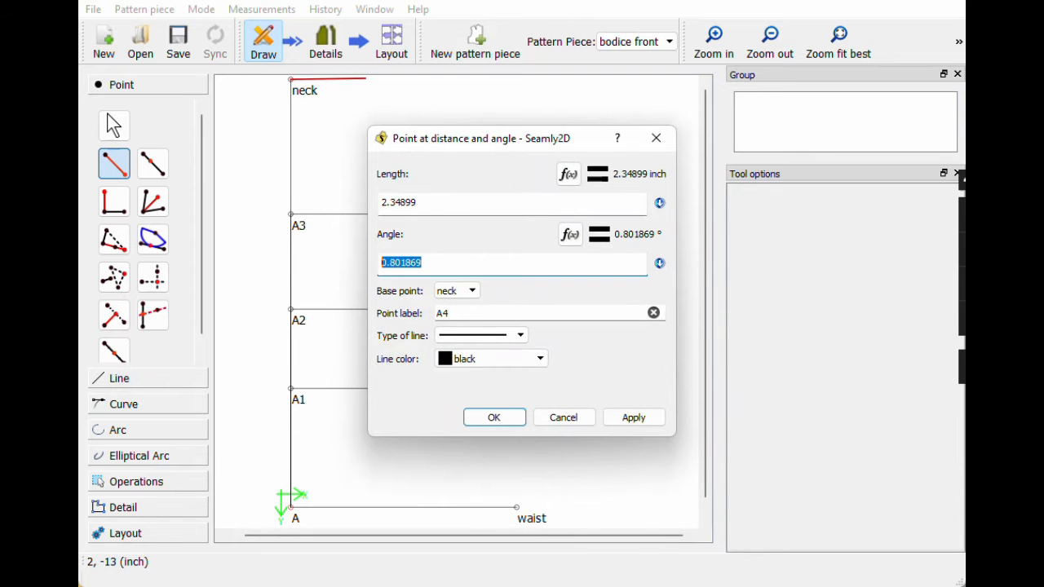
type("0")
Step: Set the new point's length formula to neck_width/2, filtering the measurements by "neck", and create the point
left_click(568, 174)
key("BackSpace")
key("BackSpace")
key("BackSpace")
key("BackSpace")
key("BackSpace")
key("BackSpace")
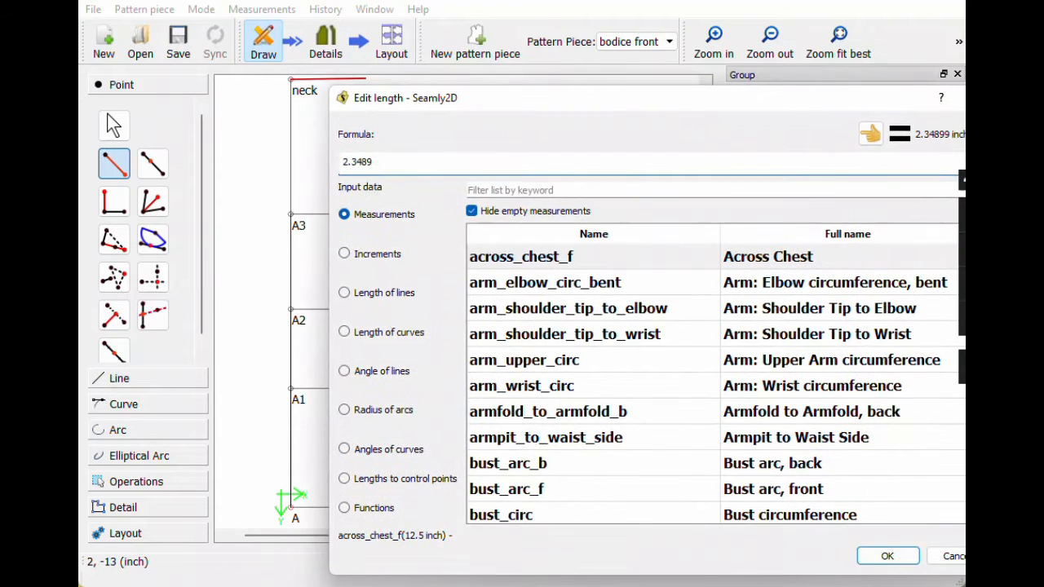
key("BackSpace")
left_click(535, 195)
type("neck")
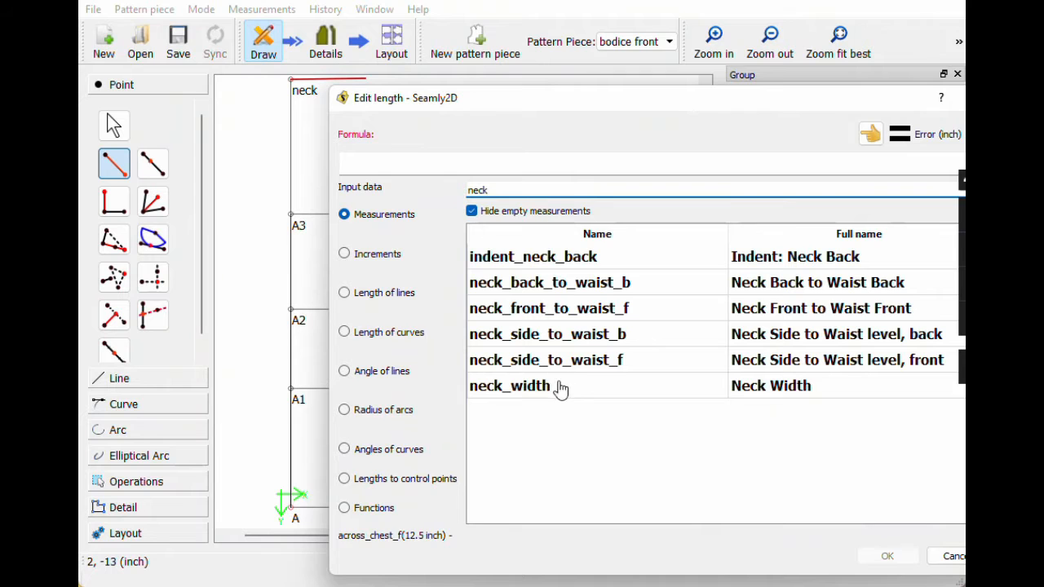
double_click(539, 395)
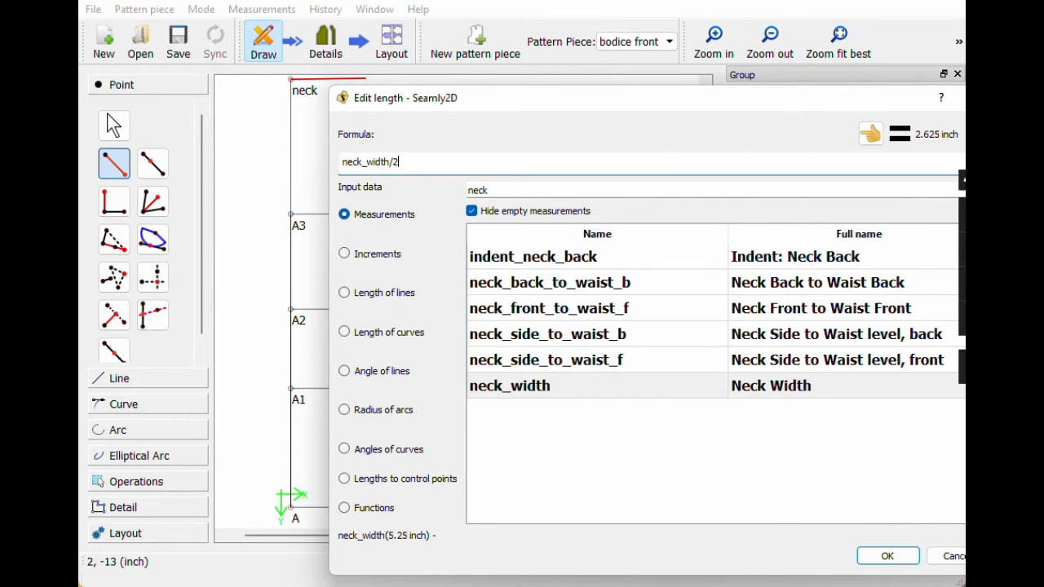
left_click(885, 556)
left_click(495, 420)
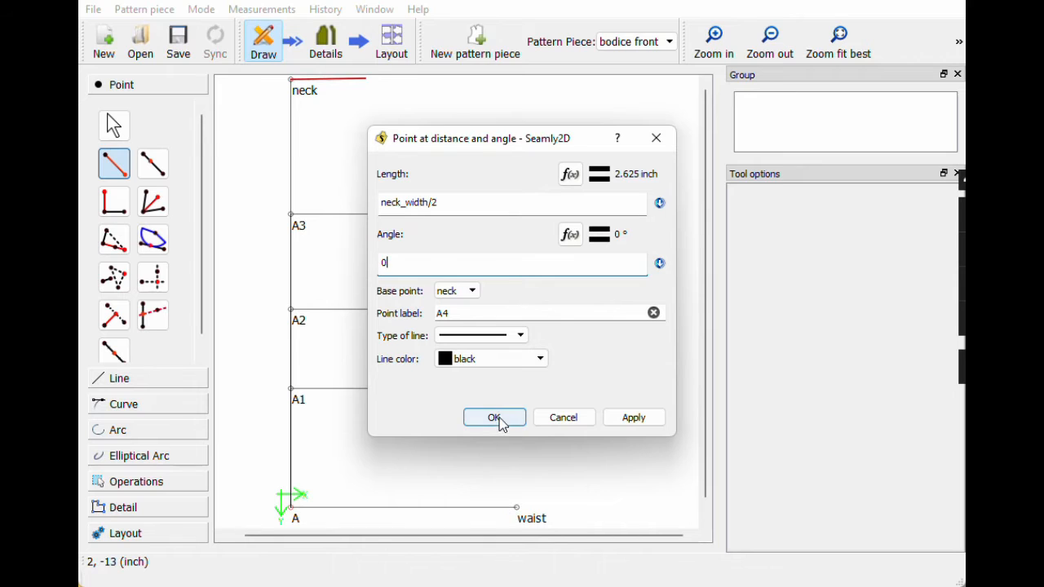
left_click(494, 418)
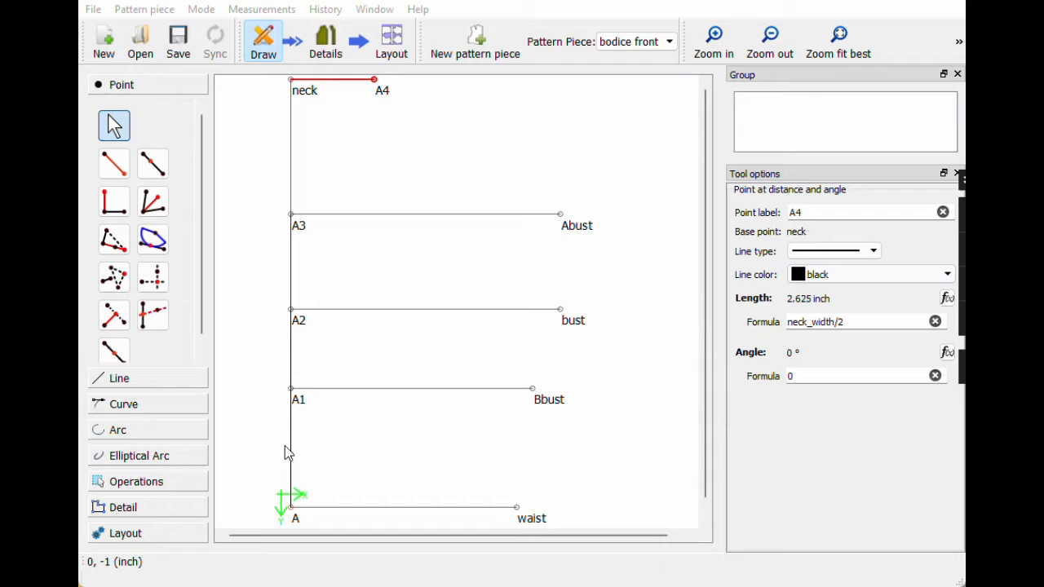
Step: Create a point on the waist line from the X value of point A4 and the Y value of point A
left_click(380, 95)
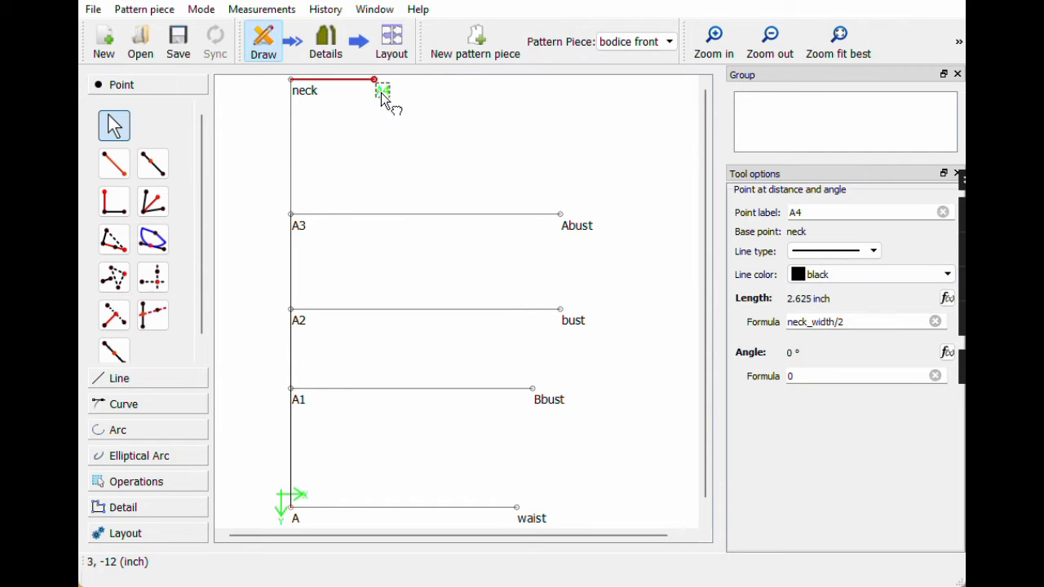
left_click(154, 279)
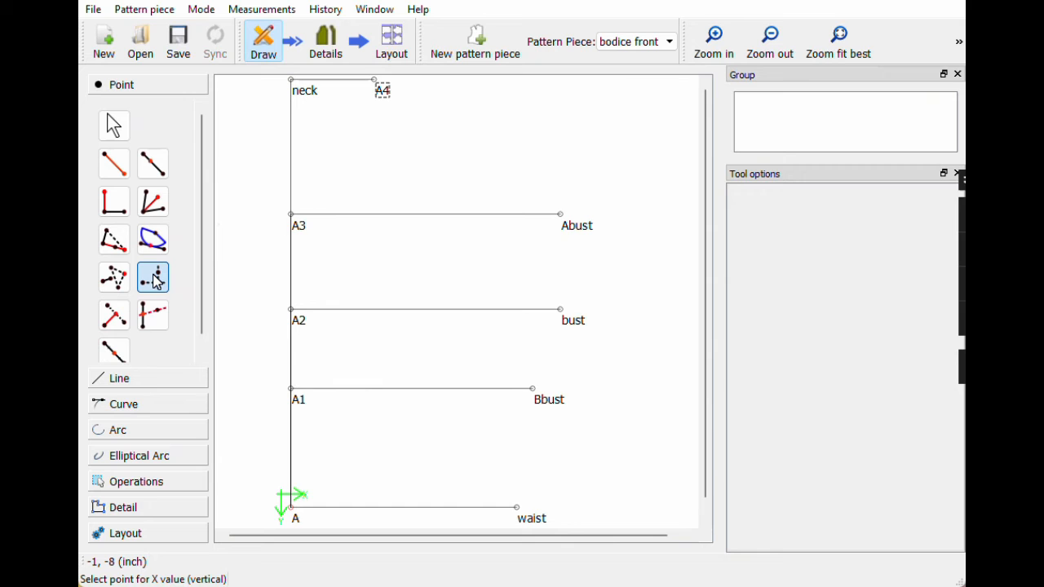
left_click(381, 89)
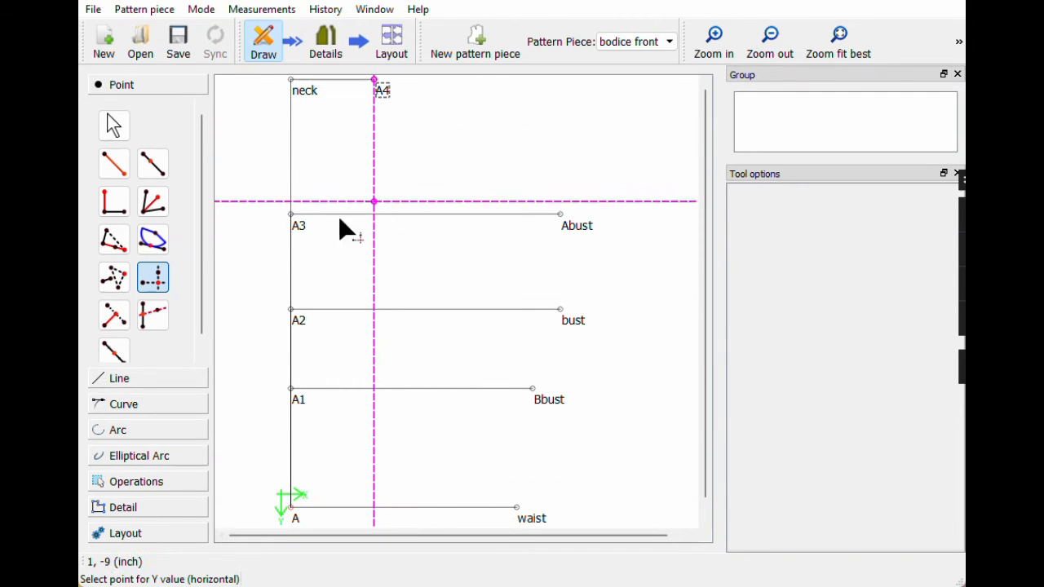
left_click(293, 517)
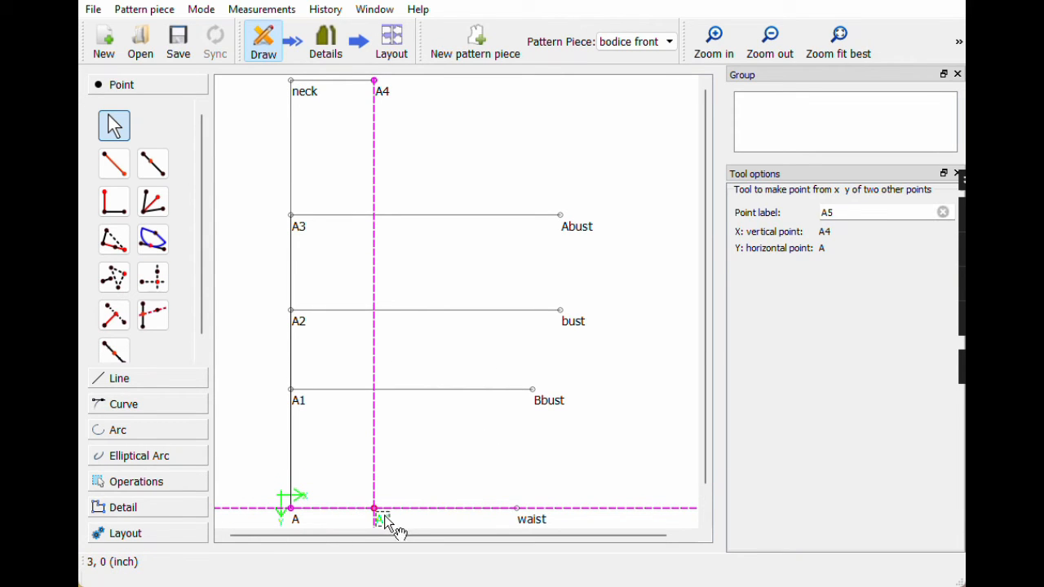
left_click(297, 521)
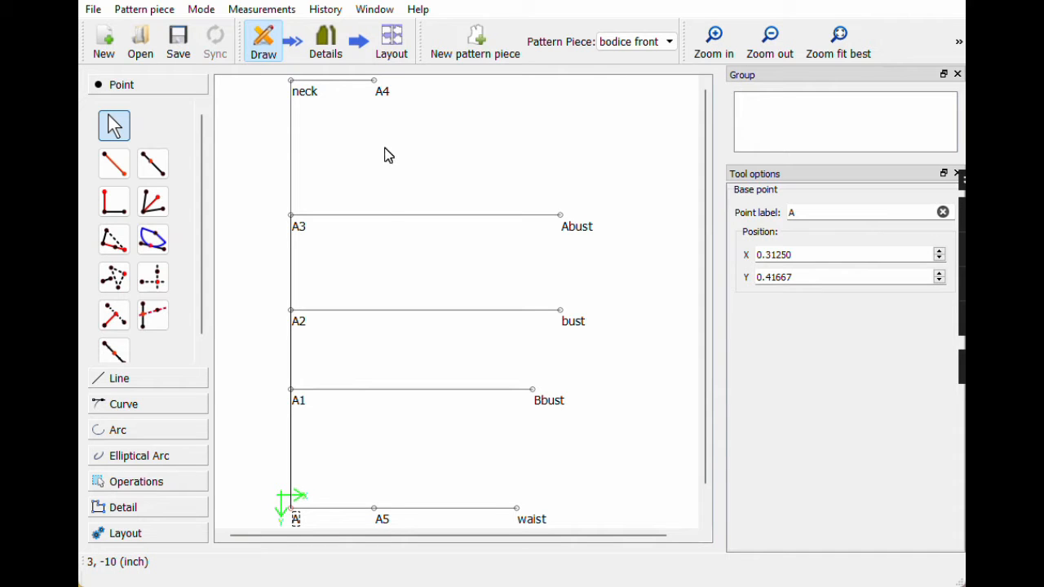
Step: Place a point at distance and angle from base point A5, about 12.01 inches above it, with the angle set to 90 degrees
left_click(114, 165)
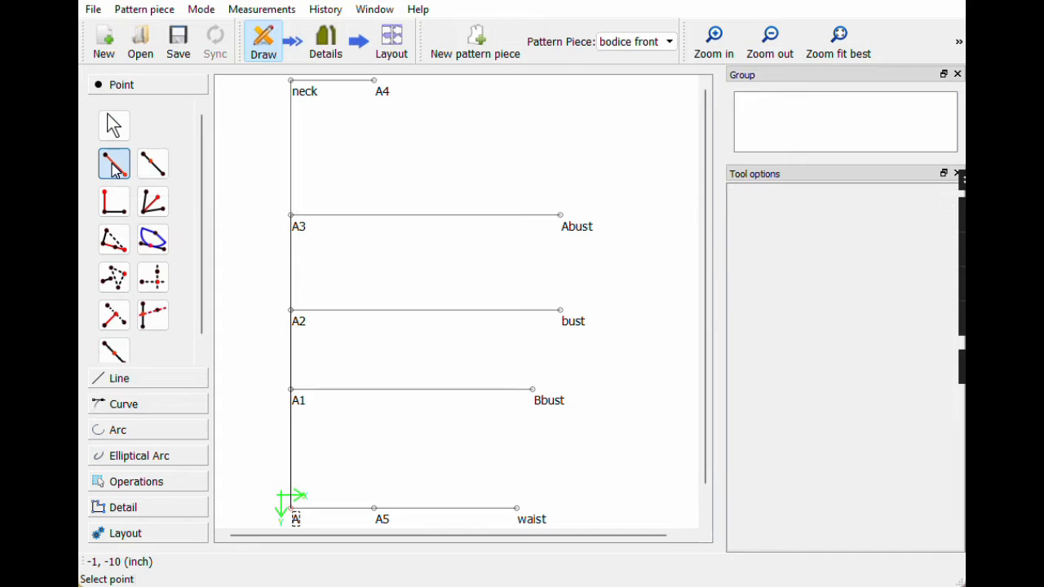
left_click(381, 520)
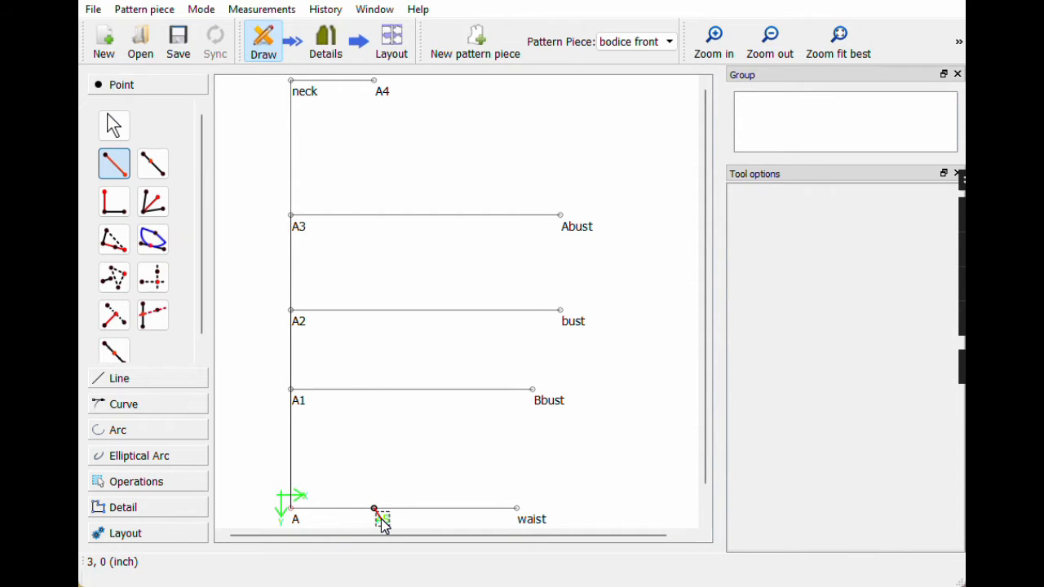
left_click(374, 138)
left_click_drag(419, 263, 333, 256)
type("90")
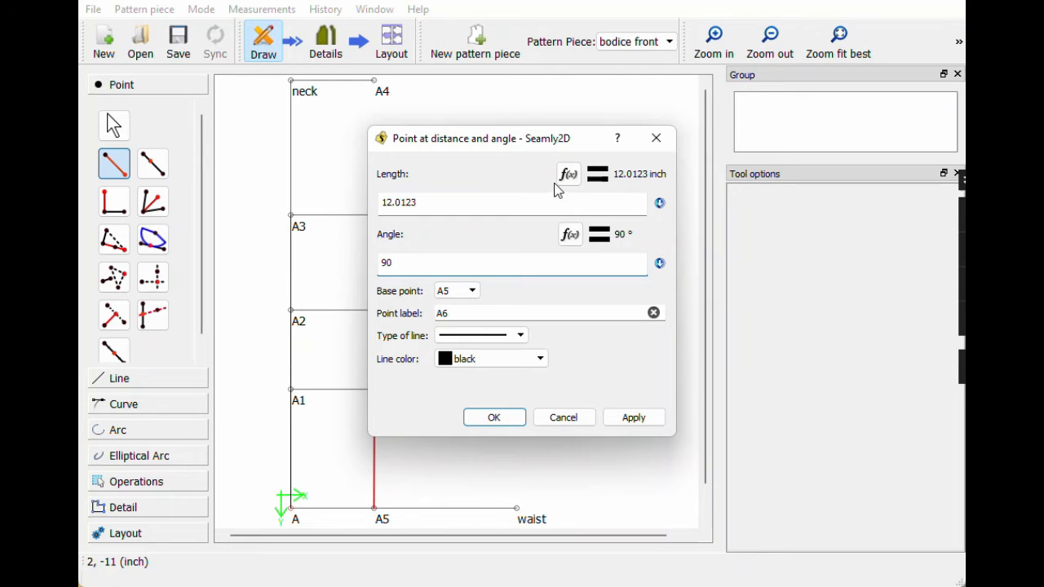
Step: Set the length formula to the measurement neck_side_to_waist_f, filtering by "neck", create the point and fit the drawing in view
left_click(567, 174)
key("BackSpace")
key("BackSpace")
key("BackSpace")
key("BackSpace")
key("BackSpace")
key("BackSpace")
key("BackSpace")
left_click(509, 190)
type("neck")
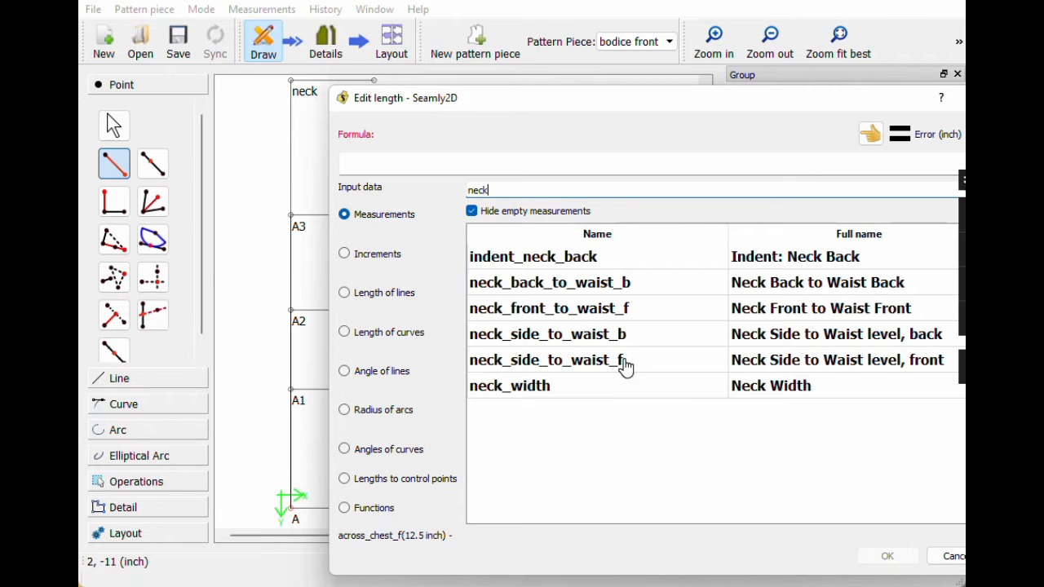
double_click(534, 365)
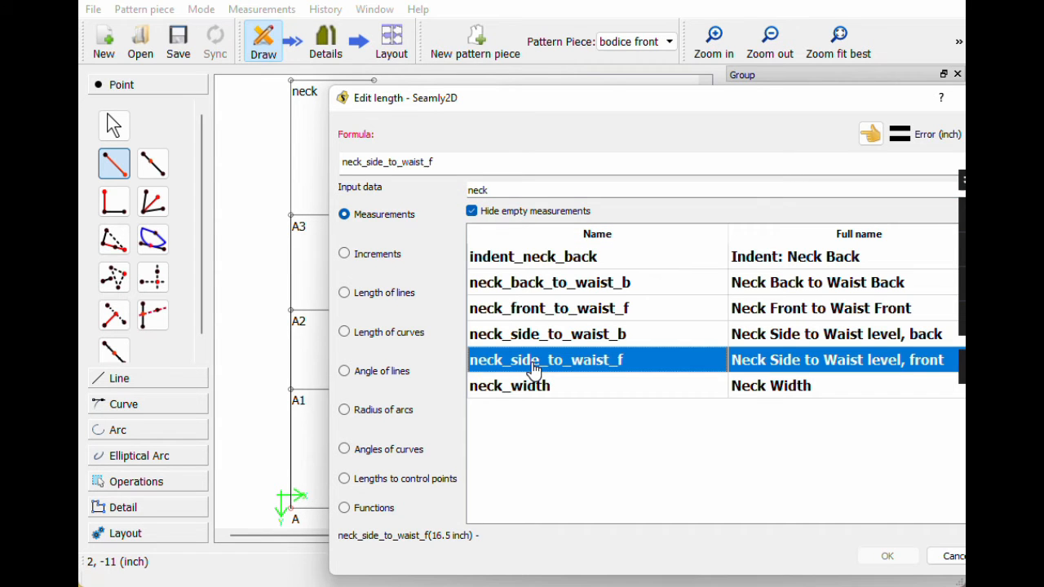
left_click(881, 554)
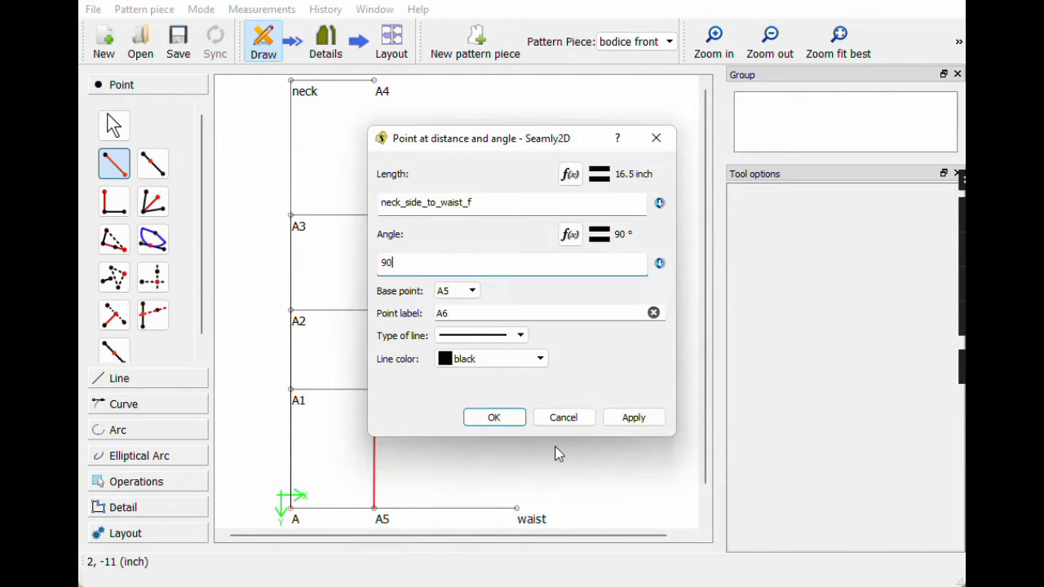
left_click(505, 418)
left_click(825, 57)
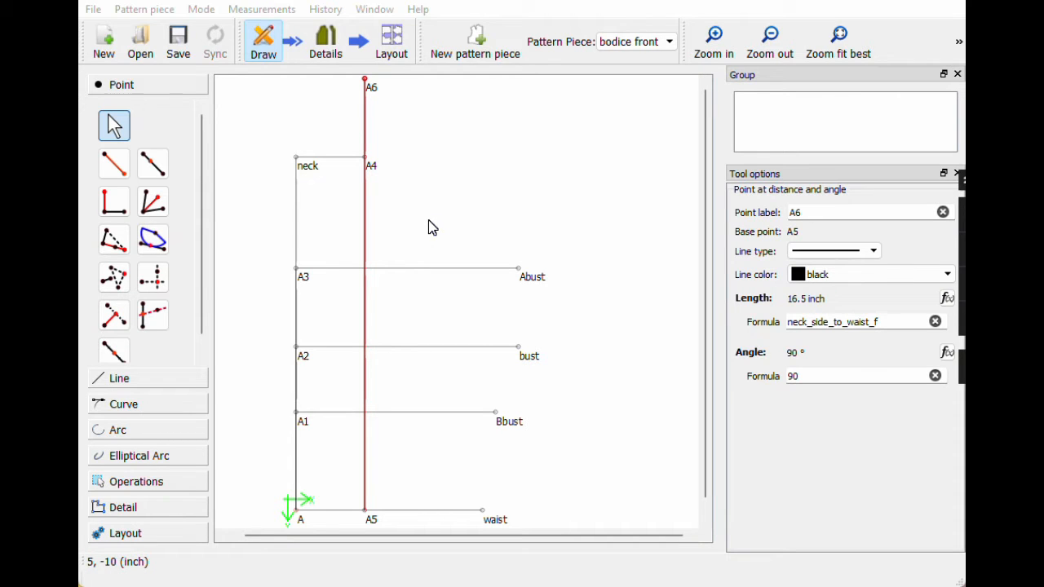
Step: Create a point at distance along the line from A5 to waist, with the measurement shoulder_length as its length formula
scroll(433, 228, "down", 1)
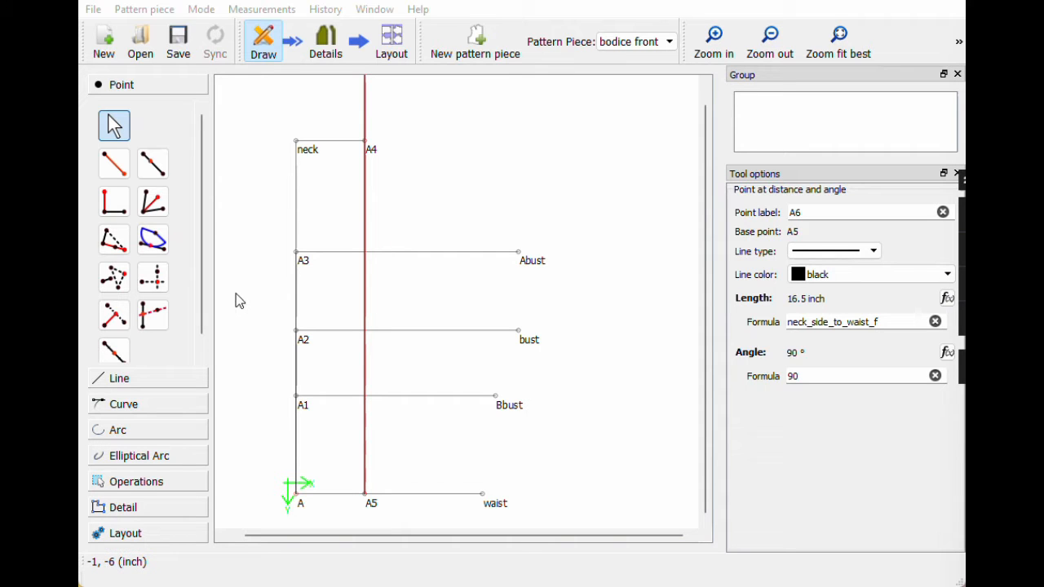
left_click(152, 165)
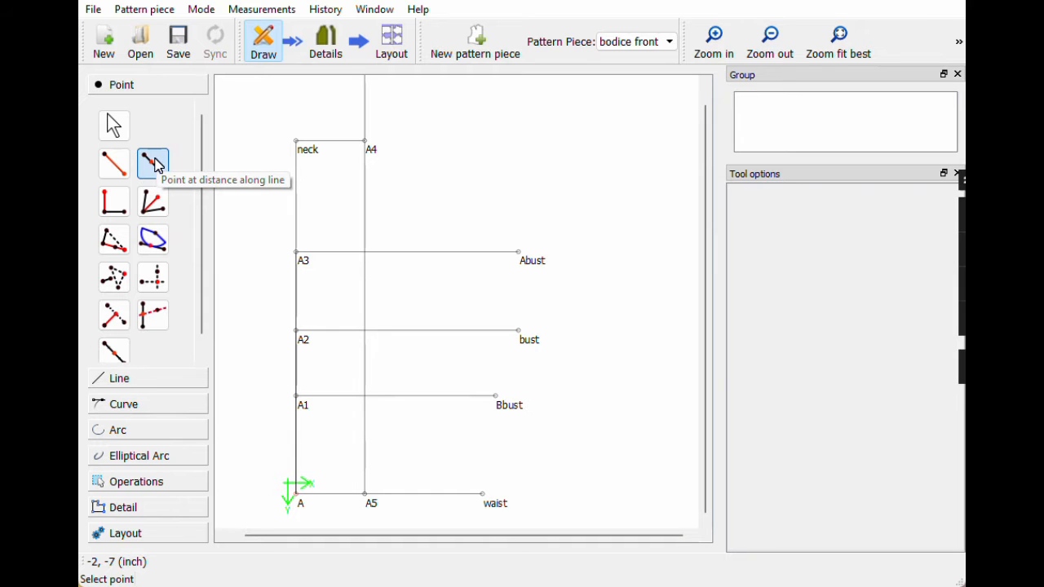
left_click(369, 503)
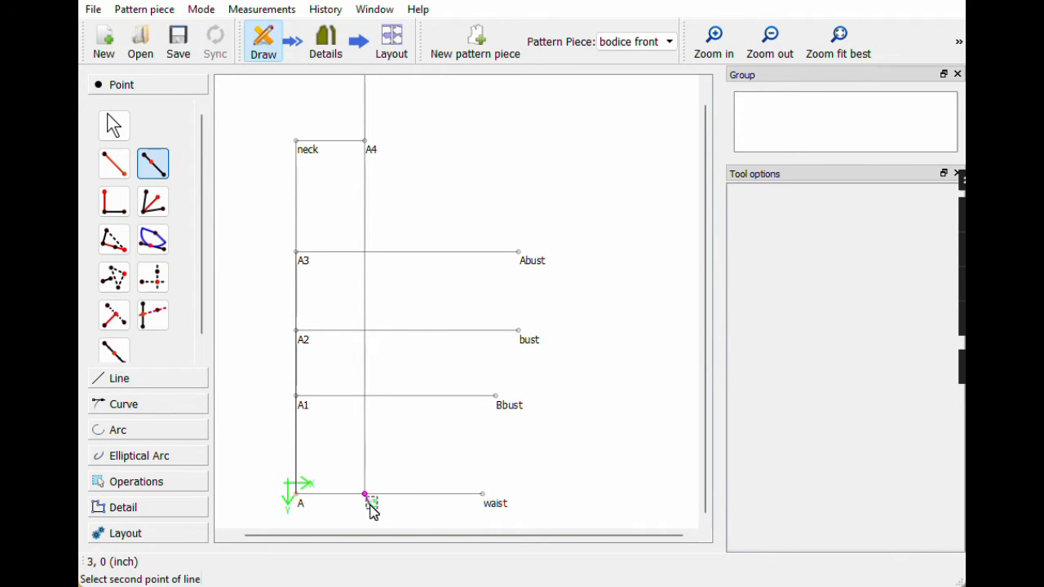
left_click(499, 506)
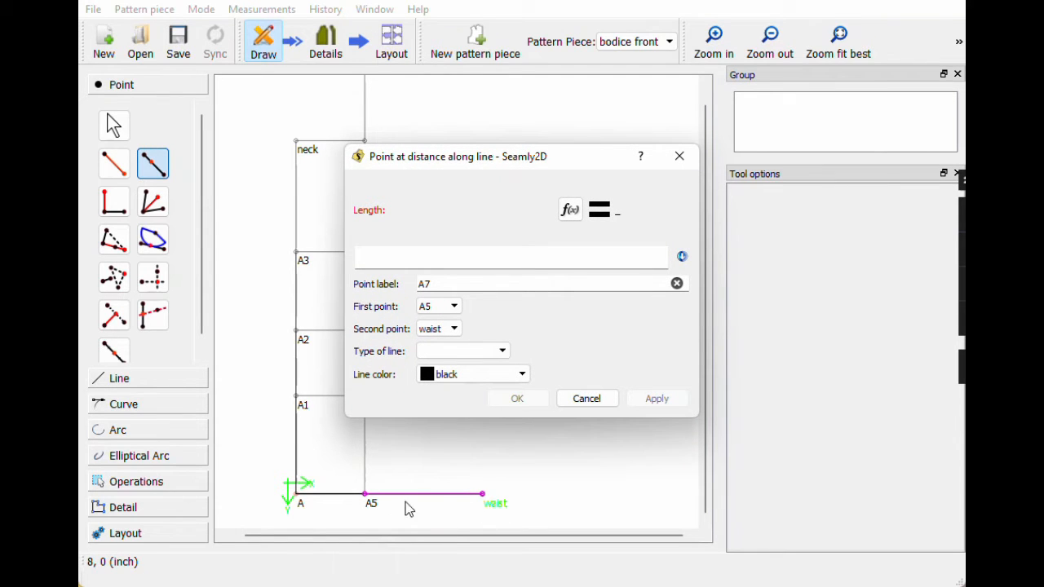
left_click(570, 210)
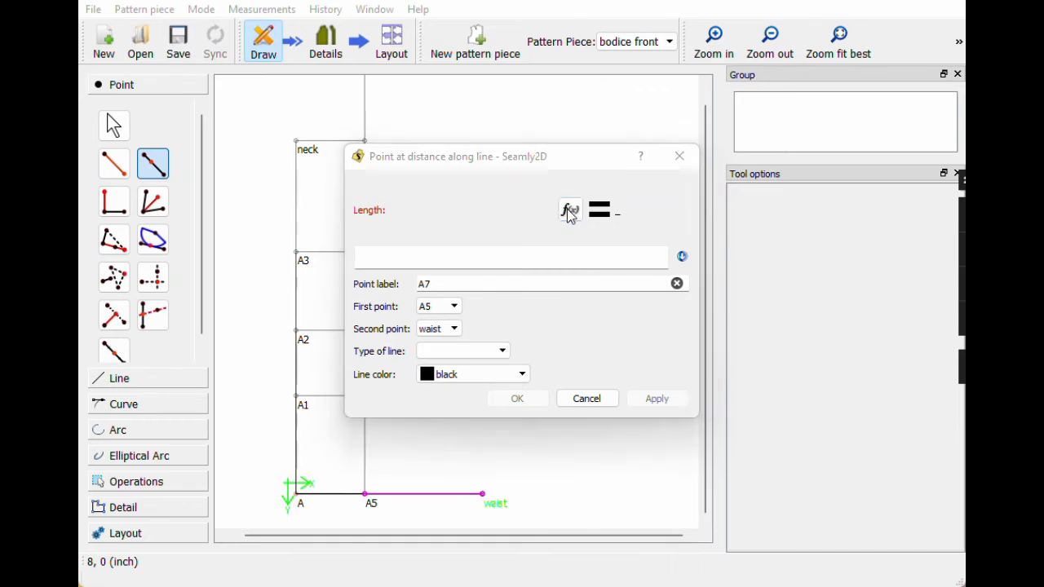
left_click(531, 187)
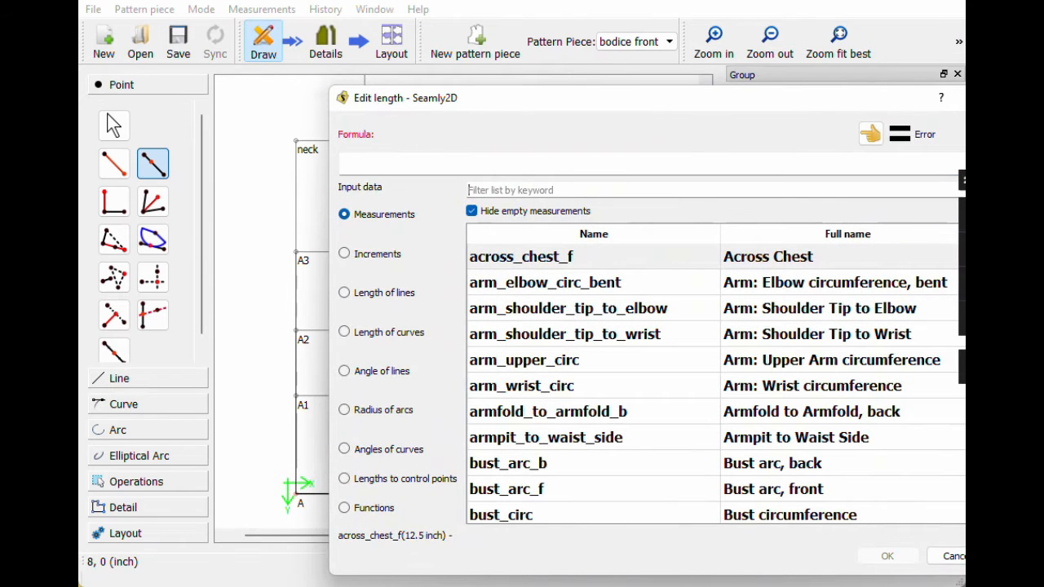
type("shoul")
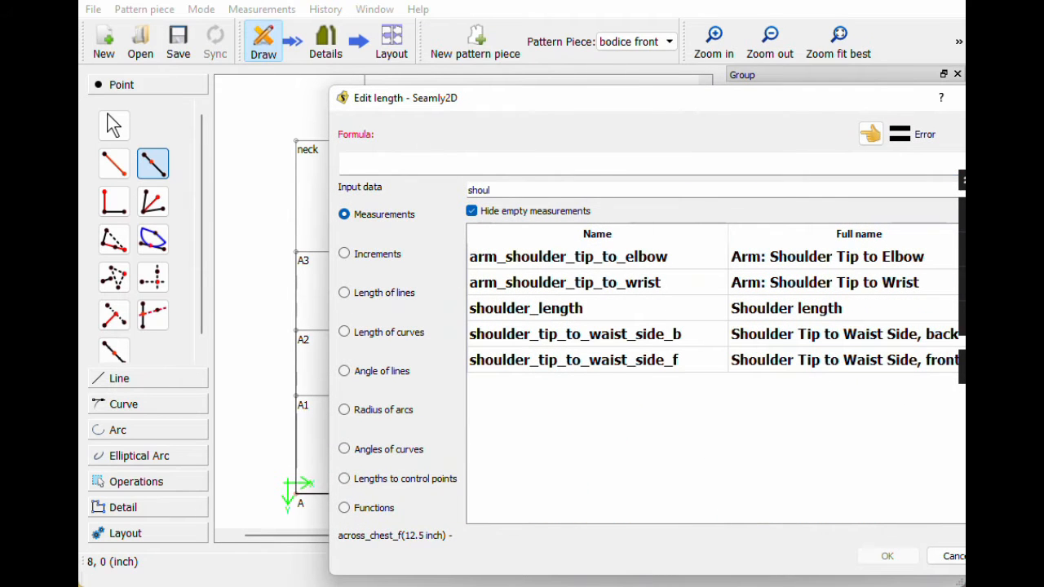
double_click(547, 307)
left_click(868, 557)
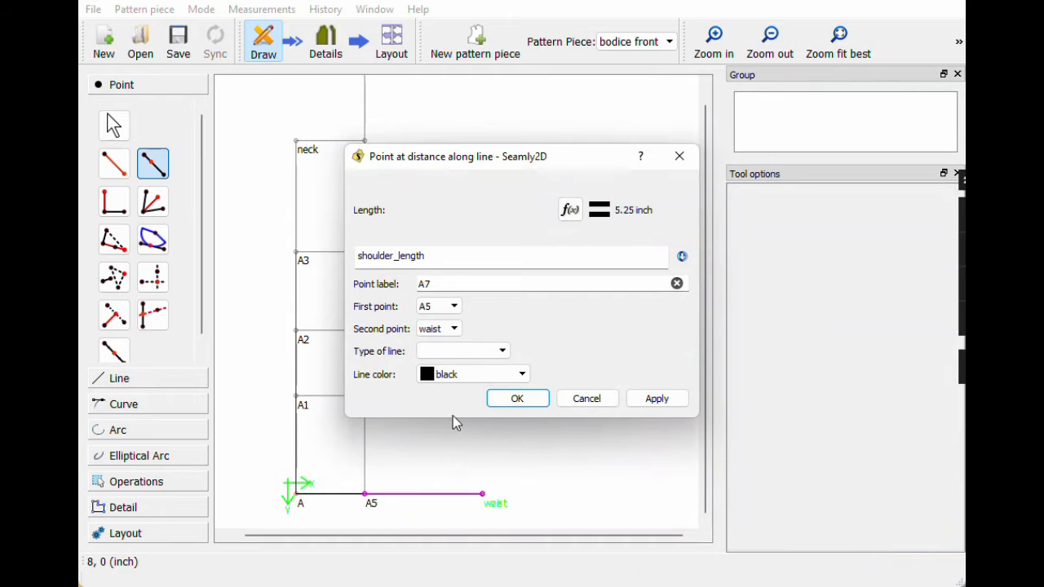
left_click(506, 405)
Step: Separate the overlapping point labels, moving the waist label below and left of its point and the A7 label beside its point
left_click_drag(508, 500, 481, 347)
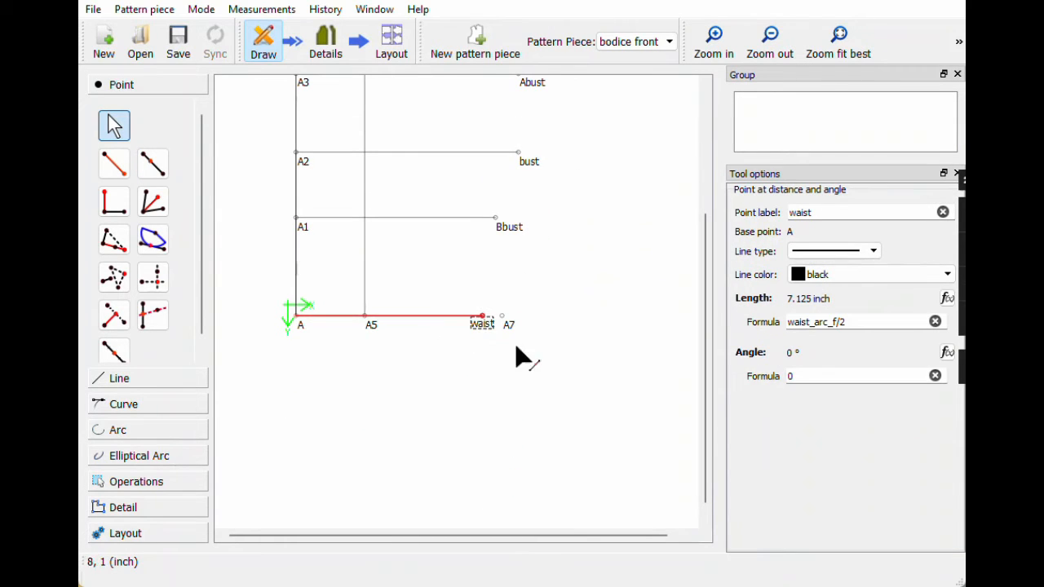
scroll(555, 382, "up", 2)
mouse_move(509, 392)
left_mouse_down()
mouse_move(531, 397)
mouse_move(515, 385)
mouse_move(525, 390)
mouse_move(481, 396)
mouse_move(517, 381)
left_mouse_up()
left_click(486, 395)
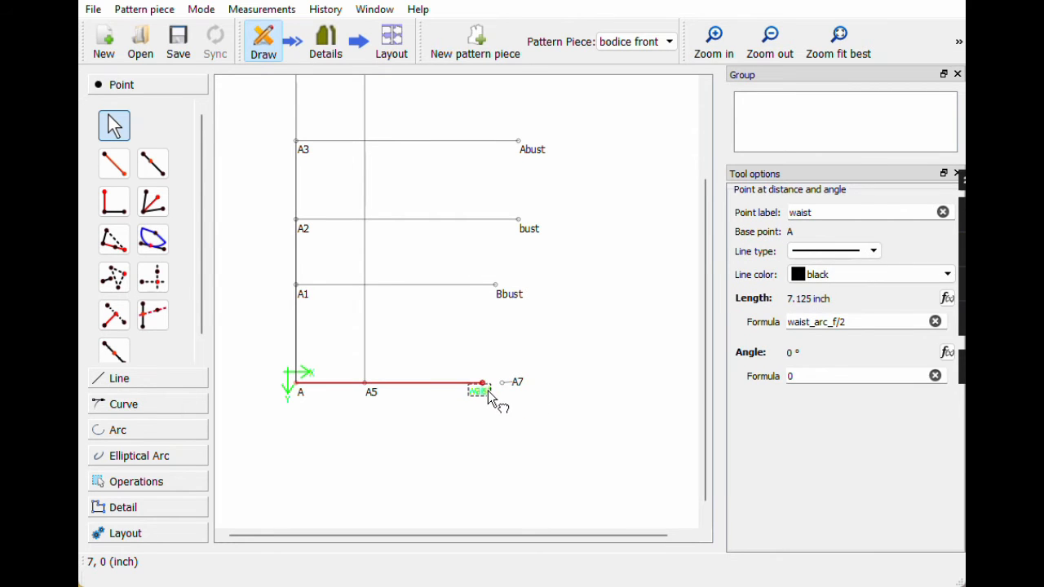
left_click(520, 384)
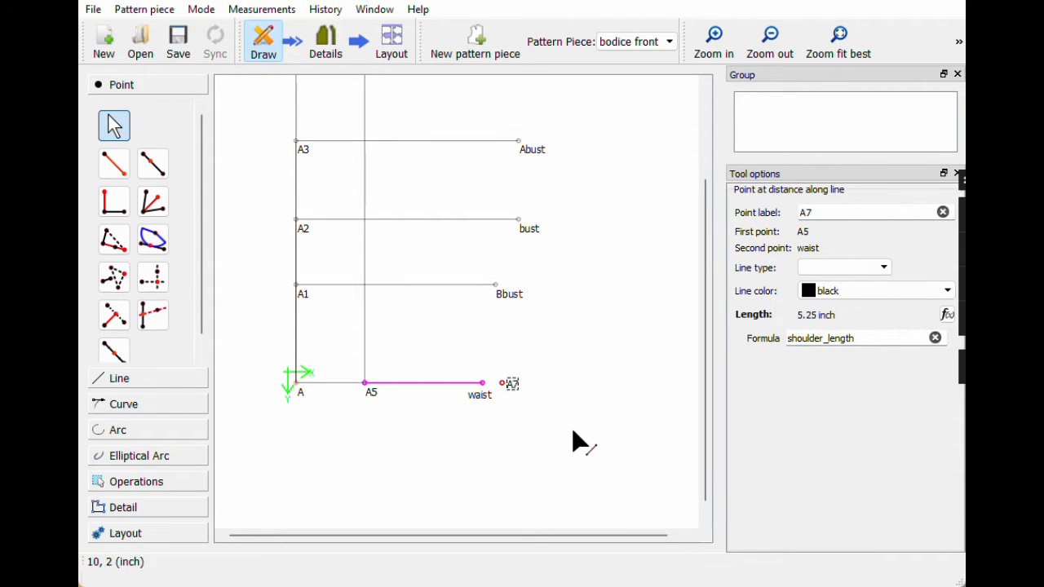
Step: Place a point at distance and angle from base point A7, about 14.91 inches above it, with the angle set to 90 degrees
scroll(577, 438, "up", 3)
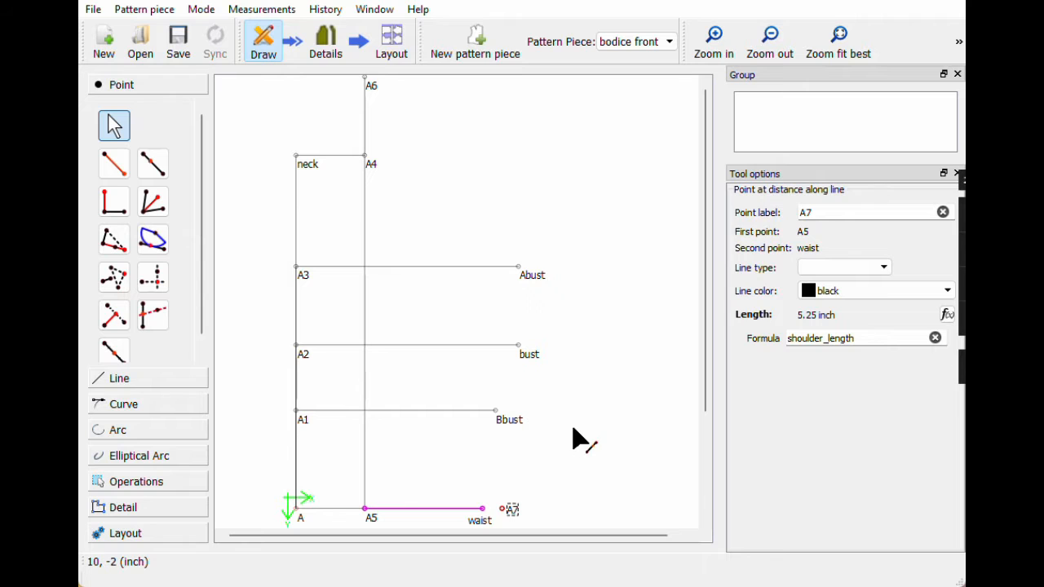
scroll(573, 428, "down", 1, "ctrl")
left_click_drag(527, 501, 527, 277)
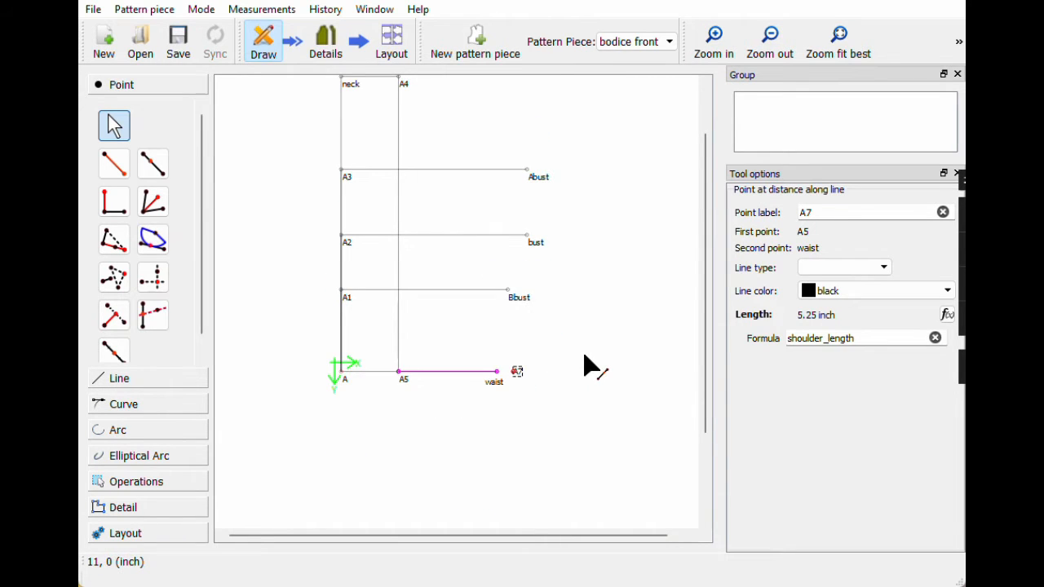
scroll(583, 366, "up", 1)
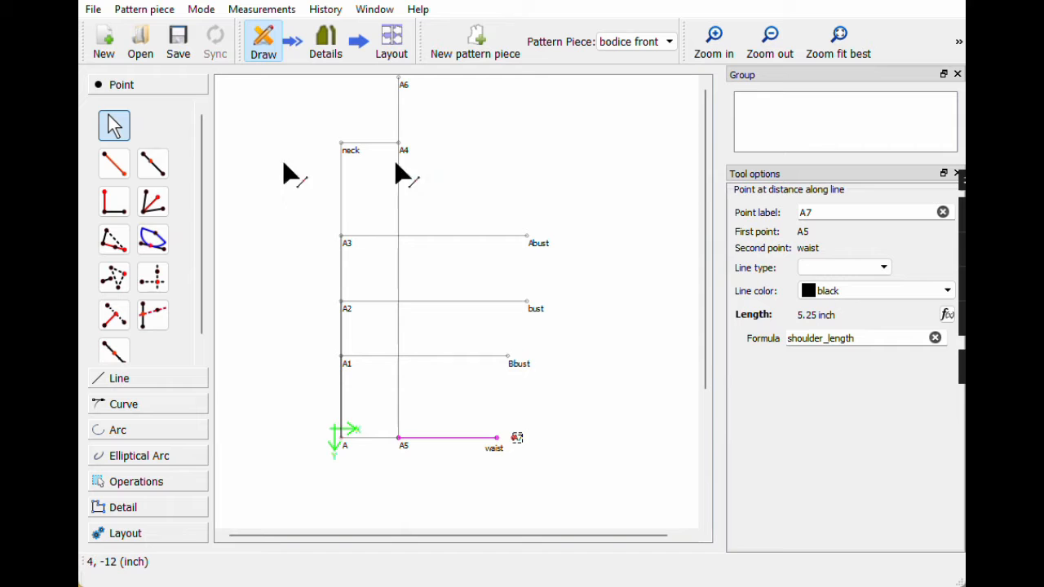
left_click(113, 167)
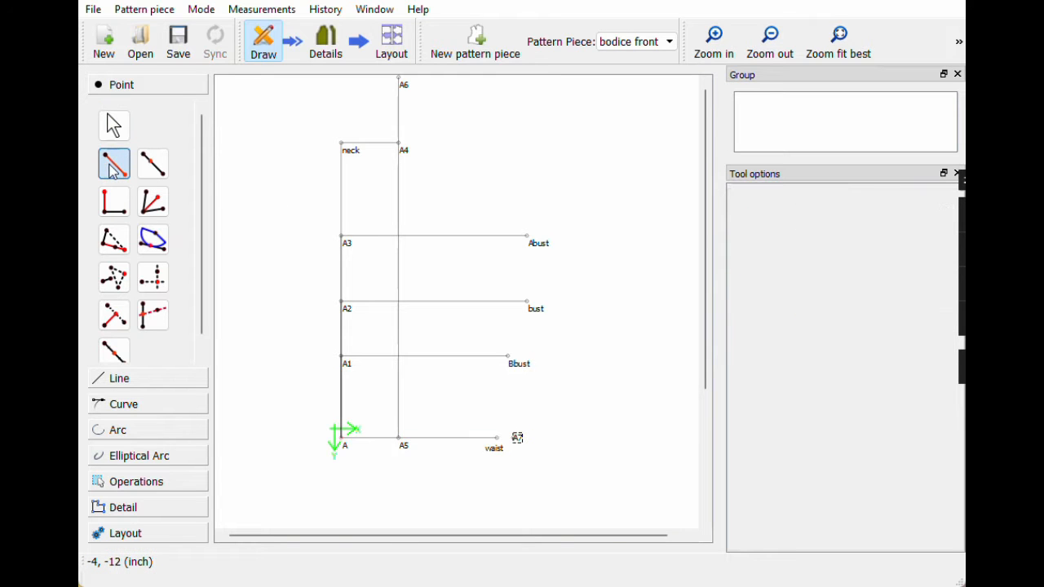
left_click(519, 440)
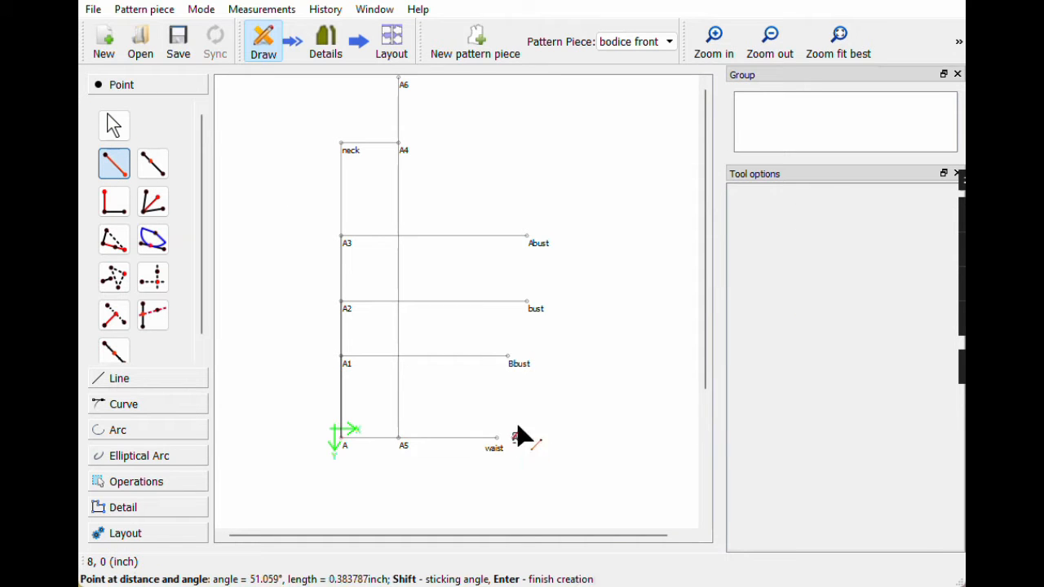
left_click(513, 118)
left_click_drag(414, 263, 362, 272)
type("90")
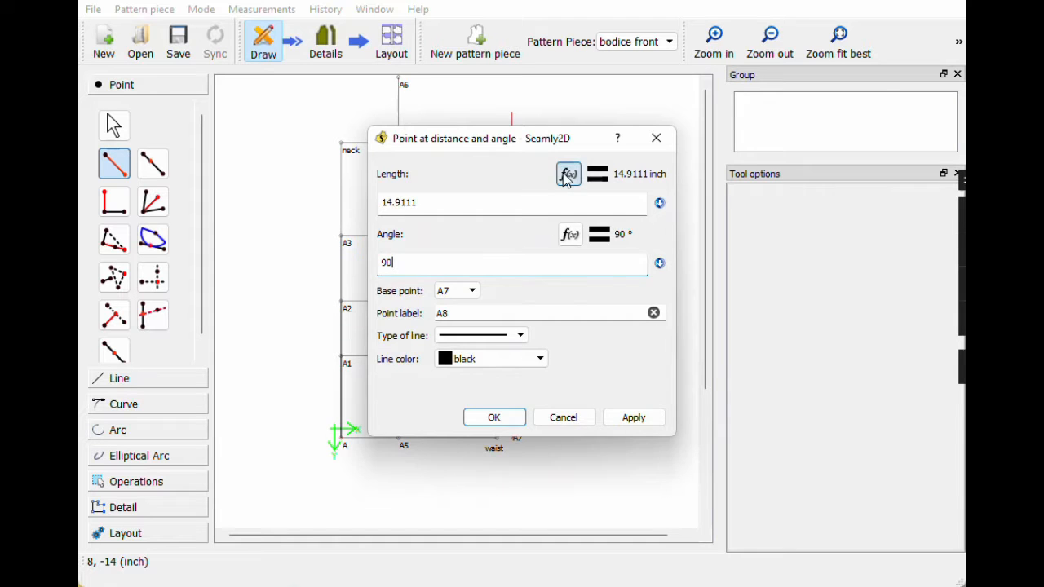
Step: Set the length formula to the measurement shoulder_tip_to_waist_side_f, filtering by "shoul", and create the point above A7
left_click(567, 174)
key("BackSpace")
key("BackSpace")
key("BackSpace")
key("BackSpace")
key("BackSpace")
key("BackSpace")
left_click(538, 188)
type("shoul")
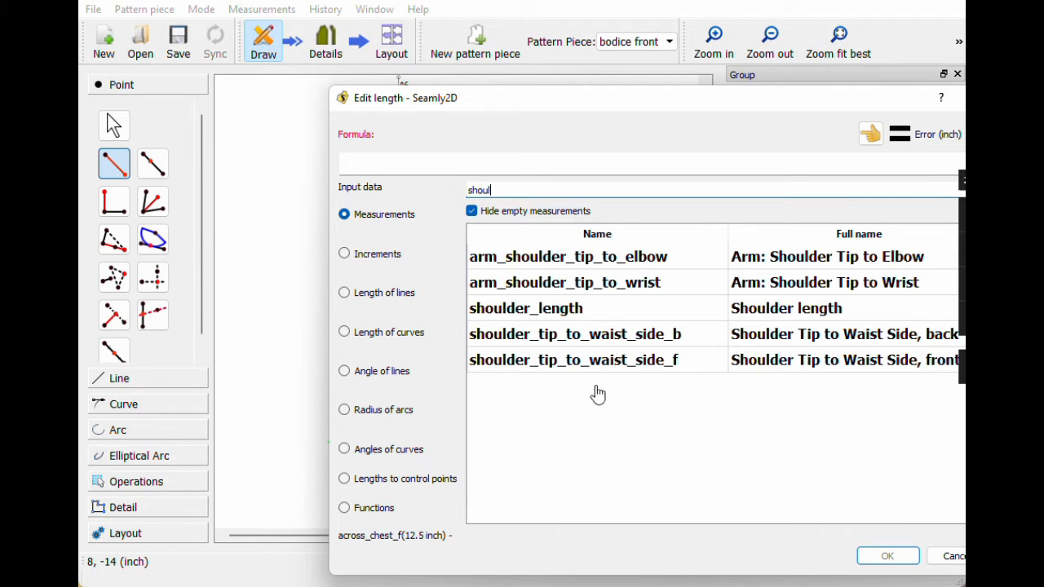
double_click(575, 368)
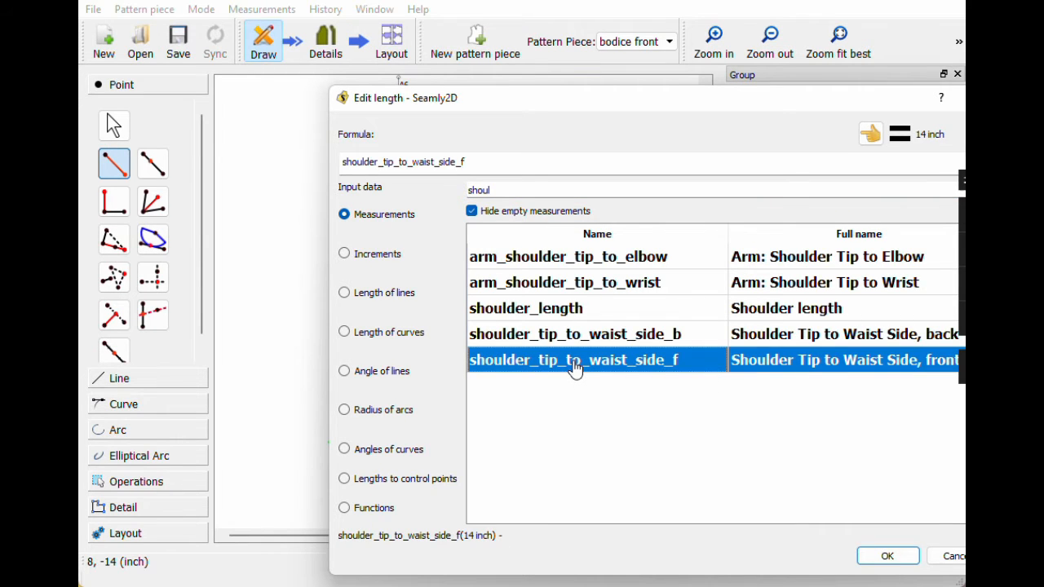
left_click(887, 556)
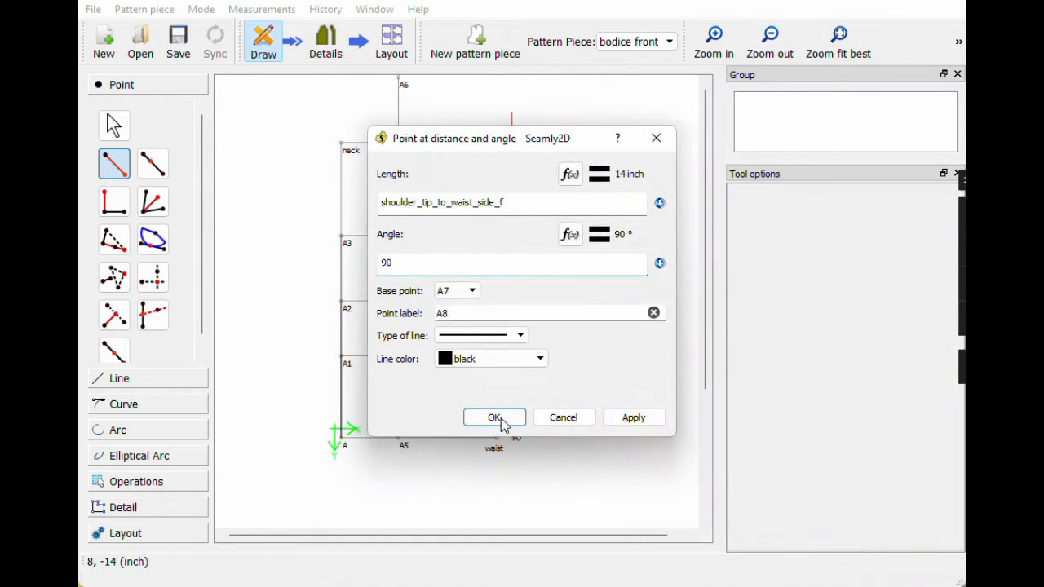
left_click(497, 420)
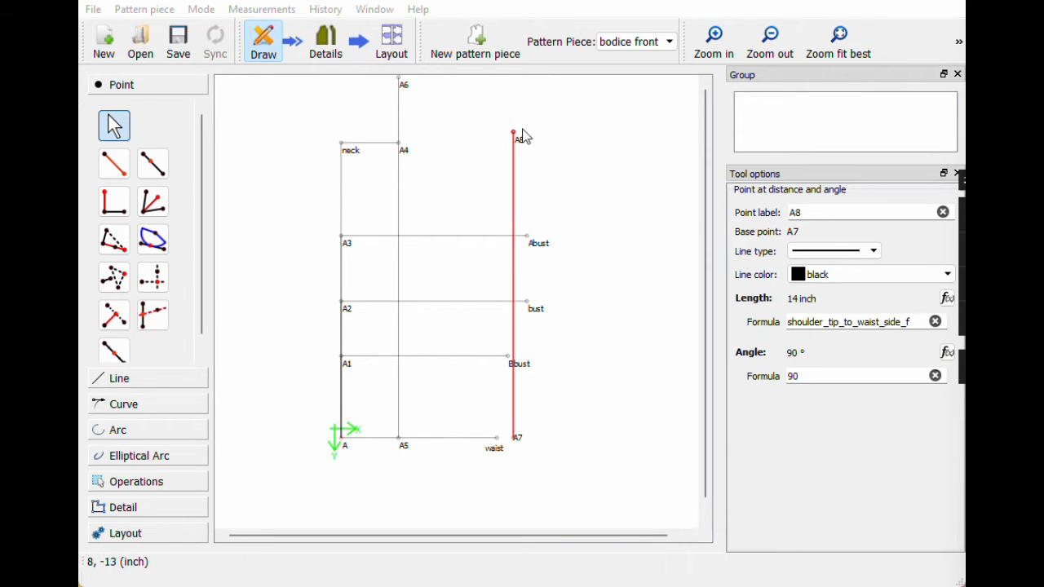
left_click(642, 235)
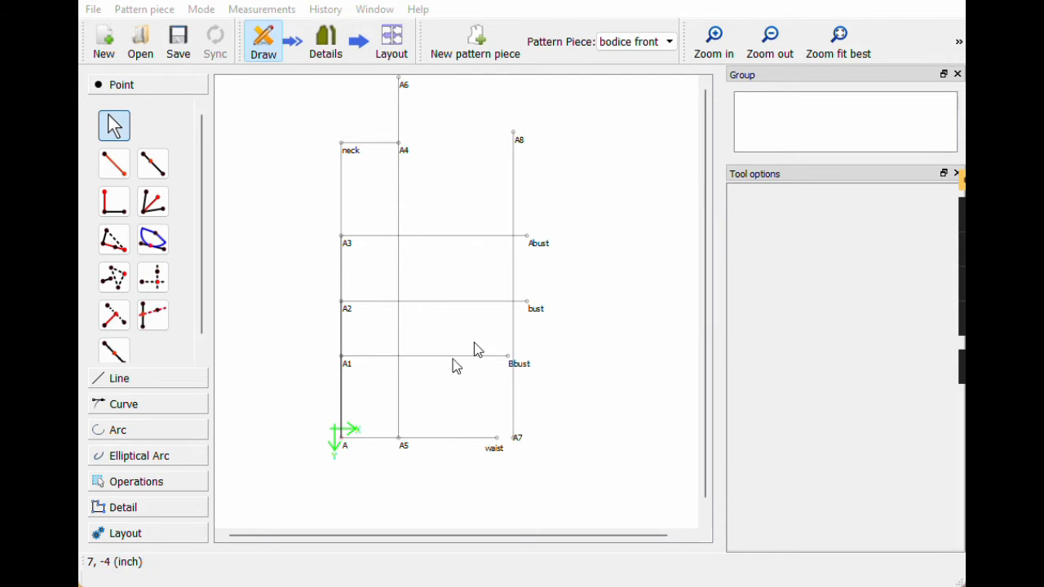
Step: Place a point at distance and angle from base point A, about 2.93 inches below it, with the angle set to 270 degrees
scroll(351, 435, "down", 1)
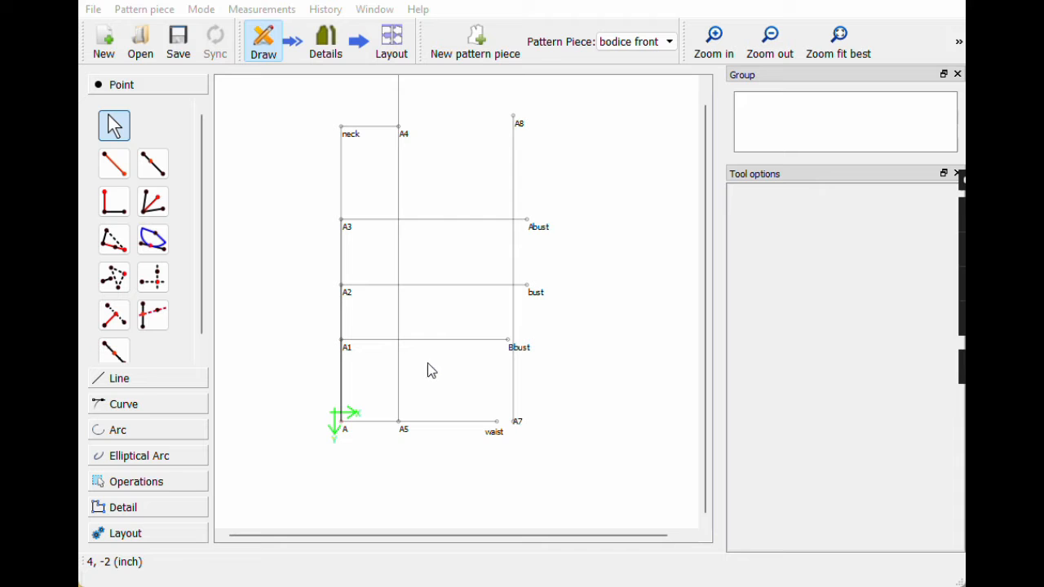
left_click(114, 164)
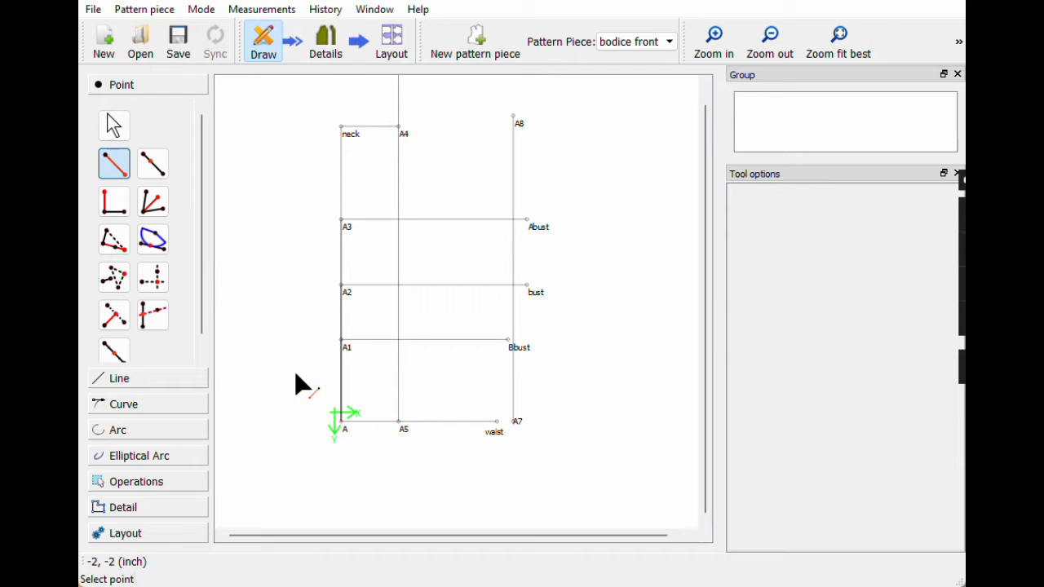
left_click(343, 430)
left_click(342, 487)
left_click_drag(418, 263, 380, 263)
type("270")
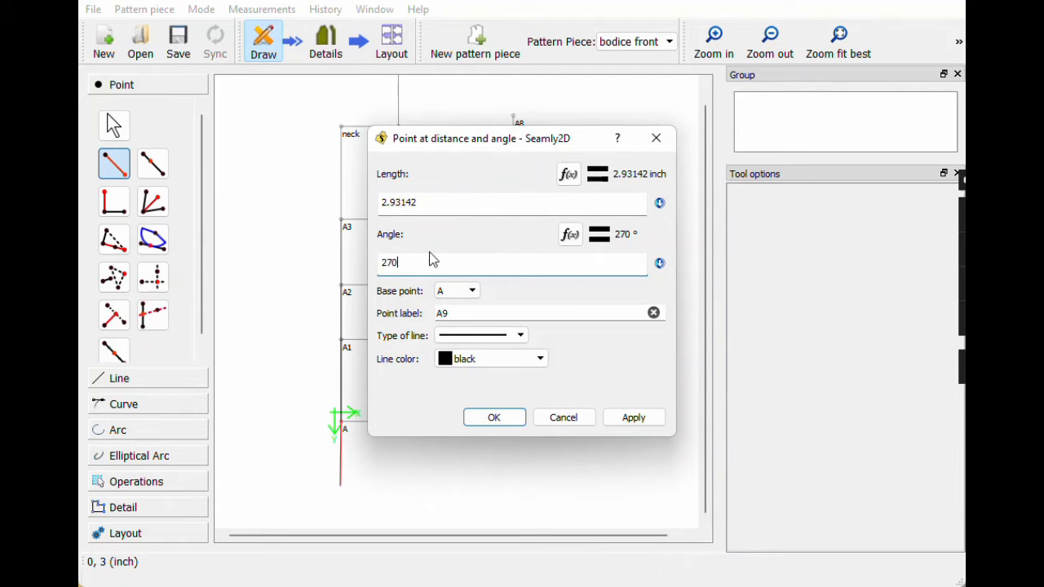
Step: Set the length formula to the measurement waist_to_highhip_f, filtering by "high", and create the point below A
left_click(568, 174)
key("BackSpace")
key("BackSpace")
key("BackSpace")
key("BackSpace")
key("BackSpace")
key("BackSpace")
key("Tab")
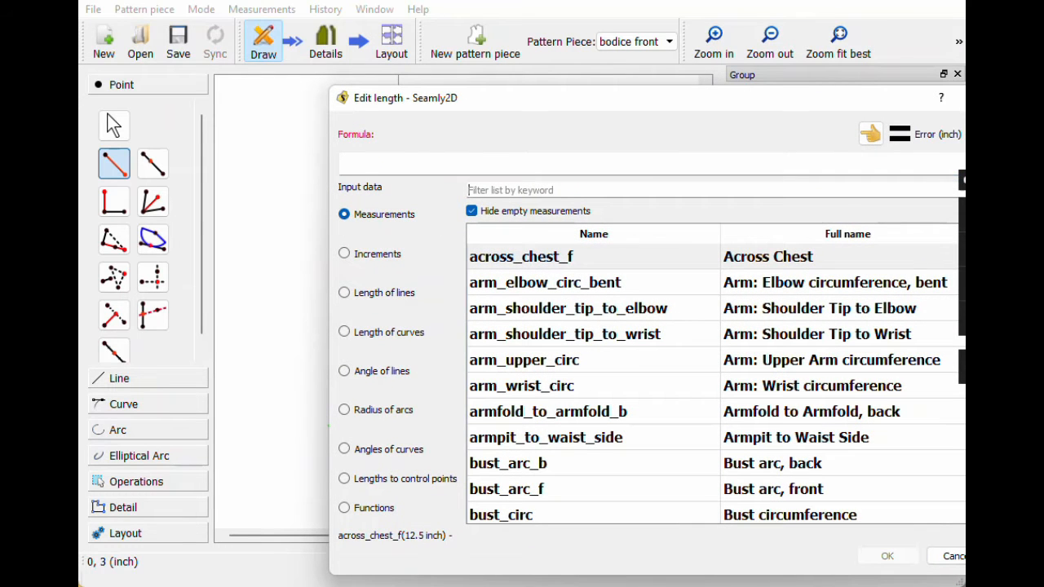
type("high")
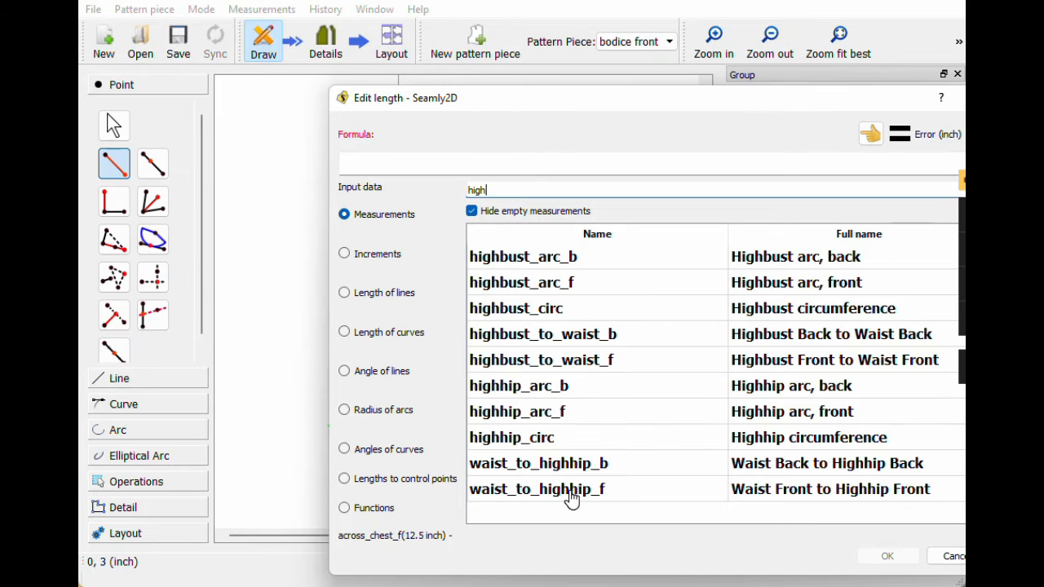
double_click(571, 493)
left_click(886, 555)
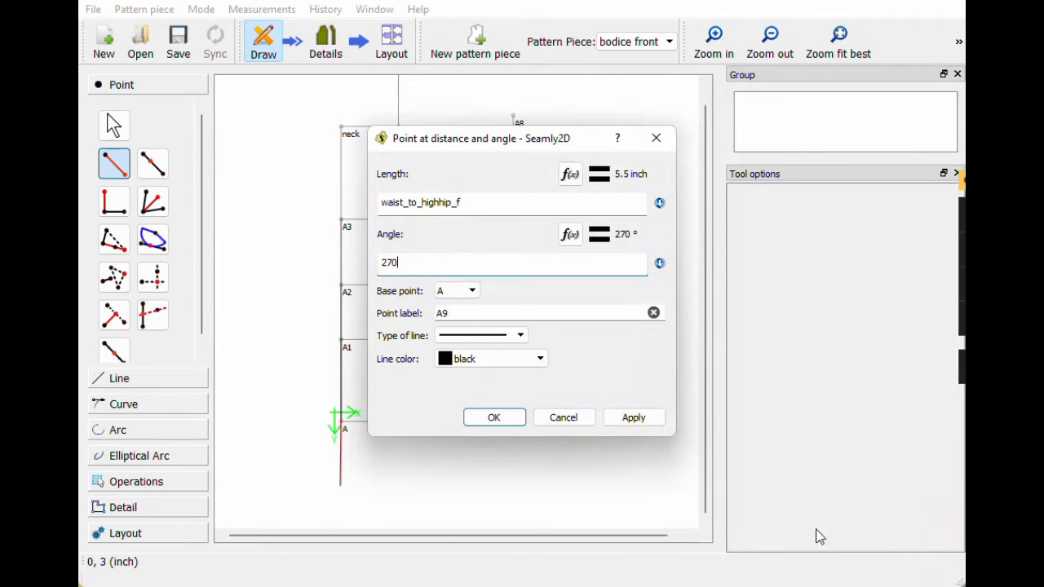
left_click(494, 418)
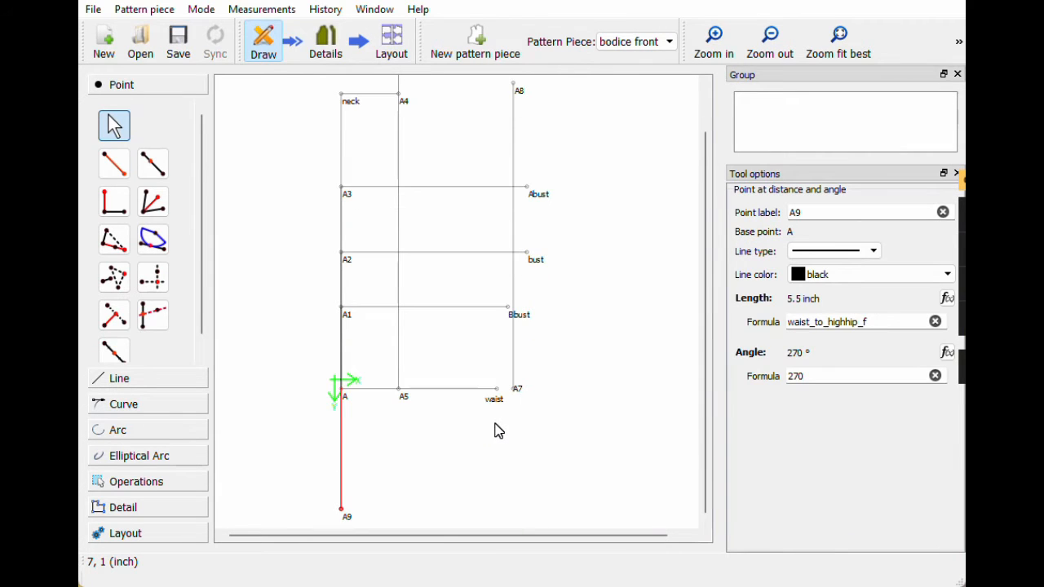
Step: Place a point at distance and angle from base point A9, out to its right, with the angle set to 0 degrees
left_click(114, 164)
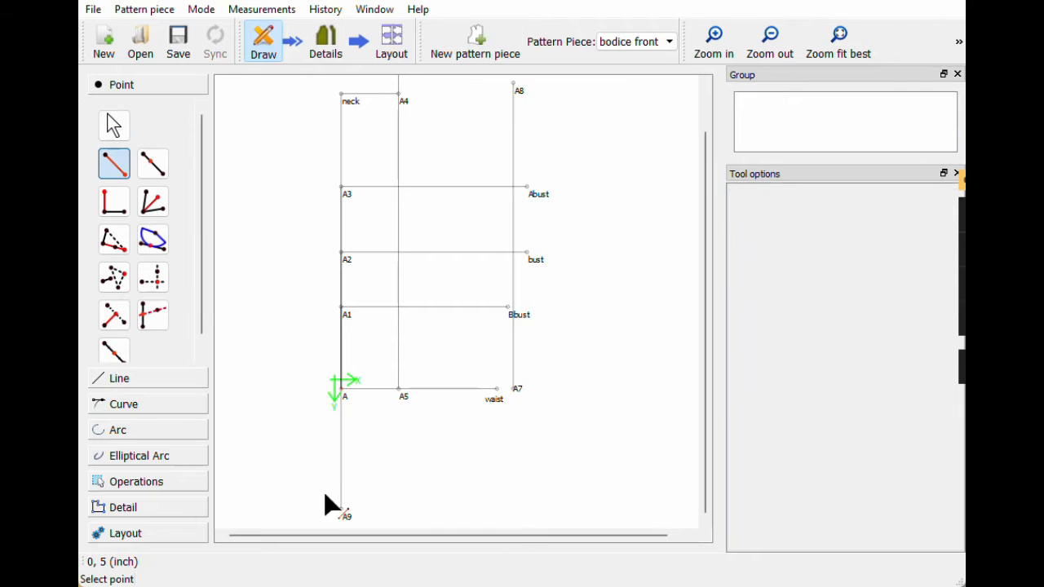
left_click(349, 518)
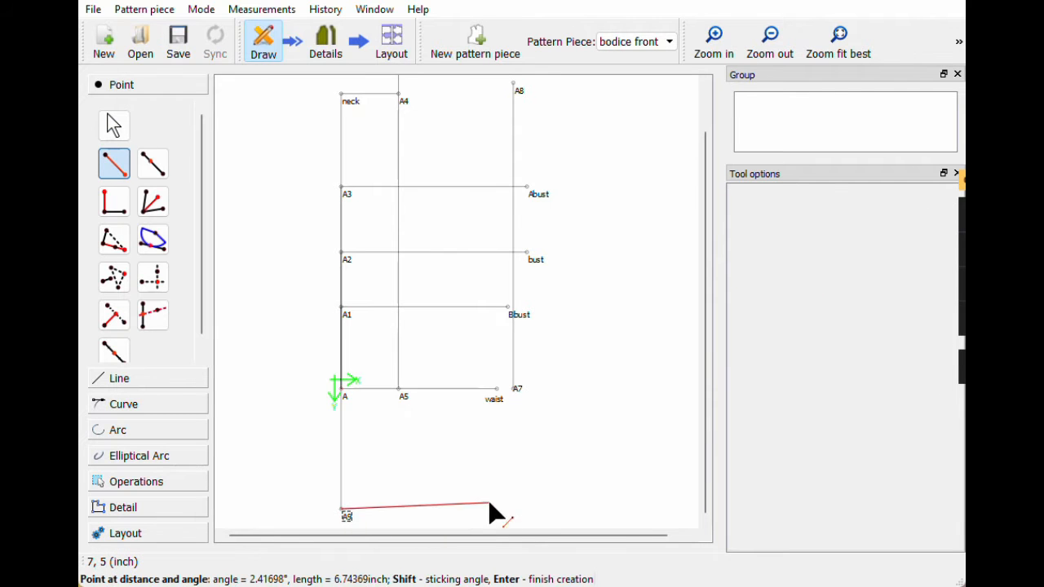
left_click(524, 509)
key("Tab")
type("0")
Step: Build the length formula from the measurement highhip_arc_f, filtering by "highhi", and create the point to the right of A9
left_click(568, 174)
key("ctrl+a")
key("BackSpace")
left_click(499, 189)
type("high")
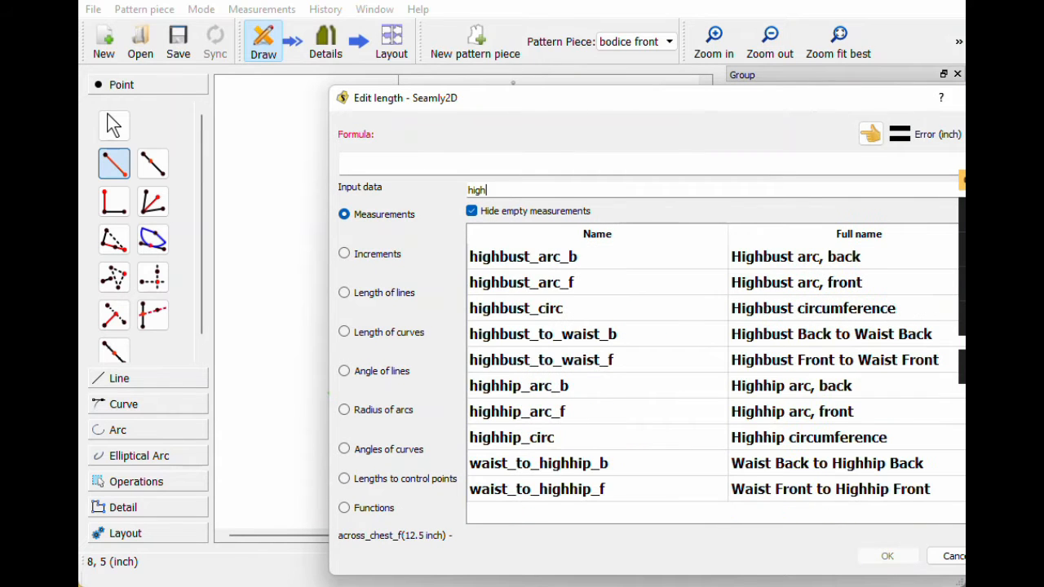
type("hi")
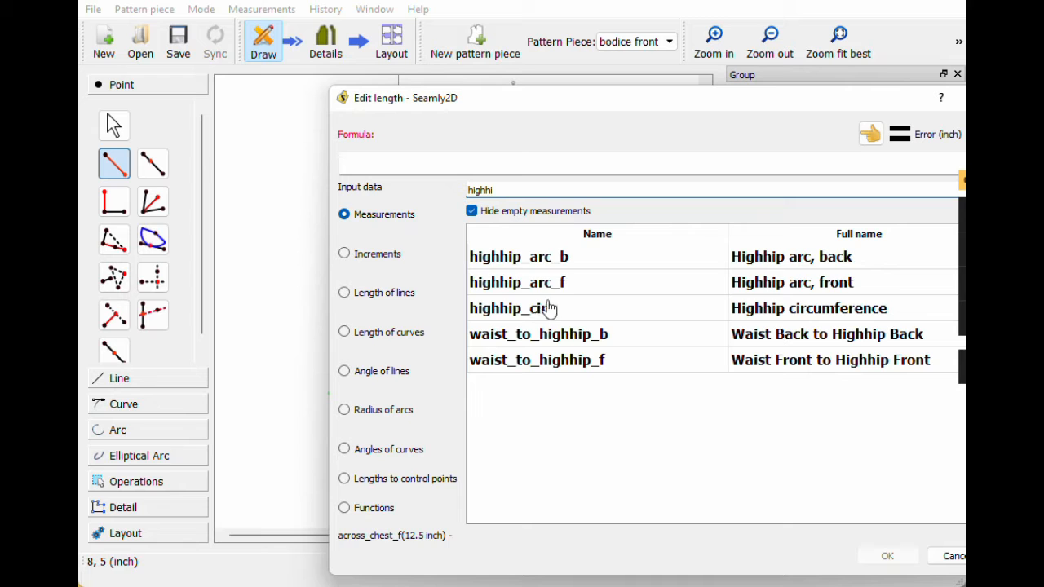
double_click(566, 287)
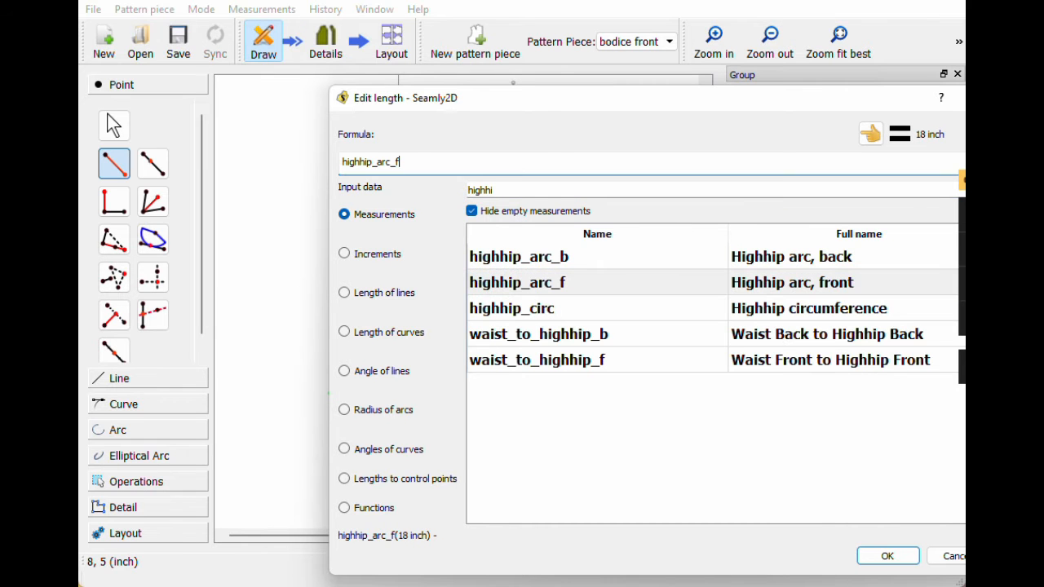
left_click(860, 557)
left_click(494, 417)
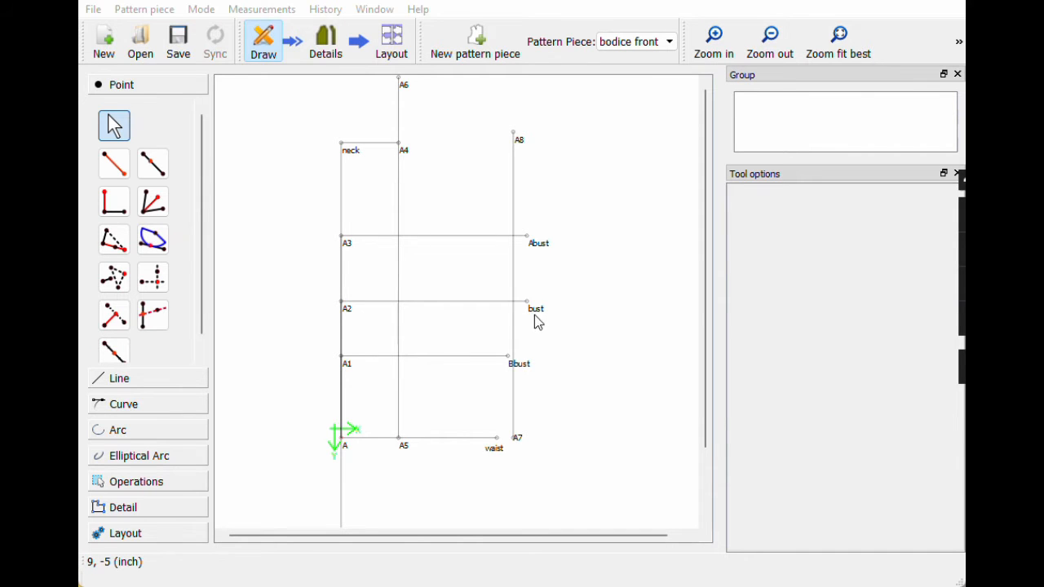
Step: Create a point at distance along the line from A2 to bust, with the length formula bustpoint_to_bustpoint/2
left_click(153, 166)
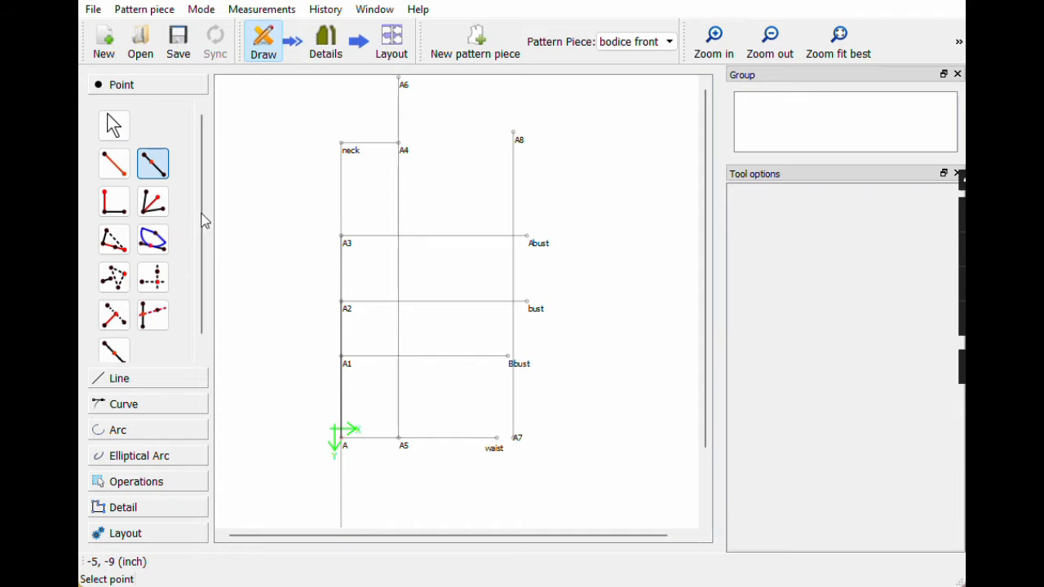
left_click(348, 313)
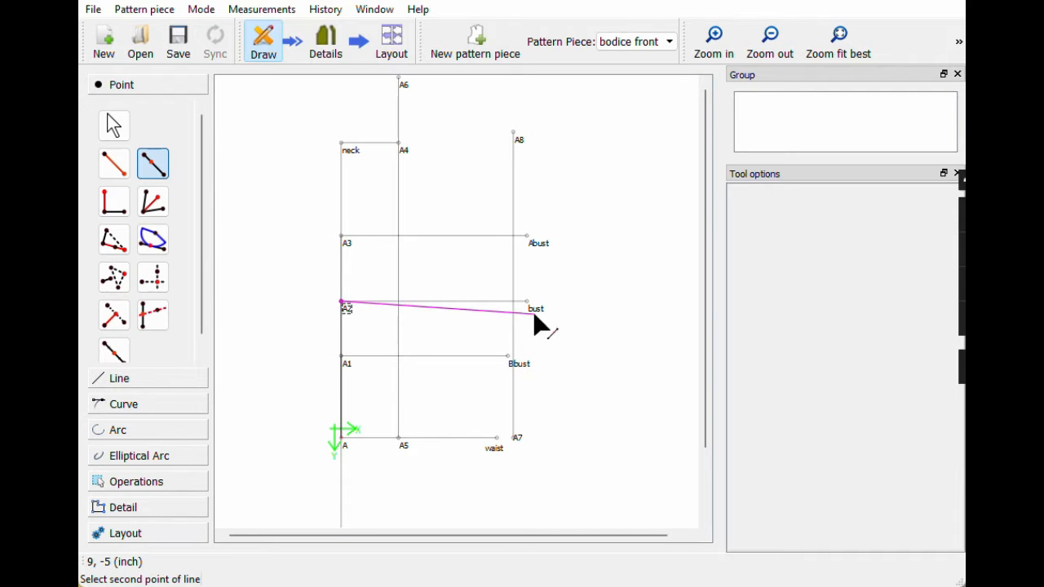
left_click(537, 312)
left_click(568, 210)
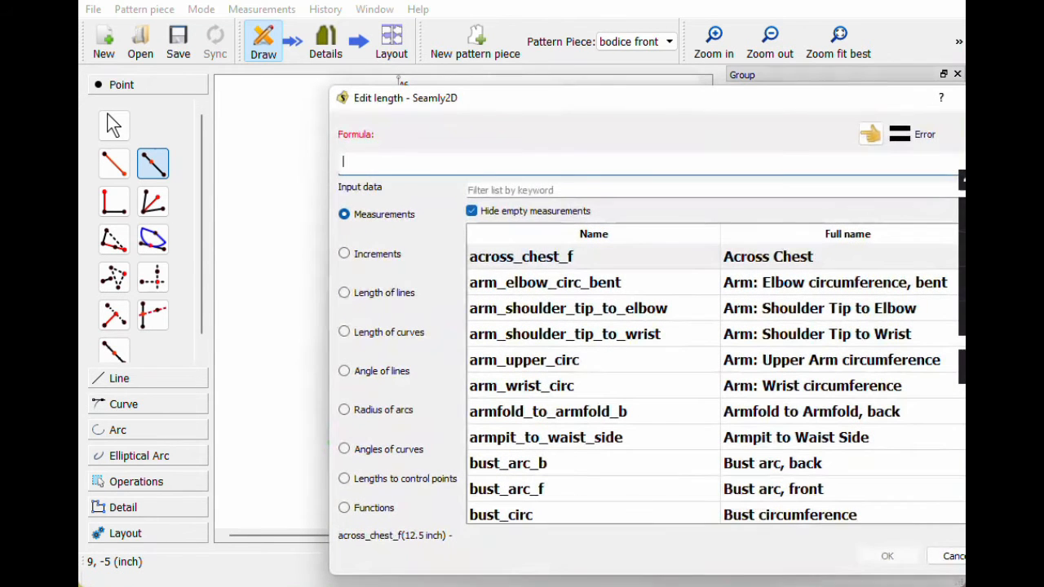
type("bust")
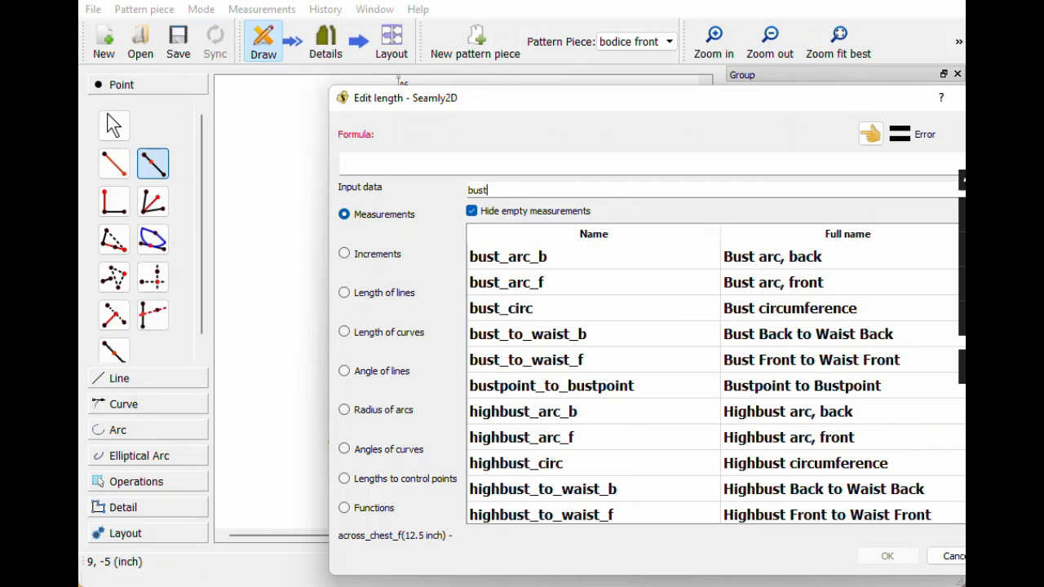
scroll(563, 410, "down", 2)
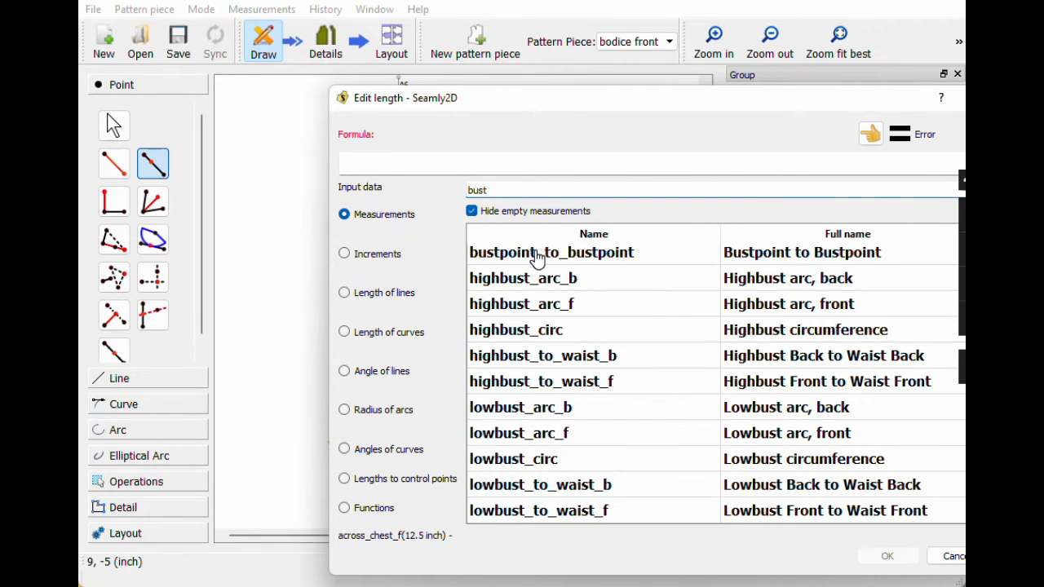
double_click(538, 257)
type("/2")
left_click(886, 556)
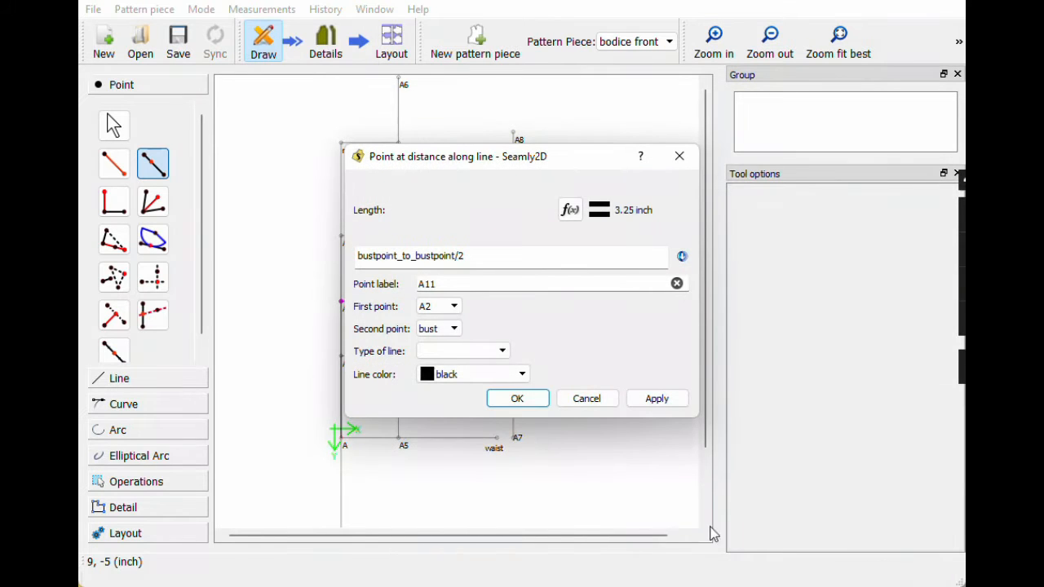
left_click(515, 404)
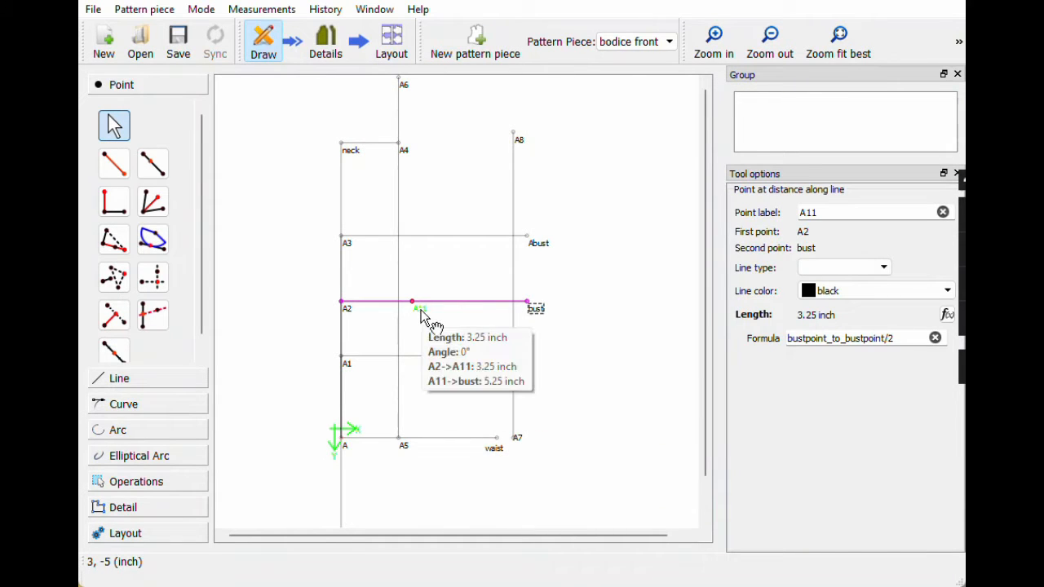
Step: Rename the new point on the bust line as apex and move its label above the line
left_click_drag(420, 310, 413, 313)
left_click(943, 212)
type("apex")
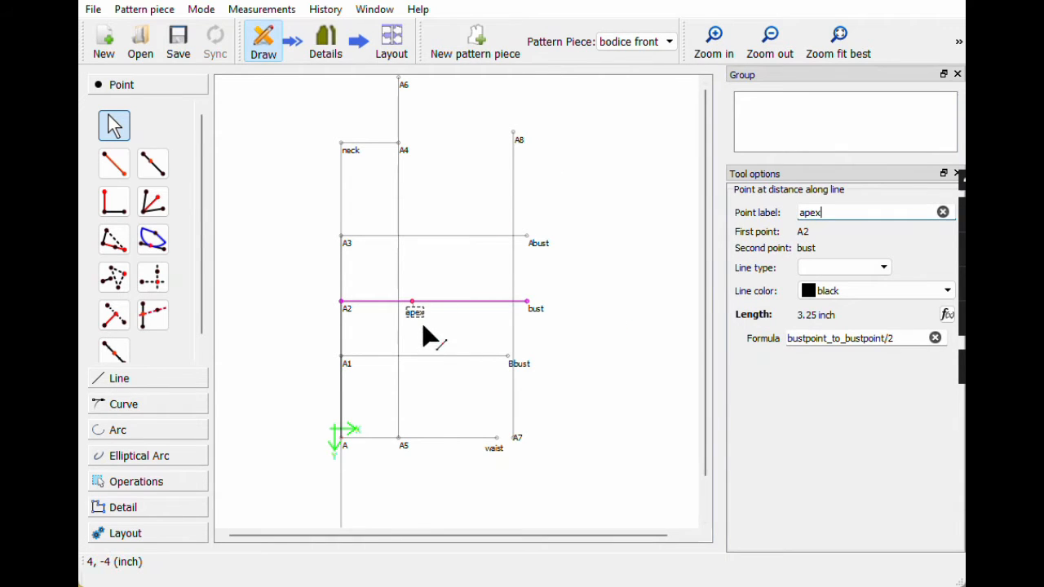
left_click_drag(419, 316, 416, 292)
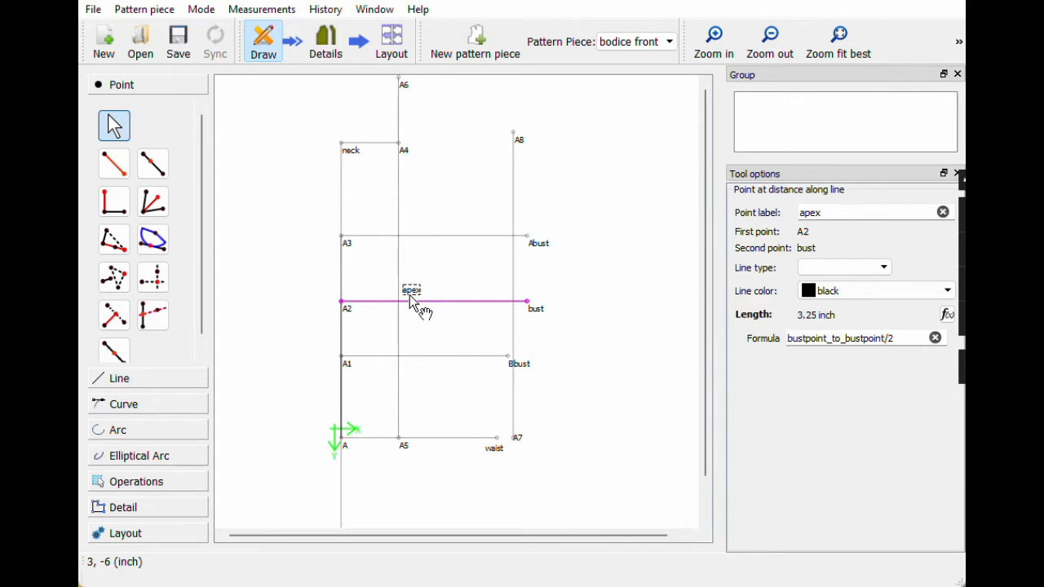
left_click(439, 322)
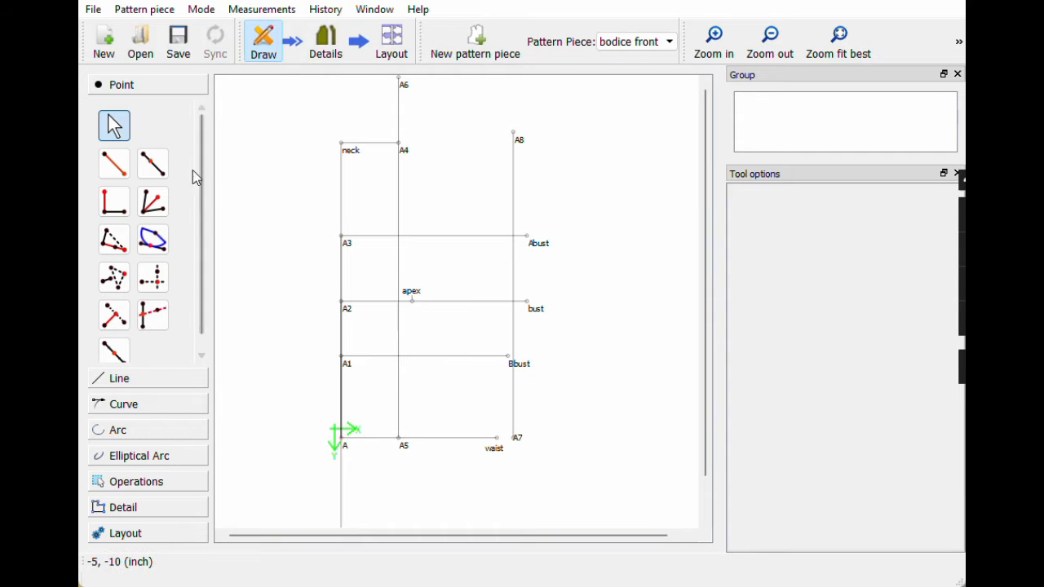
Step: Create a point 0.75 inch along the line from apex to bust and move its label above the line
left_click(153, 164)
left_click(411, 302)
left_click(359, 256)
type(".75")
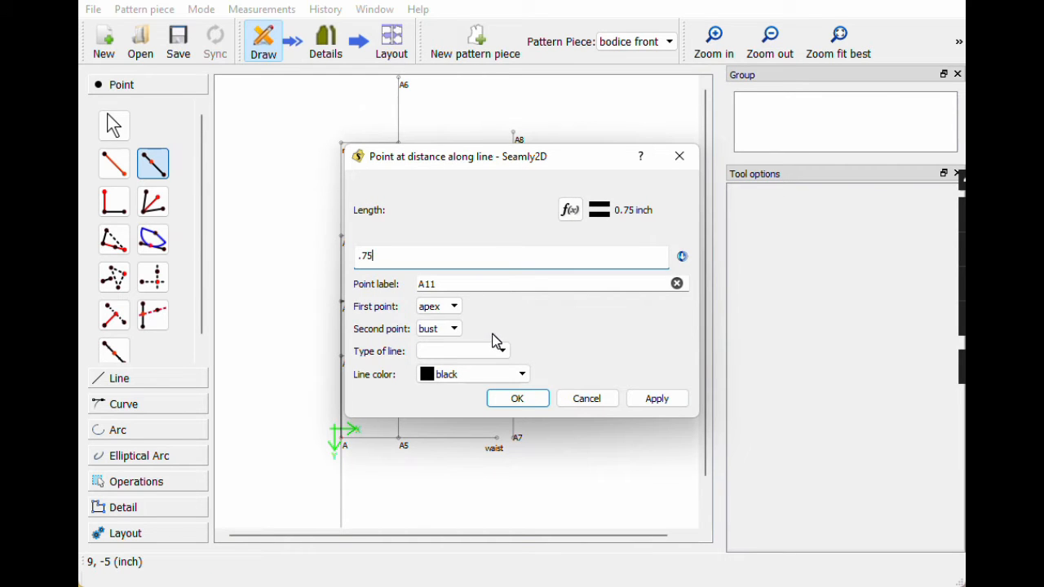
left_click(520, 400)
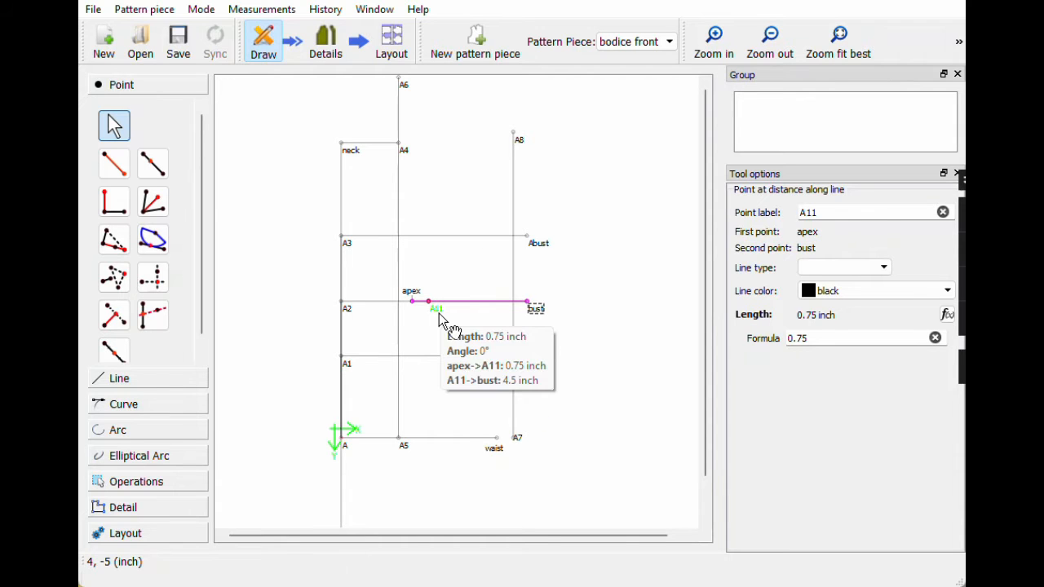
mouse_move(439, 313)
left_mouse_down()
mouse_move(445, 296)
mouse_move(433, 315)
mouse_move(434, 298)
left_mouse_up()
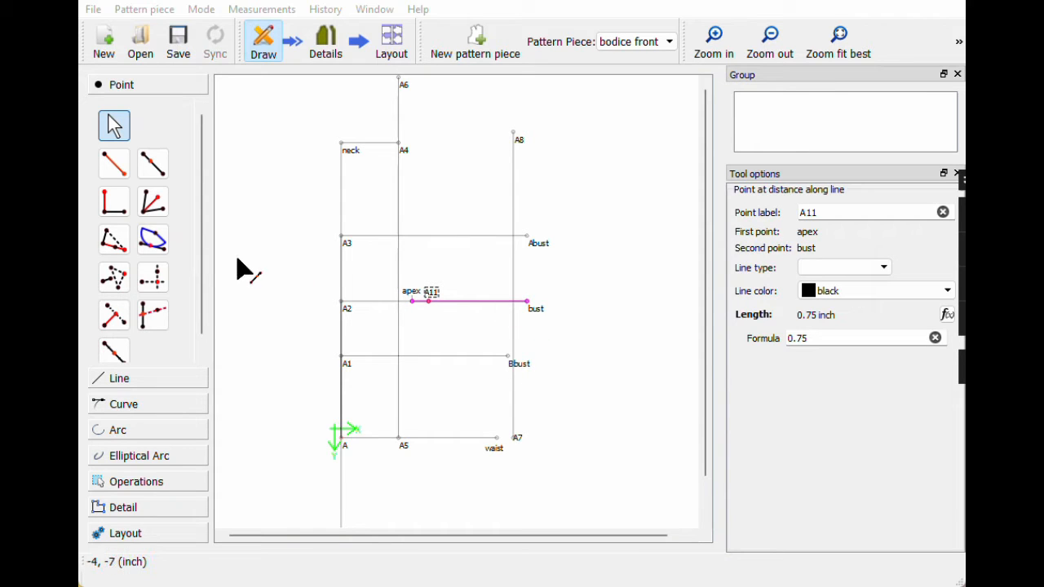
Step: Create a point from the X value of bust and the Y value of Bbust, and shift the Bbust label left under its point
left_click(152, 283)
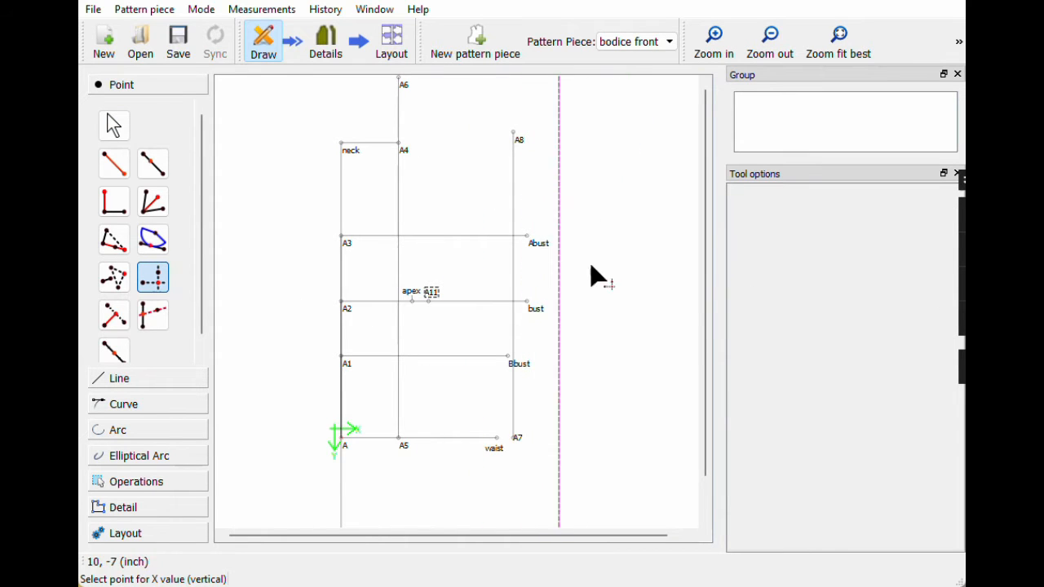
left_click(534, 310)
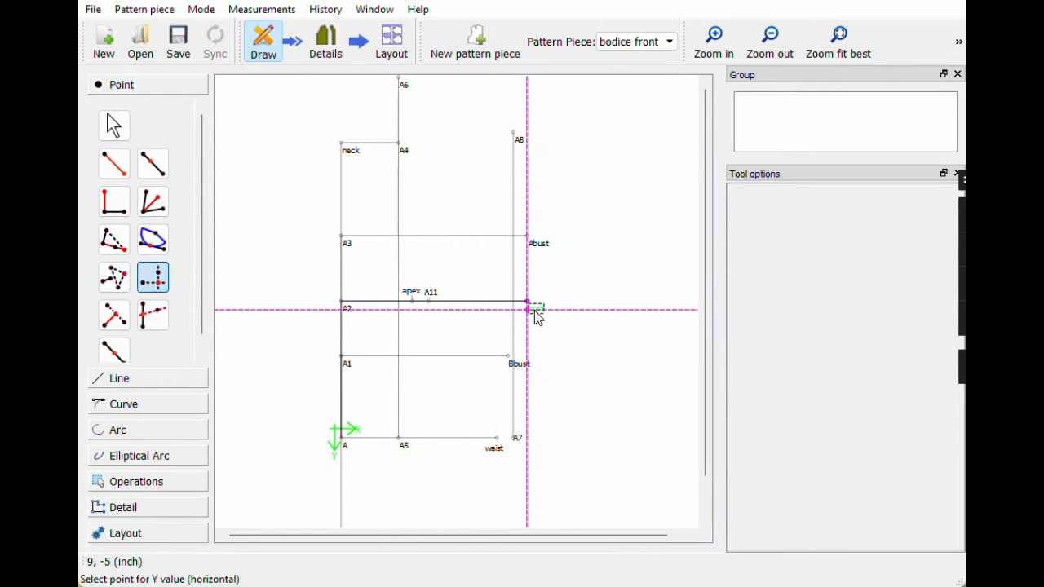
left_click(513, 367)
left_click(508, 365)
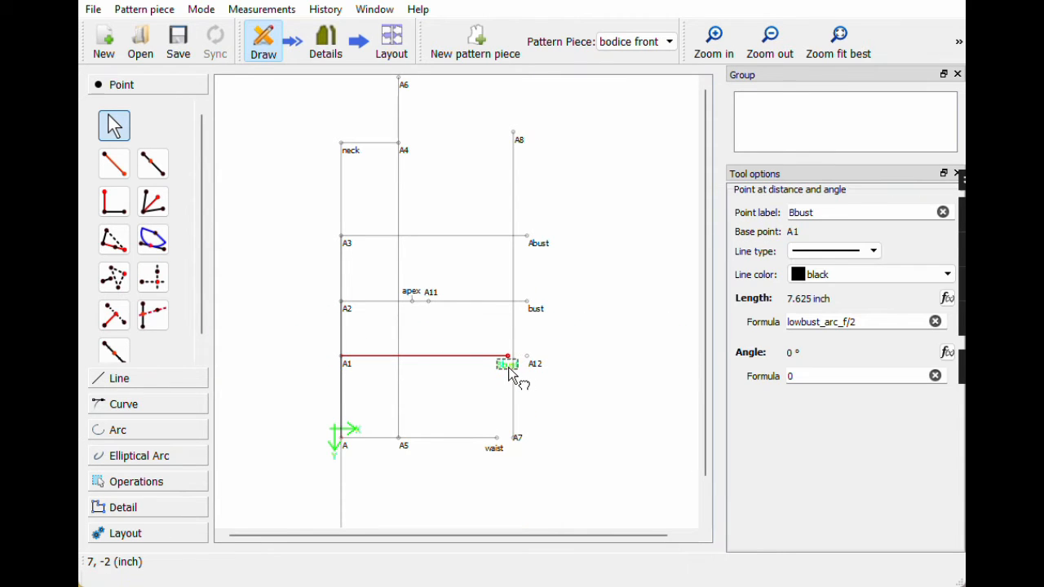
left_click(594, 378)
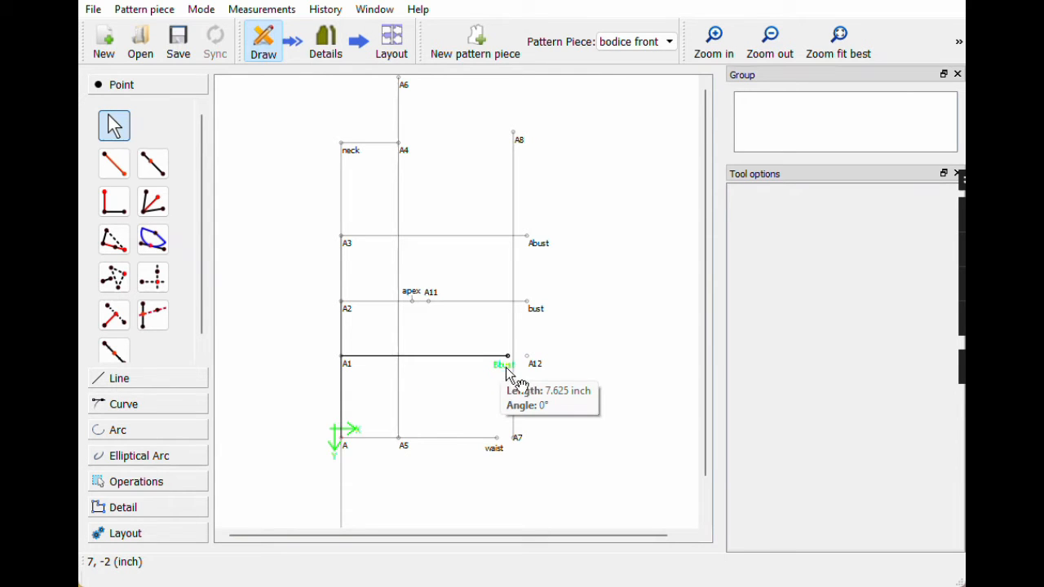
Step: Draw a line between points Bbust and A12
left_click(536, 367)
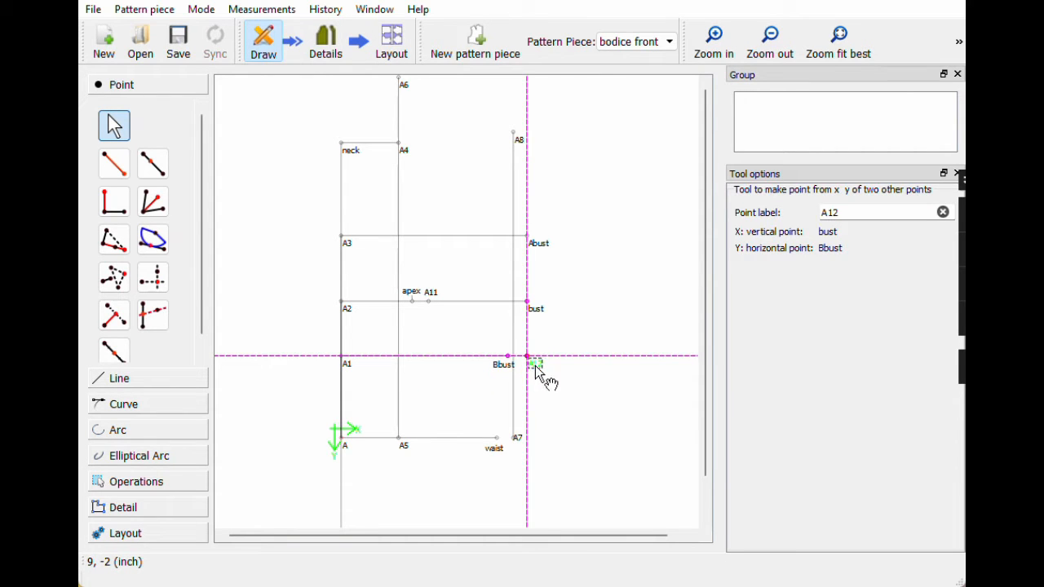
left_click(560, 380)
scroll(563, 388, "up", 2)
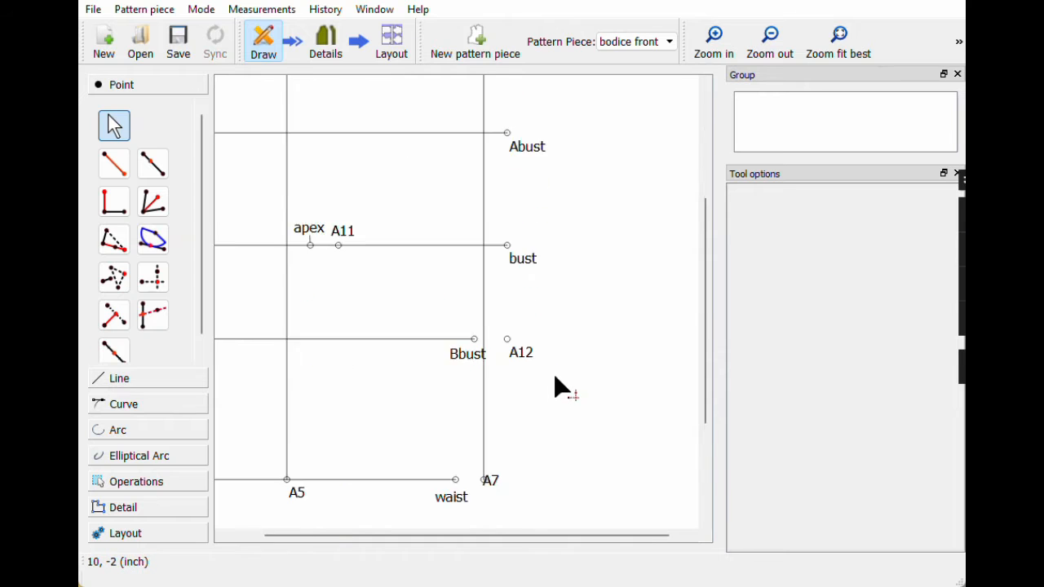
scroll(552, 385, "up", 1)
scroll(540, 384, "down", 1)
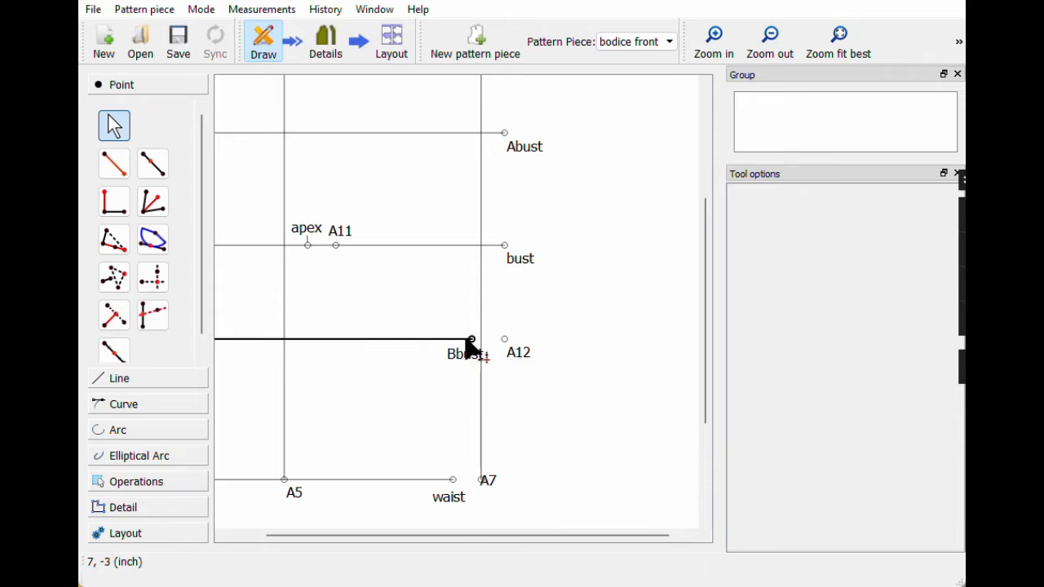
left_click(139, 378)
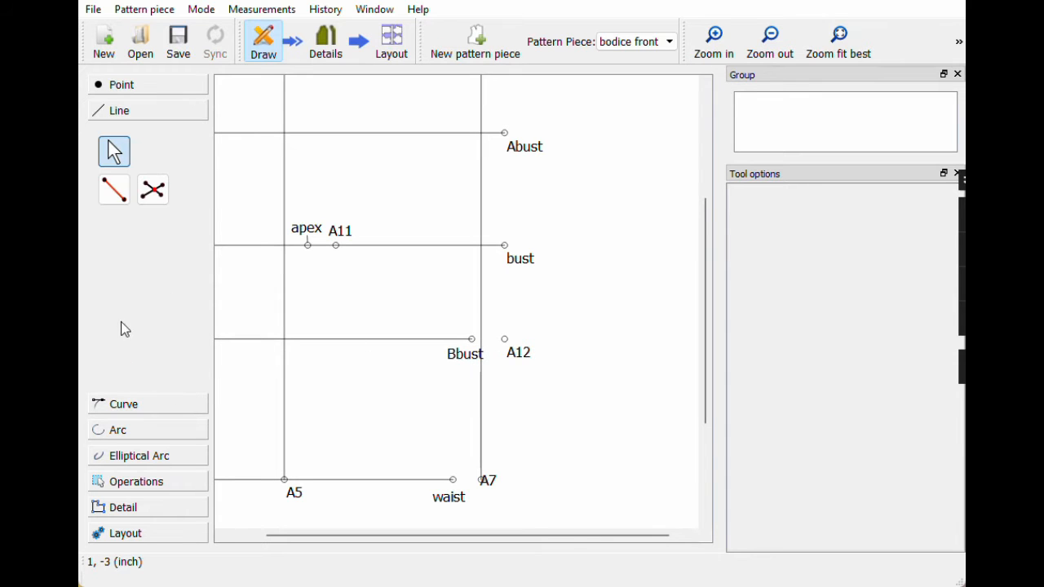
left_click(114, 202)
left_click(467, 359)
left_click(520, 357)
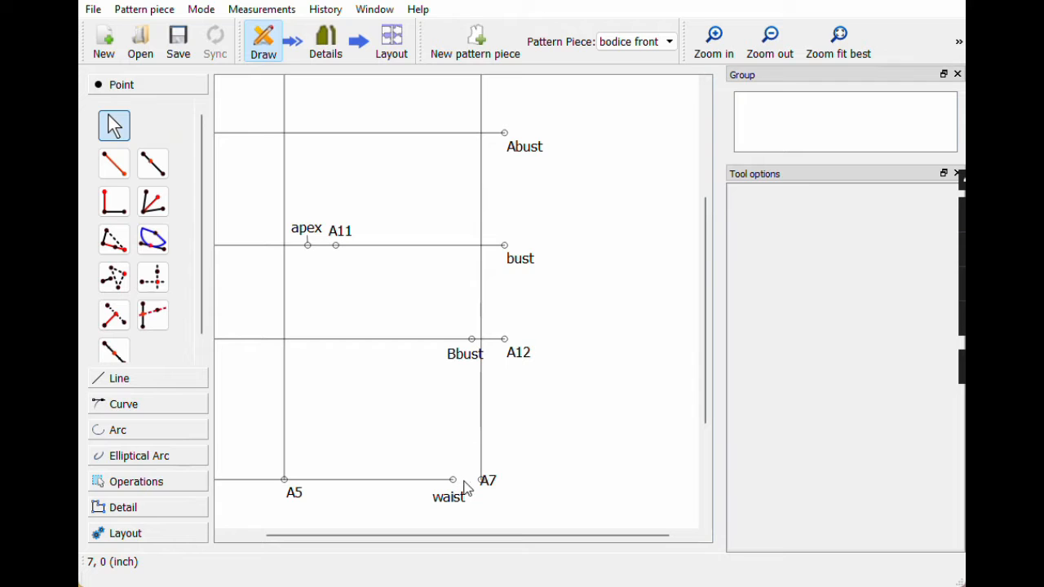
Step: Draw a line from waist to bust
left_click(120, 379)
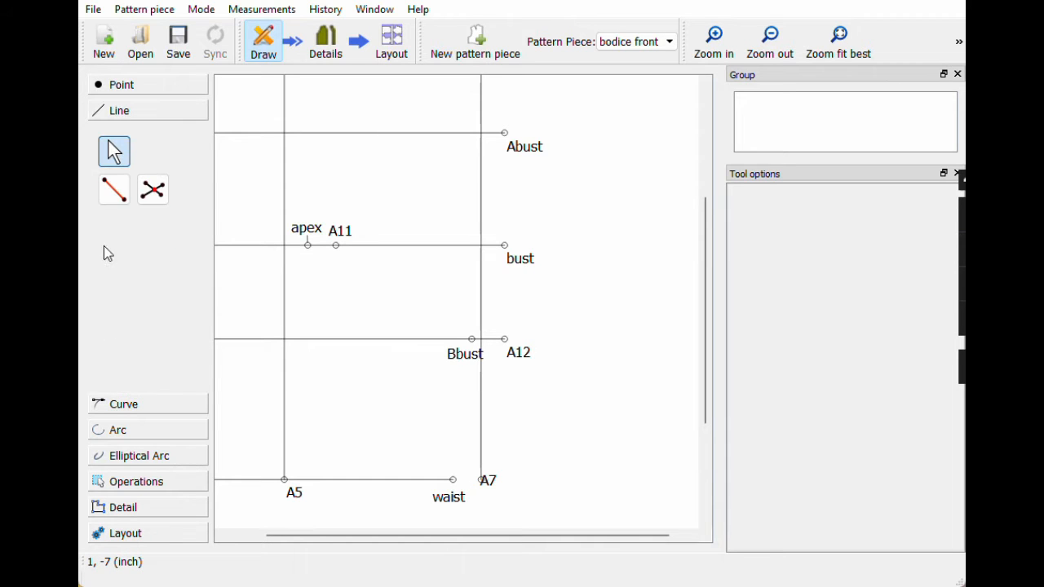
left_click(114, 189)
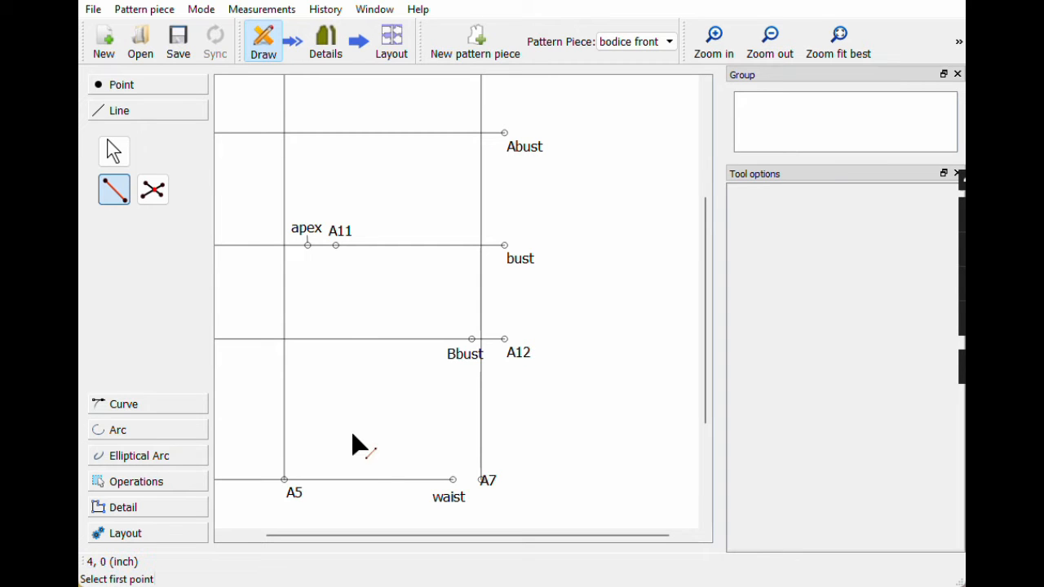
left_click(447, 501)
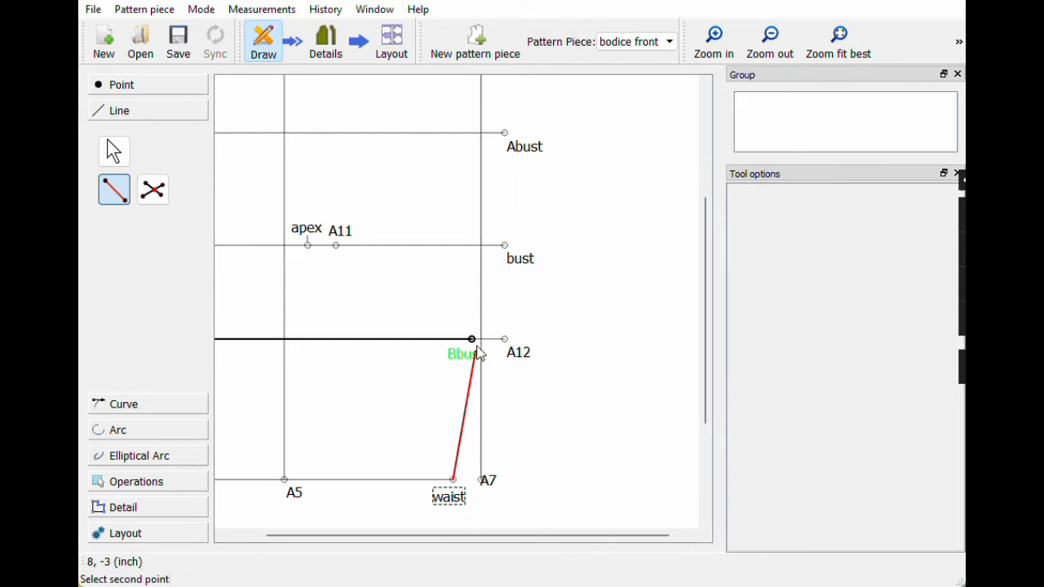
left_click(515, 259)
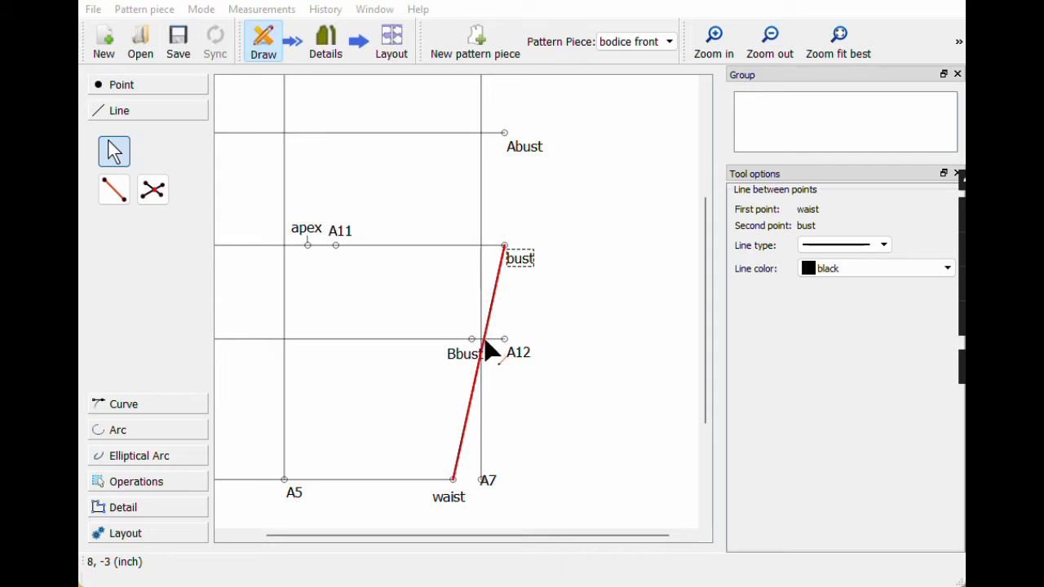
Step: Create a point at the intersection of lines waist–bust and Bbust–A12, placing its label above the crossing
left_click(154, 197)
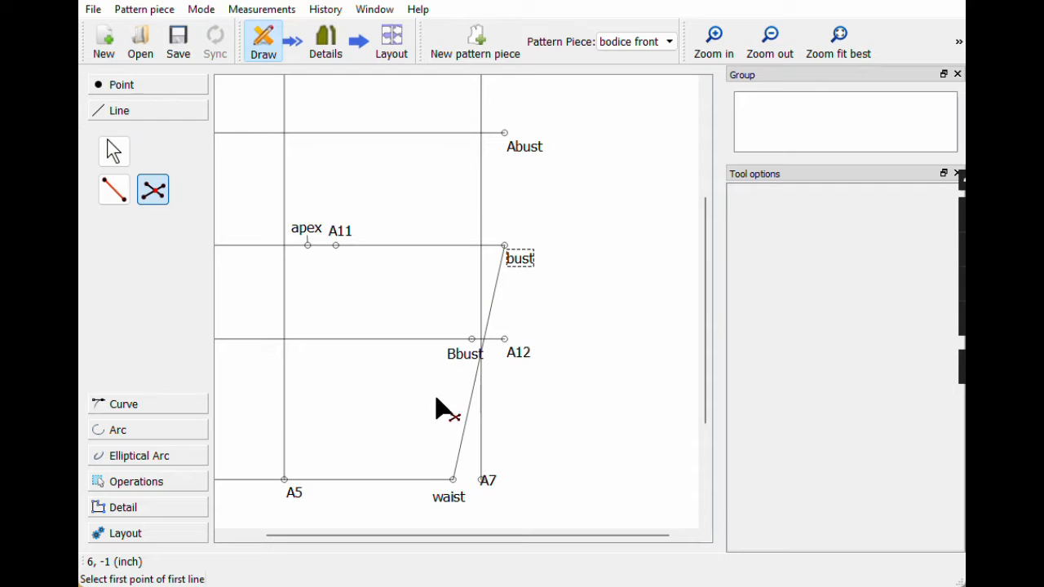
left_click(455, 499)
left_click(517, 259)
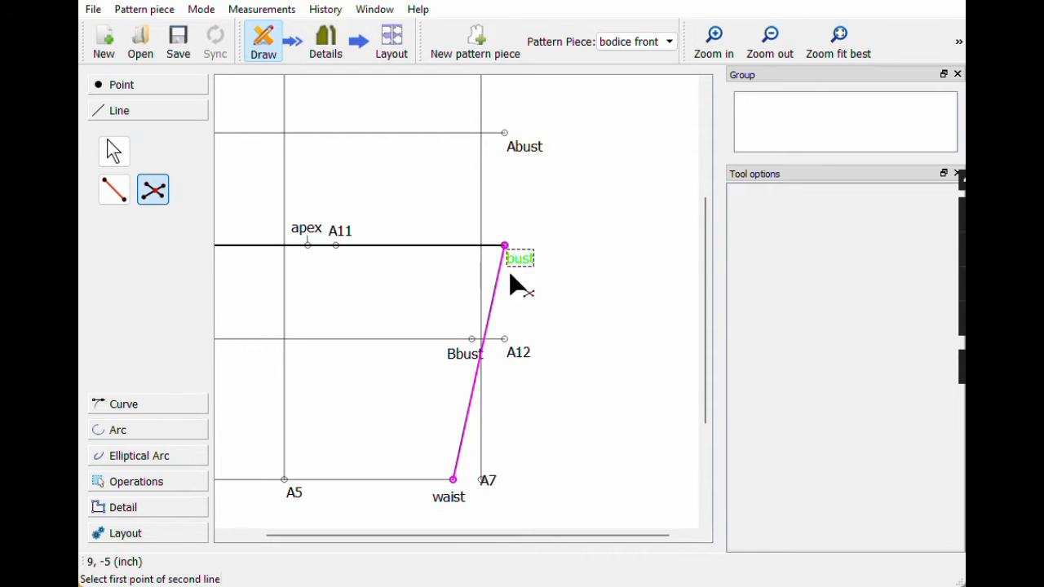
left_click(461, 355)
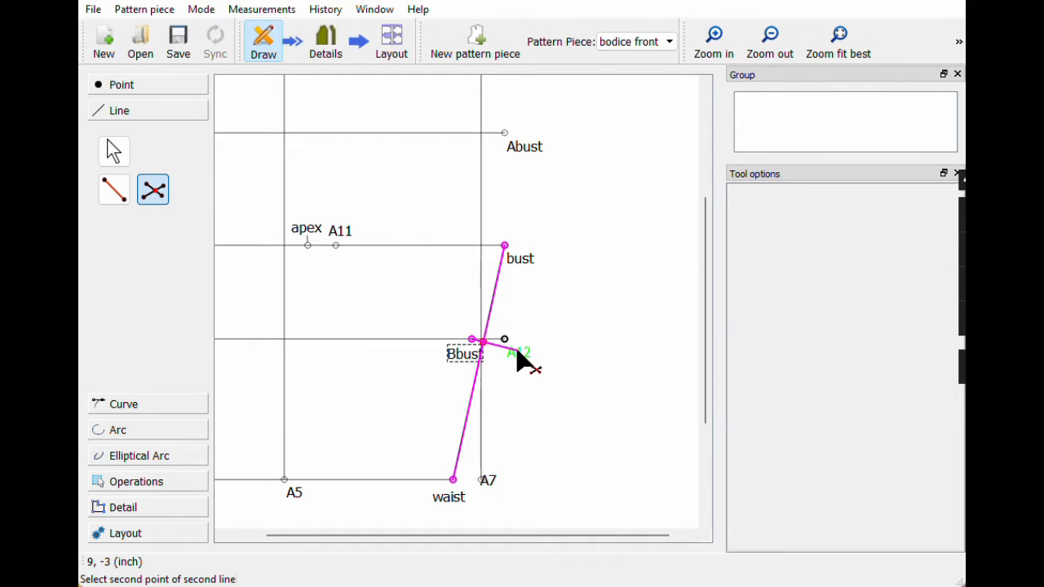
left_click(517, 352)
left_click_drag(496, 349, 471, 326)
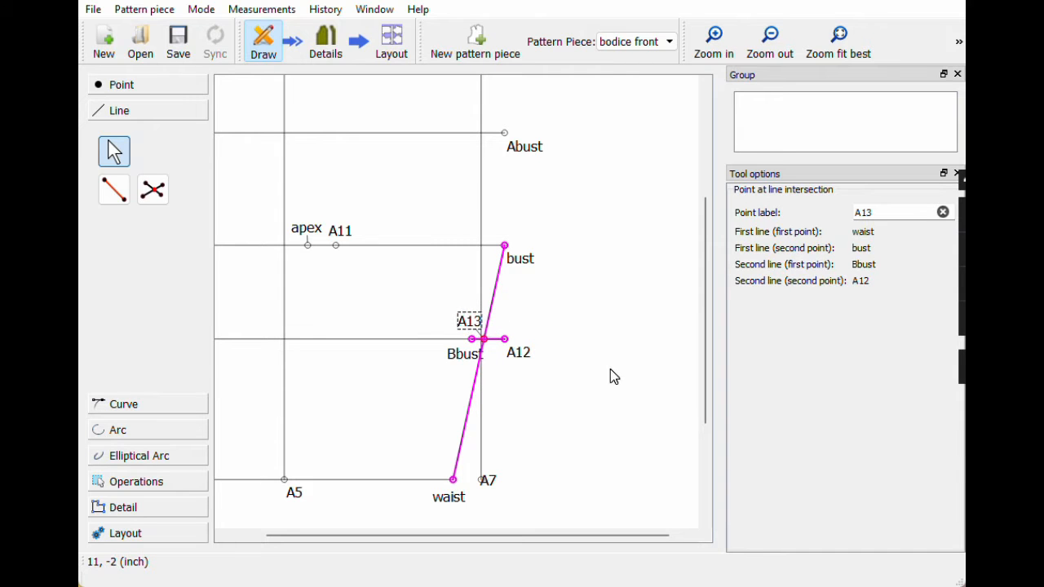
Step: Shift the Bbust label left of its point and adjust the A13 label just above the line
key("Return")
left_click(458, 359)
left_click_drag(459, 366, 447, 361)
left_click(473, 321)
left_click_drag(474, 318, 468, 322)
left_click(557, 340)
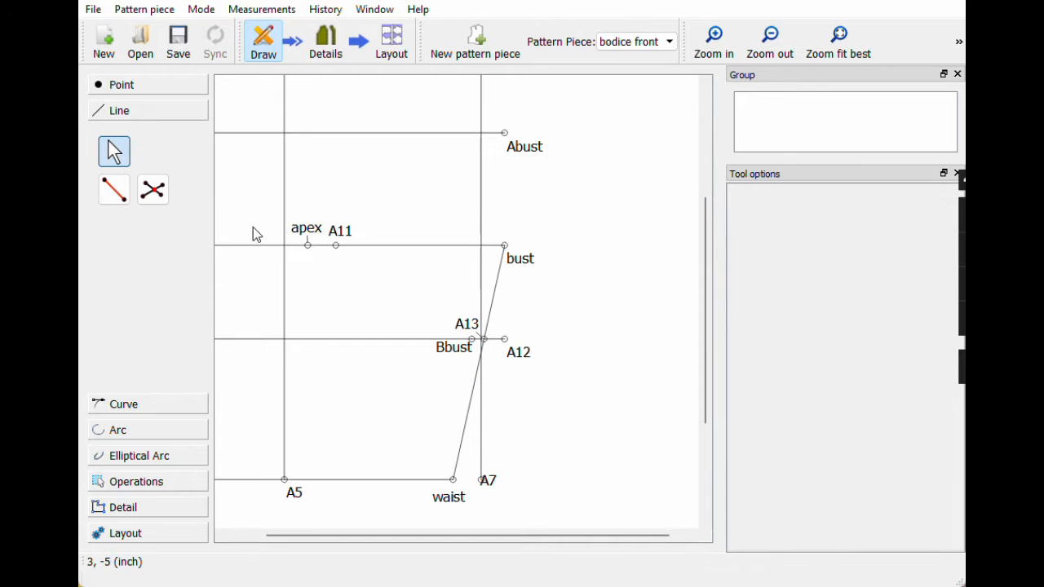
Step: Create a point at distance along the line from A13 to bust with the length formula Line_Bbust_A12/2, and move its label up beside the point
left_click(114, 87)
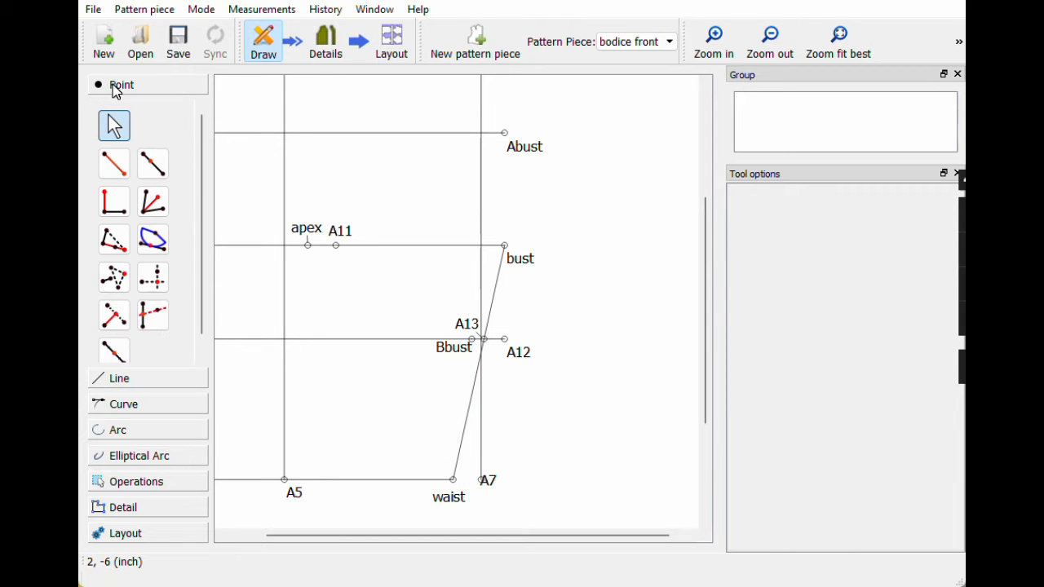
left_click(151, 168)
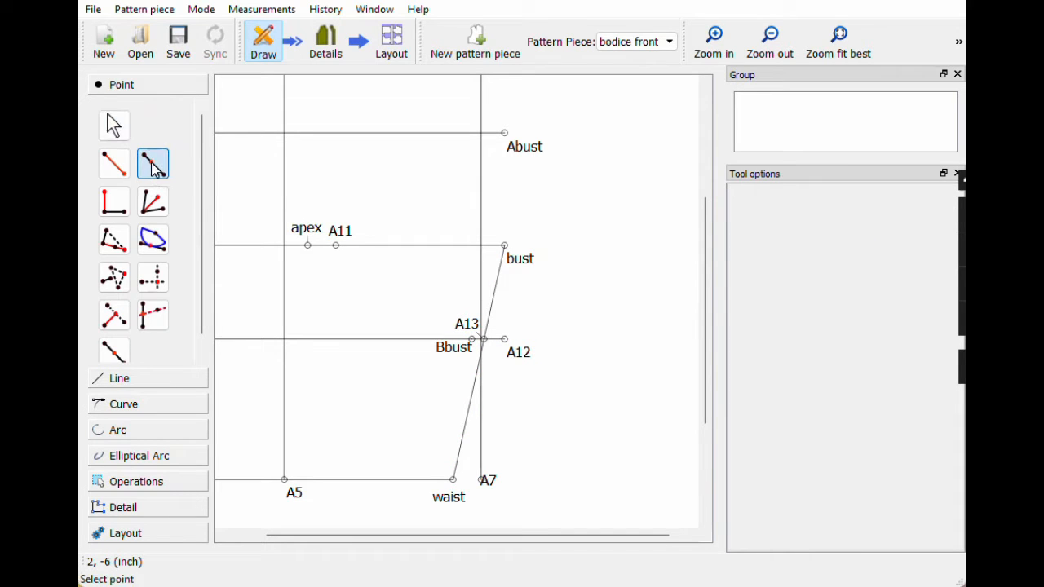
left_click(483, 341)
left_click(515, 258)
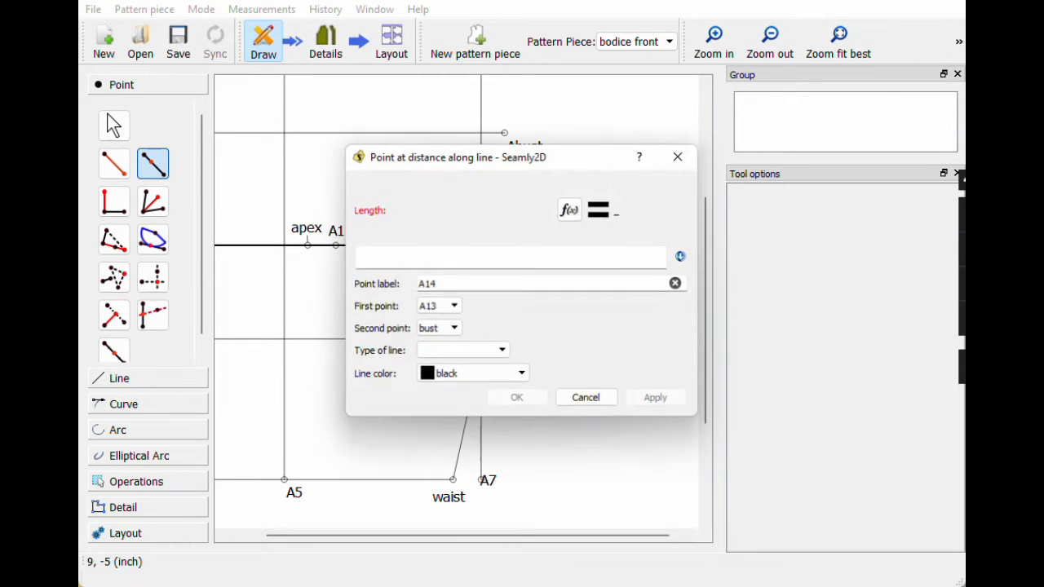
left_click_drag(480, 165, 715, 114)
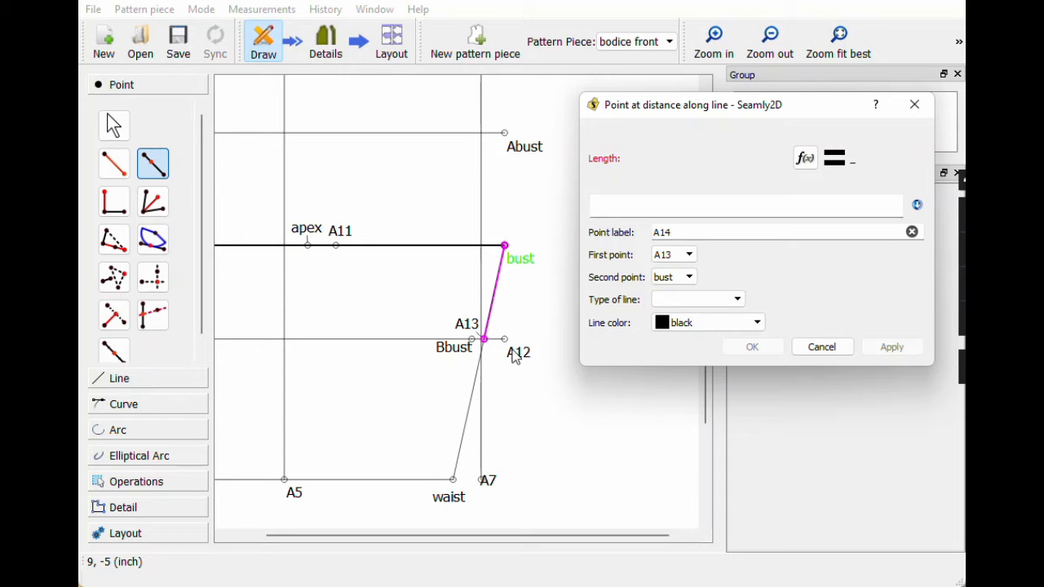
left_click(805, 157)
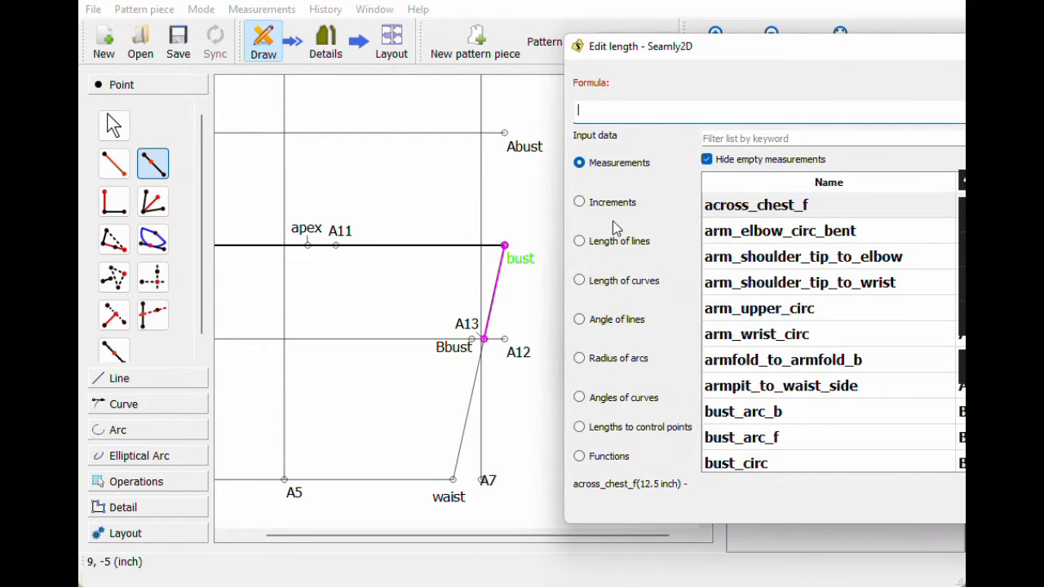
left_click(601, 240)
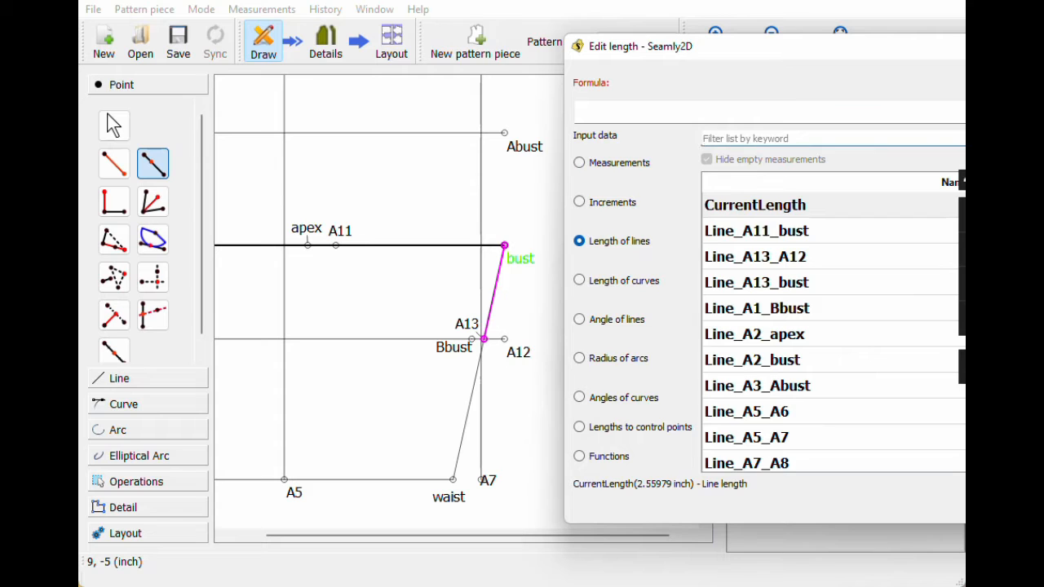
type("bbust")
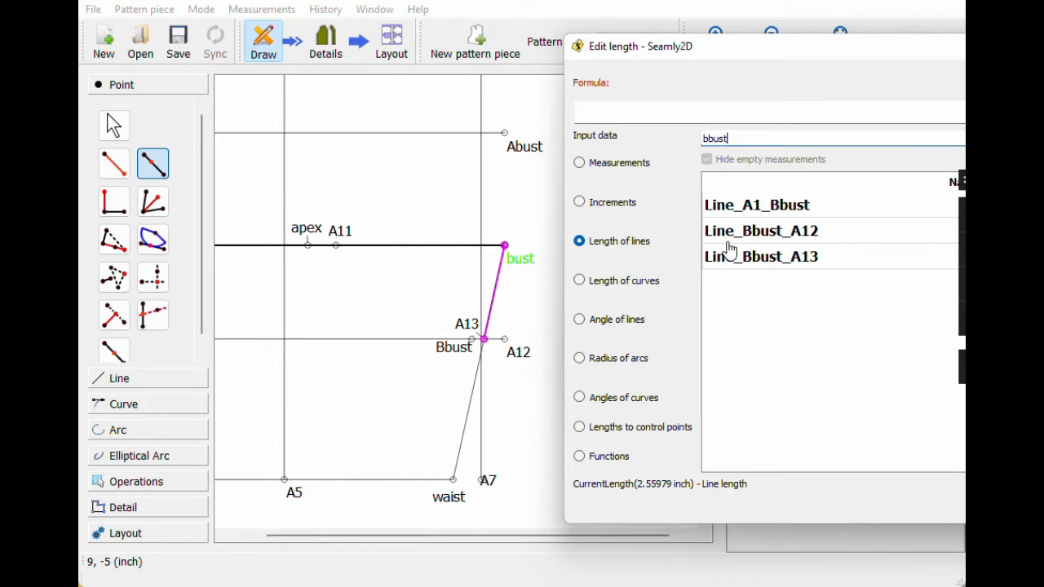
double_click(728, 235)
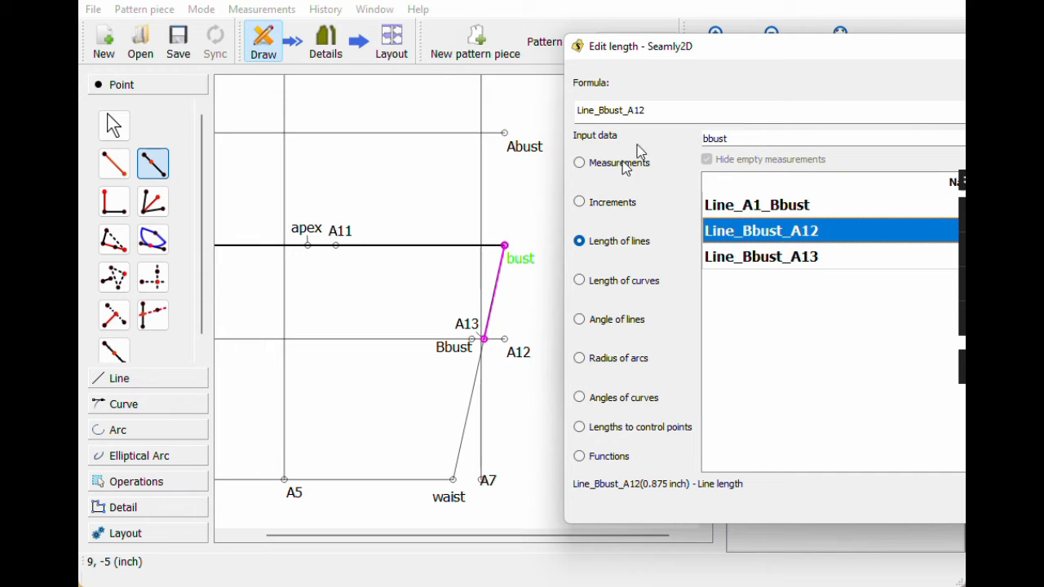
left_click(663, 106)
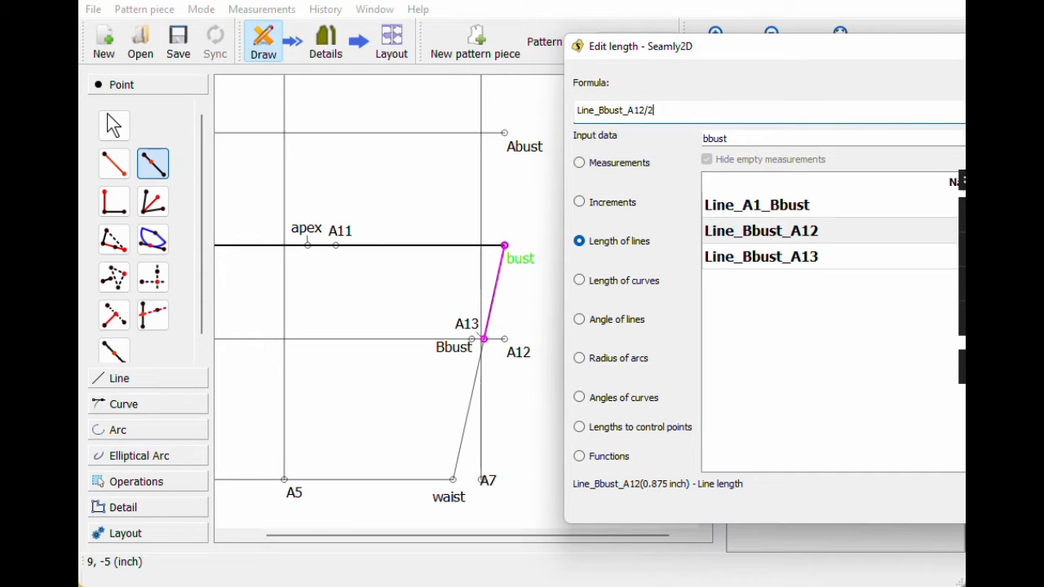
key("Return")
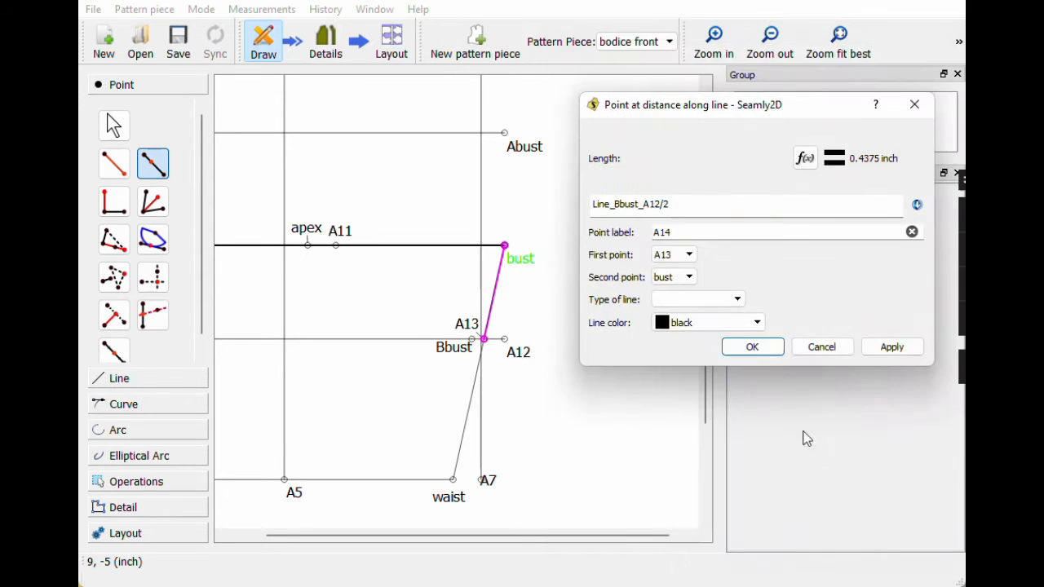
left_click(764, 352)
mouse_move(504, 339)
left_mouse_down()
mouse_move(505, 310)
mouse_move(507, 320)
left_mouse_up()
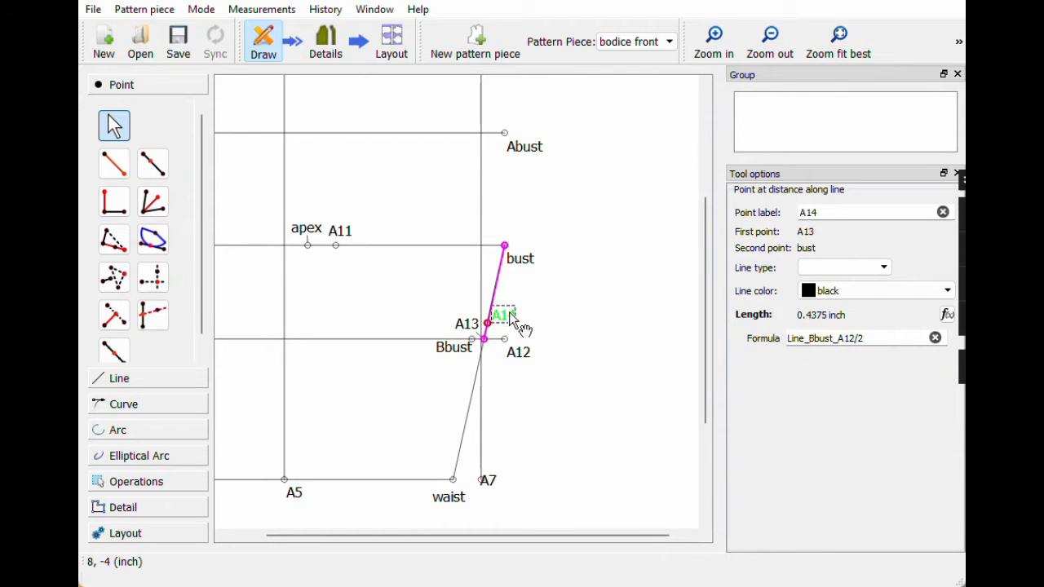
Step: Create a point at distance along the line from A13 to waist with the length formula Line_Bbust_A12-Line_A13_A14, and select point A14
left_click(153, 167)
left_click(484, 339)
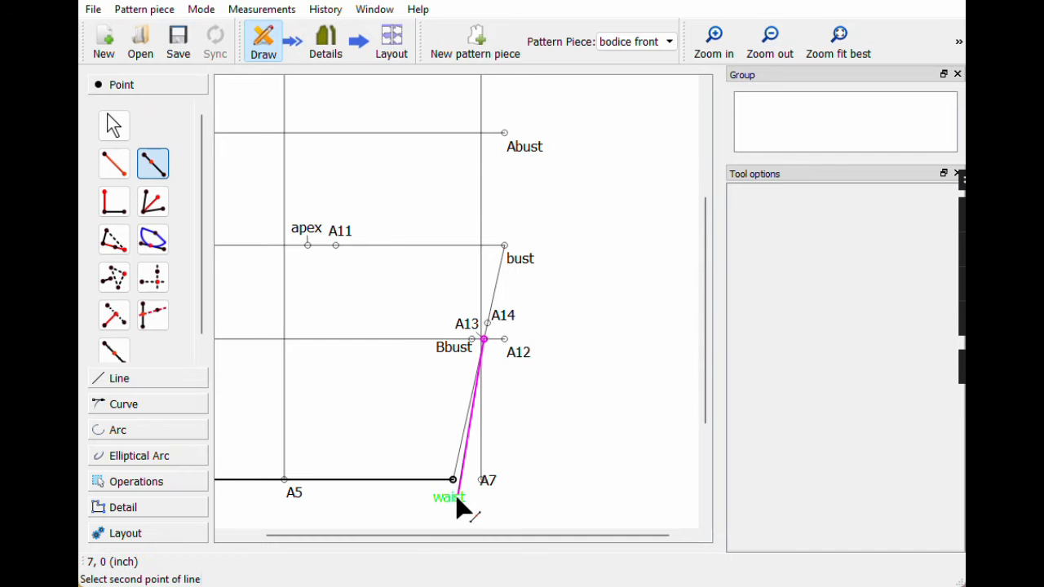
left_click(453, 480)
left_click_drag(445, 163, 653, 143)
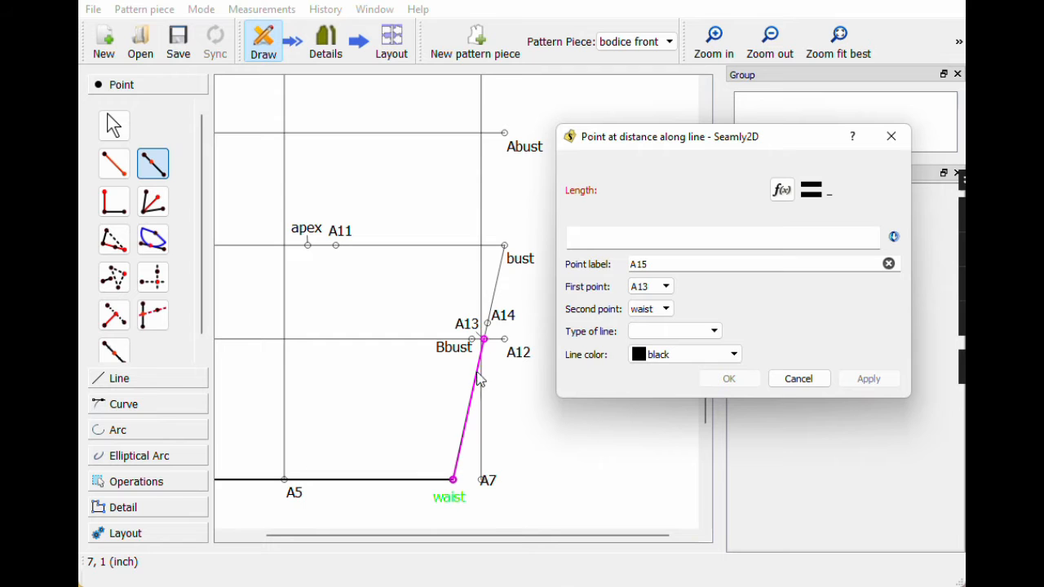
left_click(780, 191)
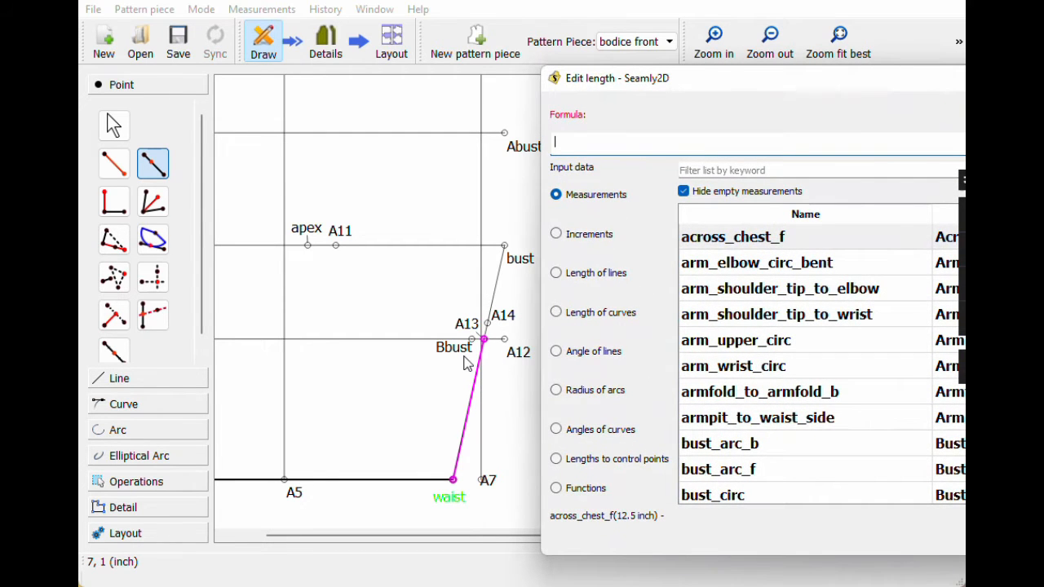
left_click(708, 170)
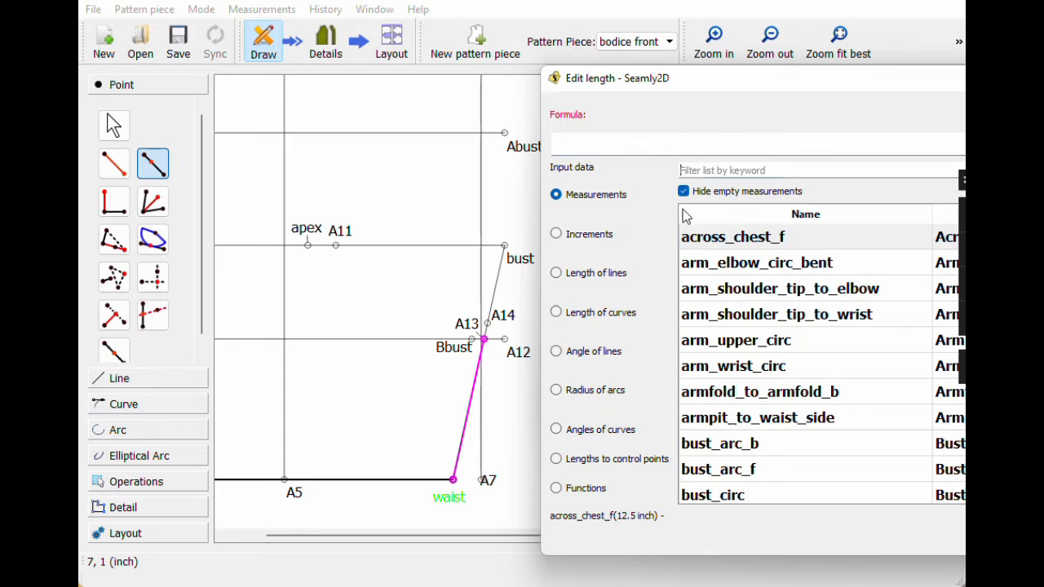
left_click(607, 283)
type("bbust")
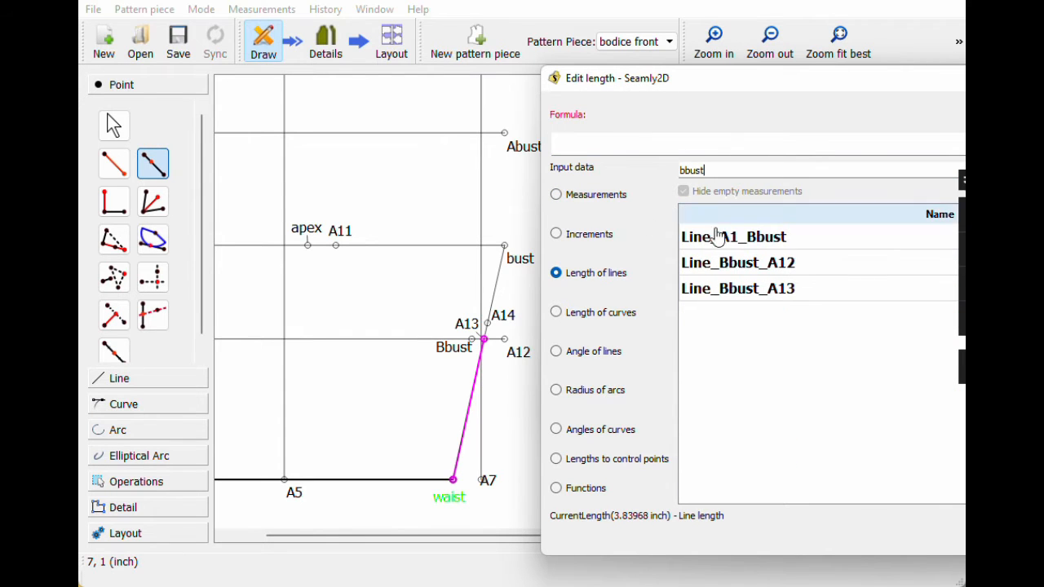
left_click(725, 269)
double_click(725, 275)
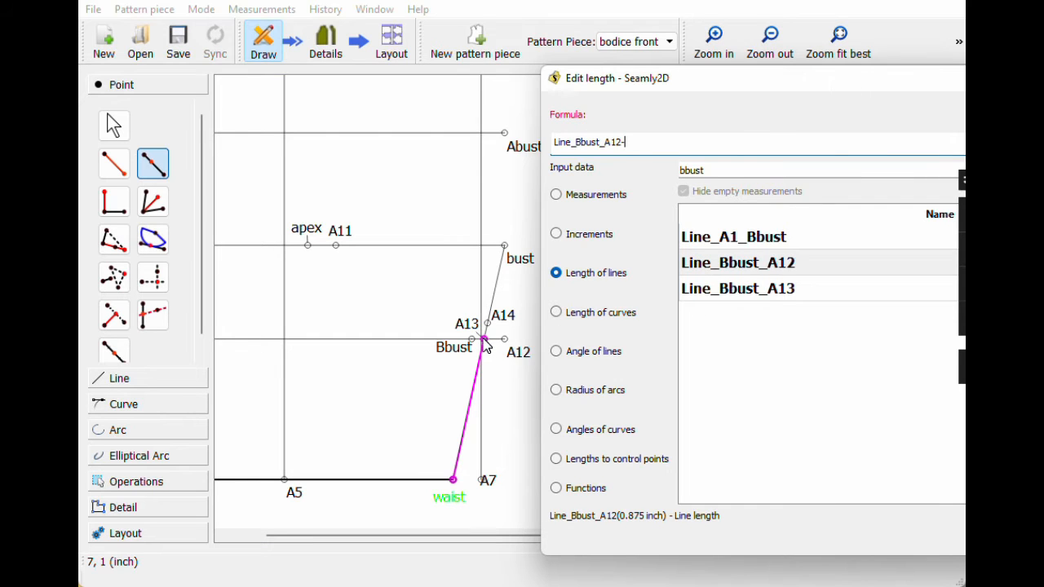
double_click(691, 171)
type("a13")
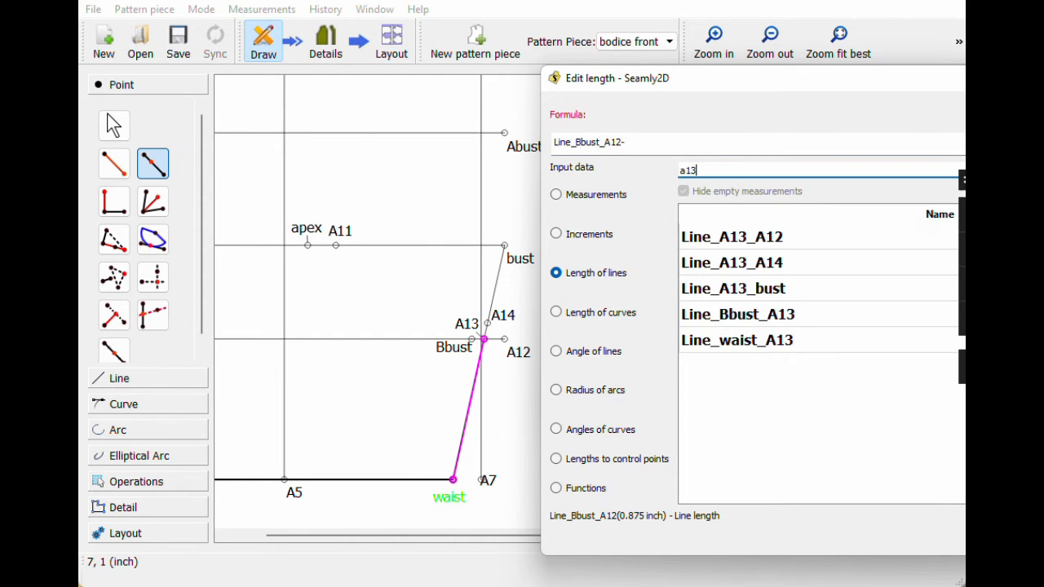
double_click(695, 264)
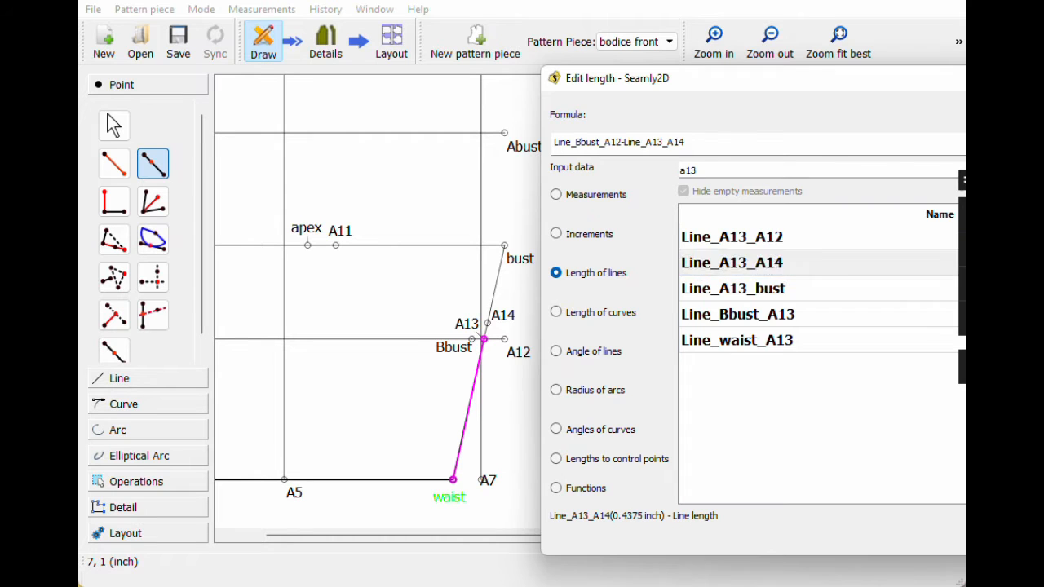
key("Return")
left_click(730, 382)
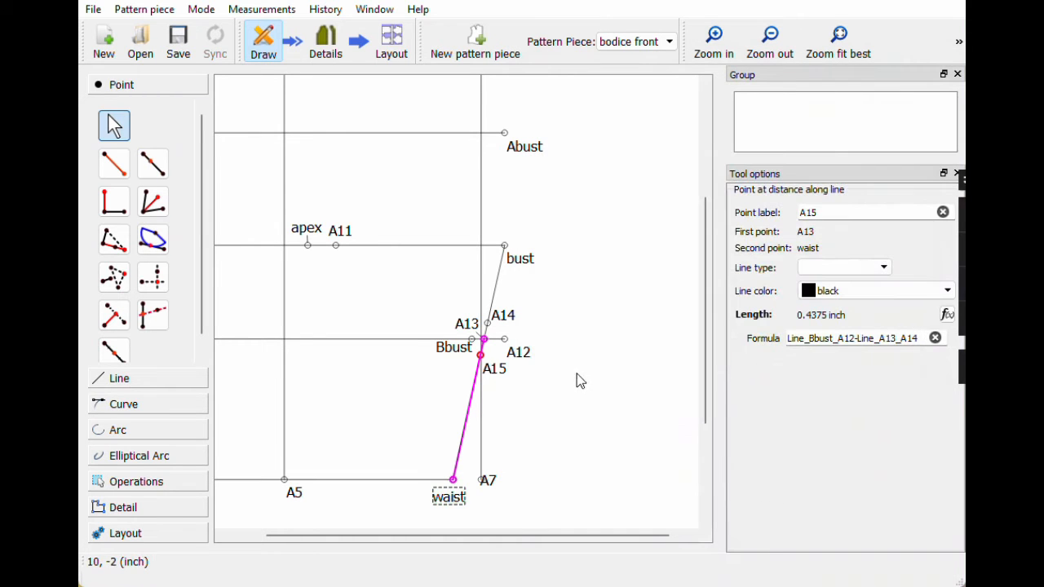
left_click(505, 316)
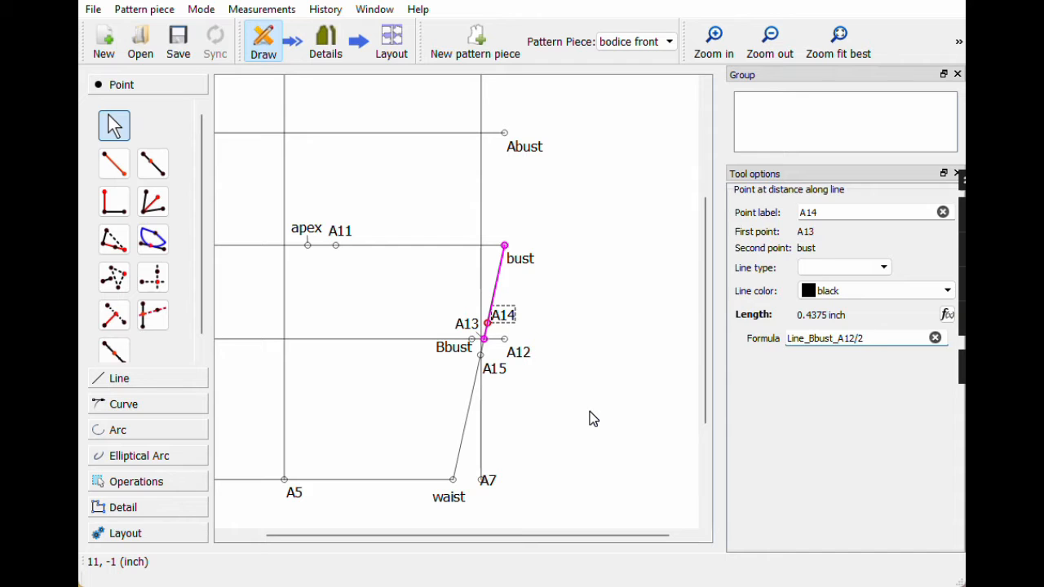
Step: Reposition the labels of A15, A14 and A13, placing A15 below its point, A14 slightly higher and A13 beside A12
key("Return")
left_click(494, 374)
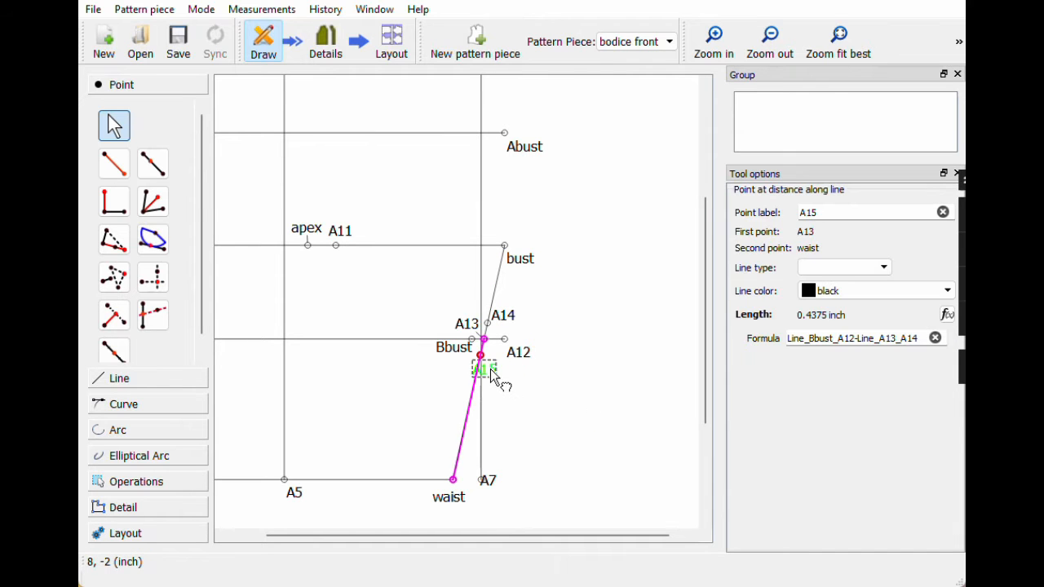
left_click(503, 314)
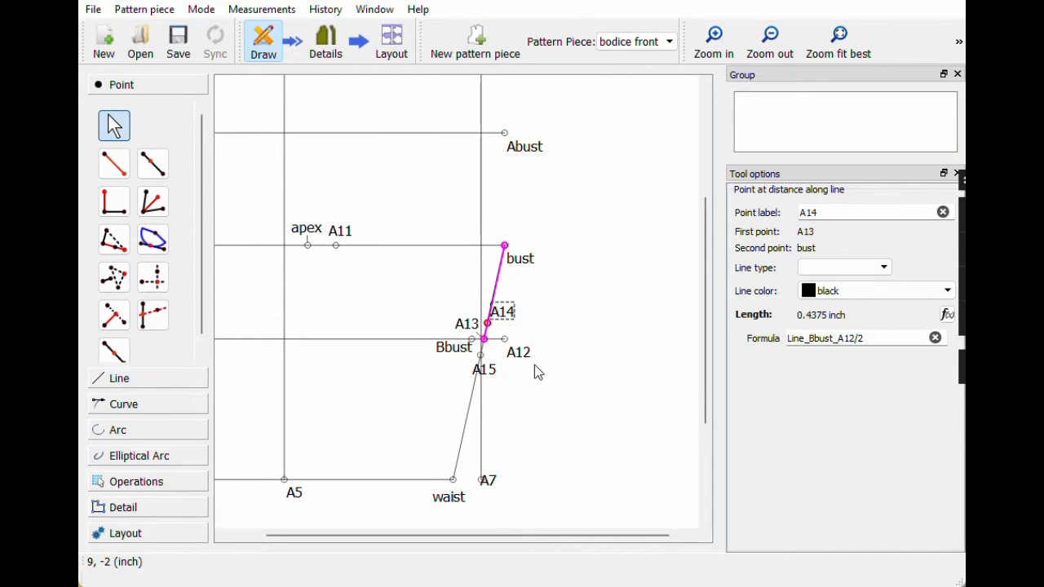
left_click(474, 331)
left_click_drag(497, 342, 535, 367)
key("Return")
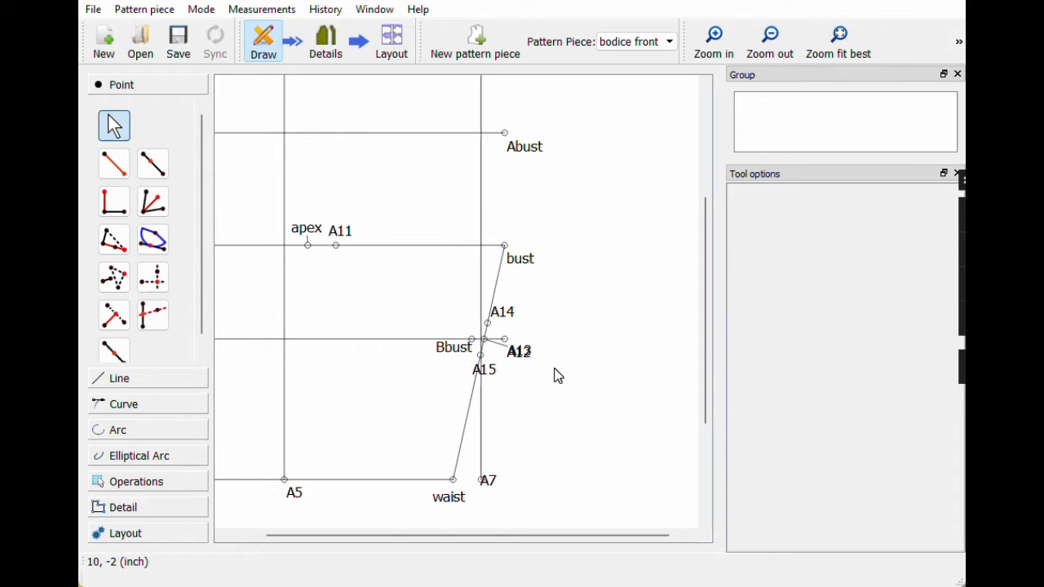
Step: Create true darts on the base line from waist to bust, using dart points A15, A11 and A14
left_click(123, 482)
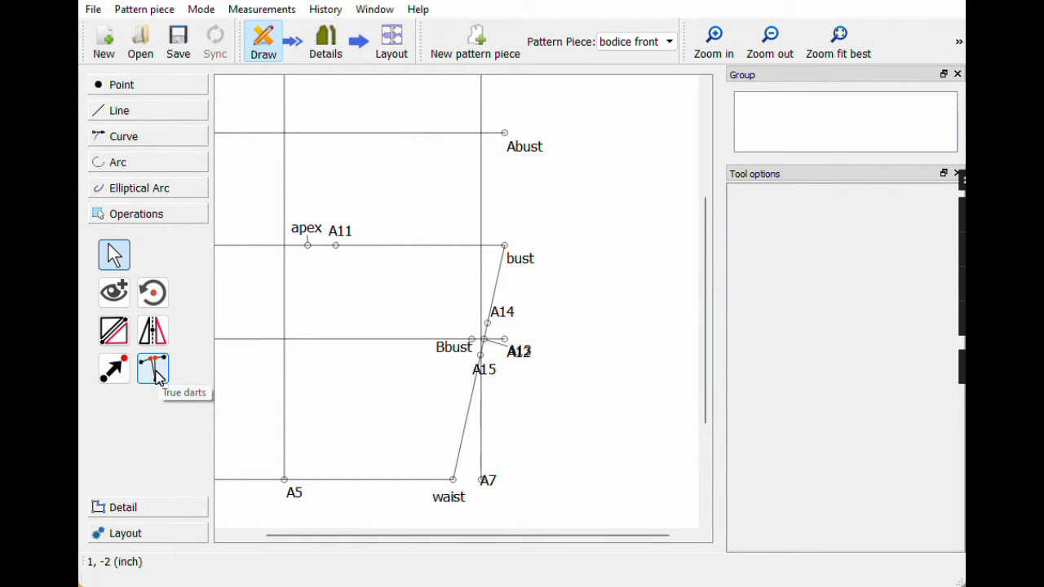
left_click(157, 375)
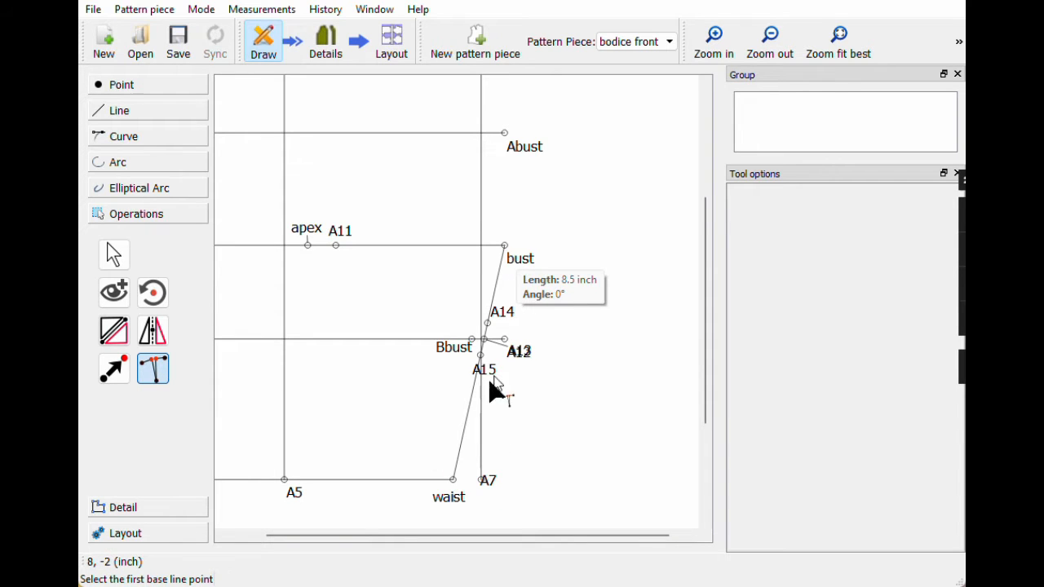
left_click(450, 496)
left_click(522, 265)
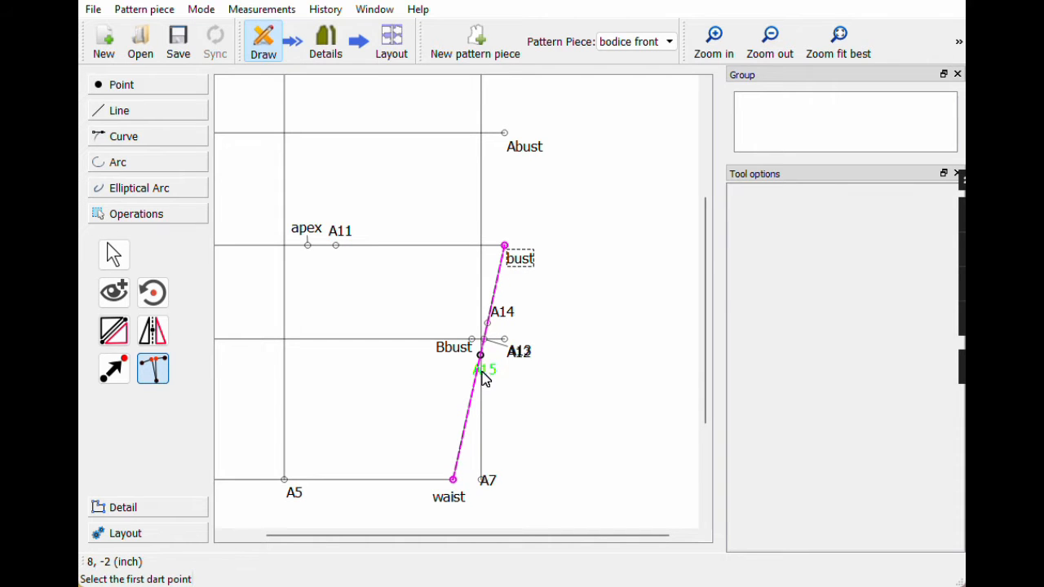
left_click(483, 375)
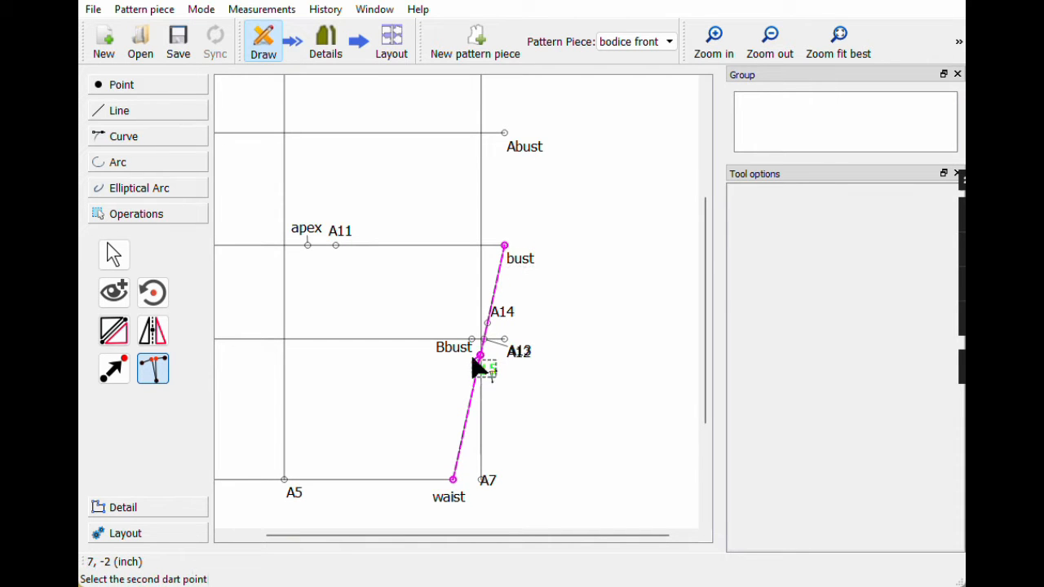
left_click(337, 241)
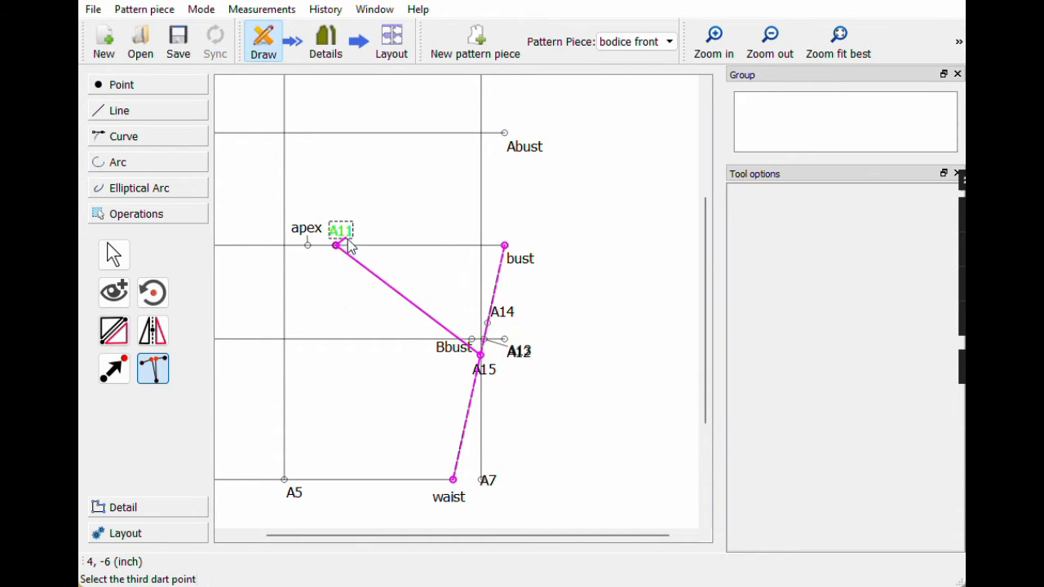
left_click(505, 318)
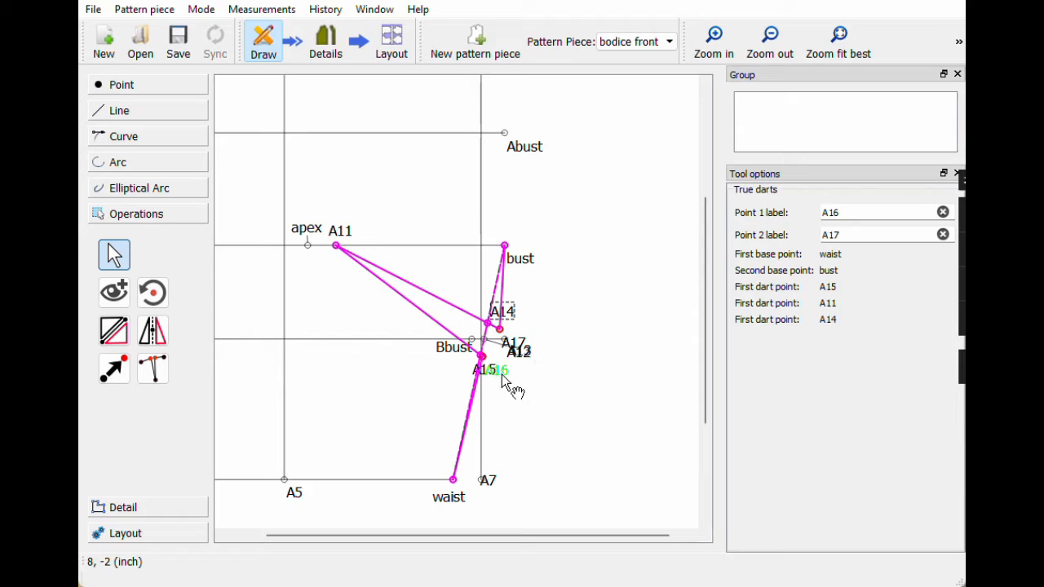
Step: Tidy the side dart labels, placing A17 just beside its point, A16 just below its point, and A14 and A15 over A12
left_click_drag(502, 374, 534, 407)
left_click_drag(519, 349, 561, 341)
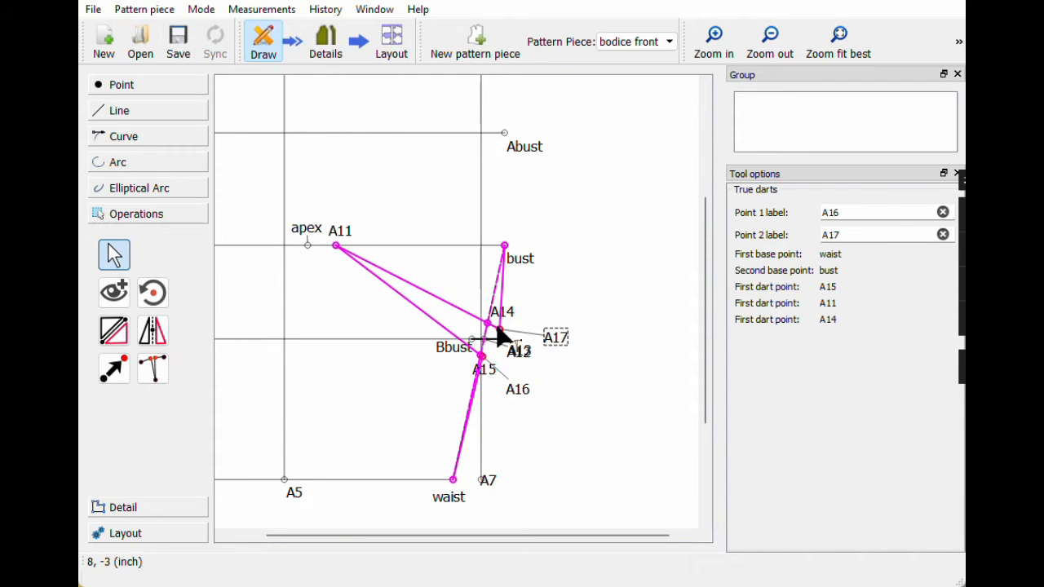
mouse_move(513, 323)
left_mouse_down()
mouse_move(529, 360)
mouse_move(485, 371)
mouse_move(522, 358)
mouse_move(547, 330)
mouse_move(524, 330)
left_mouse_up()
left_click_drag(520, 396, 494, 375)
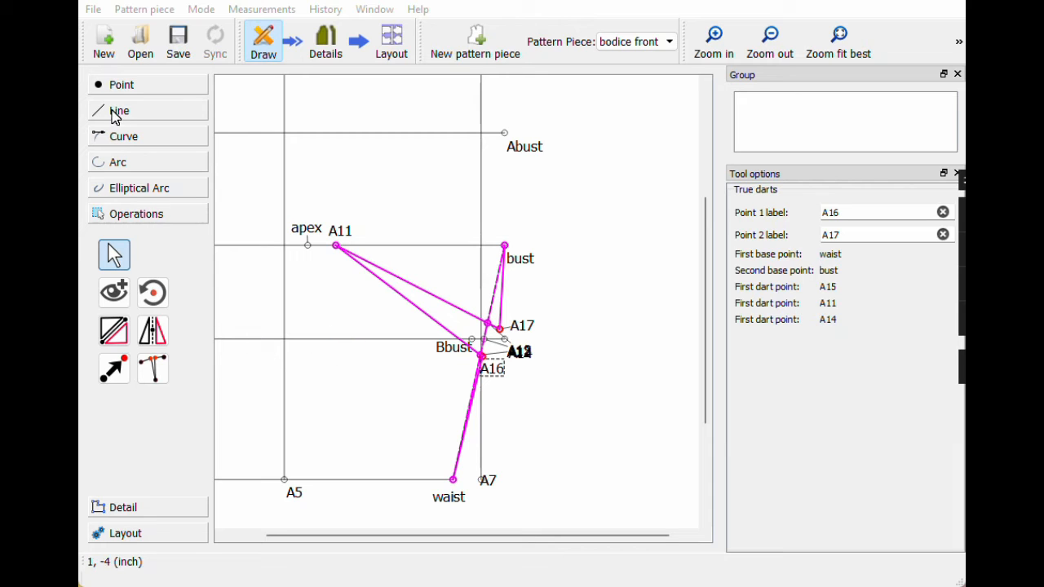
Step: Draw lines between points from bust to A17 and from waist to A16
left_click(114, 112)
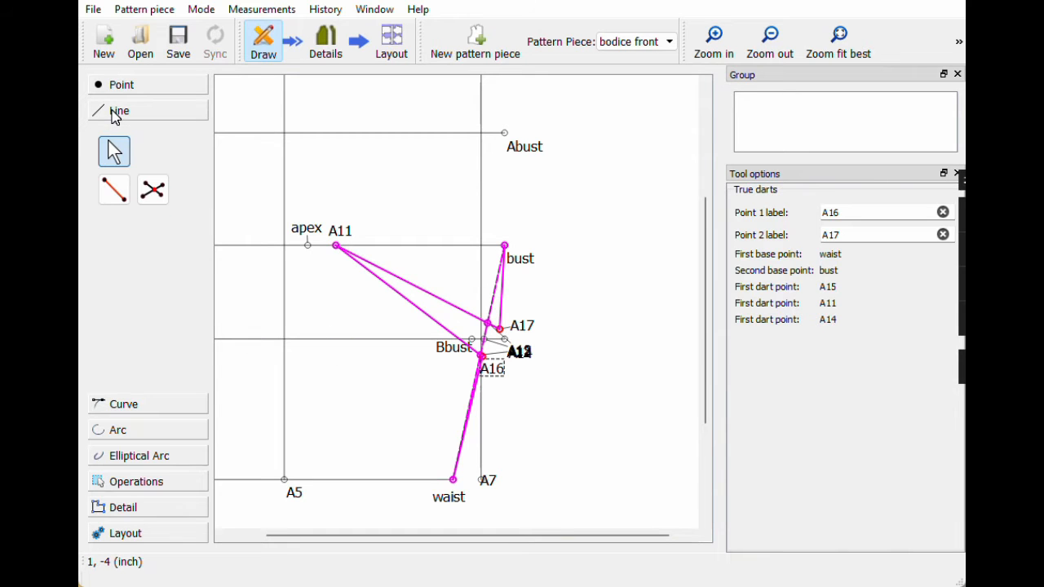
left_click(115, 195)
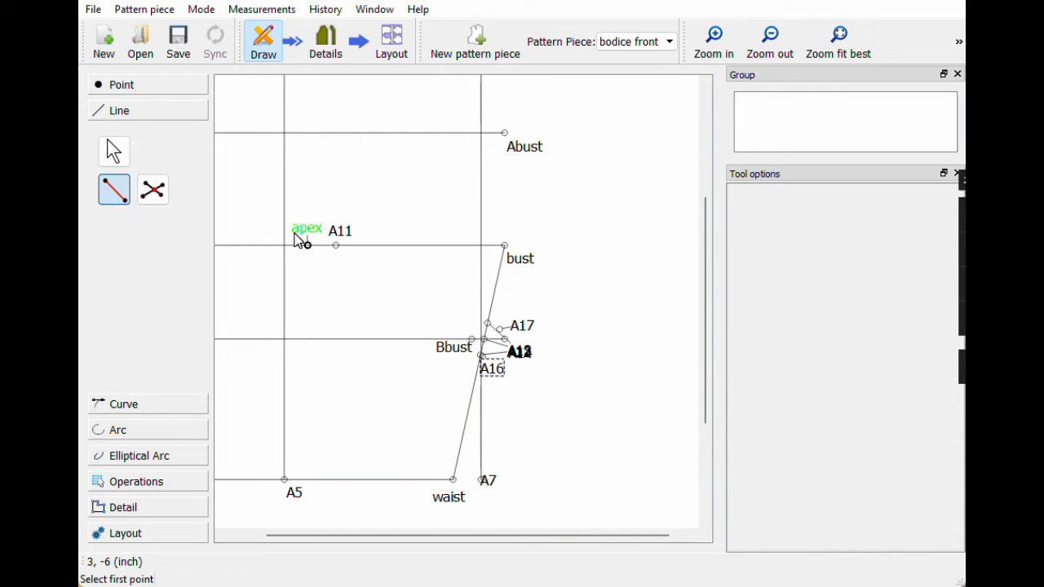
left_click(518, 261)
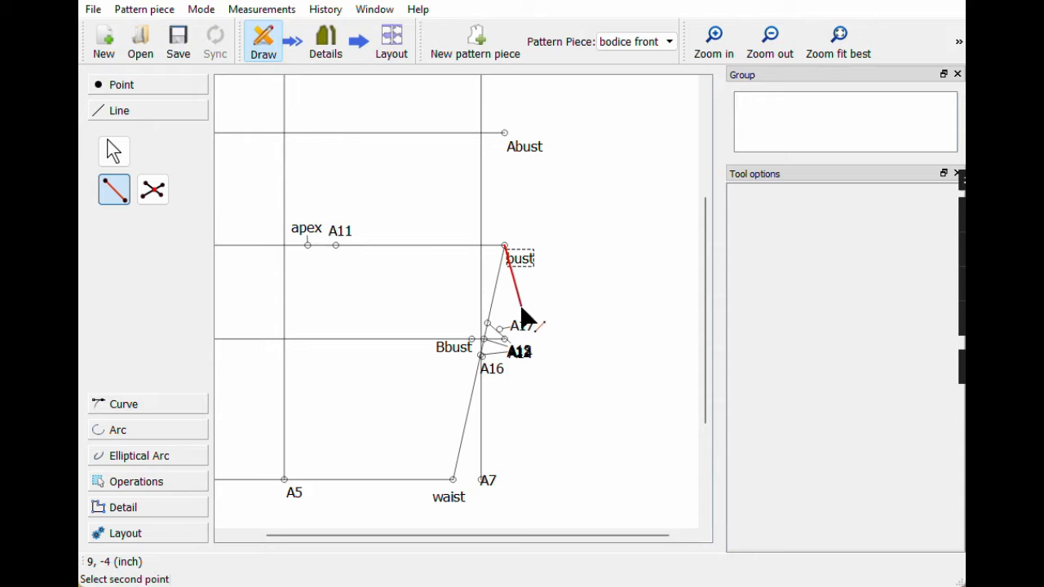
left_click(522, 327)
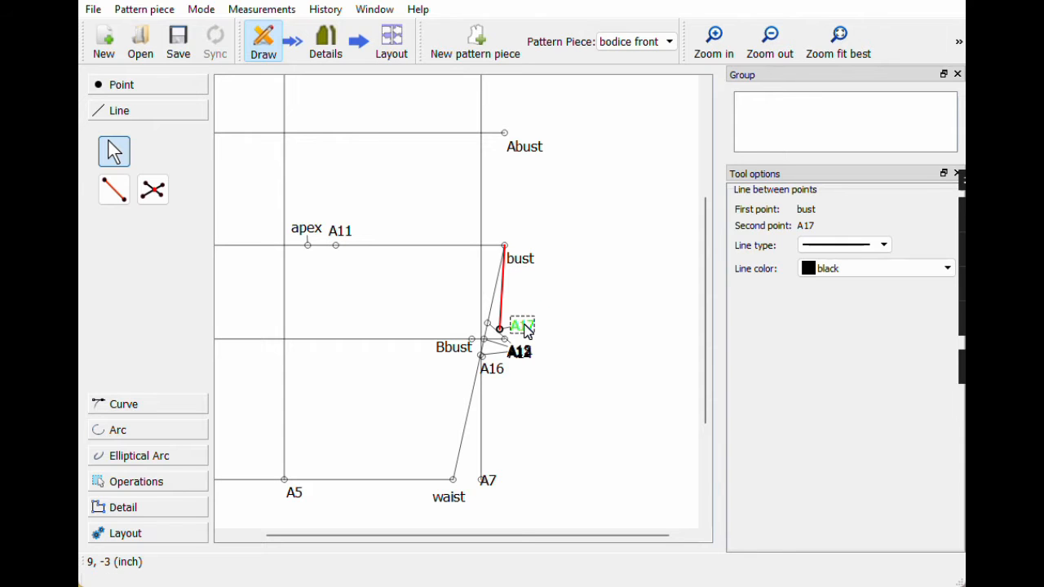
left_click(114, 192)
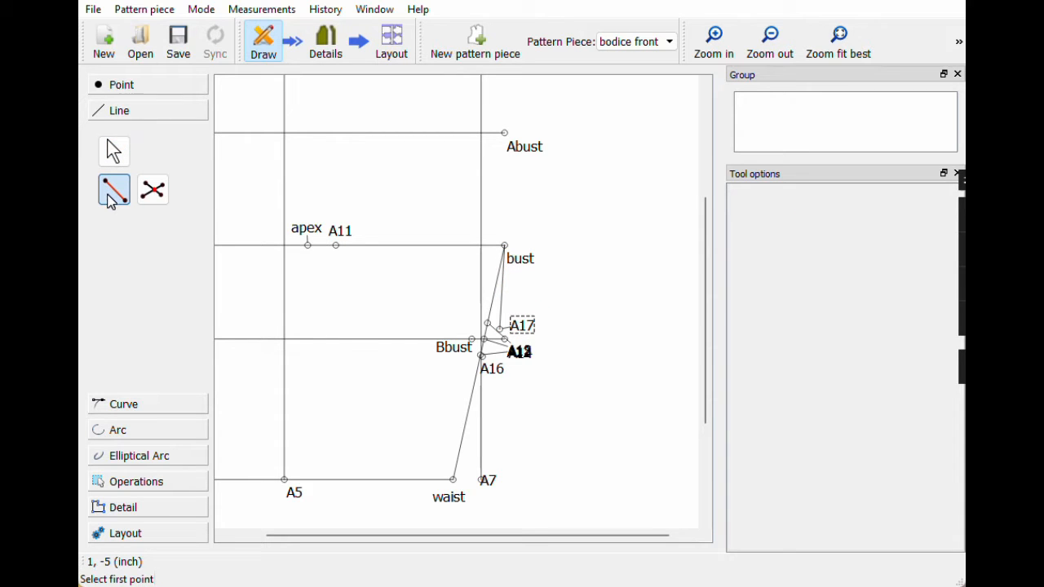
left_click(454, 501)
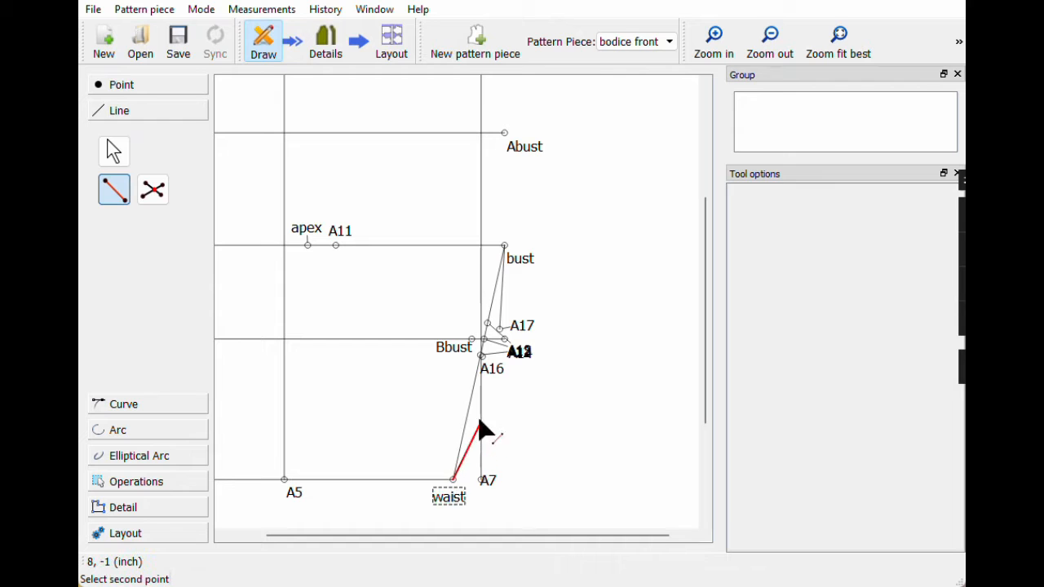
left_click(492, 370)
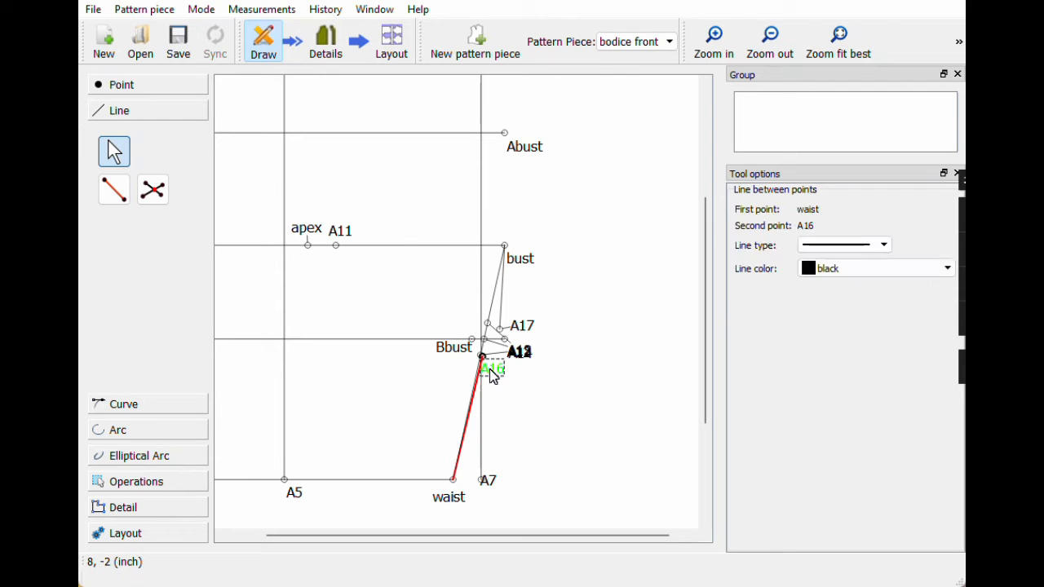
Step: Draw the two side dart legs as lines from A11 to A17 and from A11 to A16
left_click(114, 191)
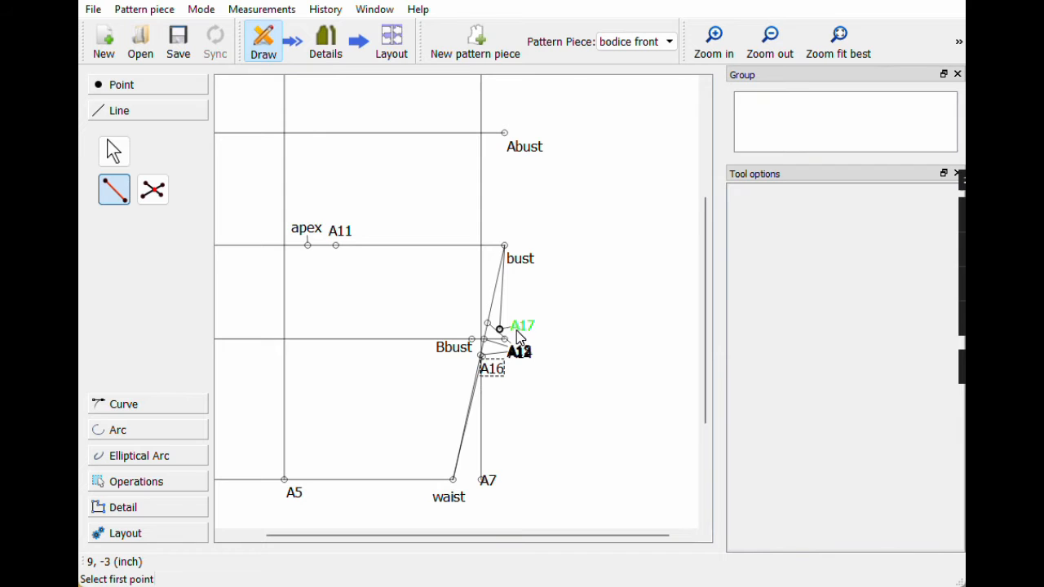
left_click(339, 240)
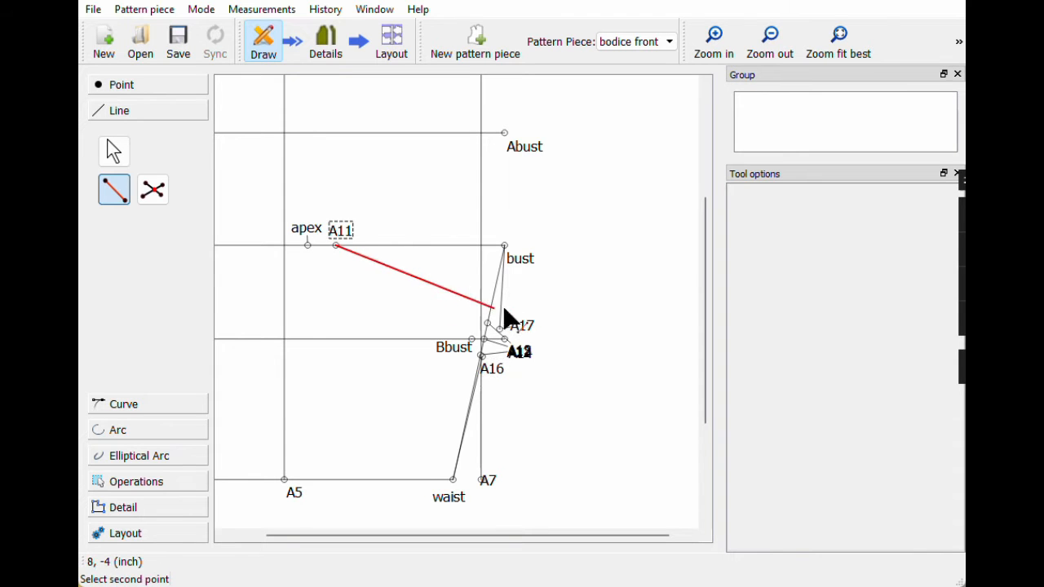
left_click(514, 326)
left_click(120, 202)
left_click(336, 241)
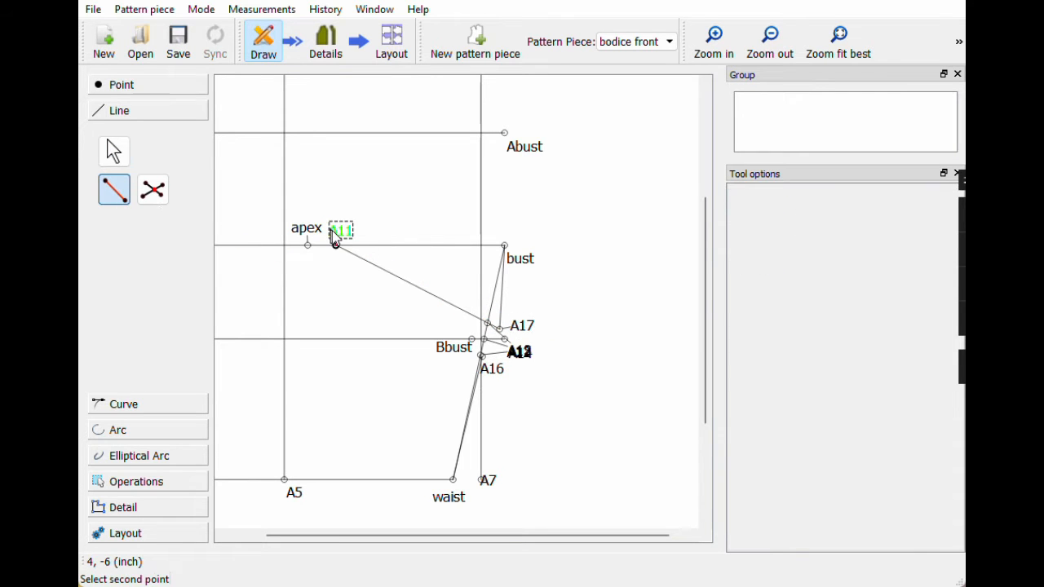
left_click(494, 377)
left_click(611, 416)
left_click(522, 328)
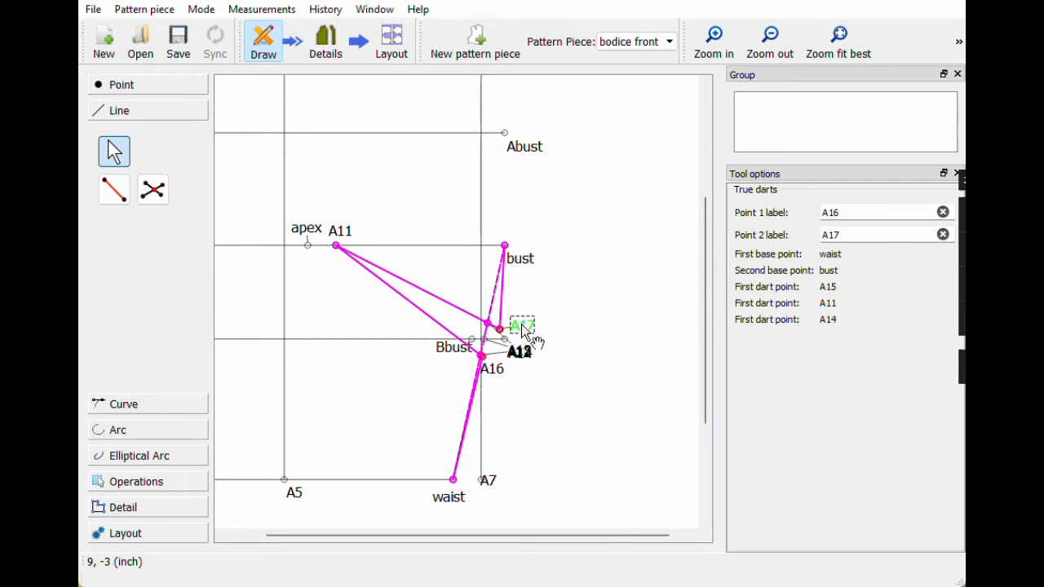
left_click(590, 381)
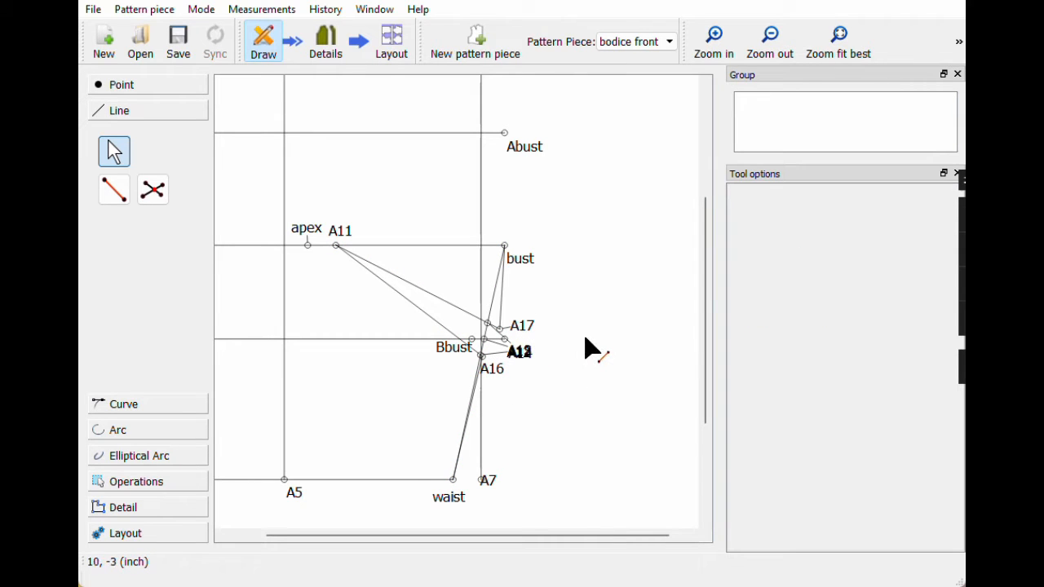
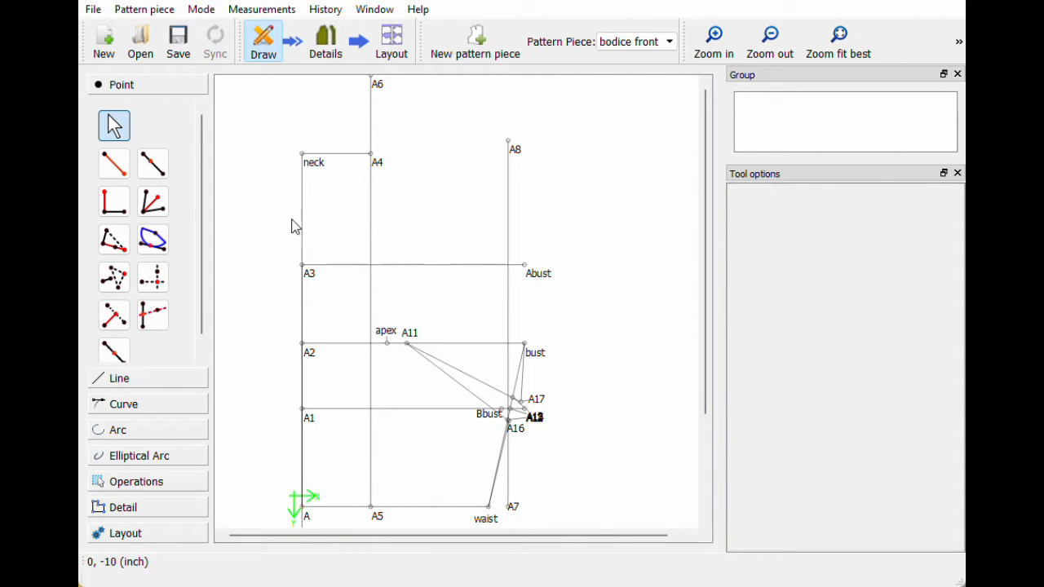
Step: Start a point at distance and angle from bust with the angle set to 90°
left_click(115, 166)
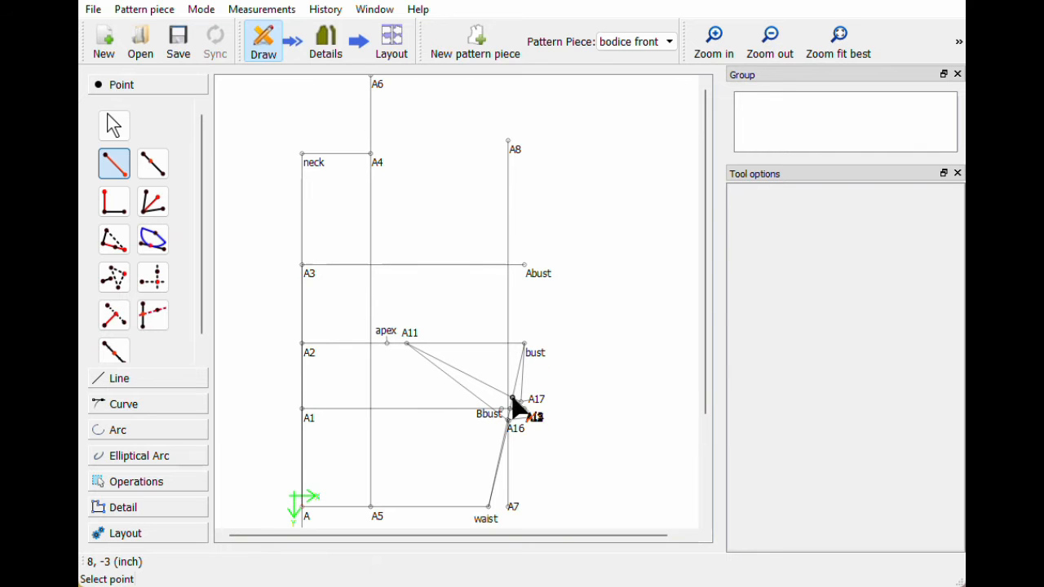
left_click(528, 348)
left_click(528, 235)
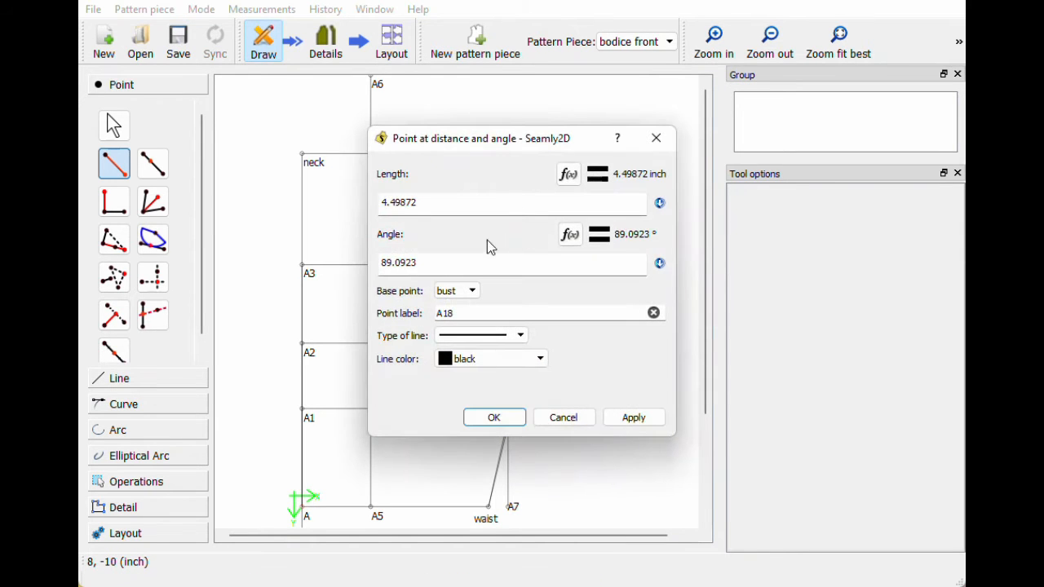
type("90")
left_click_drag(420, 149, 621, 176)
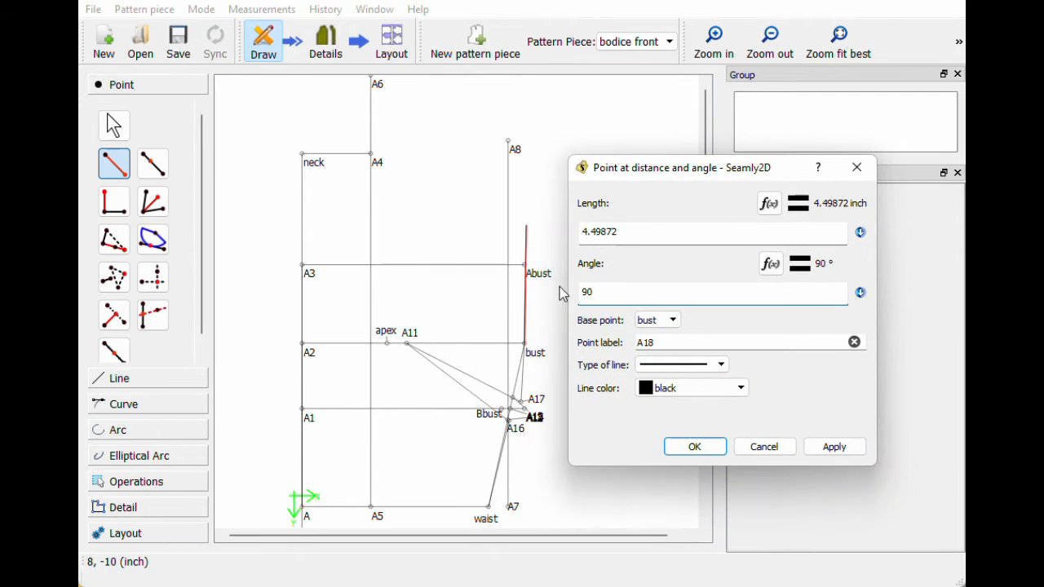
Step: Replace the new point's length formula with the measurement armpit_to_waist_side, filtering the measurements by "side"
left_click(769, 203)
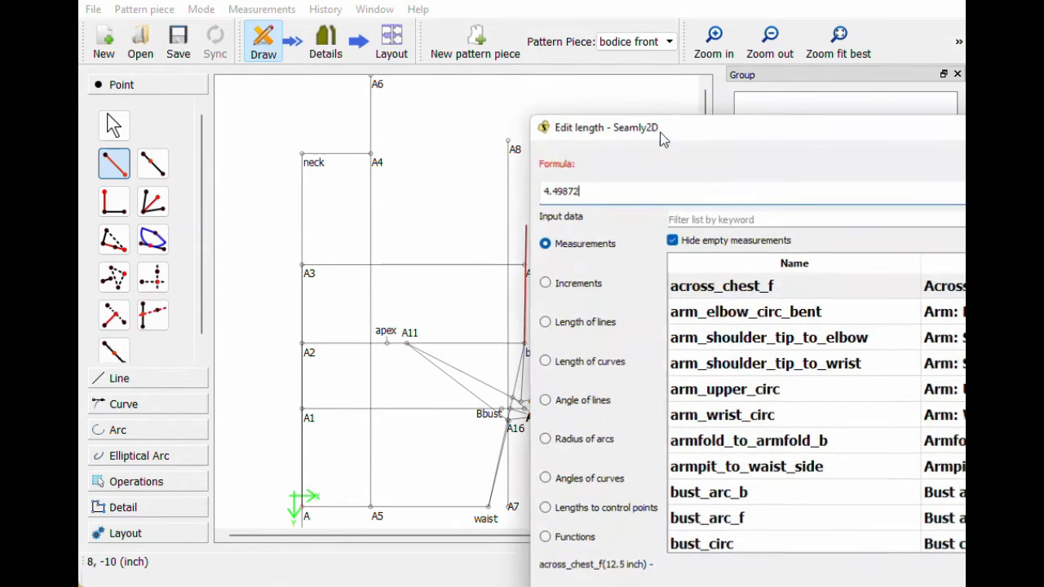
mouse_move(659, 135)
left_mouse_down()
mouse_move(674, 115)
mouse_move(661, 135)
left_mouse_up()
key("BackSpace")
key("BackSpace")
key("BackSpace")
key("BackSpace")
key("BackSpace")
key("BackSpace")
key("BackSpace")
left_click(700, 195)
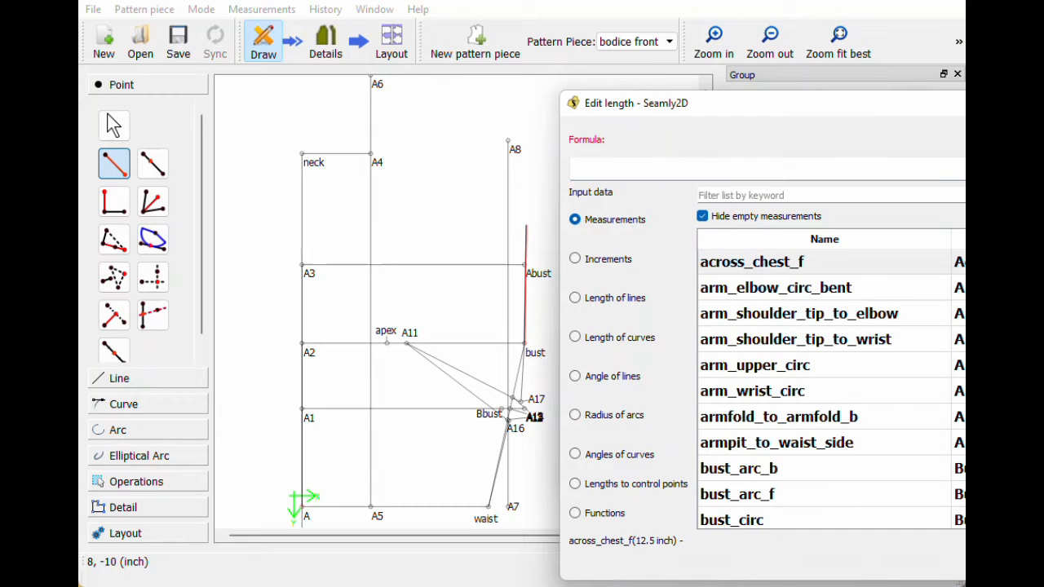
type("side")
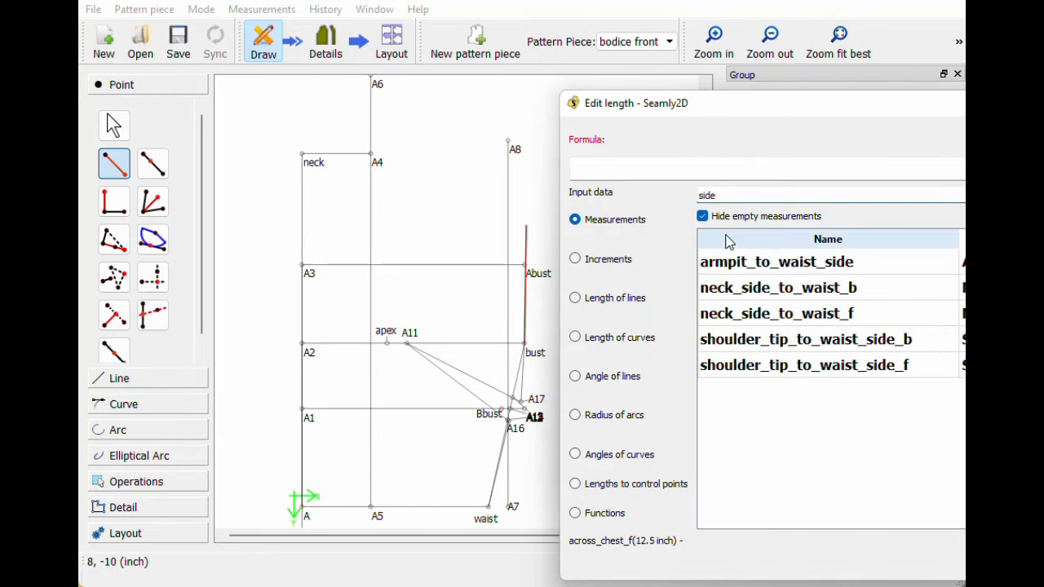
double_click(735, 273)
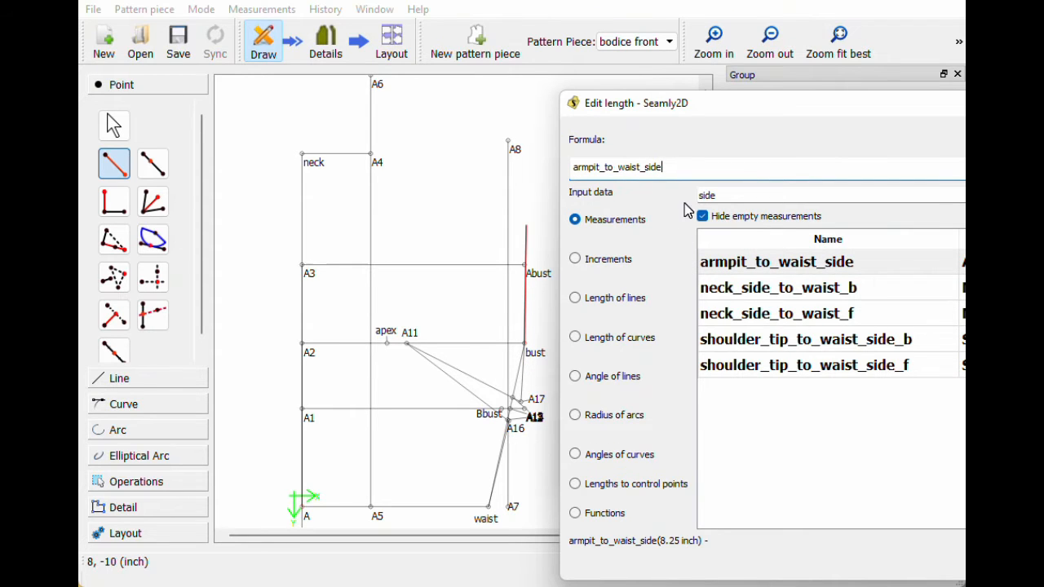
Step: Subtract Line_bust_A17 from the length formula after armpit_to_waist_side, filtering the line lengths by "a17"
left_click(597, 299)
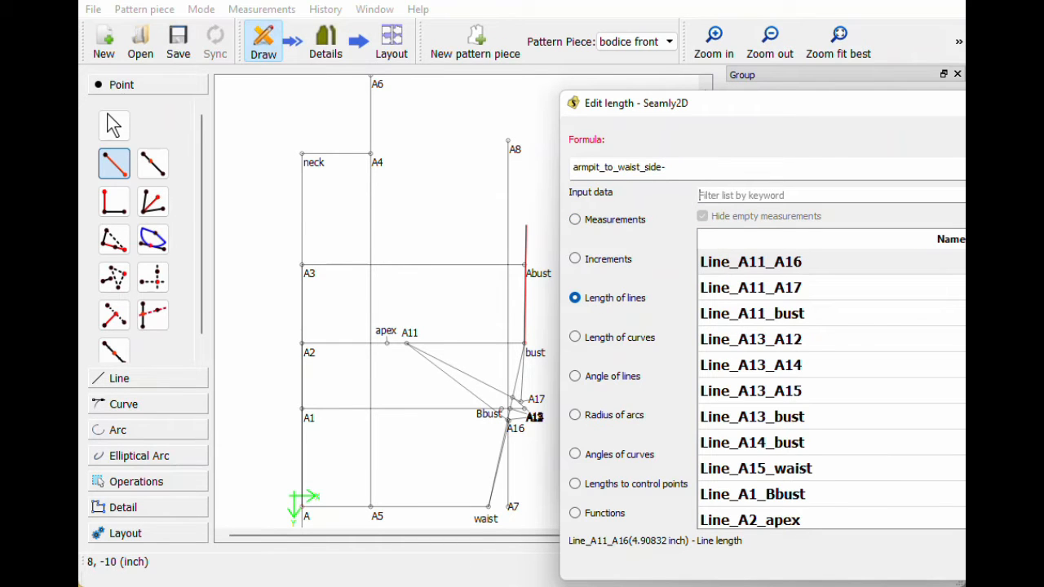
type("bust")
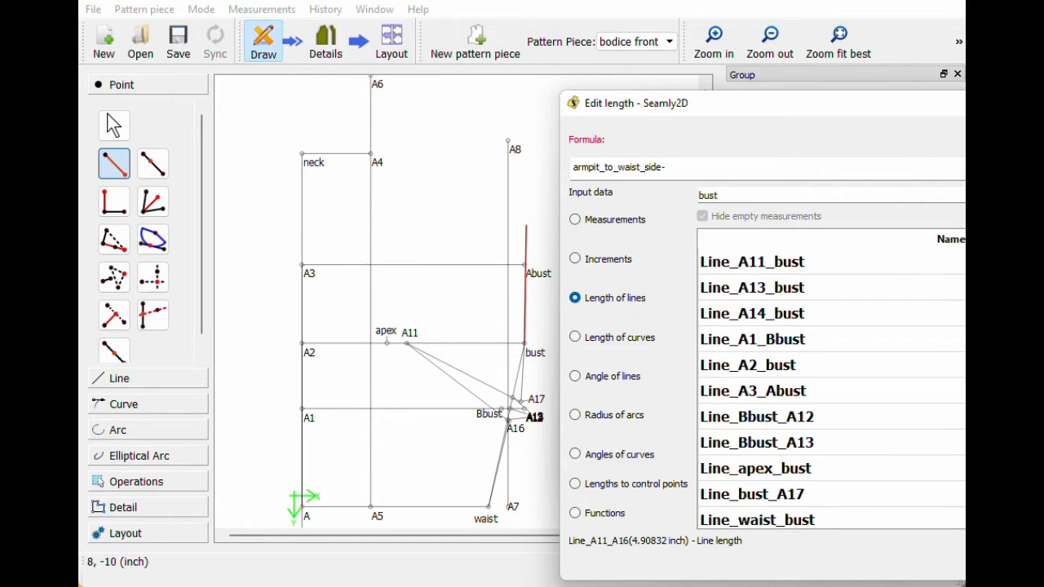
key("BackSpace")
key("BackSpace")
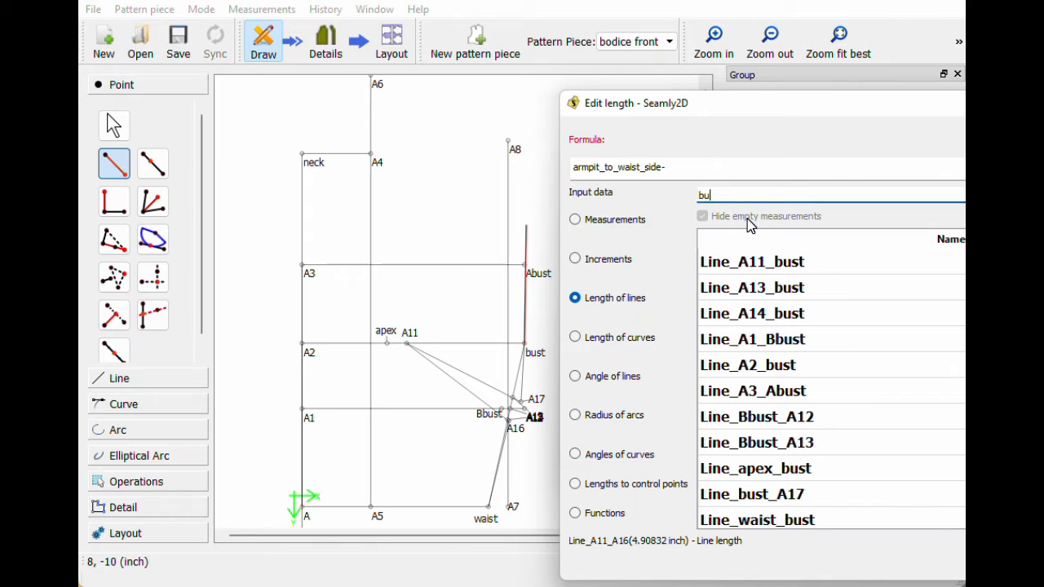
key("BackSpace")
key("BackSpace")
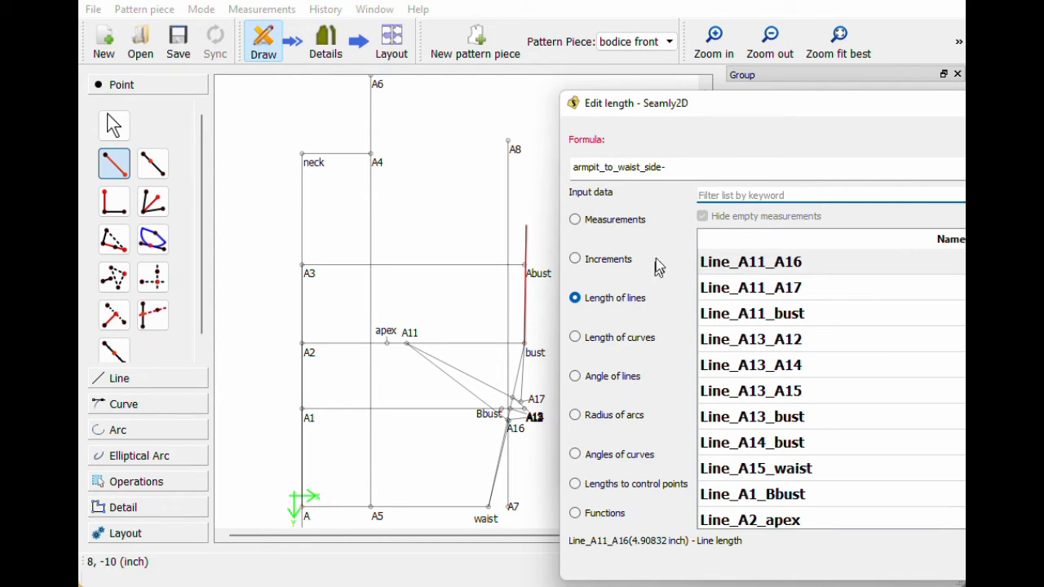
type("a17")
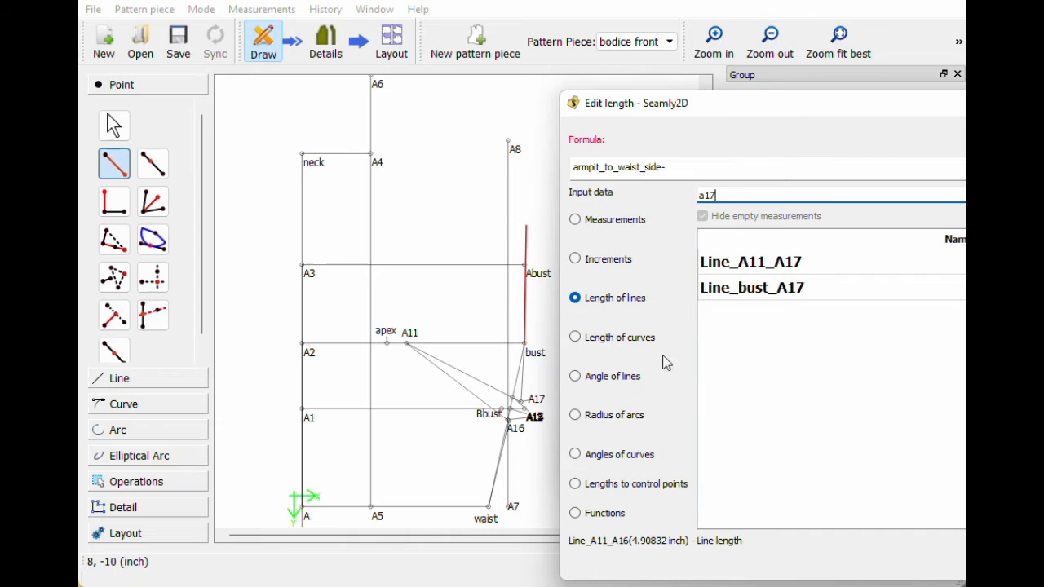
double_click(734, 287)
type("-")
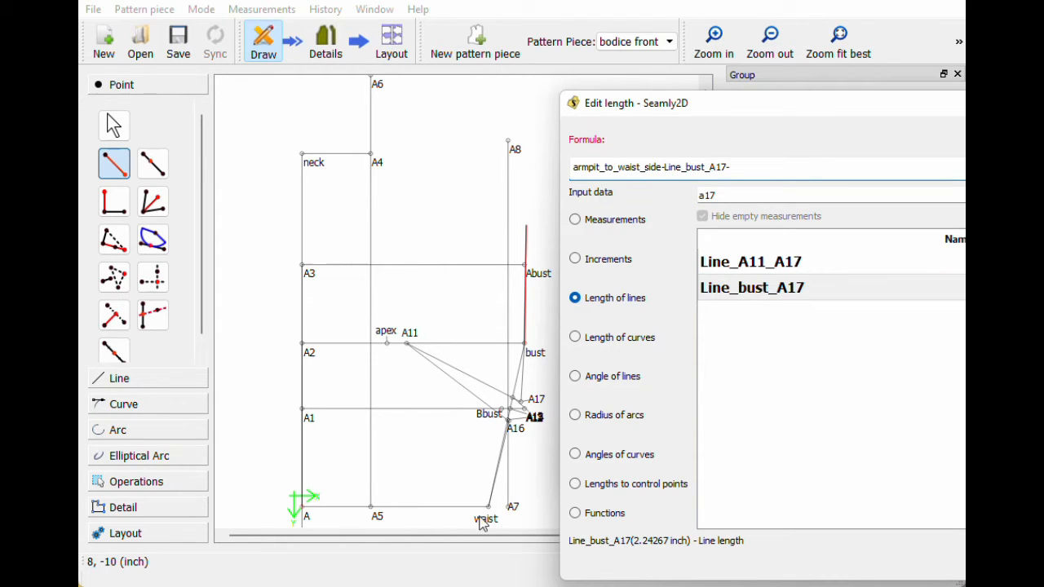
Step: Subtract Line_waist_A16 to complete the length formula and create the point above bust
left_click(736, 192)
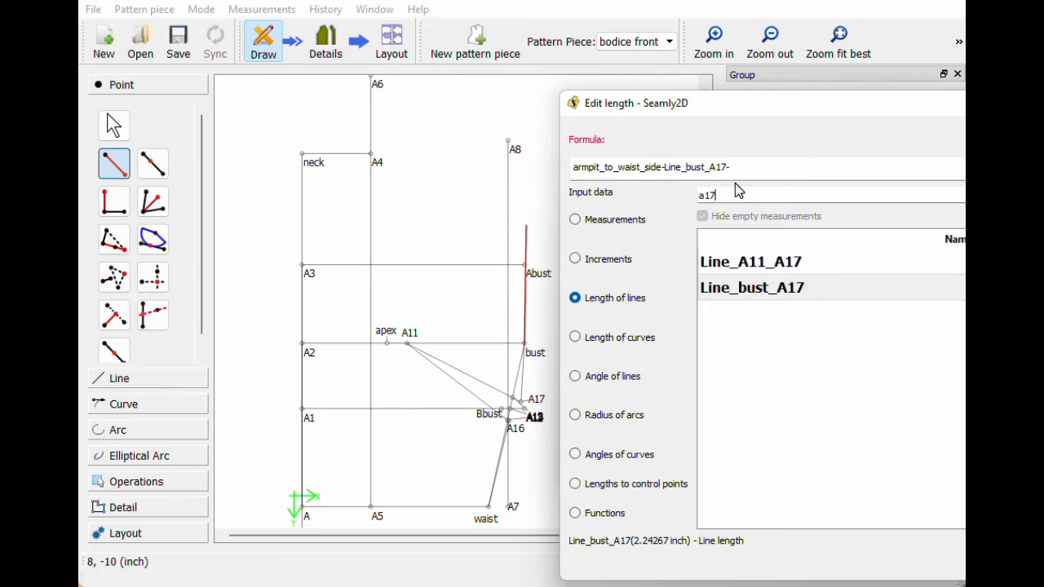
key("BackSpace")
type("6")
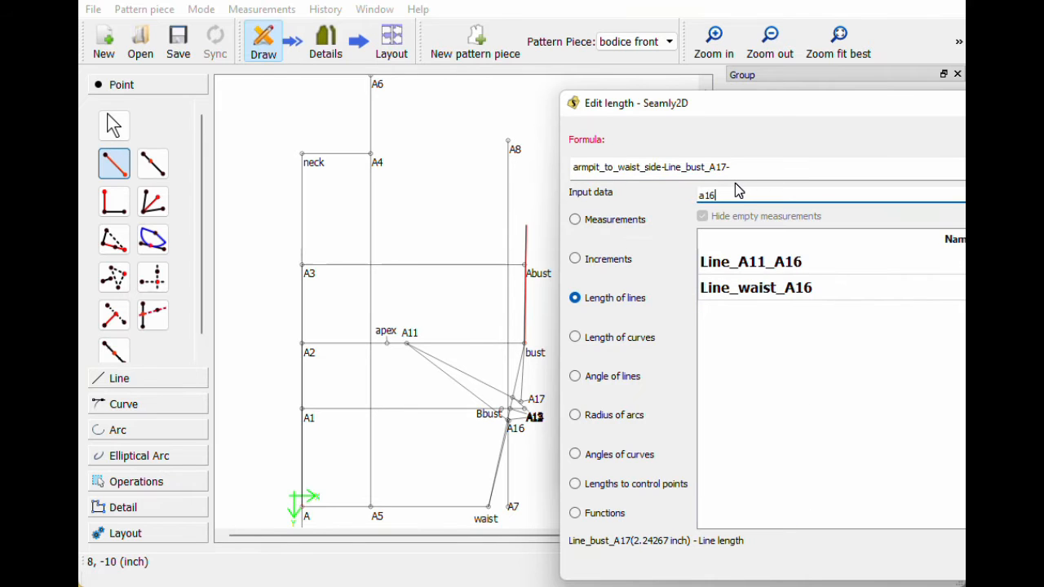
double_click(746, 292)
key("Return")
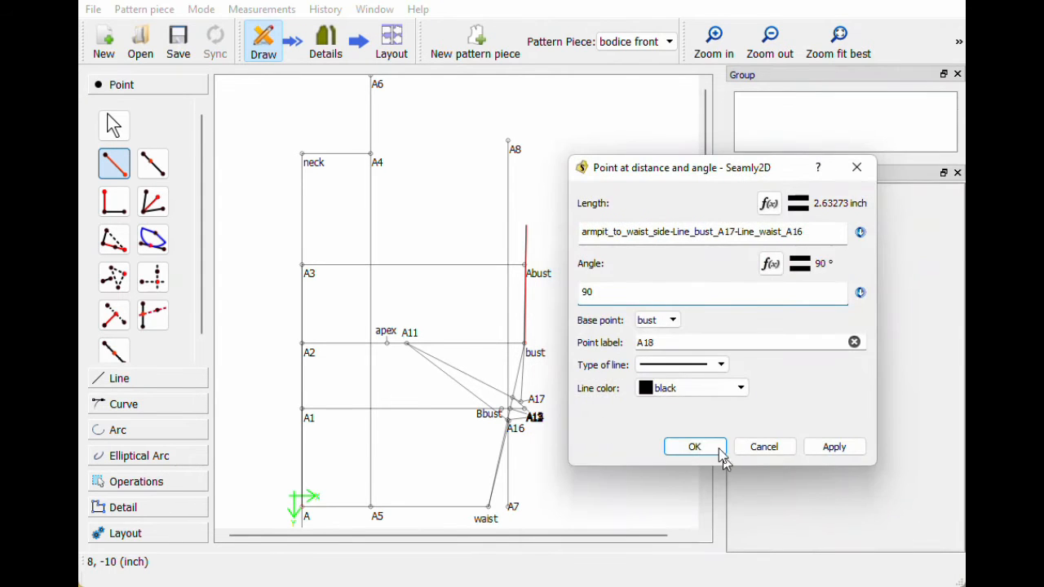
left_click(689, 446)
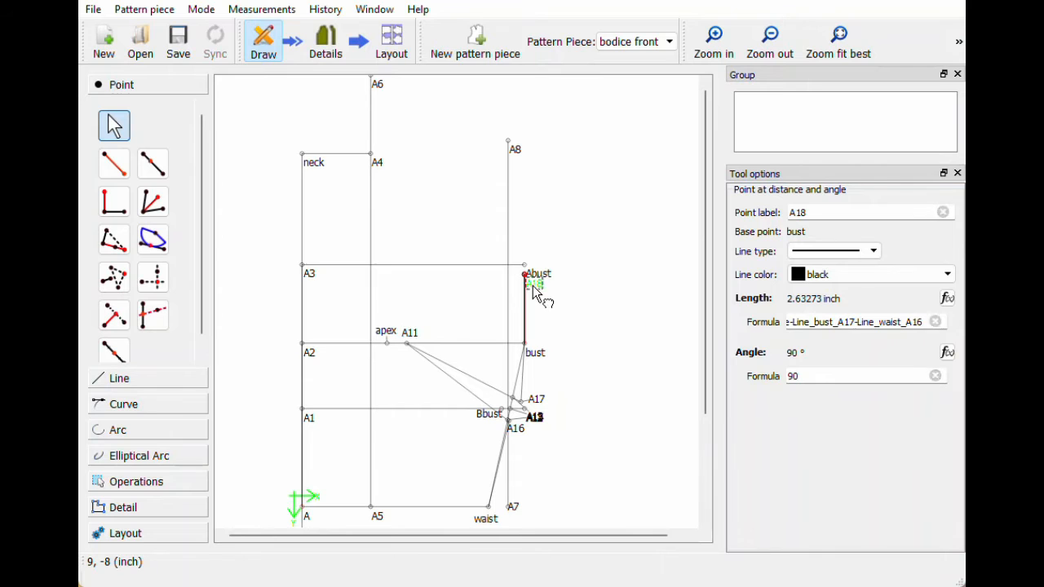
Step: Rename the new point above bust as armpit and separate its label from the Abust label
mouse_move(542, 274)
left_mouse_down()
mouse_move(541, 260)
mouse_move(549, 282)
mouse_move(539, 280)
left_mouse_up()
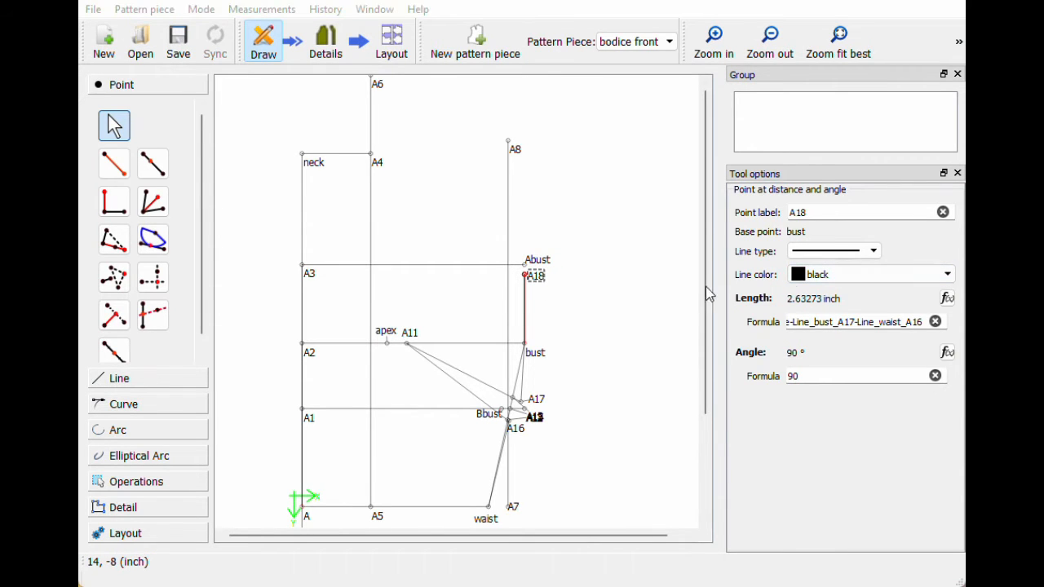
left_click(942, 213)
key("Return")
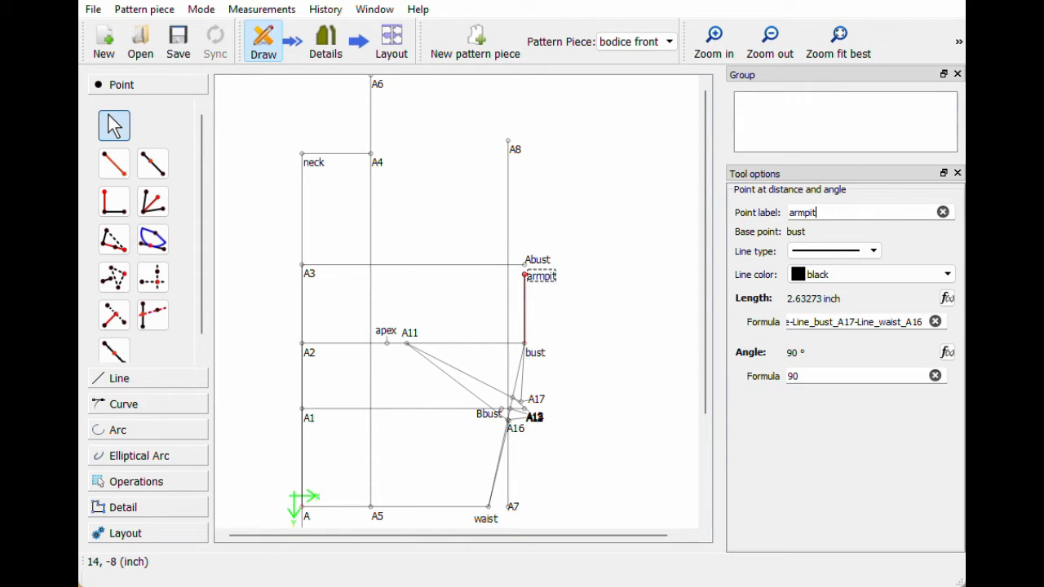
left_click_drag(548, 274, 564, 289)
left_click(617, 307)
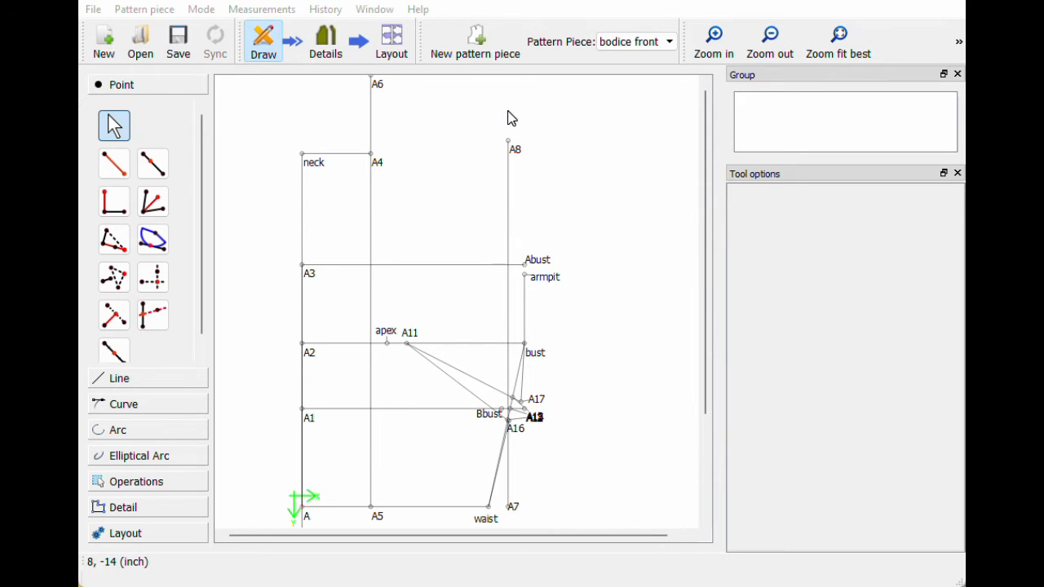
Step: Move the A17 label up slightly, away from the crowded labels at the side dart
left_click(517, 437)
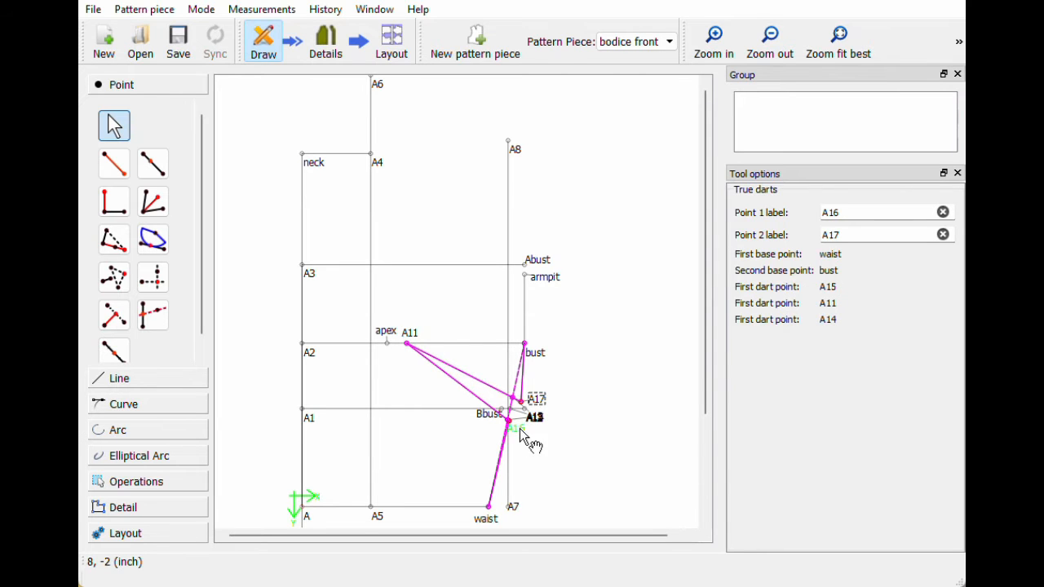
left_click(536, 404)
left_click_drag(538, 405, 541, 400)
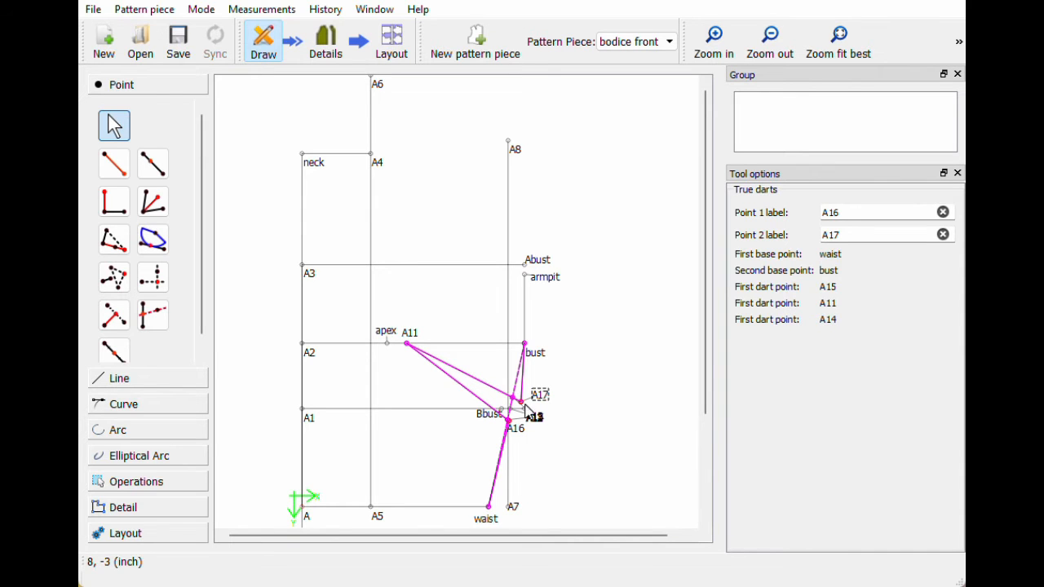
Step: Draw a line between points from A16 to A17 across the side dart opening
left_click(131, 382)
left_click(114, 189)
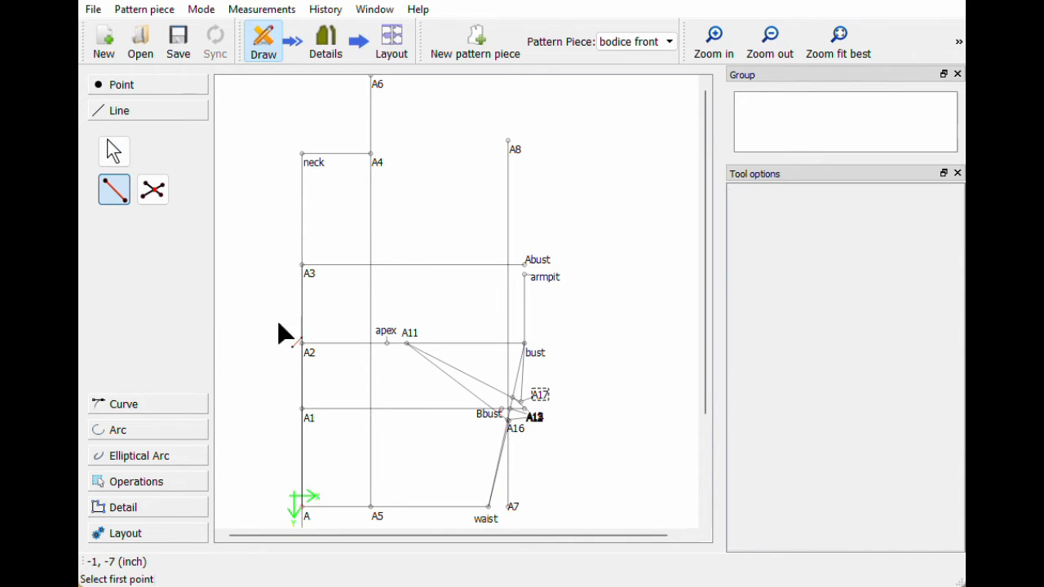
left_click(509, 420)
left_click(521, 400)
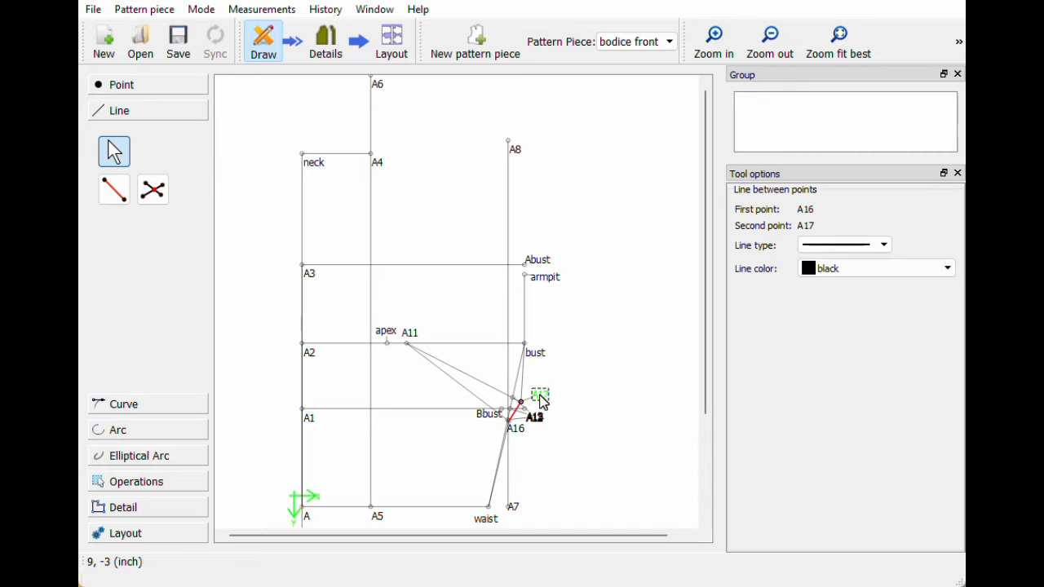
left_click(574, 411)
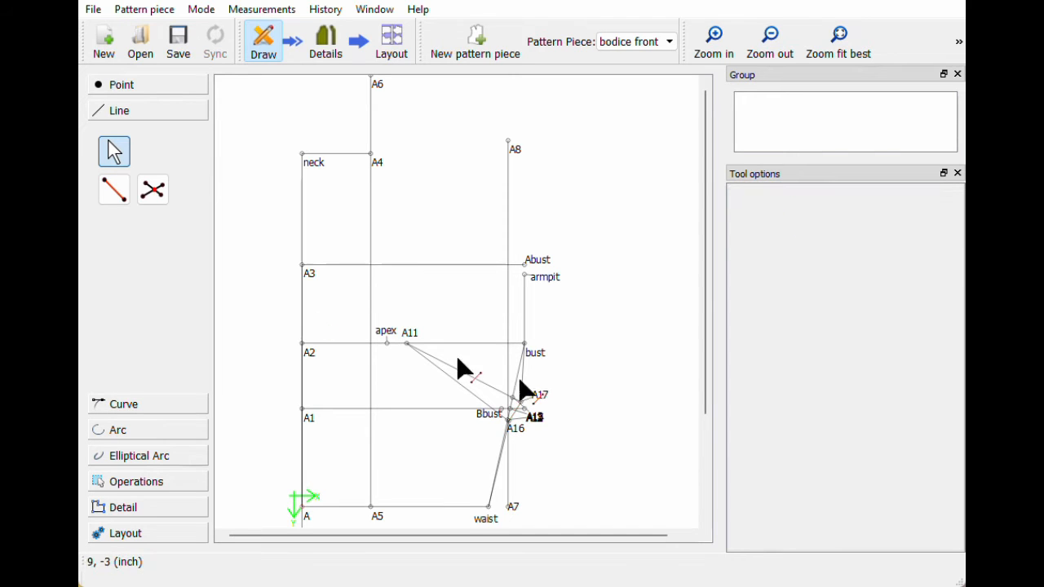
Step: Start a point at distance and angle from A8 with the angle set to 90°
left_click(114, 85)
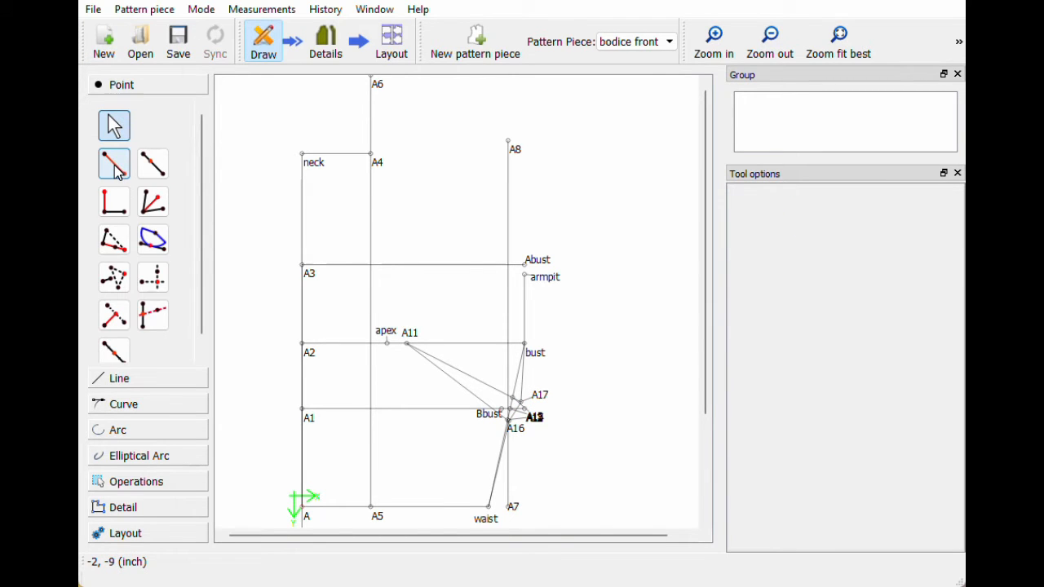
left_click(115, 165)
left_click(508, 142)
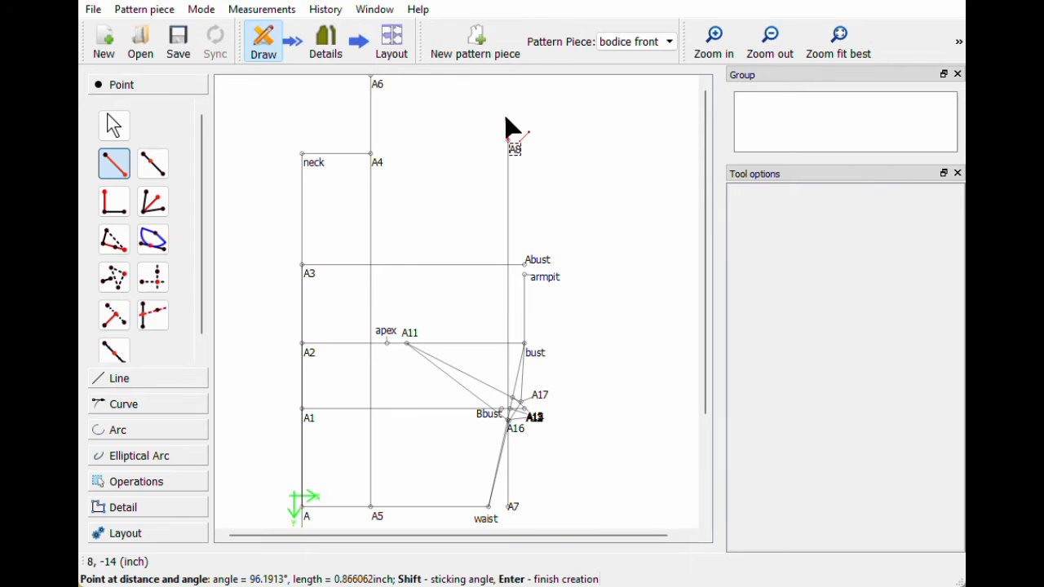
left_click(510, 122)
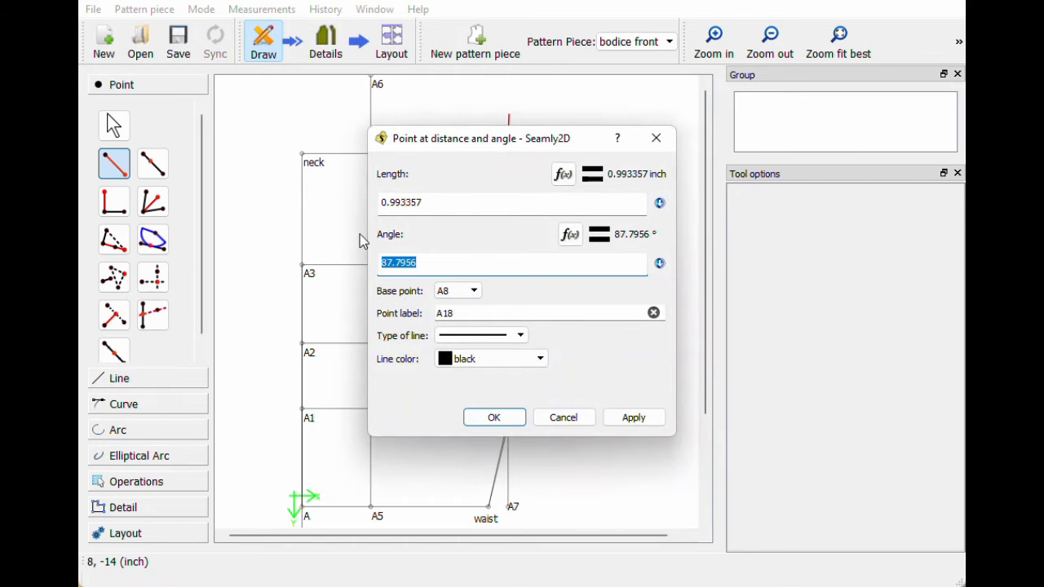
type("90")
left_click_drag(417, 145, 614, 130)
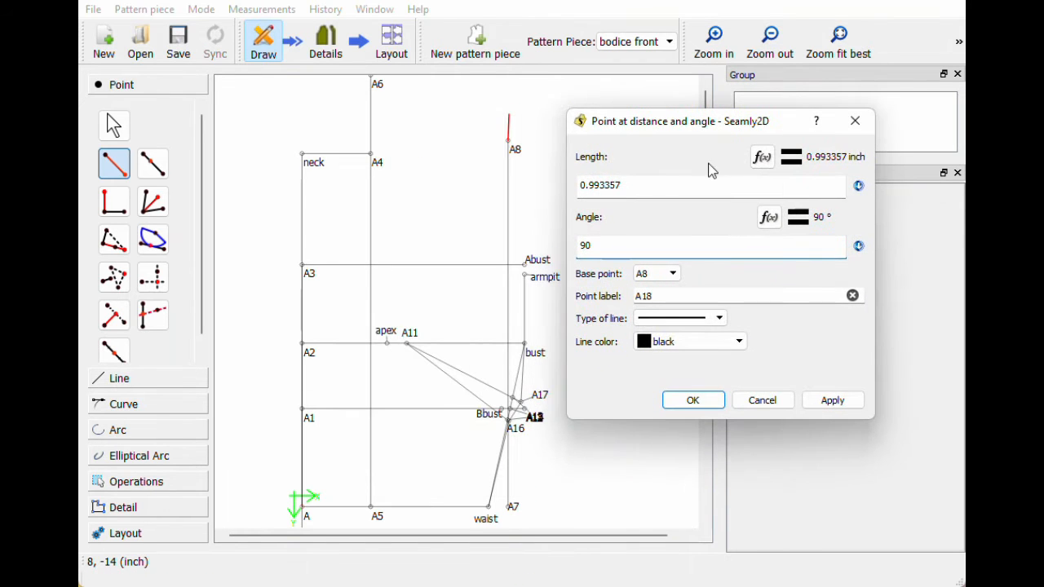
Step: Set the new point's length formula to Line_A16_A17, filtering the line lengths by "a16", and create the point above A8
left_click(762, 157)
left_click_drag(610, 87, 659, 84)
left_click(646, 276)
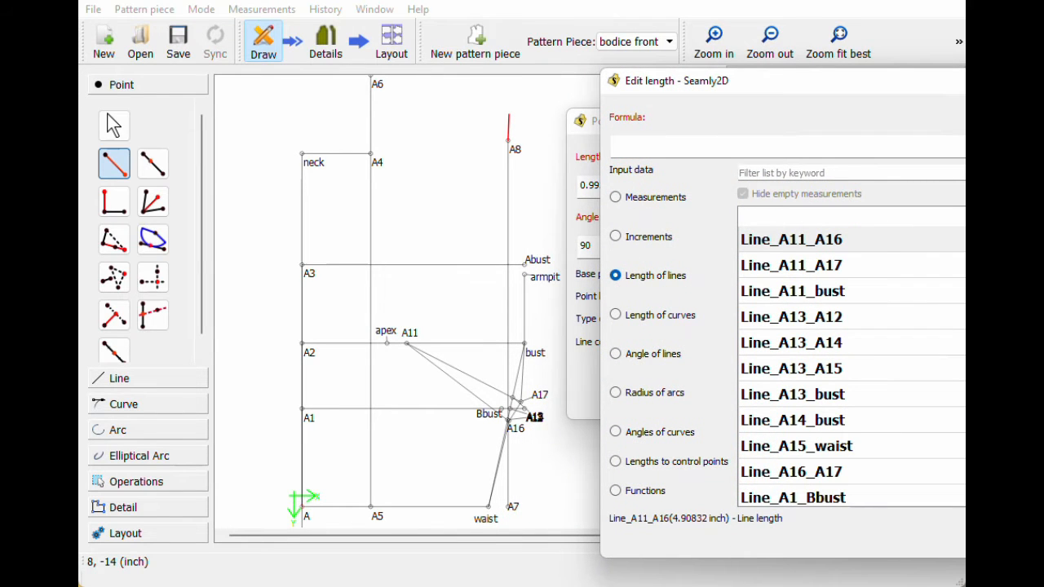
type("a16")
double_click(779, 265)
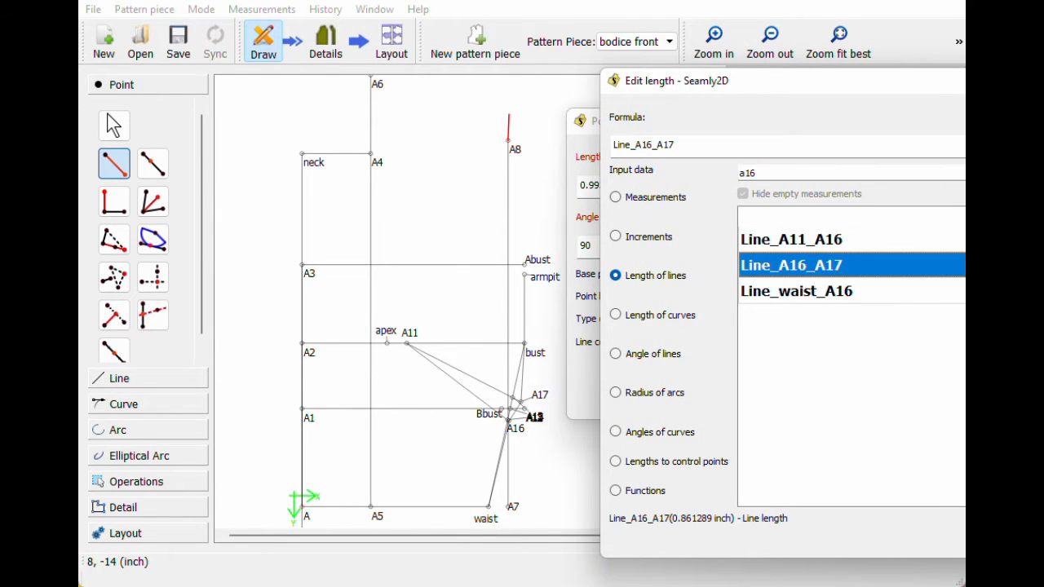
key("Return")
left_click(693, 400)
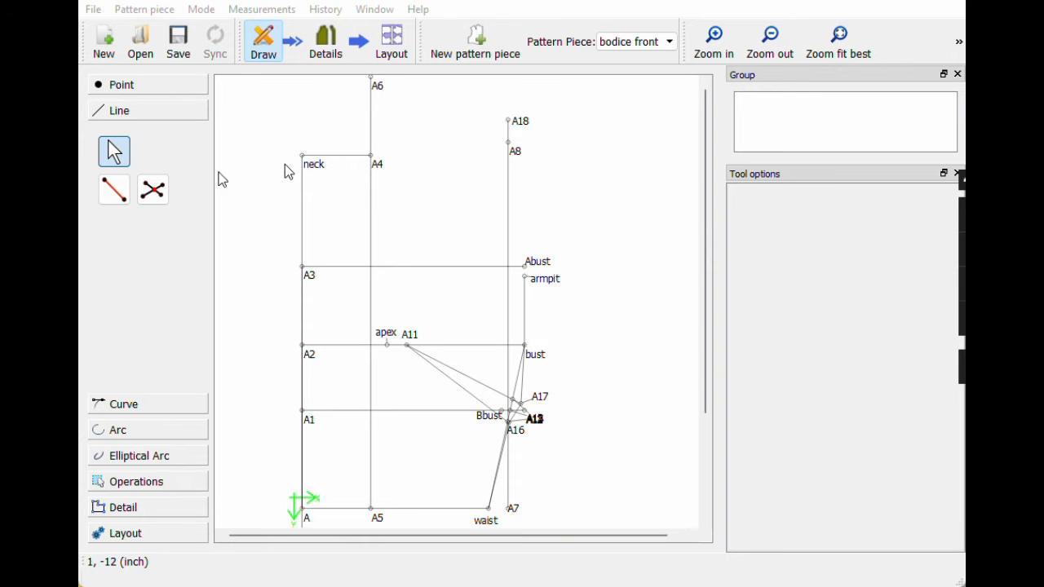
Step: Draw a line between points from A6 to A18 for the shoulder slope
left_click(113, 192)
left_click(377, 88)
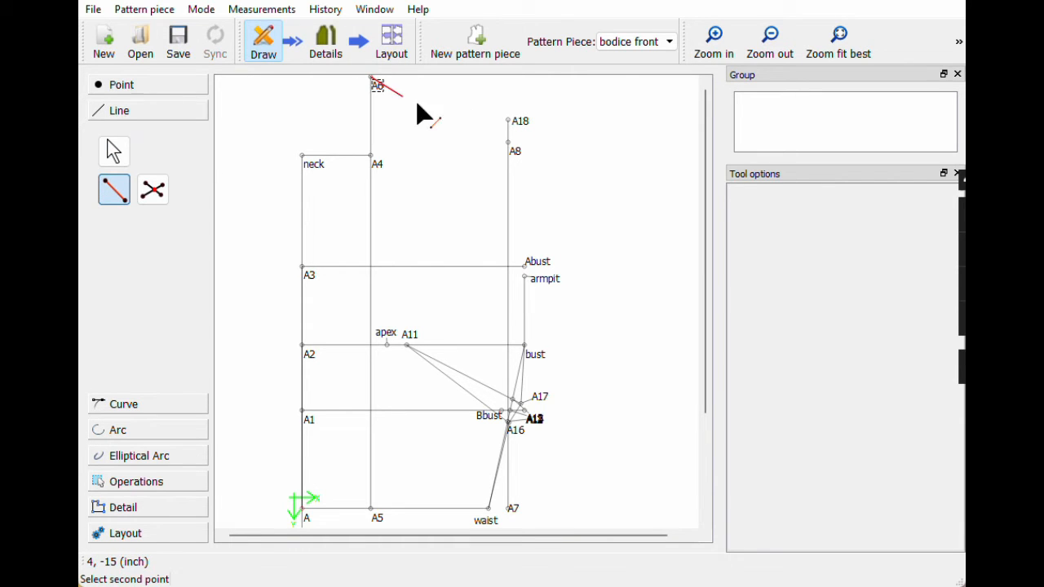
left_click(517, 122)
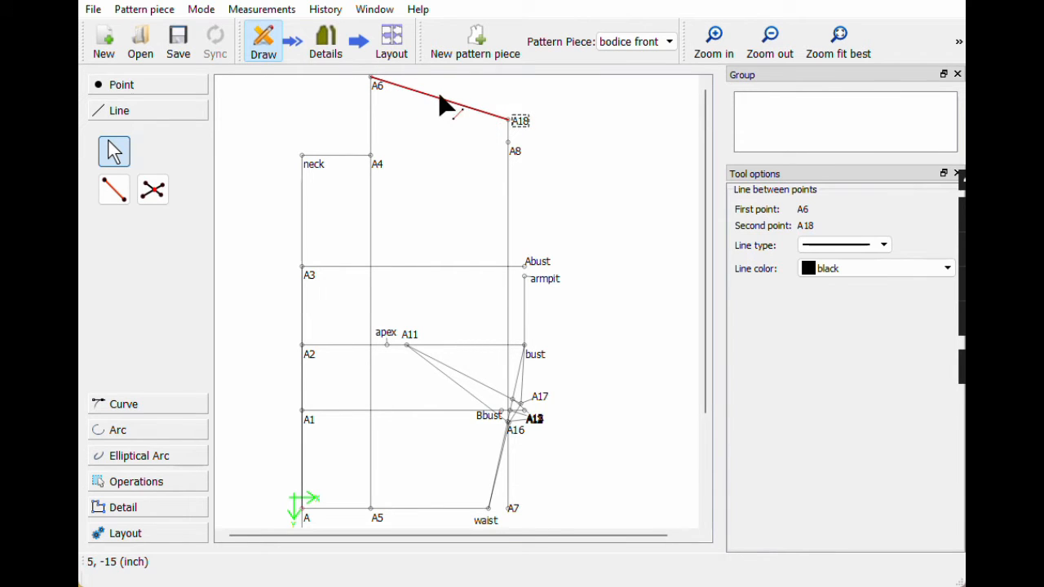
Step: Place a point along the line from A6 to A18 at distance shoulder_length and move the A18 and A19 labels apart
left_click(137, 87)
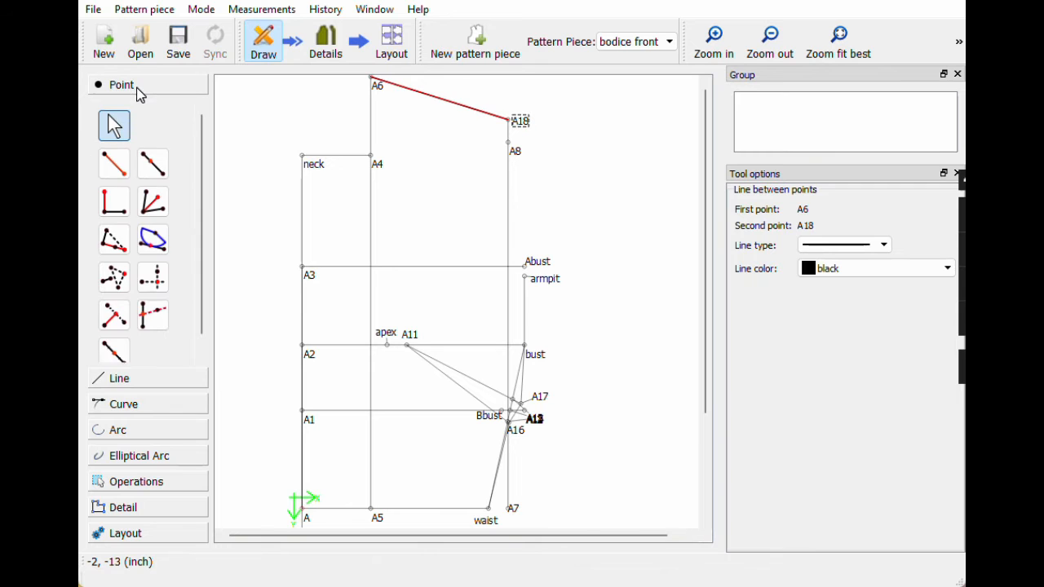
left_click(153, 164)
left_click(374, 86)
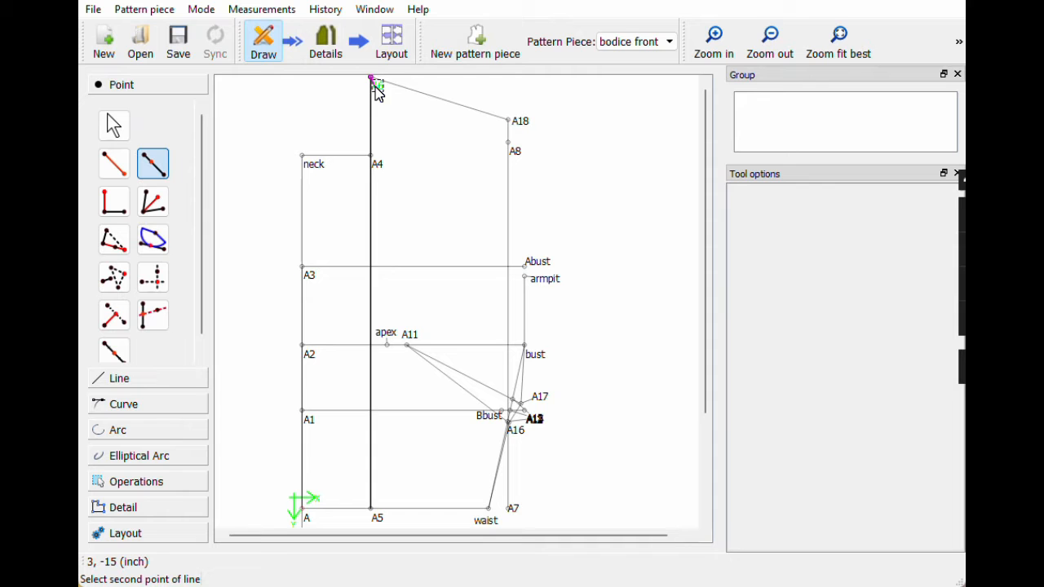
left_click(508, 120)
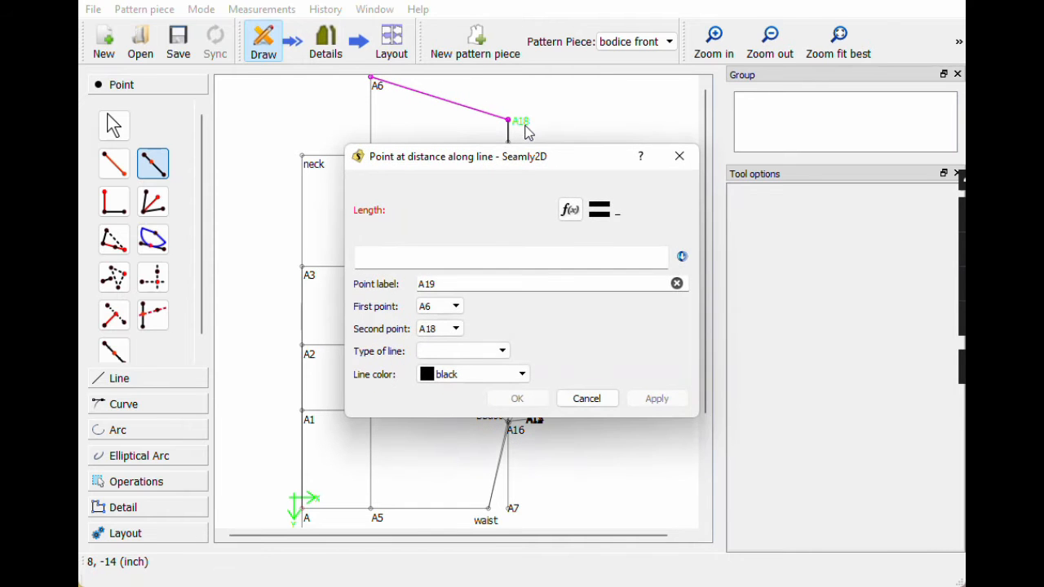
left_click(569, 211)
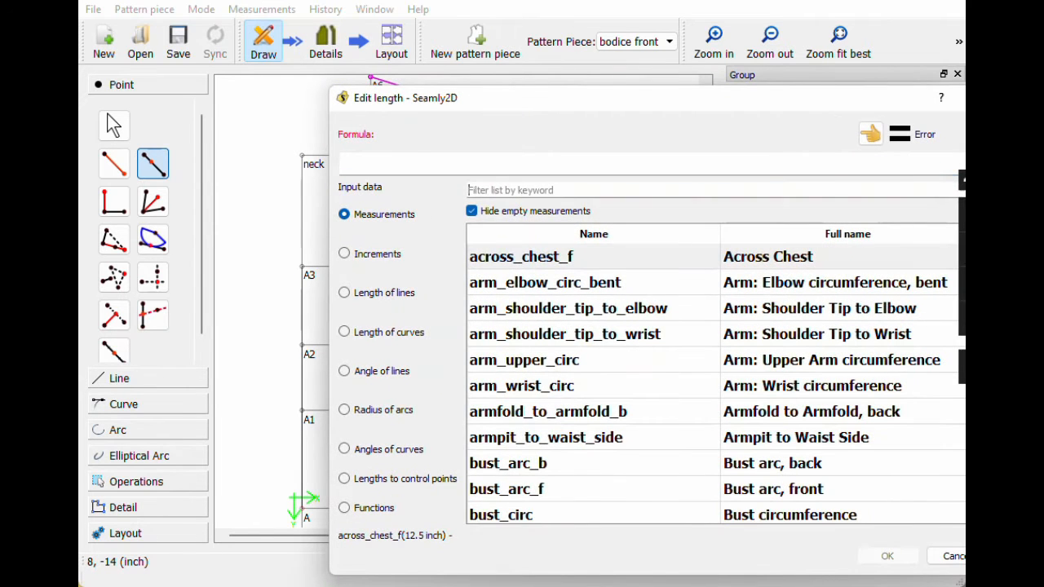
type("should")
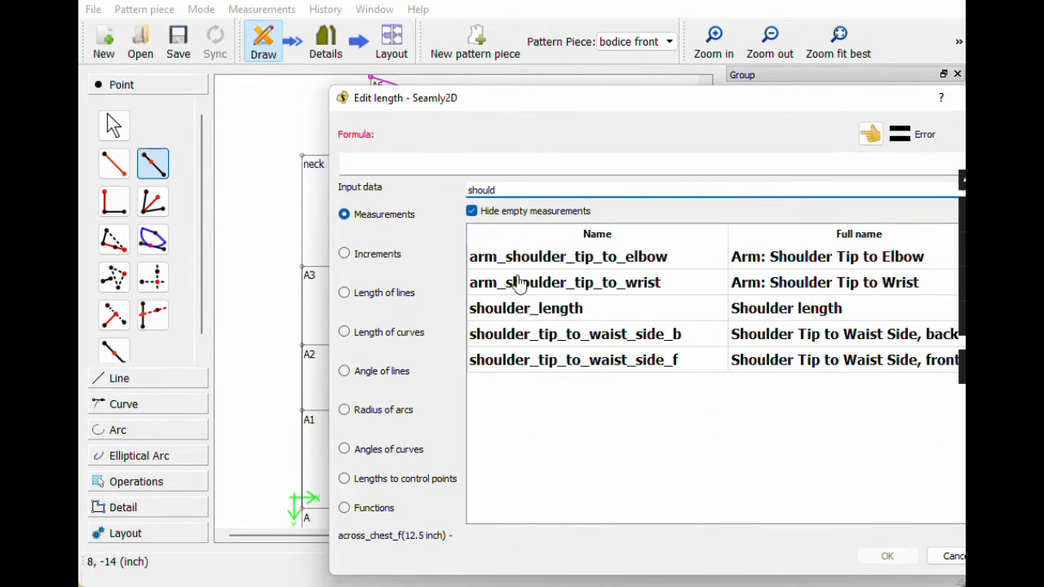
double_click(522, 312)
left_click(868, 556)
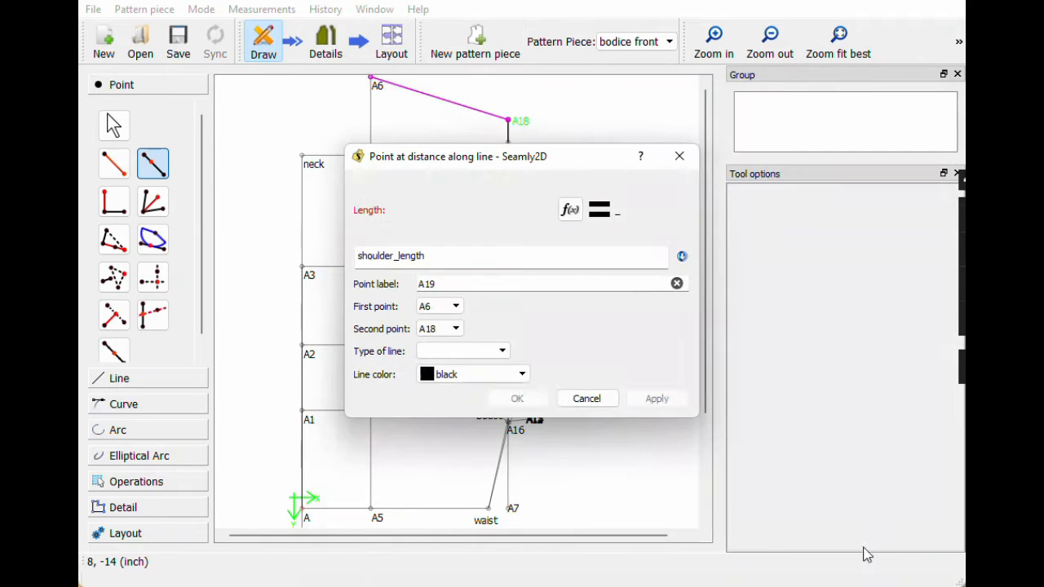
left_click(518, 400)
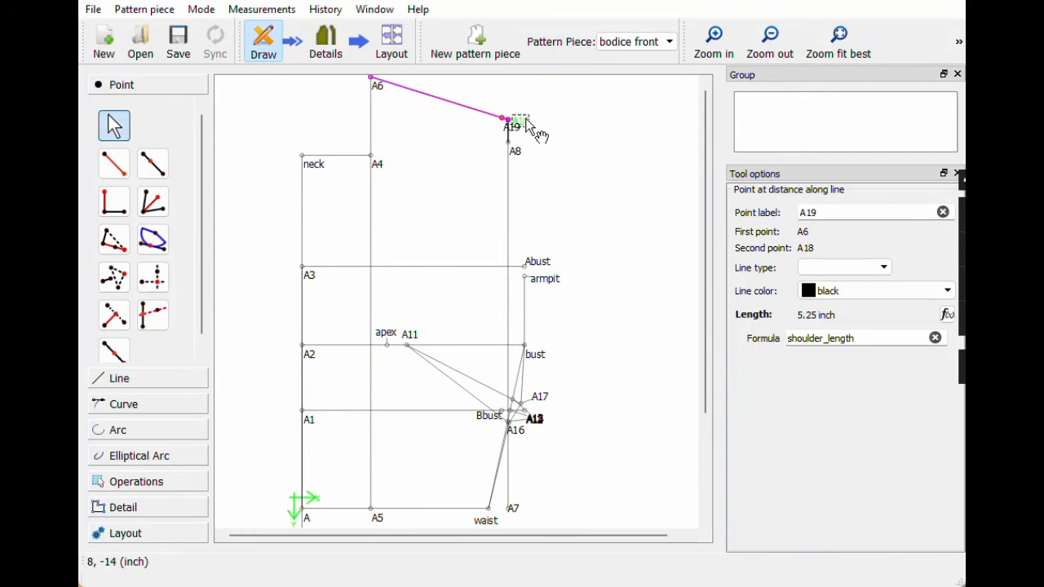
left_click(510, 124)
mouse_move(510, 126)
left_mouse_down()
mouse_move(500, 103)
mouse_move(525, 122)
left_mouse_up()
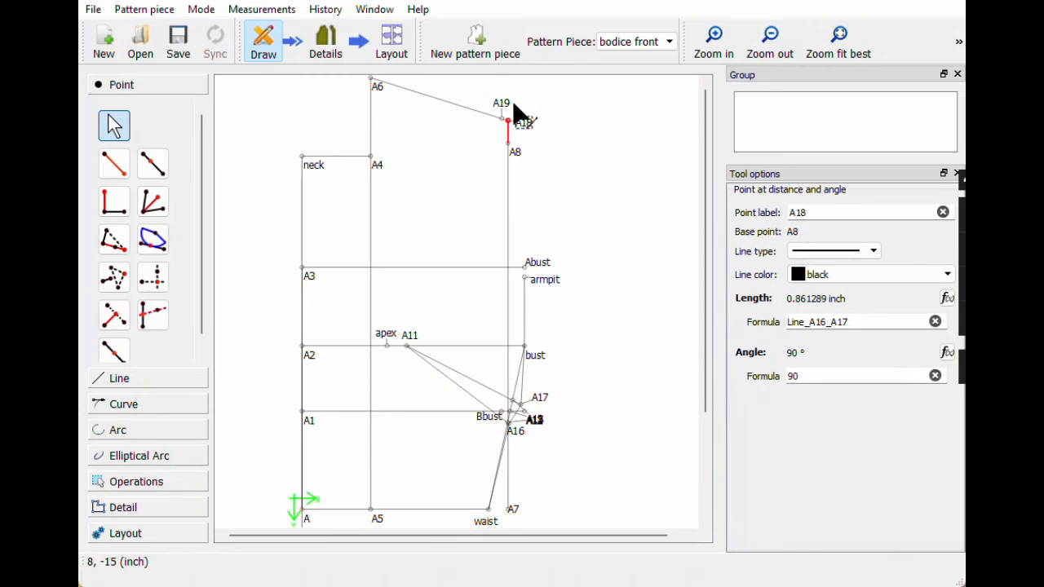
Step: Rename point A19 on the shoulder line as shoulder and shift its label slightly for legibility
left_click(499, 103)
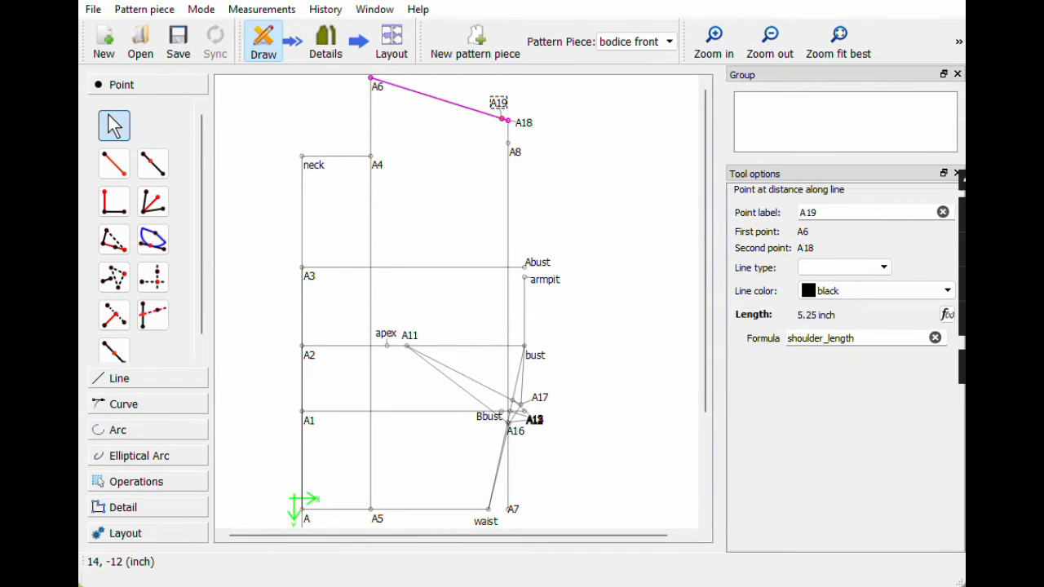
type("shoulder")
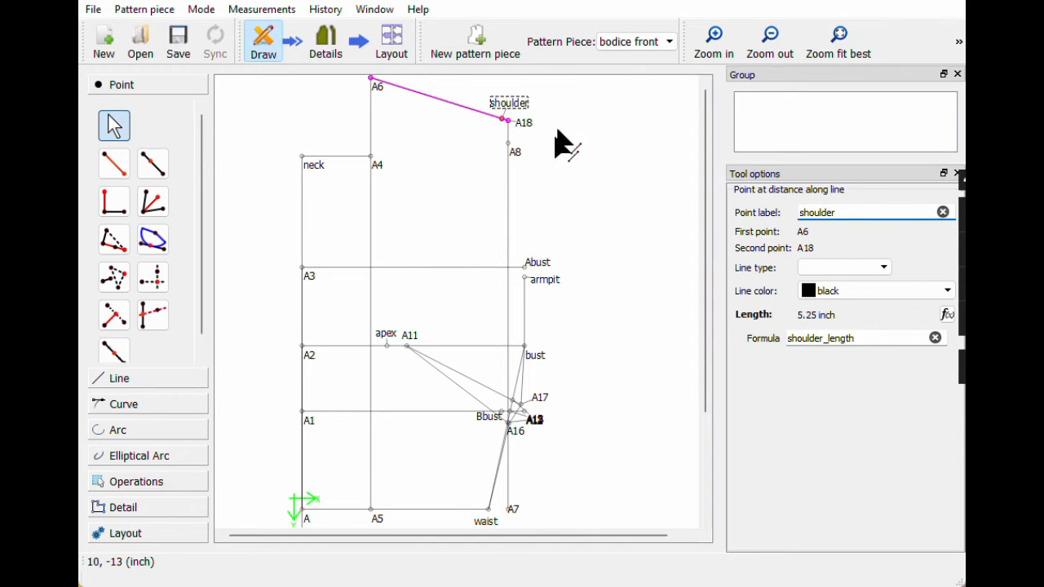
left_click_drag(505, 105, 503, 105)
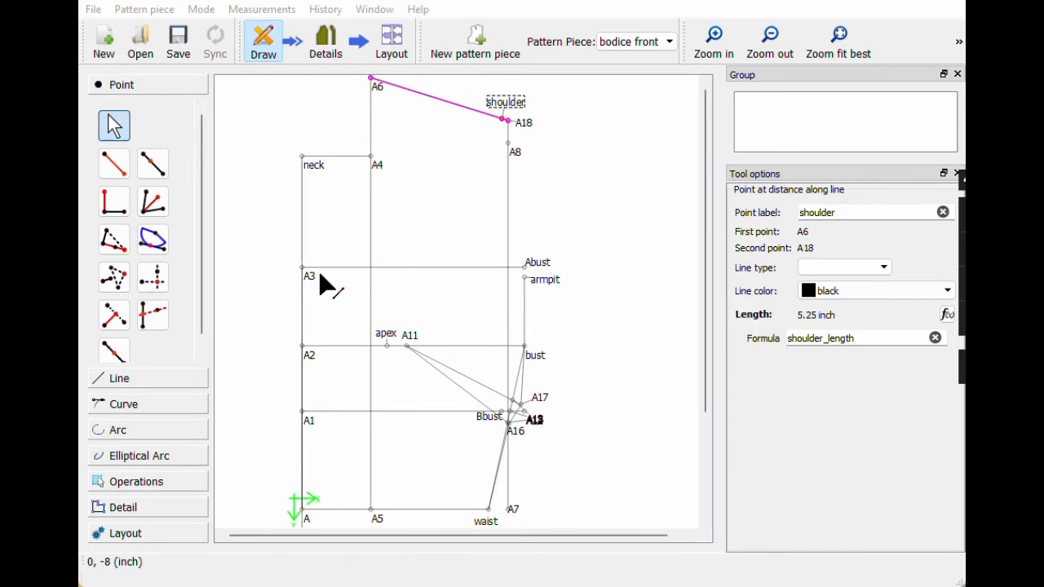
Step: Create a midpoint between A3 and neck on the center front line, using the length formula CurrentLength/2
left_click(113, 349)
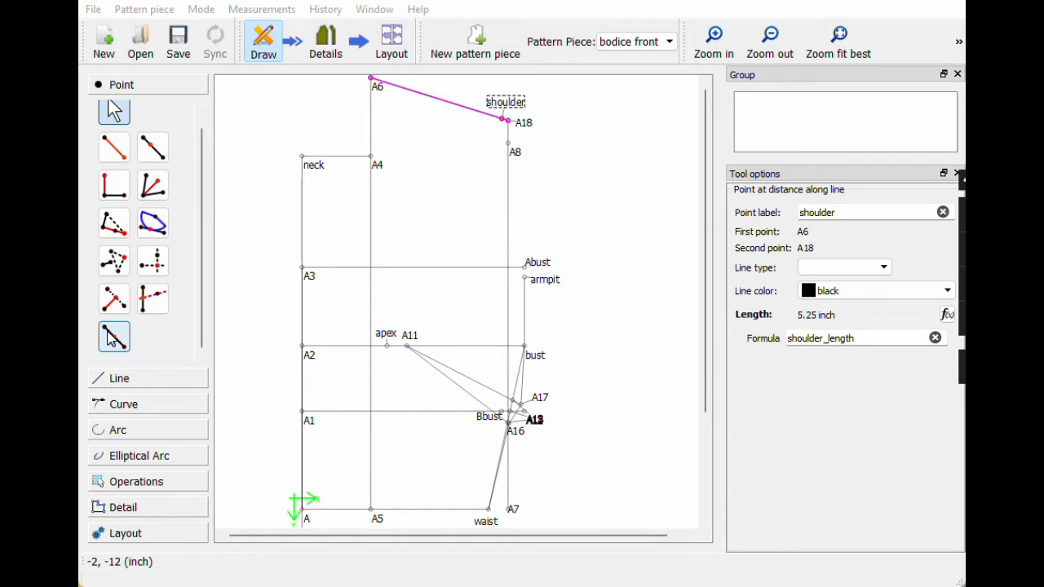
left_click(114, 339)
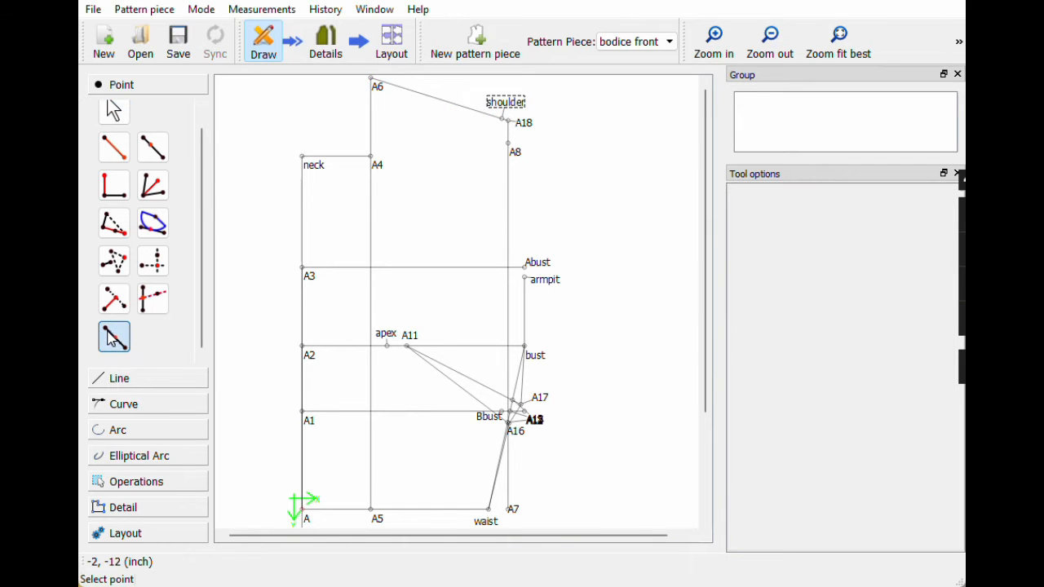
left_click(313, 281)
left_click(316, 171)
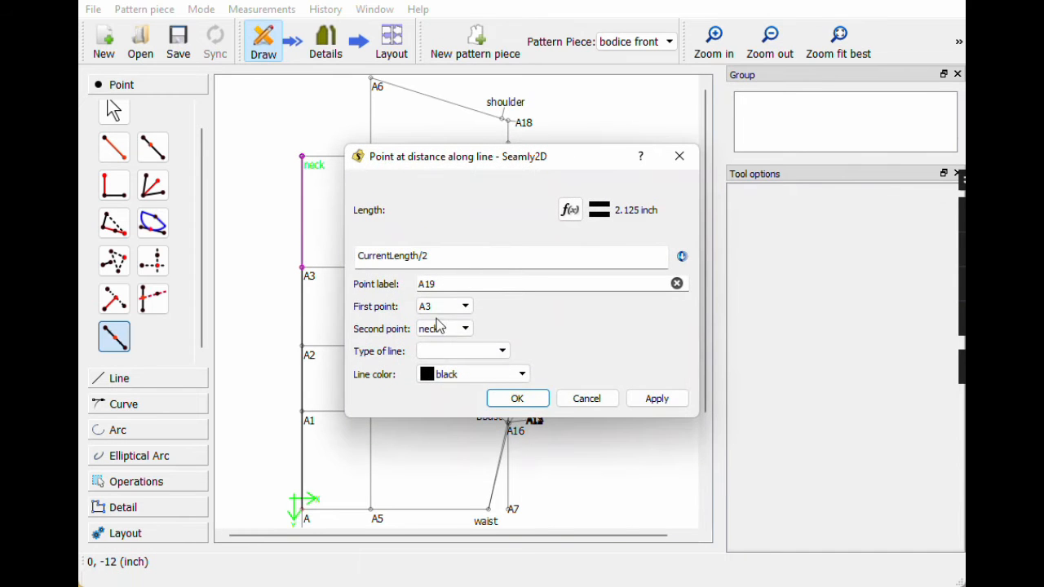
left_click(517, 398)
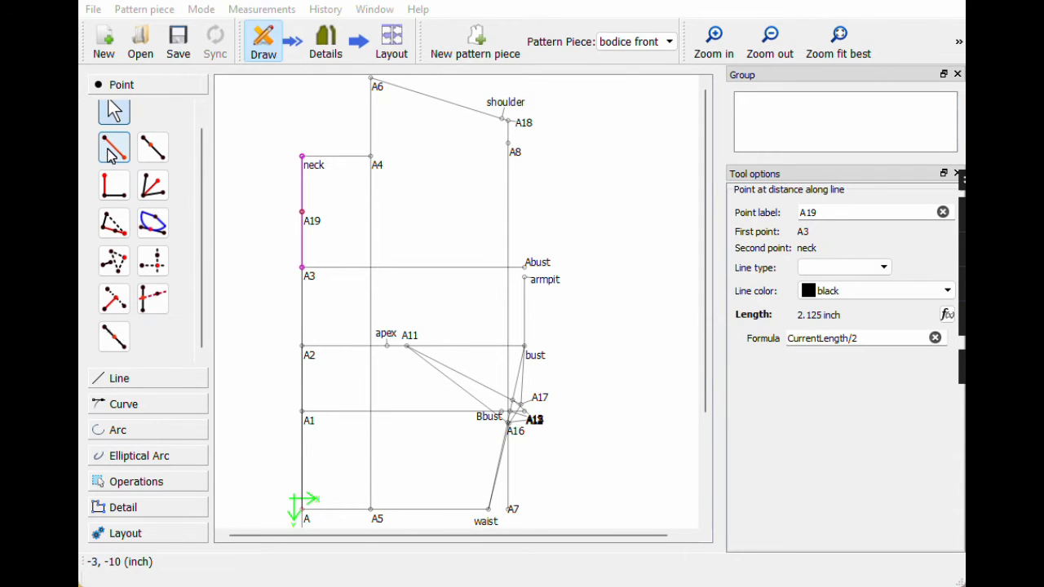
Step: Start a point at distance and angle from A19 toward the armhole side, with its angle set to 0°
left_click(113, 153)
left_click(303, 213)
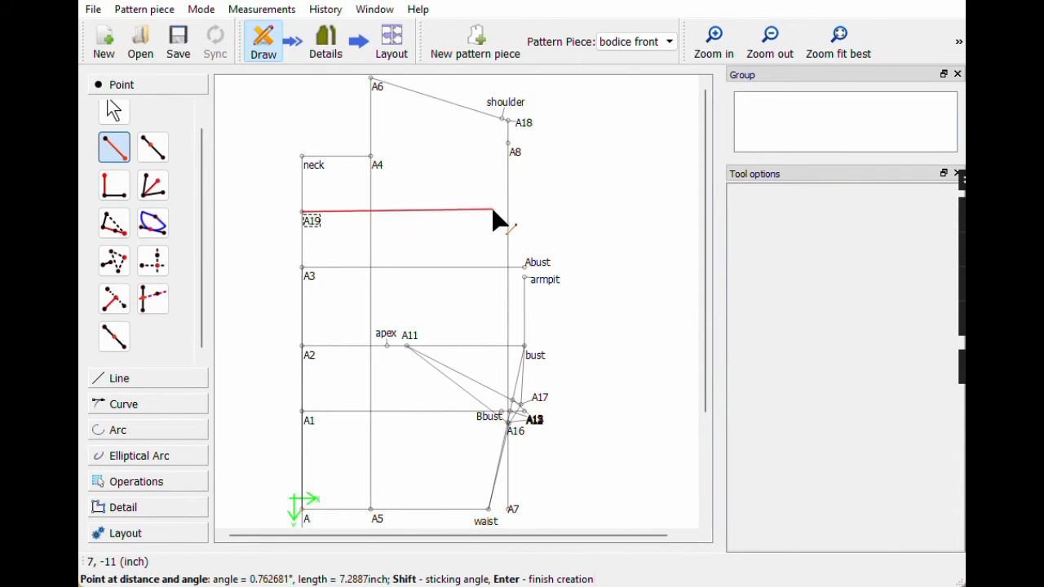
left_click(493, 212)
left_click_drag(424, 262, 350, 253)
type("0")
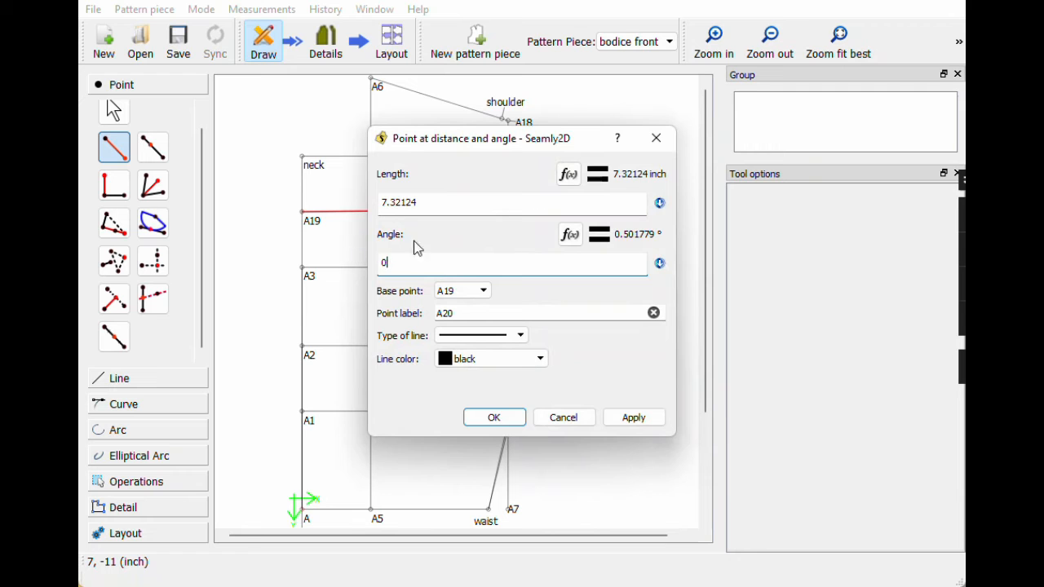
Step: Set the new point's length formula to across_chest_f/2, create it as A20, and reposition its label just below the point
left_click(569, 174)
key("BackSpace")
key("BackSpace")
key("BackSpace")
key("BackSpace")
key("BackSpace")
key("BackSpace")
key("BackSpace")
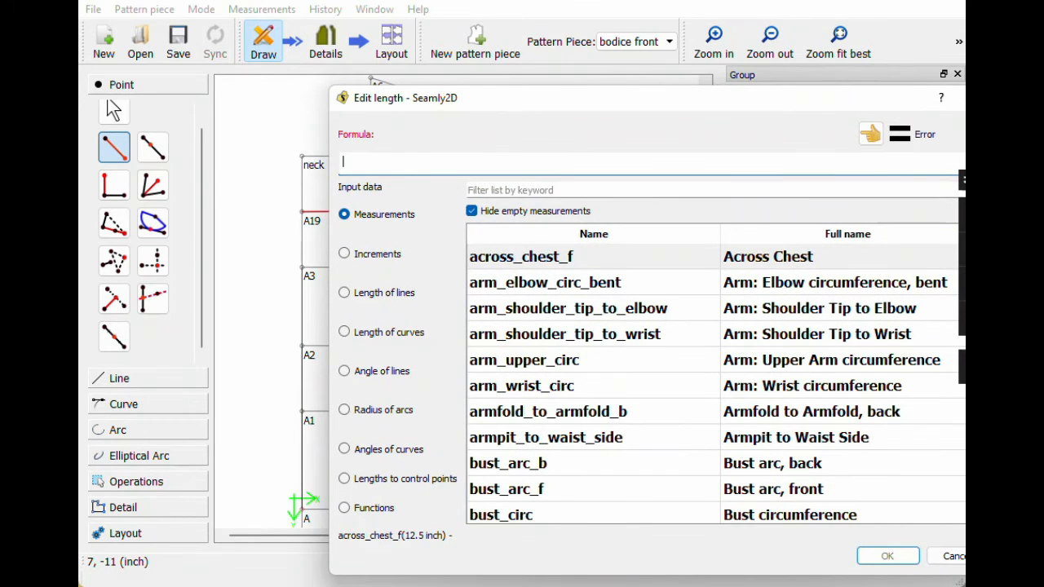
double_click(517, 258)
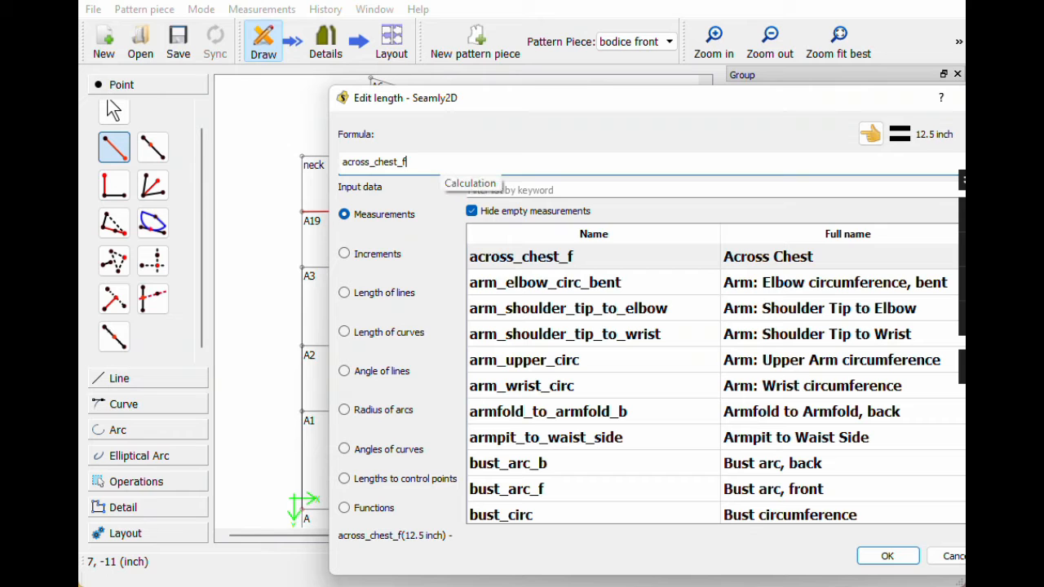
left_click(882, 555)
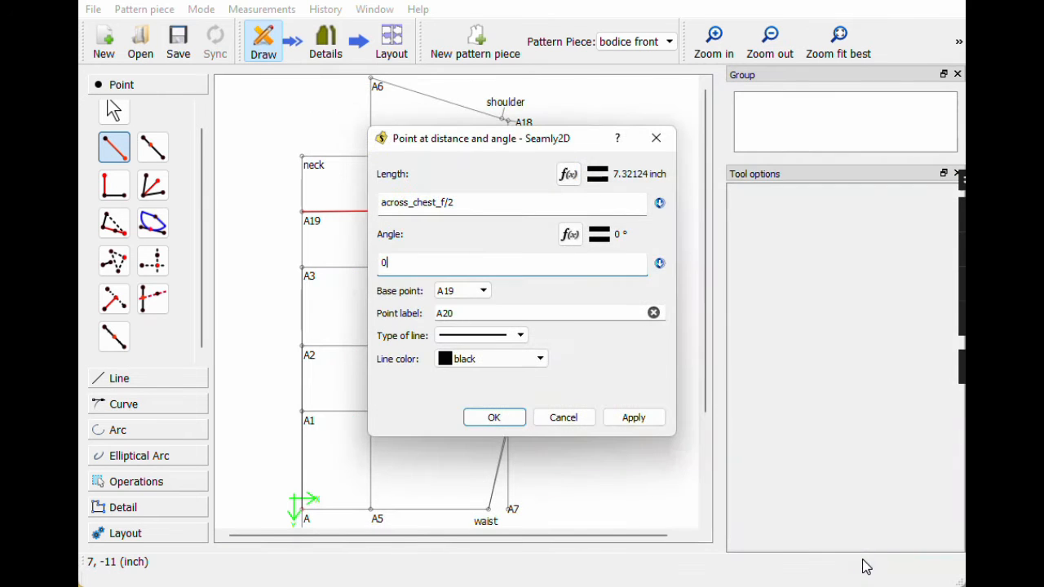
left_click(502, 418)
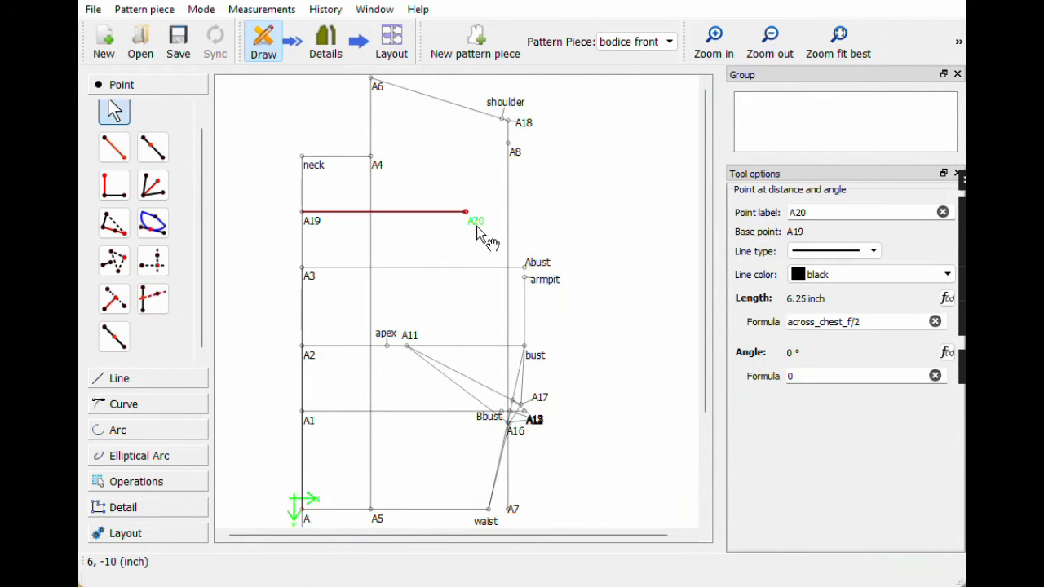
left_click_drag(483, 224, 473, 231)
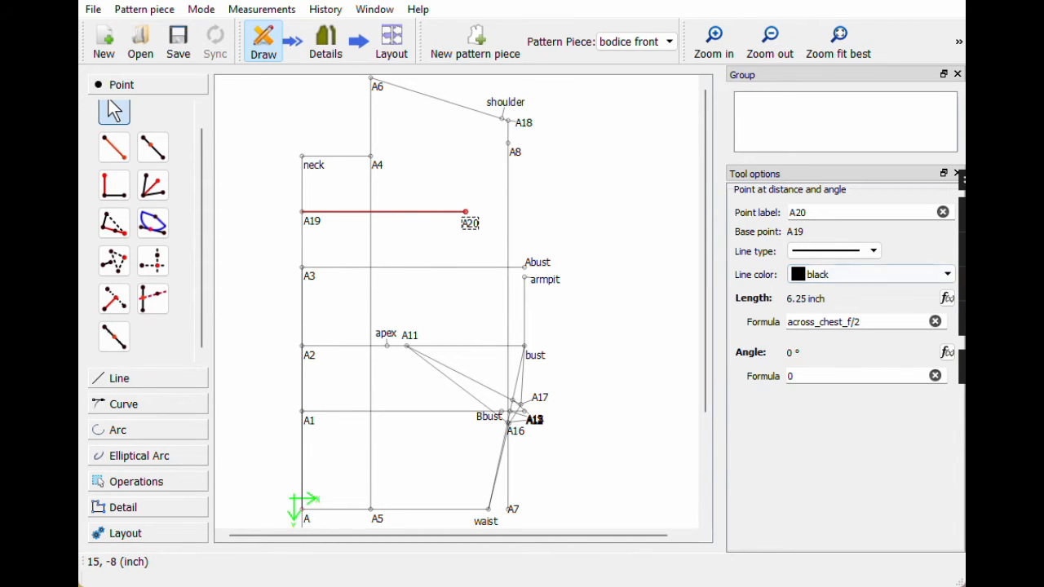
key("Escape")
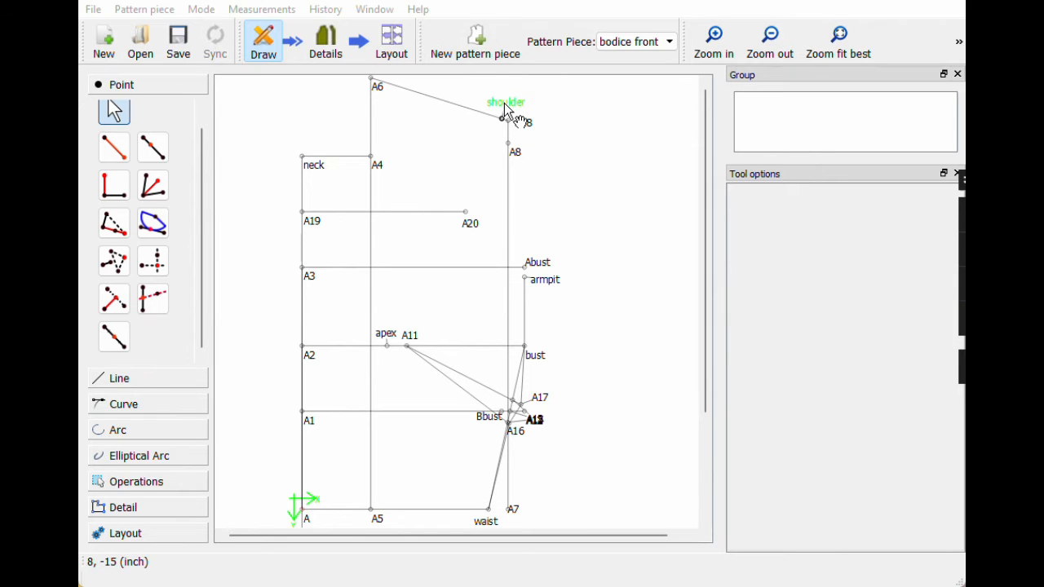
Step: Draw a line between the shoulder point and A20
left_click(150, 382)
left_click(114, 189)
left_click(503, 119)
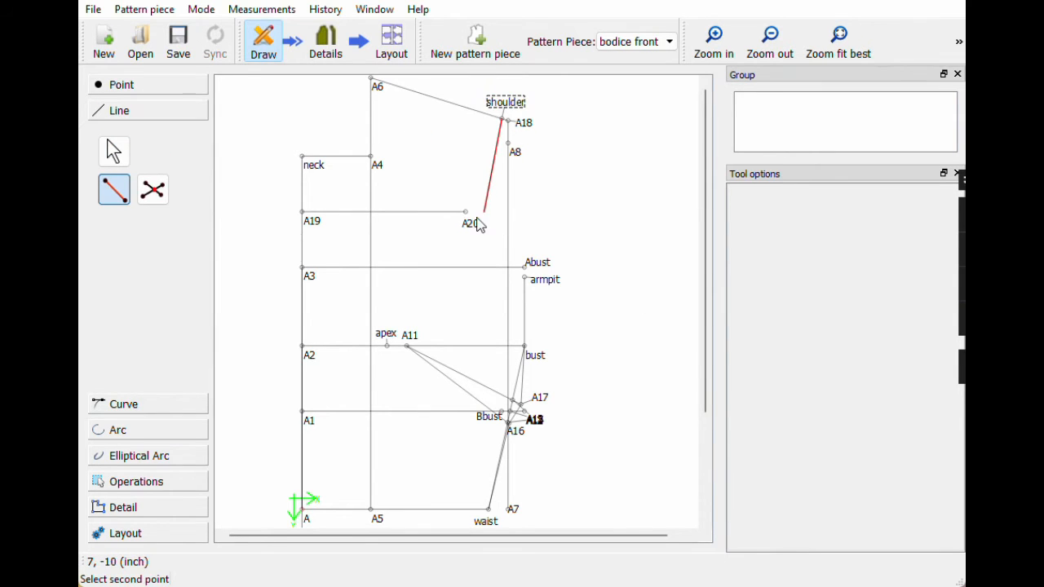
left_click(475, 221)
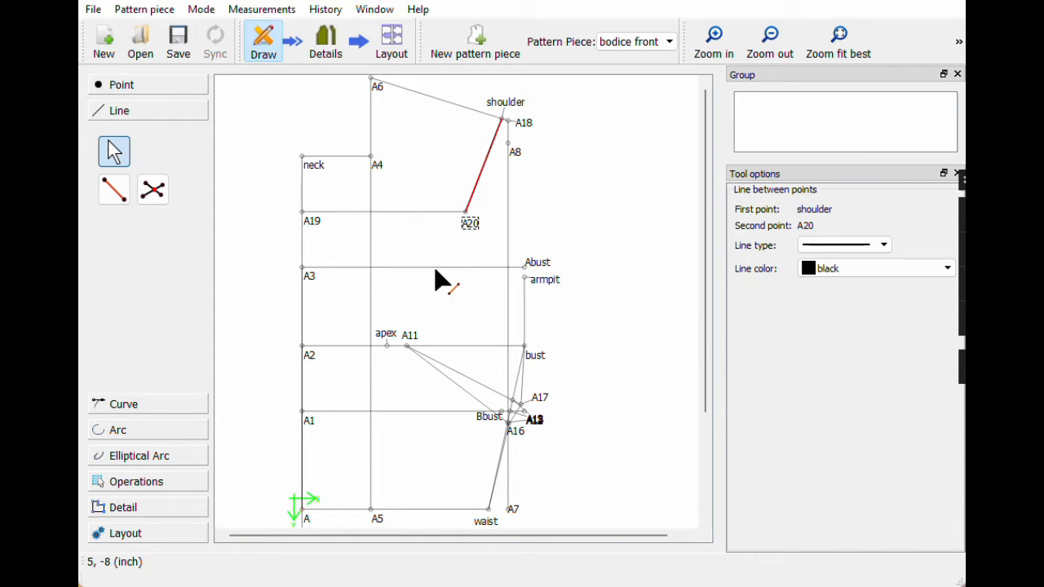
Step: Create a point where an axis from A20 at about 248° intersects the line from A3 to Abust
left_click(118, 85)
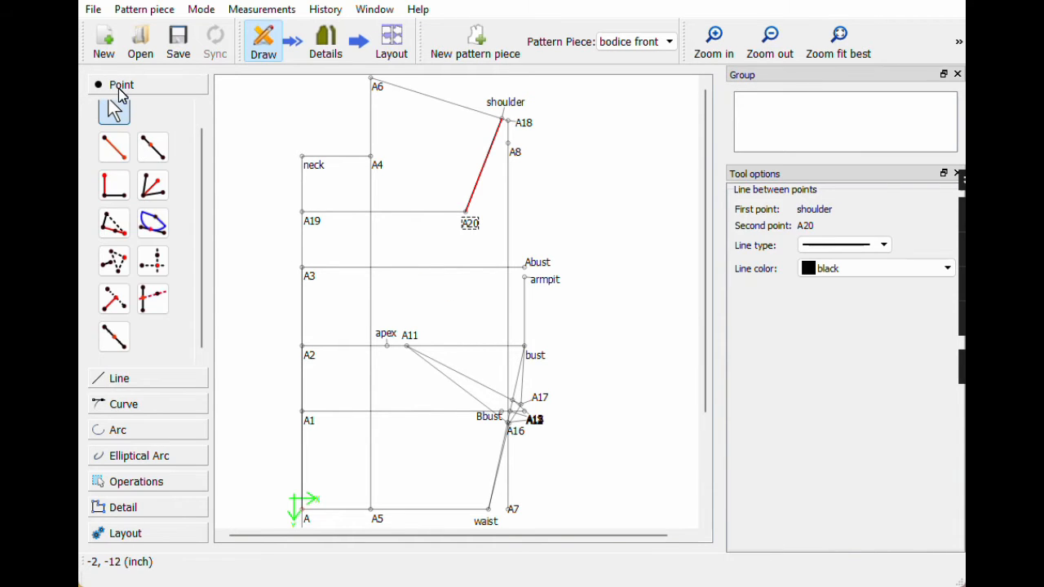
left_click(151, 303)
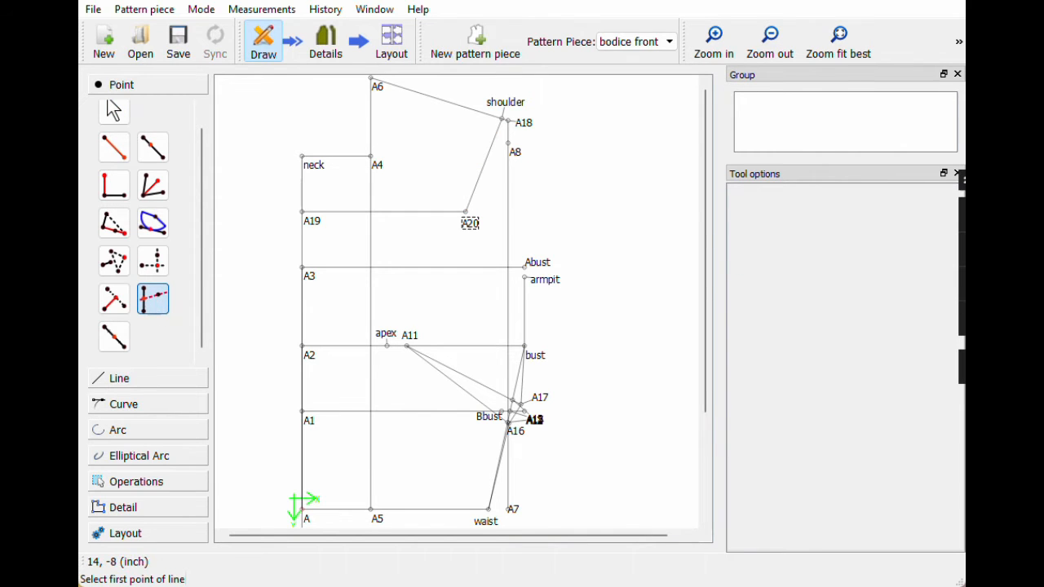
key("Escape")
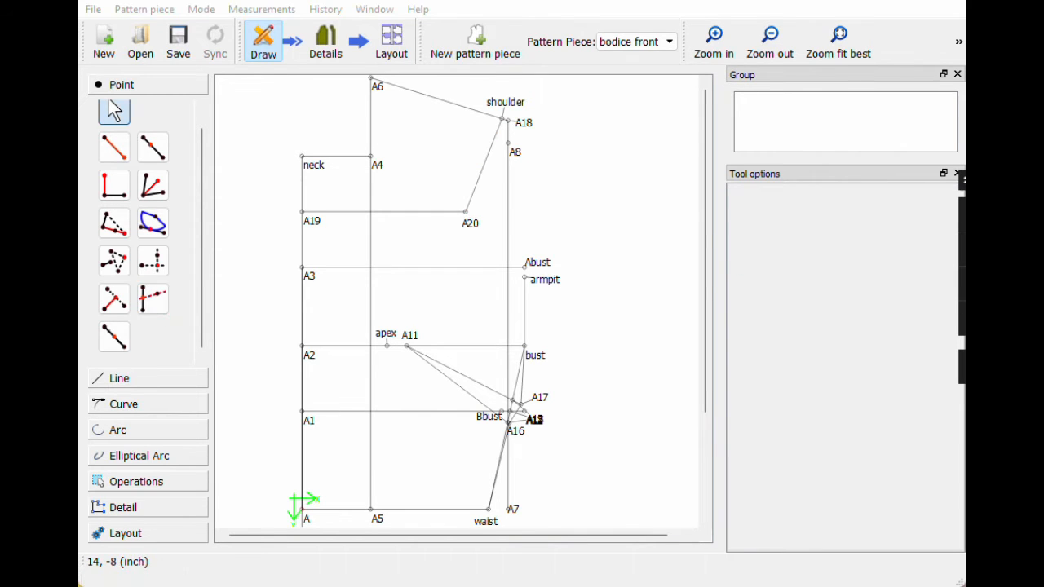
left_click(152, 302)
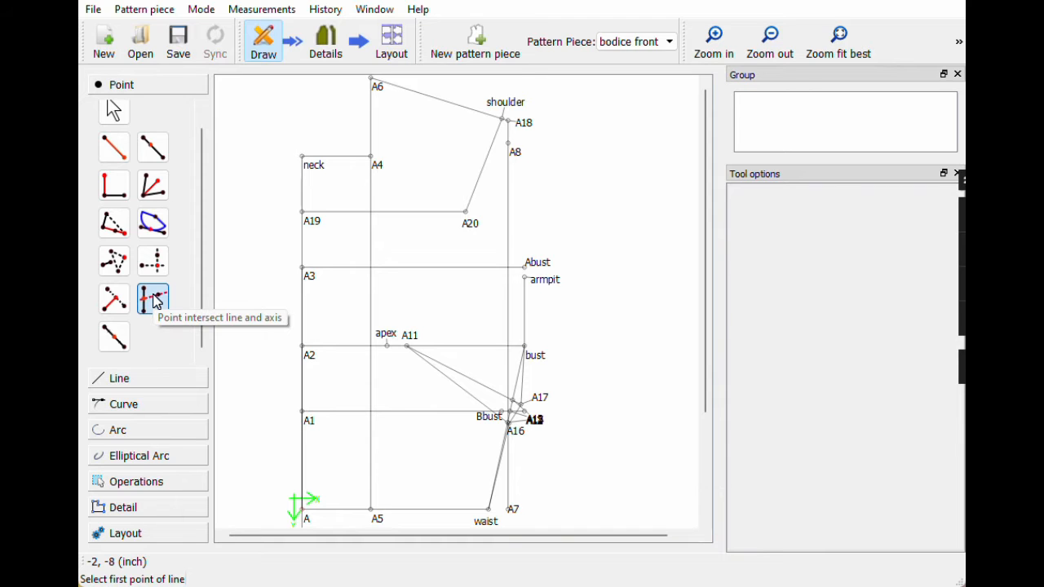
left_click(303, 269)
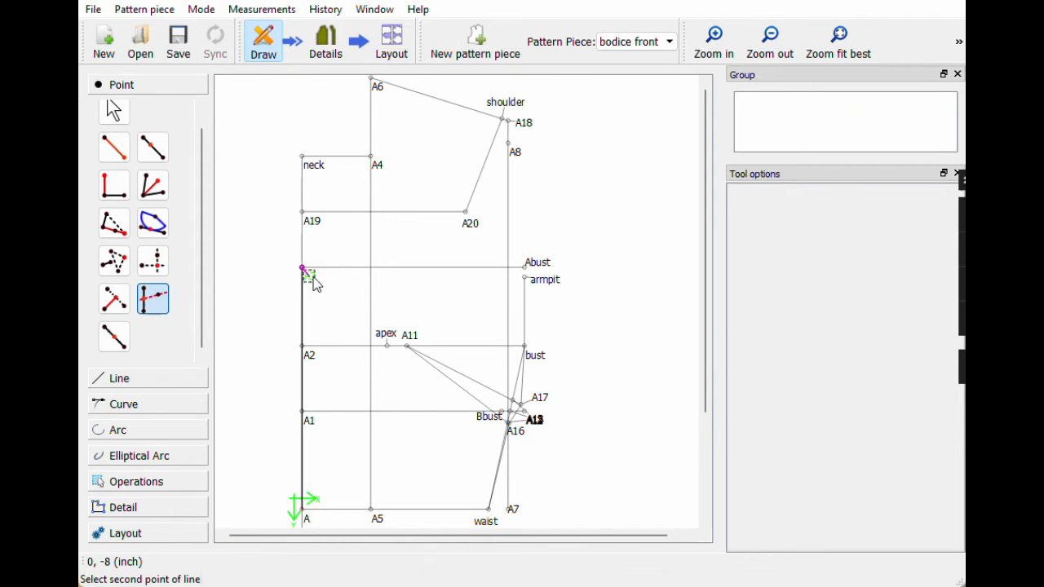
left_click(539, 266)
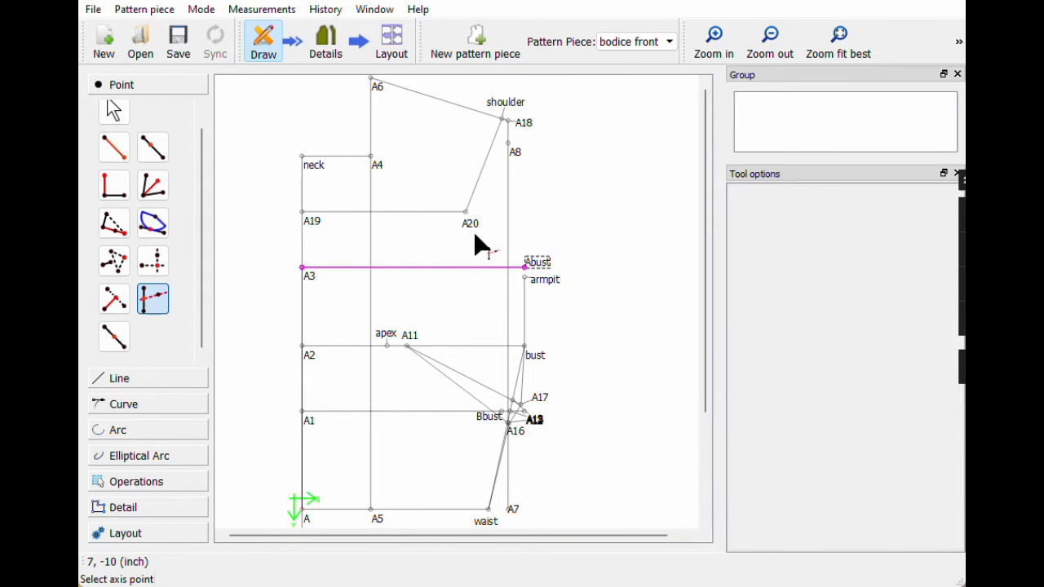
left_click(470, 226)
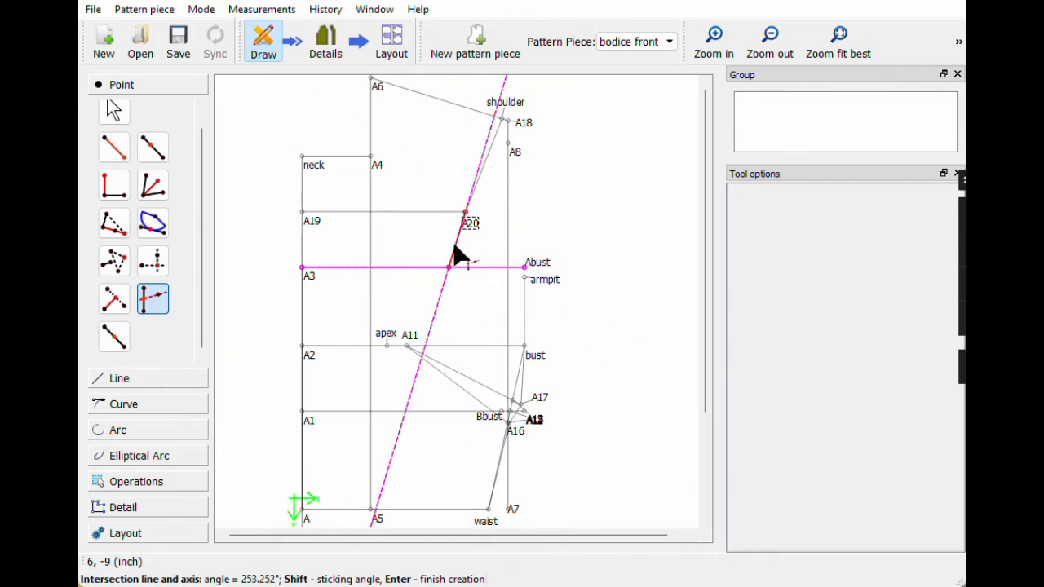
left_click(455, 253)
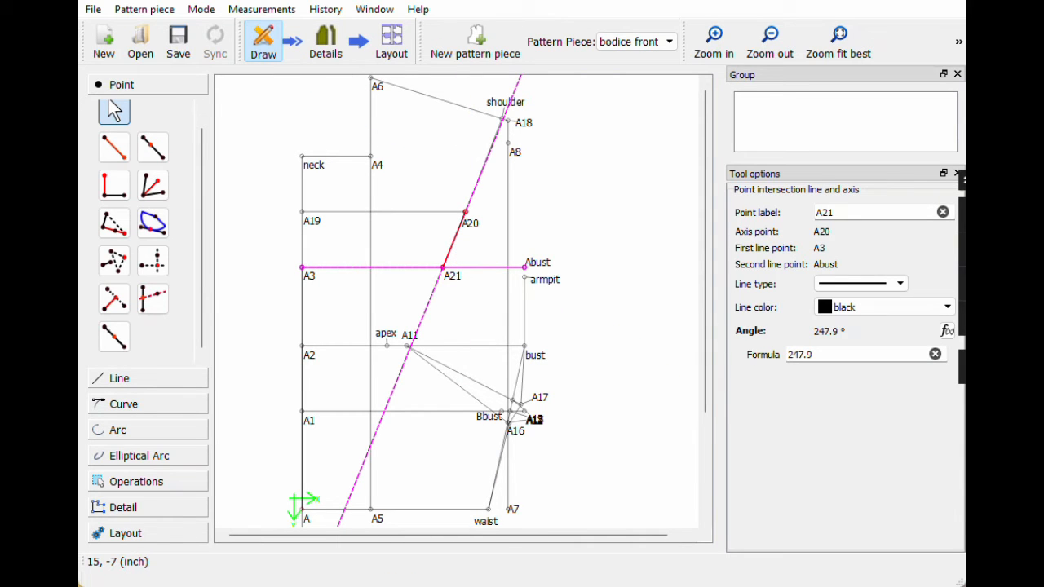
Step: Set the angle formula of intersection point A21 to the line angle AngleLine_shoulder_A20
left_click(936, 355)
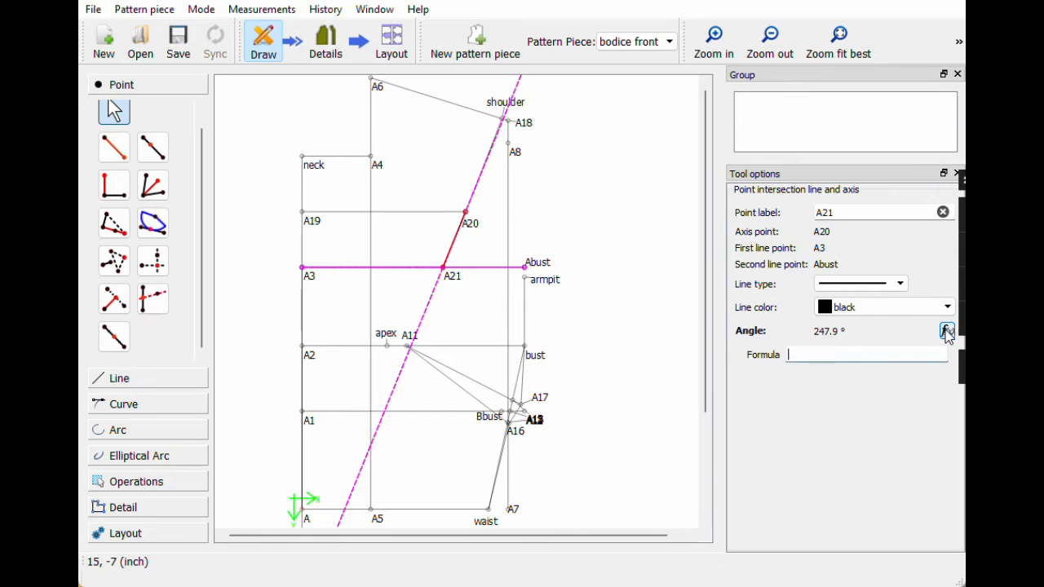
left_click(946, 330)
left_click_drag(587, 102, 736, 73)
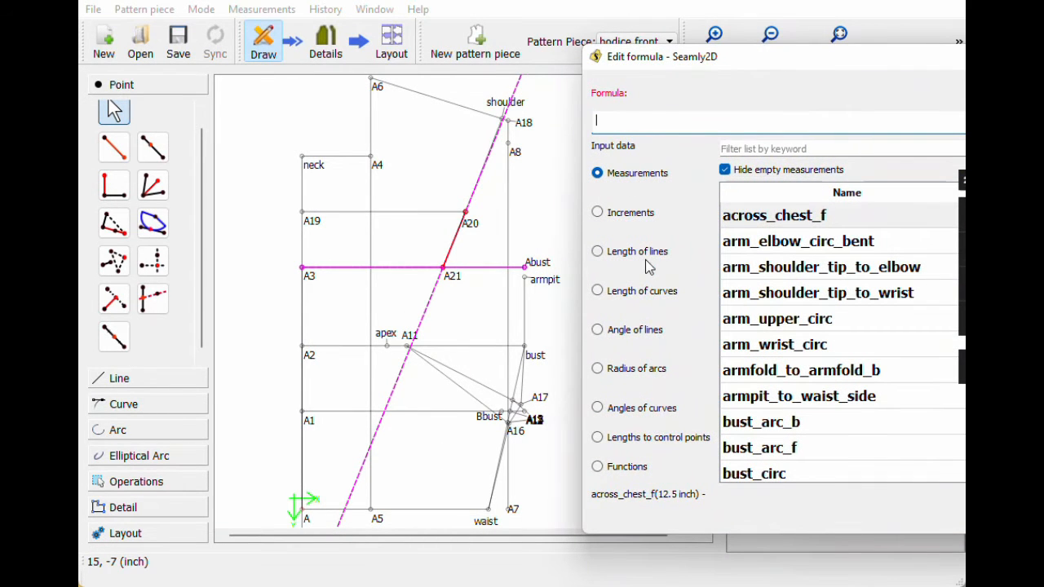
left_click(634, 336)
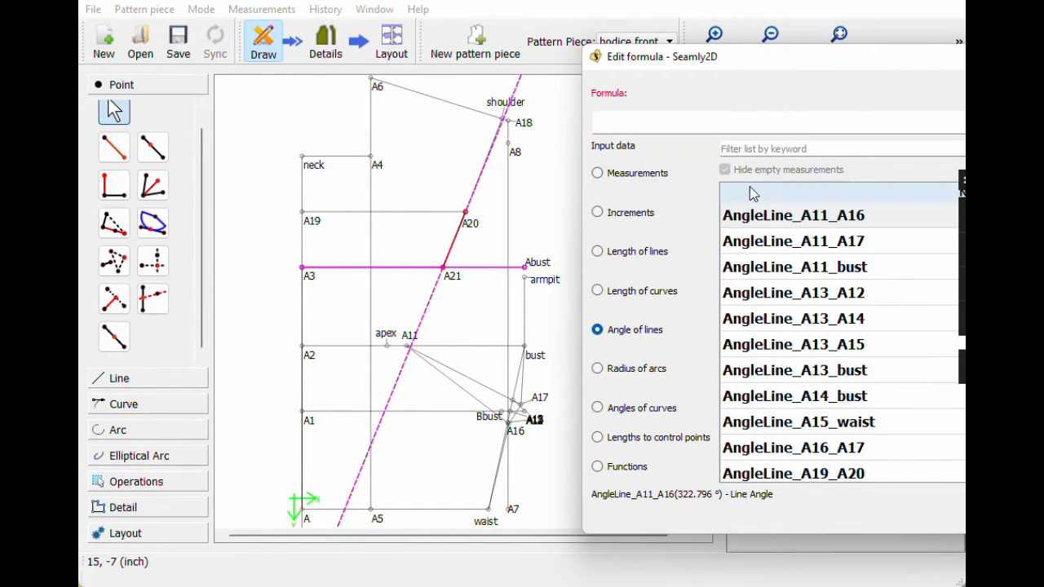
left_click(738, 148)
type("should")
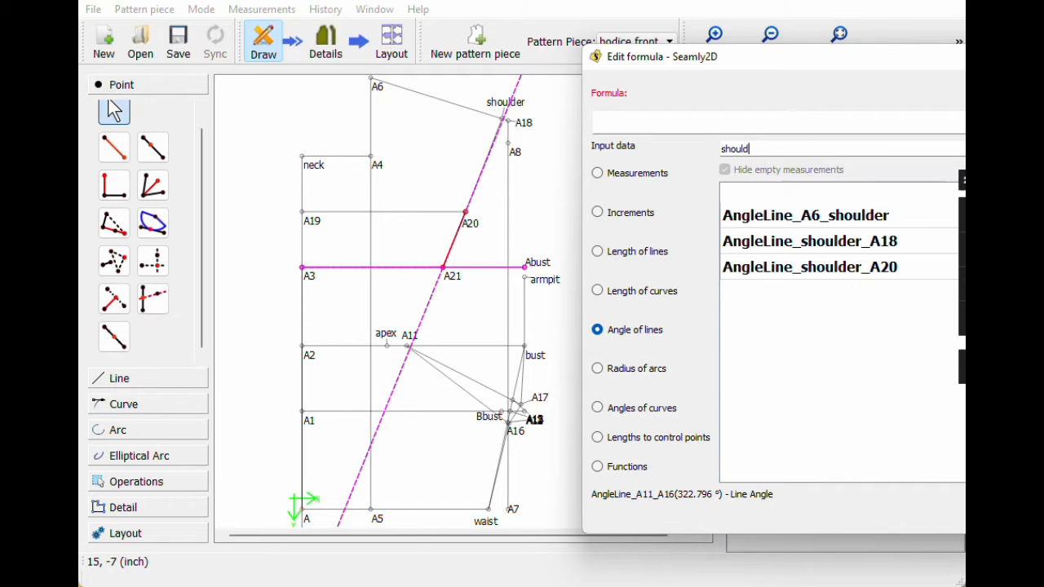
double_click(801, 274)
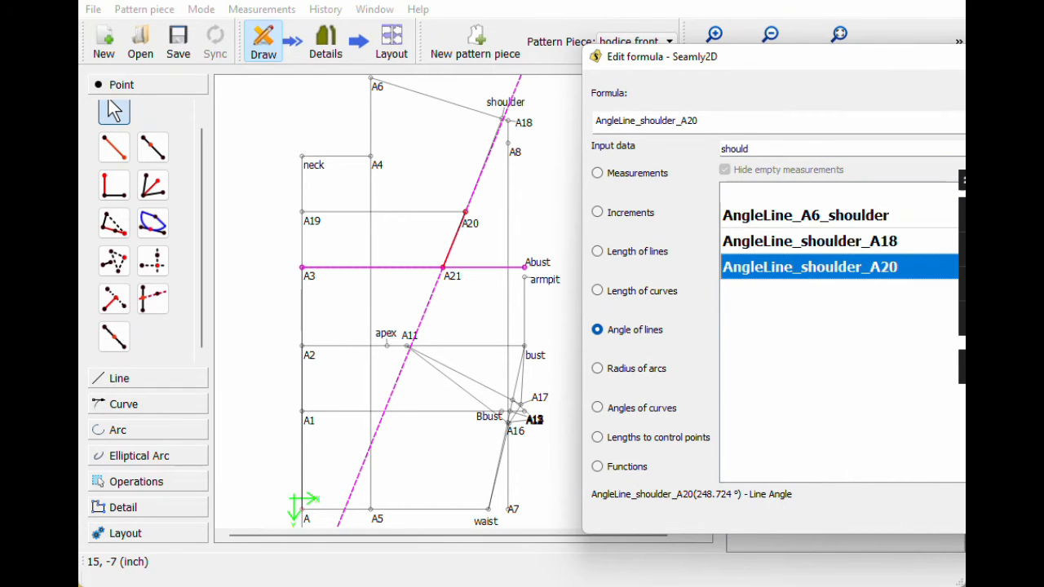
key("Return")
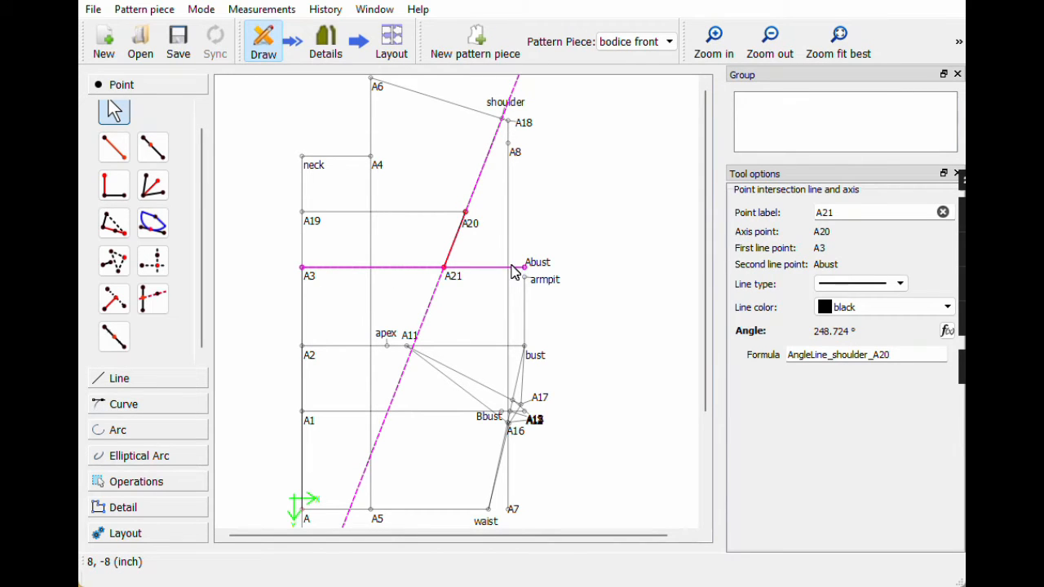
Step: Create a point that takes its X value from A20 and its Y value from A21
key("alt+Tab")
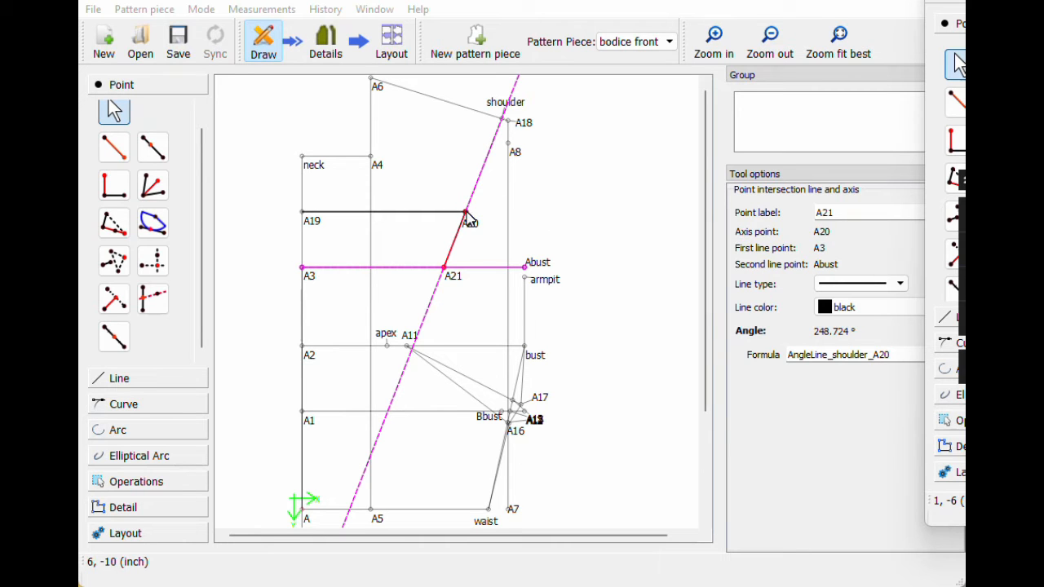
left_click(153, 261)
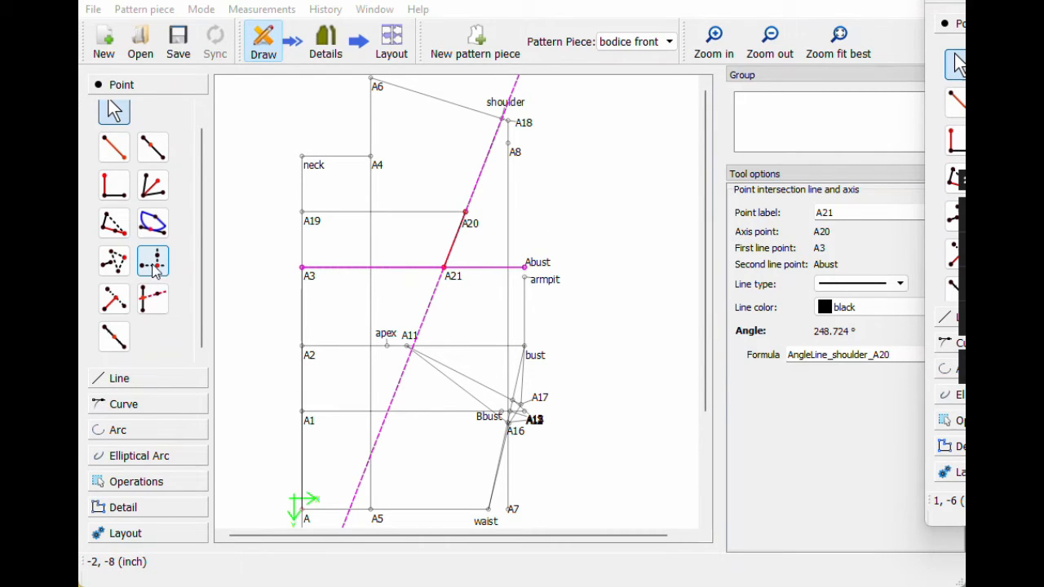
left_click(470, 225)
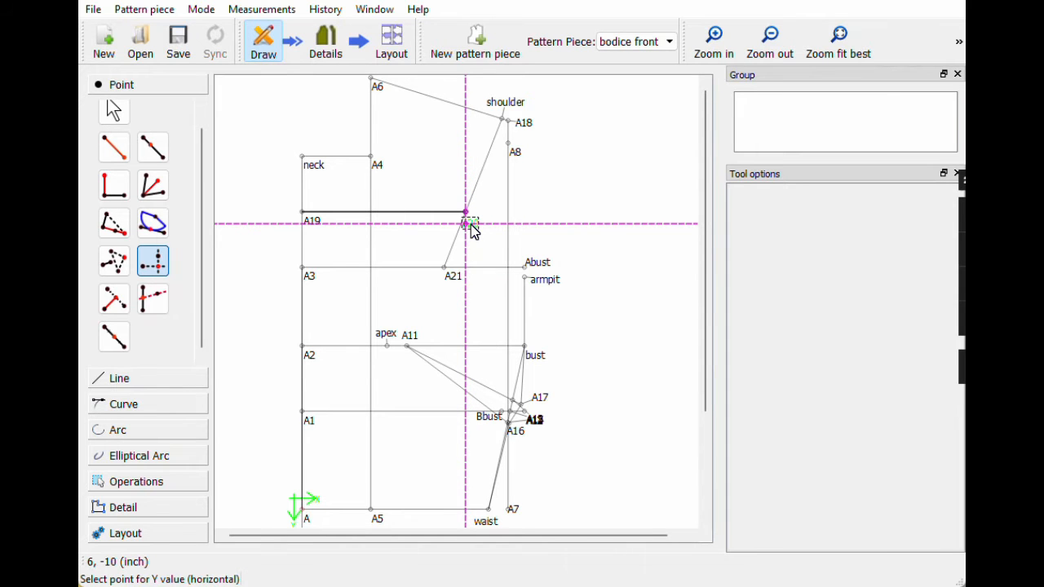
left_click(453, 277)
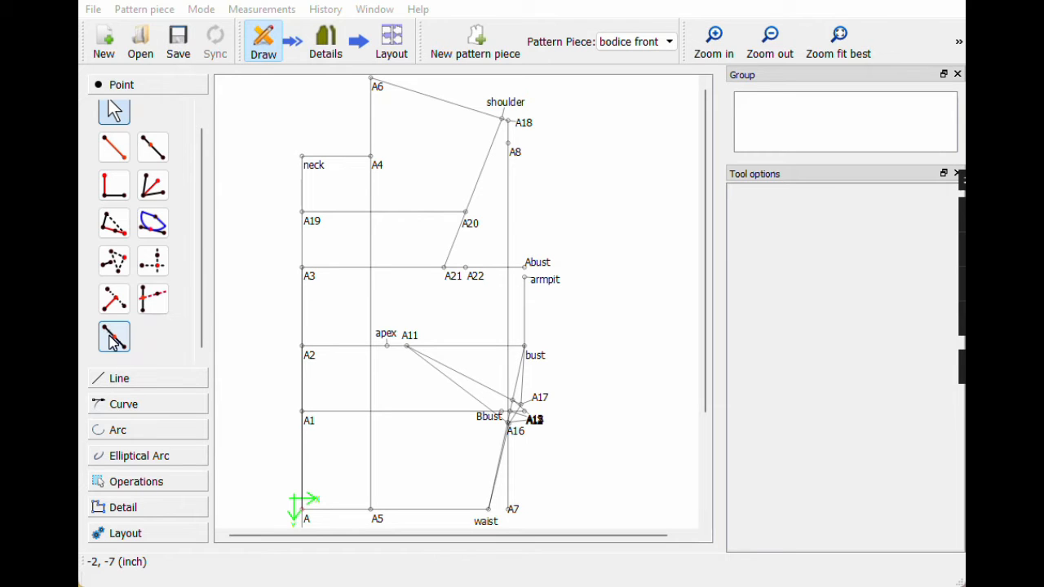
Step: Add point A23 along the line from A20 to A21 at CurrentLength/4, and move A20's label beside its point
left_click(118, 345)
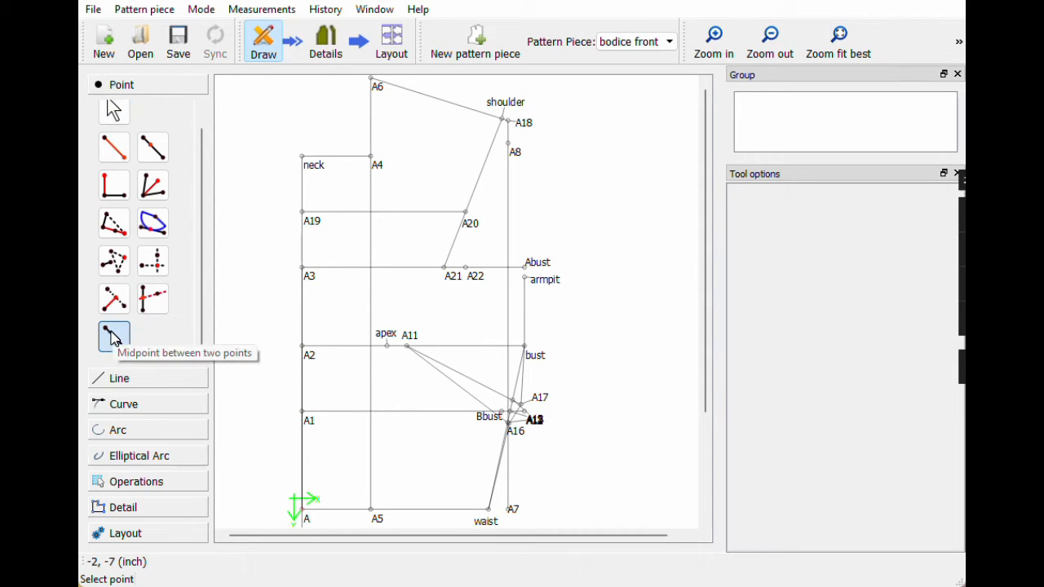
left_click(474, 228)
left_click(447, 269)
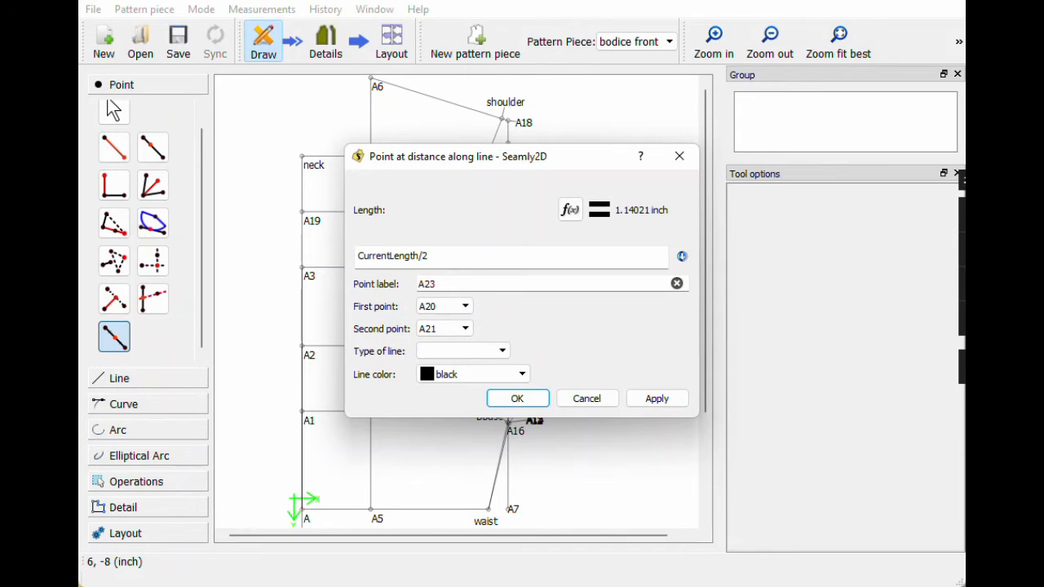
type("4")
left_click(517, 398)
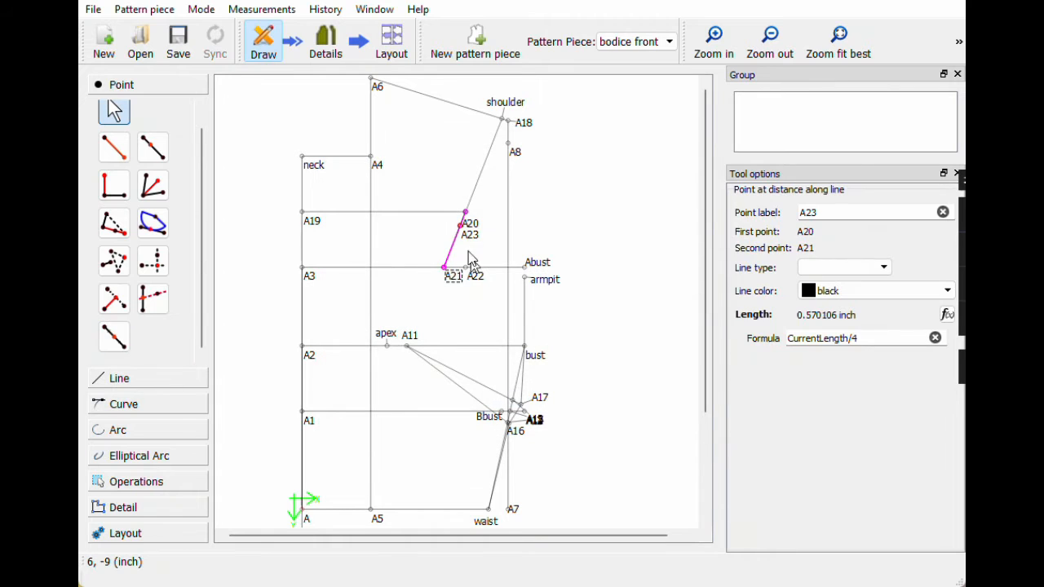
left_click(477, 214)
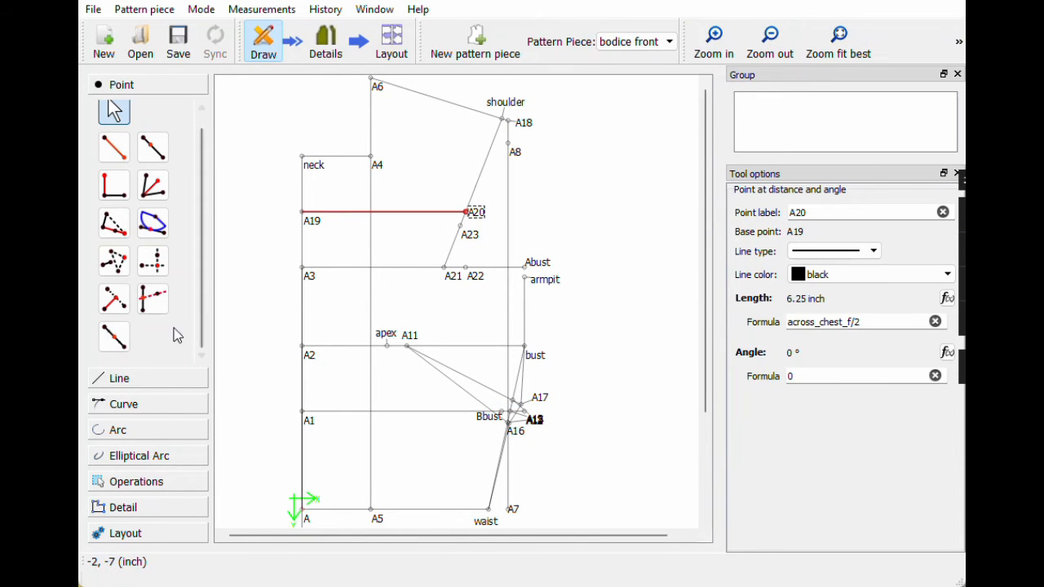
Step: Draw the armhole as a cubic Bezier curve from A20 to armpit, using A23 and A22 as control points
left_click(118, 405)
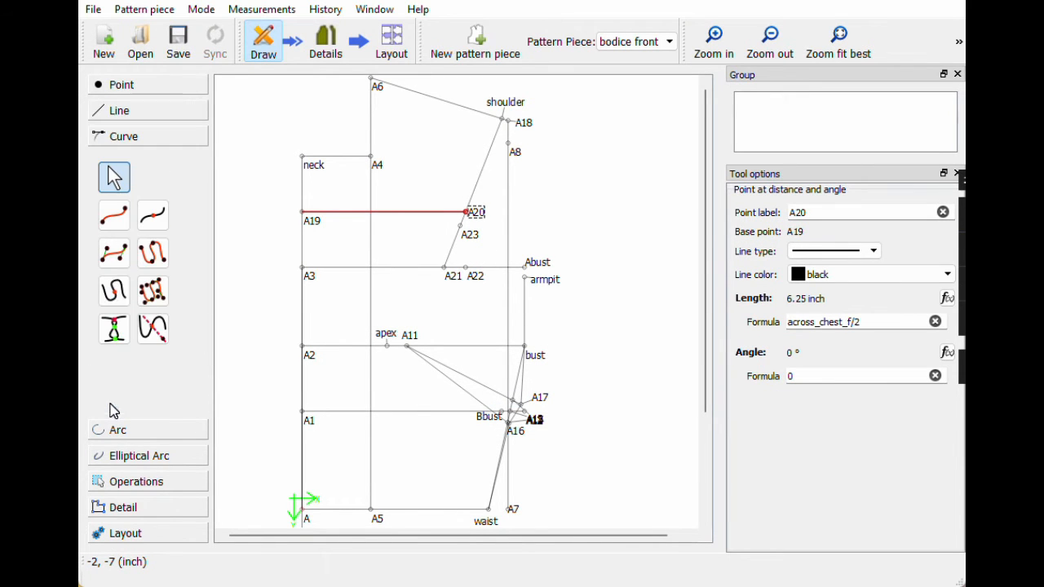
left_click(115, 256)
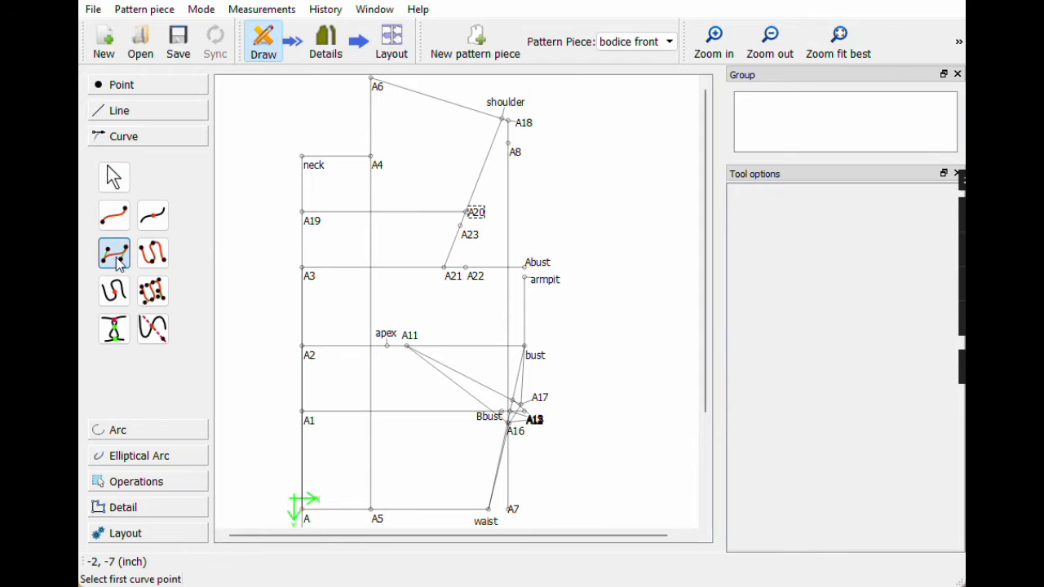
left_click(477, 213)
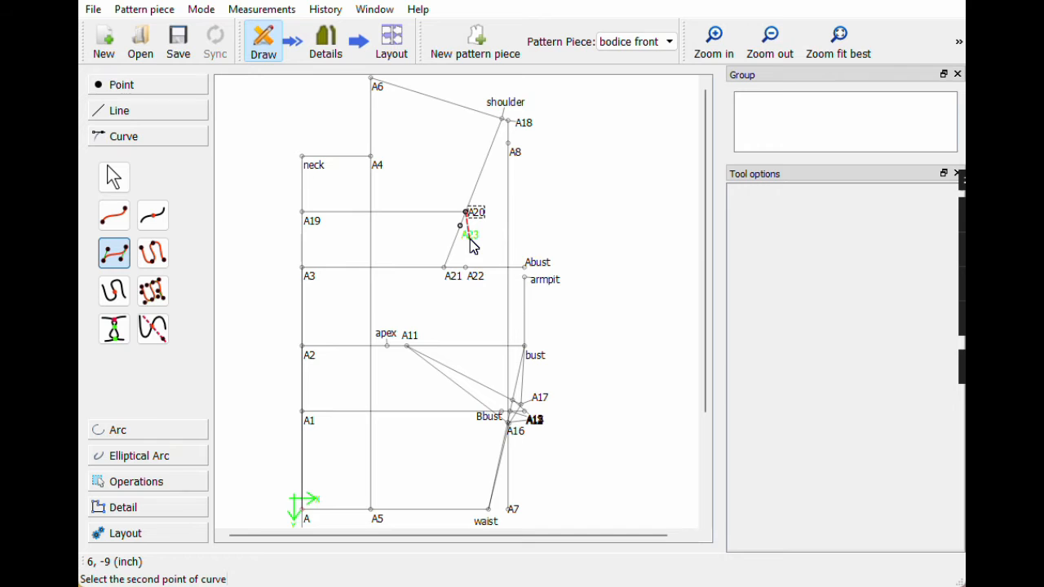
left_click(470, 239)
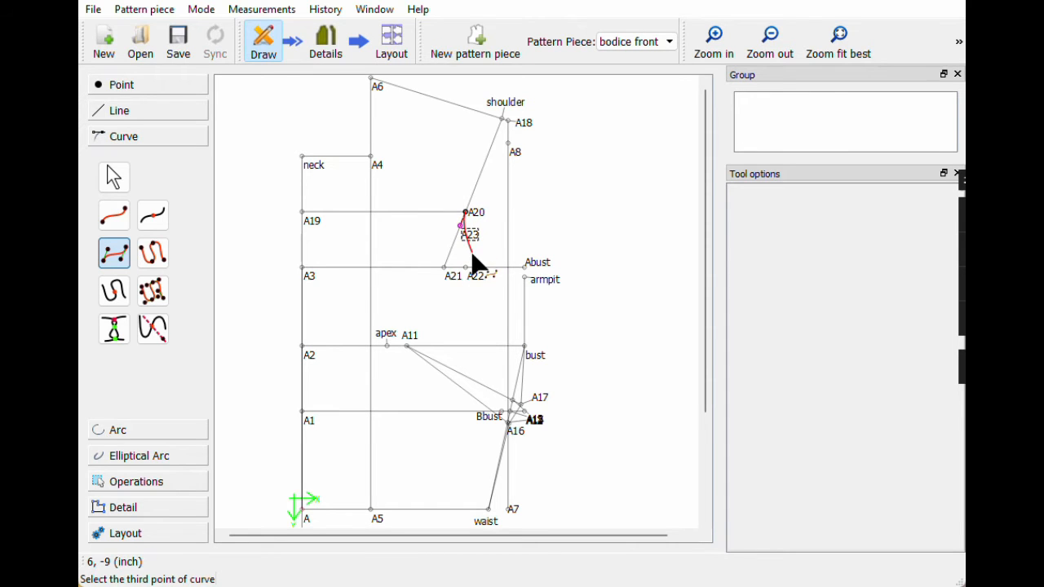
left_click(473, 278)
left_click(526, 278)
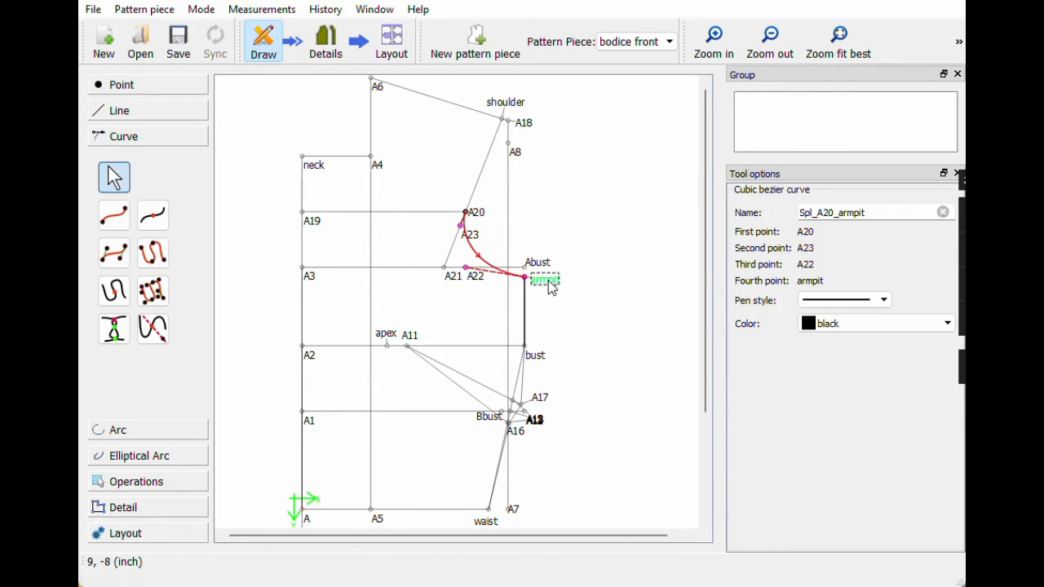
Step: Examine how the armhole curve's control points A23 and A22 are constructed
left_click(474, 240)
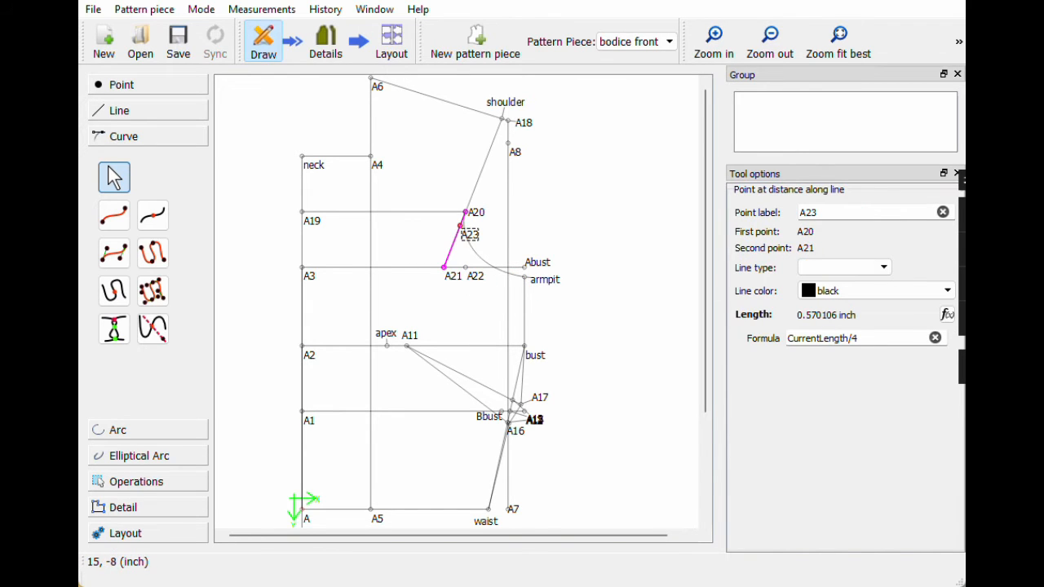
left_click(497, 242)
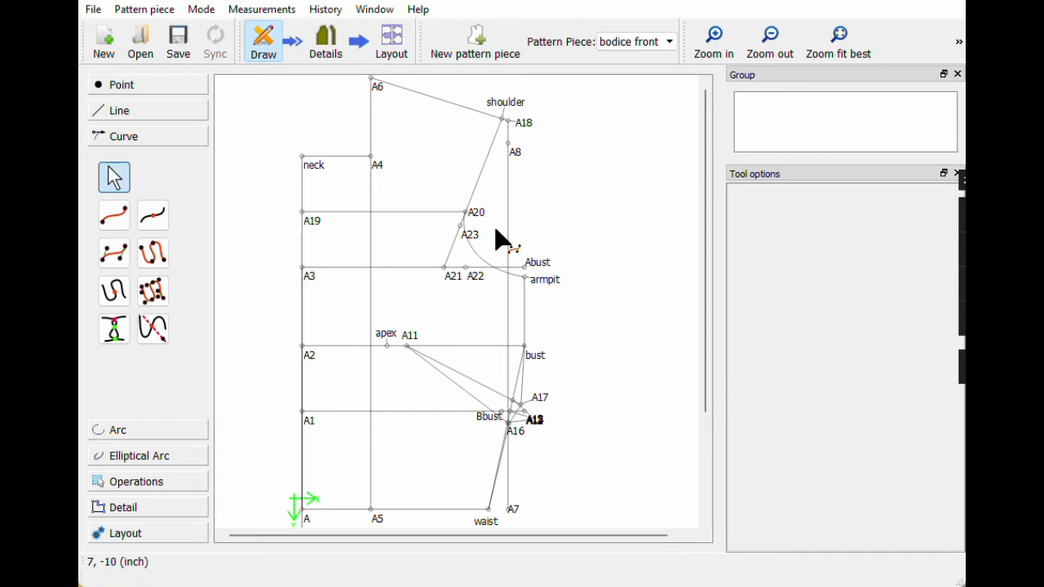
left_click(474, 275)
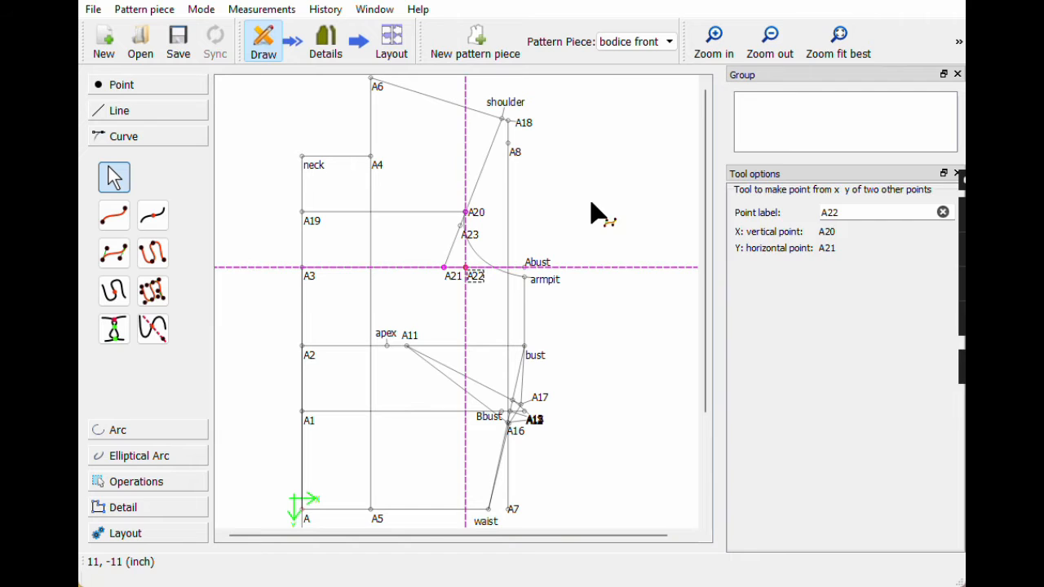
key("Return")
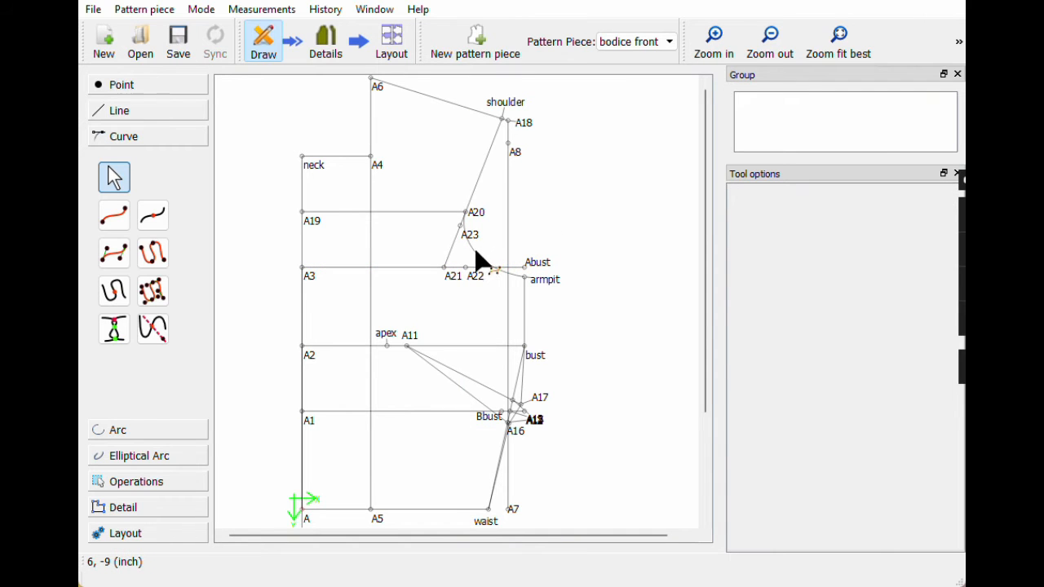
mouse_move(476, 252)
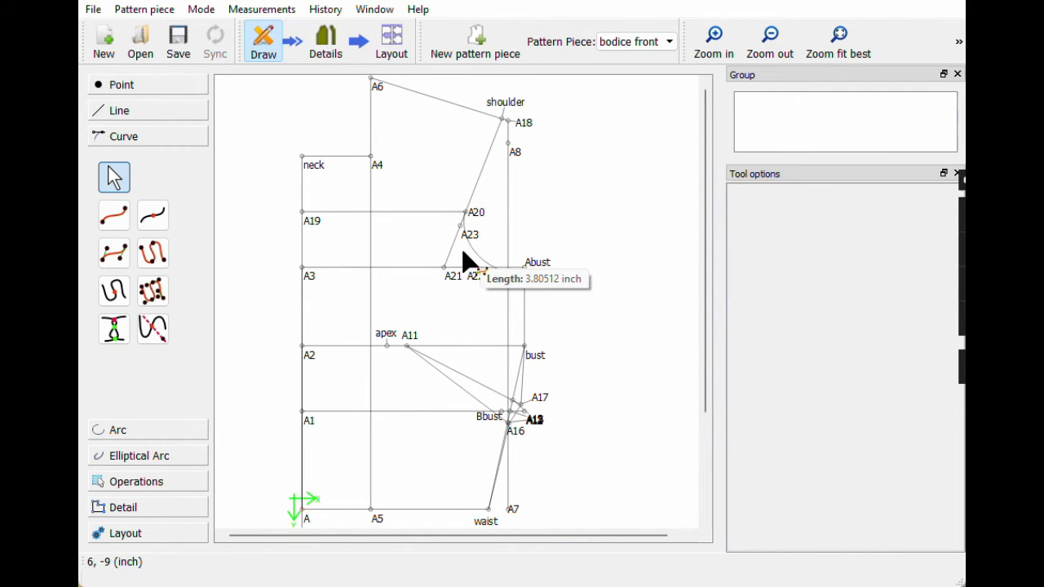
double_click(478, 280)
left_click(468, 236)
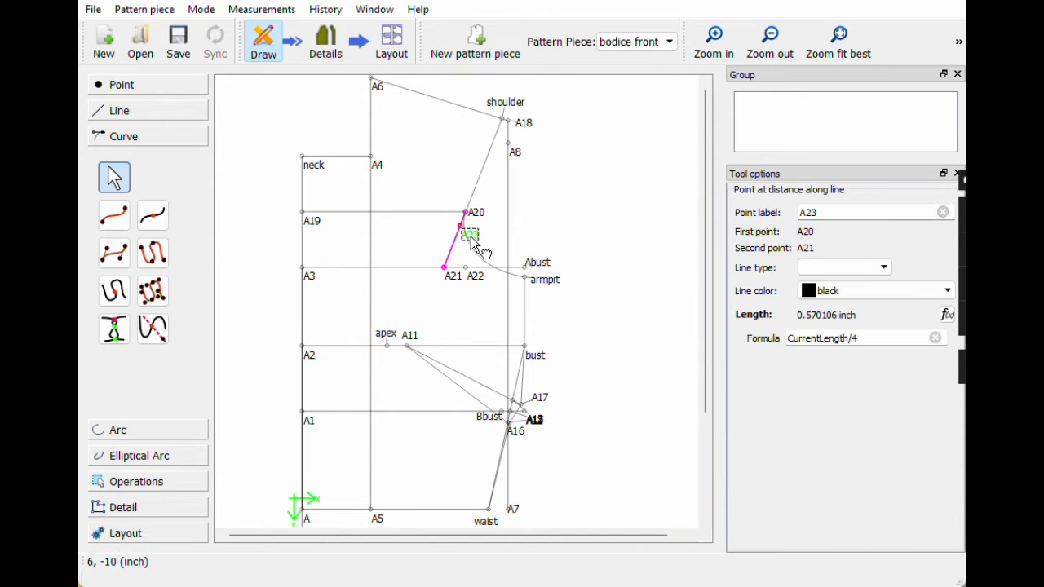
left_click(602, 221)
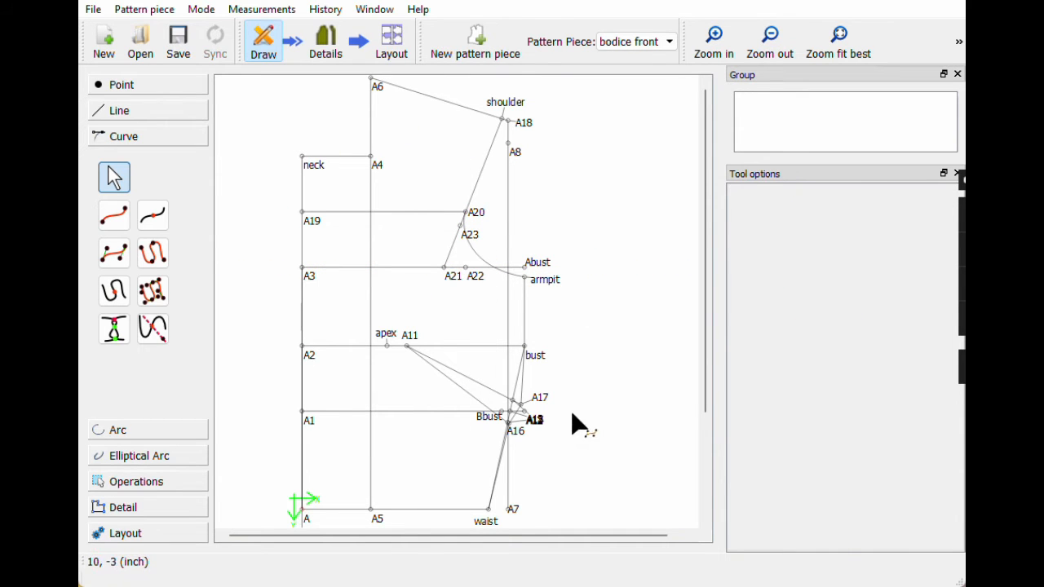
Step: Save the pattern with the new armhole curve
left_click(178, 45)
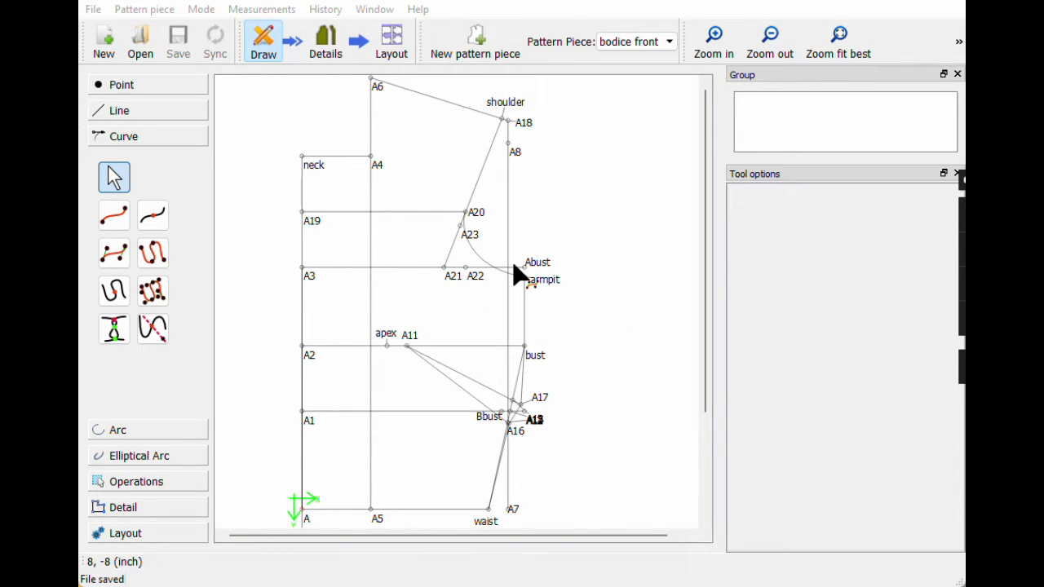
scroll(560, 324, "down", 3)
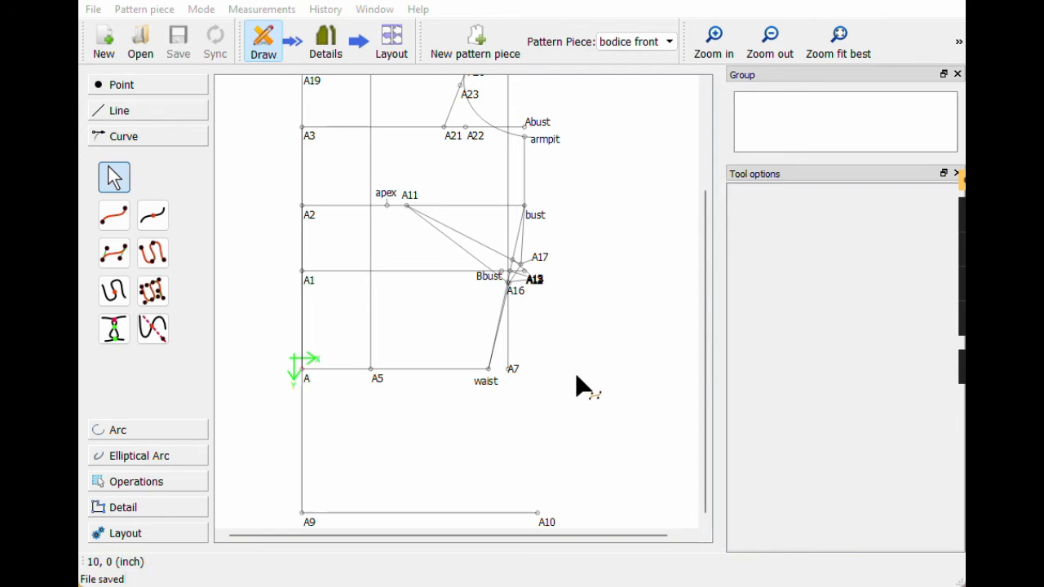
scroll(579, 388, "up", 5)
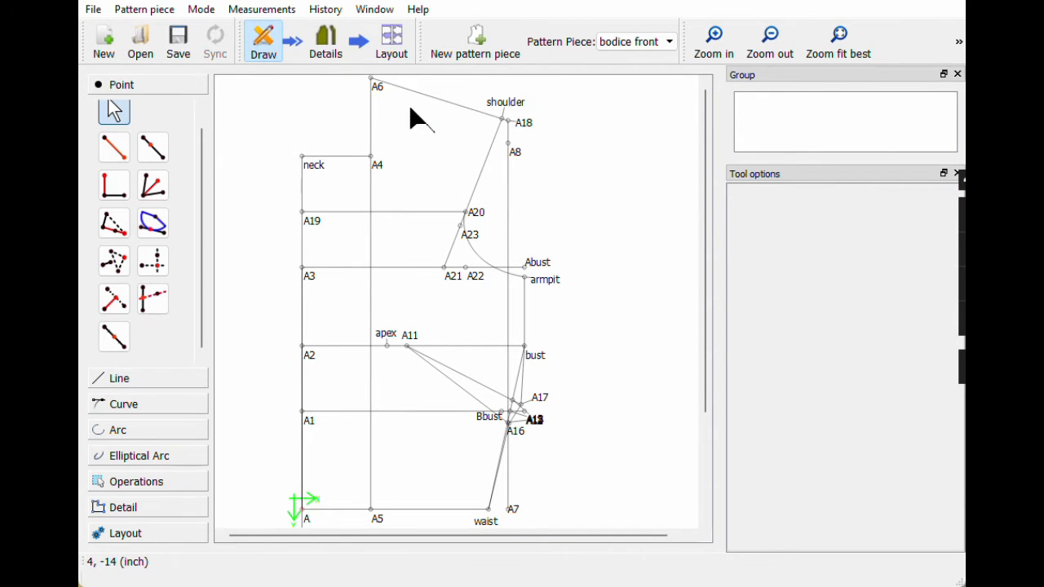
Step: Add a point along the line from A4 to neck at CurrentLength*.6, and move the neck label to the outer side of its point
left_click(115, 338)
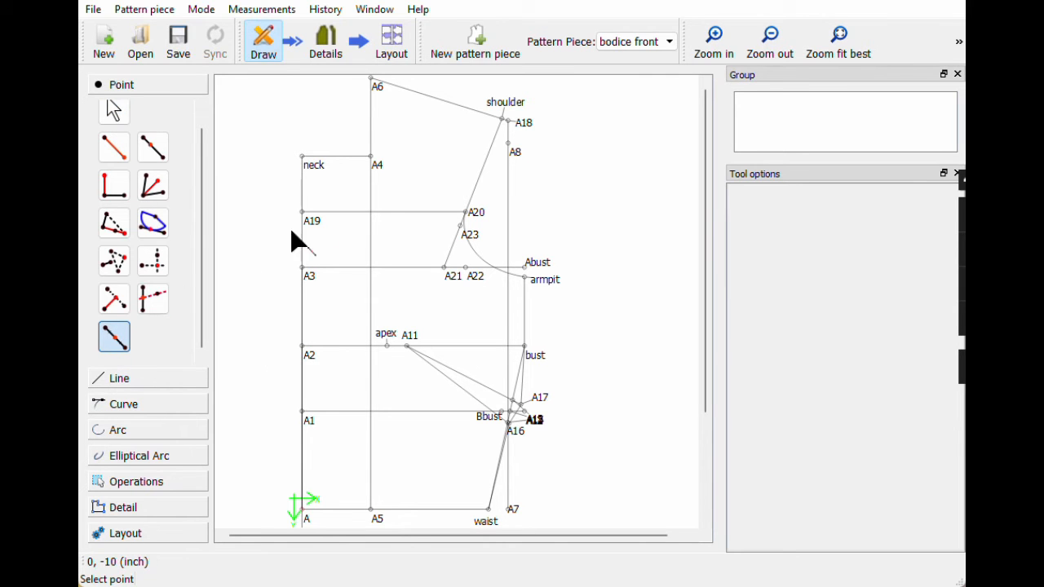
left_click(380, 167)
left_click(314, 162)
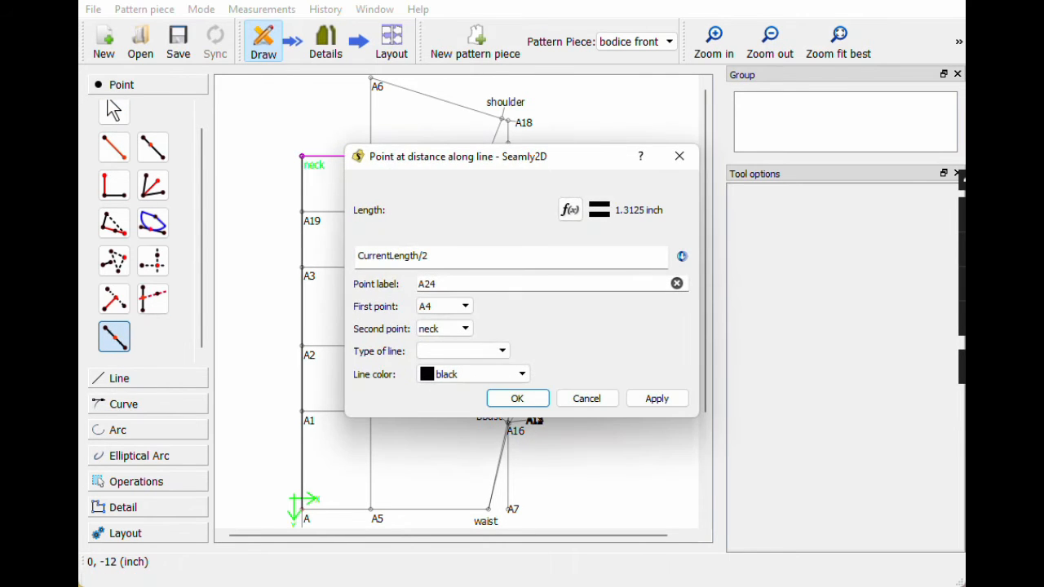
type("*.6")
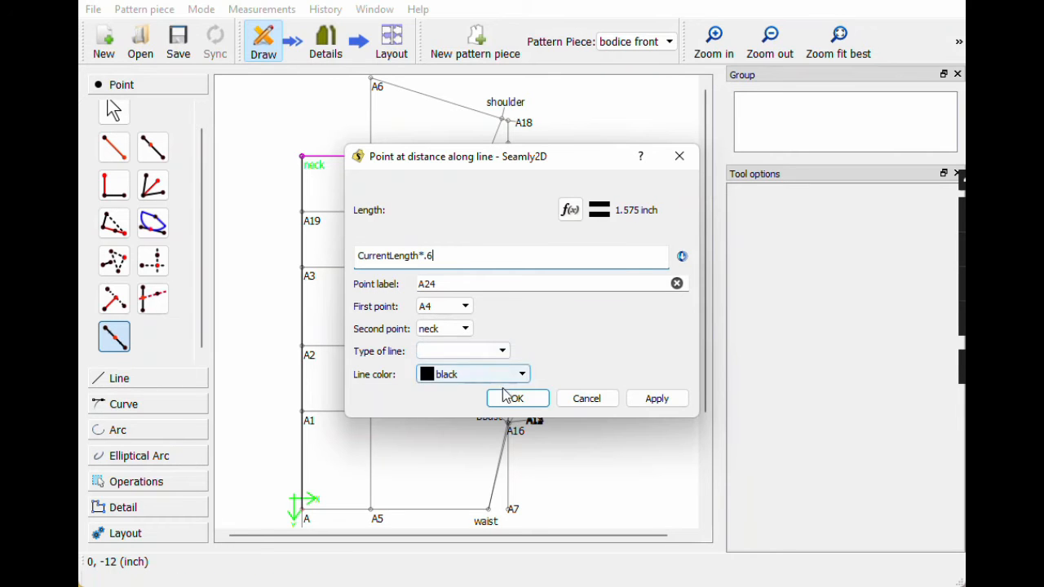
left_click(514, 398)
left_click_drag(313, 169, 296, 172)
left_click(250, 242)
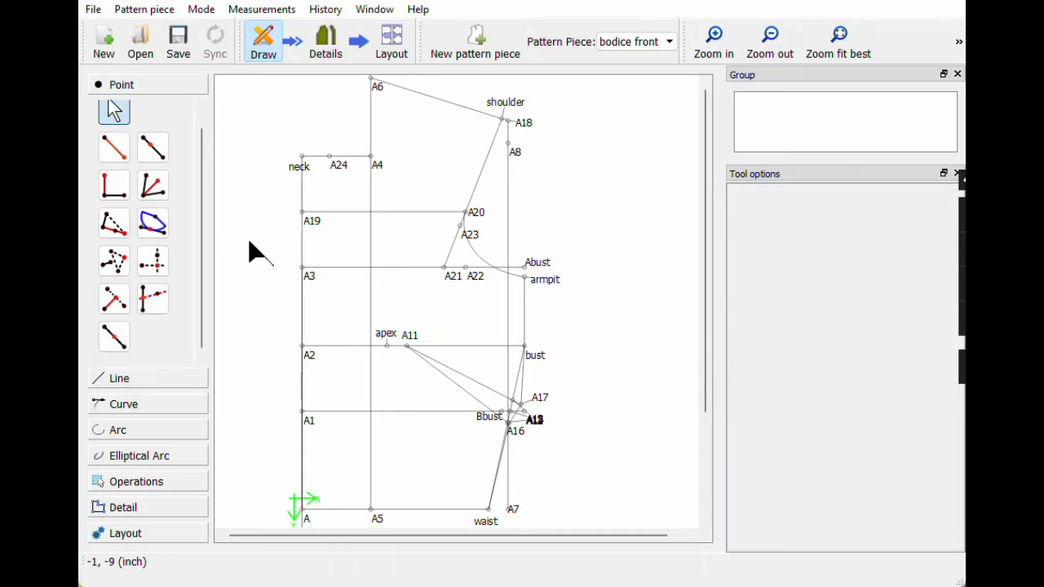
Step: Draw the neckline as a cubic Bezier curve from neck to A6 with A24 and A4 as control points, and save the pattern
left_click(194, 404)
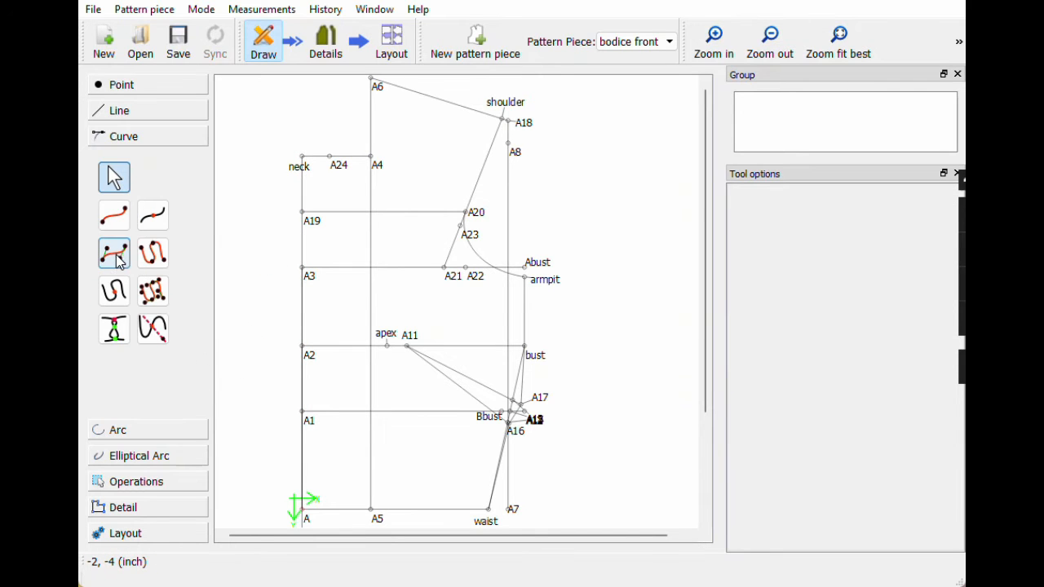
left_click(118, 257)
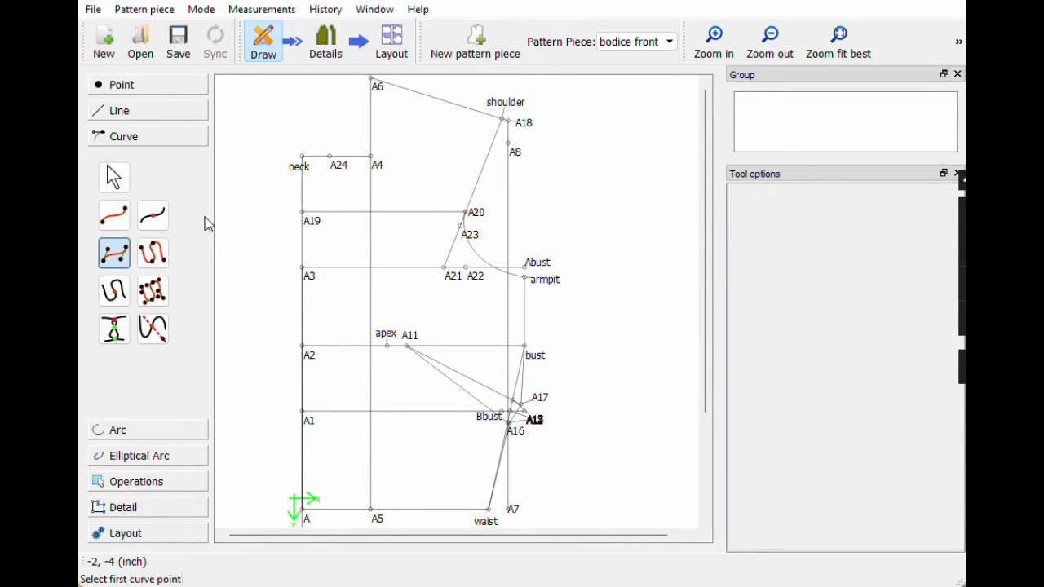
left_click(300, 169)
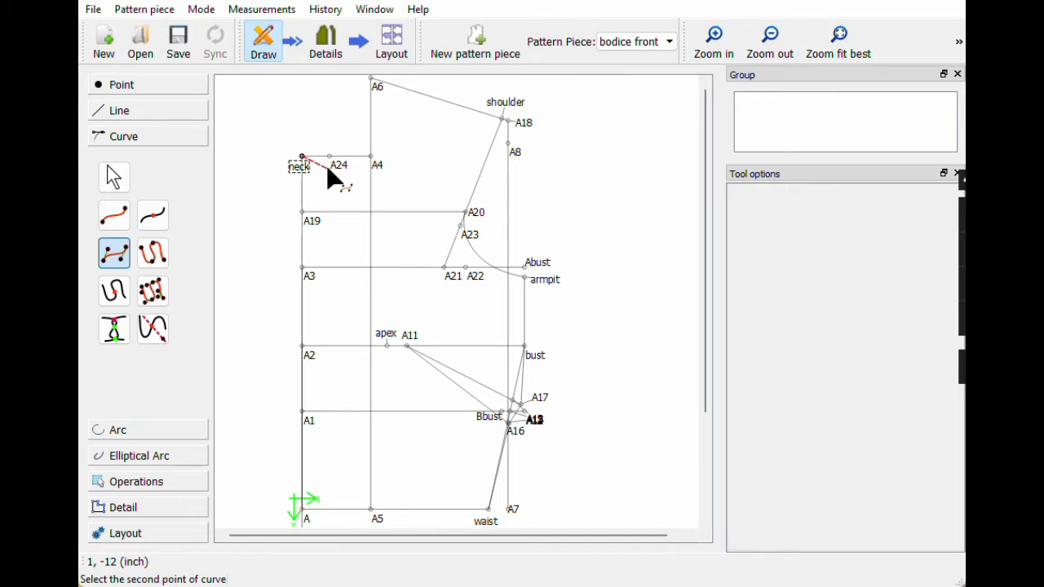
left_click(342, 168)
left_click(375, 160)
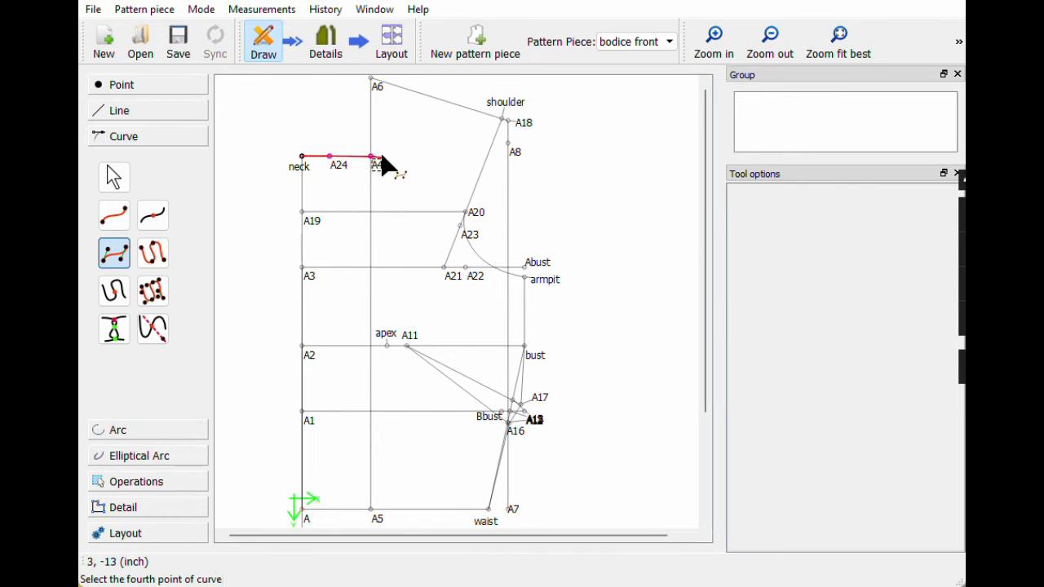
left_click(379, 85)
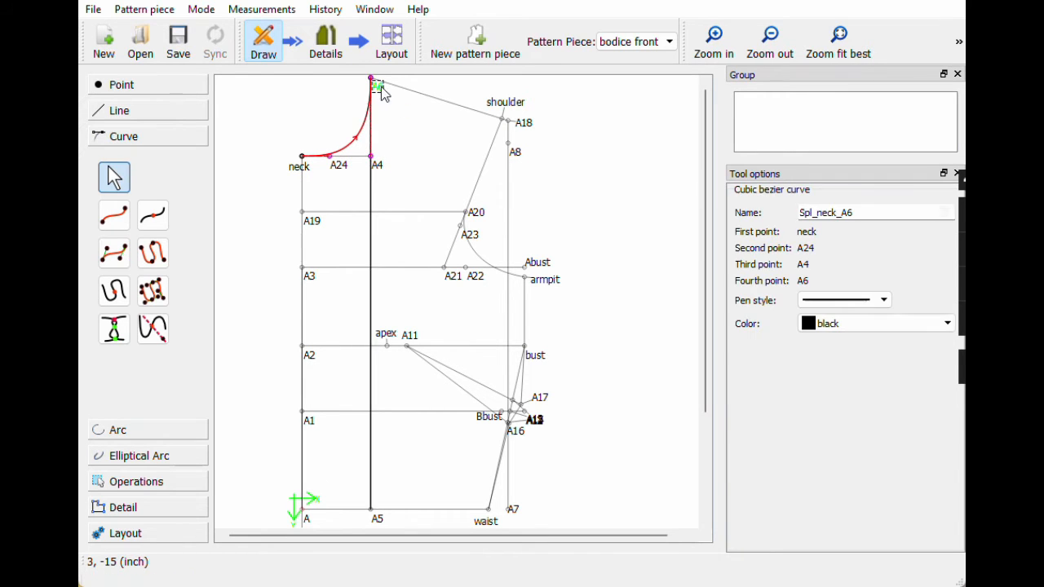
left_click(595, 226)
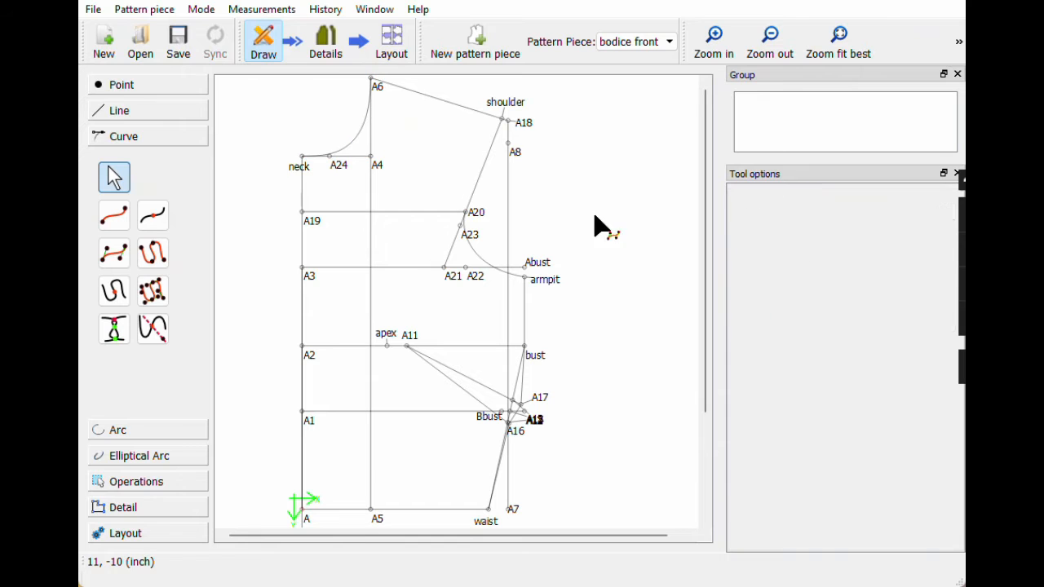
left_click(179, 49)
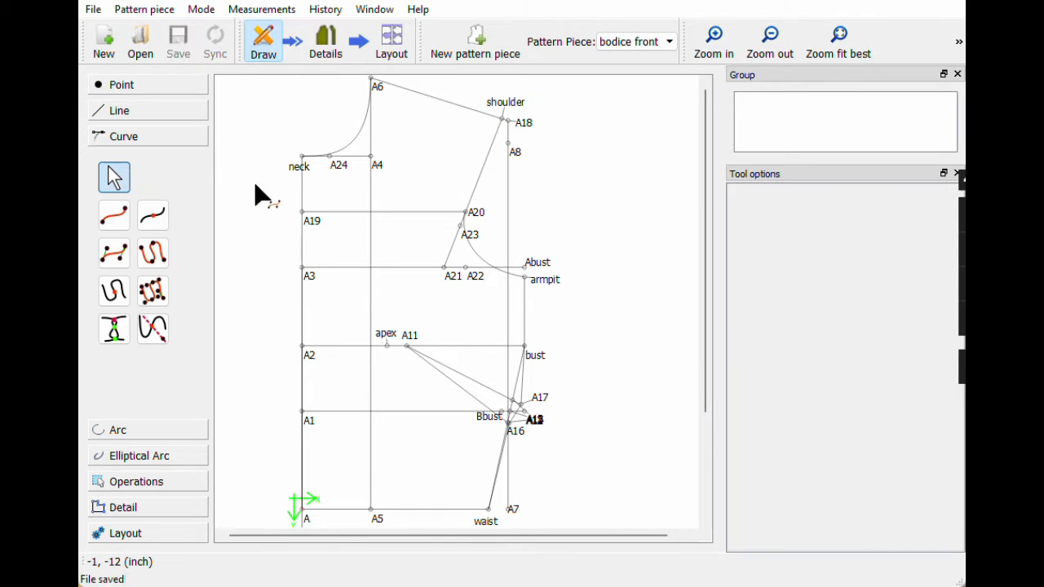
scroll(256, 221, "down", 3)
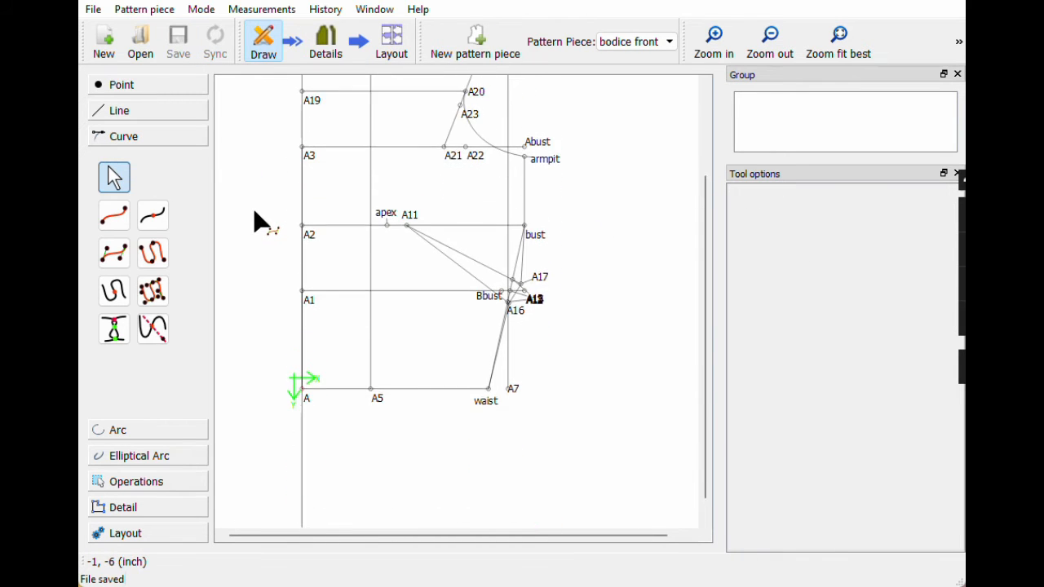
scroll(254, 222, "up", 3)
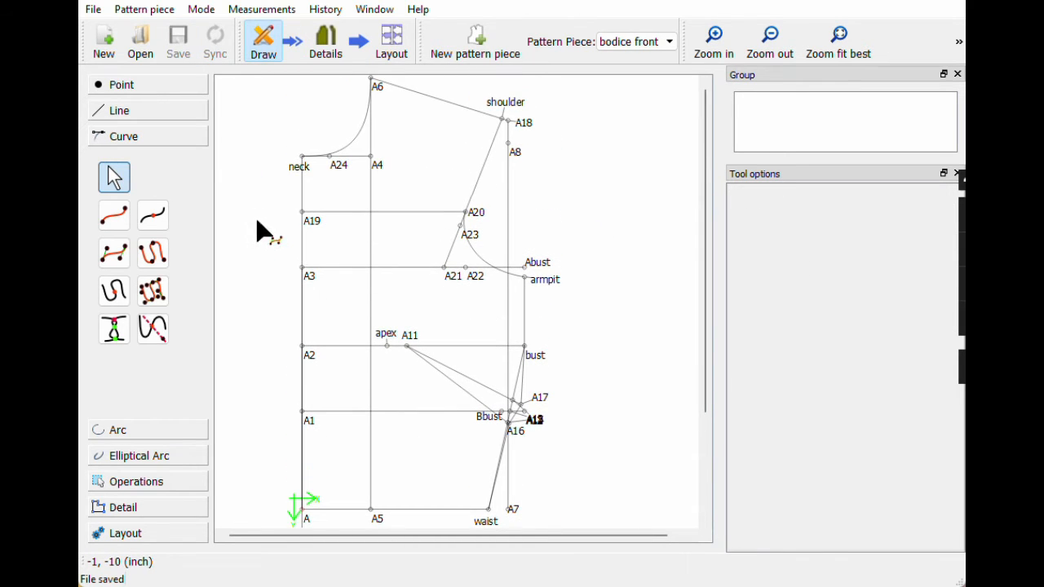
Step: Create a new pattern piece labelled "bodice back"
key("alt+Tab")
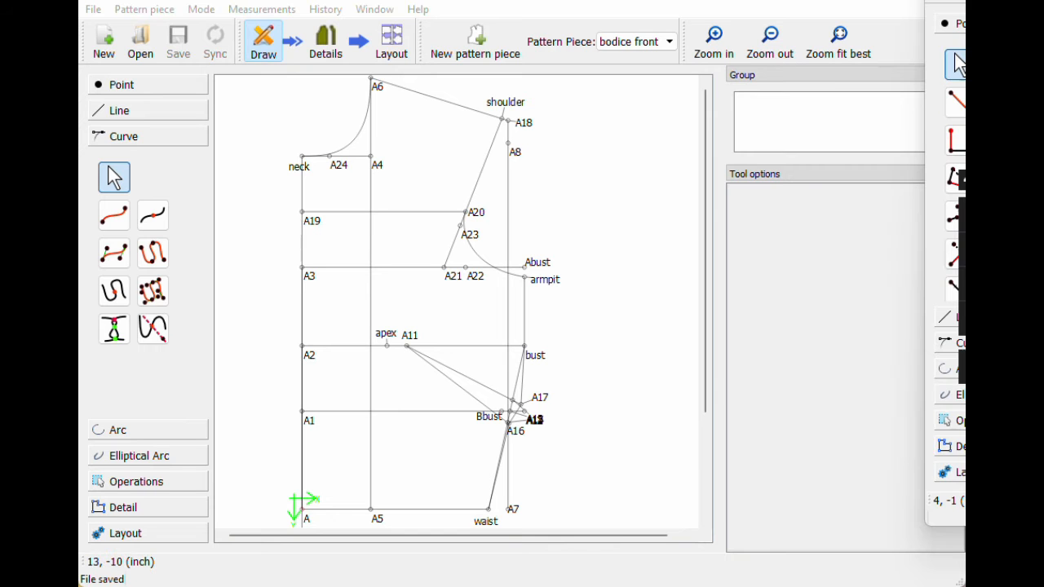
left_click(474, 41)
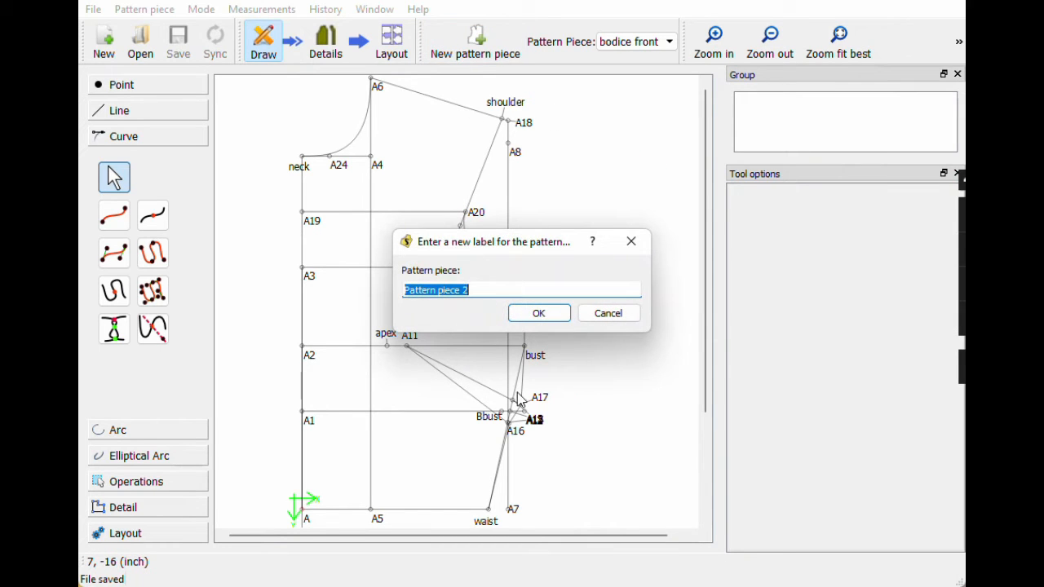
type("bodice back")
key("Return")
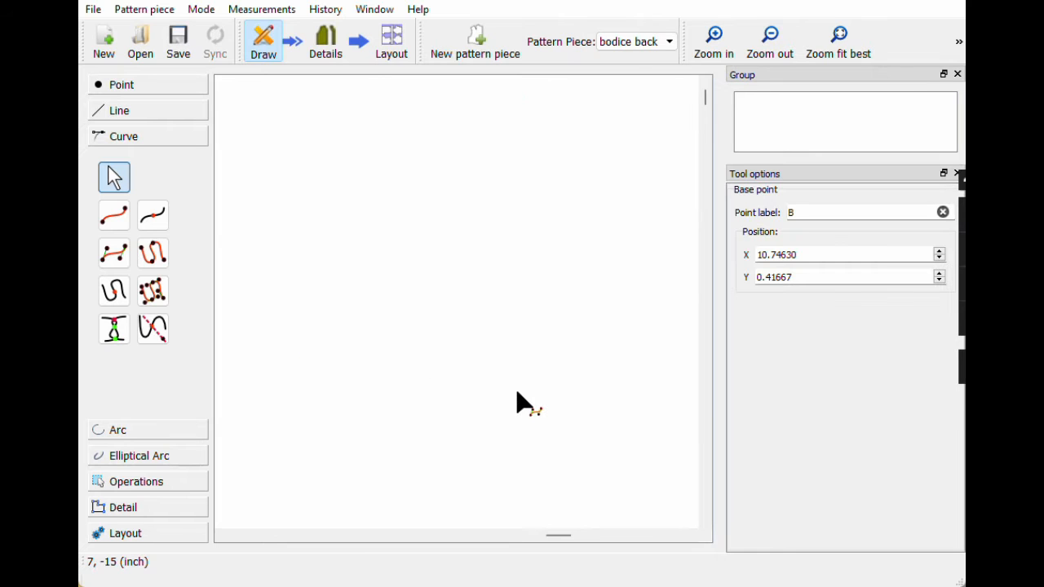
Step: Reposition base point B beside the front bodice's waist line at about X 11.09, Y 0.50 inch
left_click(854, 36)
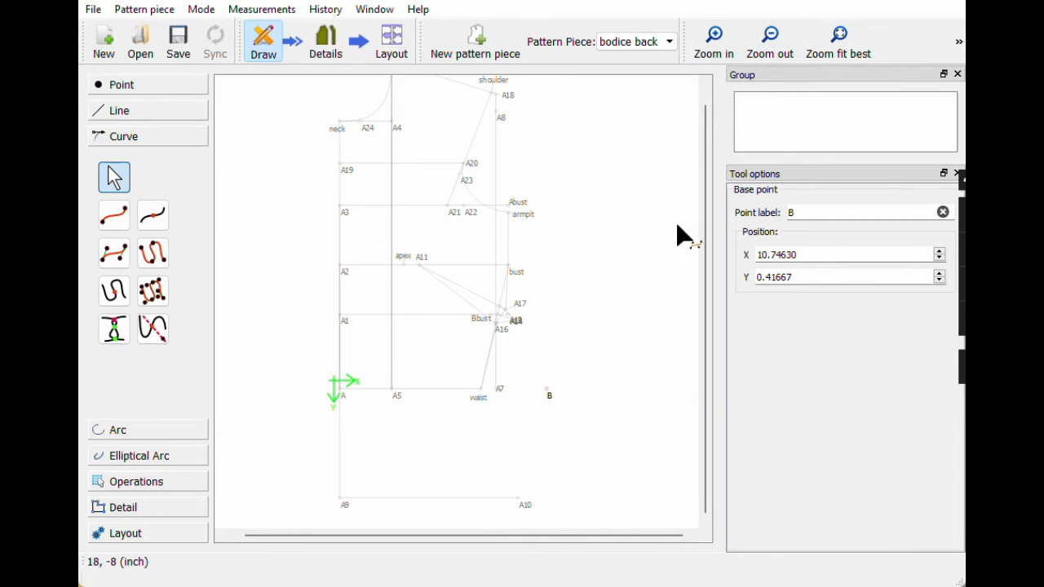
mouse_move(550, 396)
left_mouse_down()
mouse_move(574, 393)
mouse_move(550, 393)
mouse_move(571, 400)
mouse_move(558, 296)
mouse_move(574, 332)
mouse_move(538, 408)
mouse_move(567, 393)
left_mouse_up()
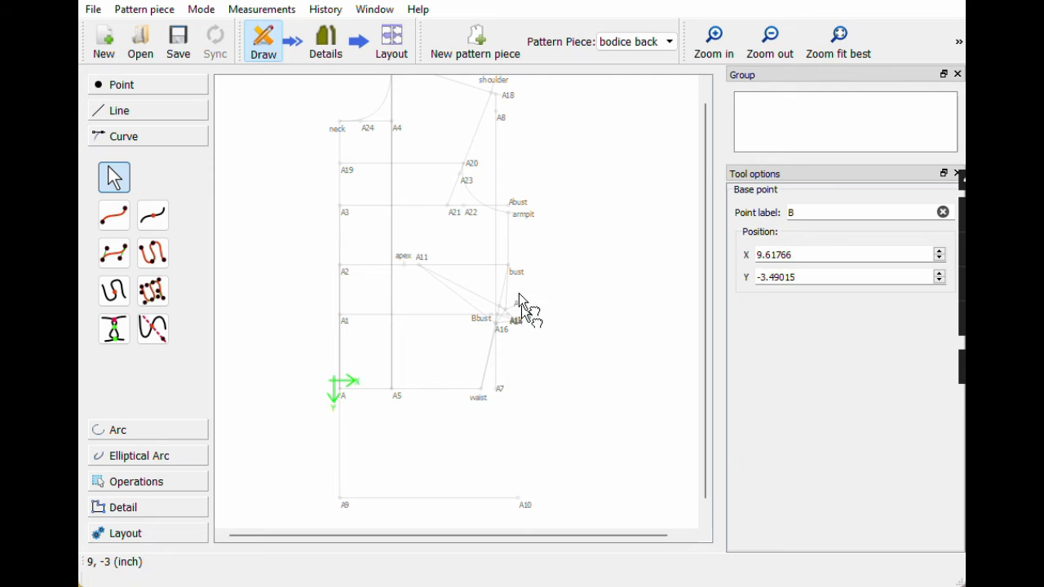
left_click(553, 408)
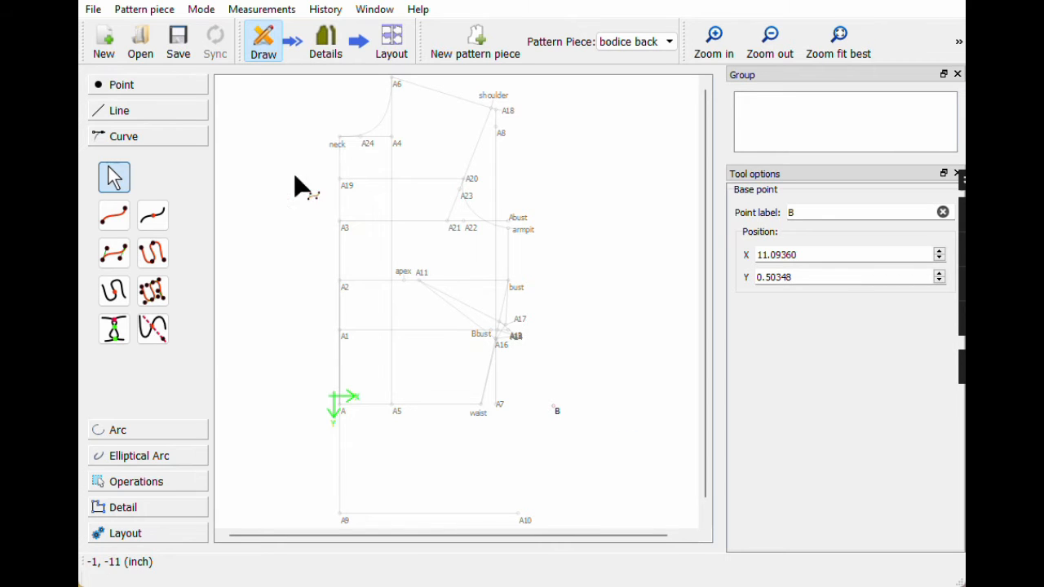
Step: Add a point at distance and angle from B with length waist_arc_b/2 and angle 0
left_click(119, 109)
left_click(114, 146)
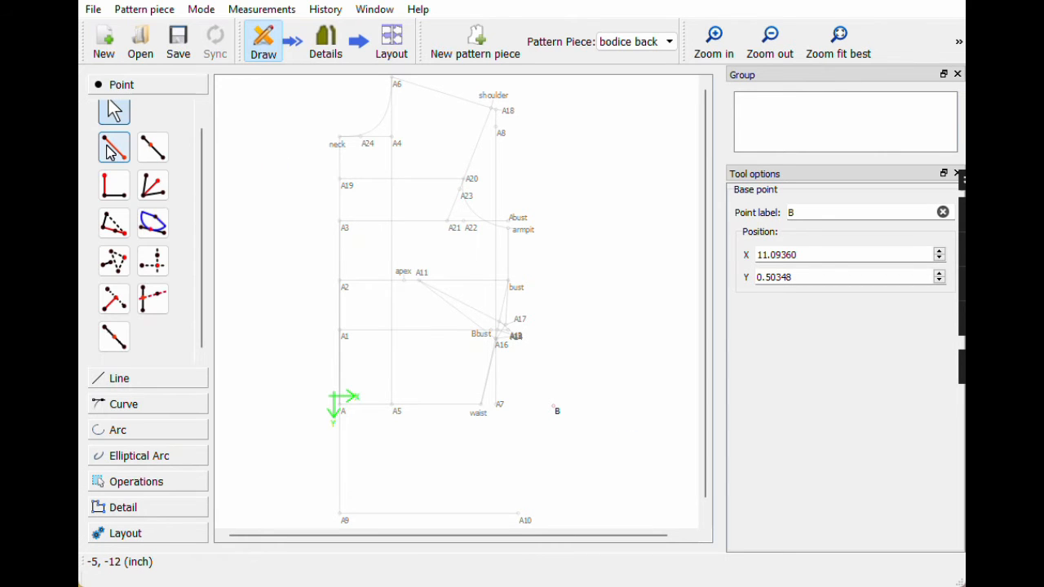
left_click(553, 406)
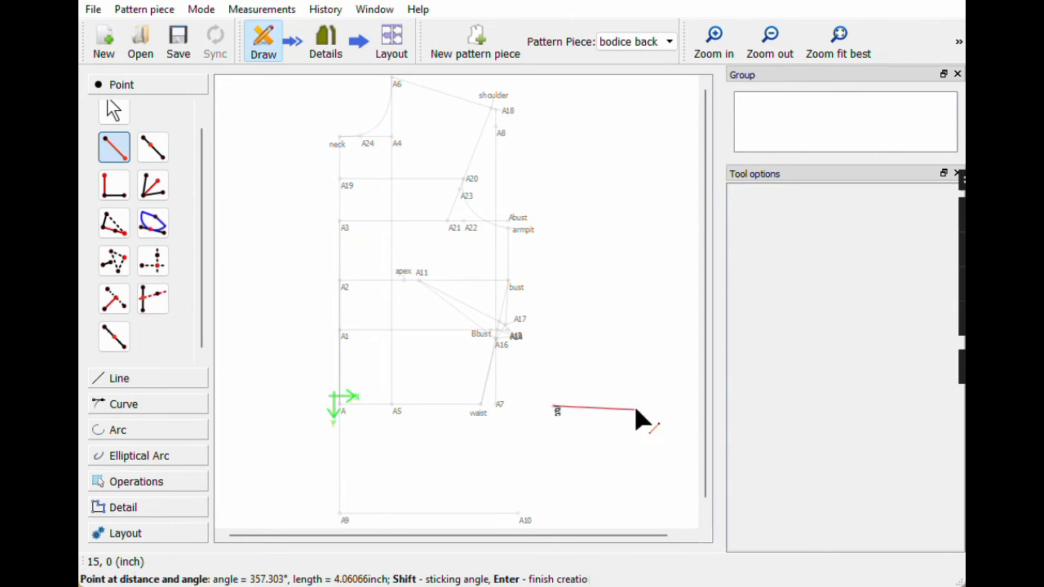
left_click(656, 405)
key("Tab")
type("0")
left_click(567, 174)
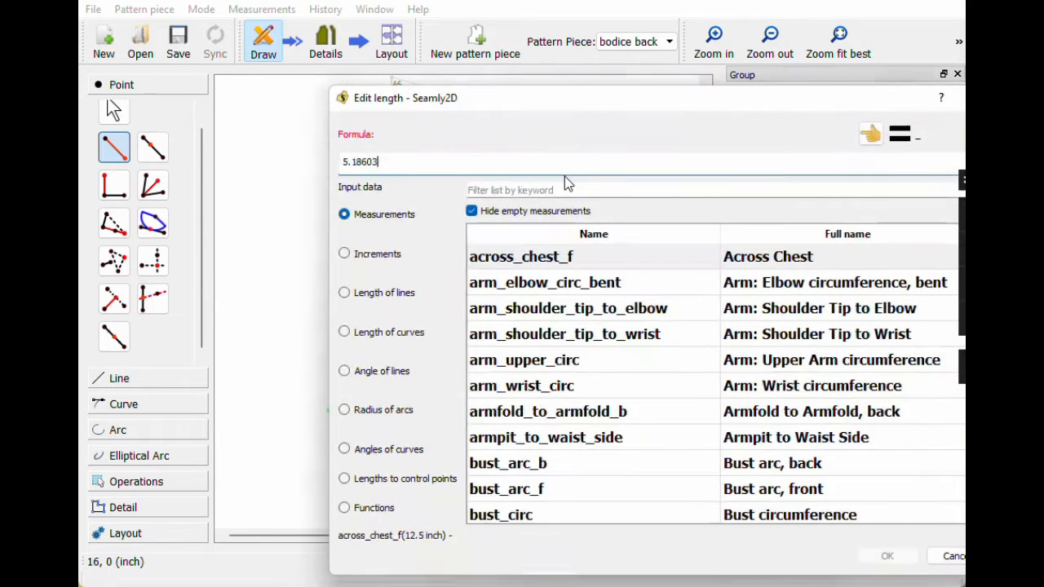
key("ctrl+a")
key("BackSpace")
left_click(552, 189)
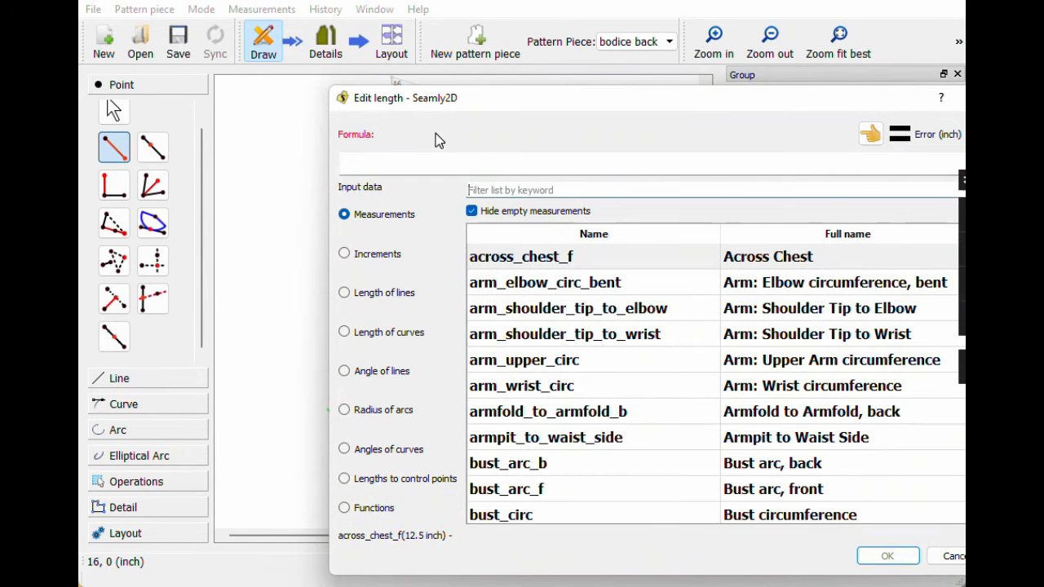
type("waist c")
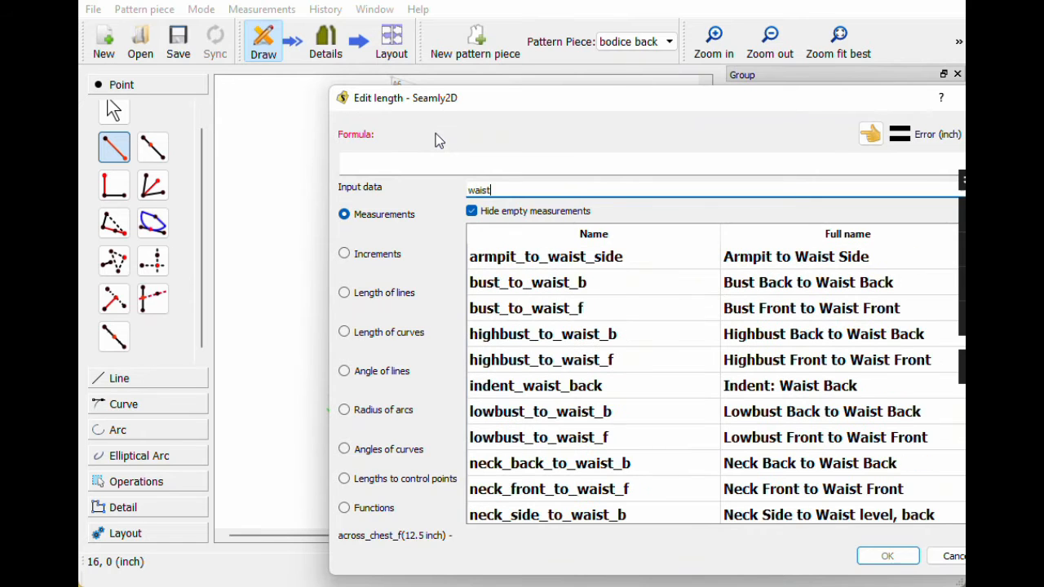
key("BackSpace")
key("BackSpace")
key("BackSpace")
type("t ar")
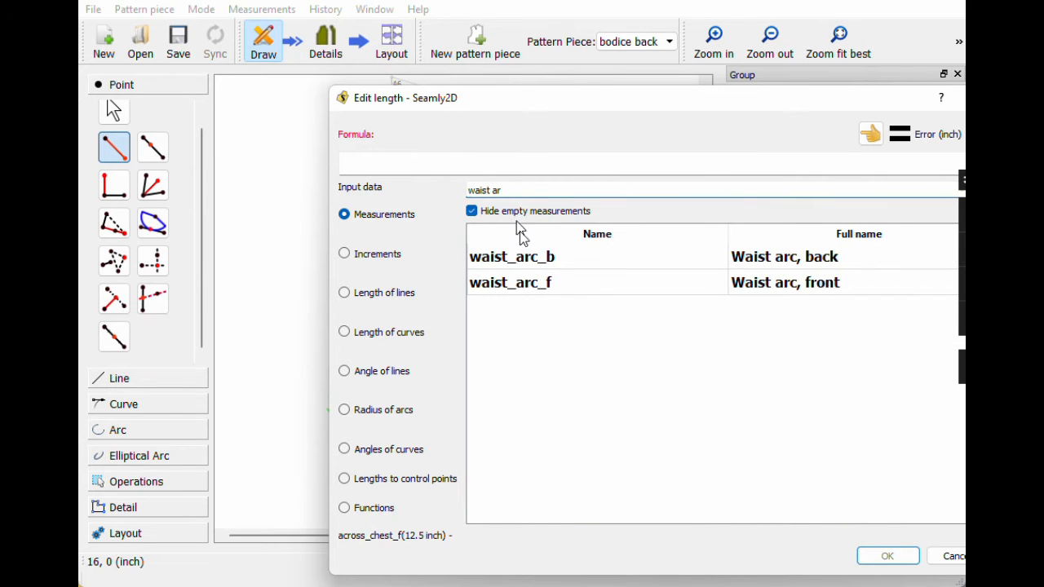
double_click(526, 260)
type("/2")
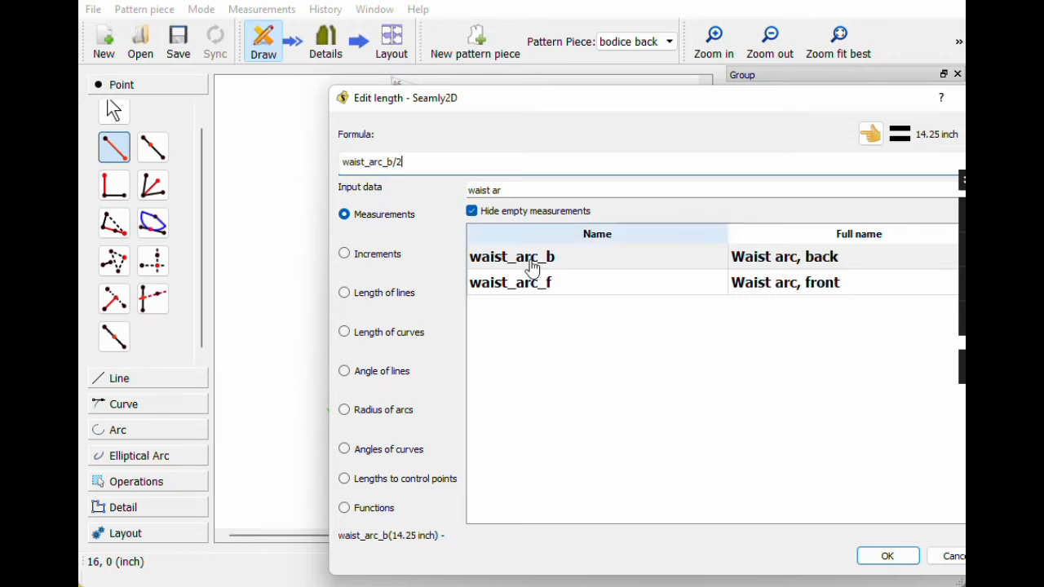
left_click(887, 557)
left_click(517, 419)
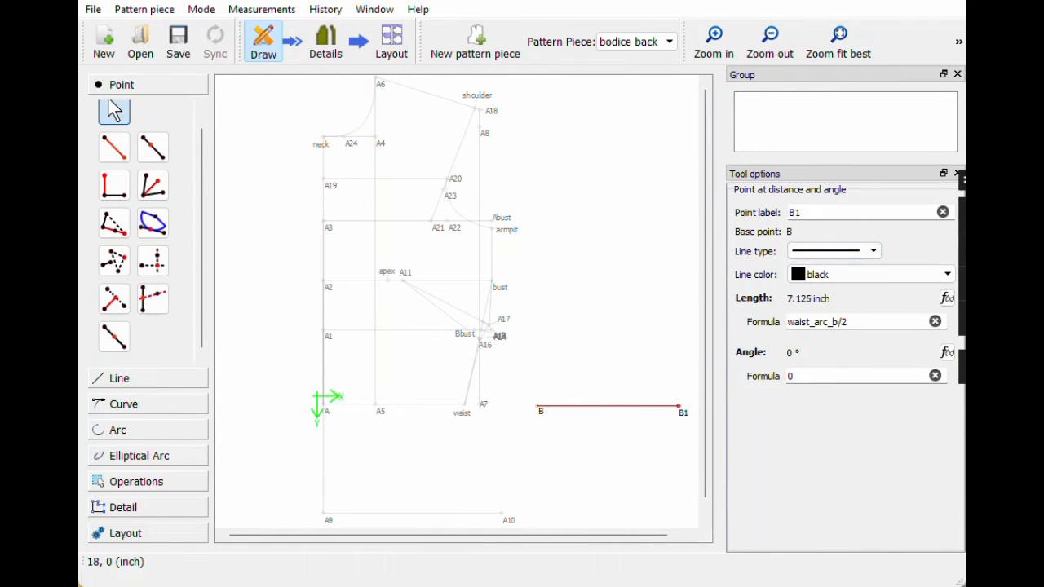
Step: Label the new point at the end of the back waist line waistB
type("waistB")
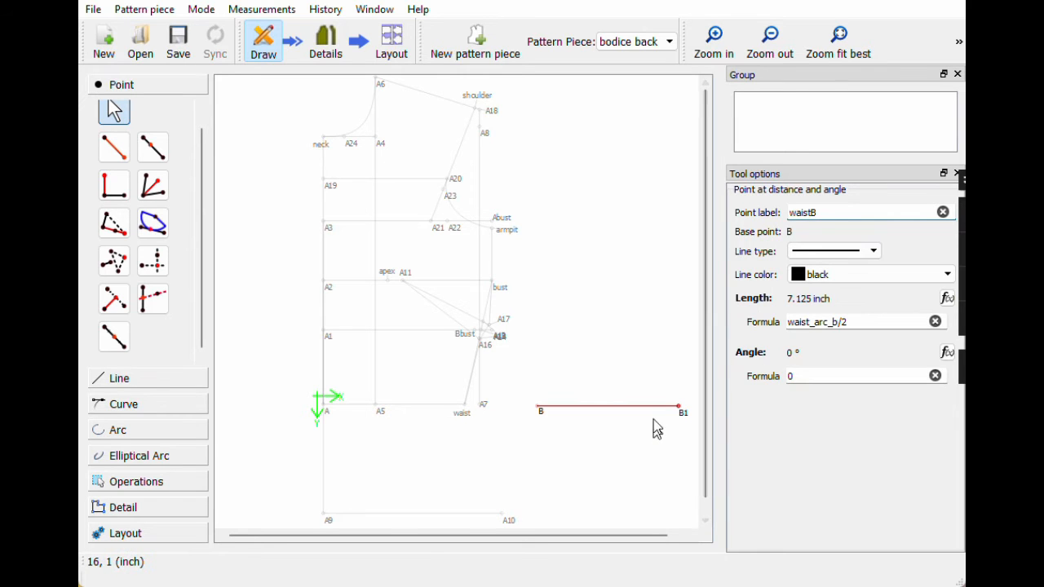
key("Return")
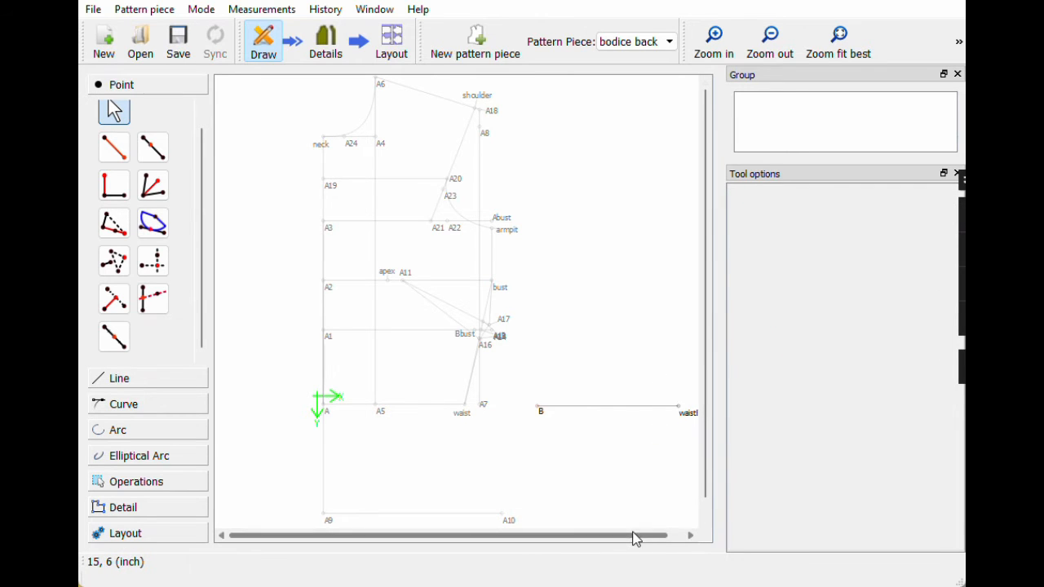
left_click_drag(641, 538, 658, 537)
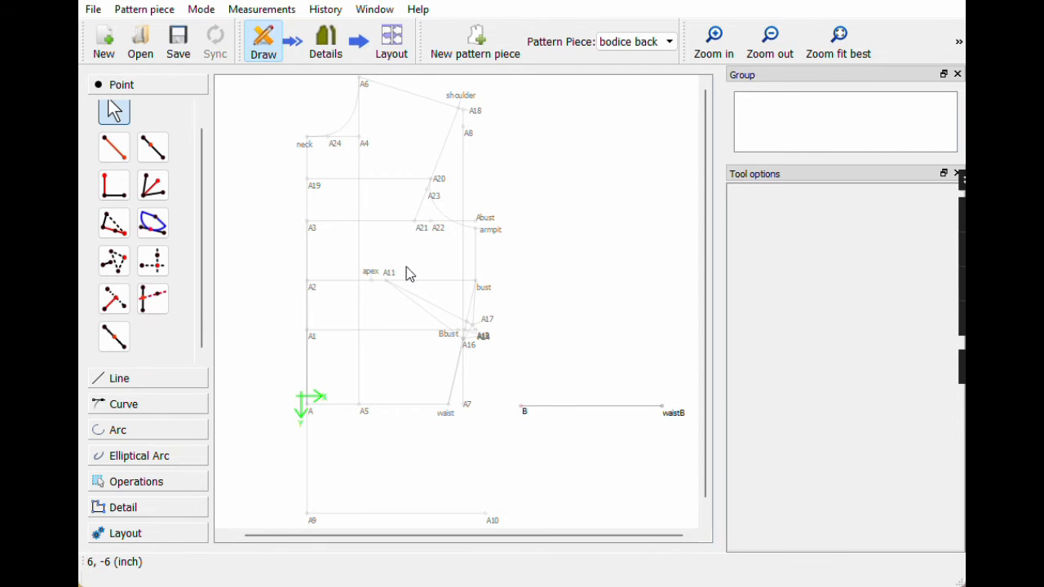
Step: Add a point at distance and angle straight above B with length lowbust_to_waist_b and angle 90
left_click(114, 147)
left_click(523, 409)
left_click(516, 347)
left_click_drag(417, 263, 381, 263)
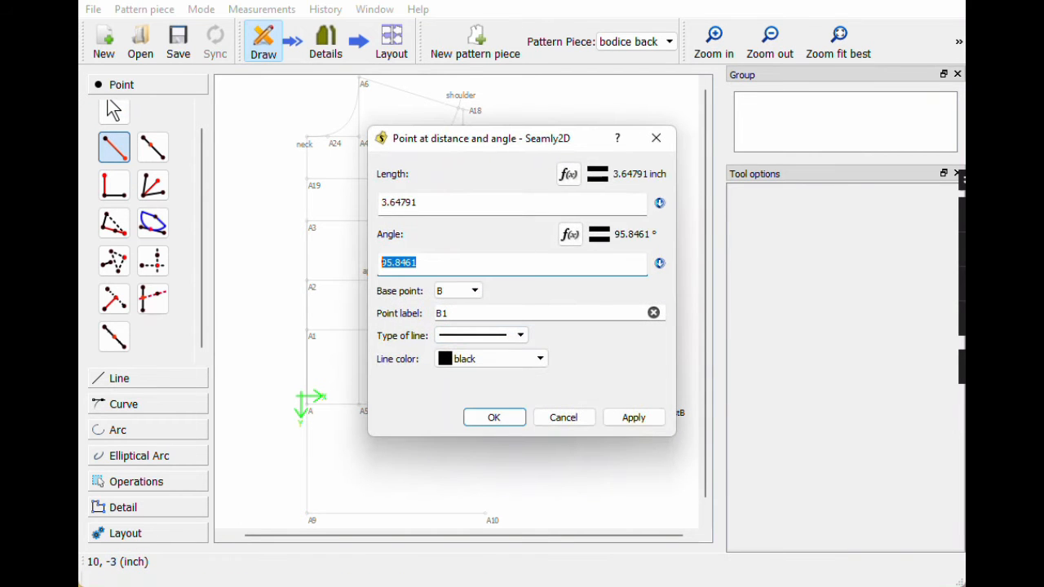
type("90")
left_click(569, 174)
key("BackSpace")
left_click(469, 190)
type("be")
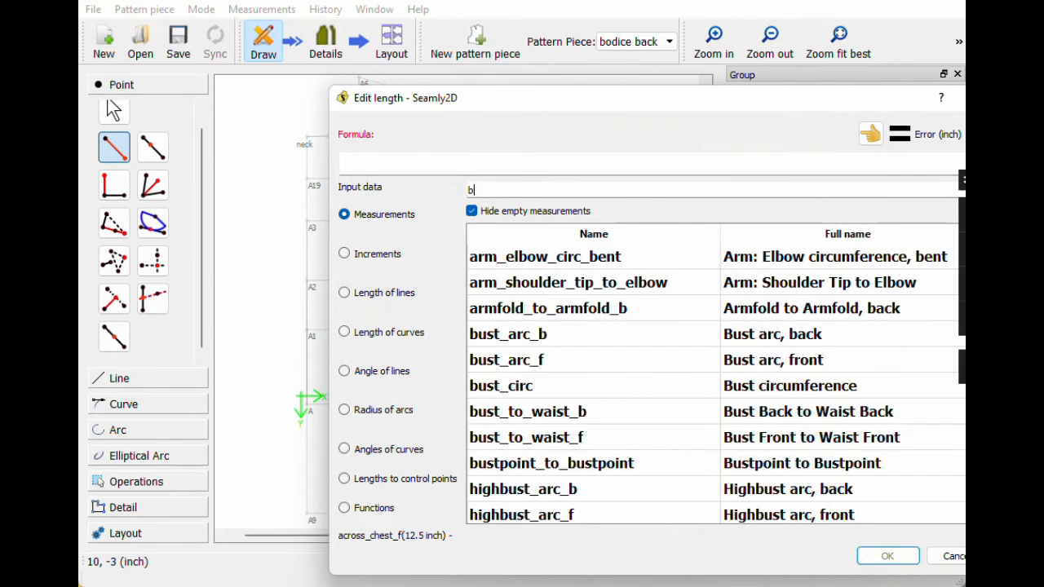
key("BackSpace")
key("BackSpace")
type("lo")
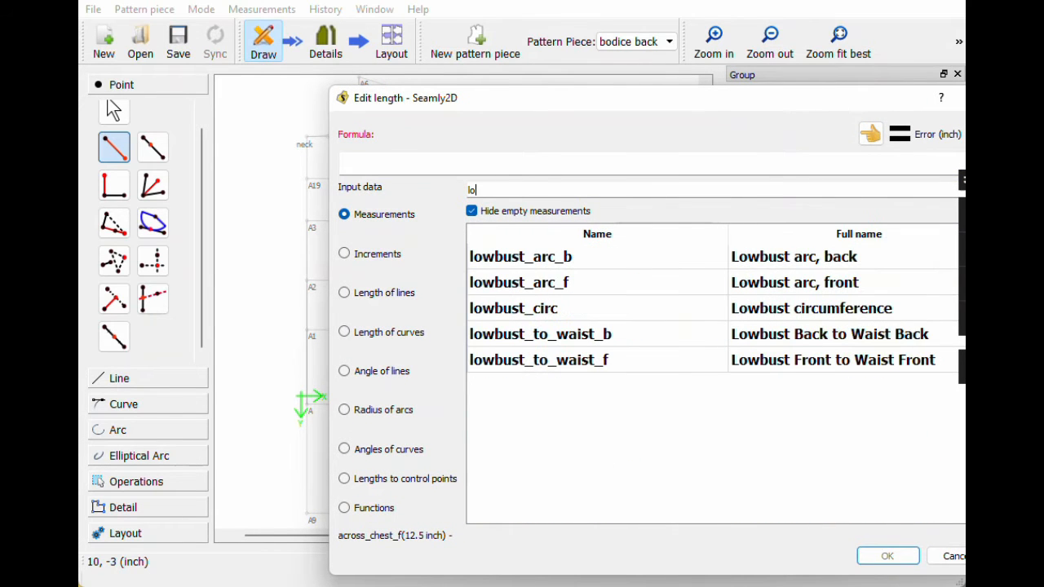
double_click(579, 343)
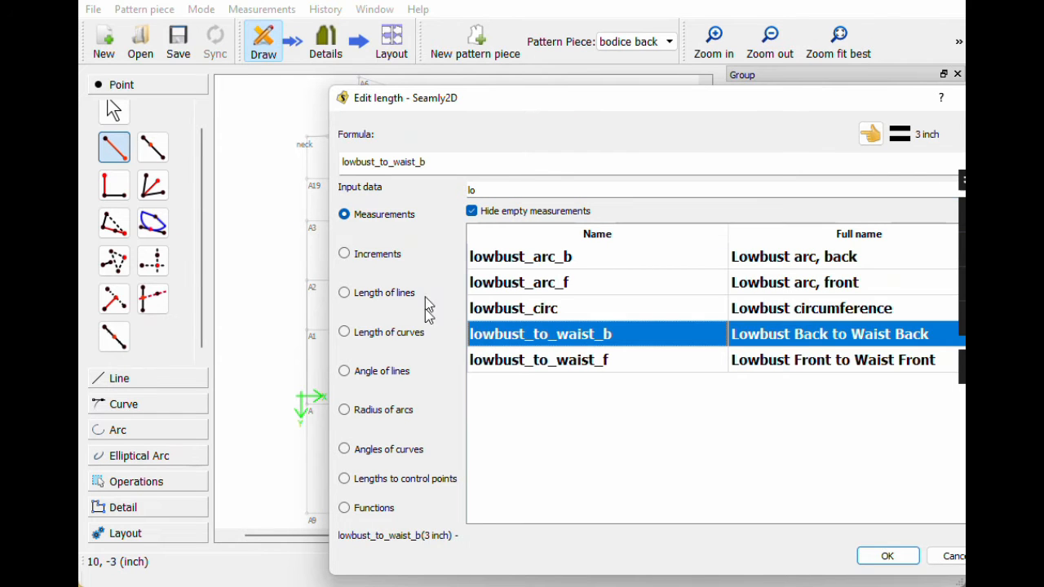
left_click(887, 556)
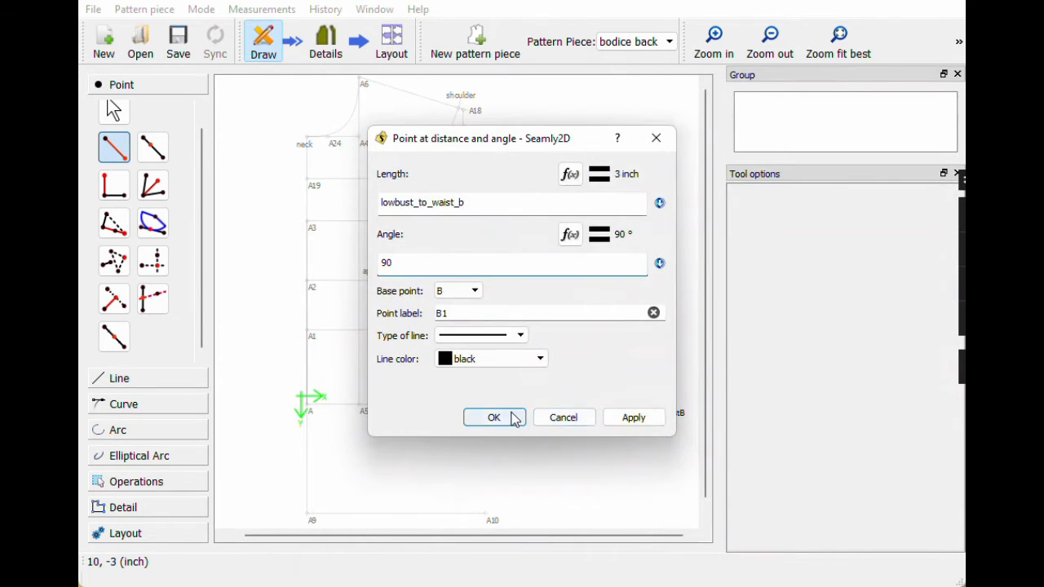
left_click(512, 419)
Step: Add a point at distance and angle from B1 with length lowbust_arc_b/2 and angle 0, and label it BbustB
left_click(114, 147)
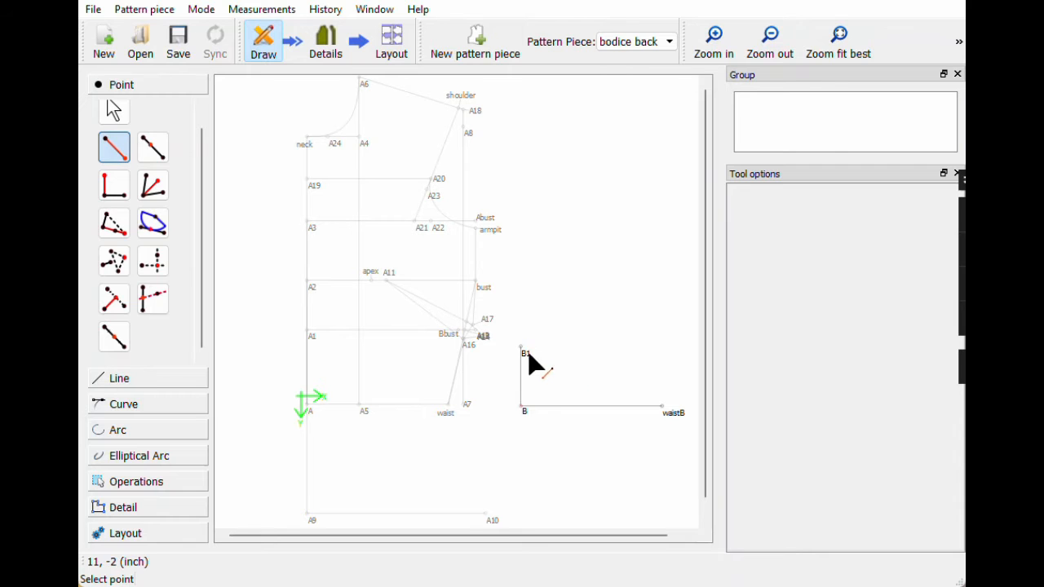
left_click(522, 351)
left_click(657, 345)
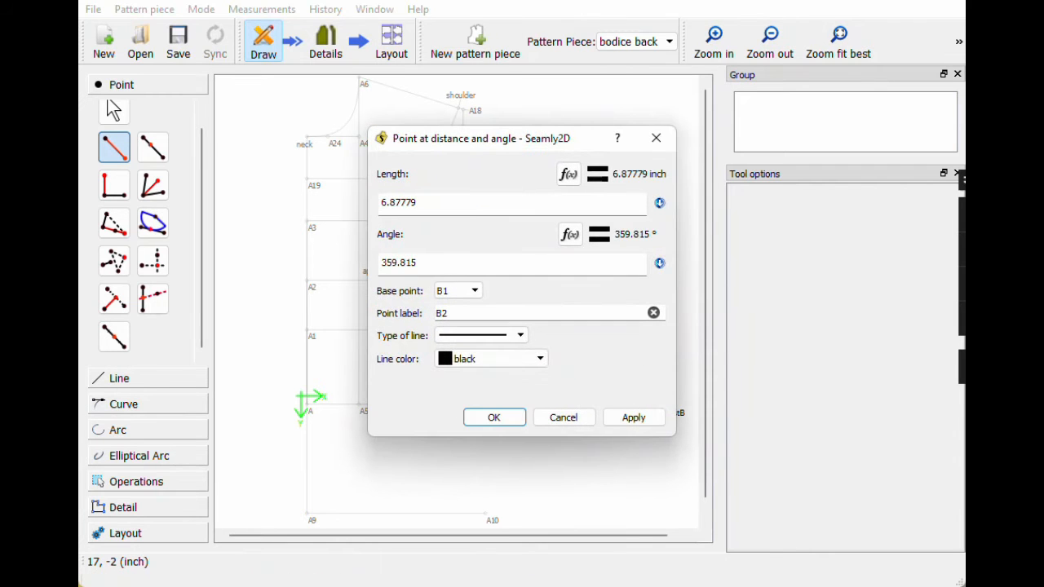
left_click(568, 174)
key("BackSpace")
key("BackSpace")
key("BackSpace")
key("BackSpace")
key("BackSpace")
key("BackSpace")
key("BackSpace")
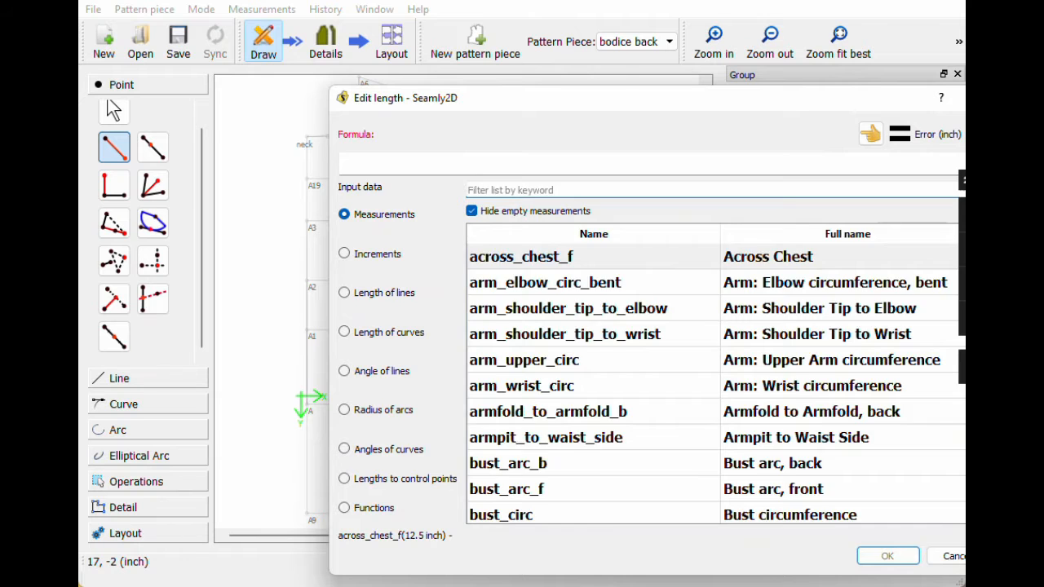
type("lowbu")
double_click(580, 260)
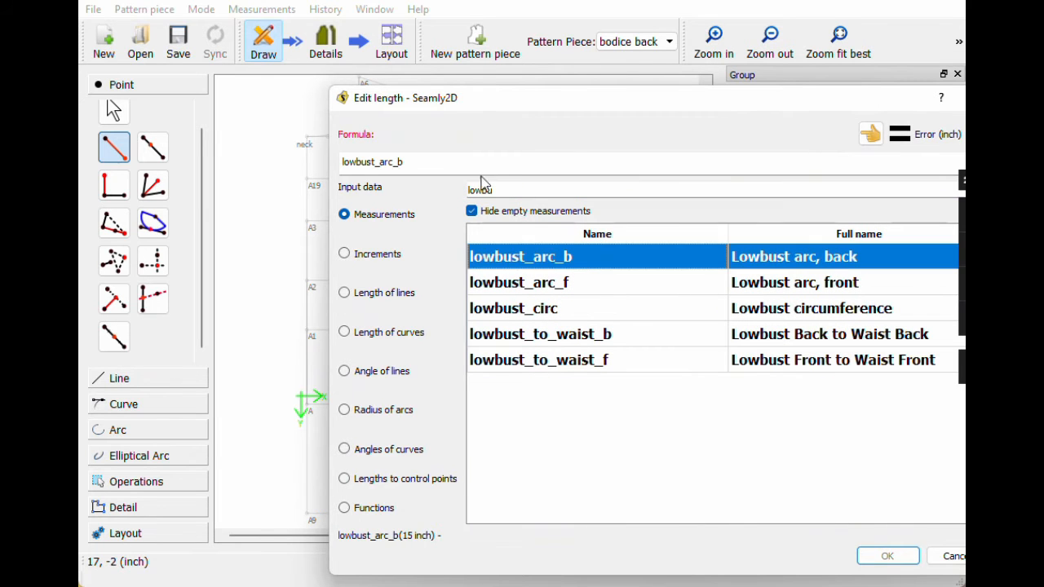
type("/2")
left_click(887, 555)
left_click(497, 418)
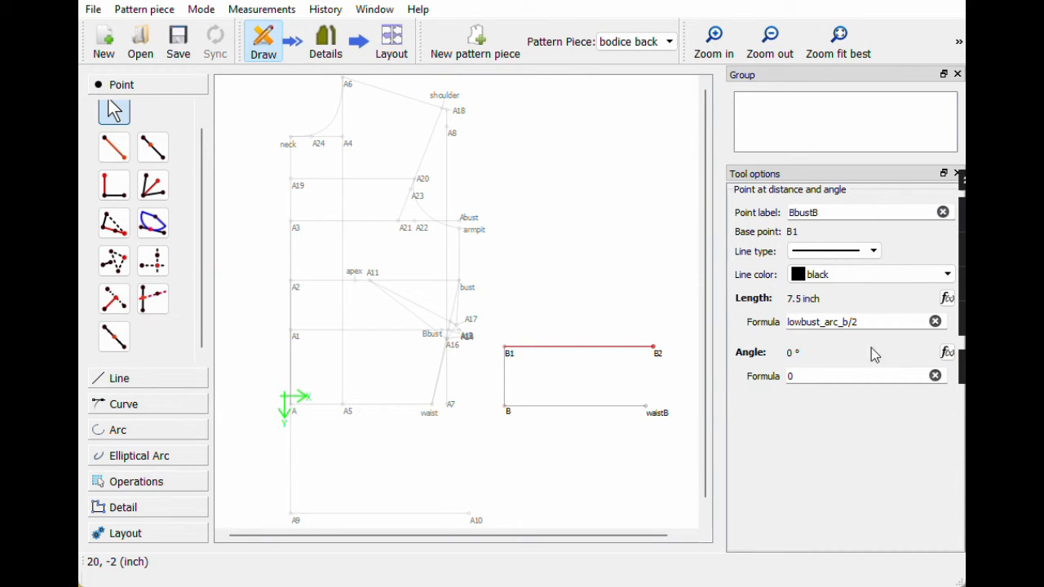
key("Return")
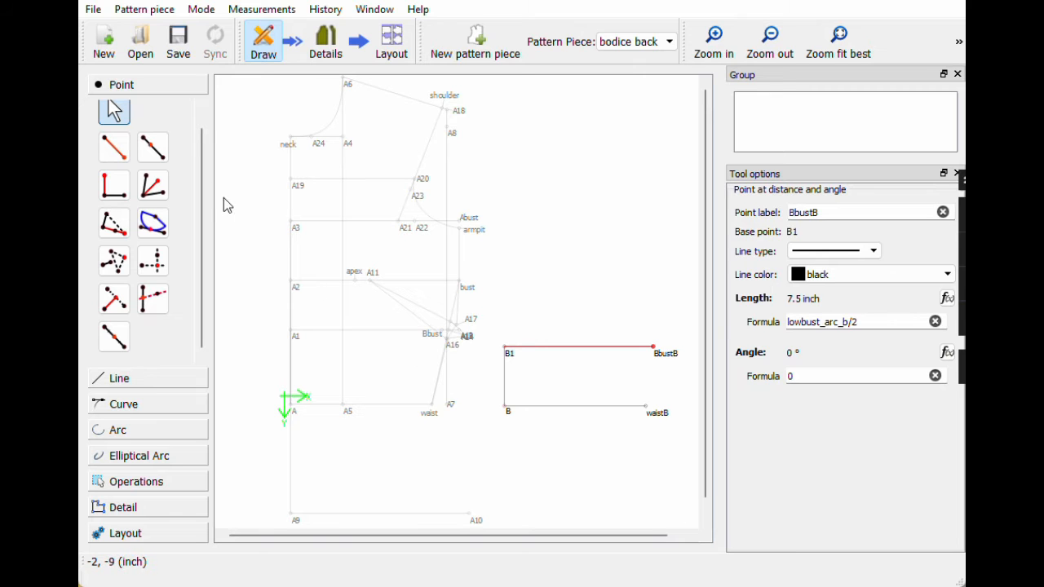
Step: Add a point at distance and angle straight above B with length bust_arc_b/2 and angle 90
left_click(114, 147)
left_click(505, 407)
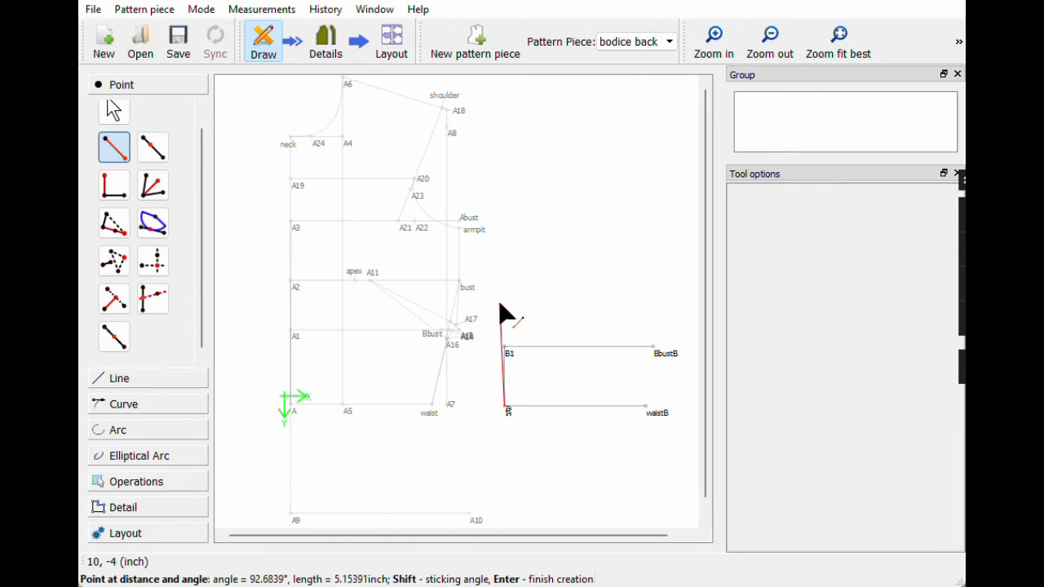
left_click(510, 305)
left_click_drag(417, 263, 380, 262)
type("90")
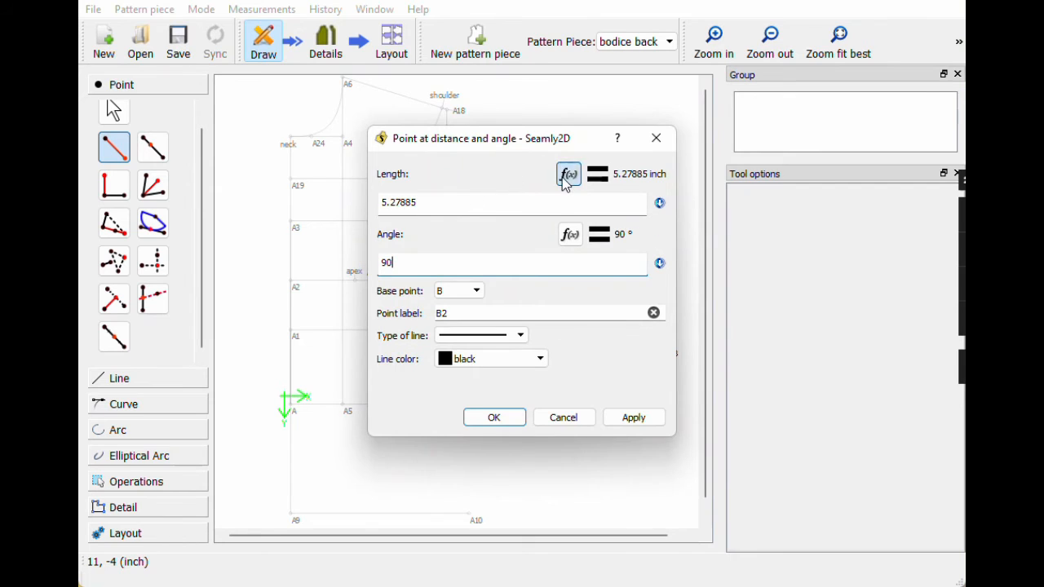
left_click(568, 174)
key("BackSpace")
key("BackSpace")
key("BackSpace")
key("BackSpace")
key("BackSpace")
key("BackSpace")
key("BackSpace")
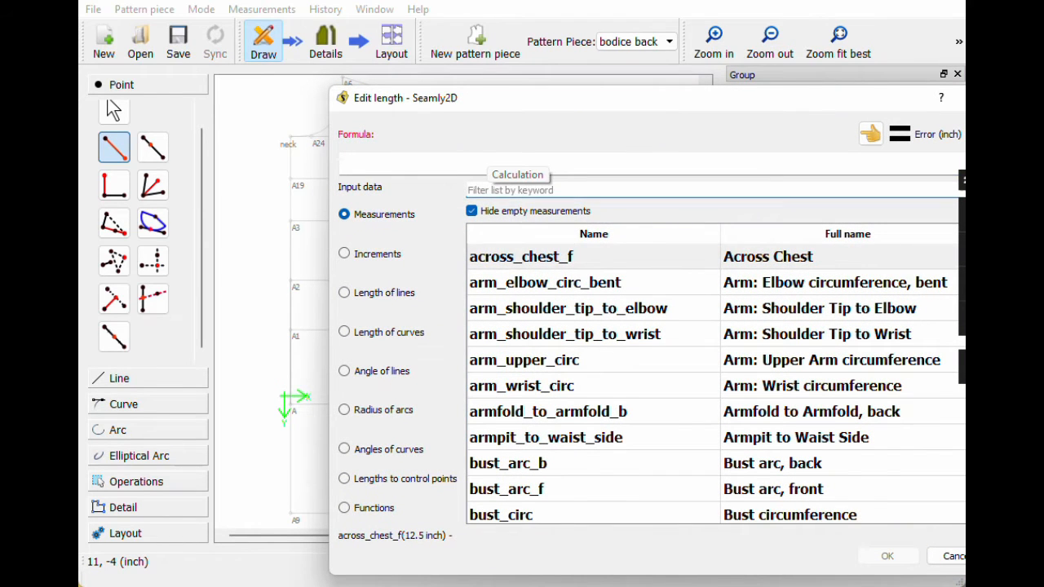
type("bust")
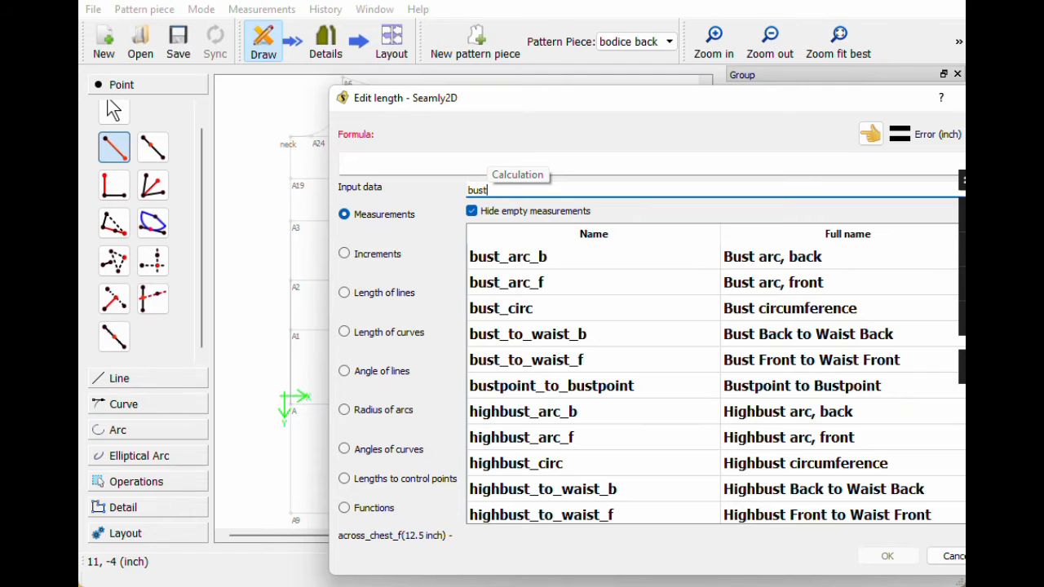
double_click(538, 257)
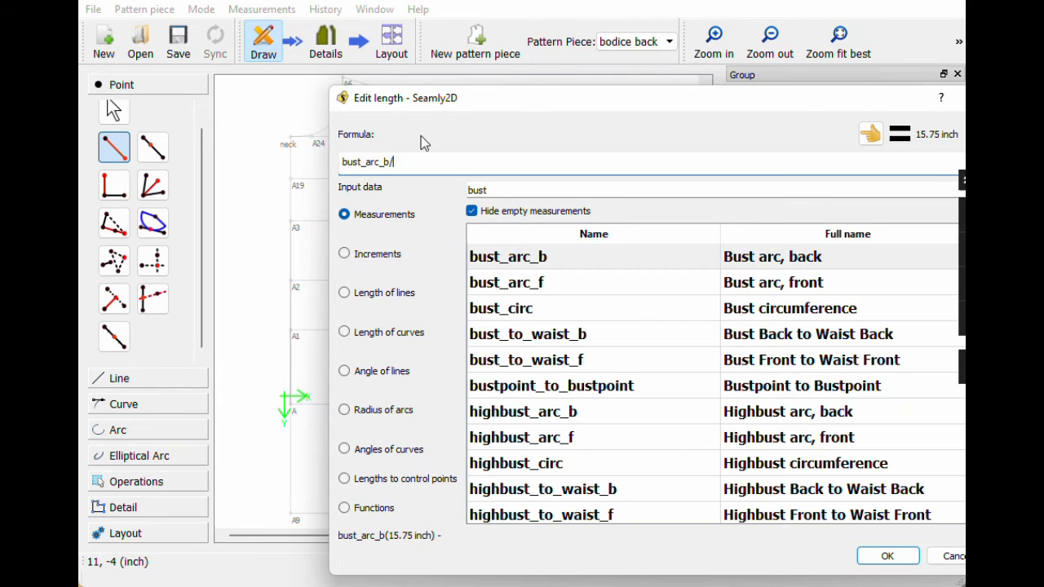
type("/2")
left_click(871, 556)
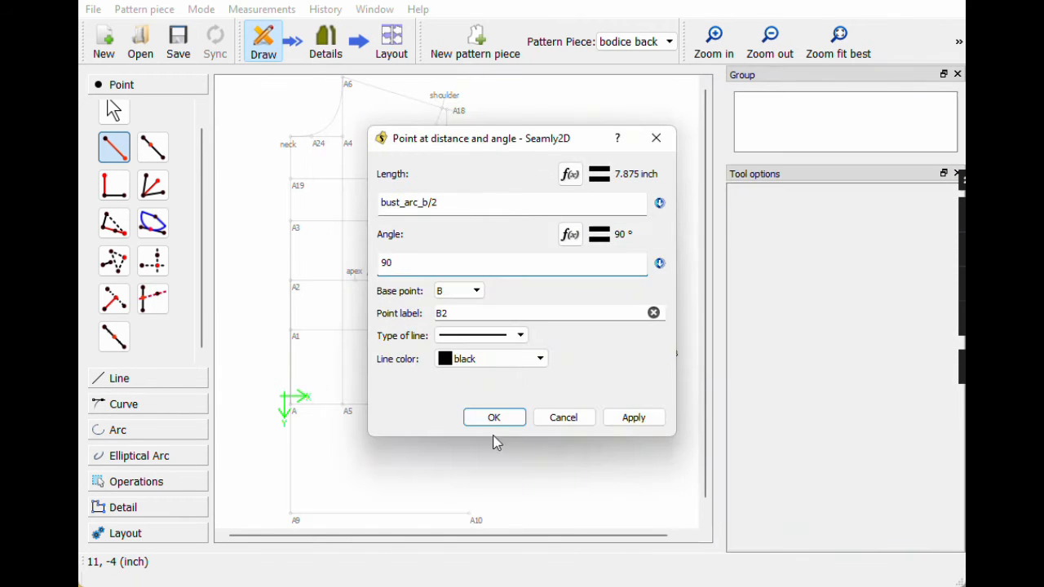
left_click(492, 417)
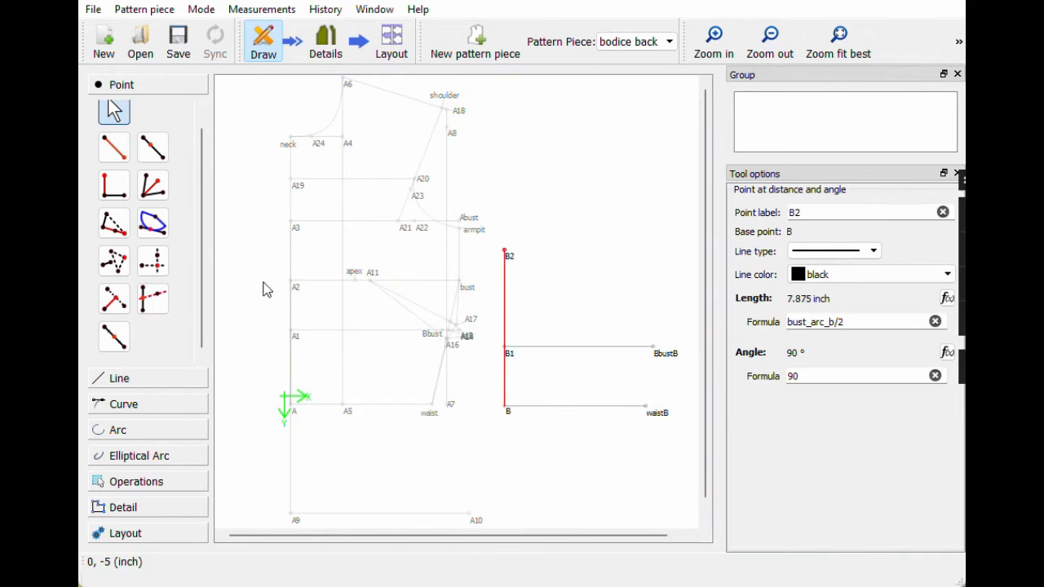
Step: Add a point at distance and angle from B2 with length bust_arc_b/2 and angle 0
left_click(114, 147)
left_click(513, 258)
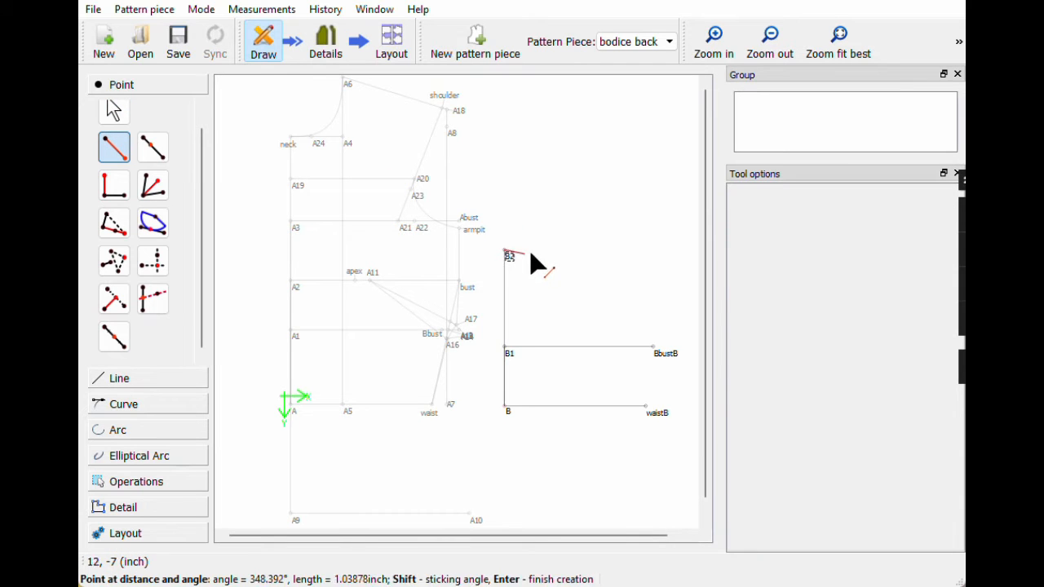
left_click(675, 255)
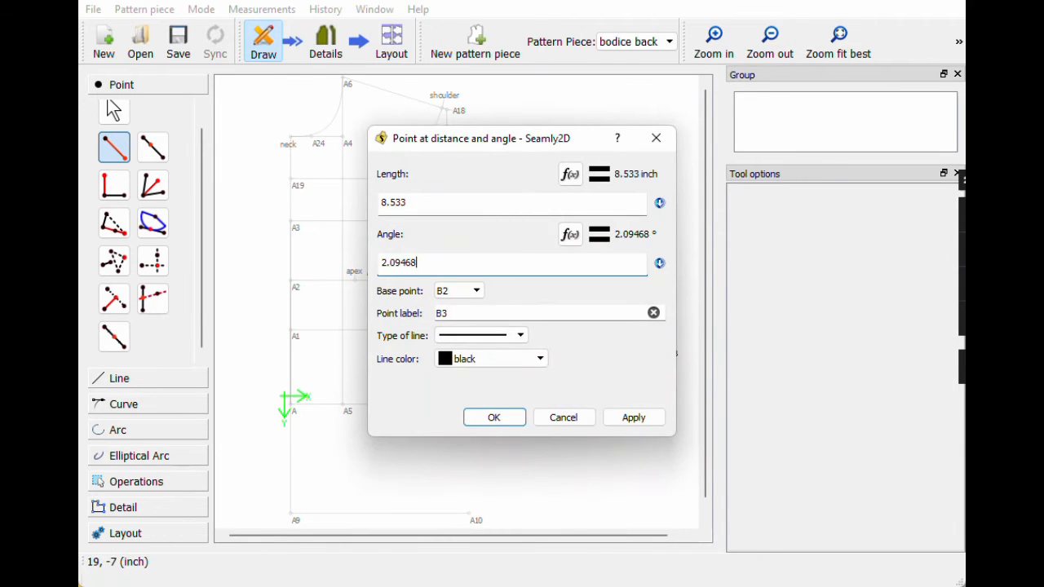
type("0")
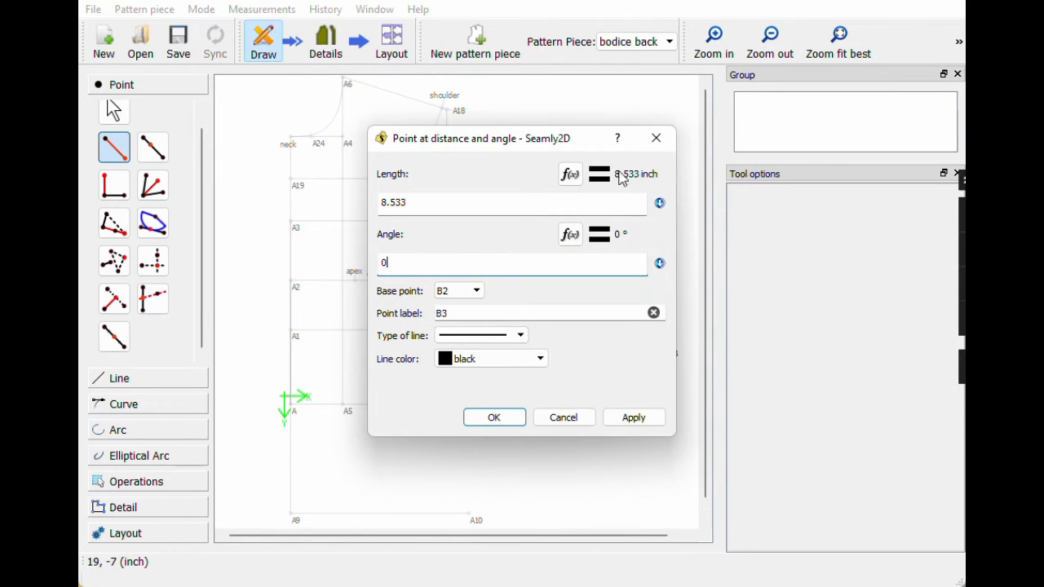
left_click(570, 173)
key("BackSpace")
key("BackSpace")
key("BackSpace")
key("BackSpace")
left_click(527, 190)
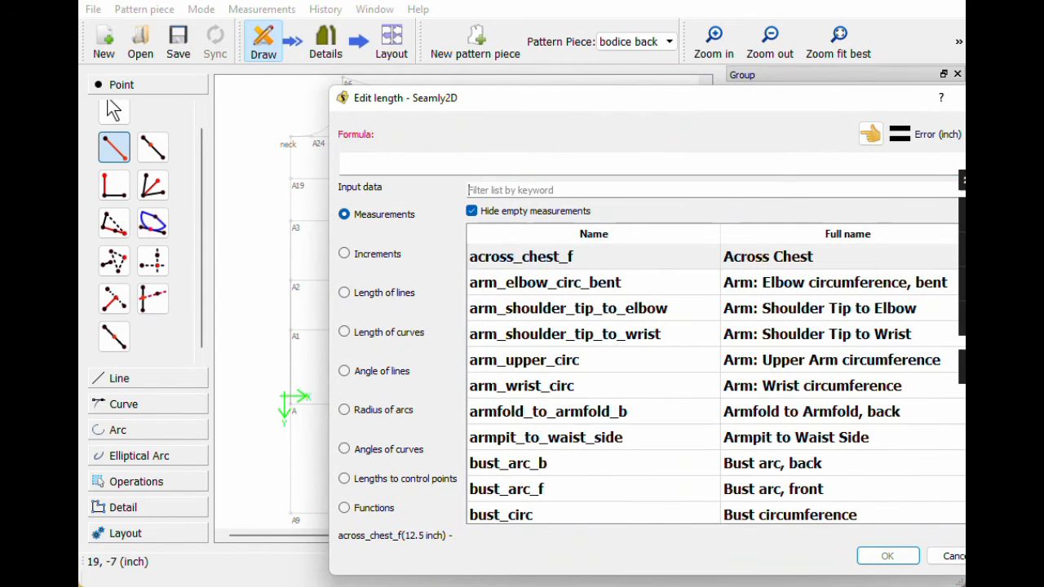
type("bust")
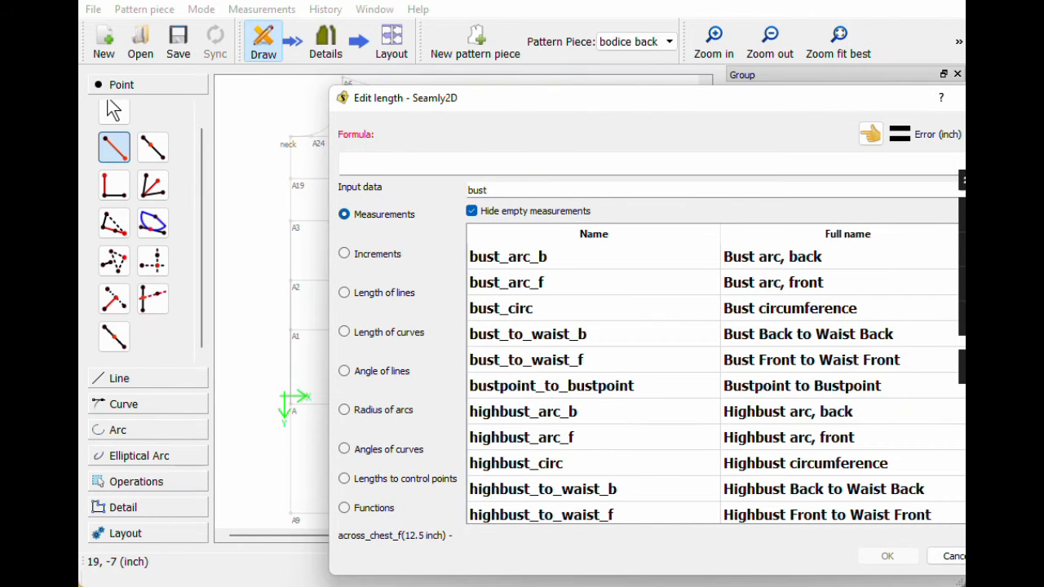
double_click(551, 267)
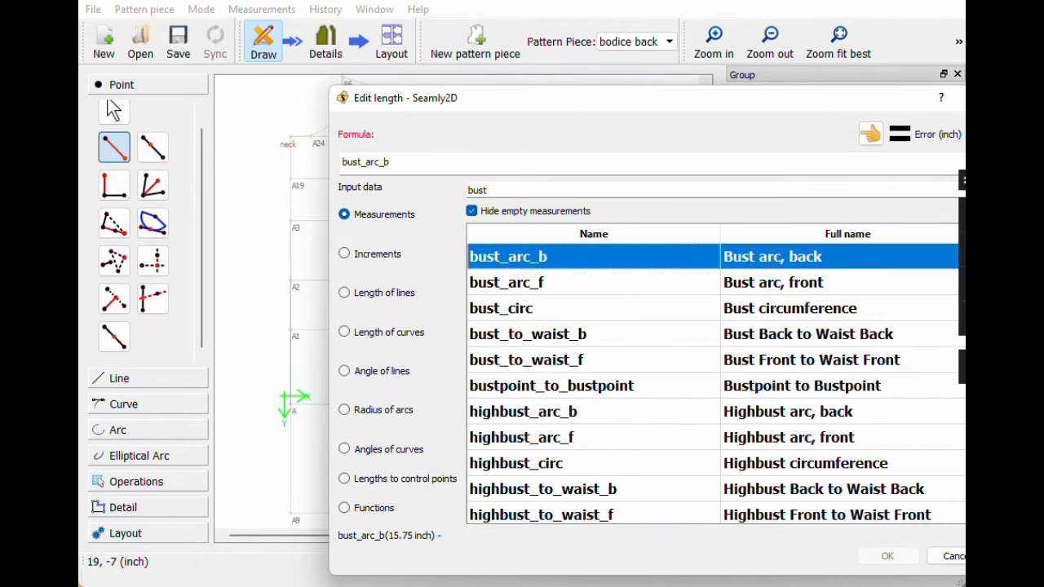
type("/2")
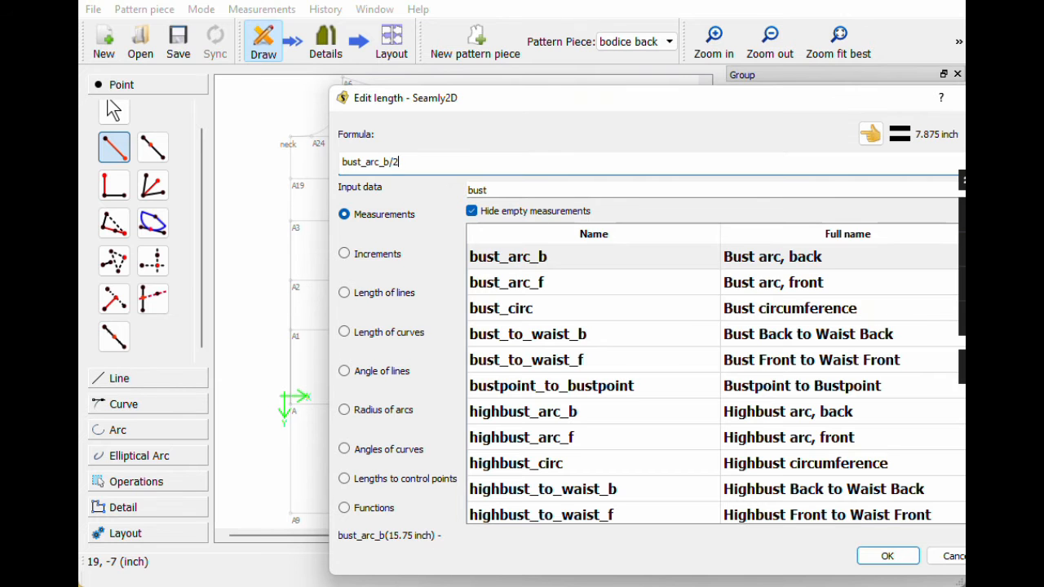
left_click(887, 556)
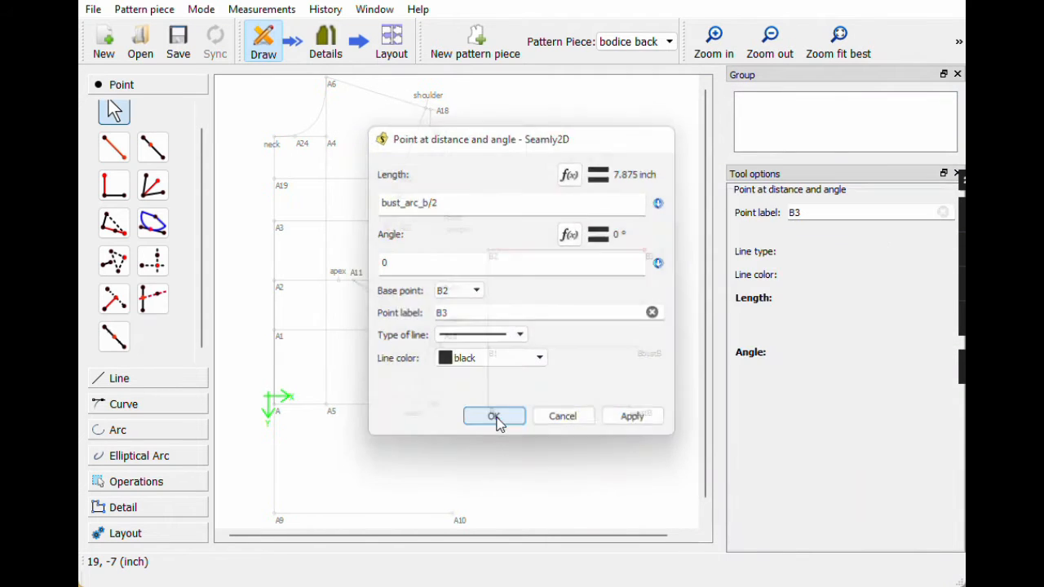
left_click(492, 416)
Step: Change B2's length formula to bust_to_waist_b and label the end point of the back bust line BustB
left_click(492, 252)
left_click(934, 322)
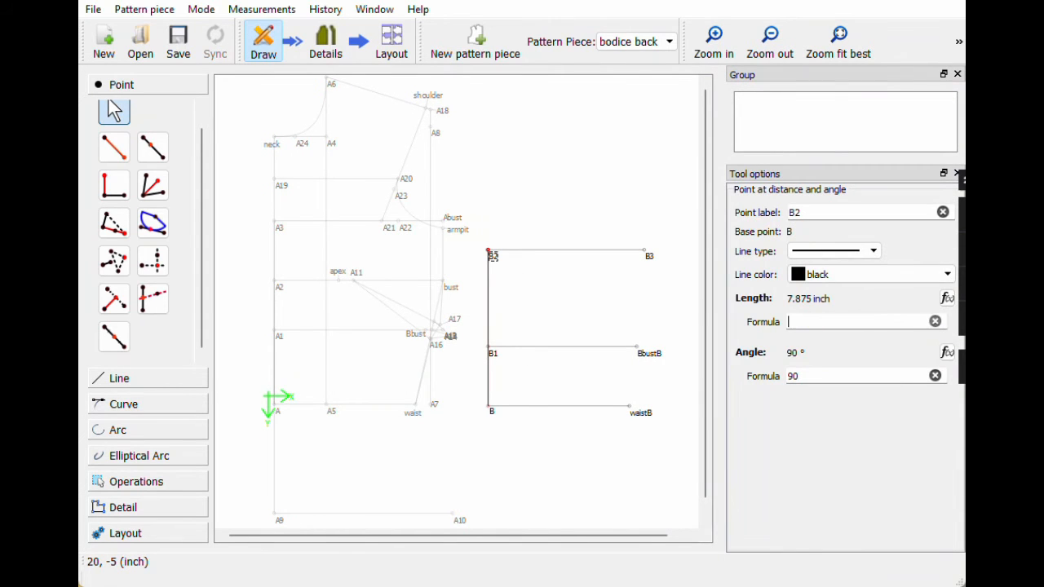
left_click(946, 298)
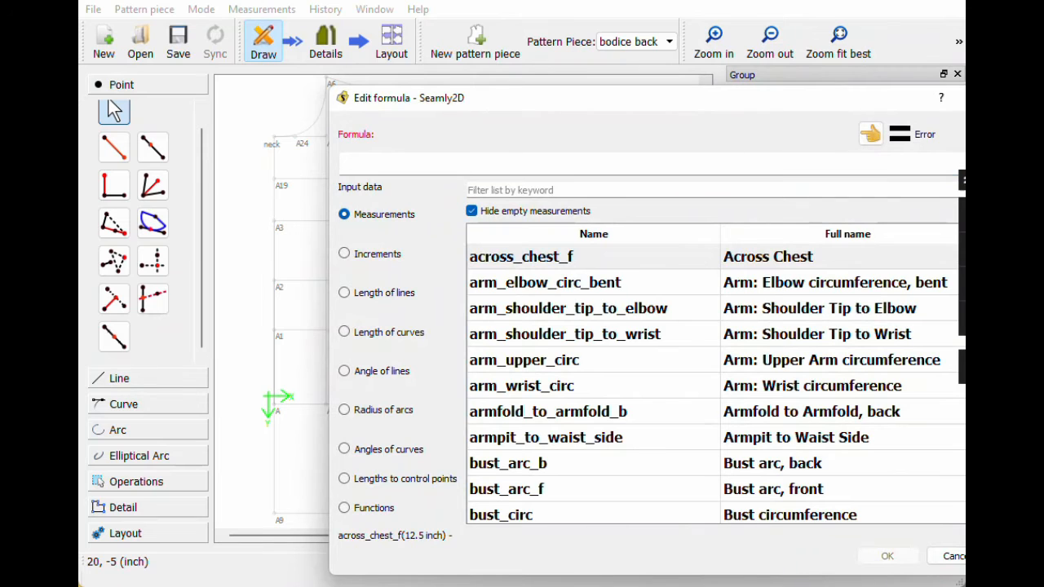
type("bust")
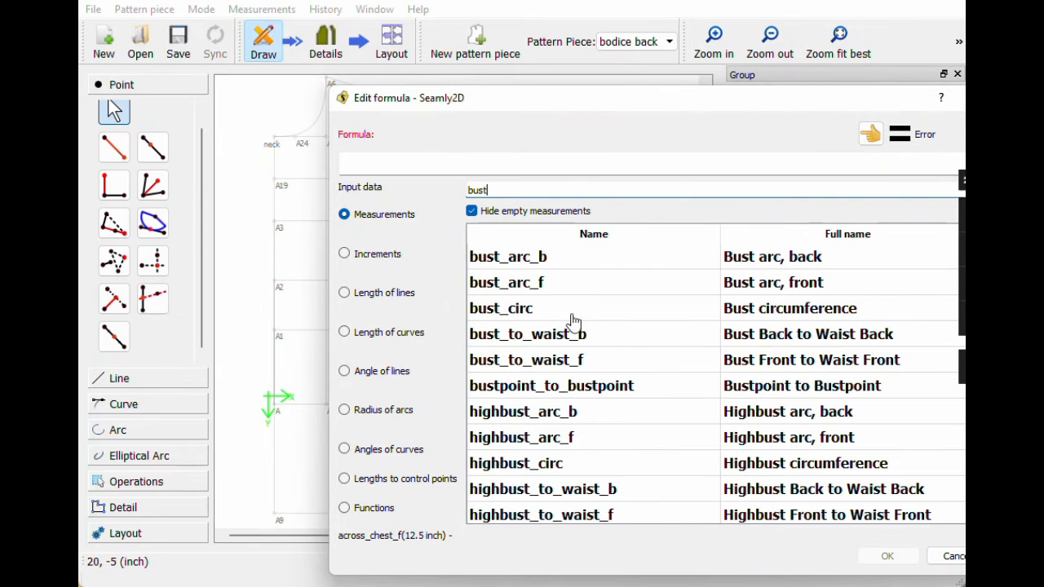
double_click(584, 341)
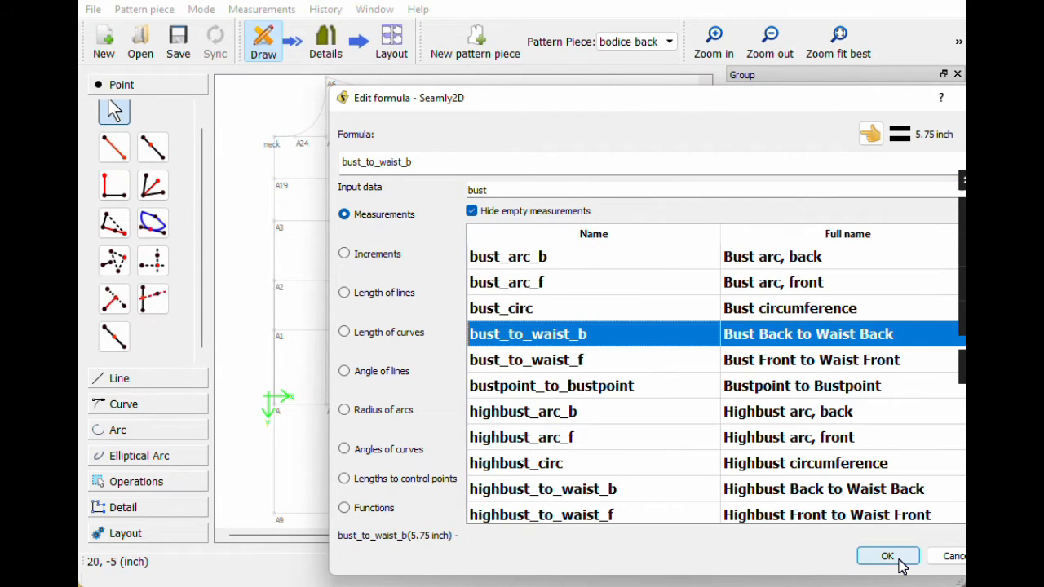
left_click(887, 556)
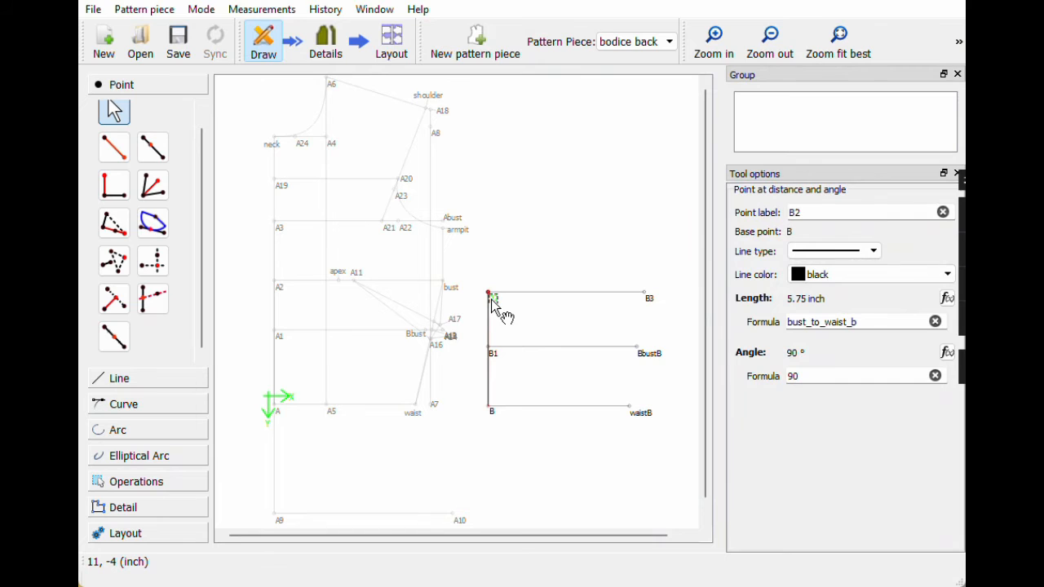
left_click(649, 299)
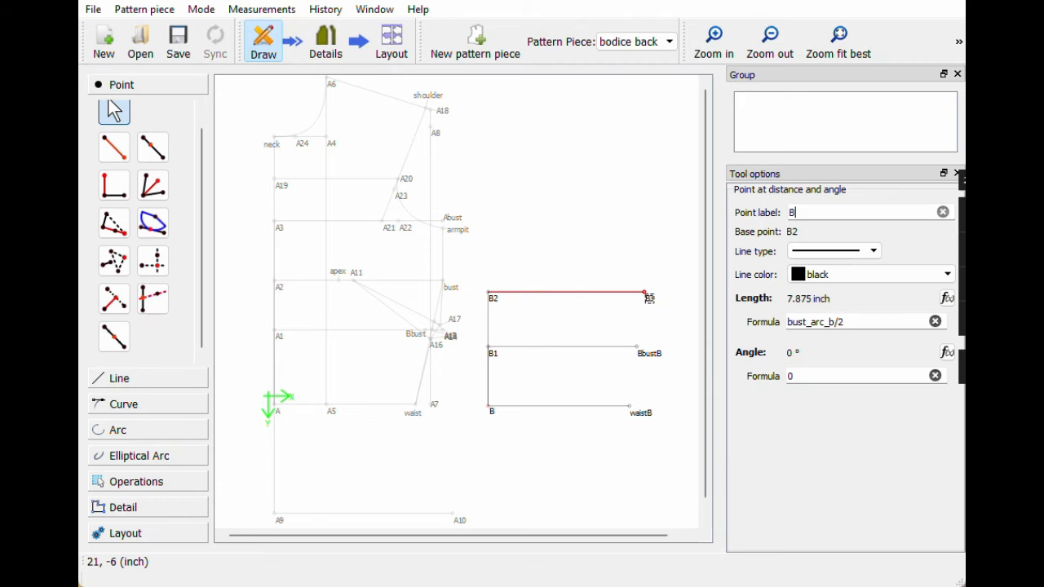
left_click(547, 310)
Step: Add a point at distance and angle straight above B with length highbust_to_waist_b and angle 90
left_click(114, 147)
left_click(488, 405)
left_click(489, 244)
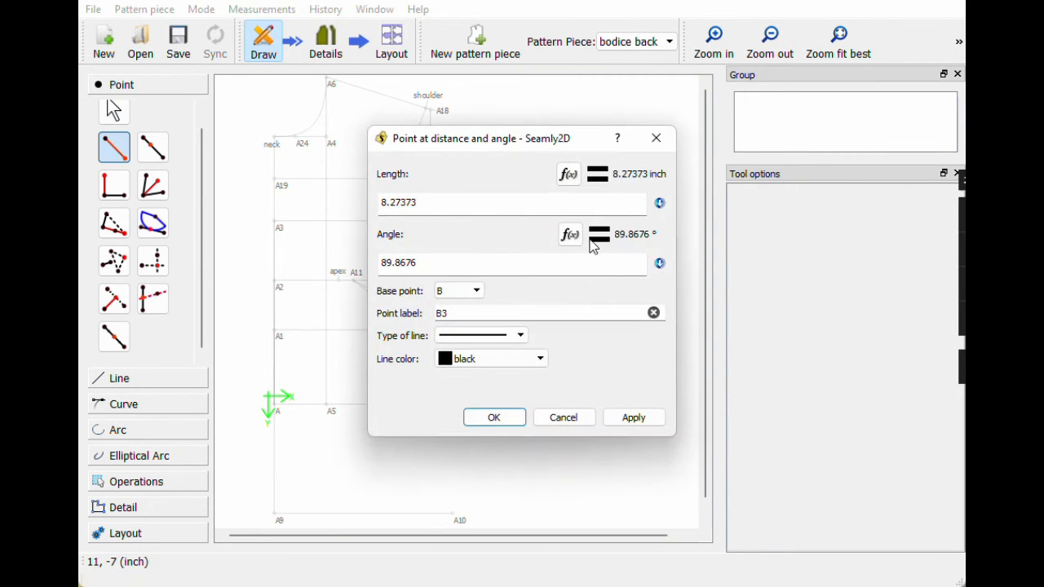
triple_click(398, 263)
type("90")
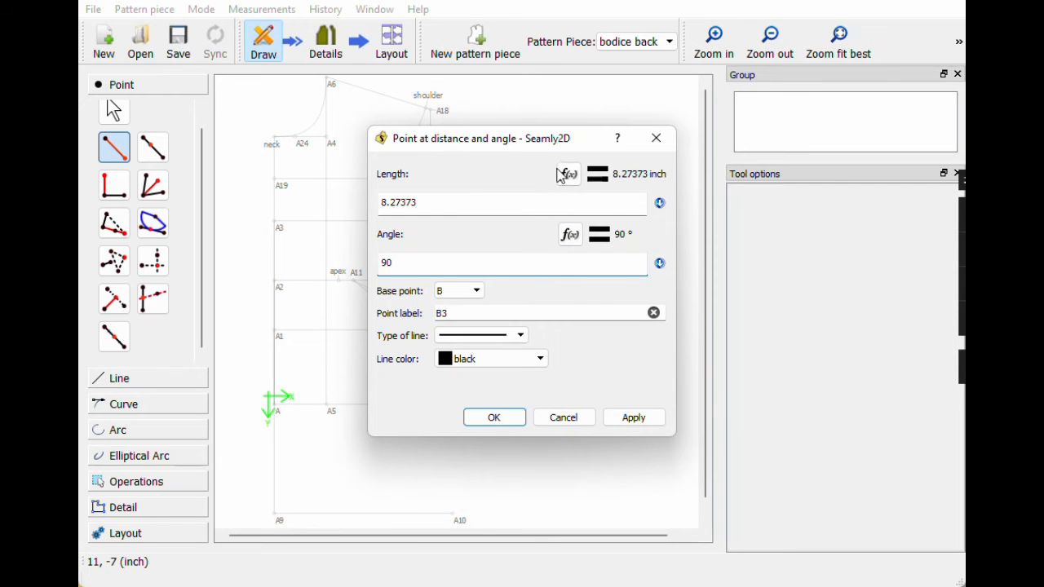
left_click(562, 175)
key("BackSpace")
key("BackSpace")
key("BackSpace")
key("BackSpace")
key("BackSpace")
key("BackSpace")
key("BackSpace")
key("Tab")
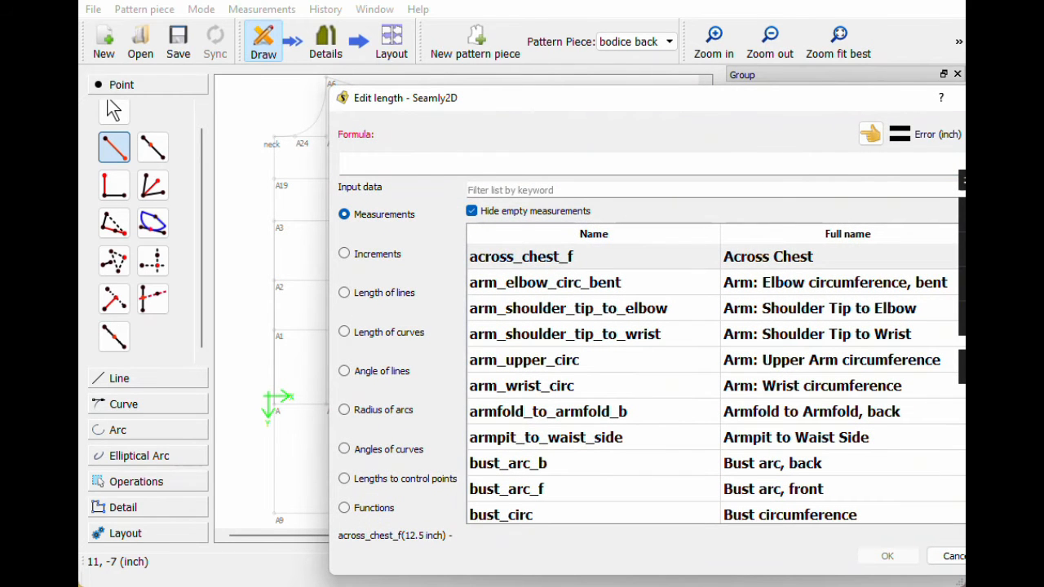
type("hi")
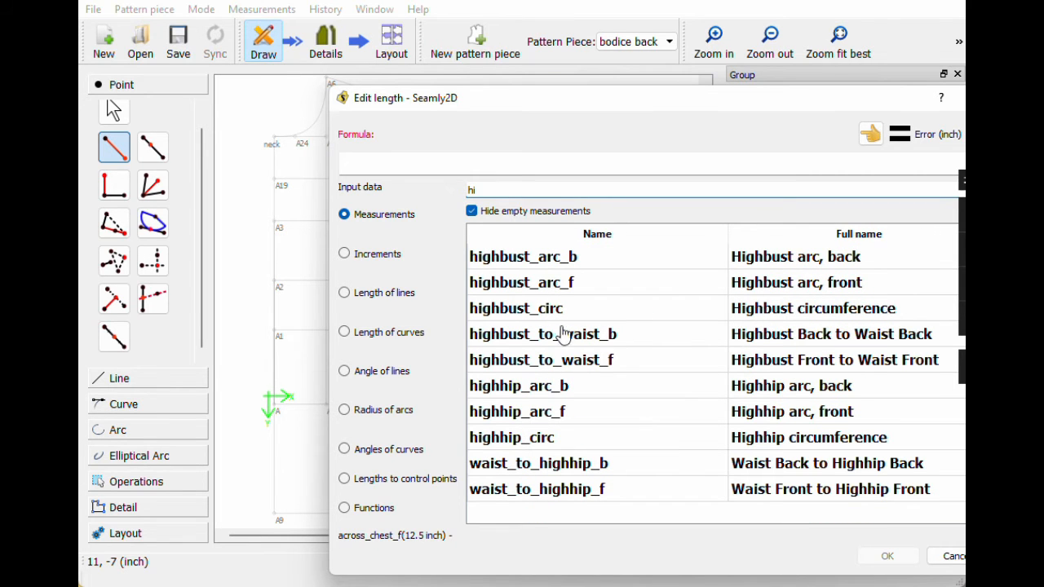
double_click(544, 340)
left_click(886, 556)
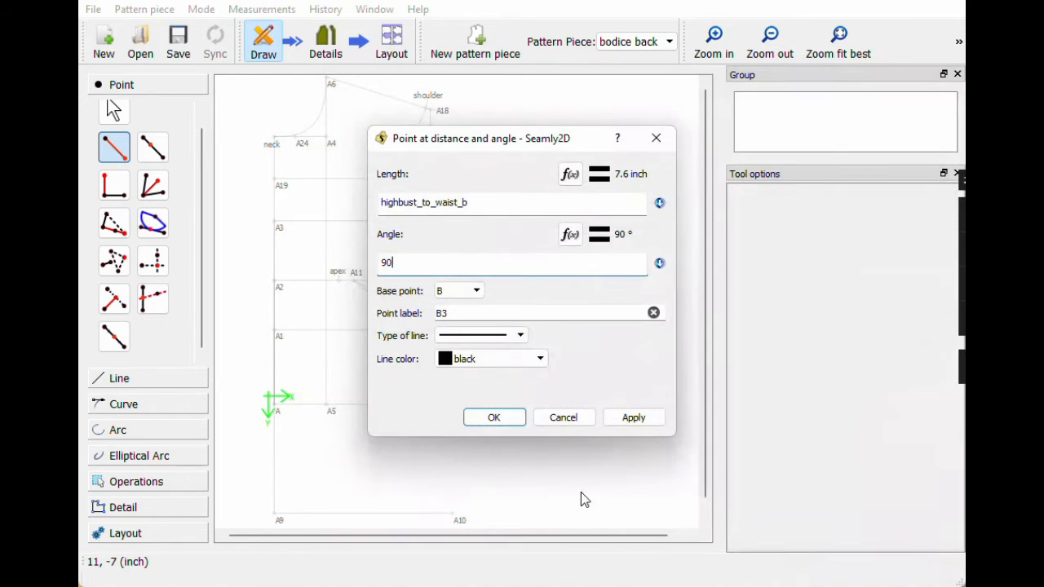
left_click(495, 417)
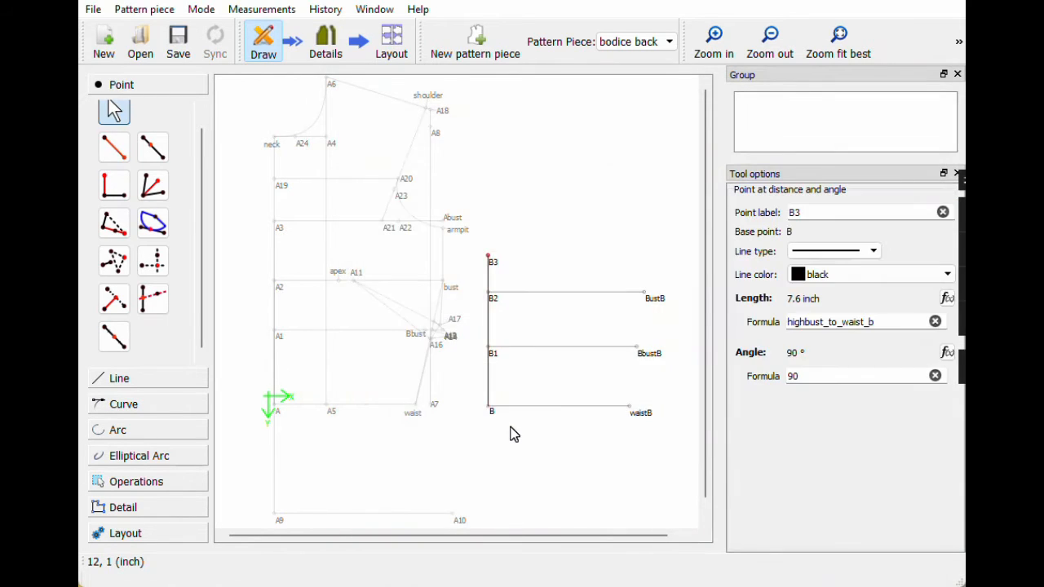
Step: Add a point at distance and angle from B3 with length highbust_arc_b/2 and angle 0
left_click(116, 150)
left_click(489, 257)
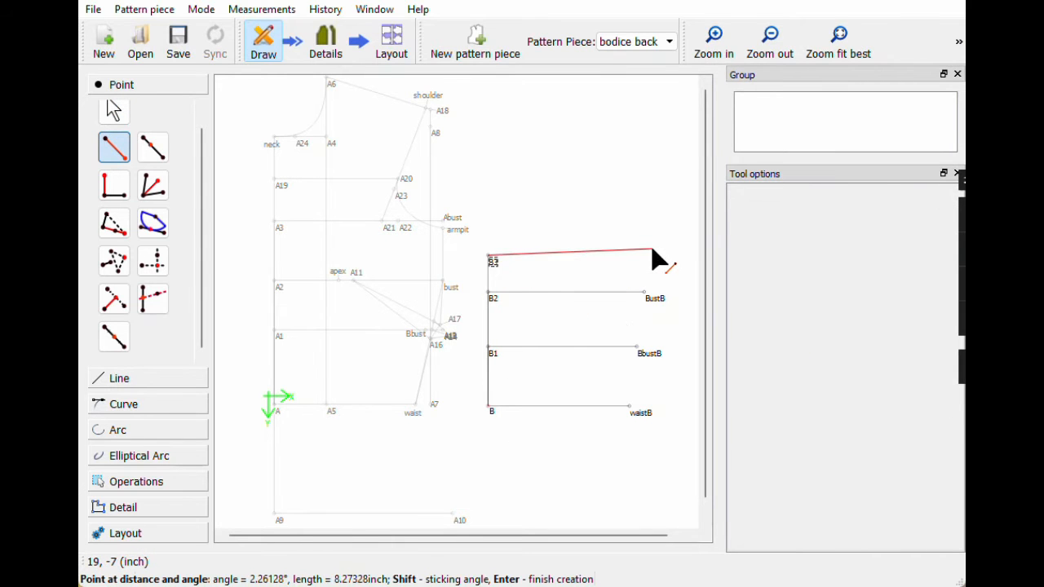
left_click(654, 259)
type("0")
left_click(569, 175)
key("BackSpace")
key("BackSpace")
key("BackSpace")
key("BackSpace")
key("BackSpace")
key("BackSpace")
key("BackSpace")
left_click(469, 190)
type("high")
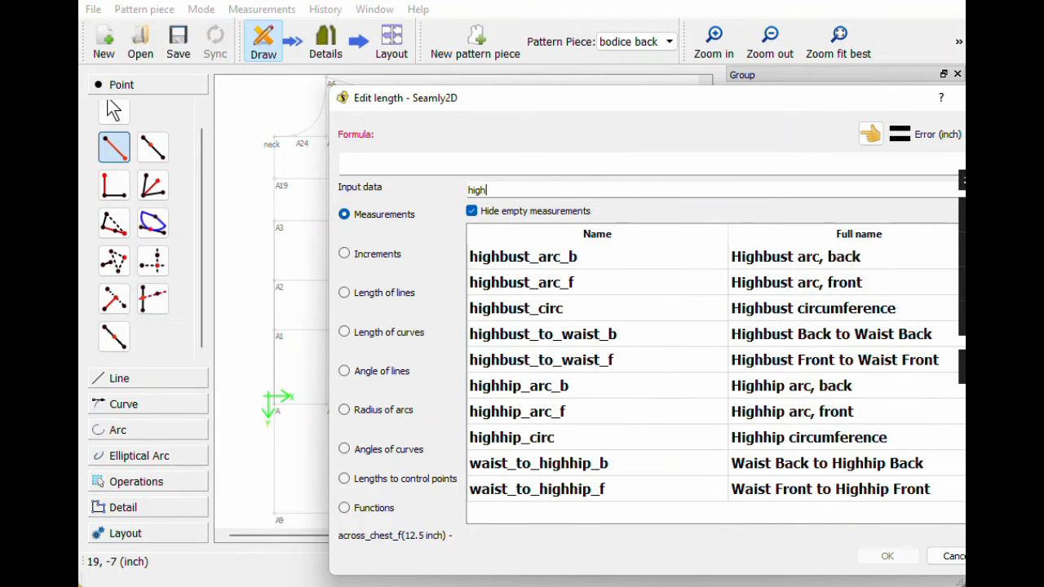
double_click(547, 256)
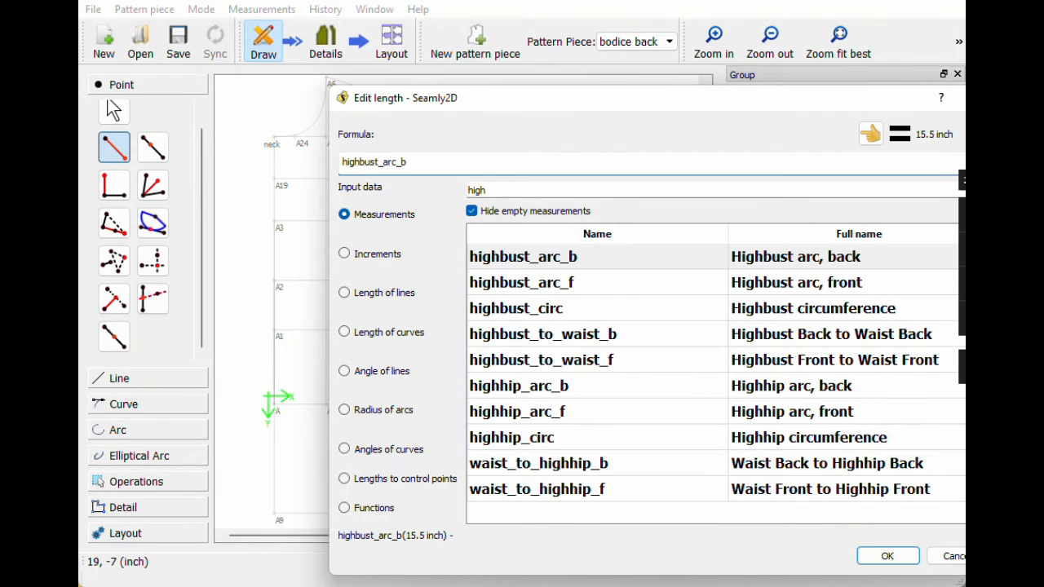
left_click(887, 556)
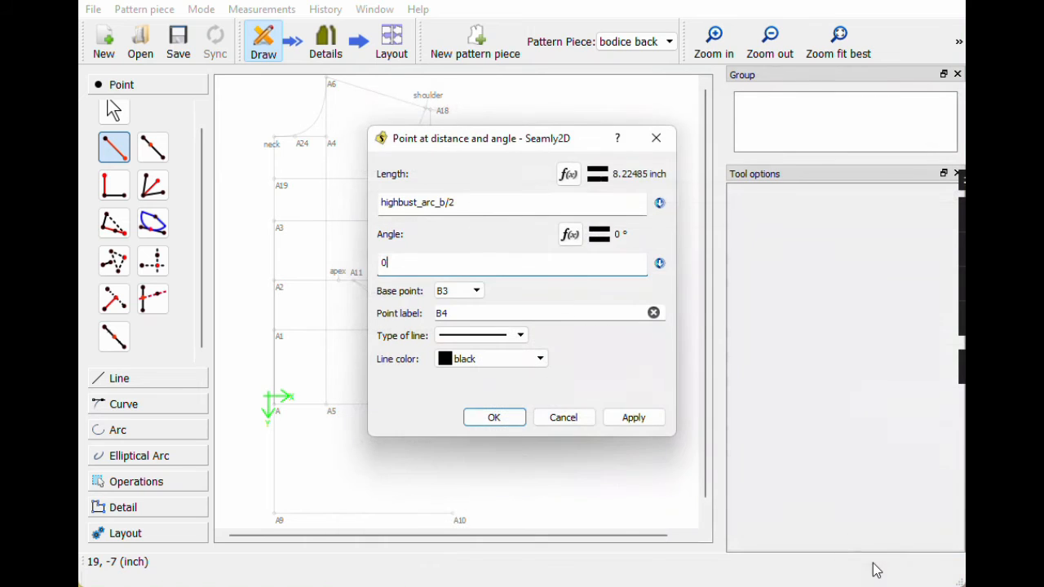
left_click(487, 419)
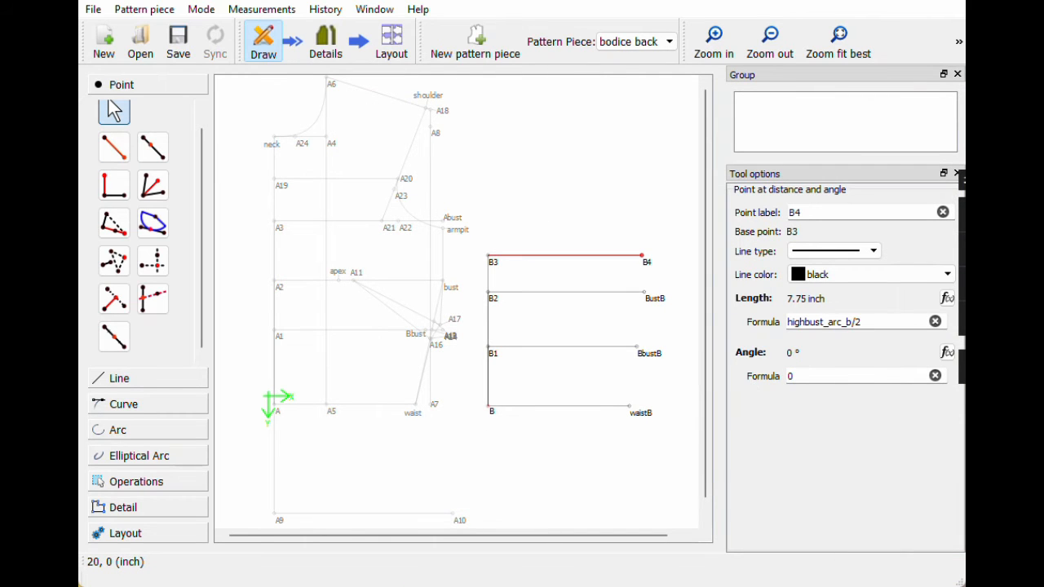
Step: Add a point at distance and angle straight above B with length neck_back_to_waist_b and angle 90
left_click(115, 149)
left_click(490, 410)
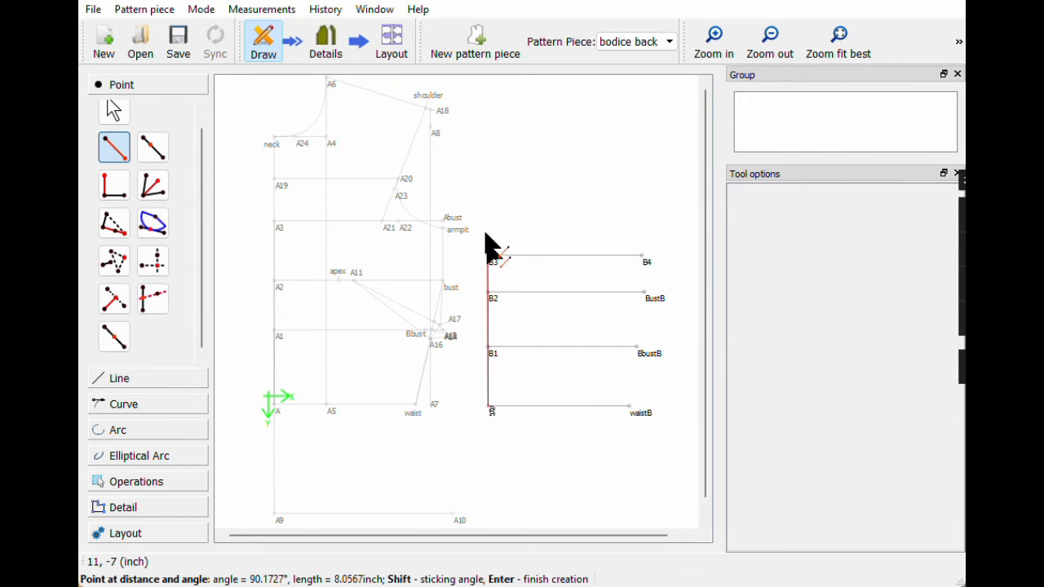
left_click(495, 149)
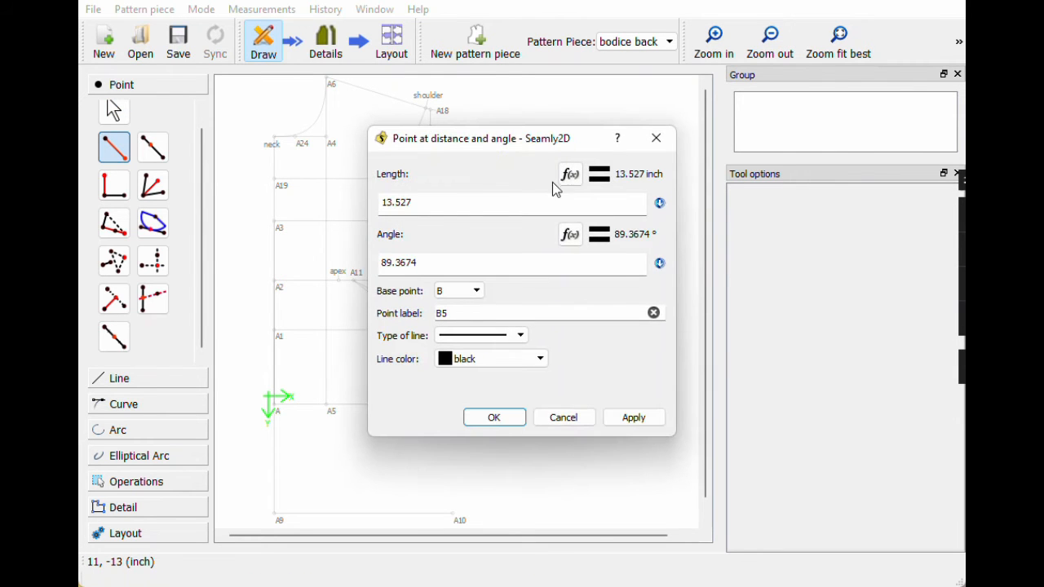
left_click_drag(420, 262, 328, 249)
key("BackSpace")
type("90")
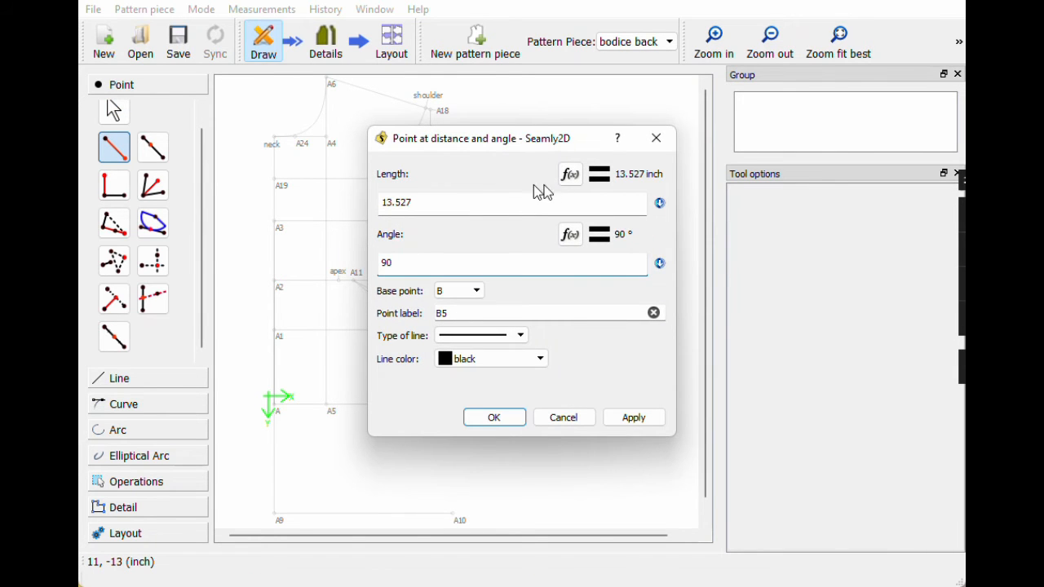
left_click(570, 173)
key("BackSpace")
key("BackSpace")
key("BackSpace")
key("BackSpace")
key("BackSpace")
key("BackSpace")
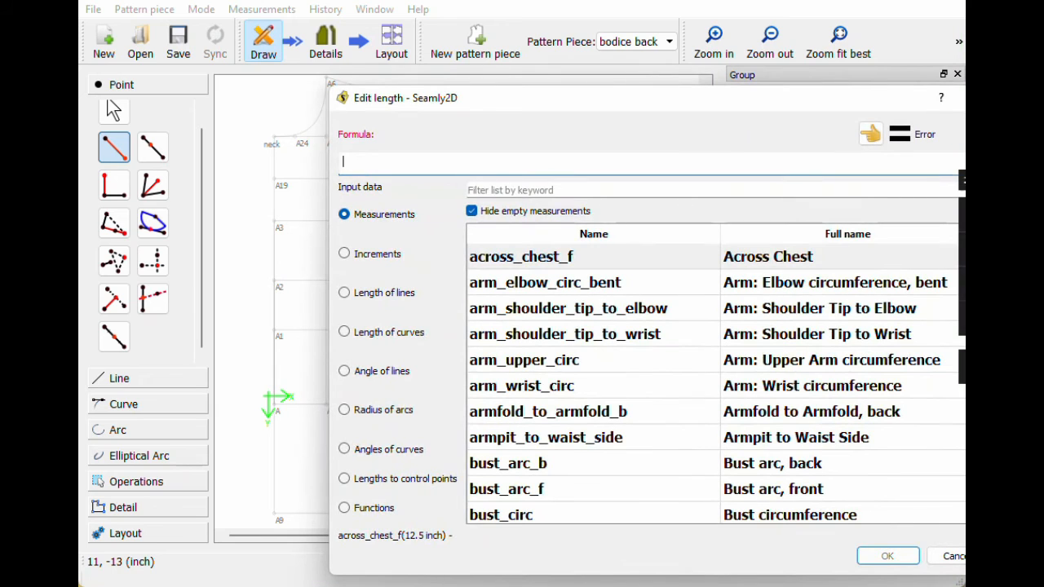
type("neck")
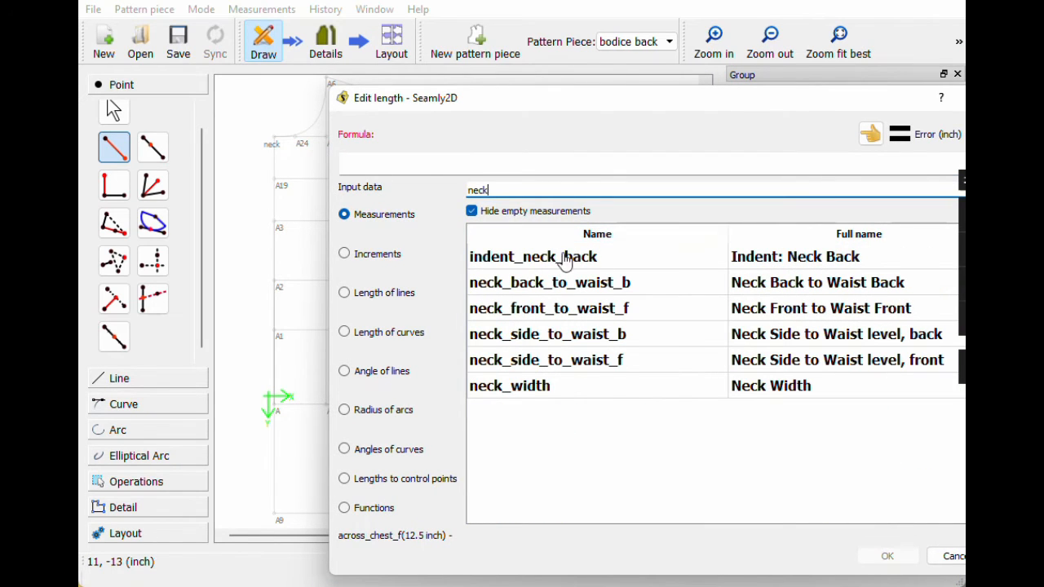
double_click(571, 286)
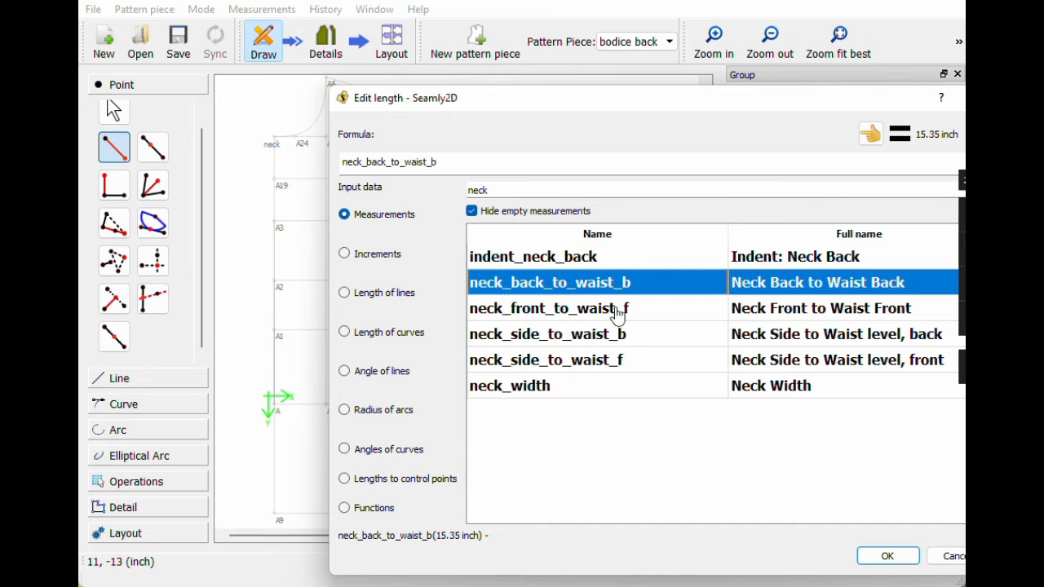
left_click(885, 556)
left_click(499, 417)
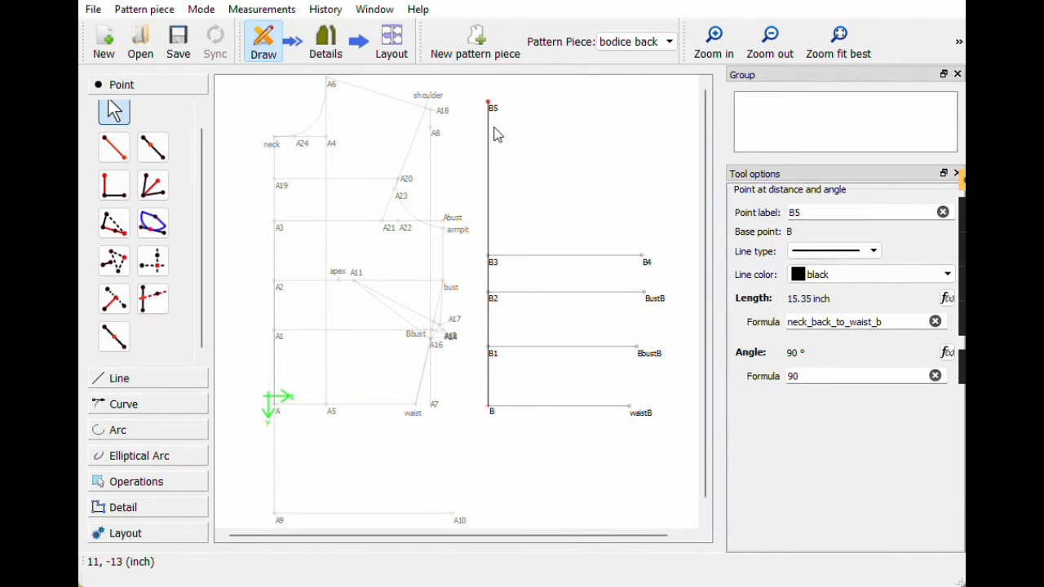
Step: Add a point at distance and angle from B5 with length neck_width/2 and angle 0
left_click(114, 147)
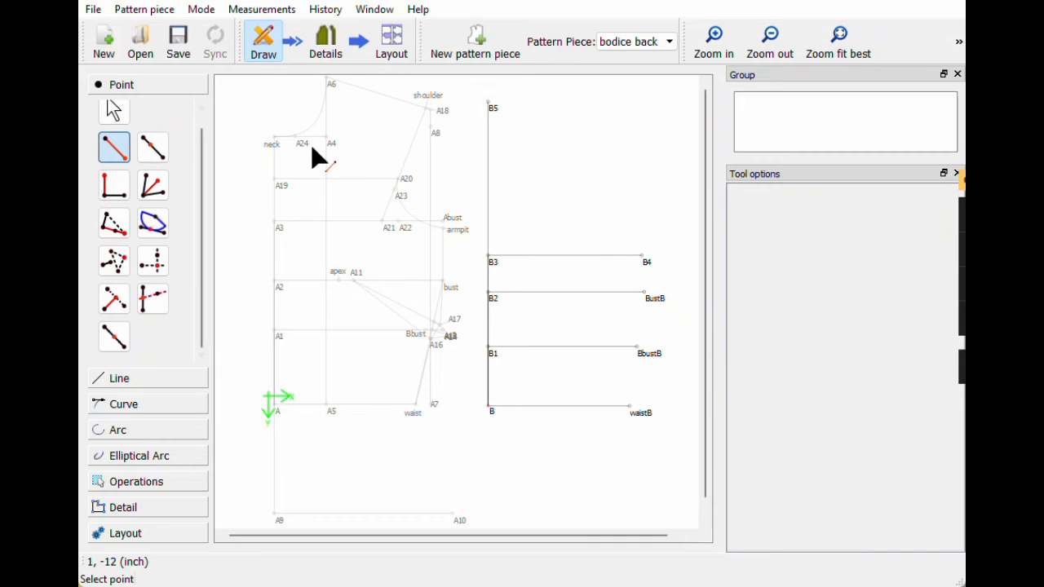
left_click(490, 105)
left_click(536, 102)
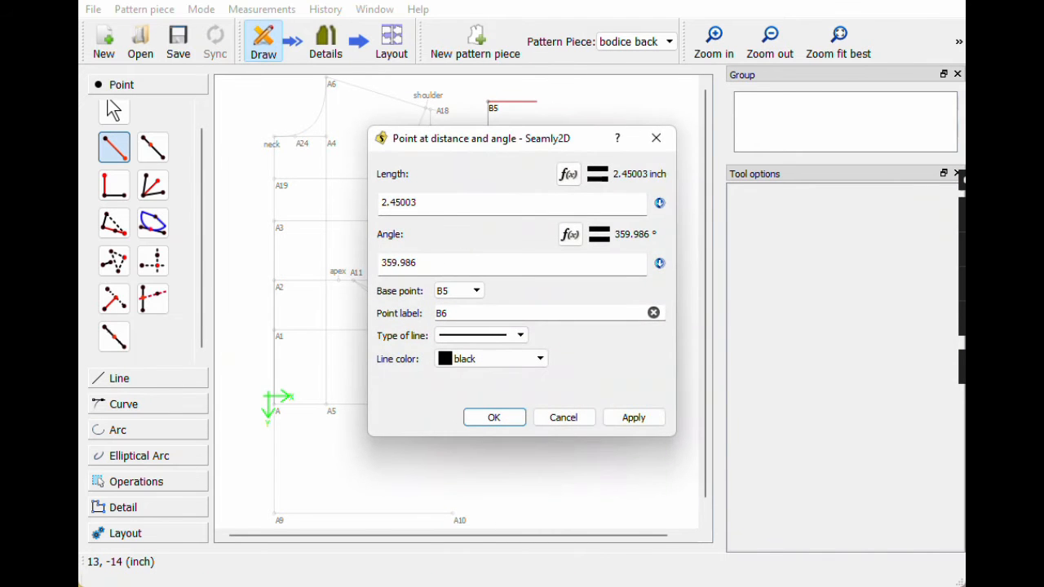
double_click(385, 201)
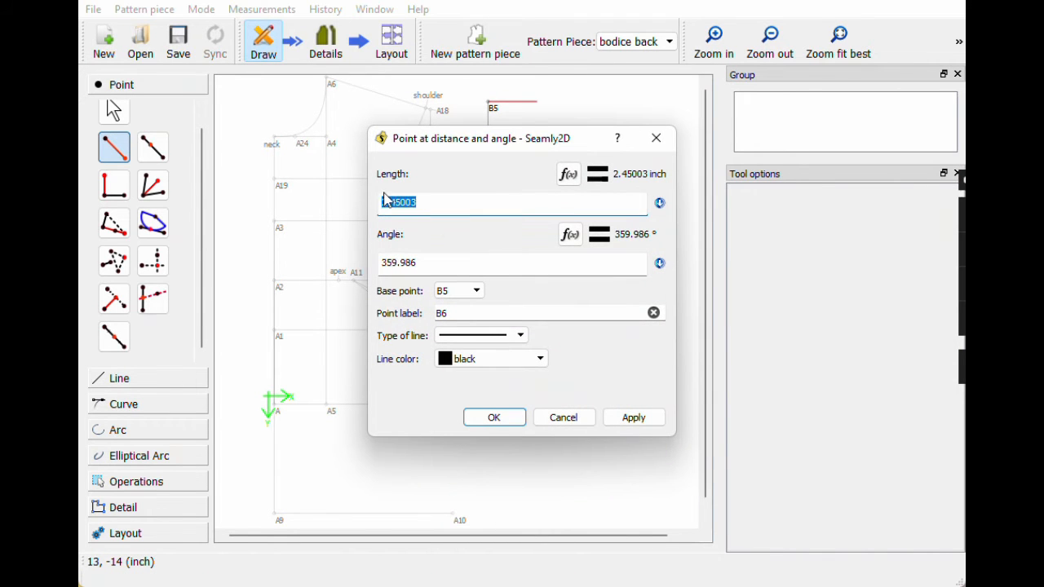
left_click(566, 175)
key("BackSpace")
key("BackSpace")
key("BackSpace")
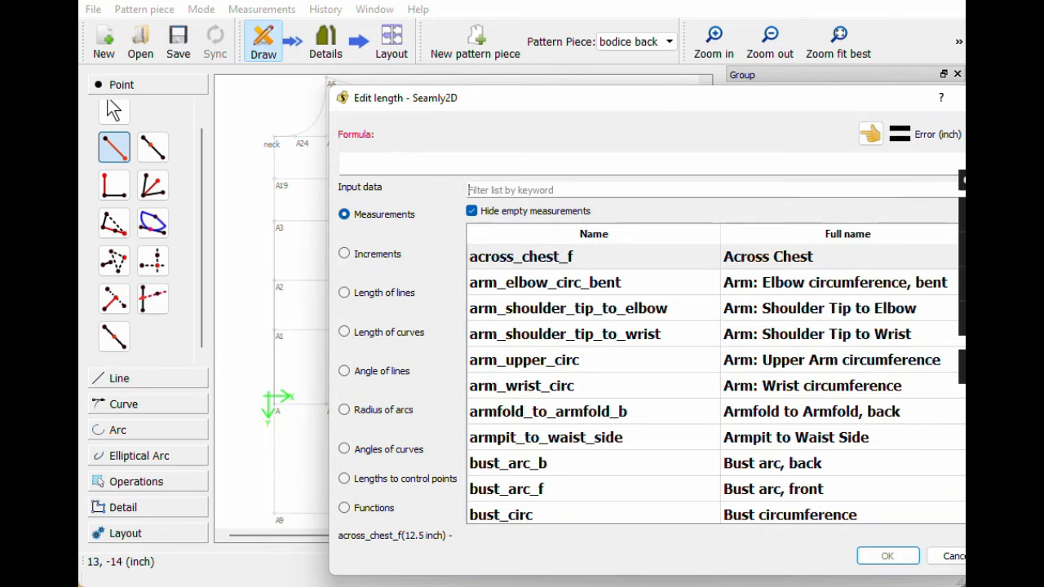
left_click(510, 190)
type("neck")
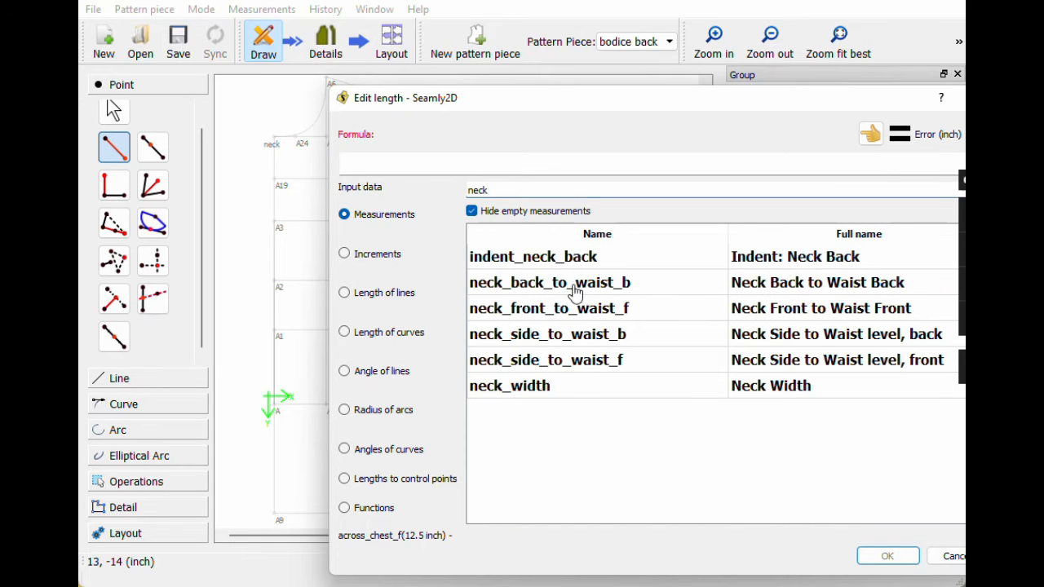
double_click(575, 389)
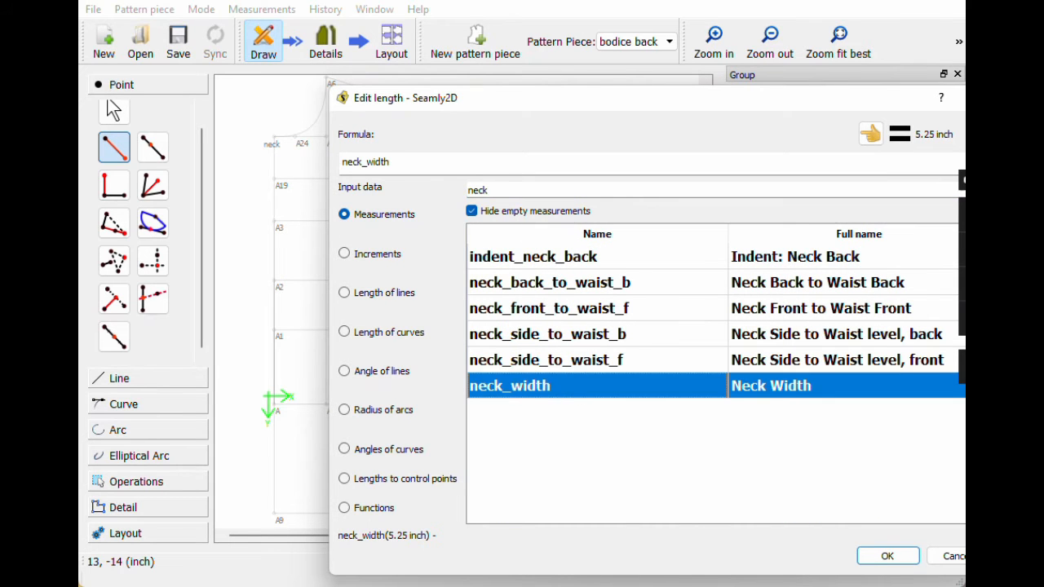
type("/2")
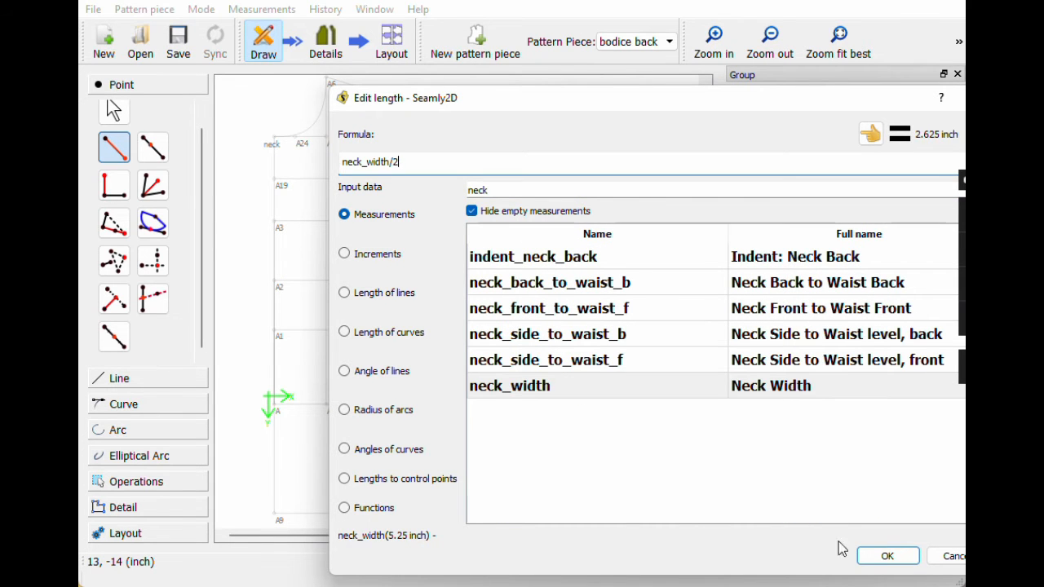
left_click(888, 555)
left_click_drag(420, 263, 359, 248)
type("0")
left_click(520, 418)
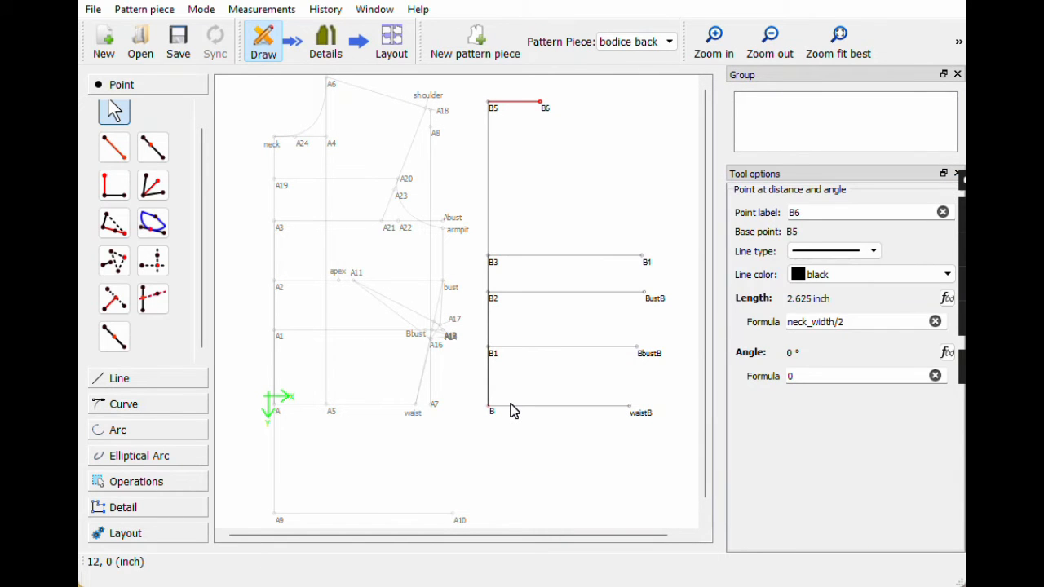
Step: Add a point on the back waist line that takes its X from B6 and its Y from B
left_click(158, 269)
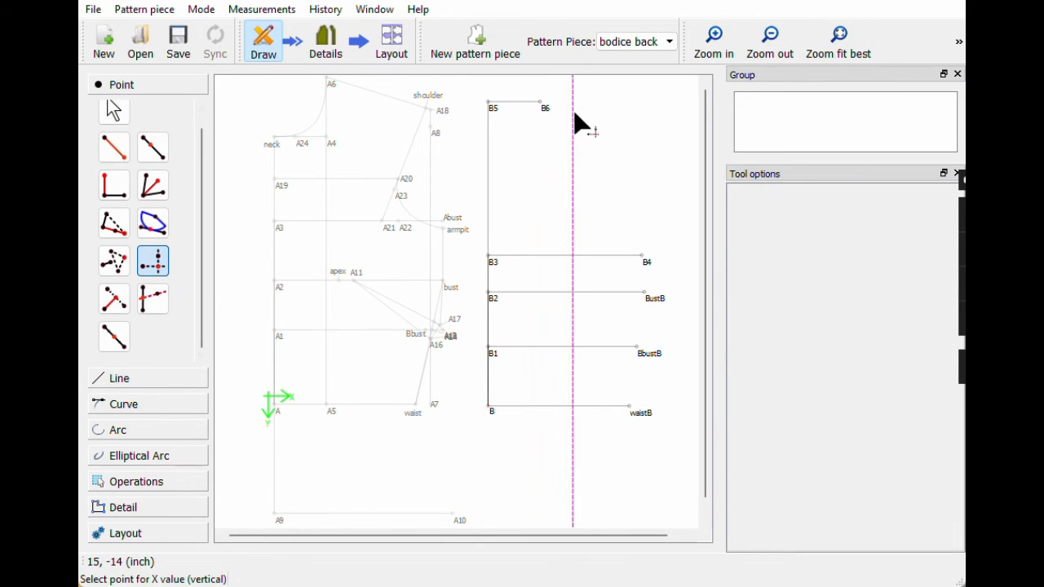
left_click(542, 104)
left_click(489, 407)
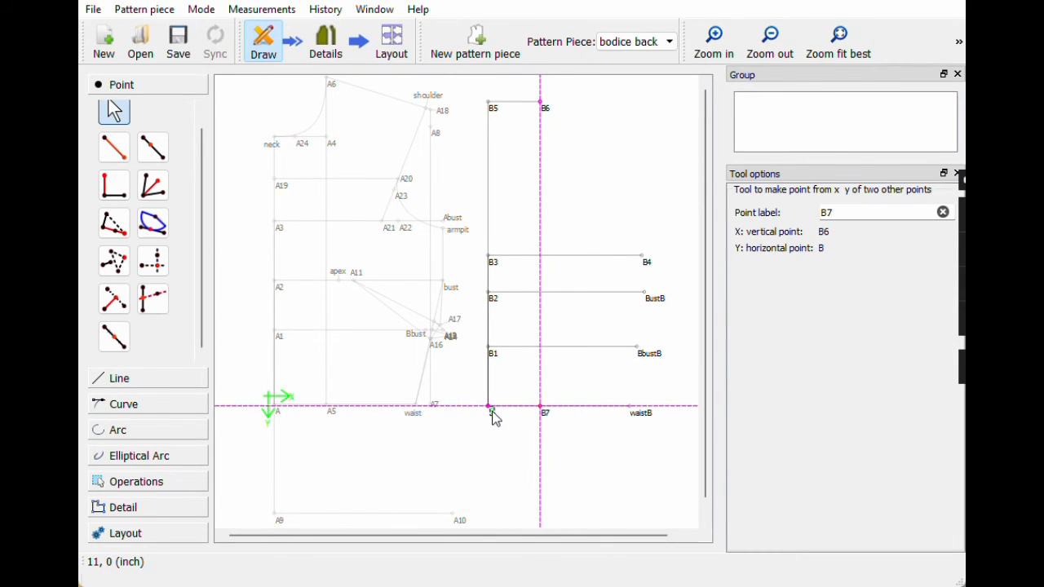
Step: Add a point at distance and angle above B7 with length neck_side_to_waist_b and angle 90, and shift its label clear of B6
left_click(114, 146)
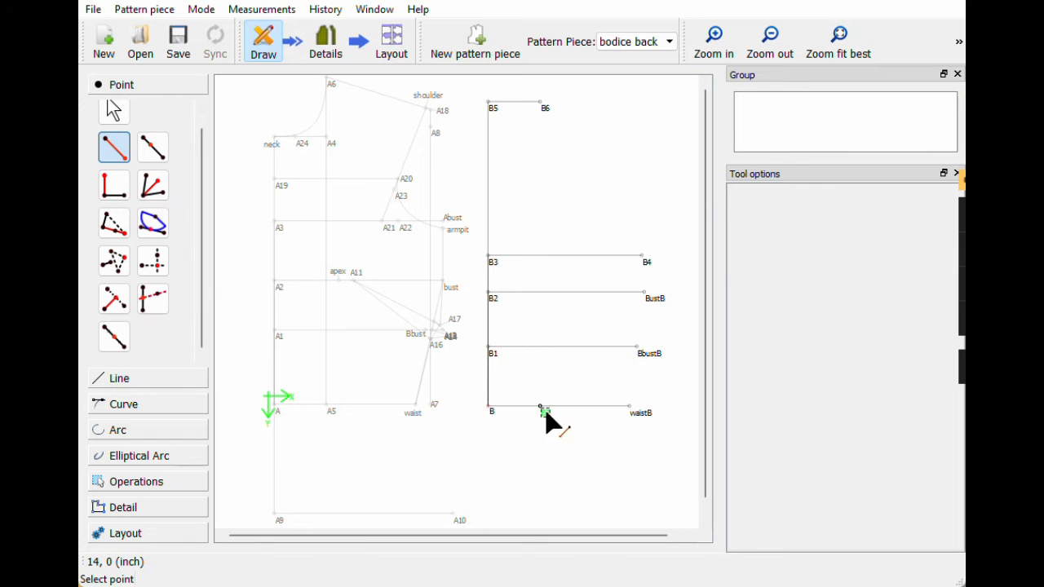
left_click(539, 406)
left_click(539, 88)
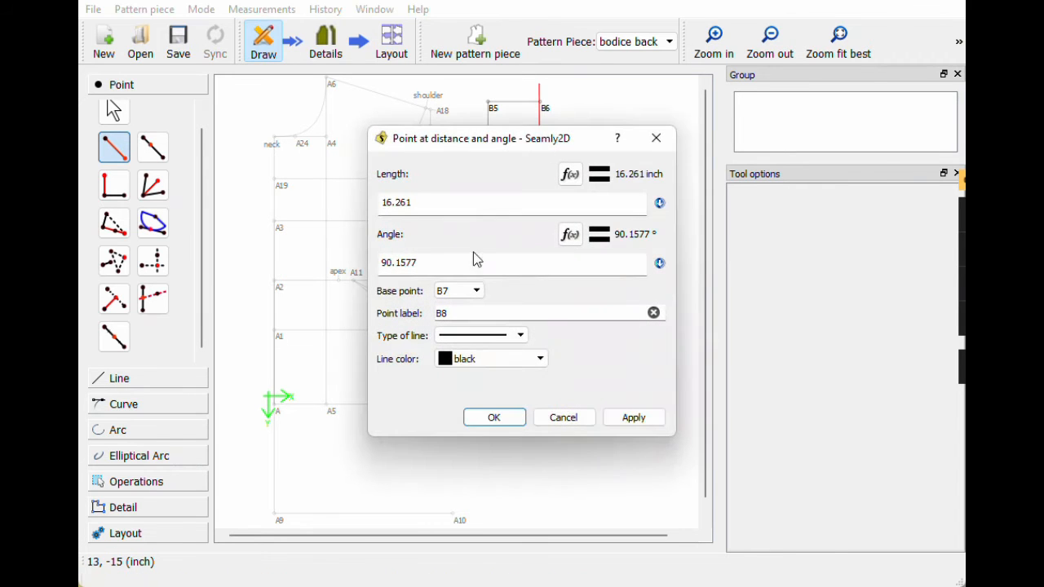
left_click_drag(419, 262, 378, 244)
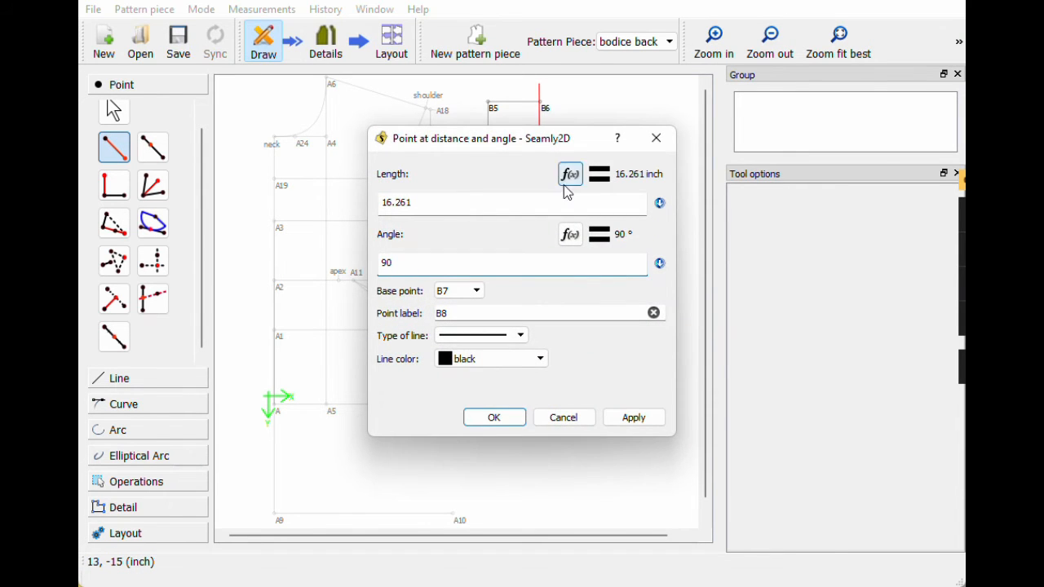
left_click(566, 184)
key("BackSpace")
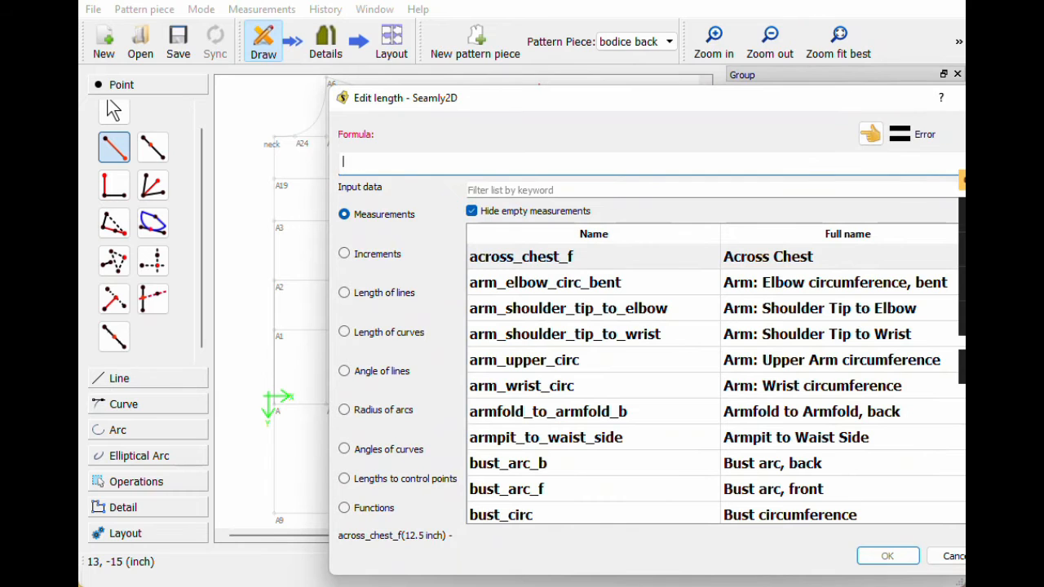
left_click(522, 190)
type("neck")
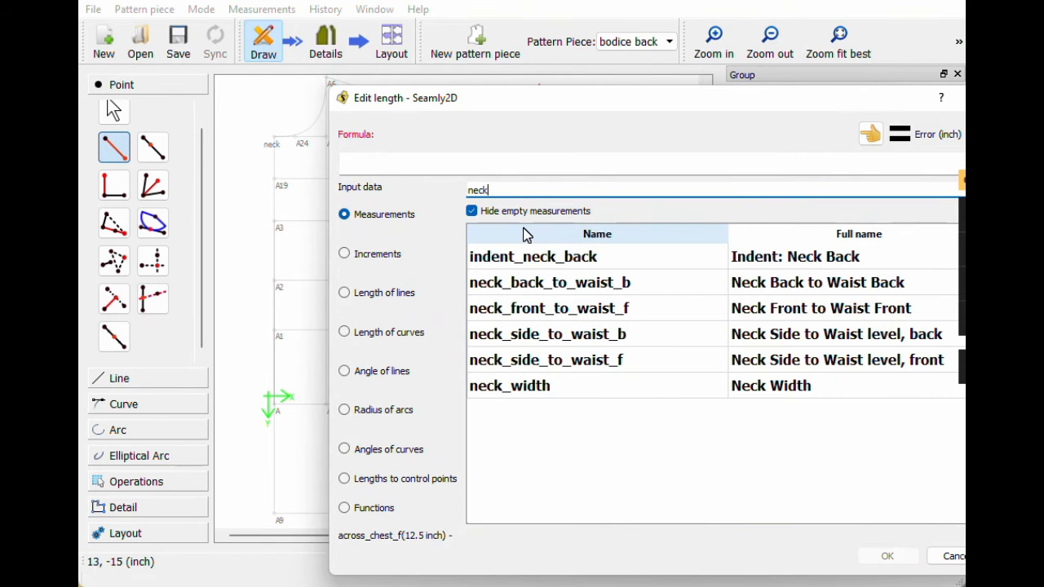
double_click(559, 333)
left_click(887, 555)
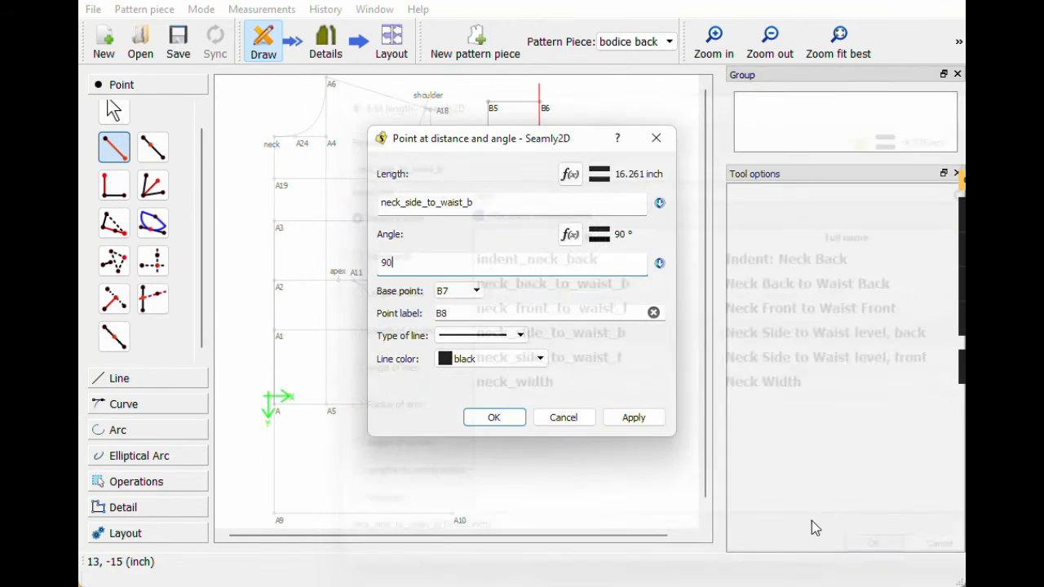
left_click(500, 418)
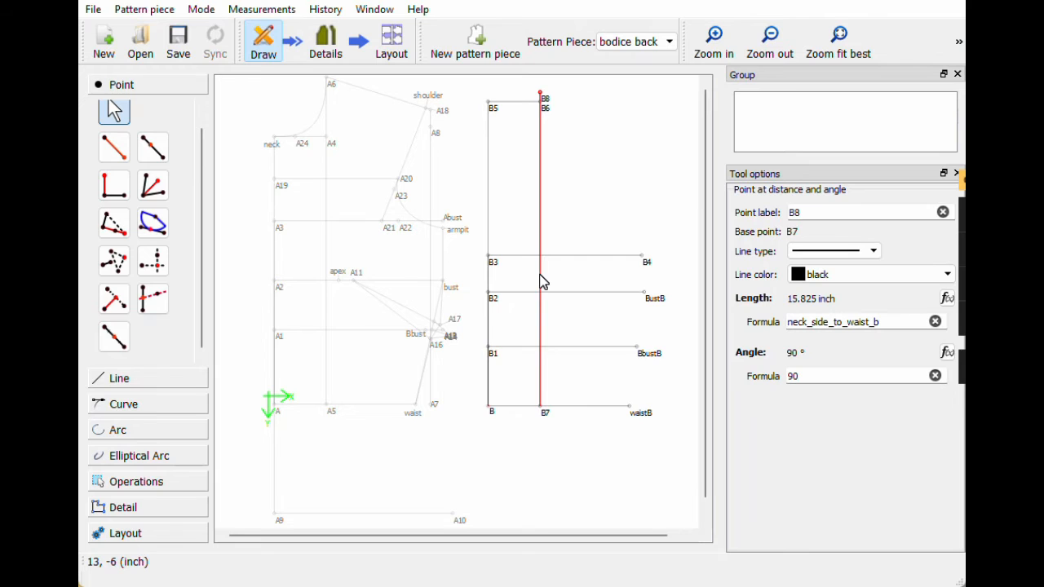
left_click_drag(544, 96, 549, 89)
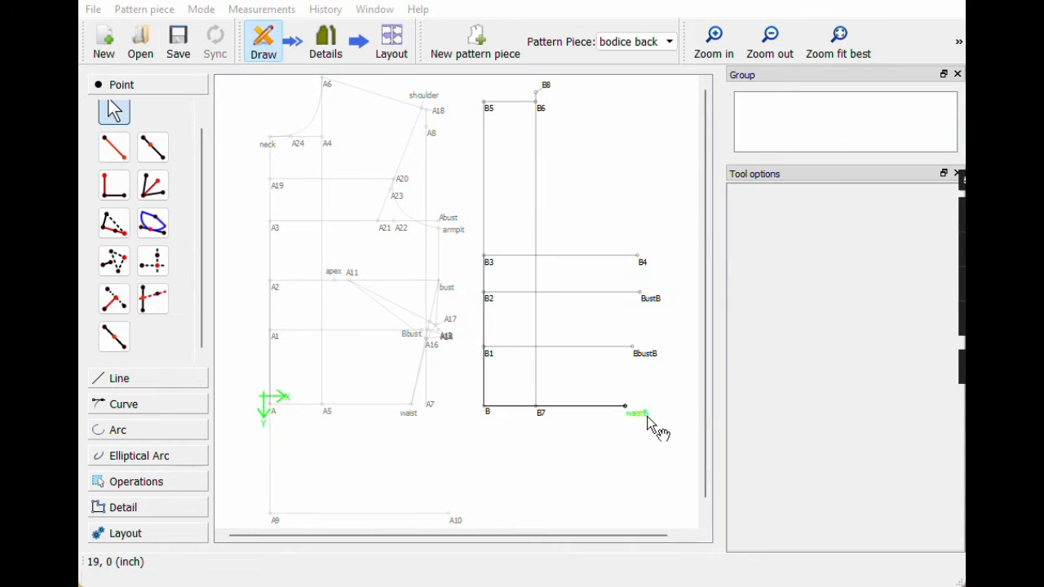
Step: Move the waistB label beneath its point and add a point at distance shoulder_length along the line from B7 to waistB
left_click_drag(646, 415, 631, 419)
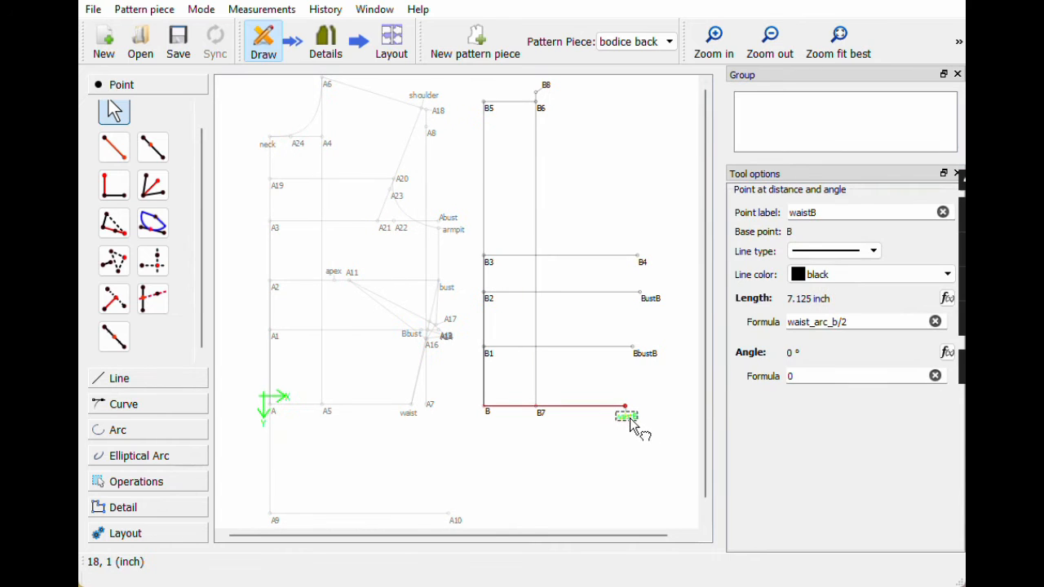
left_click(152, 156)
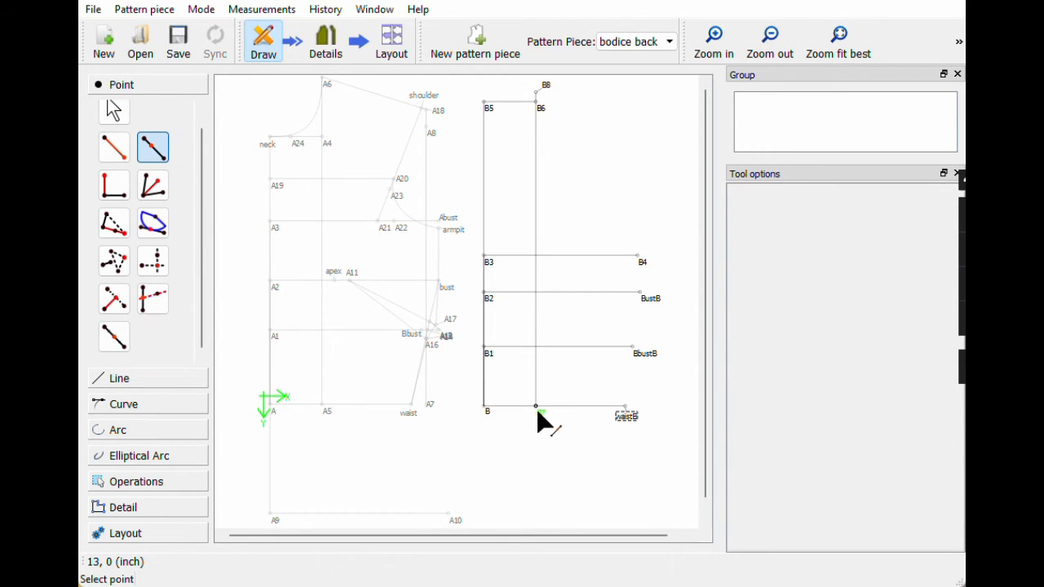
left_click(540, 413)
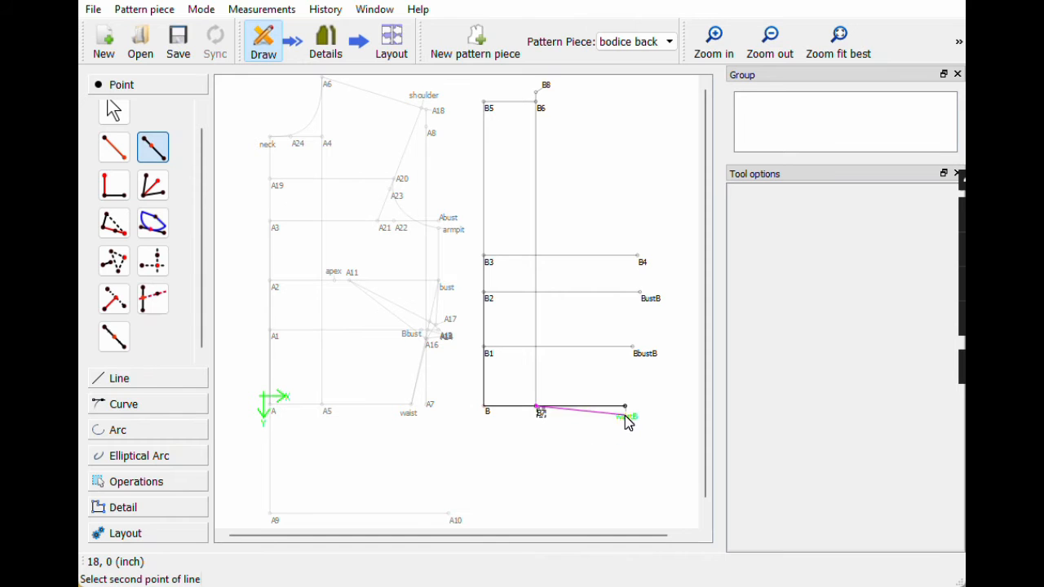
left_click(624, 407)
left_click(570, 210)
type("shoulder")
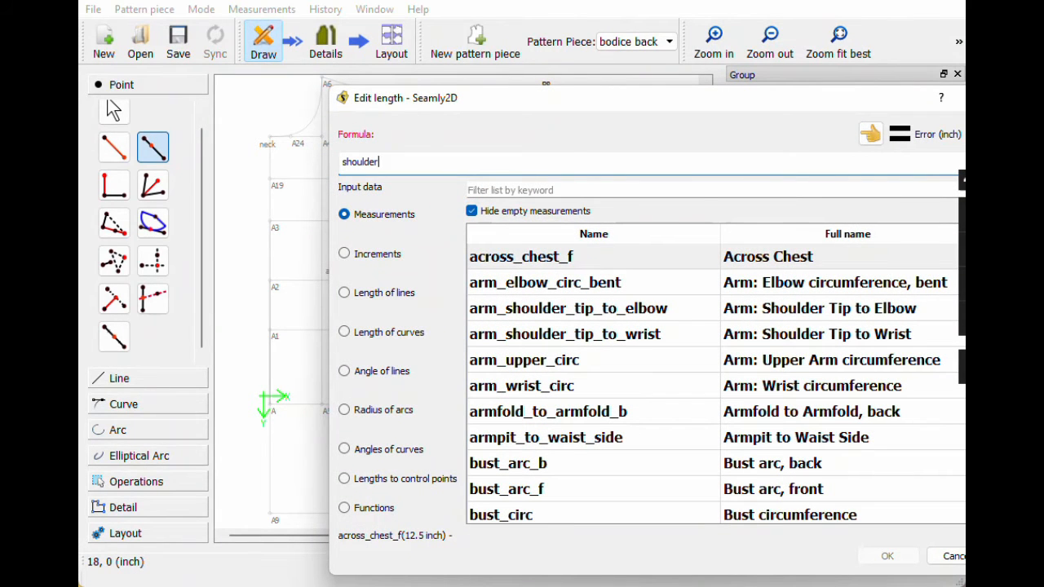
key("BackSpace")
key("BackSpace")
key("BackSpace")
left_click(506, 190)
type("shou")
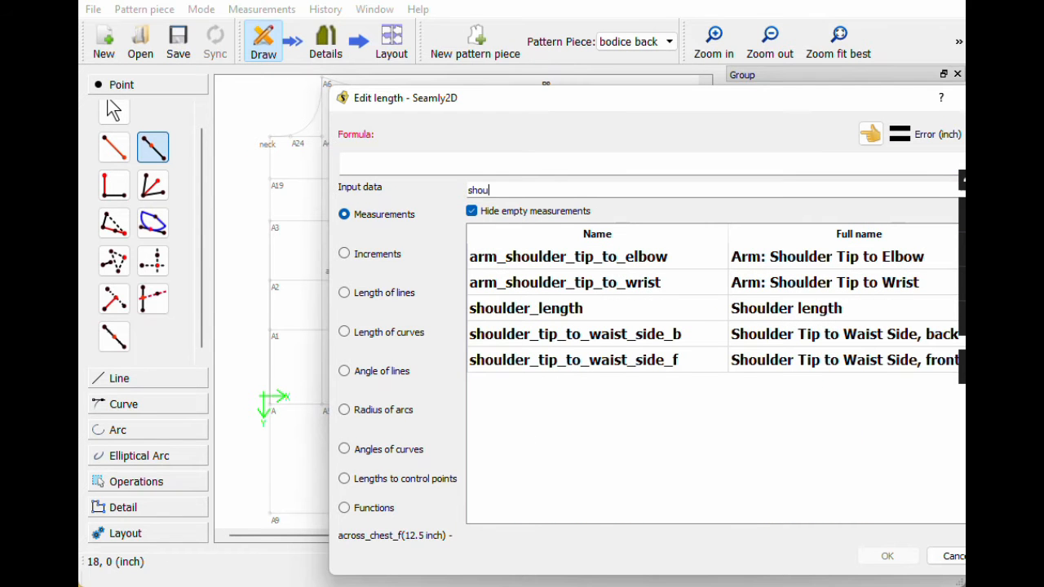
double_click(550, 309)
left_click(886, 555)
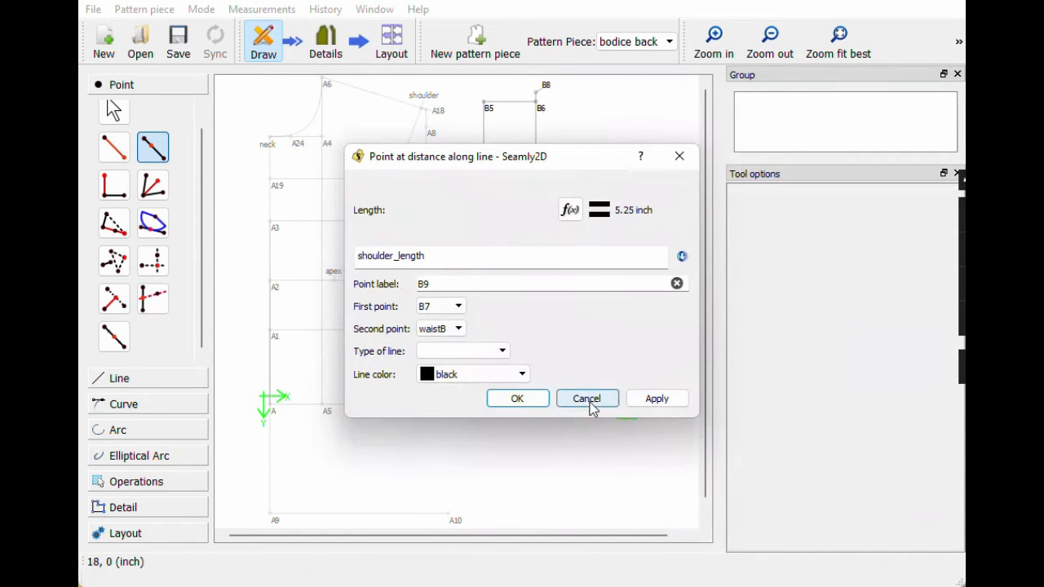
left_click(539, 400)
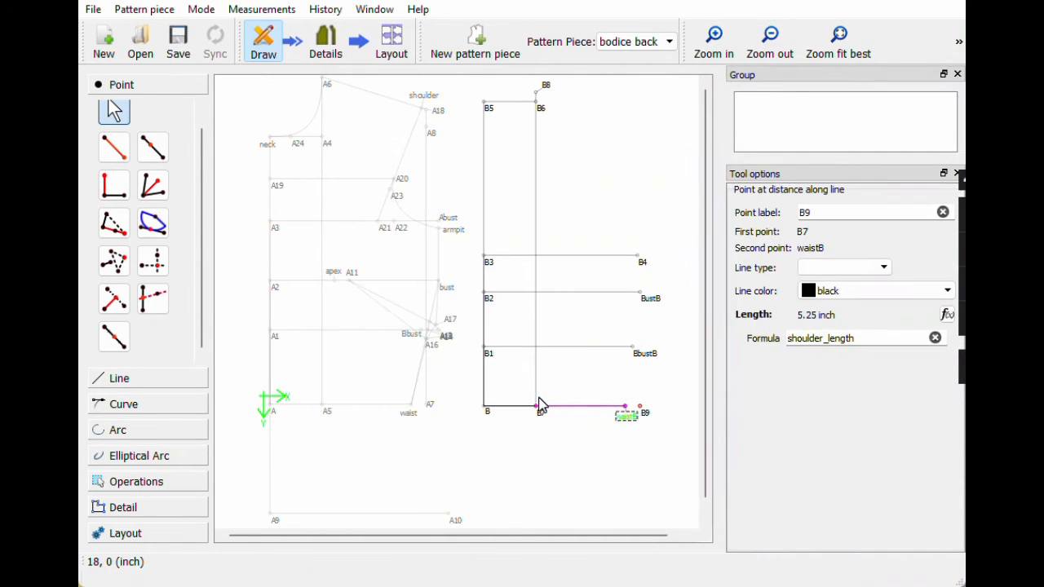
Step: Add a point at distance and angle straight above B9 with length shoulder_tip_to_waist_side_b and angle 90
left_click(114, 147)
left_click(646, 409)
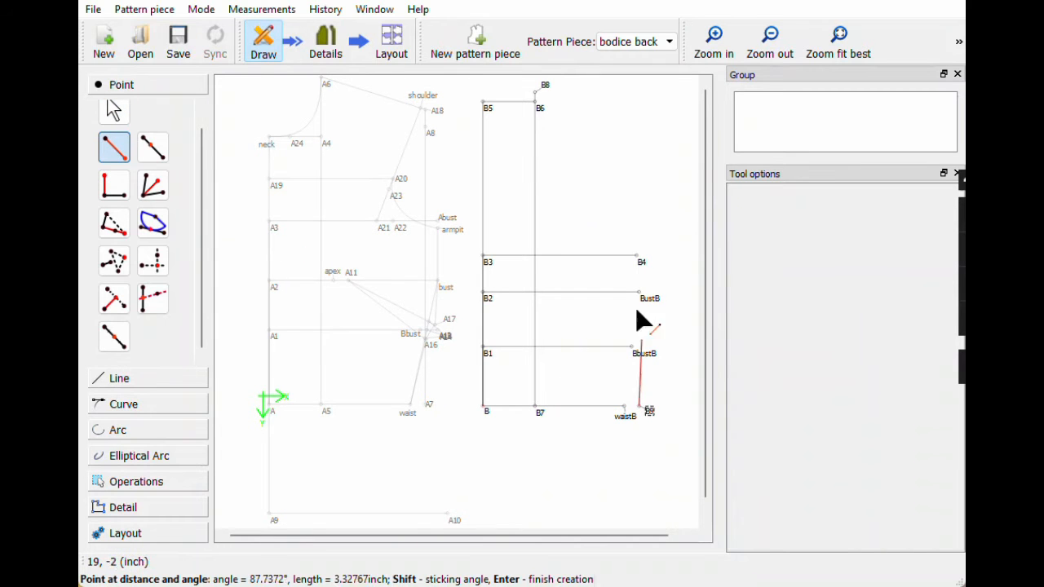
left_click(640, 115)
double_click(399, 262)
type("90")
left_click(569, 174)
key("BackSpace")
key("BackSpace")
key("BackSpace")
key("BackSpace")
key("BackSpace")
key("BackSpace")
key("BackSpace")
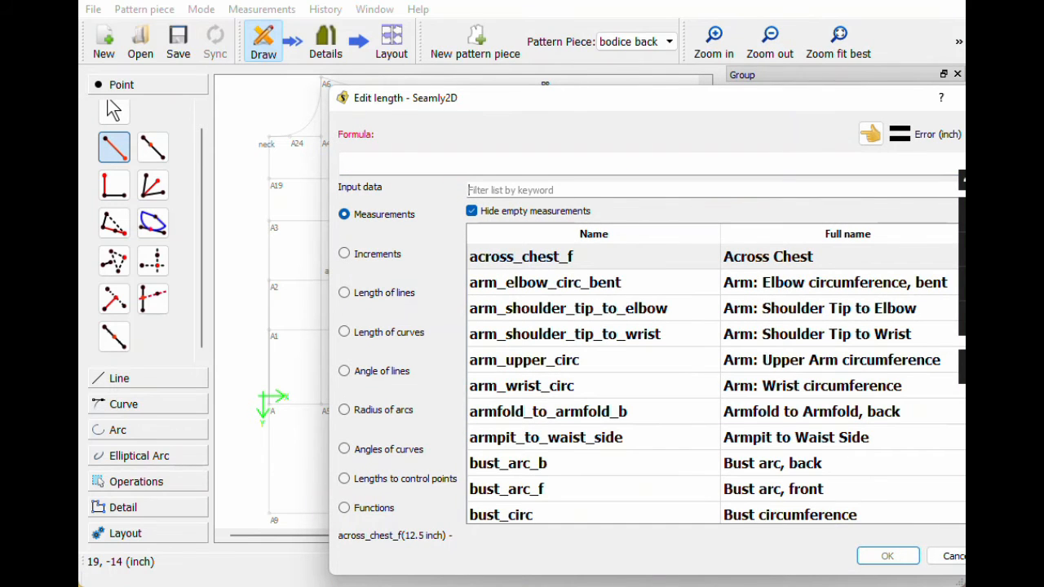
type("shoul")
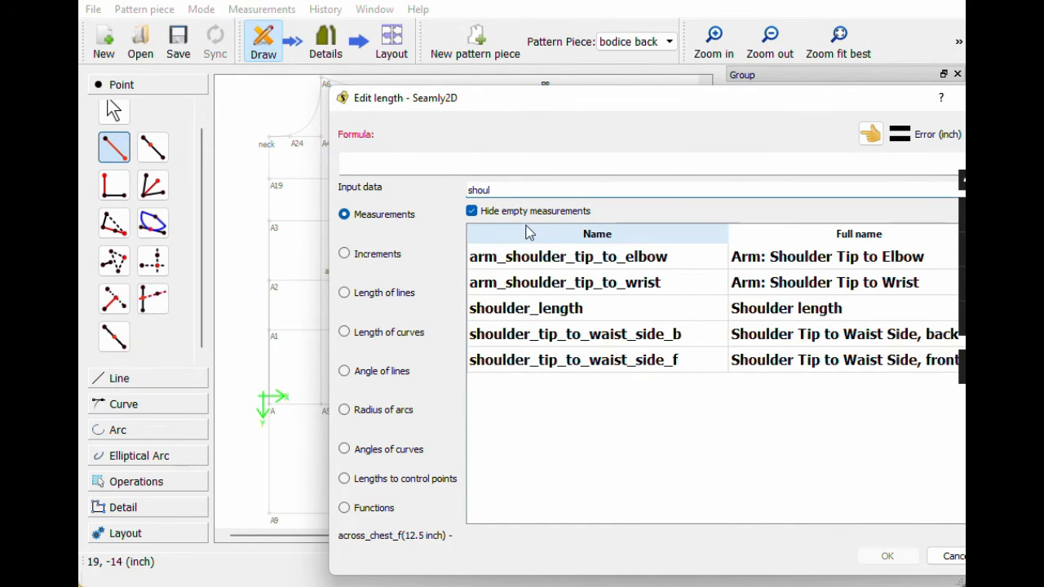
double_click(604, 341)
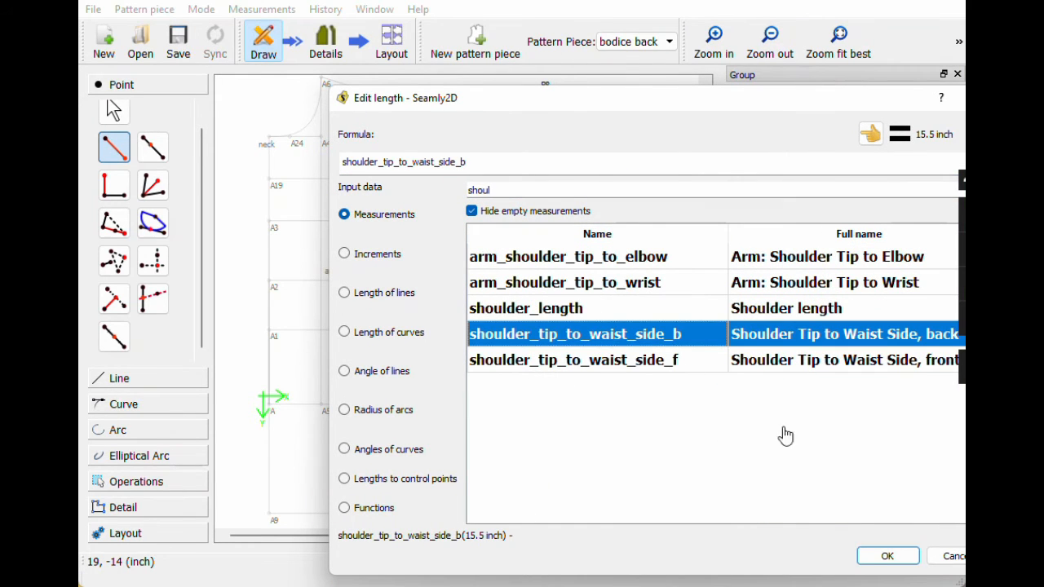
left_click(884, 555)
left_click(504, 422)
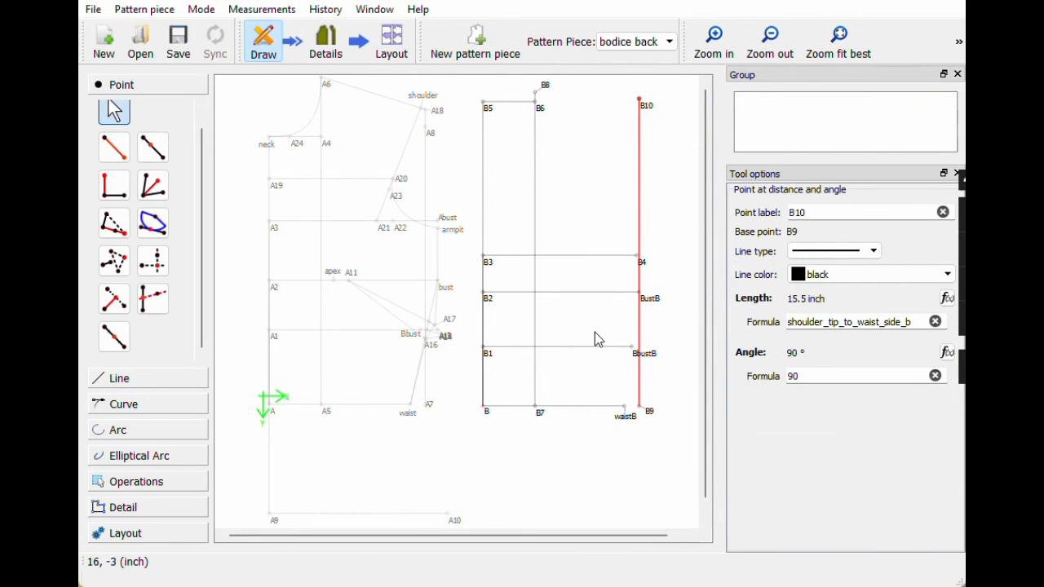
key("alt+Tab")
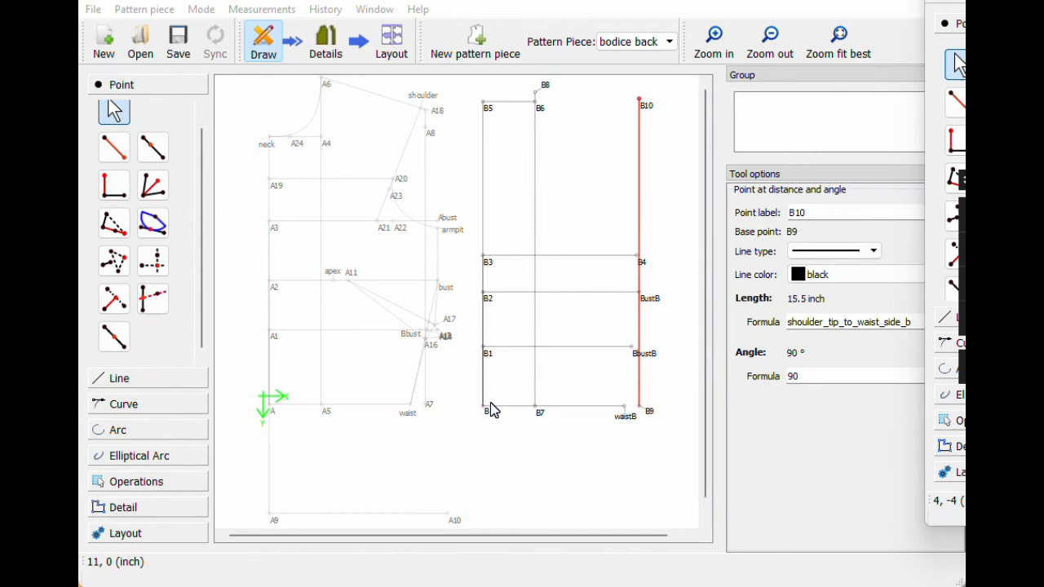
left_click(500, 459)
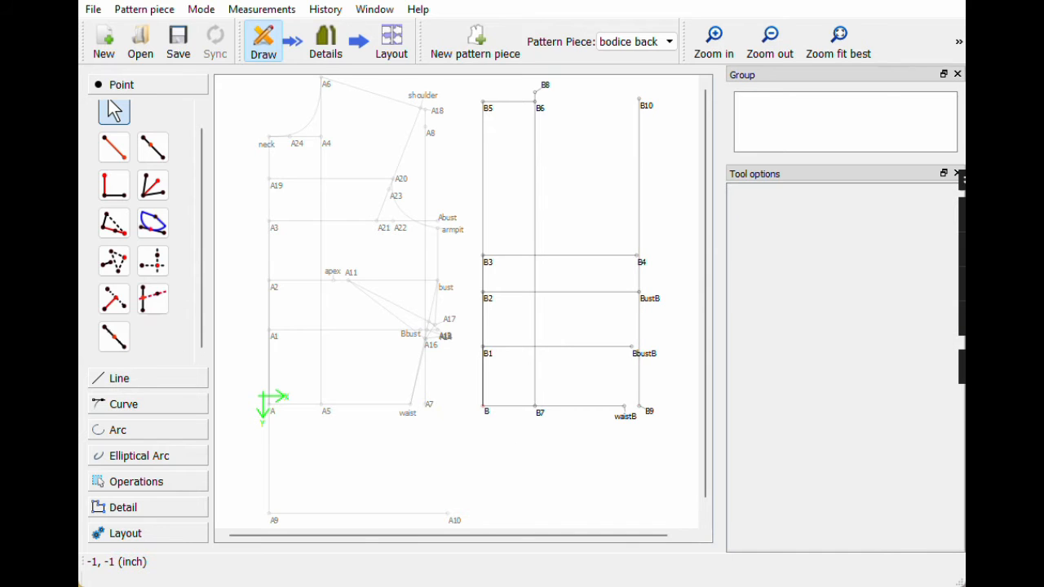
Step: Add a point at distance along the line from B to waistB with length indent_waist_back/2
left_click(155, 148)
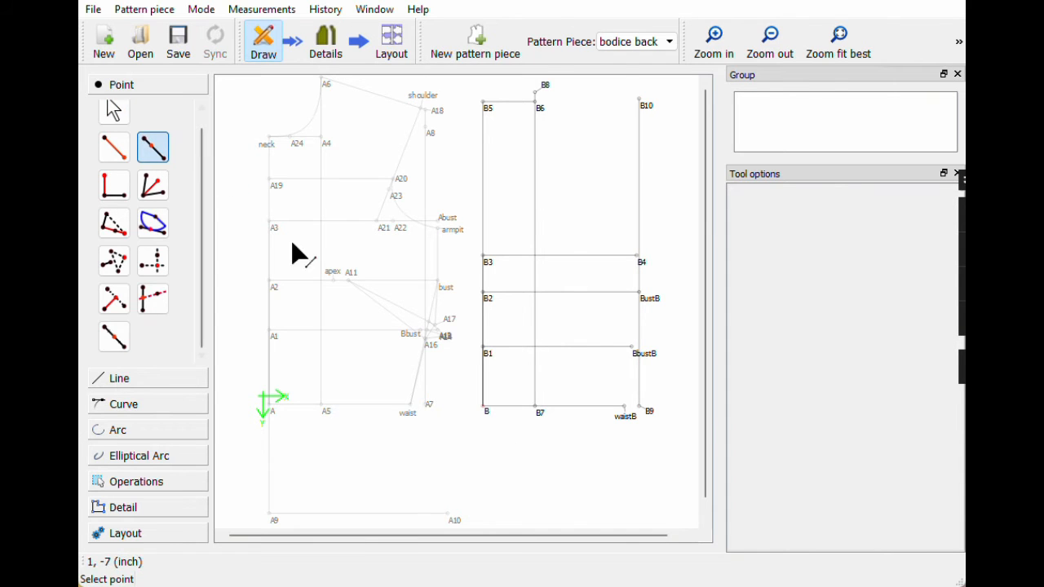
left_click(487, 413)
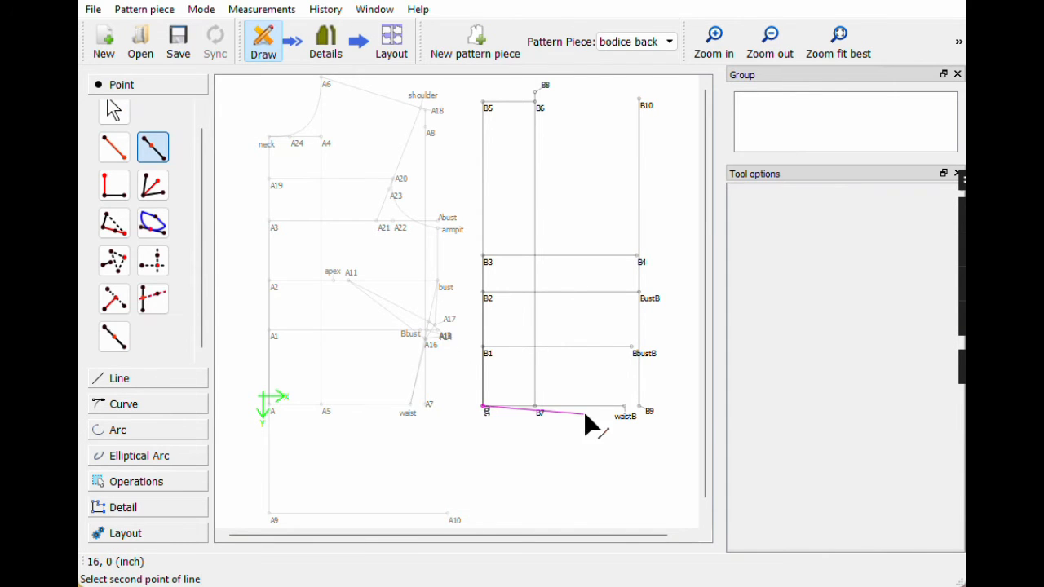
left_click(625, 410)
left_click(570, 209)
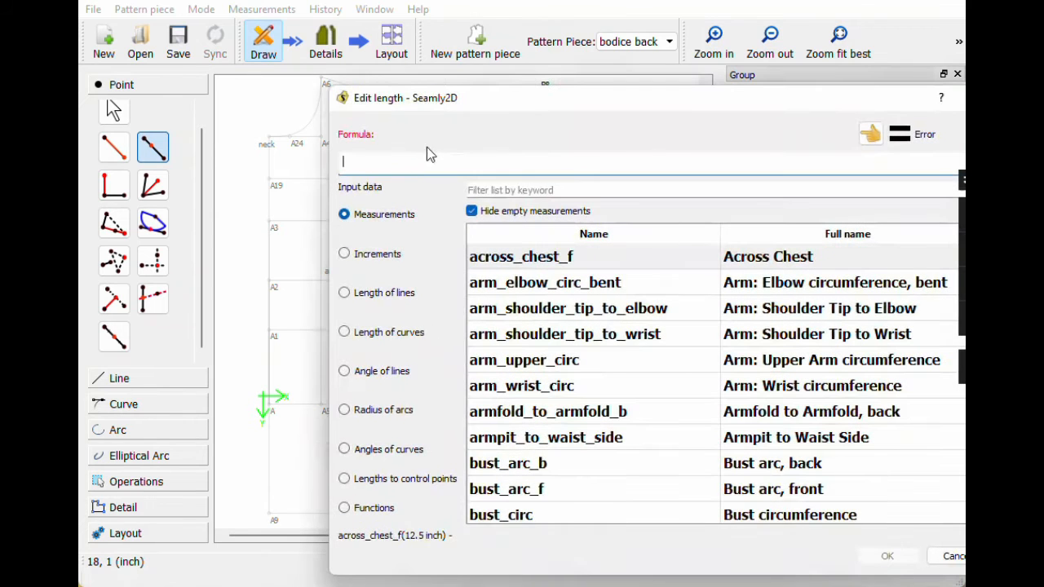
scroll(541, 310, "down", 9)
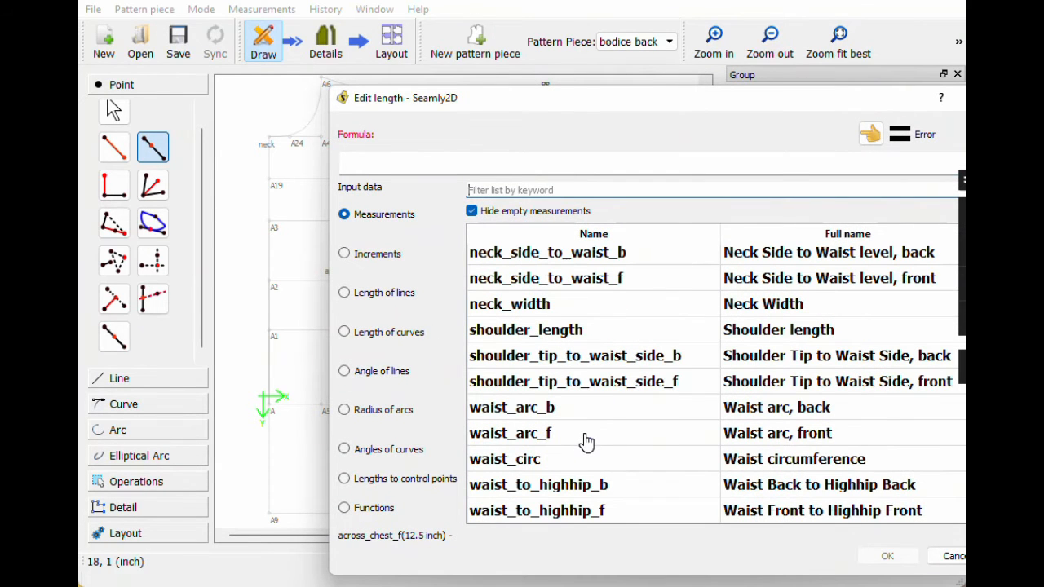
scroll(601, 466, "up", 9)
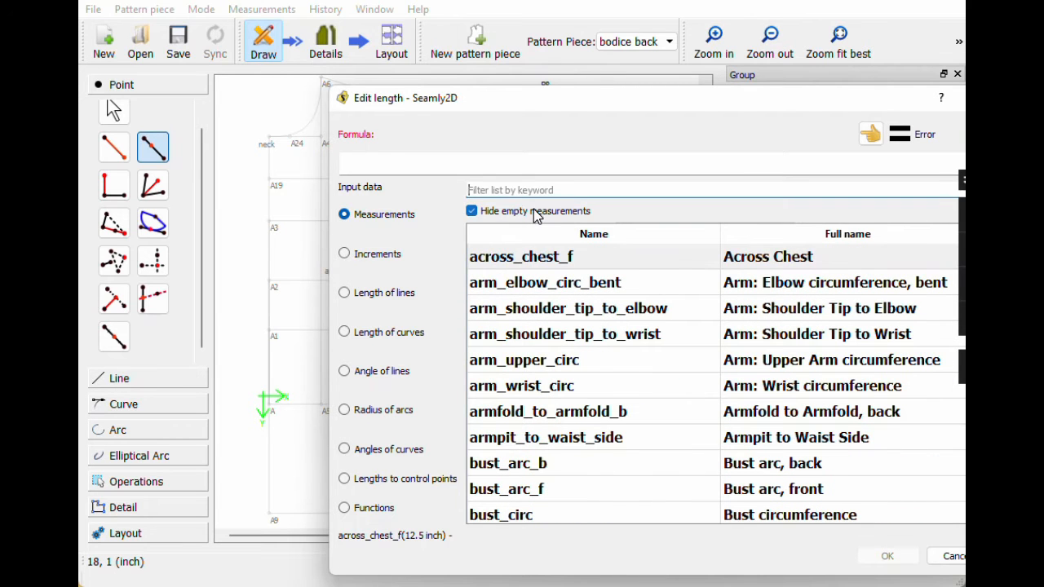
type("back")
scroll(608, 342, "down", 2)
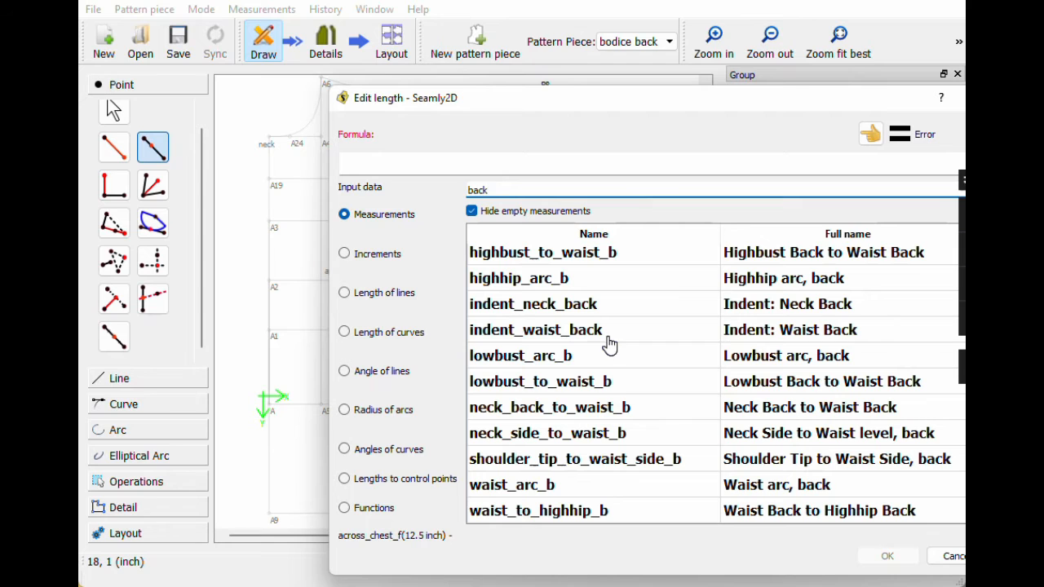
double_click(541, 338)
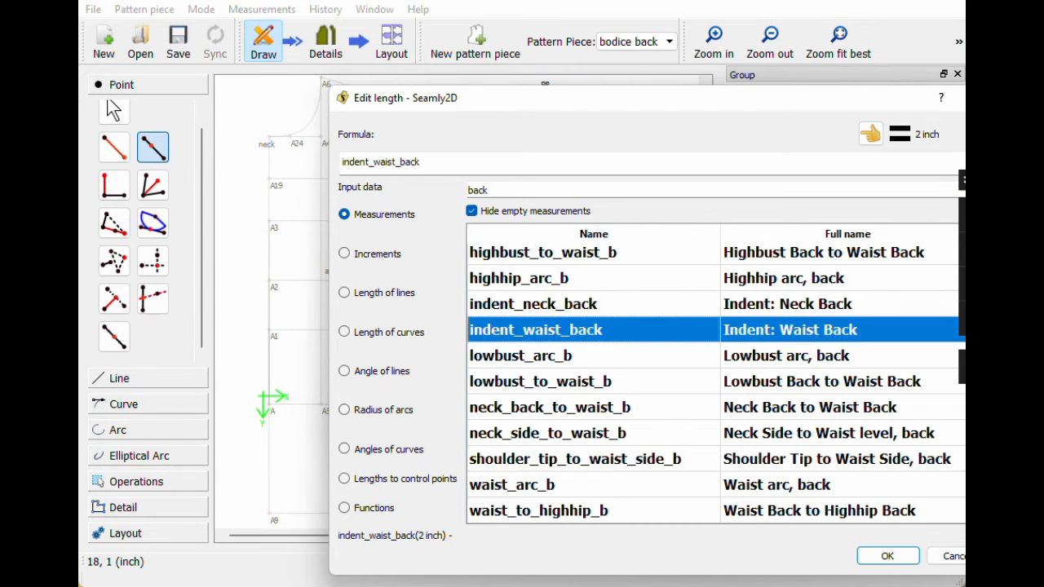
type("/2")
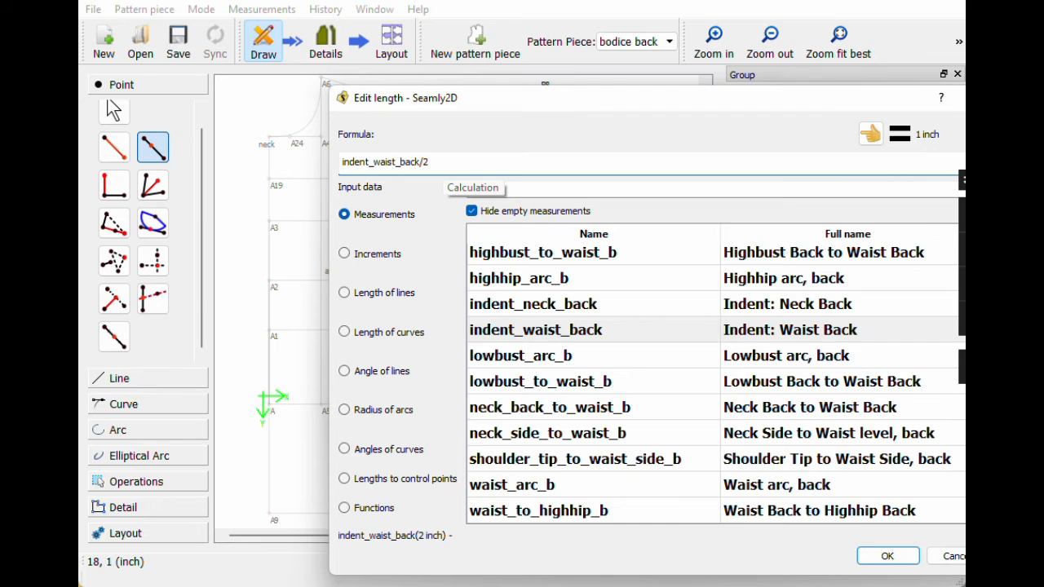
left_click(866, 555)
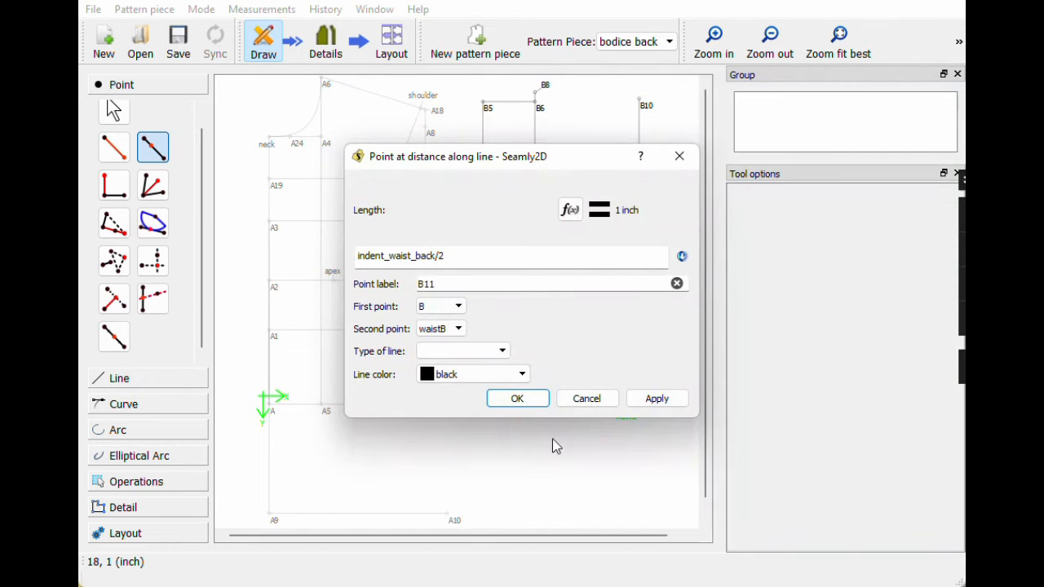
left_click(512, 401)
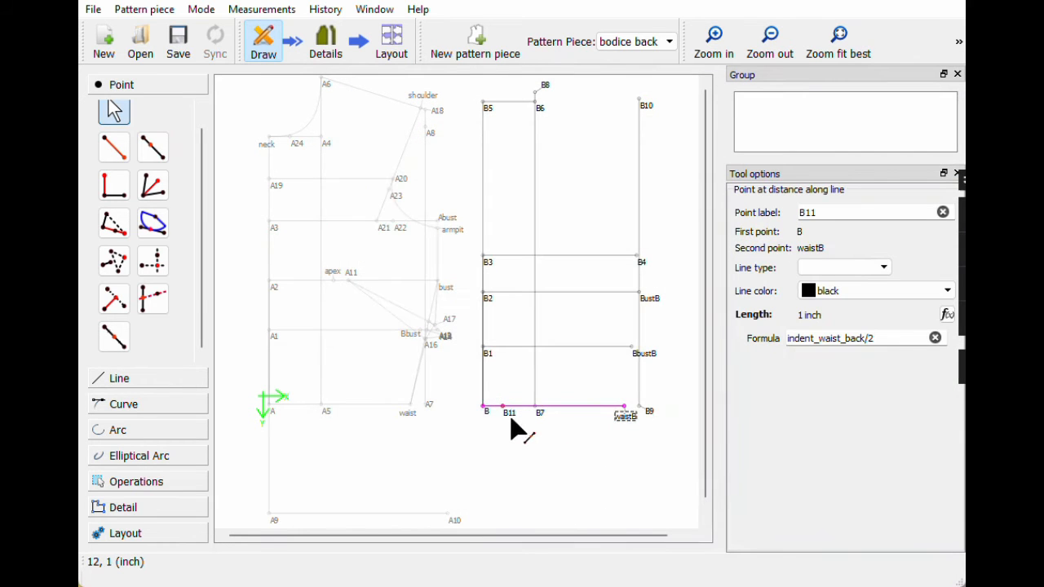
Step: Set B11's length formula to indent_waist_back/4 and move the B and B11 labels apart beneath the waist line
mouse_move(513, 417)
left_mouse_down()
mouse_move(502, 420)
mouse_move(517, 420)
left_mouse_up()
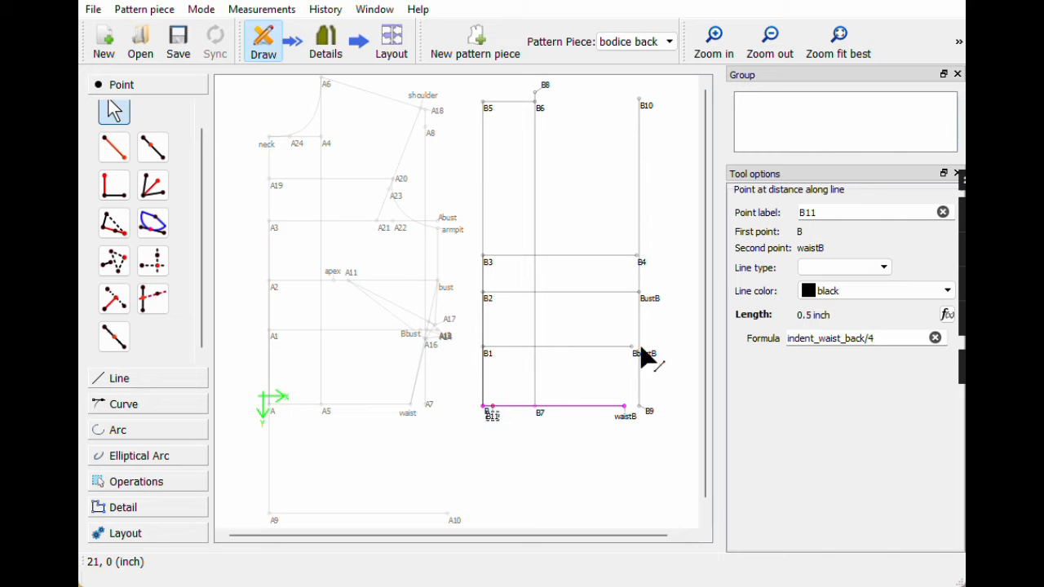
mouse_move(489, 411)
left_mouse_down()
mouse_move(480, 415)
mouse_move(496, 417)
left_mouse_up()
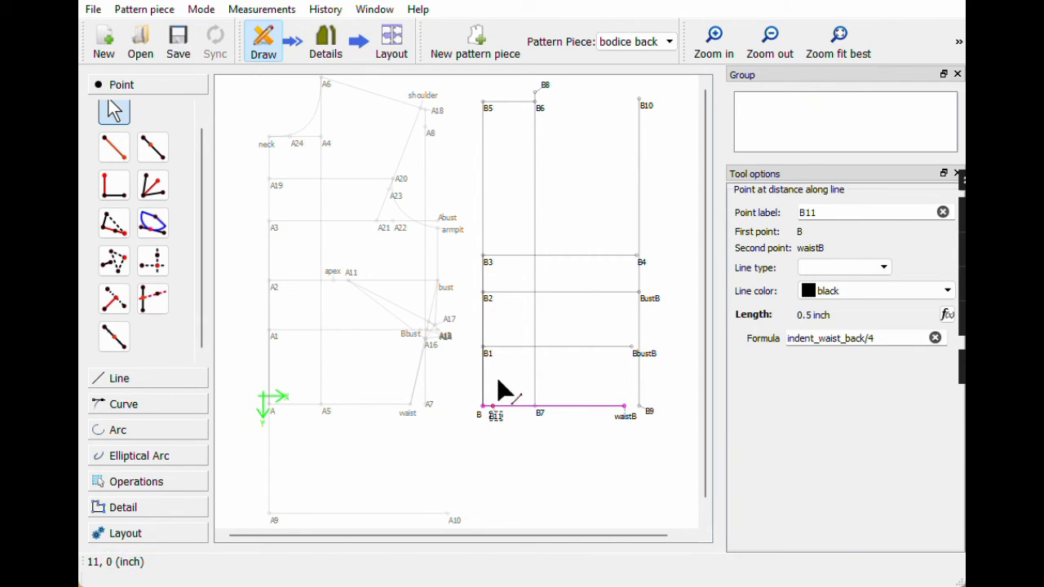
left_click_drag(499, 425, 493, 421)
left_click(480, 418)
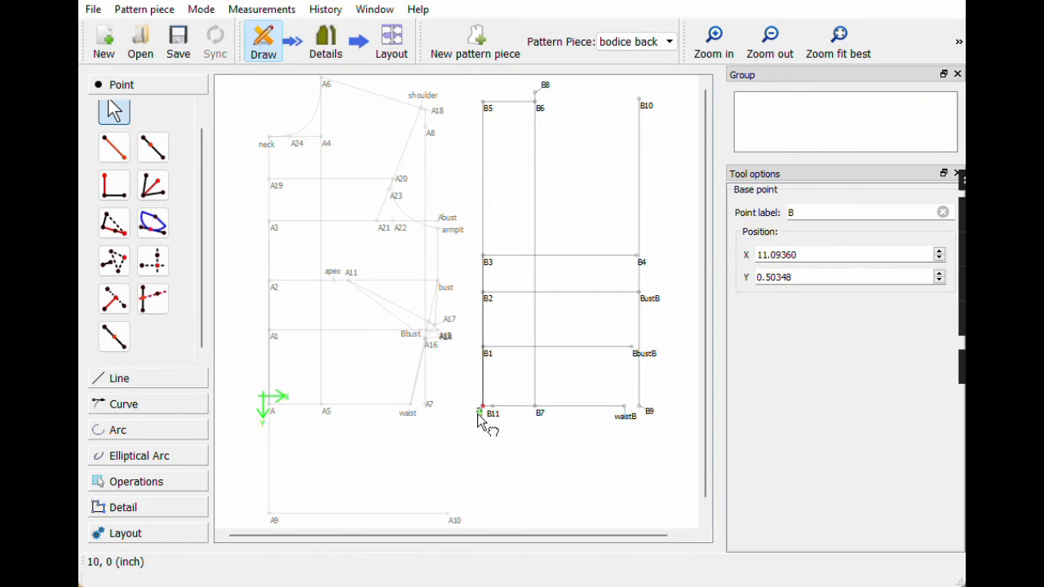
left_click(491, 415)
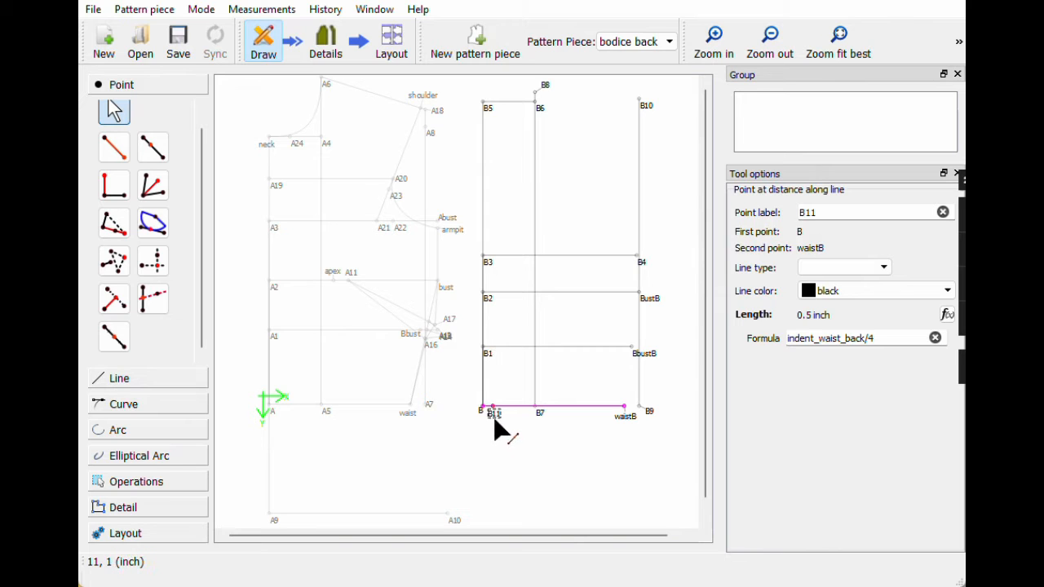
mouse_move(494, 422)
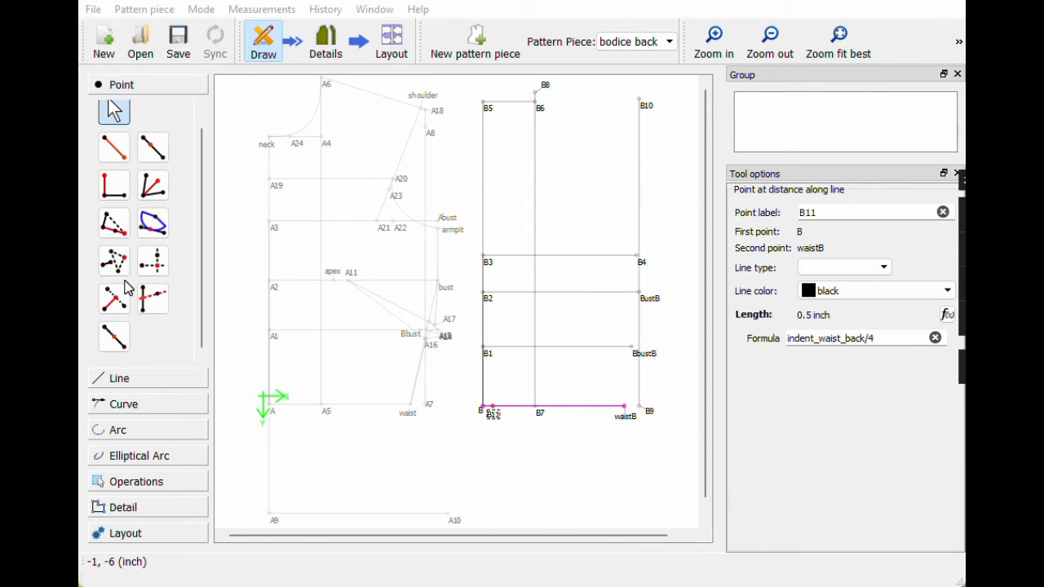
Step: Add a midpoint on the bust line between B2 and BustB with length CurrentLength/2
left_click(115, 339)
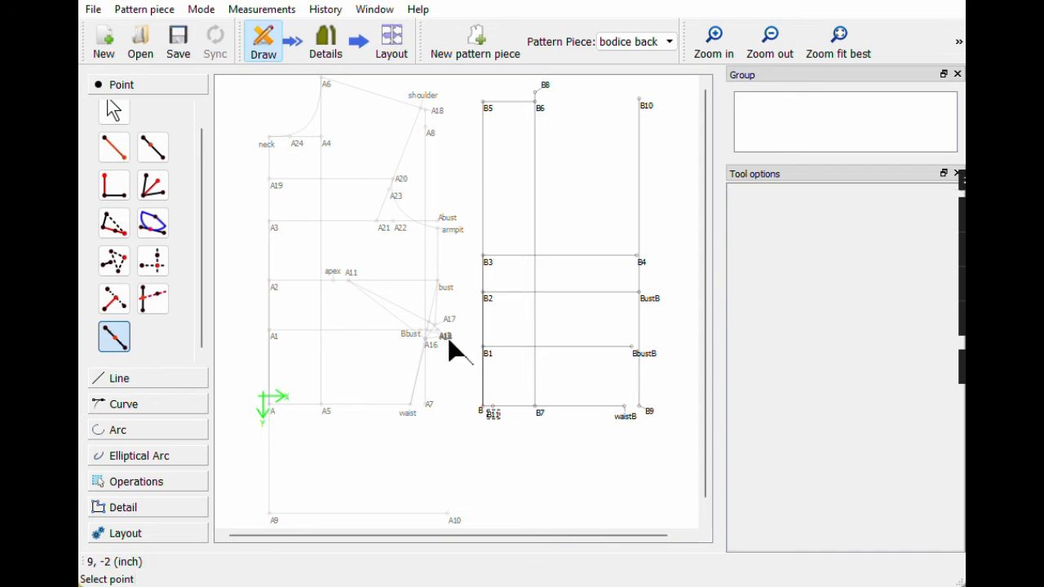
left_click(484, 293)
left_click(644, 295)
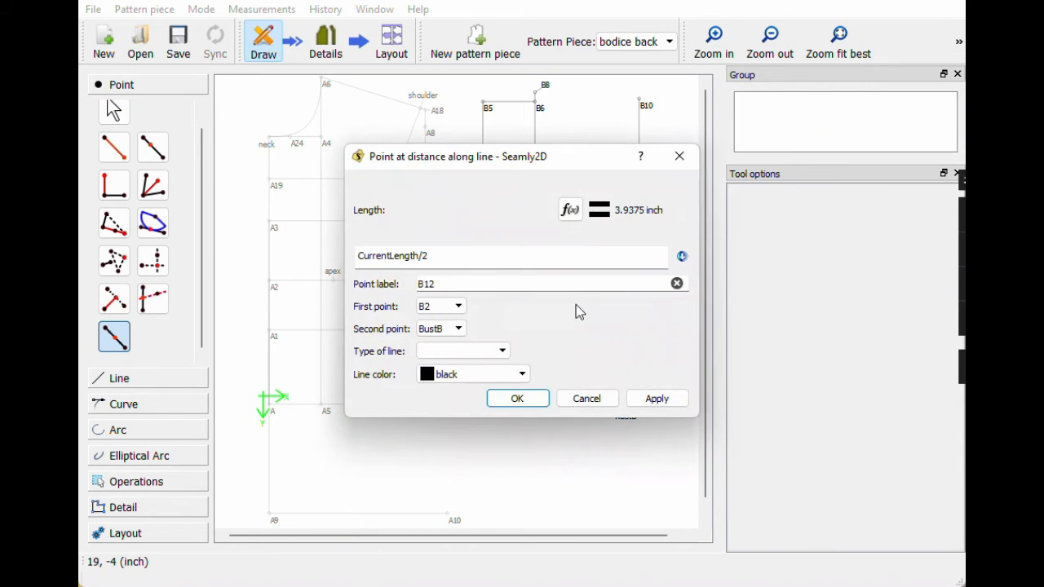
left_click(528, 400)
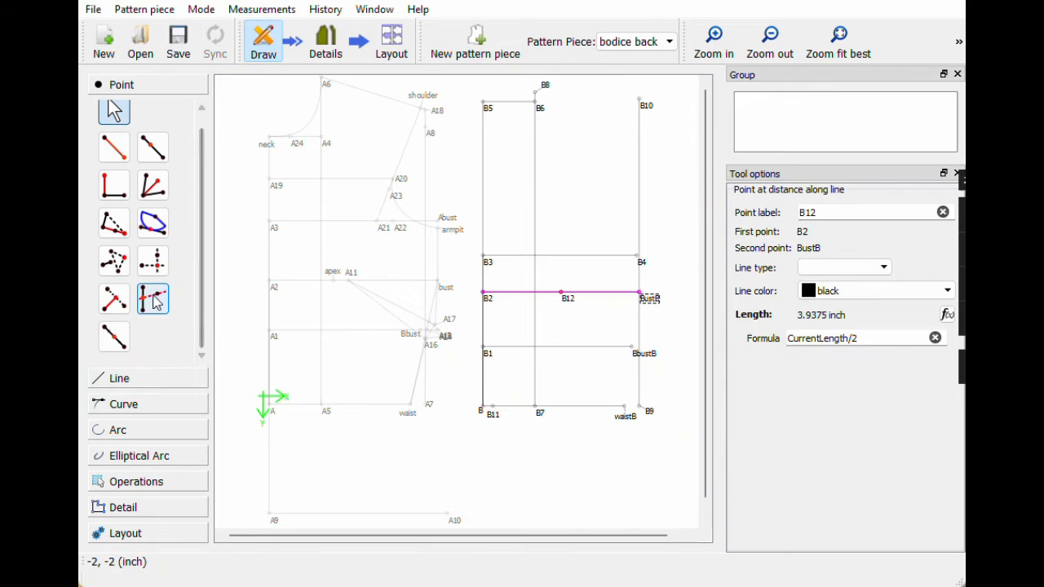
Step: Add a point that takes its X from B12 and its Y from B, and shift its label and B7's beneath the waist line
left_click(161, 265)
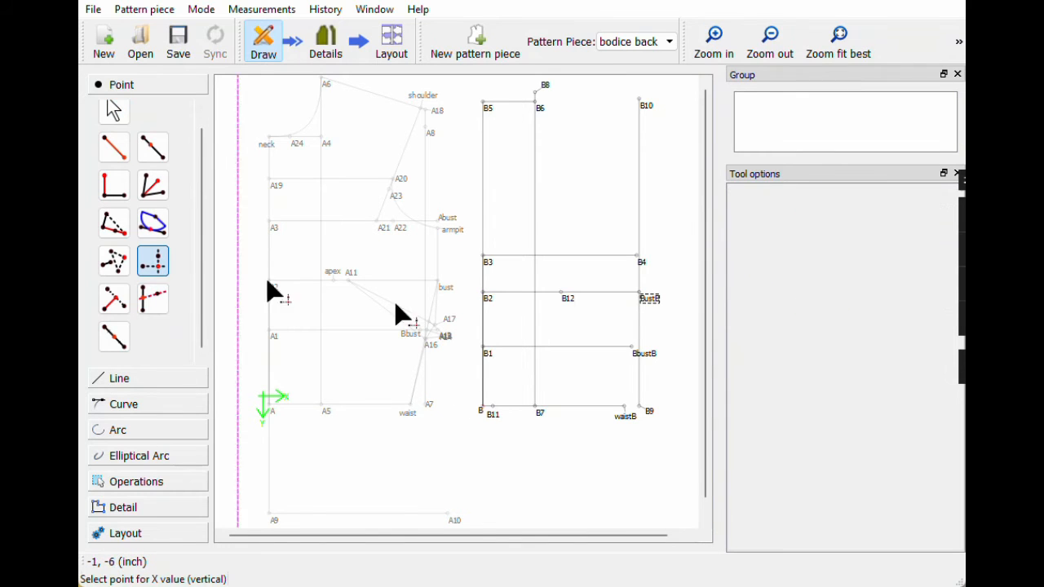
left_click(564, 293)
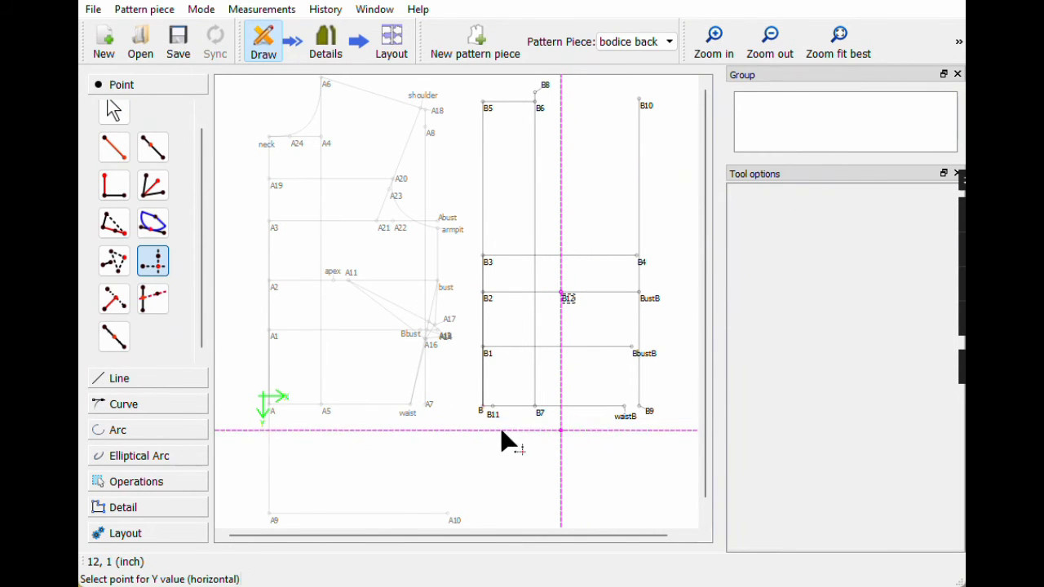
left_click(482, 406)
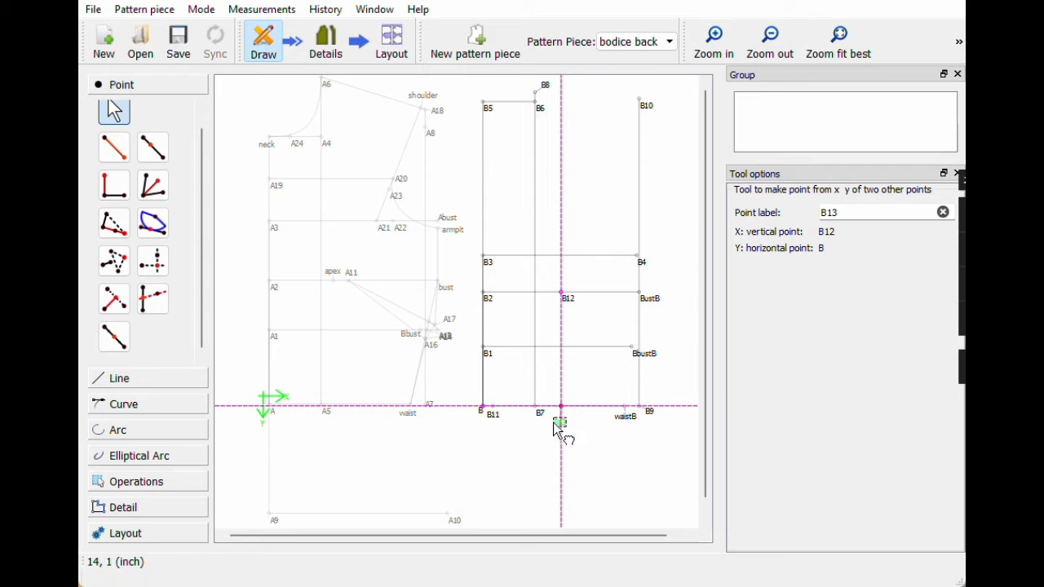
left_click(539, 413)
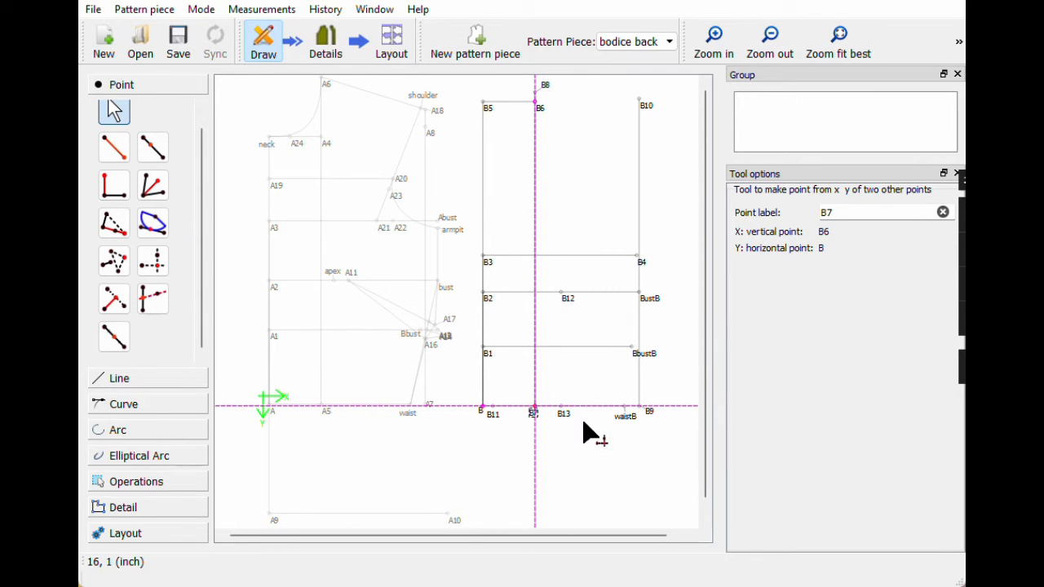
Step: Start a point at distance along the line from B13 to waistB, beginning its length formula with (indent_waist_back/2)-
scroll(594, 434, "up", 3, "ctrl")
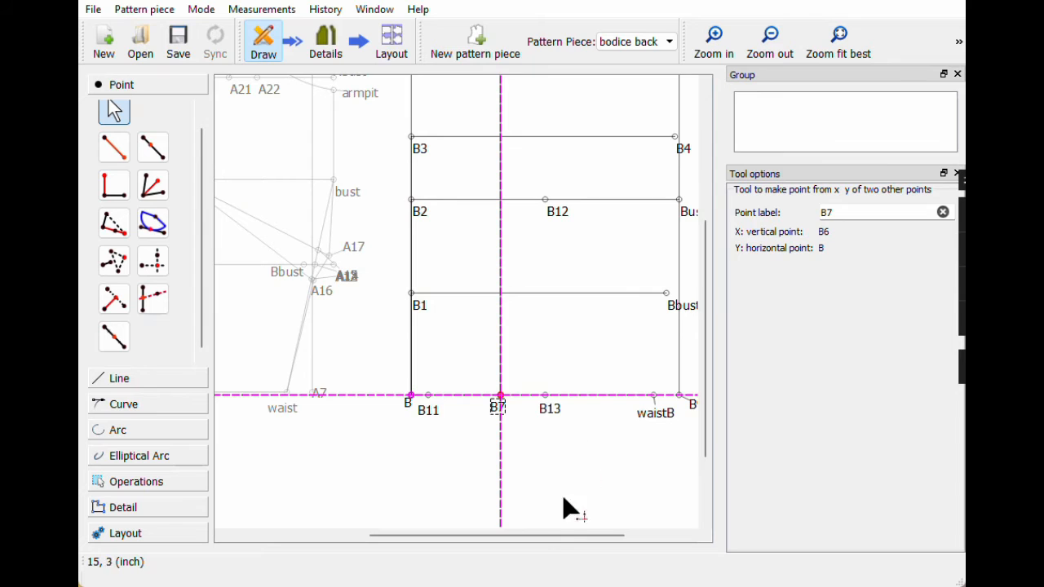
left_click_drag(552, 536, 596, 531)
left_click(152, 147)
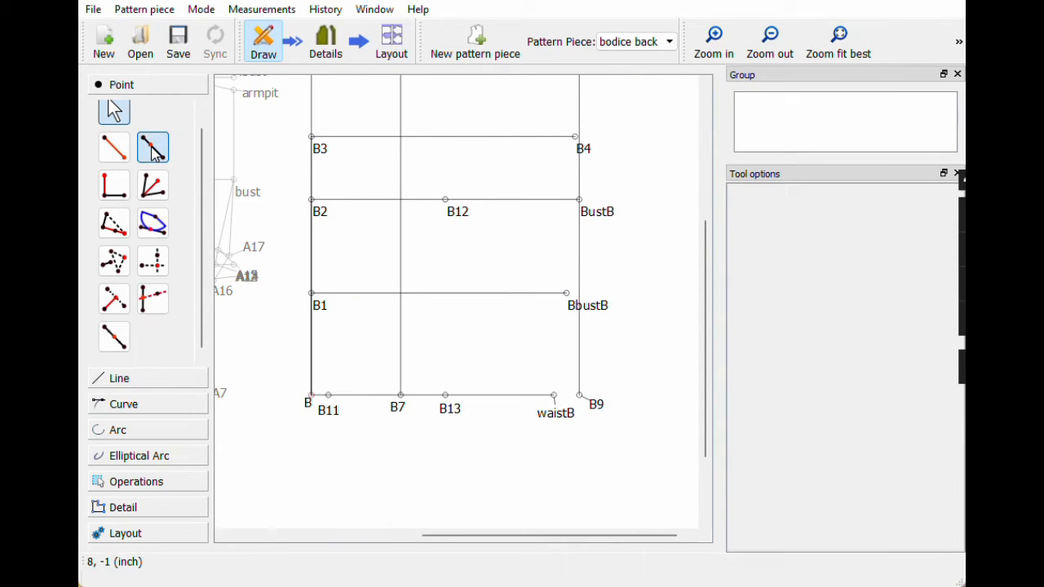
left_click(448, 414)
left_click(557, 414)
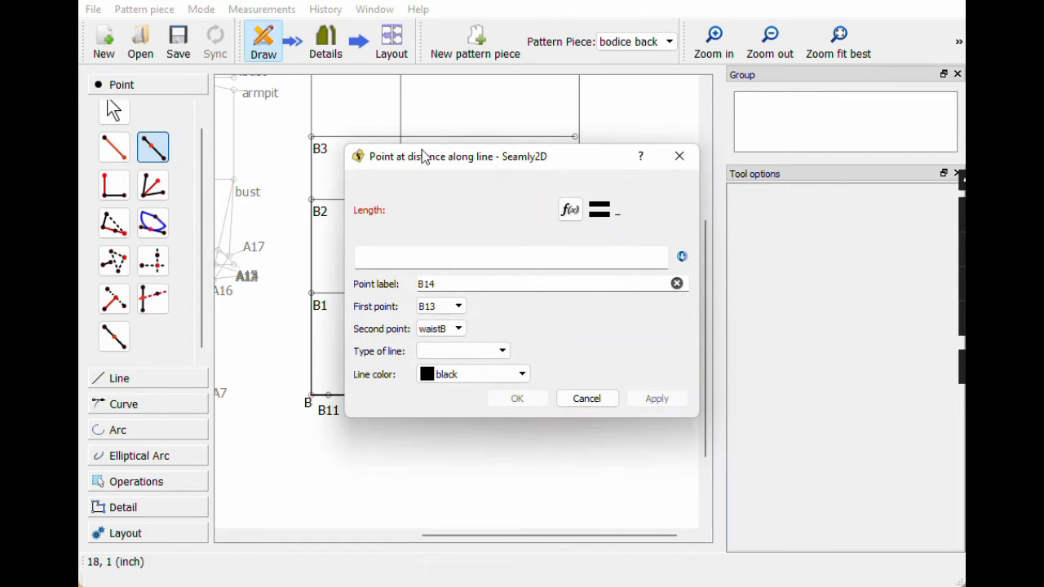
left_click_drag(416, 159, 702, 129)
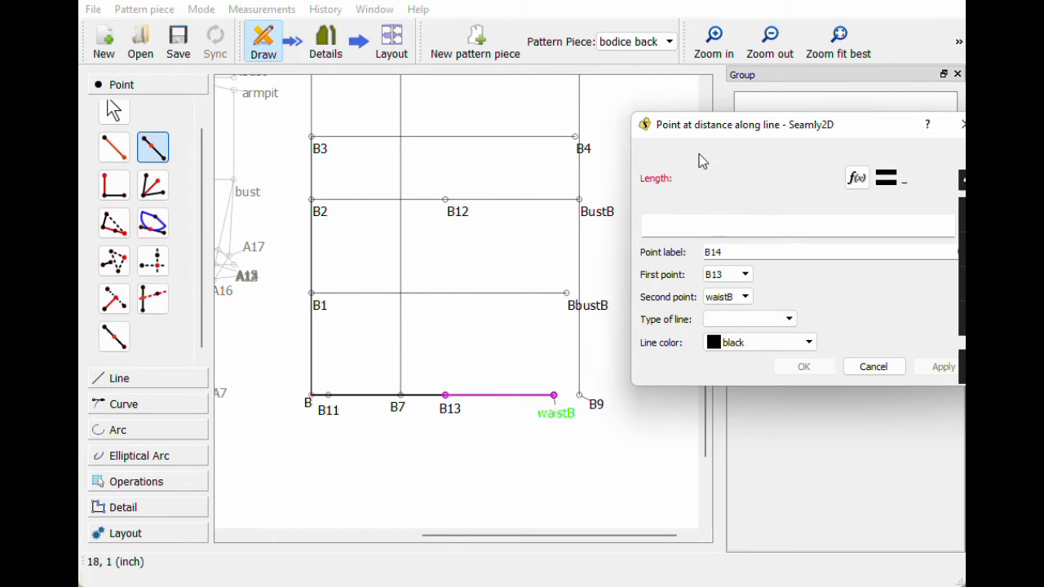
left_click(856, 178)
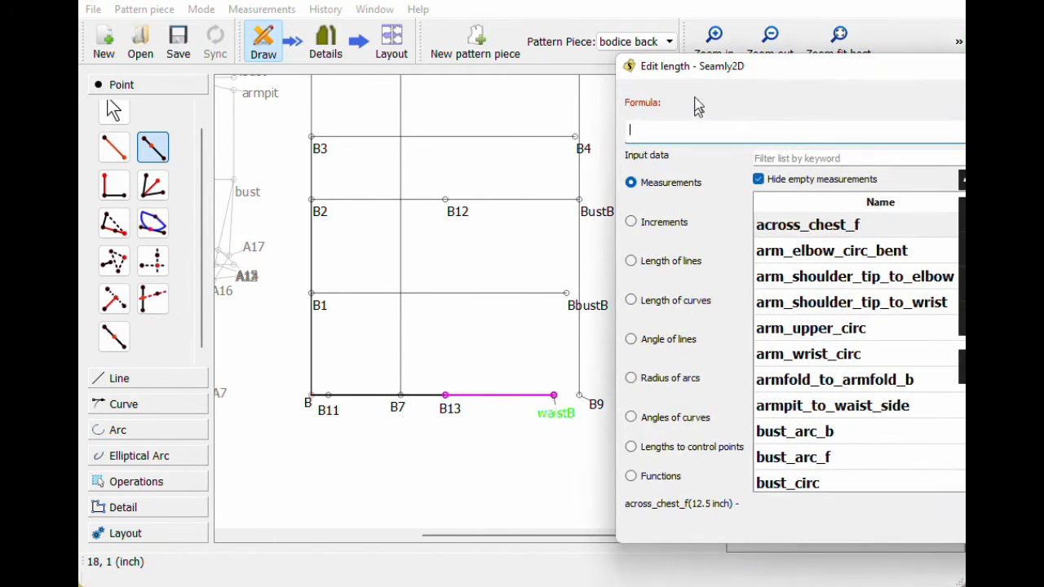
left_click(756, 158)
type("ind")
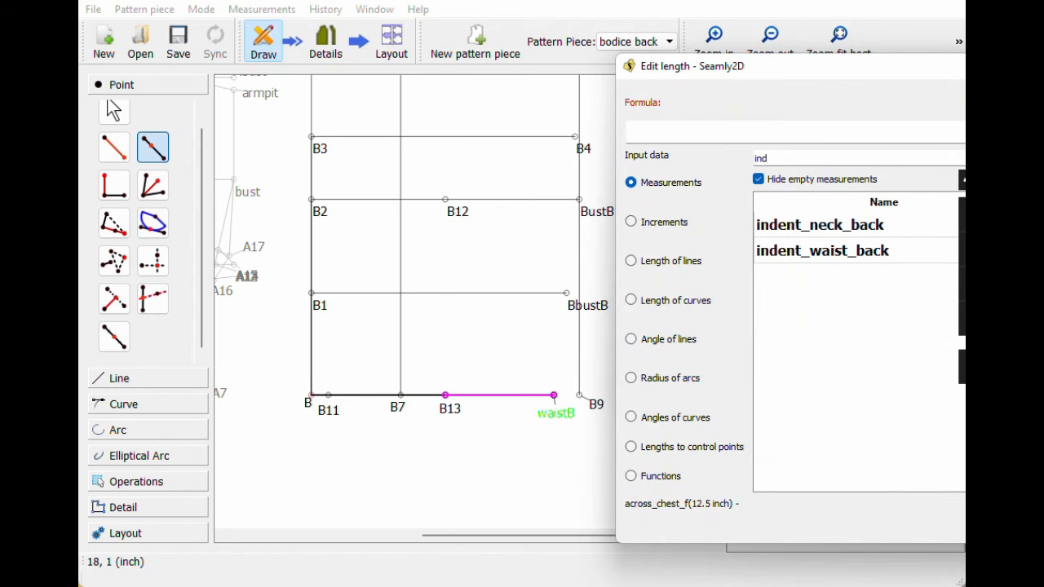
double_click(788, 251)
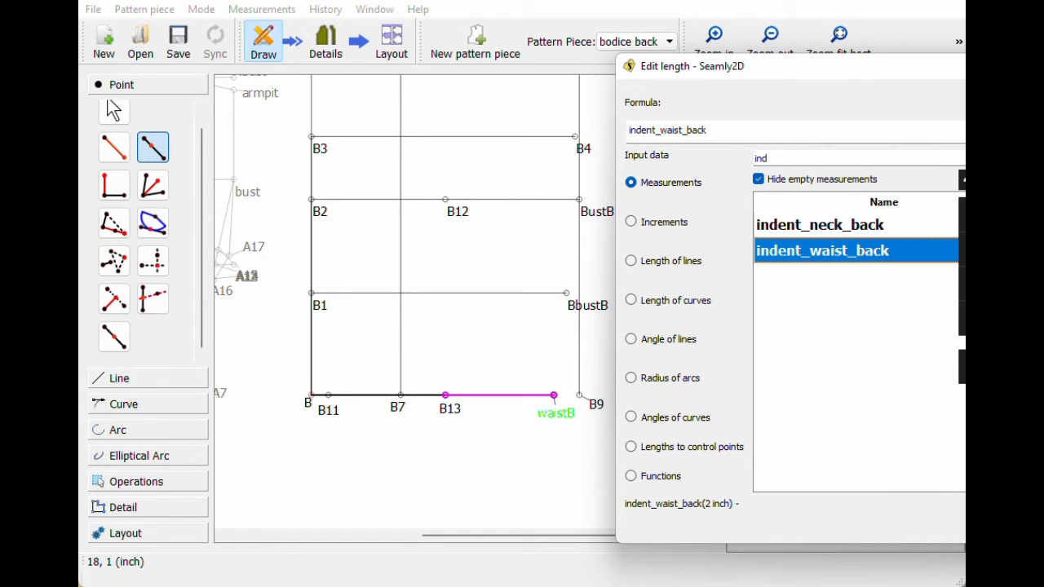
key("Home")
type("(")
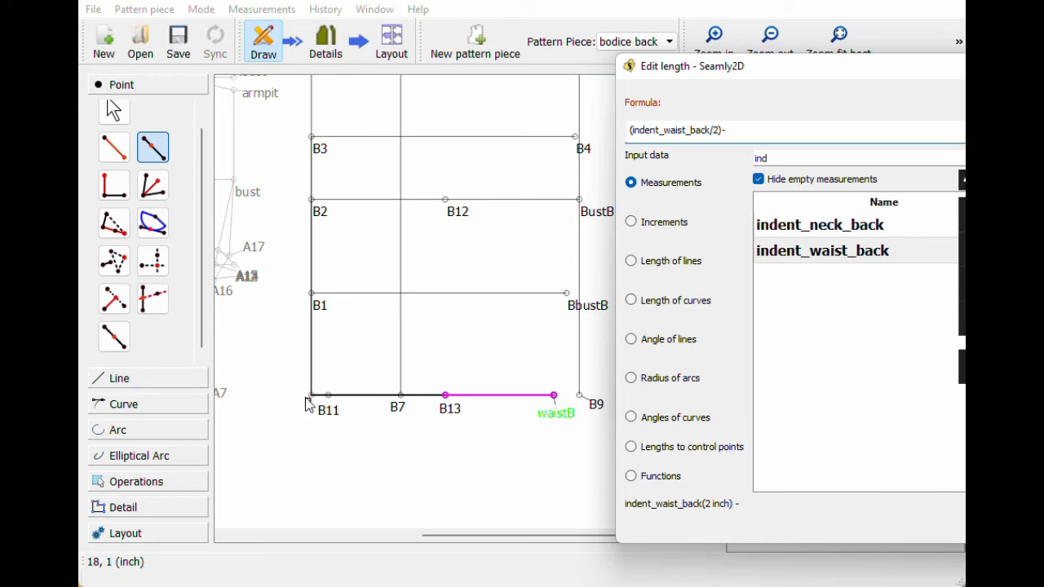
Step: Complete the length formula as ((indent_waist_back/2)-Line_B_B11)/2, create point B14, and move the B13 and B14 labels apart beneath the waist line
left_click(687, 261)
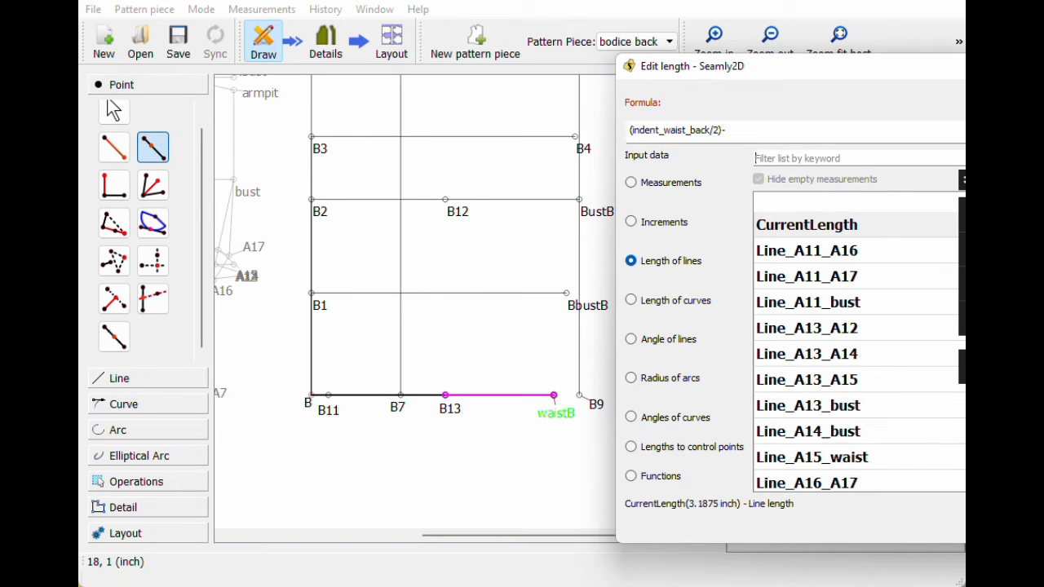
type("b11")
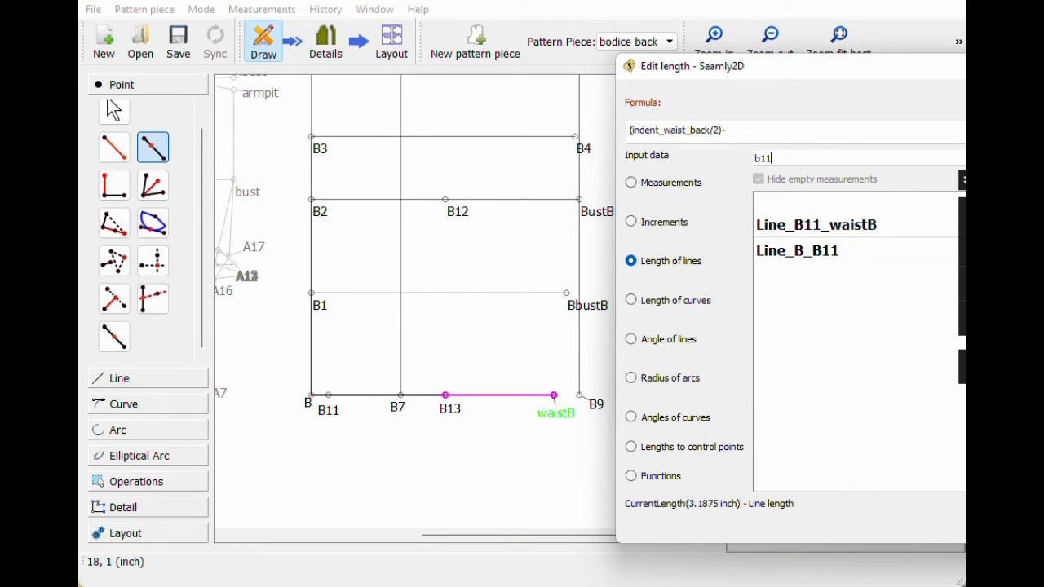
double_click(815, 254)
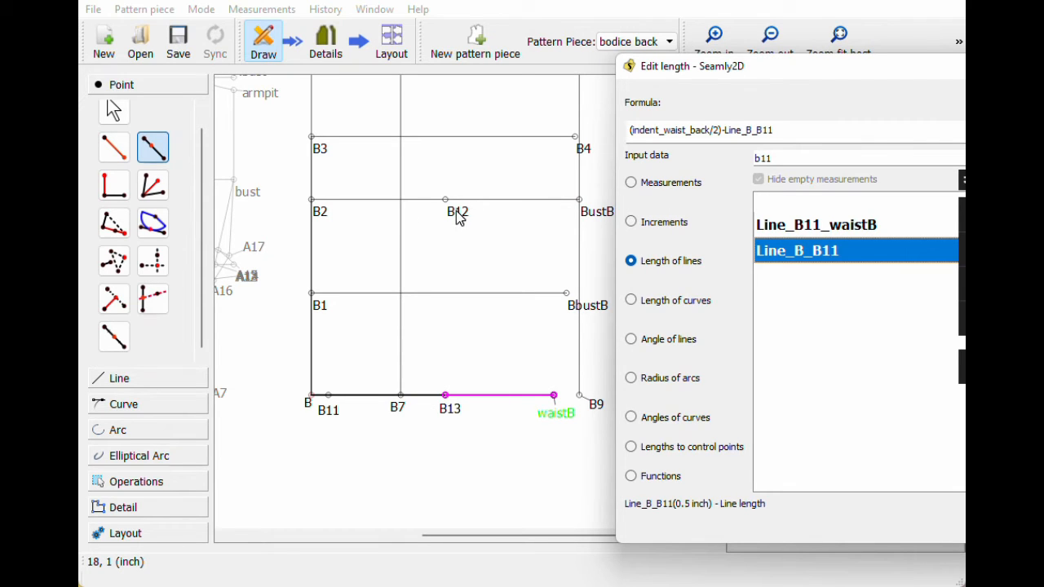
left_click(630, 130)
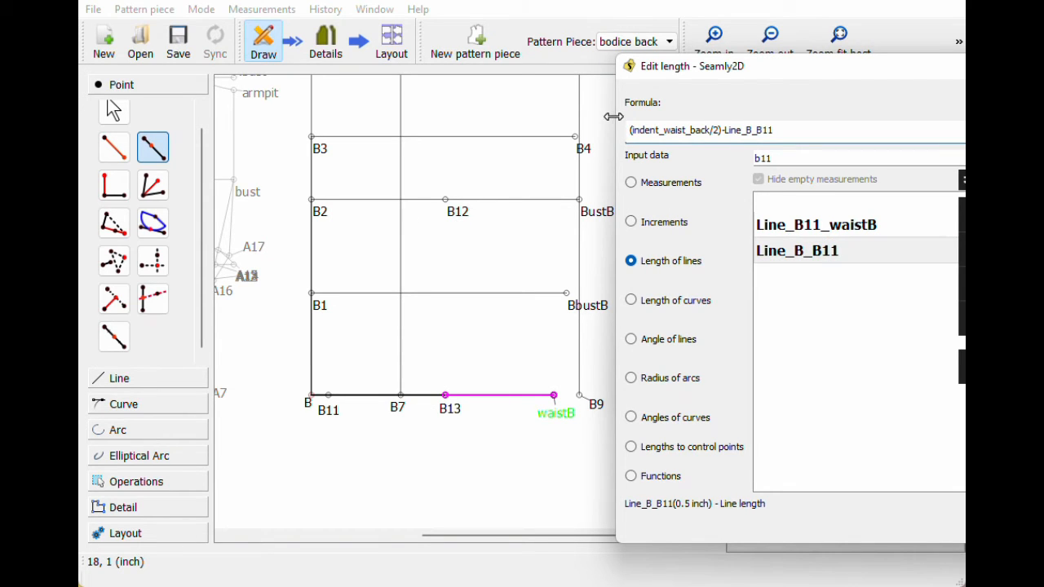
type("(")
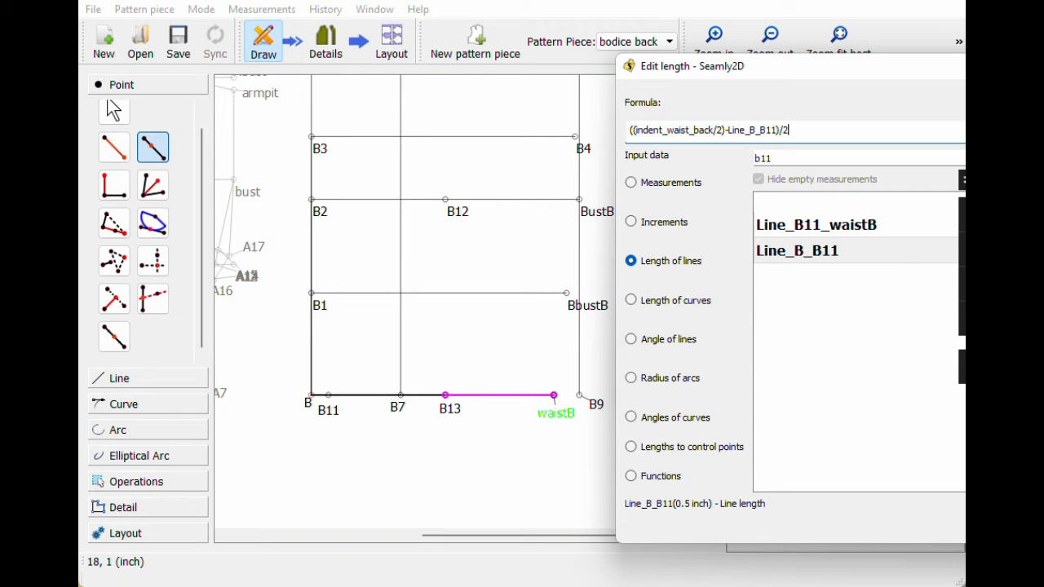
key("Return")
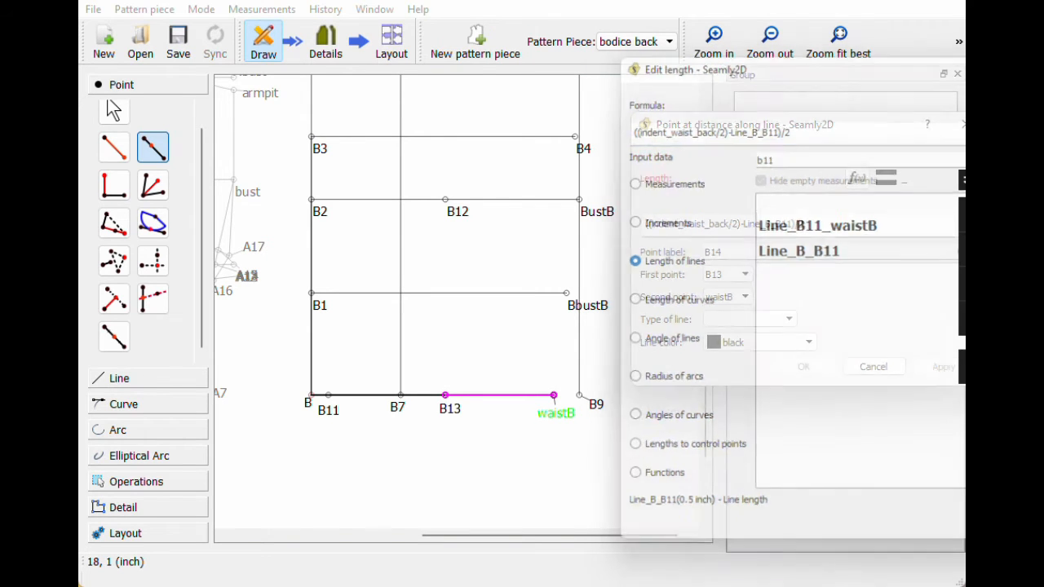
left_click(803, 367)
left_click_drag(468, 407, 476, 416)
left_click(445, 413)
left_click(482, 441)
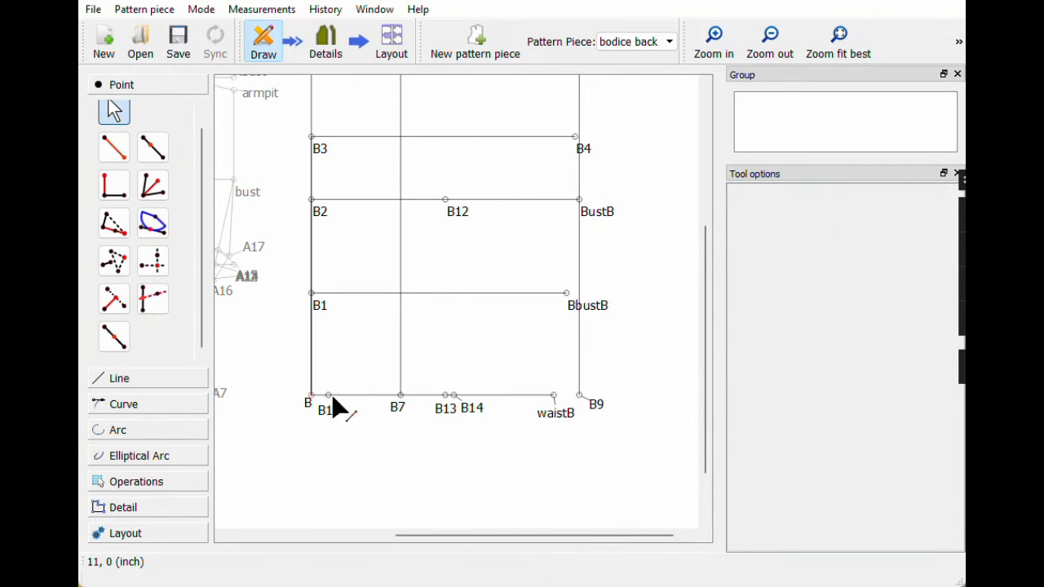
Step: Start a point at distance along the line from B13 to B, beginning its length formula with (indent_waist_back/2)-
left_click(151, 154)
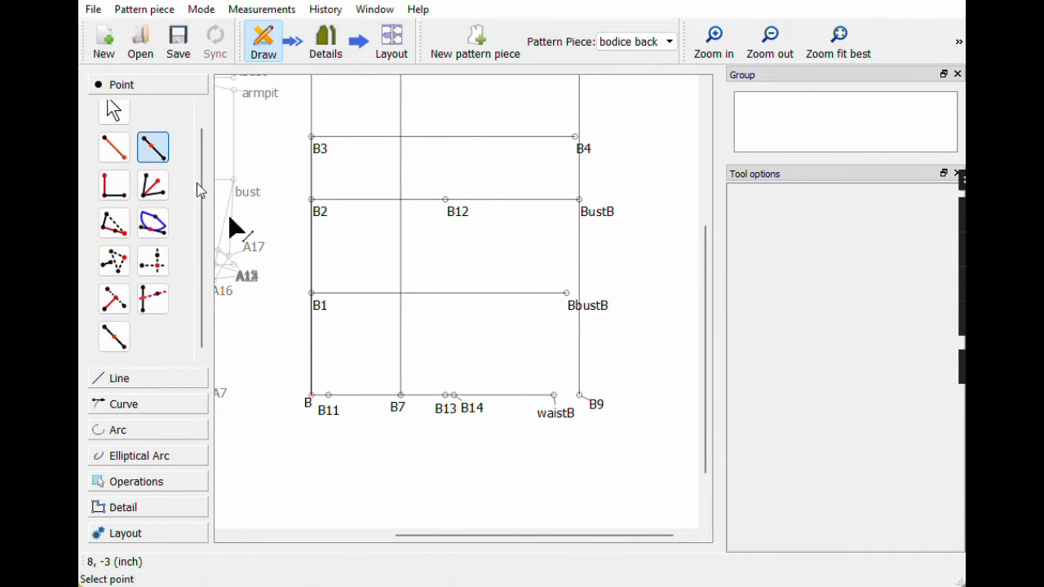
left_click(445, 410)
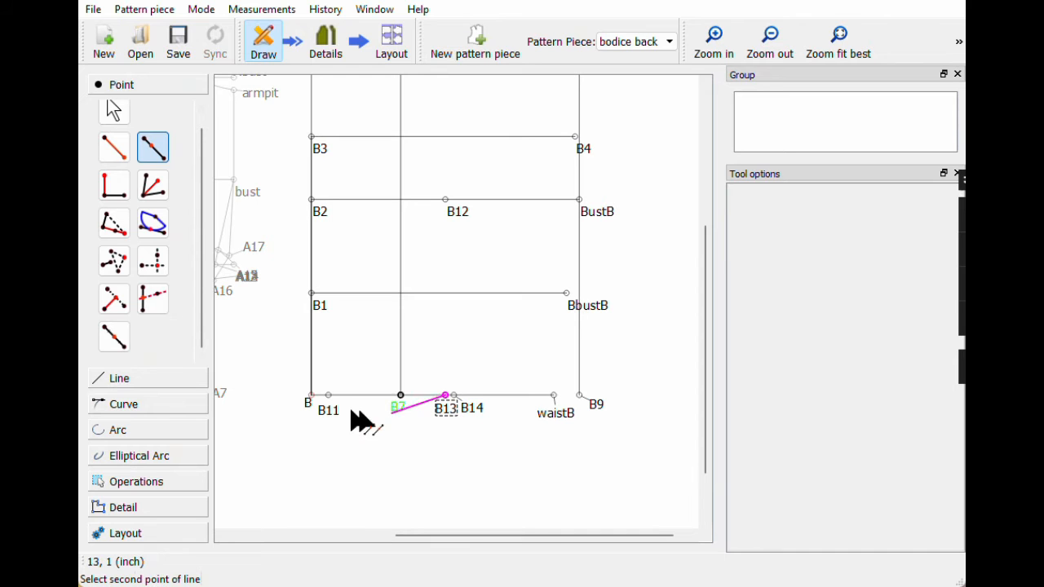
left_click(311, 396)
left_click_drag(426, 166, 683, 131)
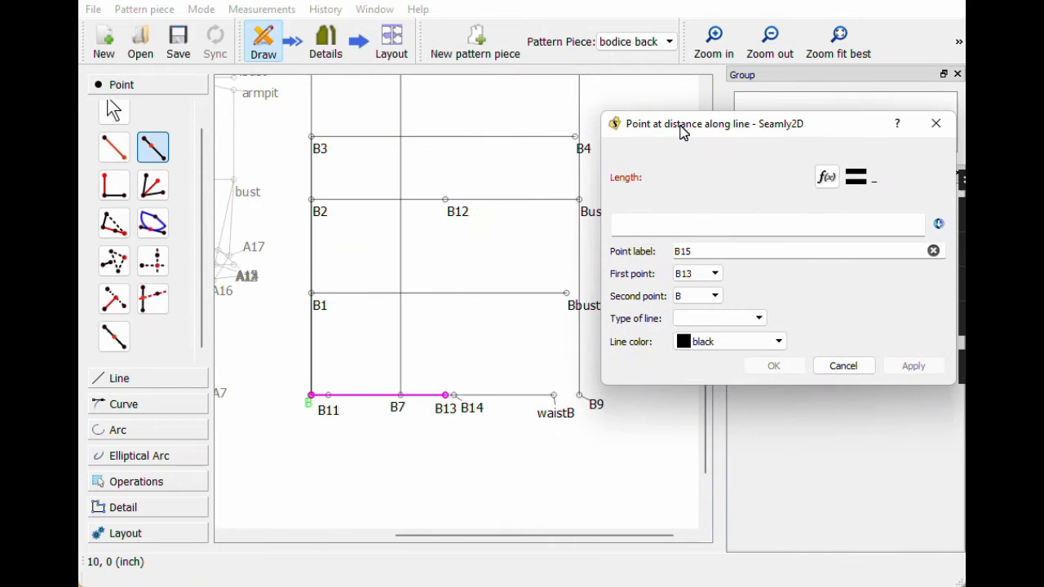
left_click(828, 177)
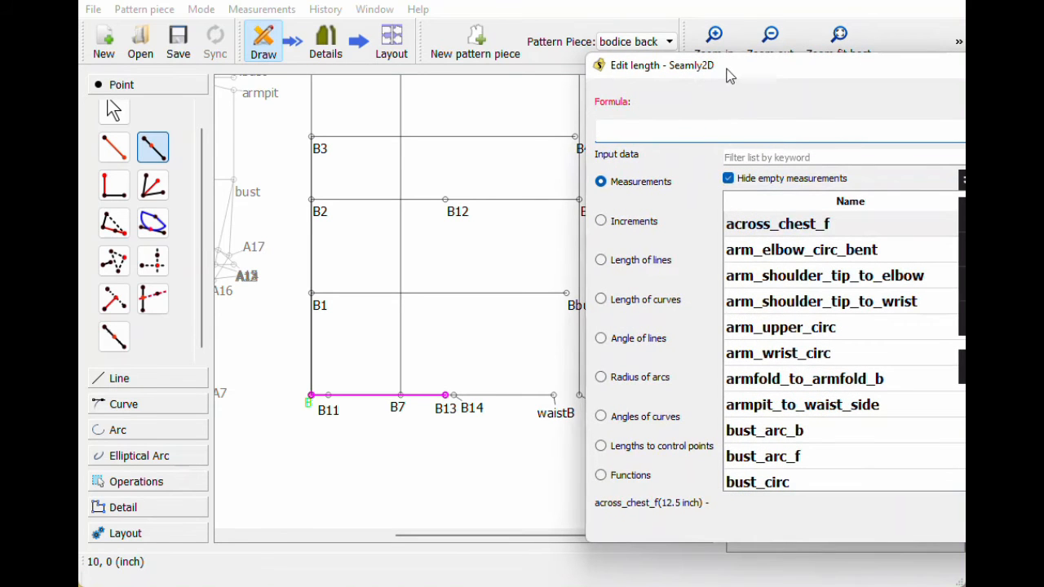
left_click(764, 158)
type("i")
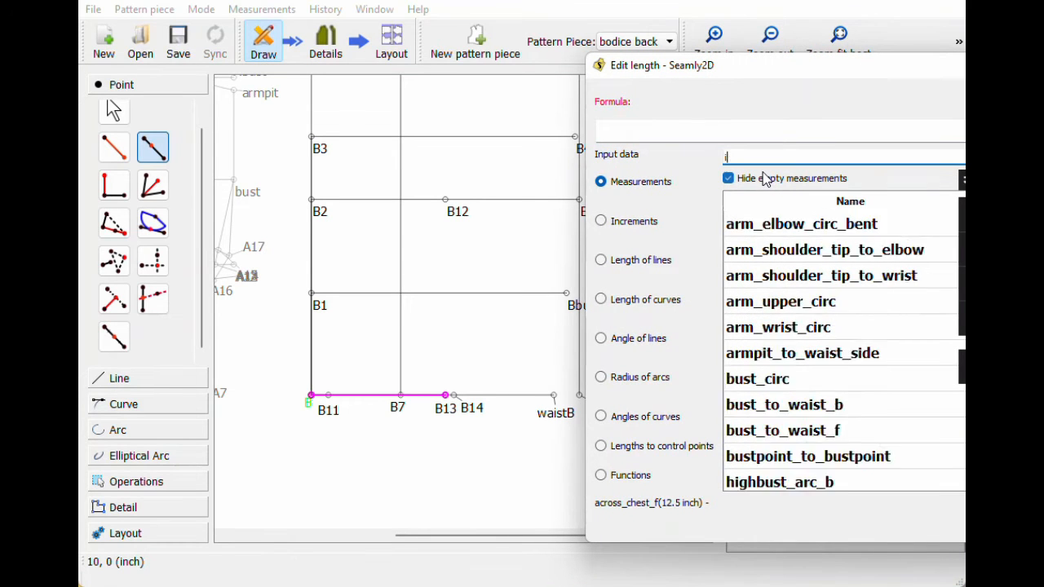
type("nd")
double_click(785, 254)
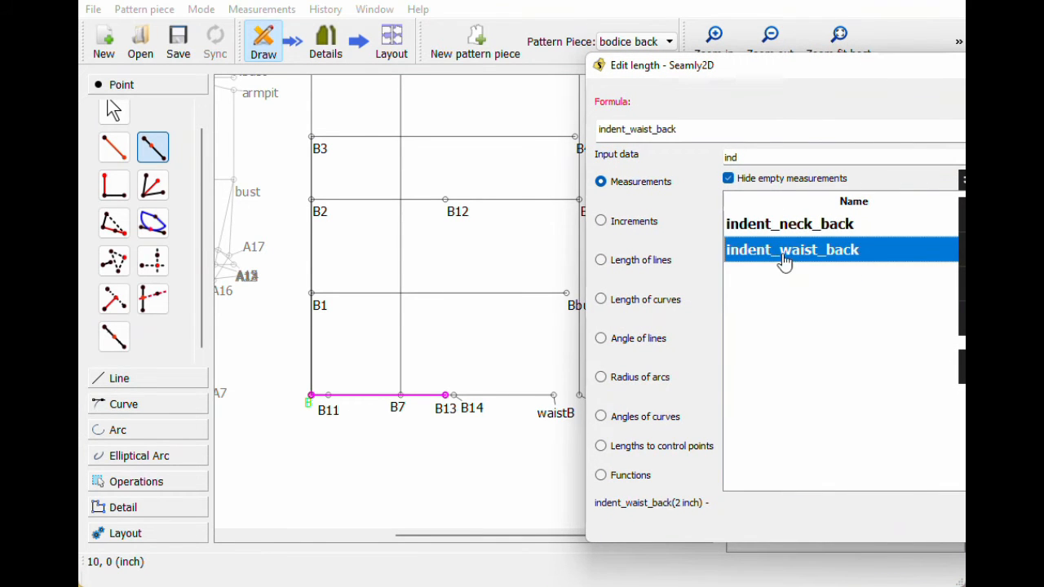
type("(")
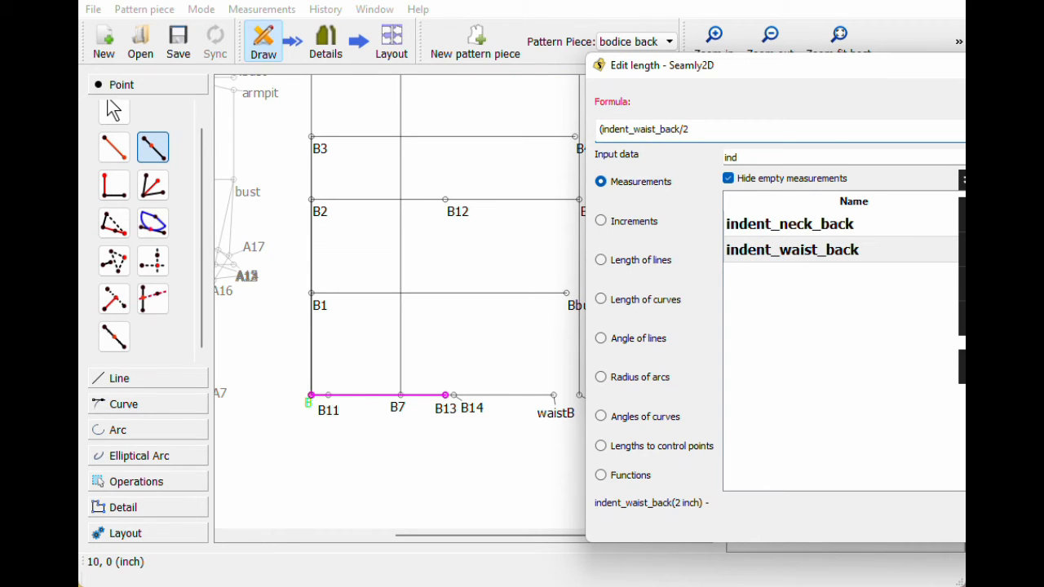
type("/2)-")
Step: Complete the length formula as (indent_waist_back/2)-Line_B_B11-Line_B13_B14, create the point, and move the B13 label lower beneath the waist line
left_click(657, 263)
type("b11")
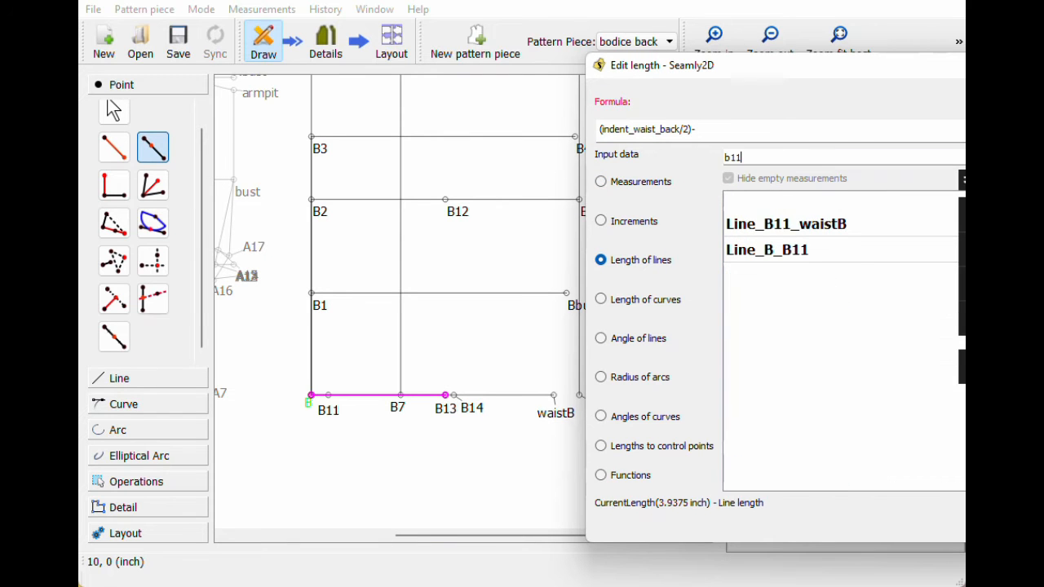
left_click(789, 232)
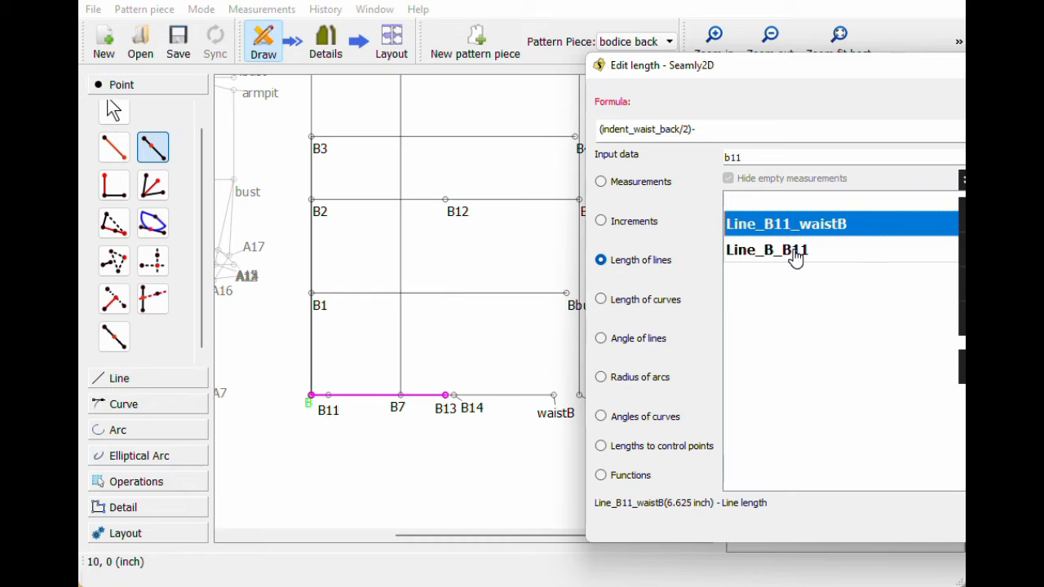
double_click(795, 251)
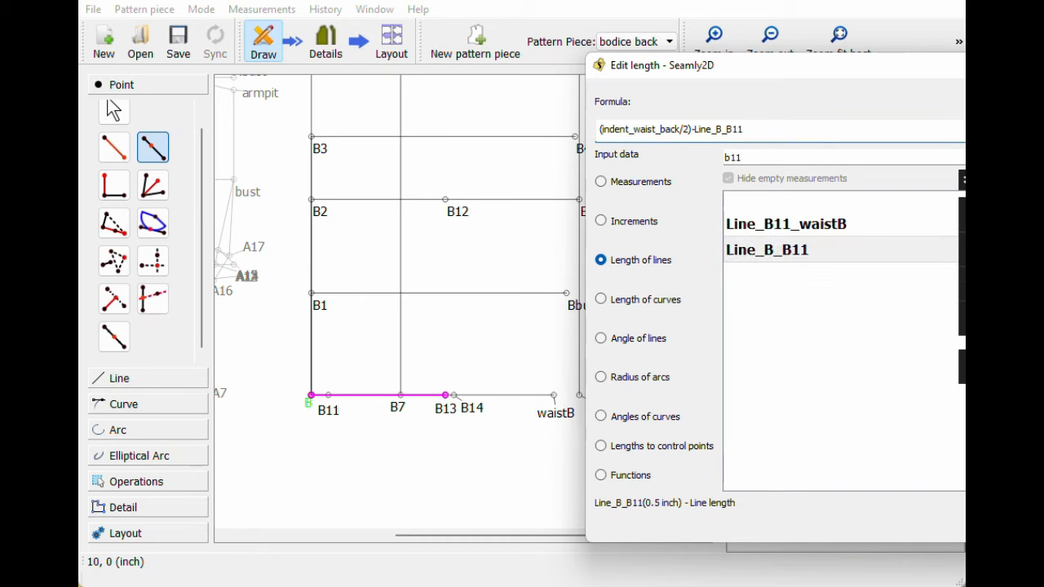
type("-")
left_click(741, 157)
key("BackSpace")
type("3")
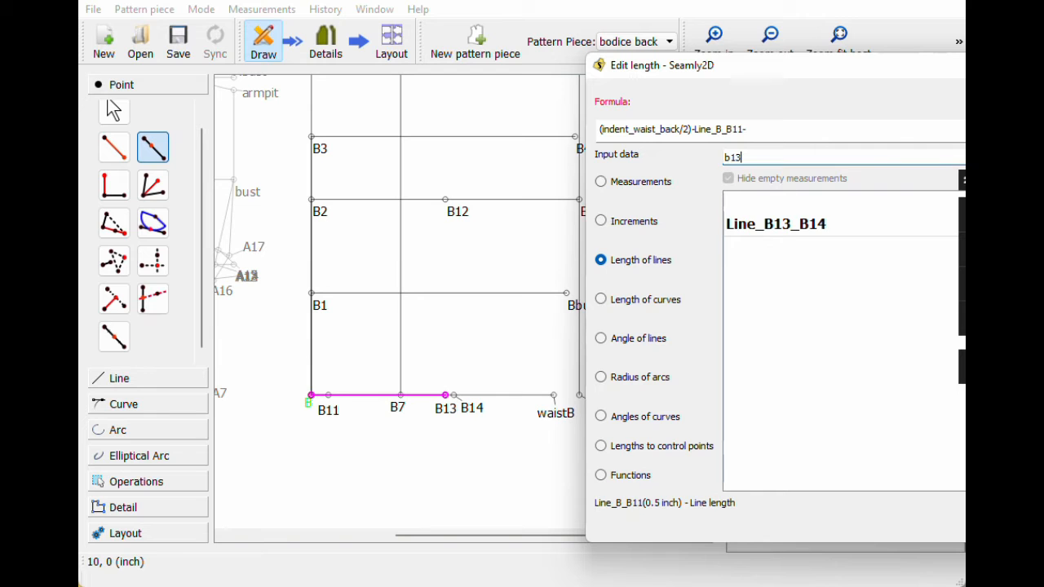
double_click(756, 232)
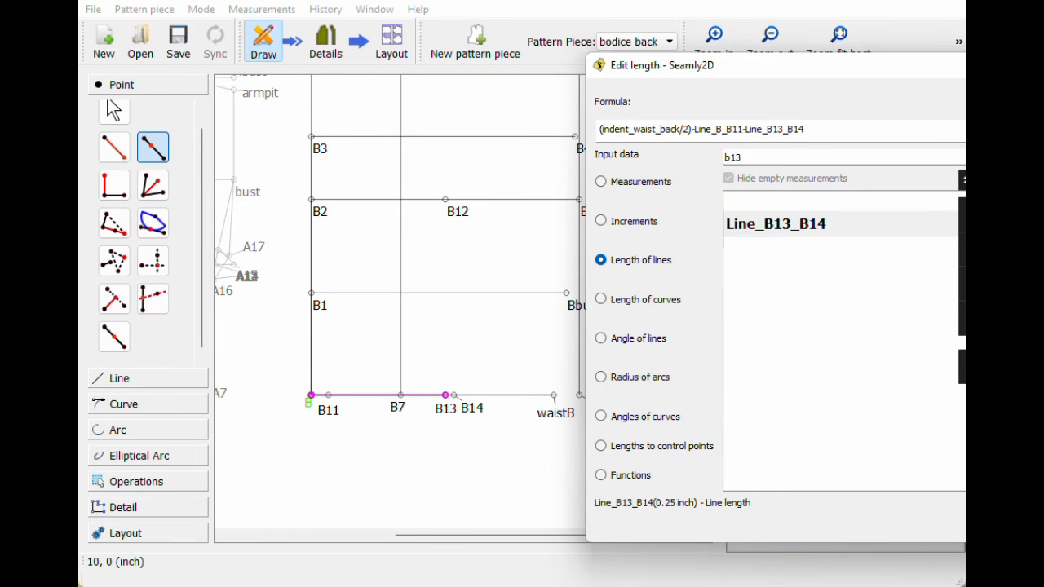
key("Return")
left_click(759, 369)
mouse_move(450, 409)
left_mouse_down()
mouse_move(428, 420)
mouse_move(447, 419)
left_mouse_up()
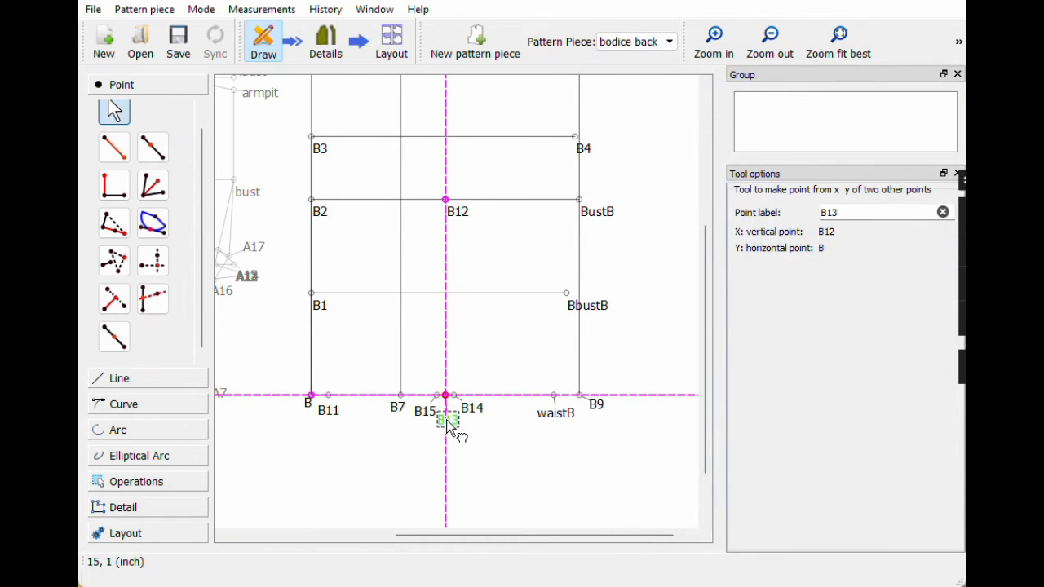
Step: Try to set B11's length formula to 0
left_click(329, 413)
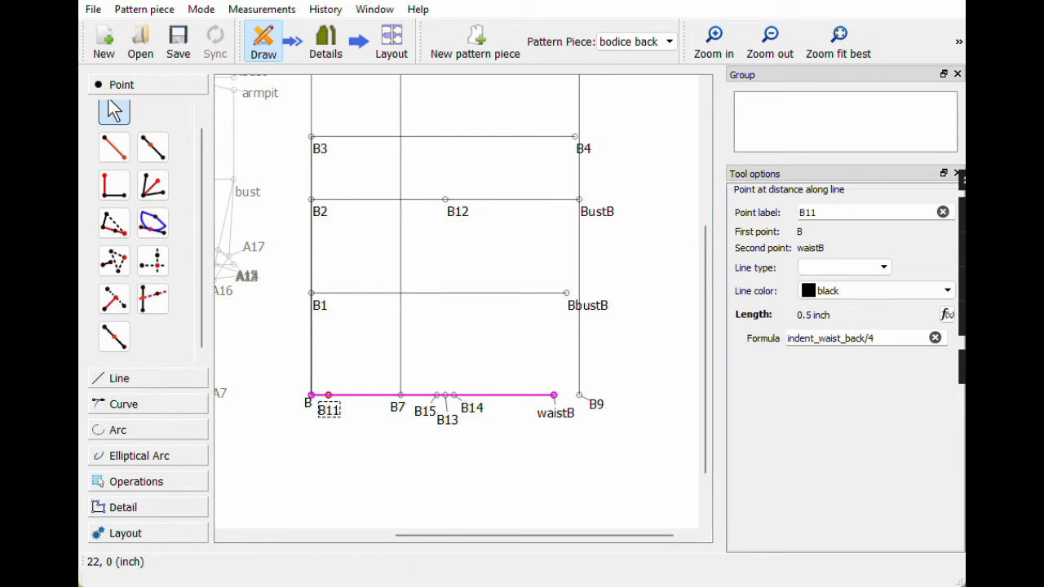
left_click(936, 338)
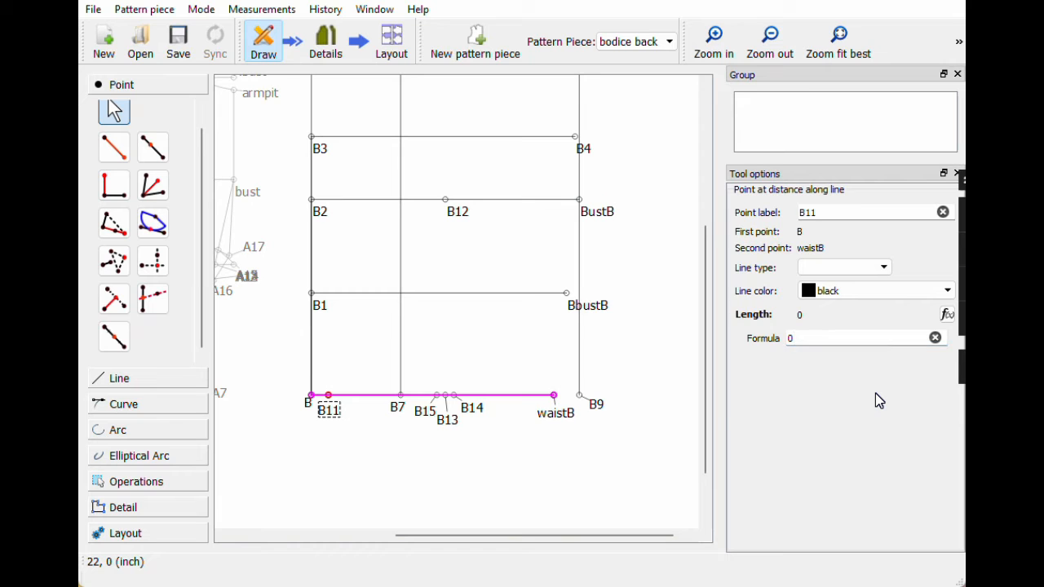
key("Return")
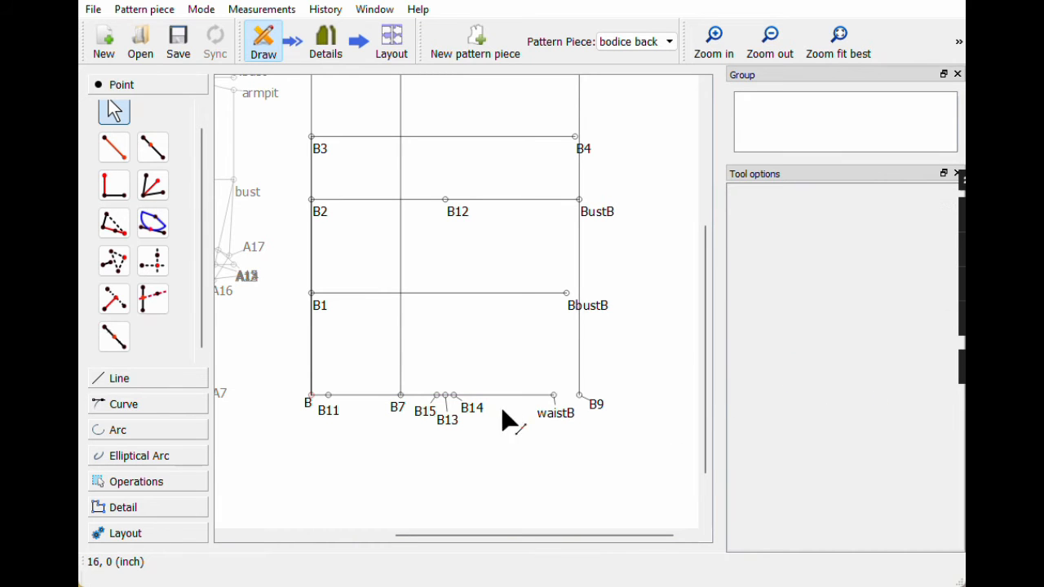
Step: Try B11's length formula at 0.001 to test the dependent dart points, and undo that change
left_click(331, 411)
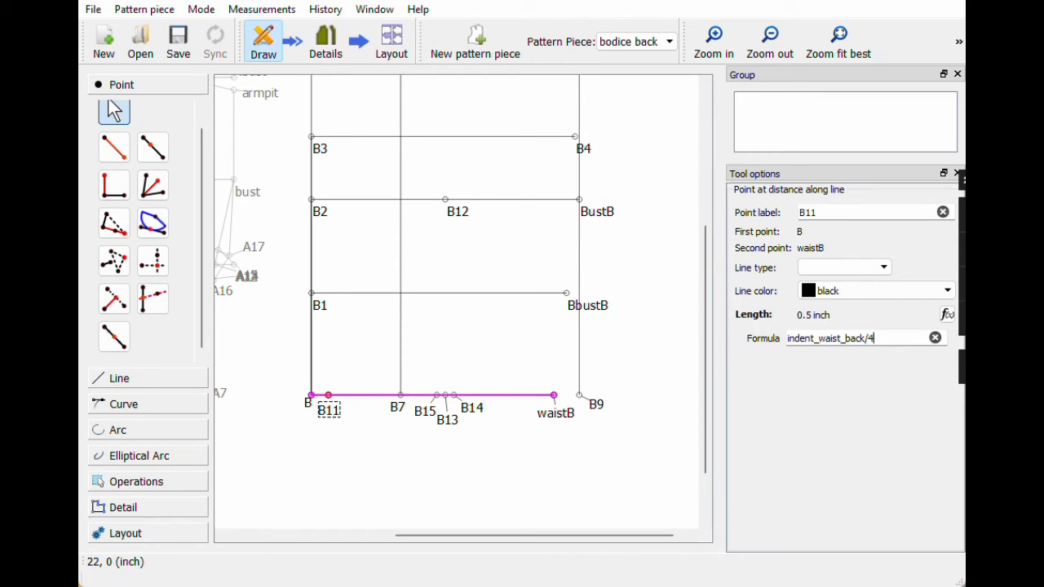
left_click_drag(874, 338, 788, 338)
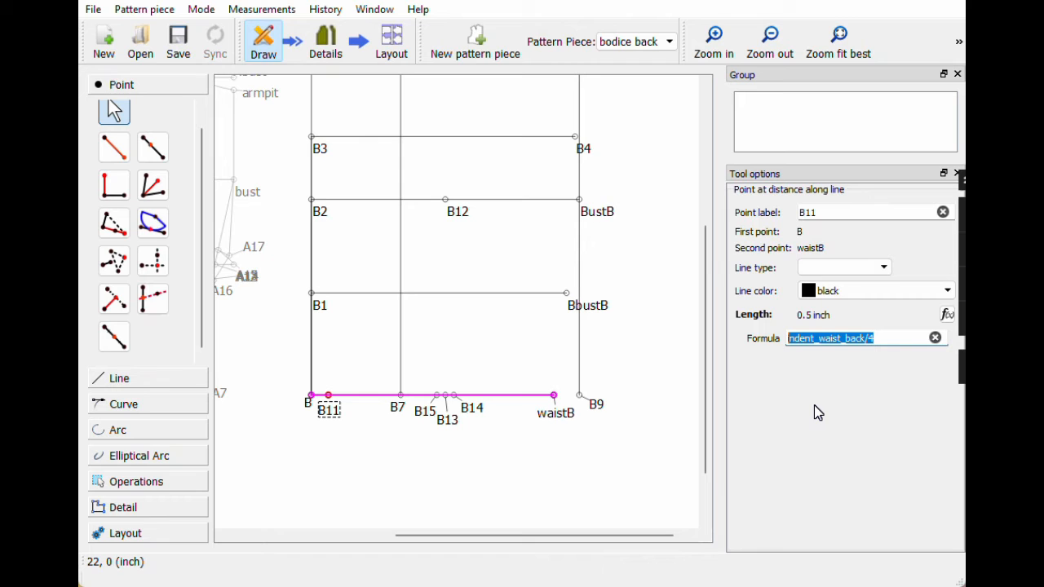
type(".001")
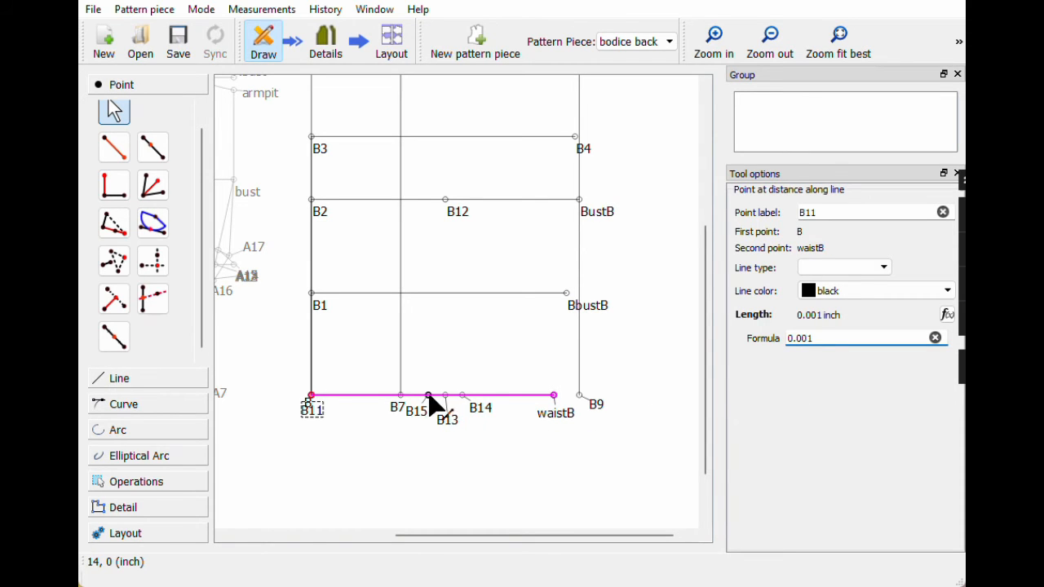
left_click(860, 420)
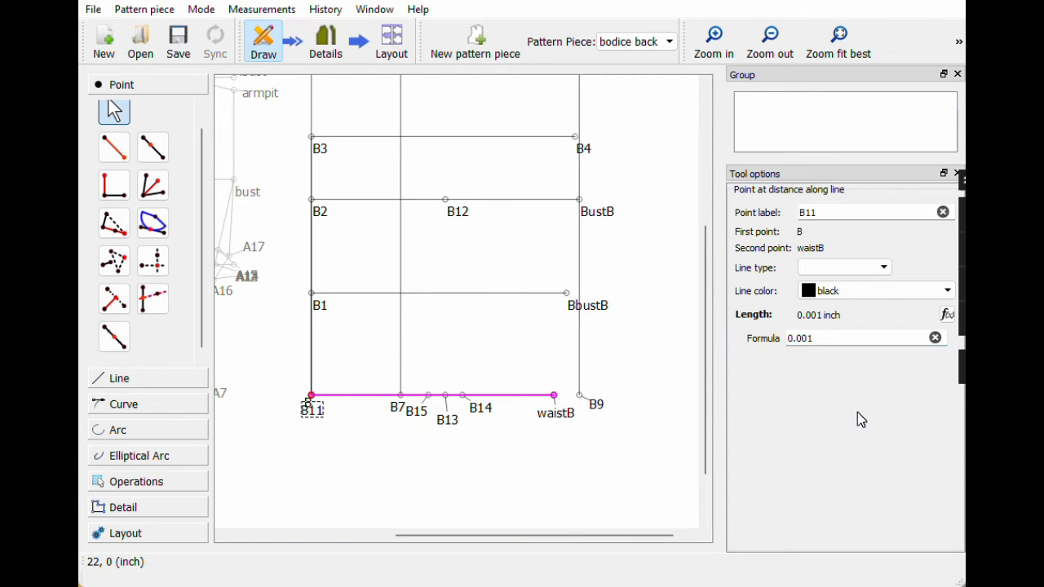
left_click(960, 44)
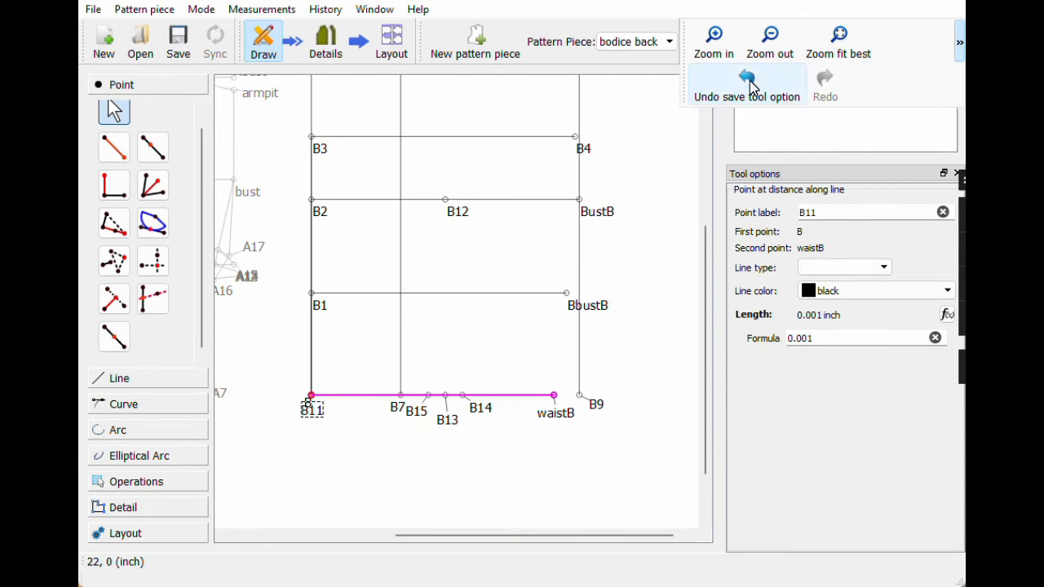
left_click(750, 82)
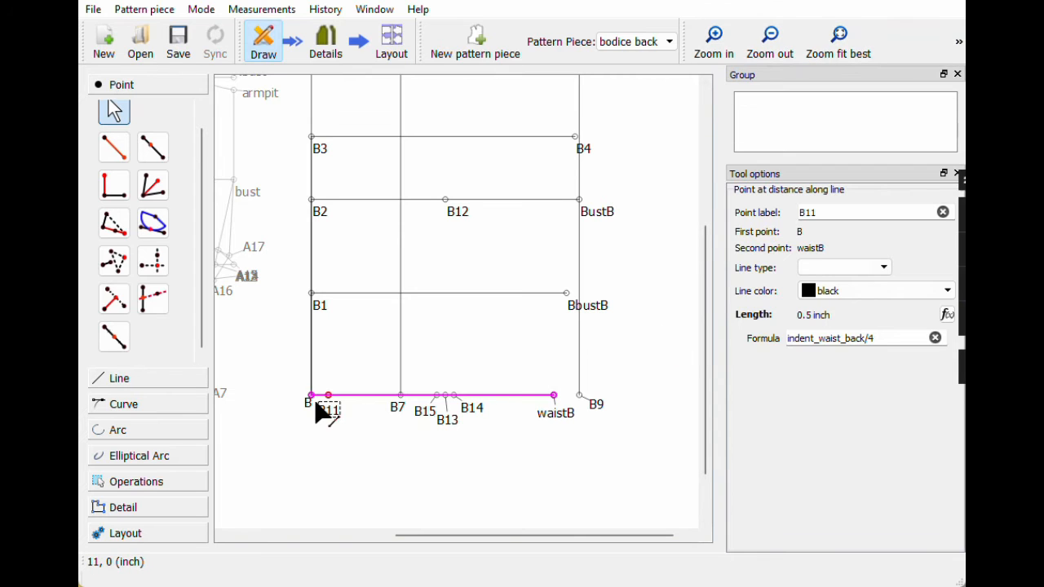
left_click(672, 403)
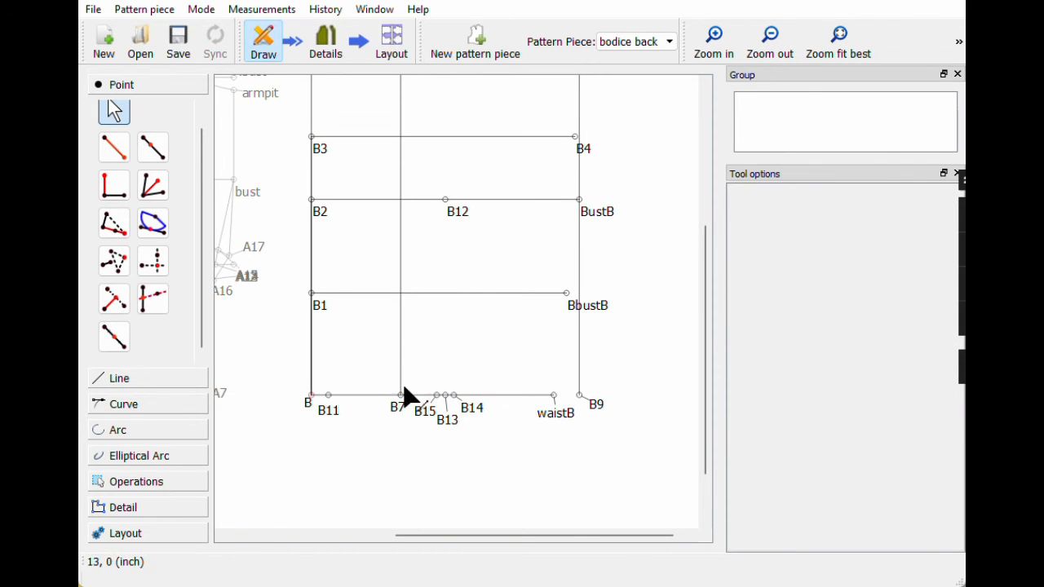
Step: Try B14's length formula at 0.0001 to test how B15 responds, and undo that change
left_click(472, 412)
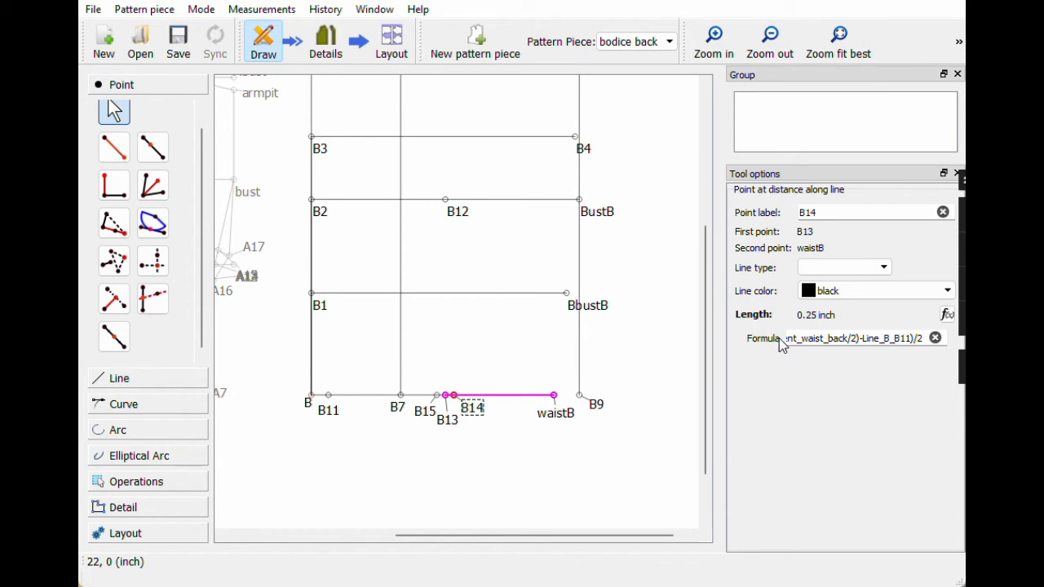
left_click(935, 339)
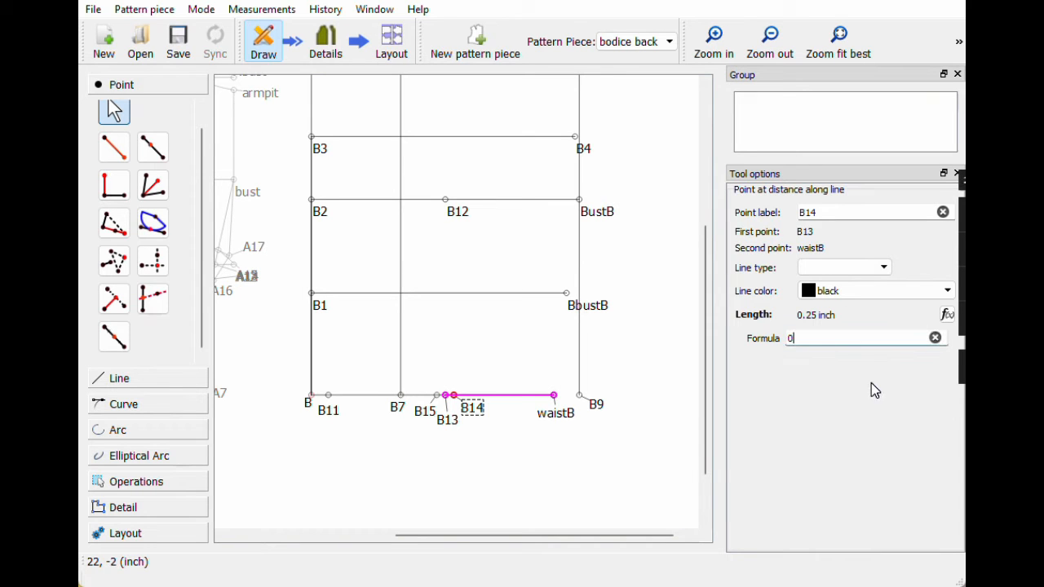
type(".01")
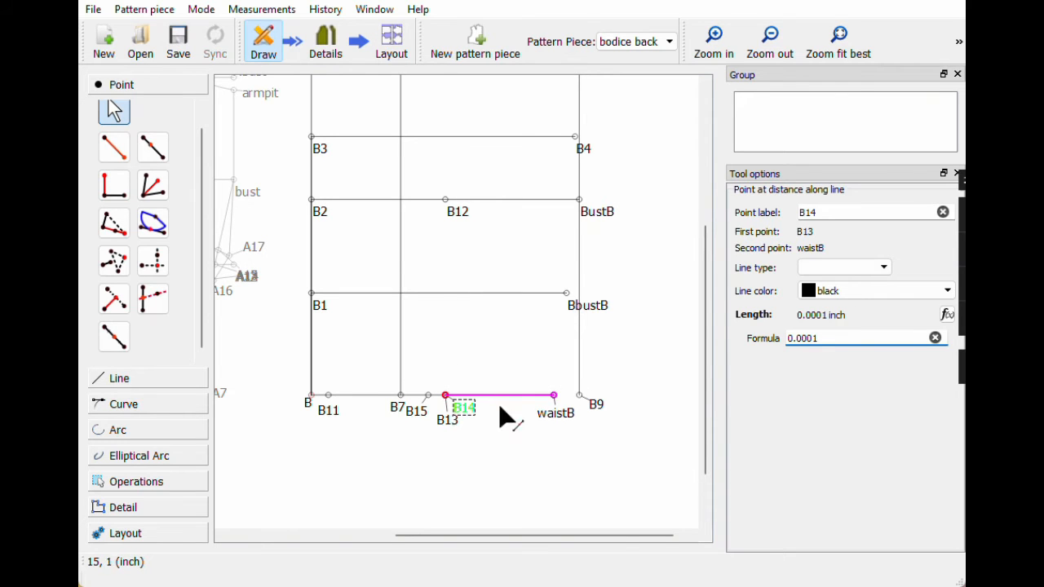
left_click(781, 391)
key("ctrl+z")
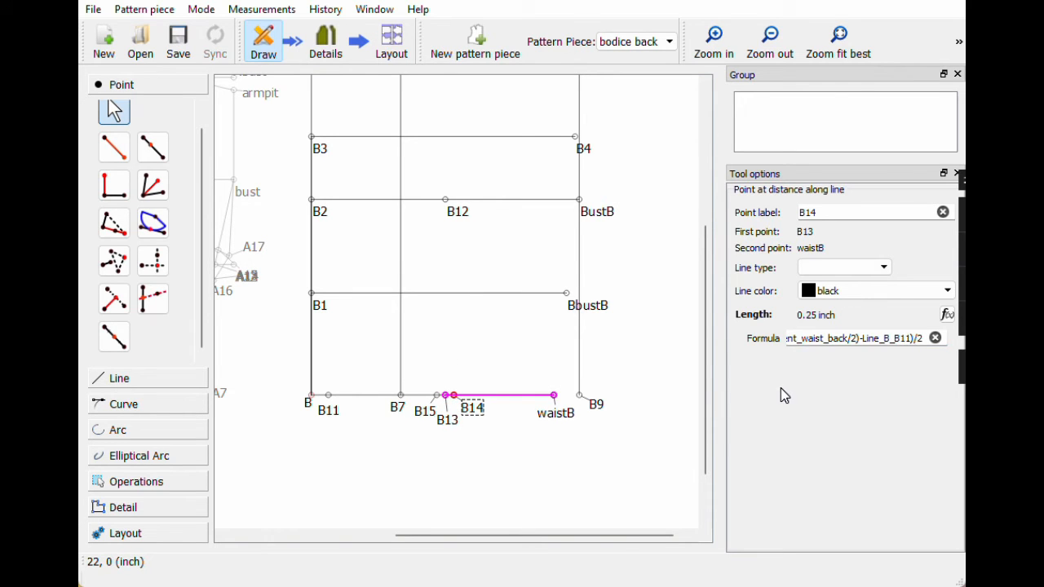
left_click(665, 430)
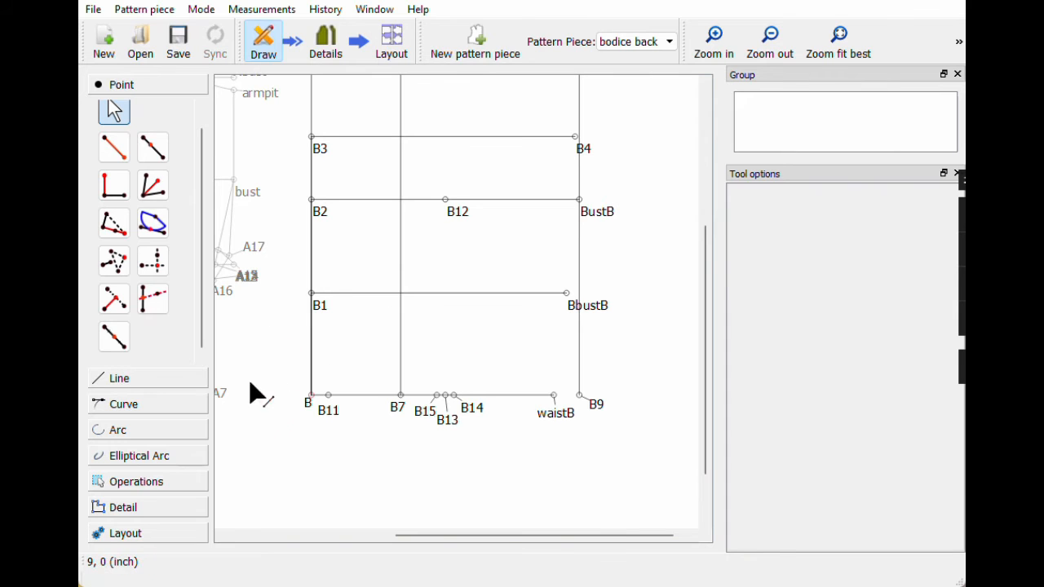
Step: Check how points B13 and B12 are constructed, and save the pattern
left_click(447, 424)
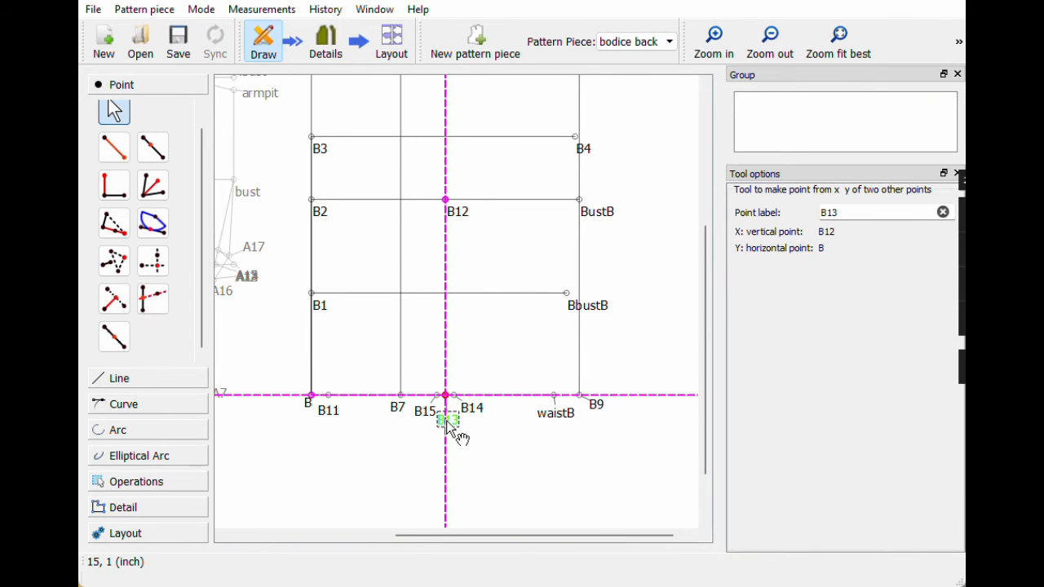
left_click(458, 217)
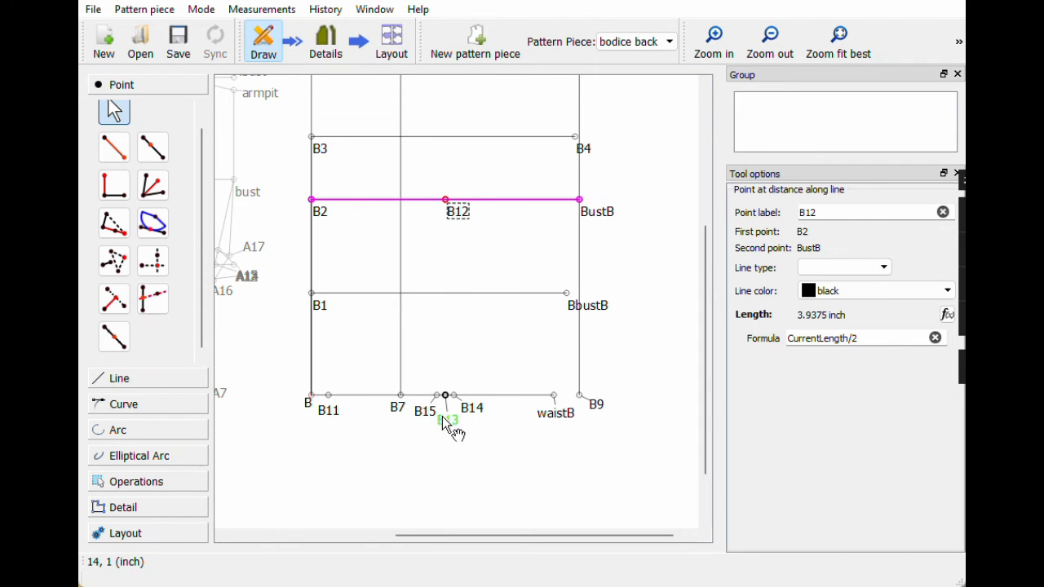
left_click(660, 330)
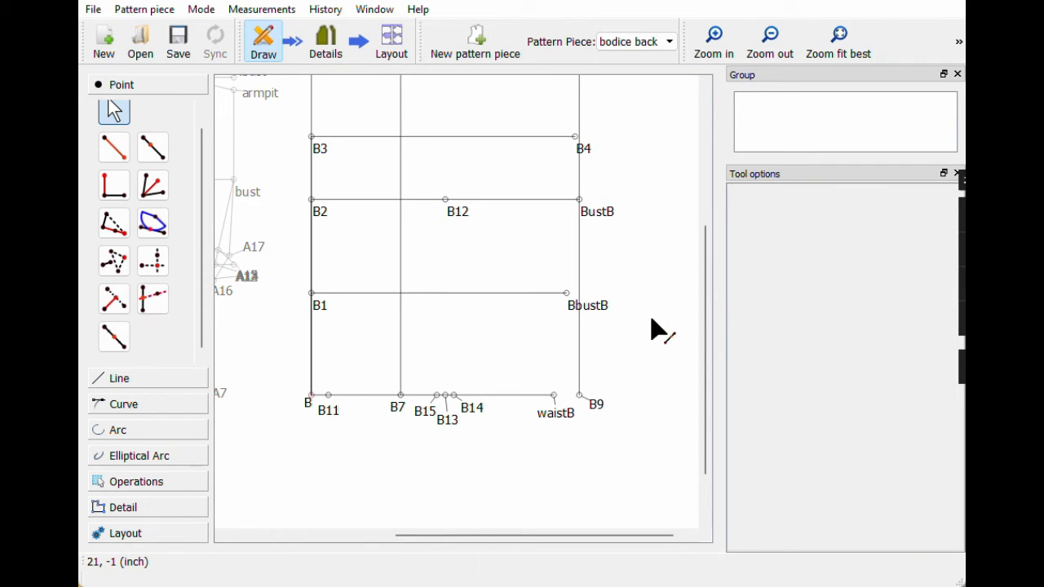
left_click(176, 33)
scroll(700, 432, "up", 2)
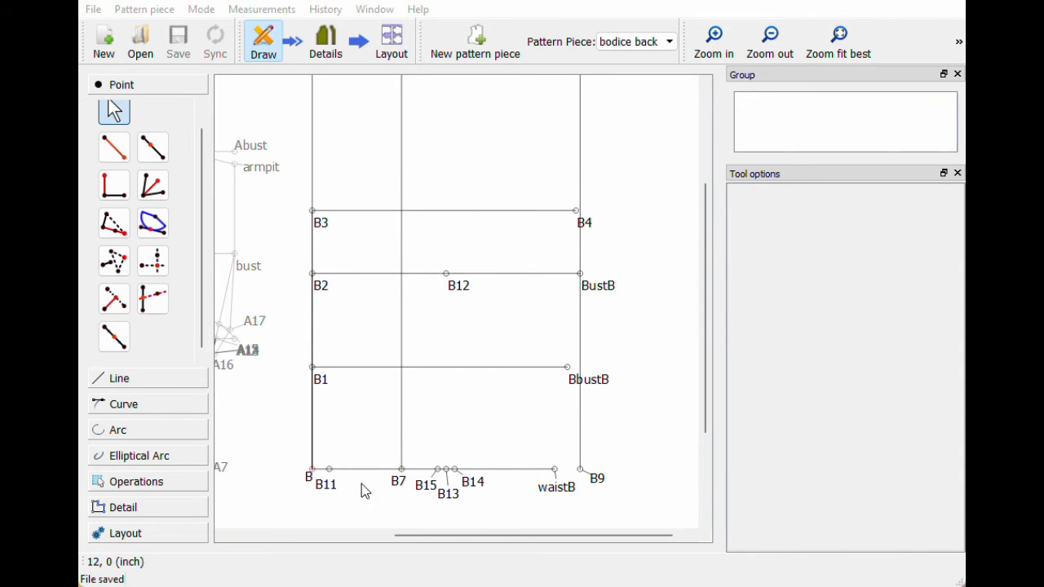
Step: Start a point at distance and angle from waistB, extending outward along the waist line, with its angle set to 0
left_click_drag(569, 499, 570, 403)
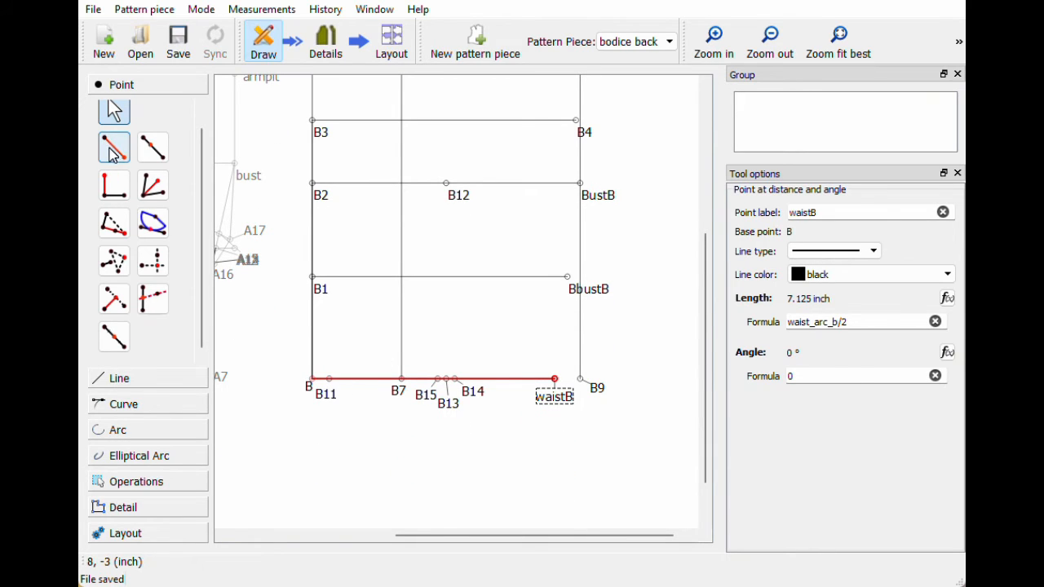
left_click(113, 154)
left_click(570, 398)
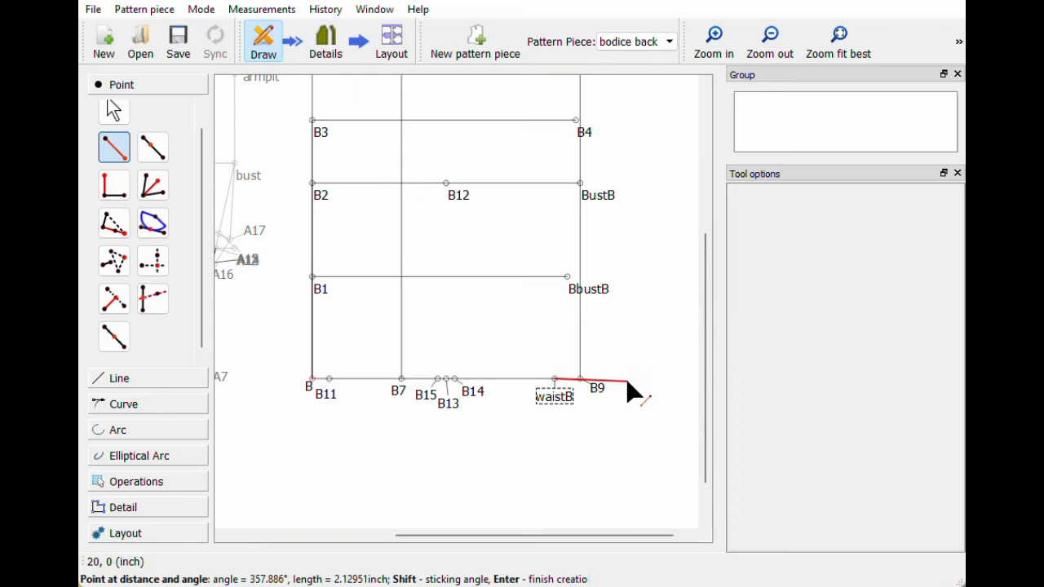
left_click(632, 388)
left_click_drag(443, 143, 694, 150)
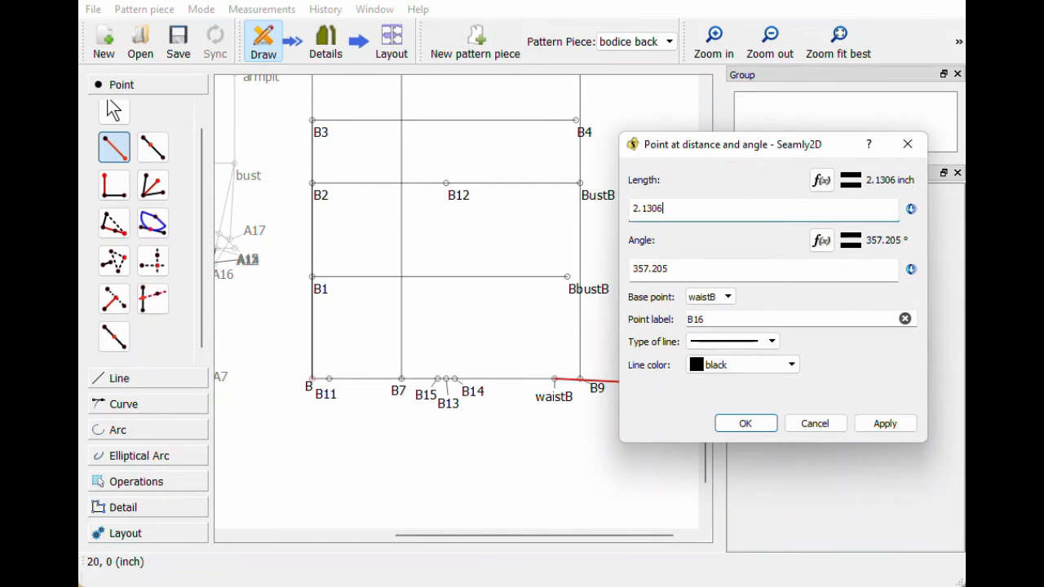
key("Tab")
type("0")
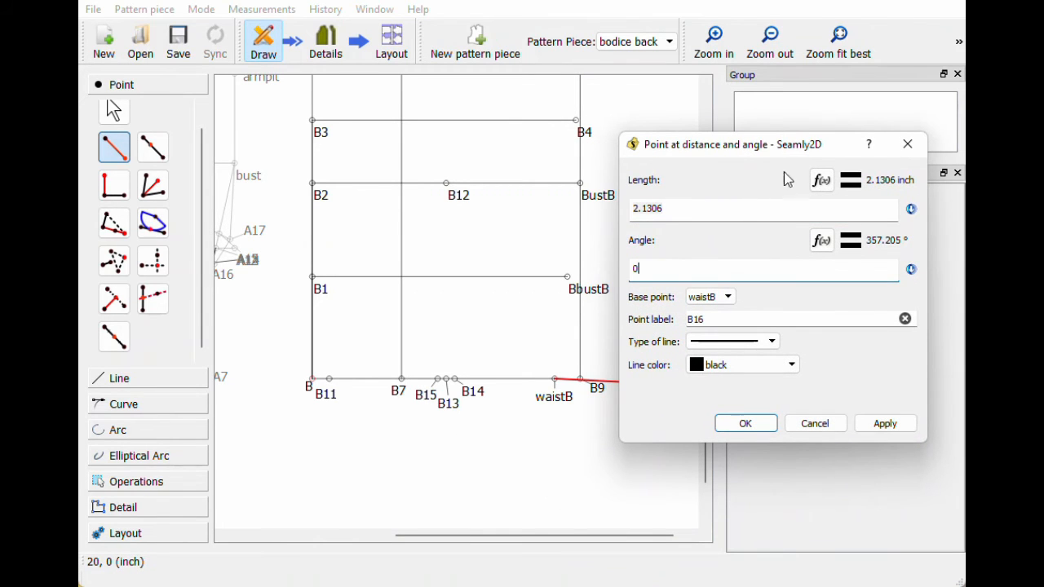
Step: Set the new point's length formula to indent_waist_back/2 using the measurement list, and create the point
left_click(821, 179)
left_click(721, 195)
type("in")
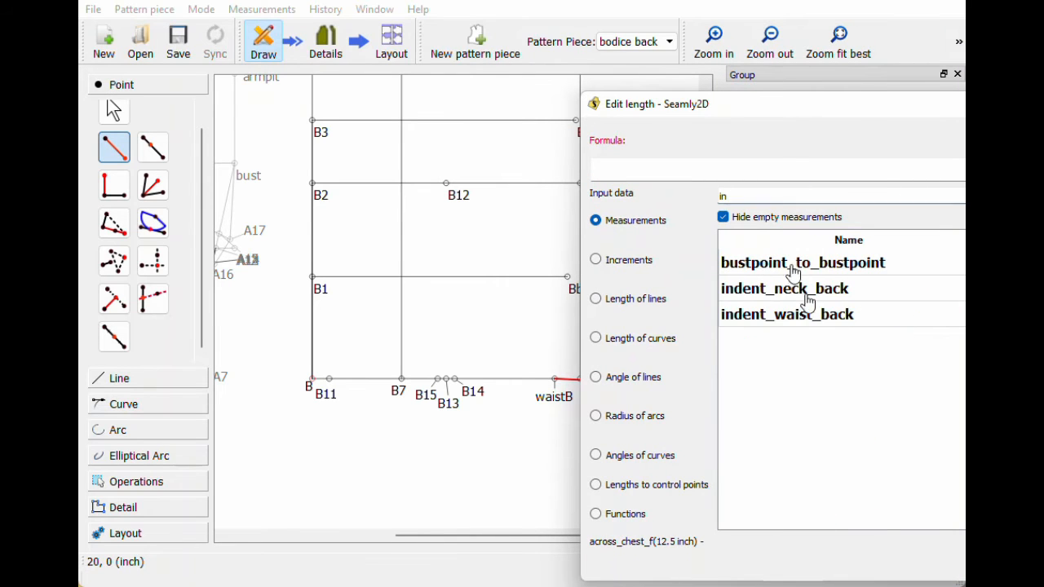
double_click(799, 316)
type("/")
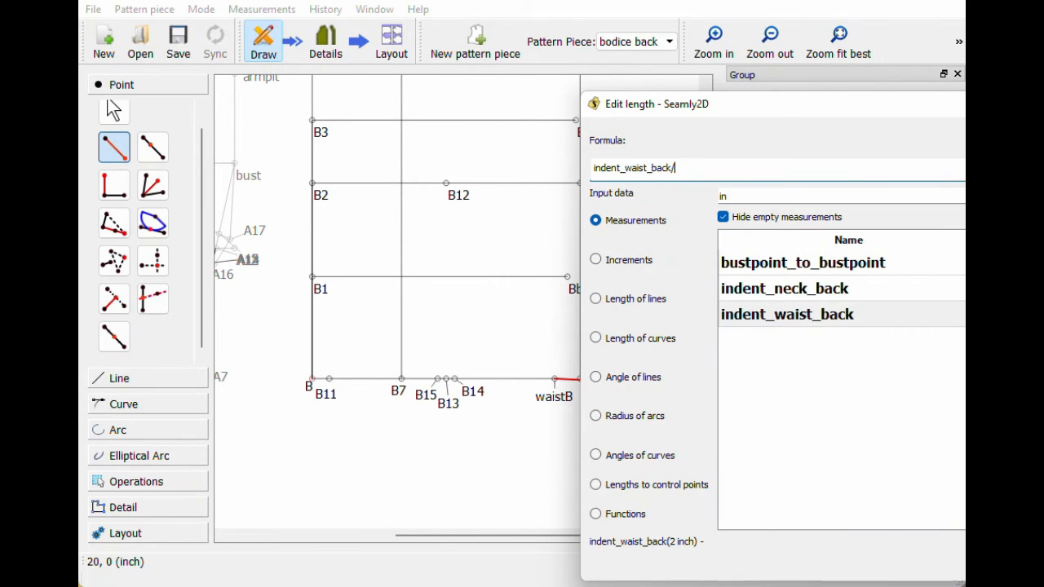
key("Return")
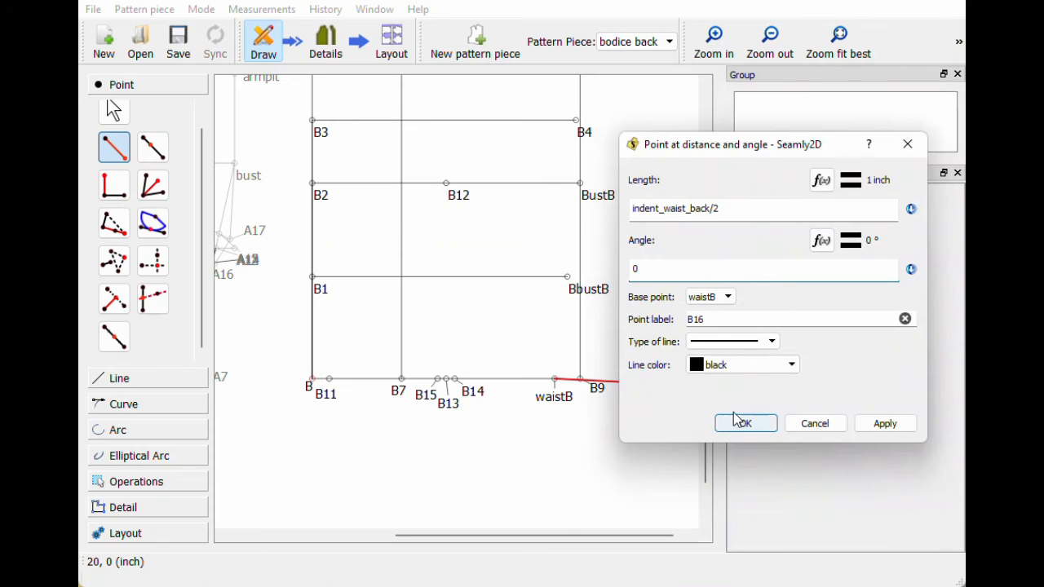
left_click(743, 423)
Step: Separate the overlapping labels, placing B9 above the waist line and B16 just outside its point
mouse_move(611, 400)
left_mouse_down()
mouse_move(601, 422)
mouse_move(577, 377)
mouse_move(618, 393)
left_mouse_up()
left_click(605, 383)
left_click(608, 405)
left_click(629, 419)
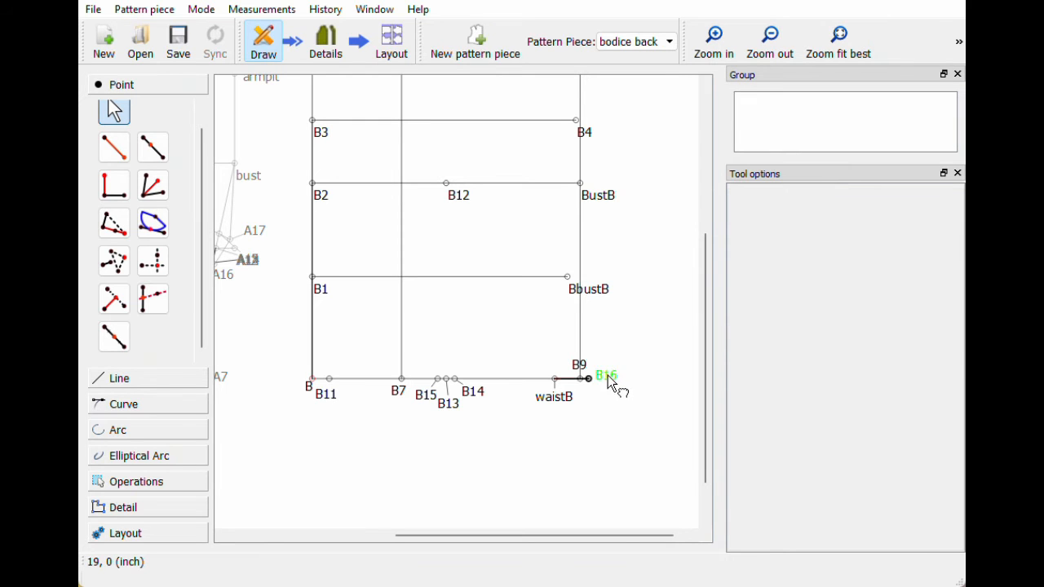
left_click(613, 386)
left_click(618, 429)
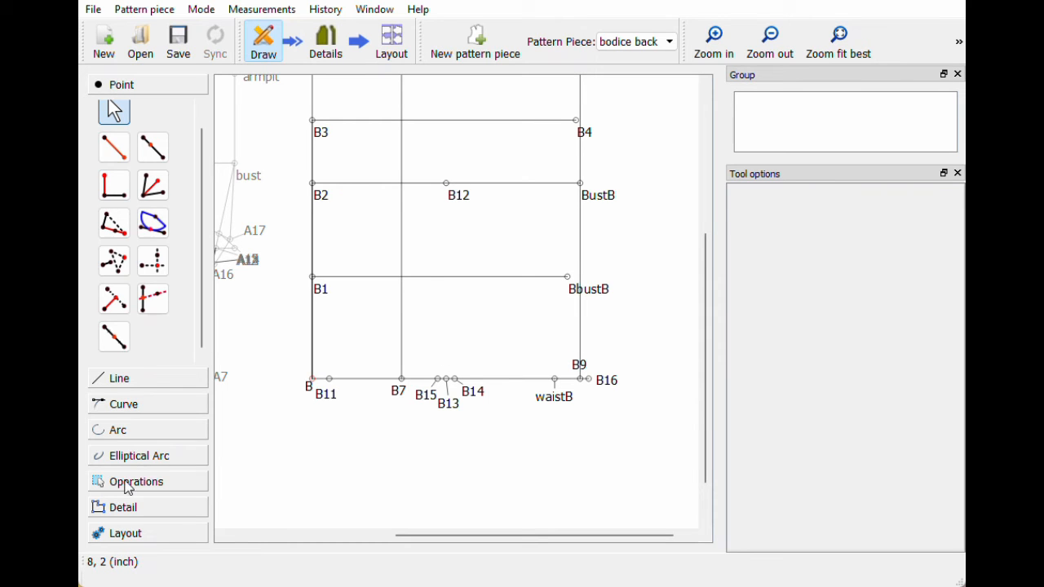
Step: Create true darts on base line B11 to B16, using B15, B12 and B14 as the dart points
left_click(128, 484)
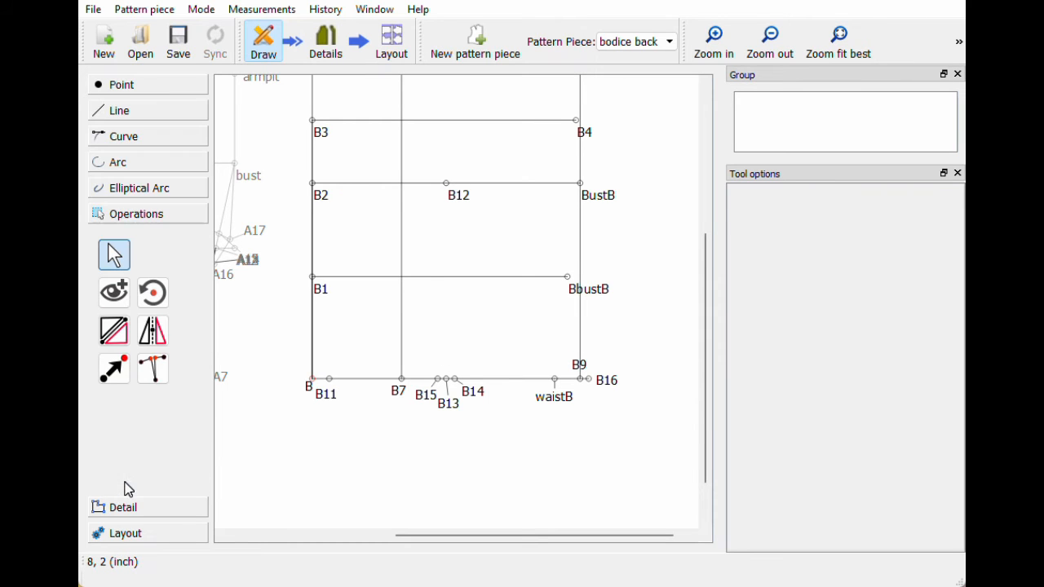
left_click(158, 366)
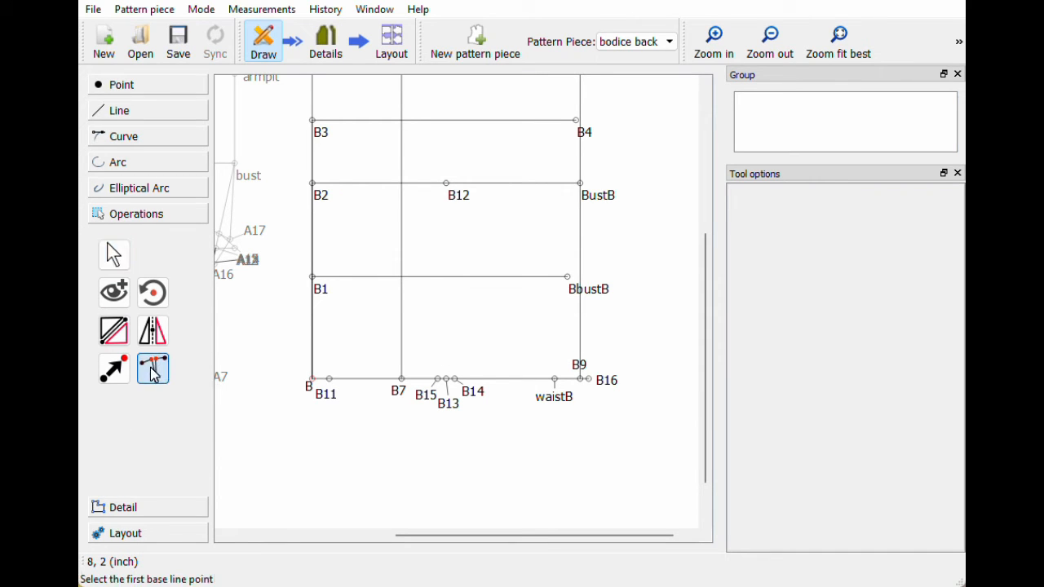
left_click(334, 400)
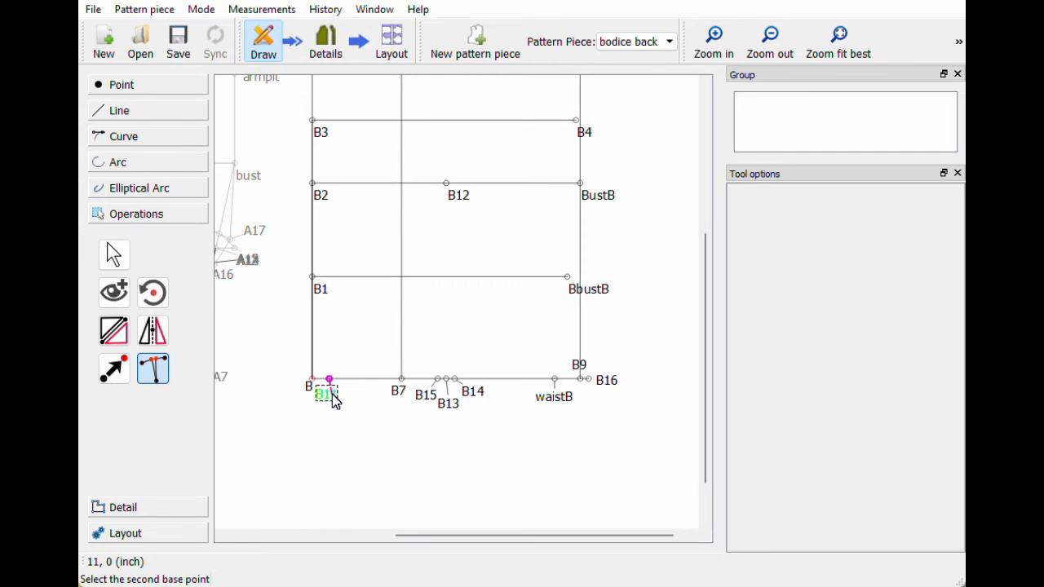
left_click(591, 388)
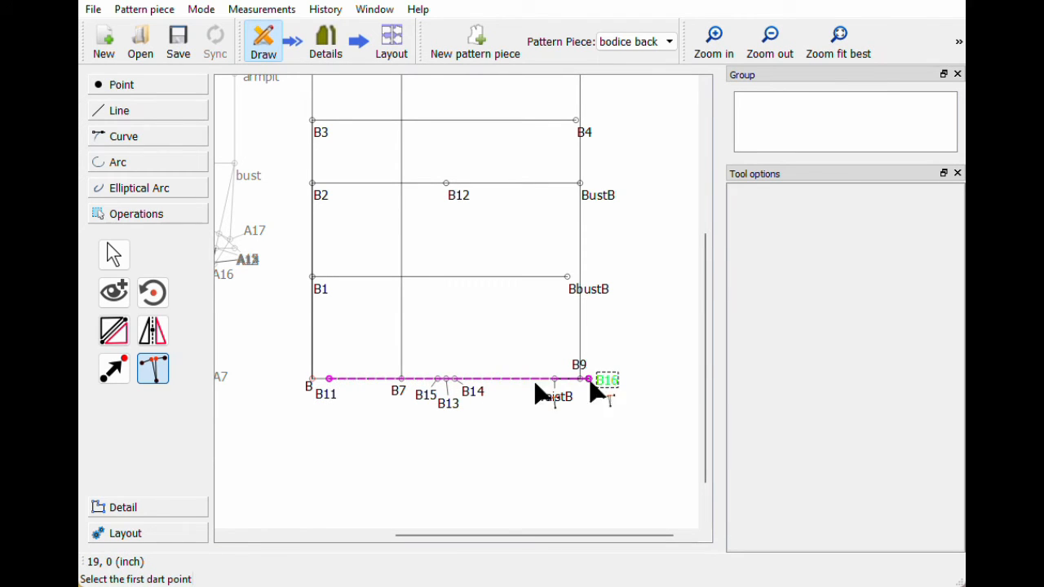
left_click(429, 399)
left_click(447, 186)
left_click(471, 394)
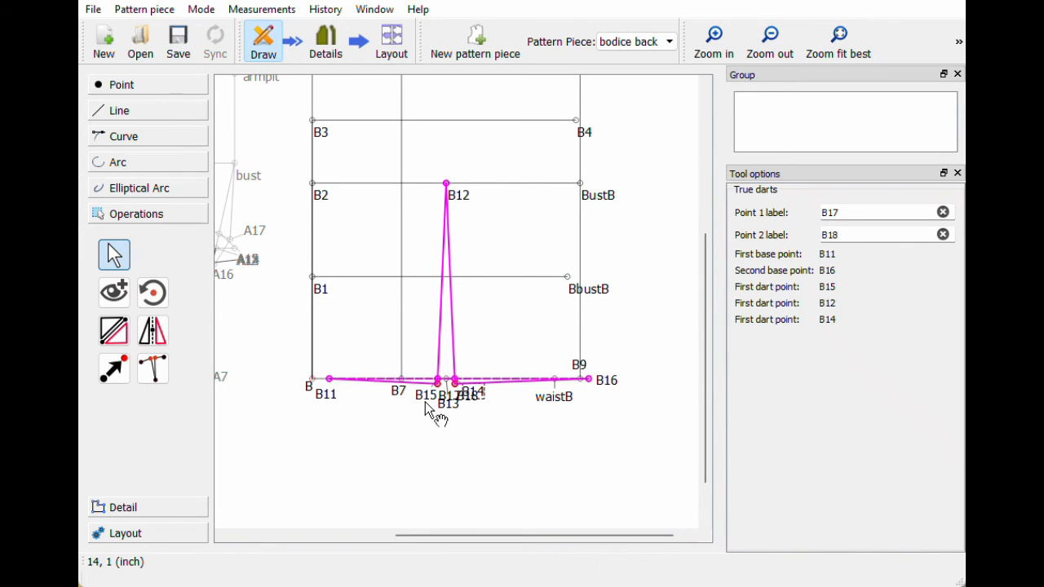
Step: Rearrange the dart labels so B13, B14 and B15 sit above the waist line and B17 and B18 just below it
mouse_move(423, 400)
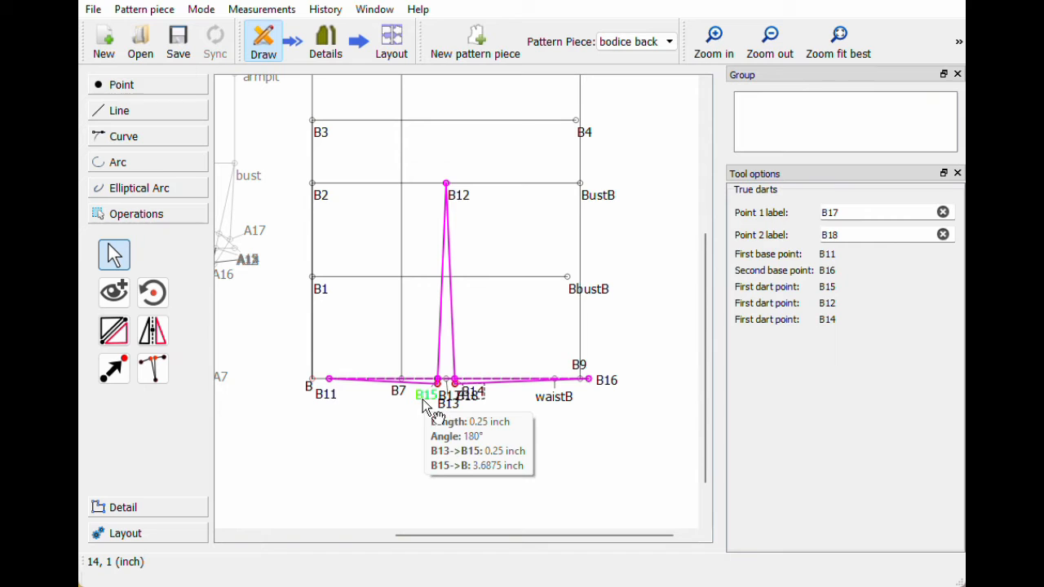
left_click(426, 399)
left_click_drag(428, 407, 426, 450)
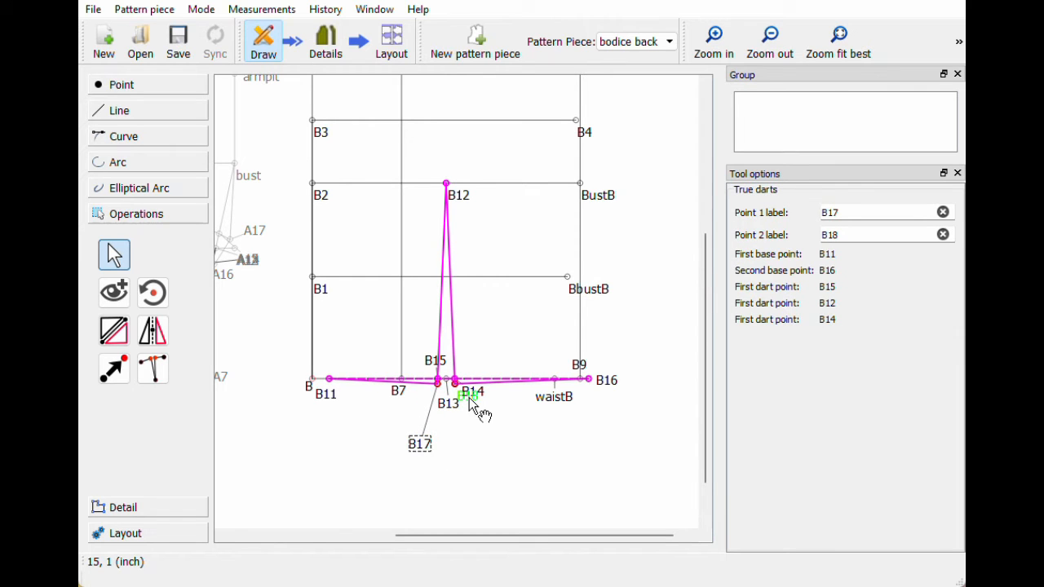
left_click_drag(469, 397, 484, 467)
left_click_drag(471, 394, 446, 407)
left_click(439, 380)
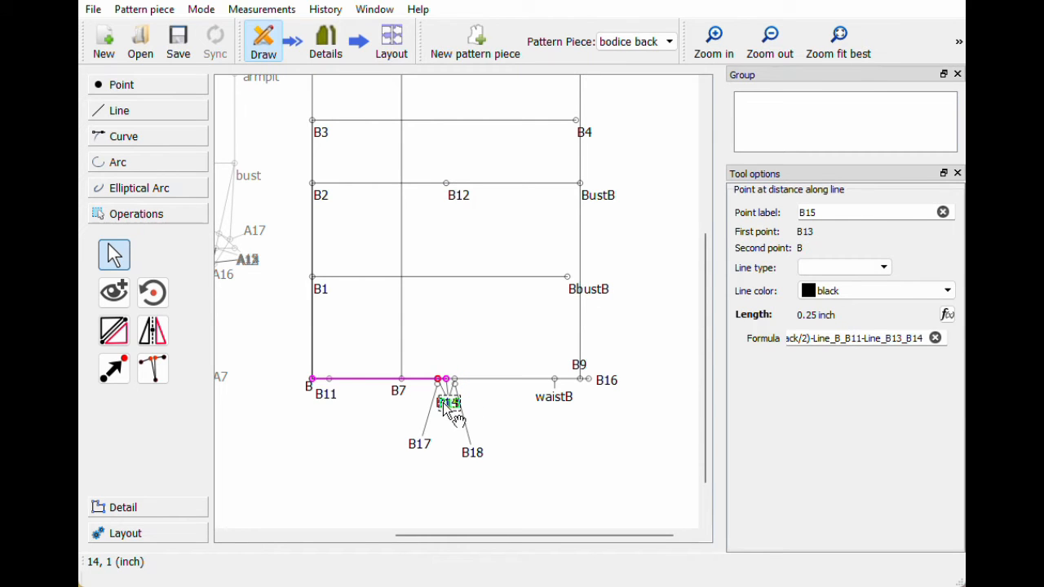
left_click_drag(426, 448, 451, 365)
left_click_drag(461, 425, 435, 396)
left_click(463, 445)
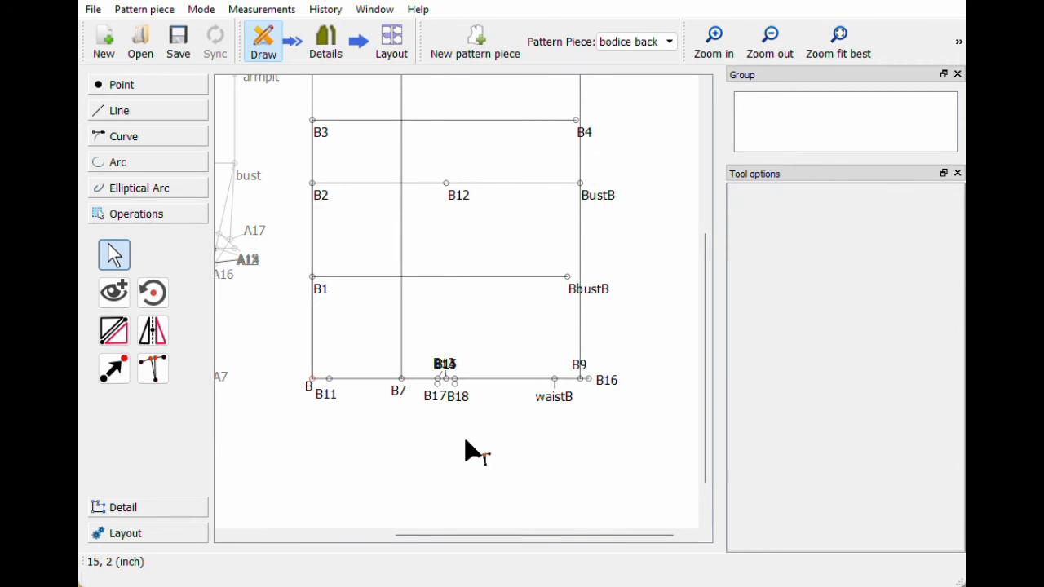
Step: Draw lines from B11 to B17 and from B17 up to the dart tip B12
left_click(116, 85)
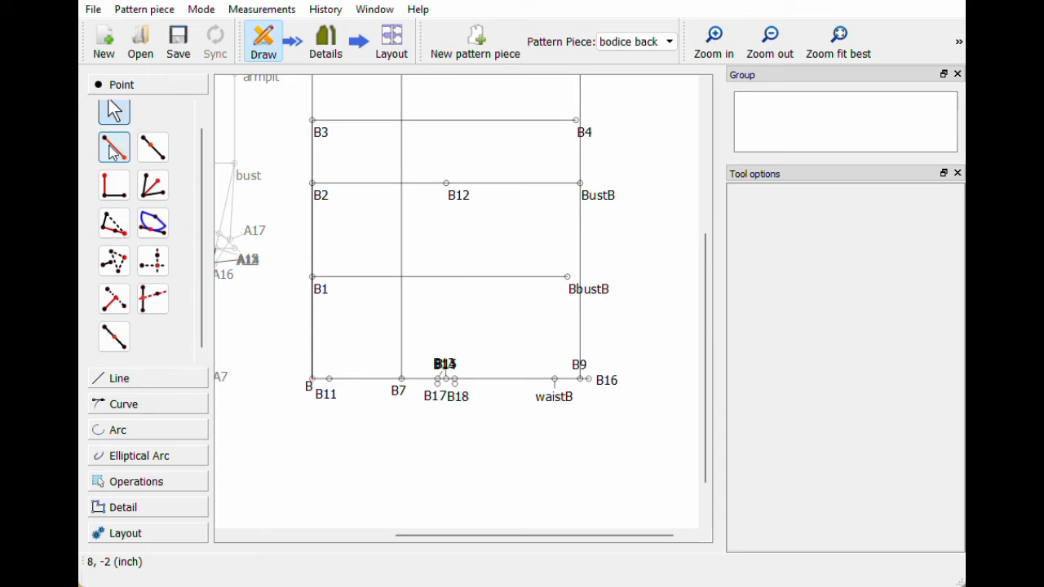
left_click(129, 378)
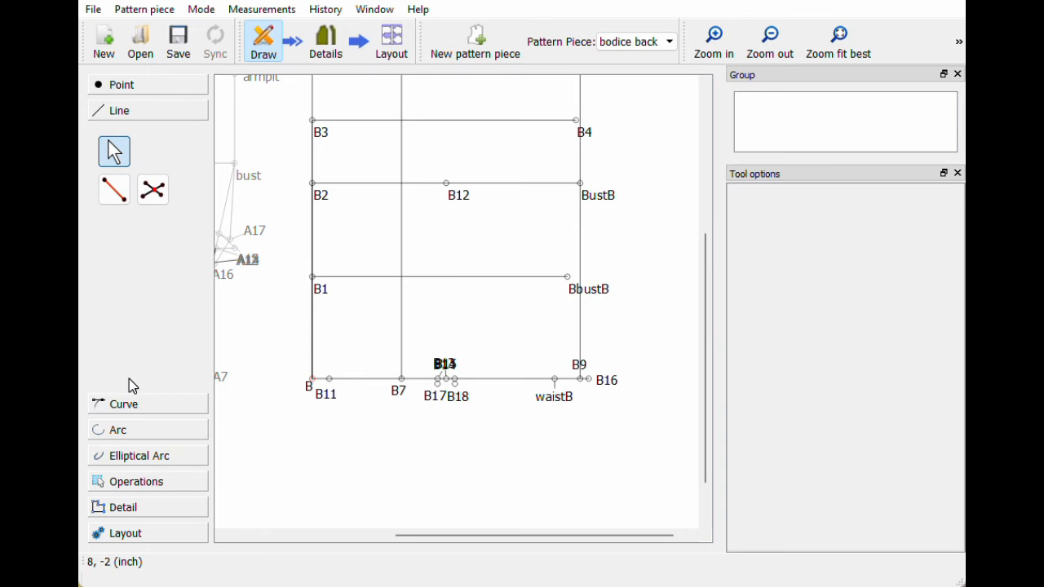
left_click(115, 191)
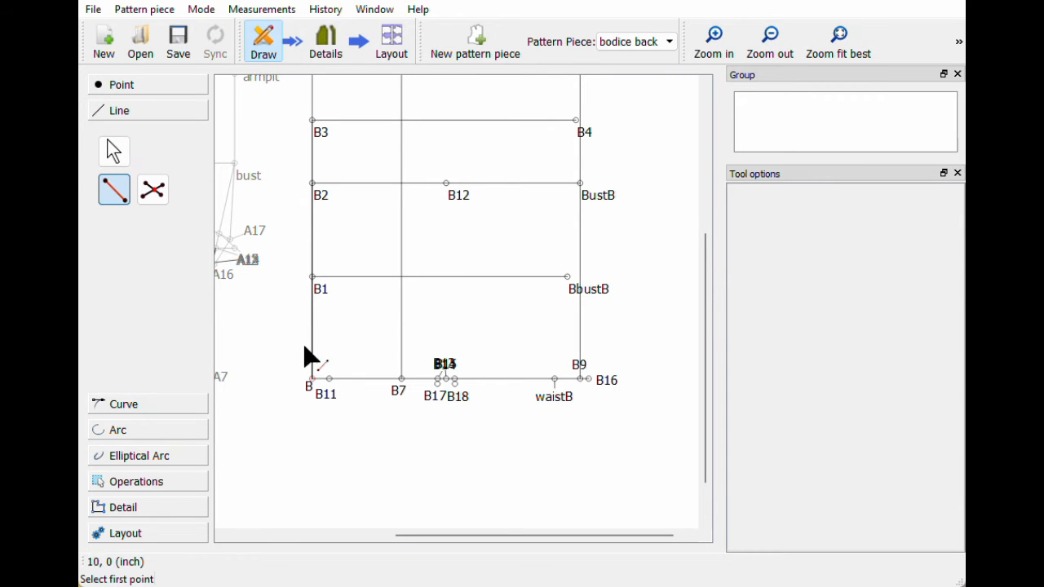
left_click(332, 398)
left_click(433, 399)
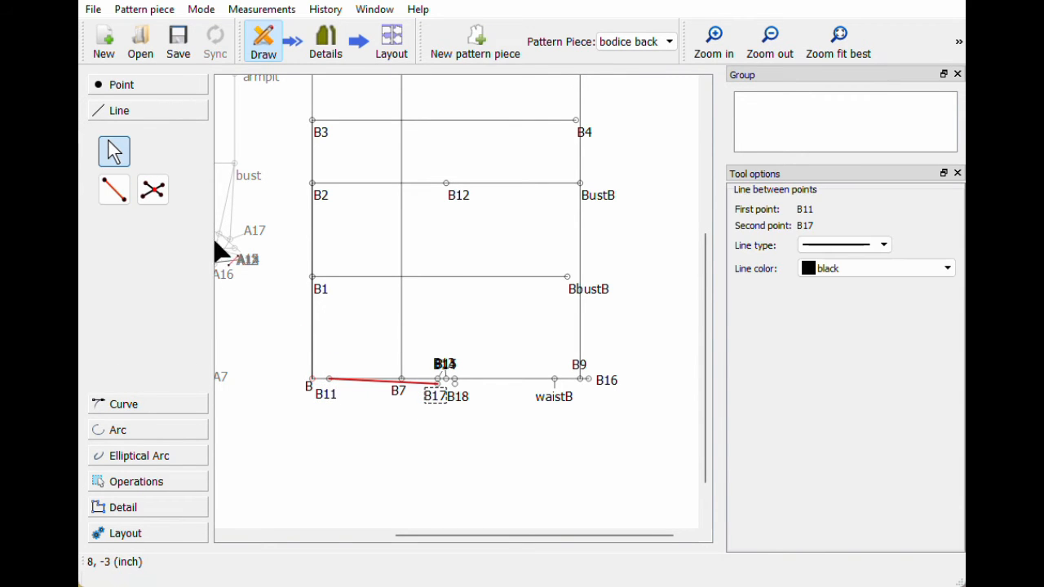
left_click(114, 189)
left_click(438, 380)
left_click(446, 184)
Step: Draw lines from the dart tip B12 to B18 and from B18 to B16
left_click(115, 189)
left_click(446, 184)
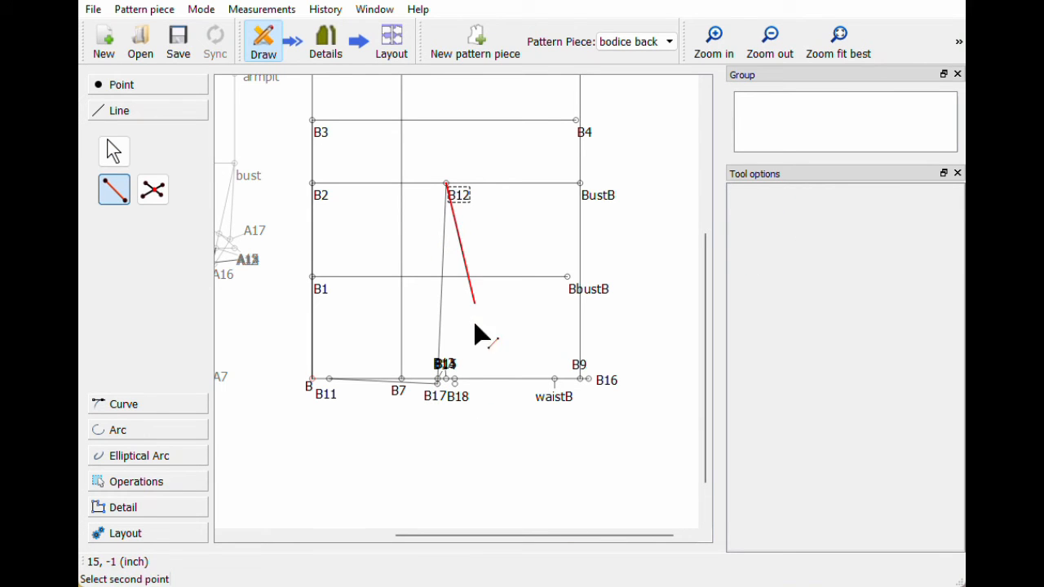
left_click(455, 399)
left_click(114, 190)
left_click(459, 399)
left_click(608, 381)
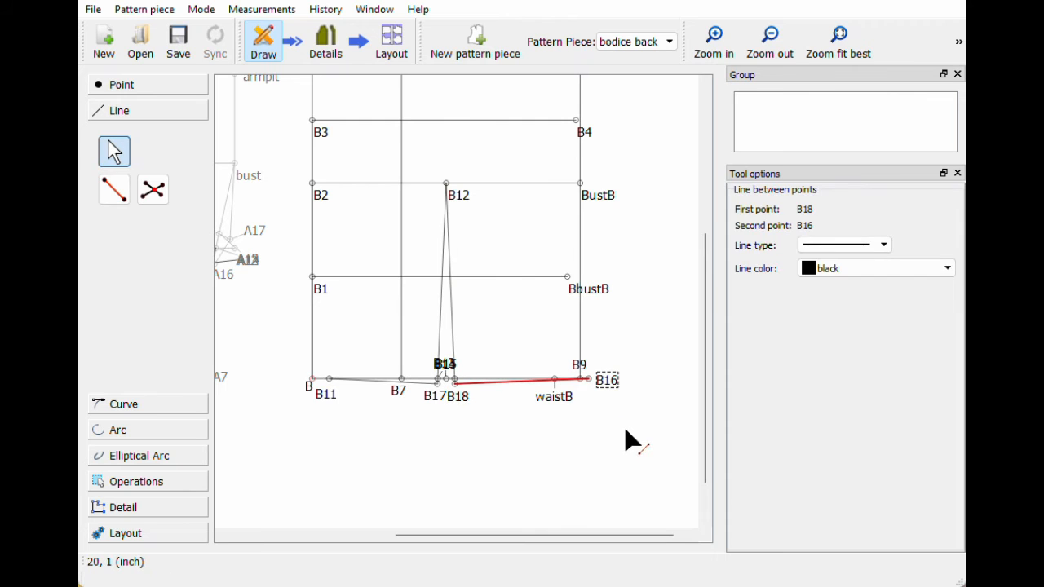
left_click(625, 430)
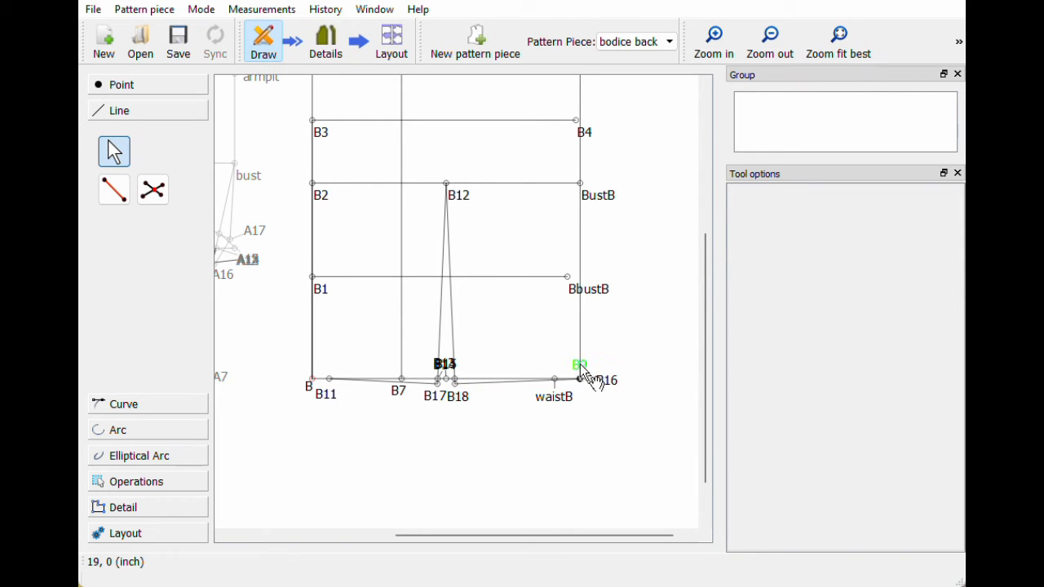
Step: Move the waistB label above the waist line and the B9 label inward beside its point
mouse_move(560, 391)
left_mouse_down()
mouse_move(564, 364)
mouse_move(577, 377)
mouse_move(565, 380)
left_mouse_up()
left_click(640, 424)
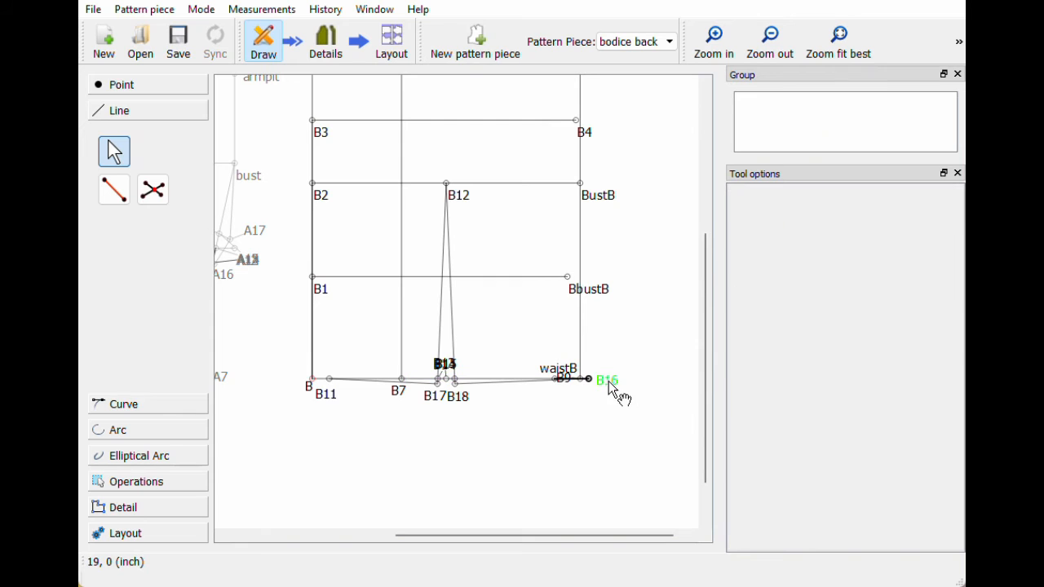
left_click(608, 380)
left_click(622, 426)
Step: Draw a cubic Bézier curve from B11 to B3 for the centre back, with B1 and B2 as its control points
scroll(591, 432, "up", 3)
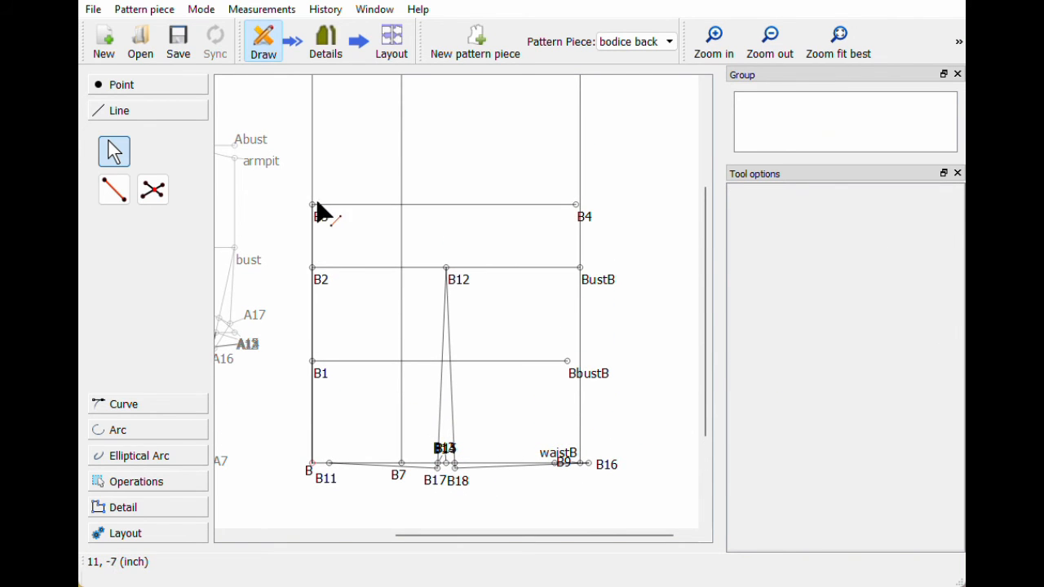
left_click(160, 405)
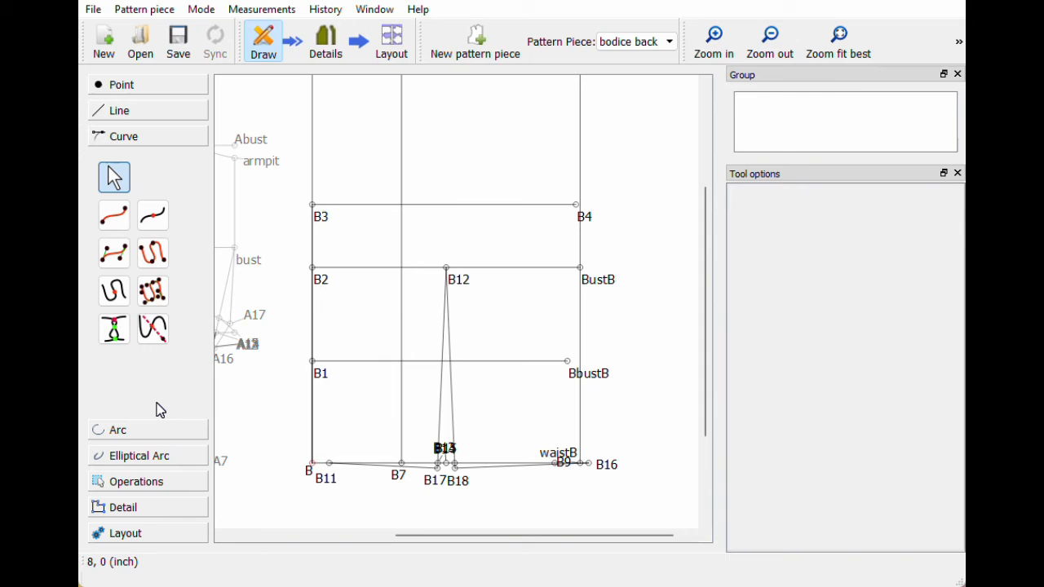
left_click(115, 256)
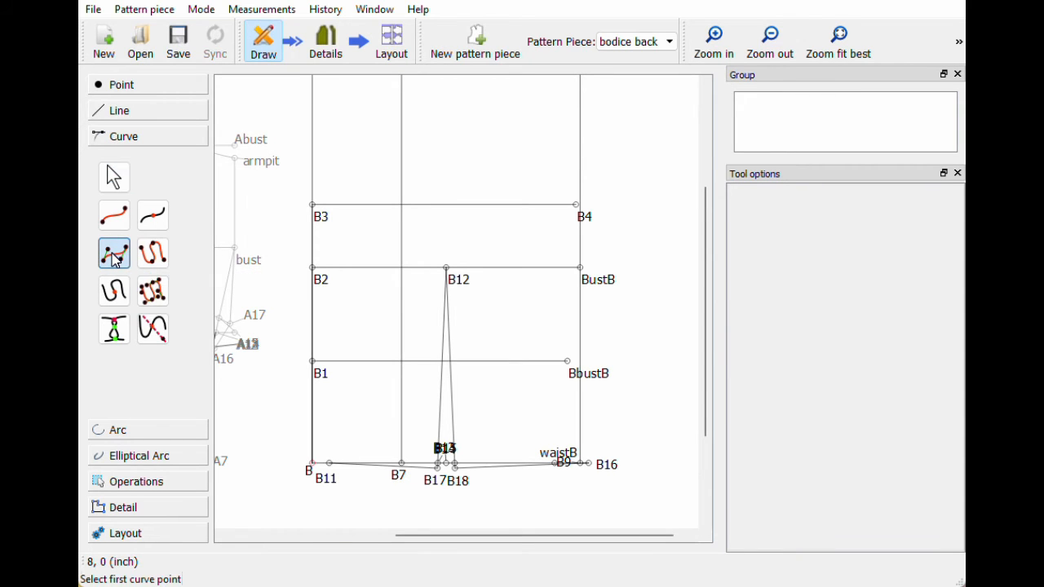
left_click(331, 481)
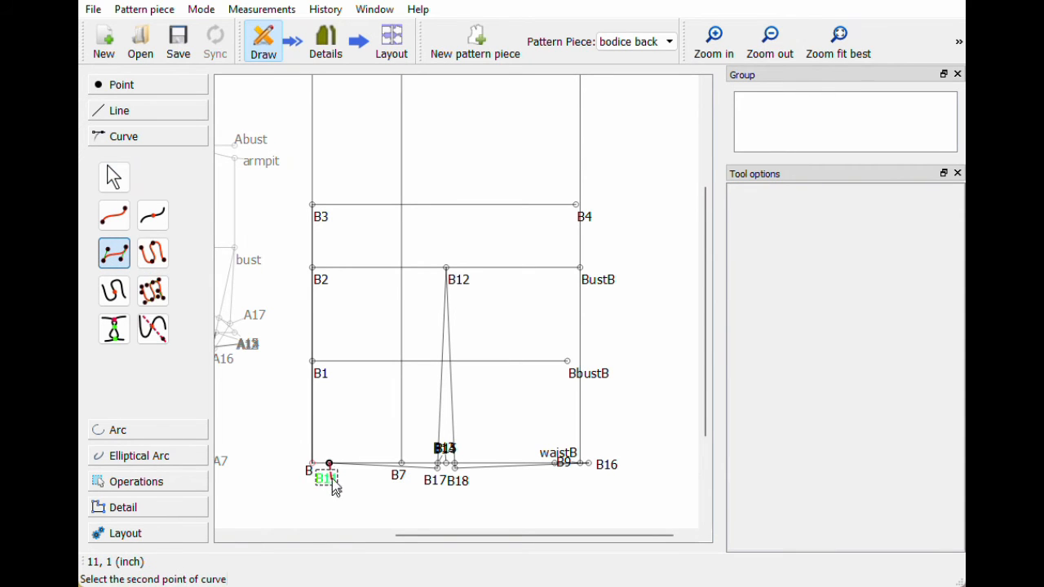
left_click(318, 369)
left_click(318, 274)
left_click(319, 216)
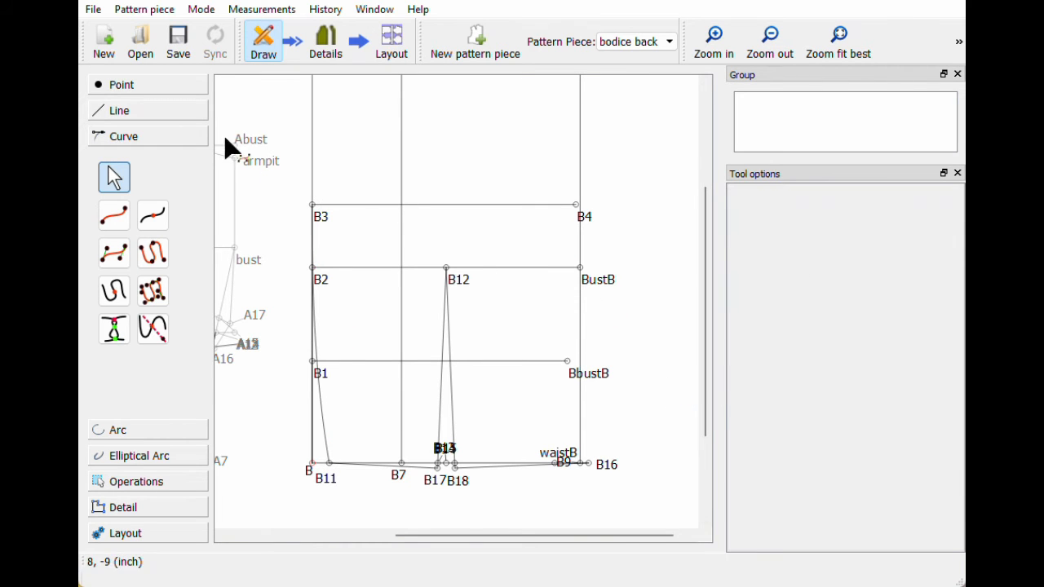
Step: Save the pattern file
left_click(180, 51)
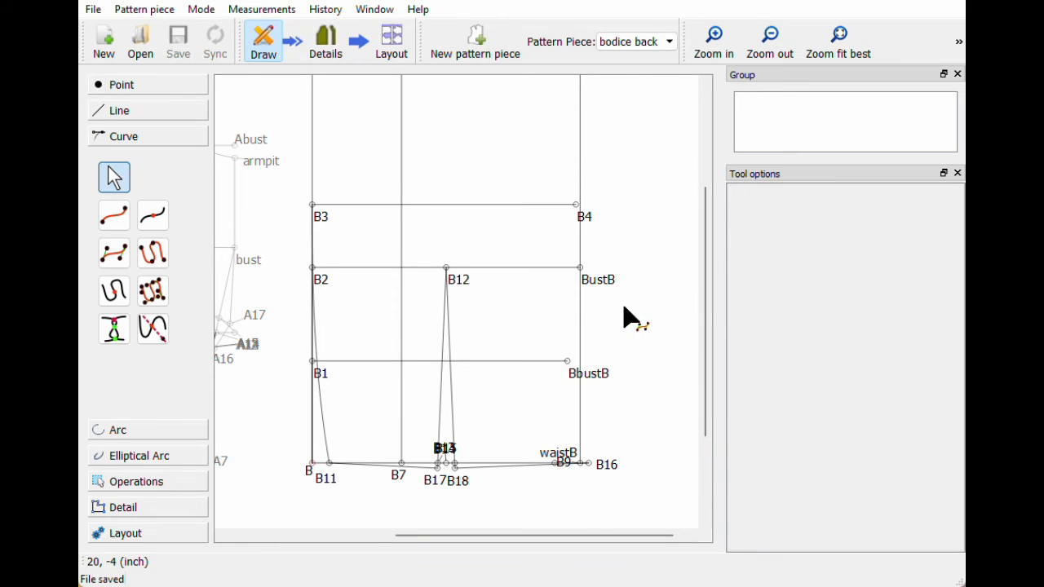
scroll(659, 294, "up", 4)
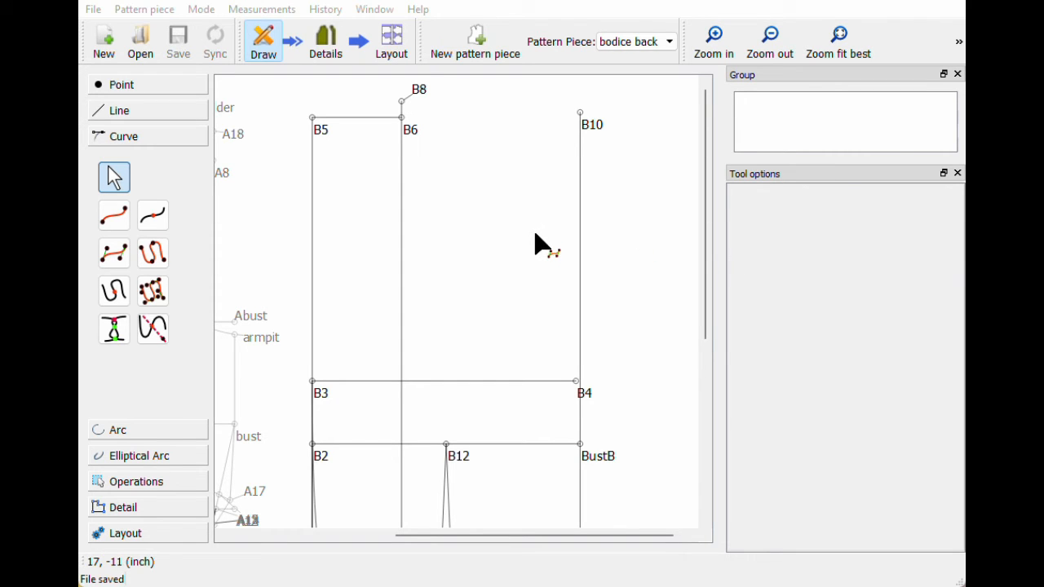
left_click(142, 86)
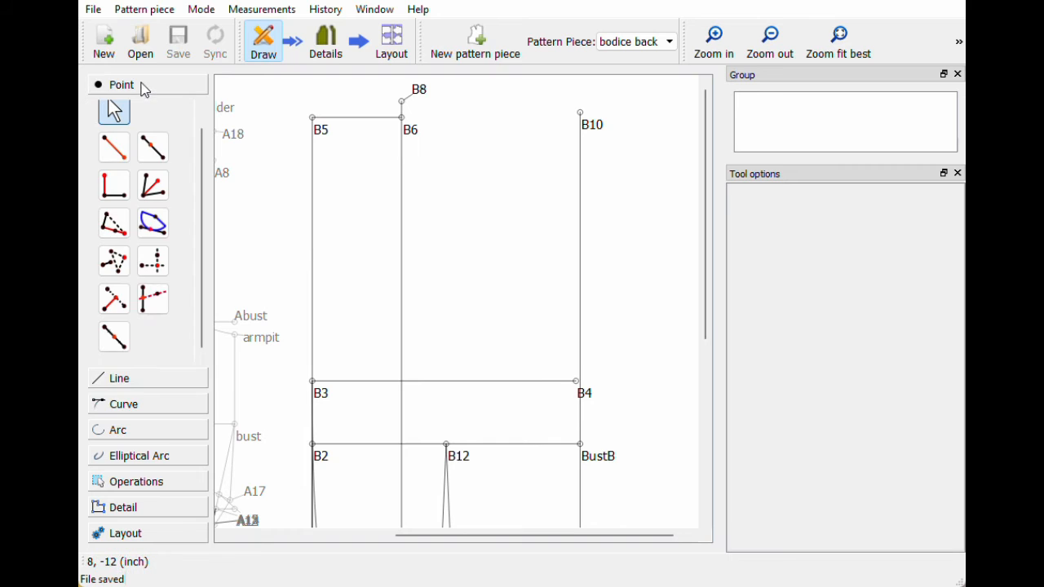
left_click(114, 154)
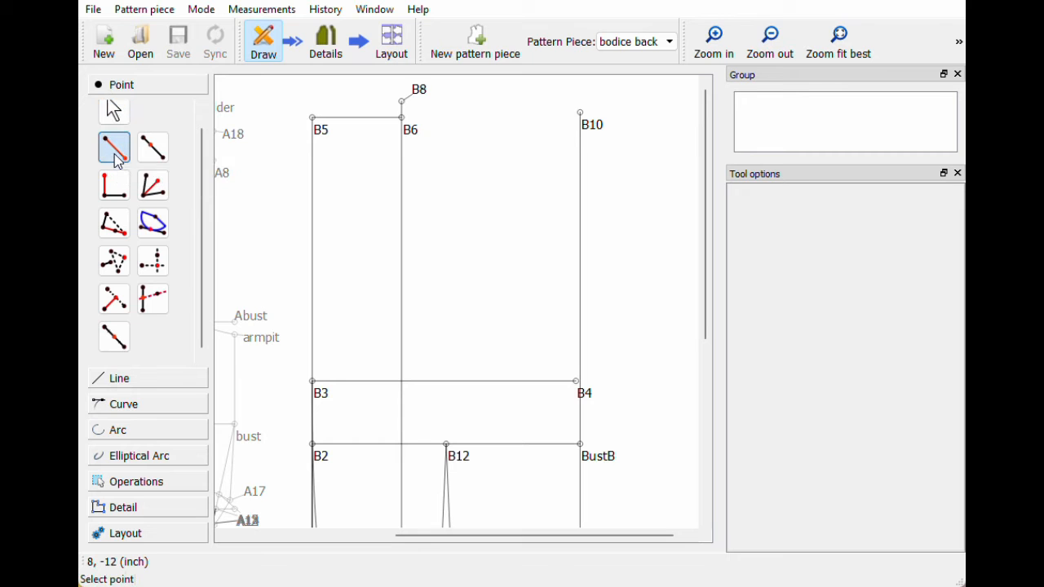
left_click(418, 91)
left_click(593, 131)
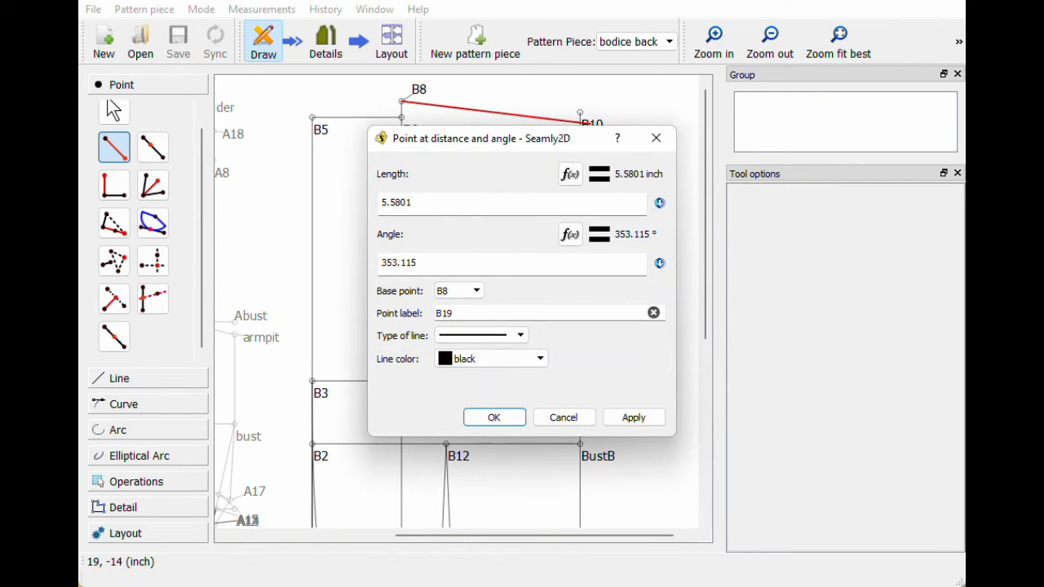
left_click_drag(427, 143, 556, 174)
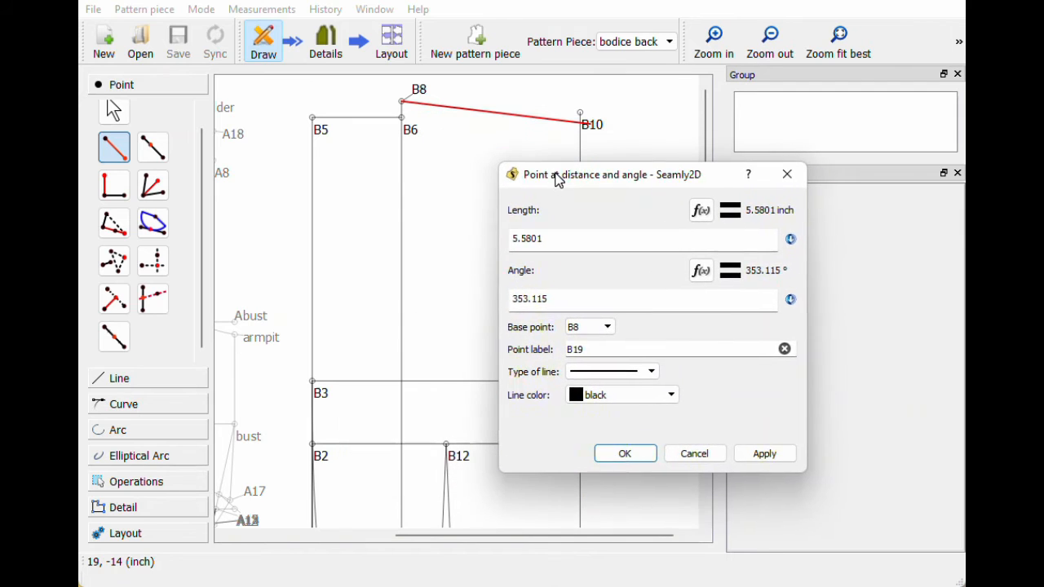
left_click(696, 455)
Step: Draw the back shoulder line from B8 to B10
left_click(140, 380)
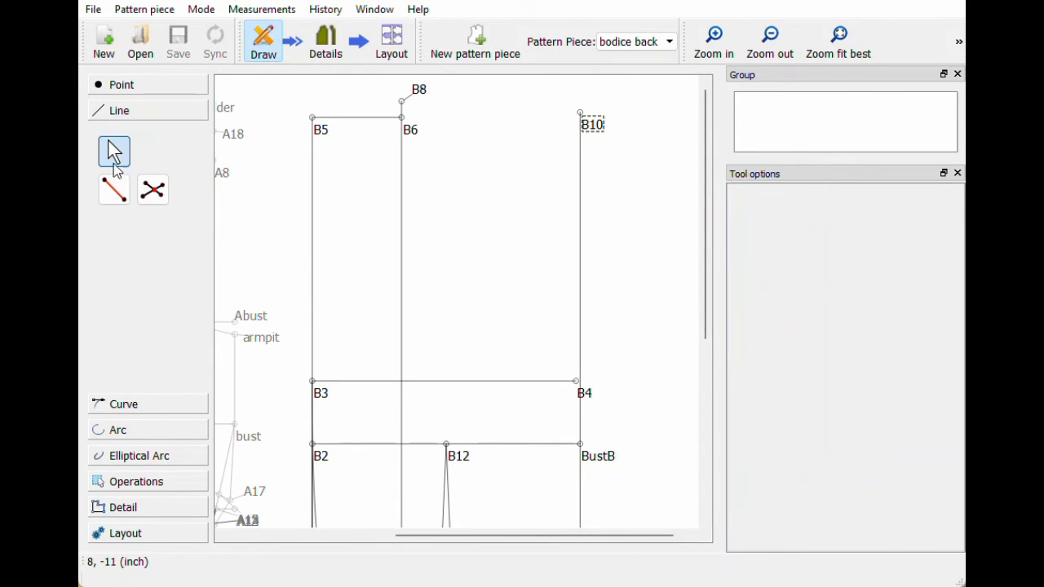
left_click(113, 190)
left_click(418, 91)
left_click(579, 114)
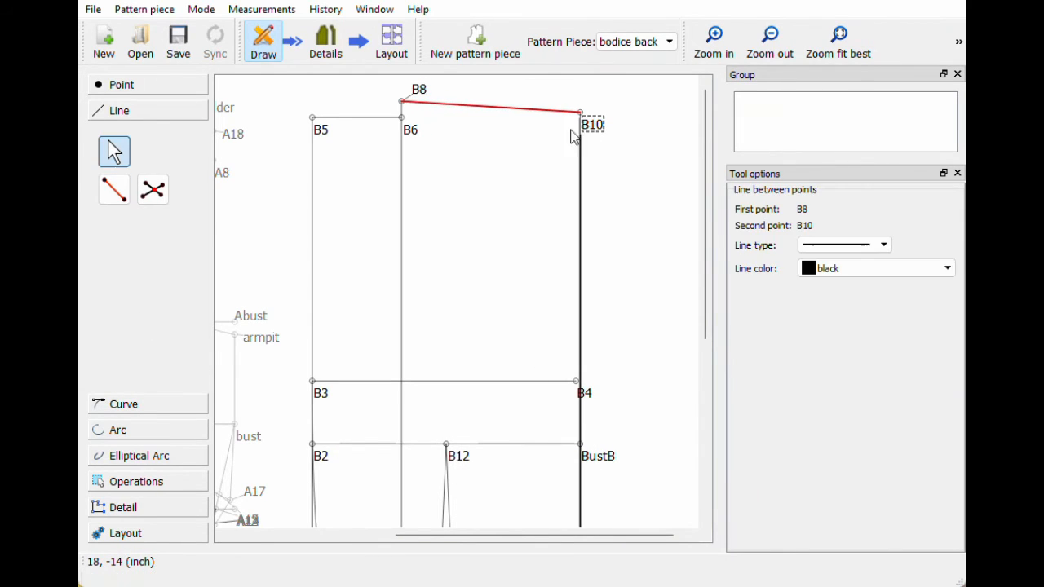
Step: Add a point along line B8–B10 at a distance of shoulder_length from B8, and separate its label from B10's
left_click(140, 87)
left_click(157, 155)
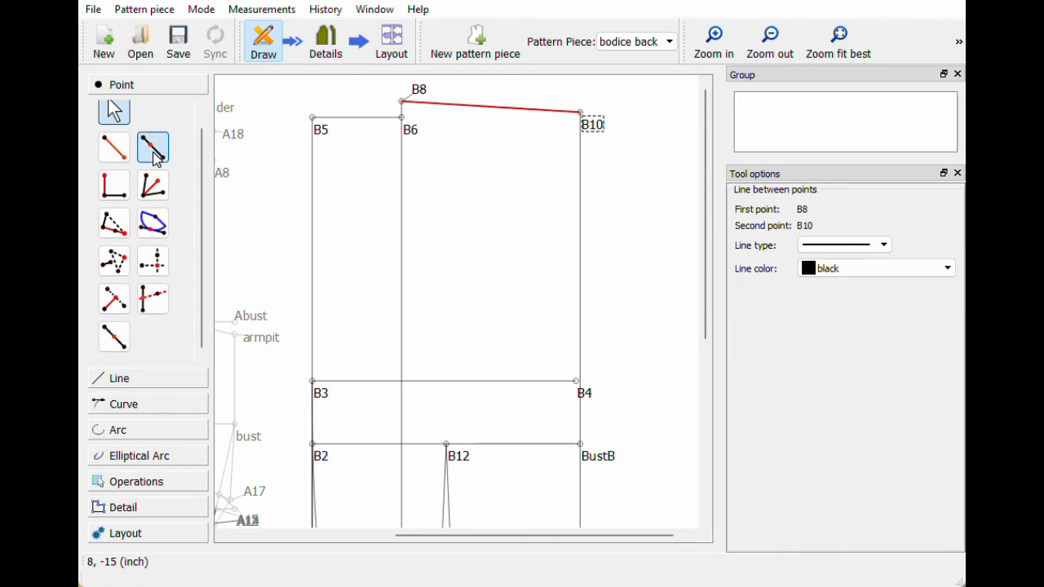
left_click(416, 94)
left_click(594, 130)
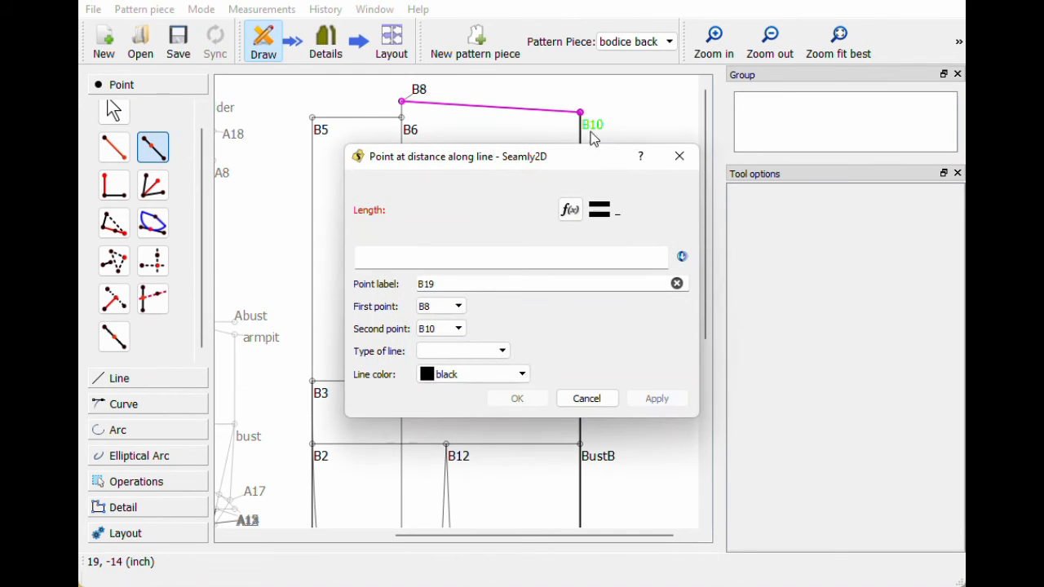
left_click(571, 210)
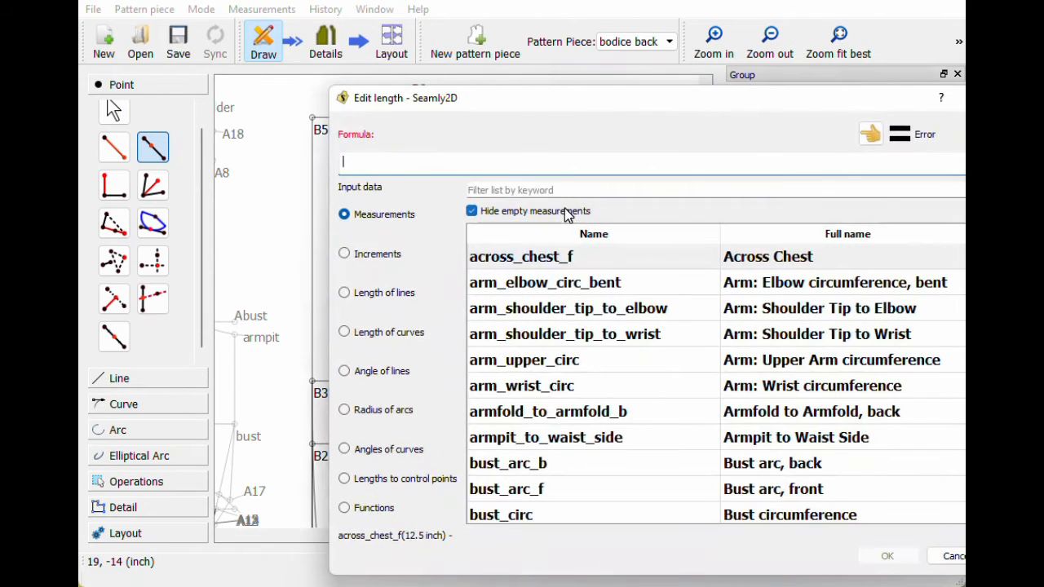
key("Tab")
type("shoul")
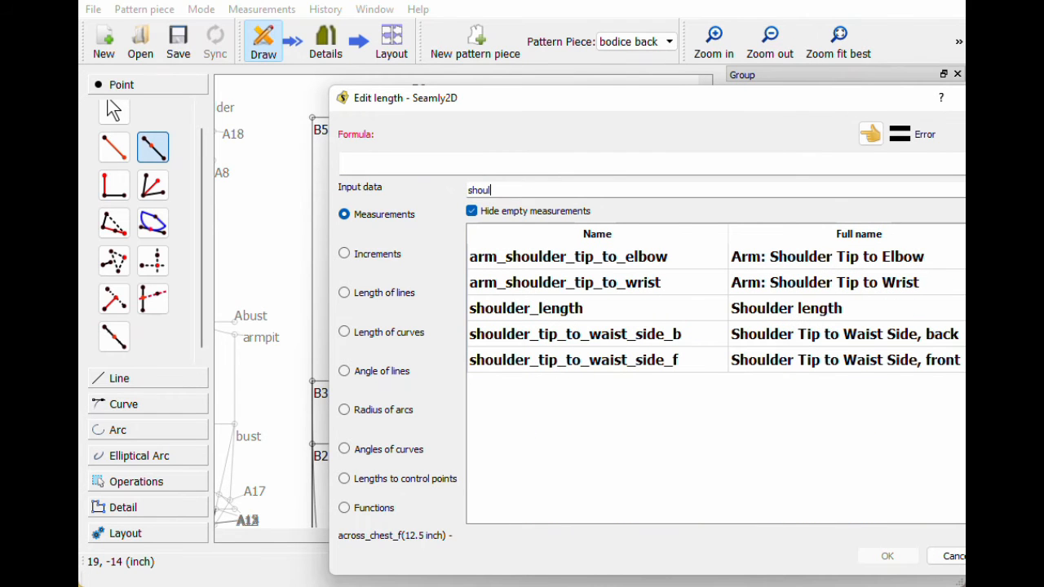
double_click(566, 308)
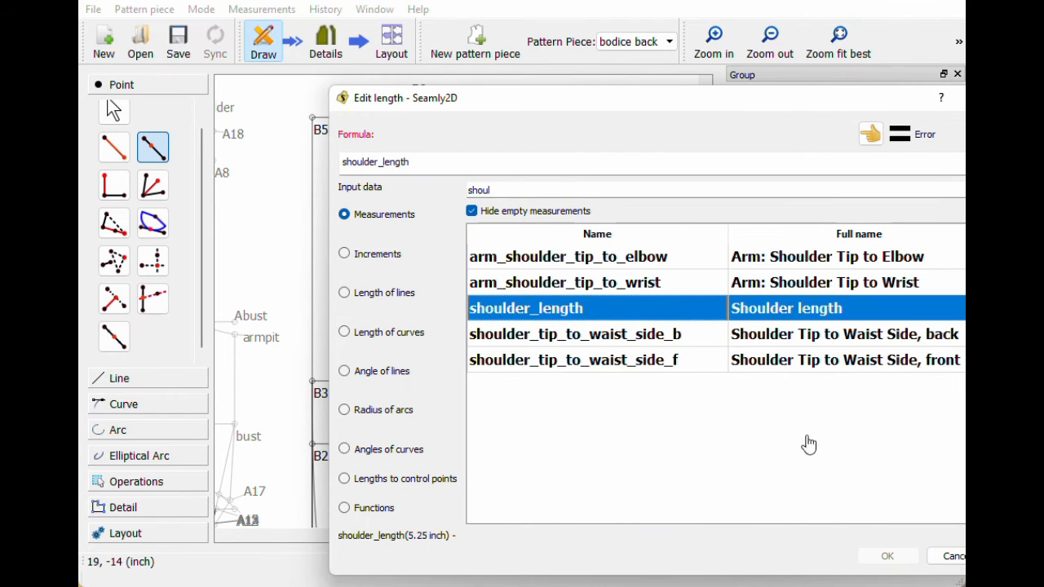
left_click(886, 556)
left_click(536, 399)
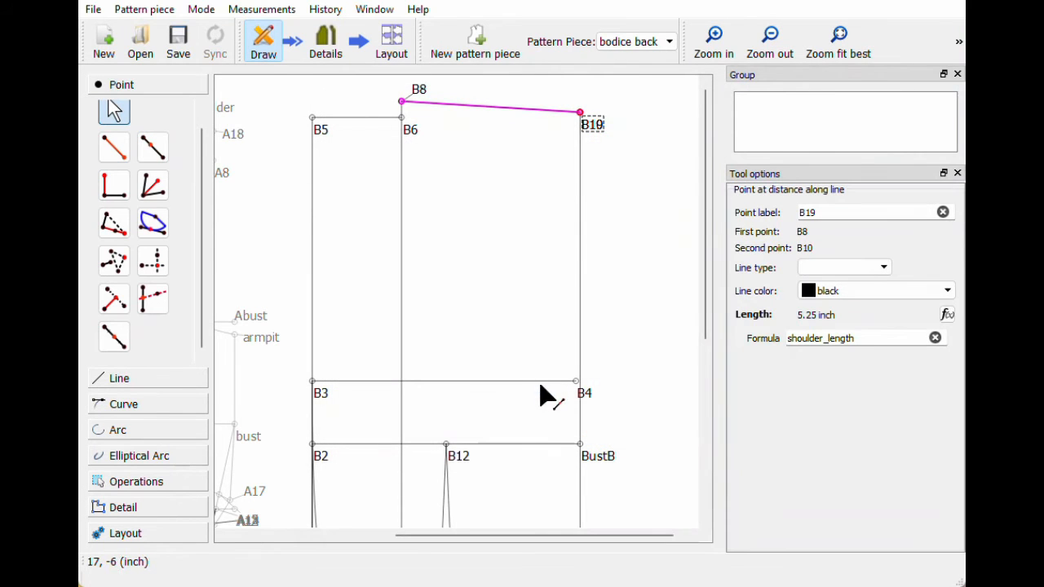
left_click_drag(584, 124, 586, 157)
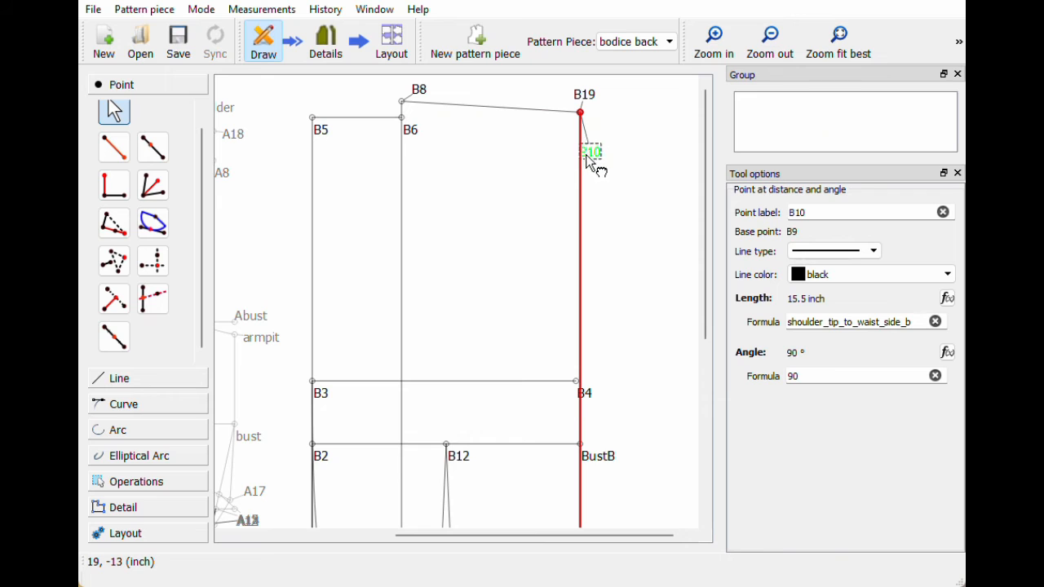
left_click(583, 95)
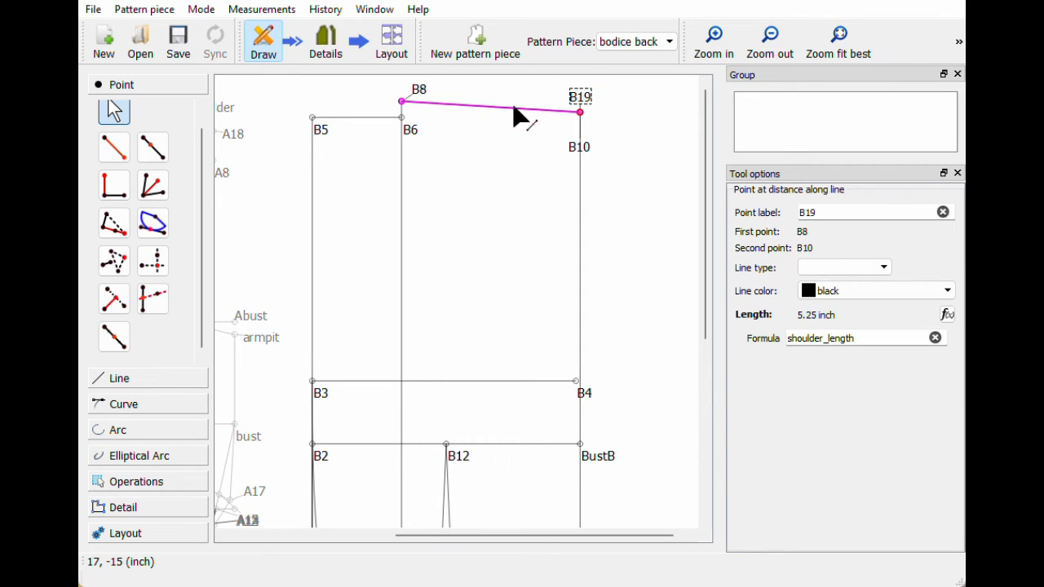
Step: Add a midpoint on the shoulder line between B8 and B19
left_click(114, 340)
left_click(420, 91)
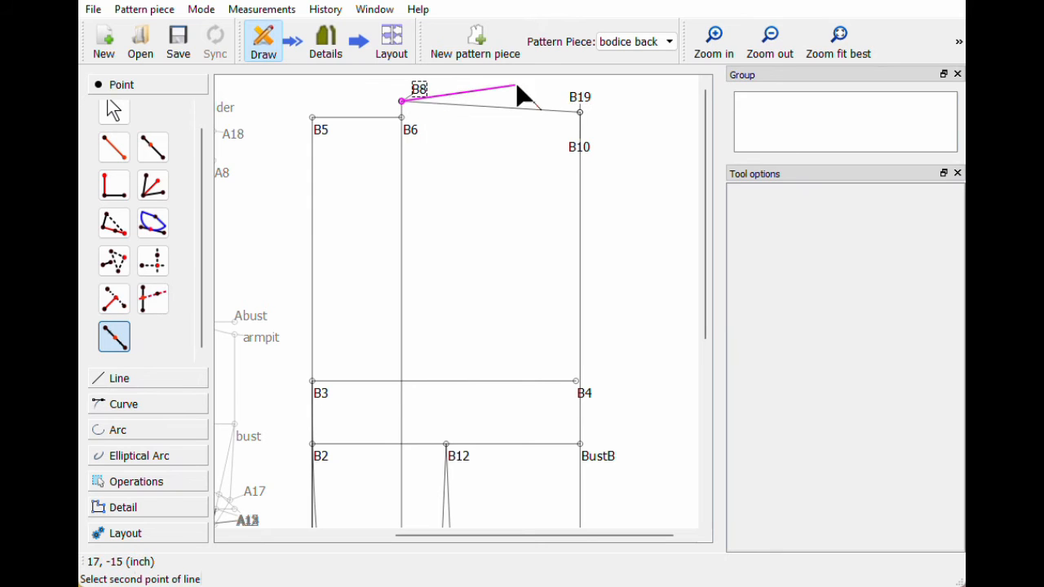
left_click(579, 102)
key("Return")
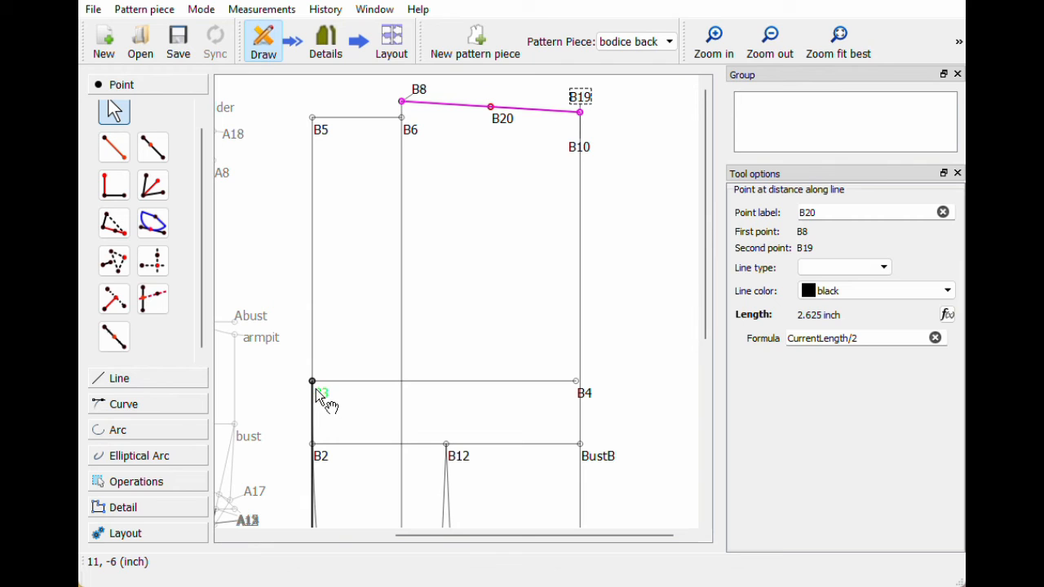
Step: Add a midpoint between B5 and B3 on the centre back line and move its label beside the point
left_click(115, 336)
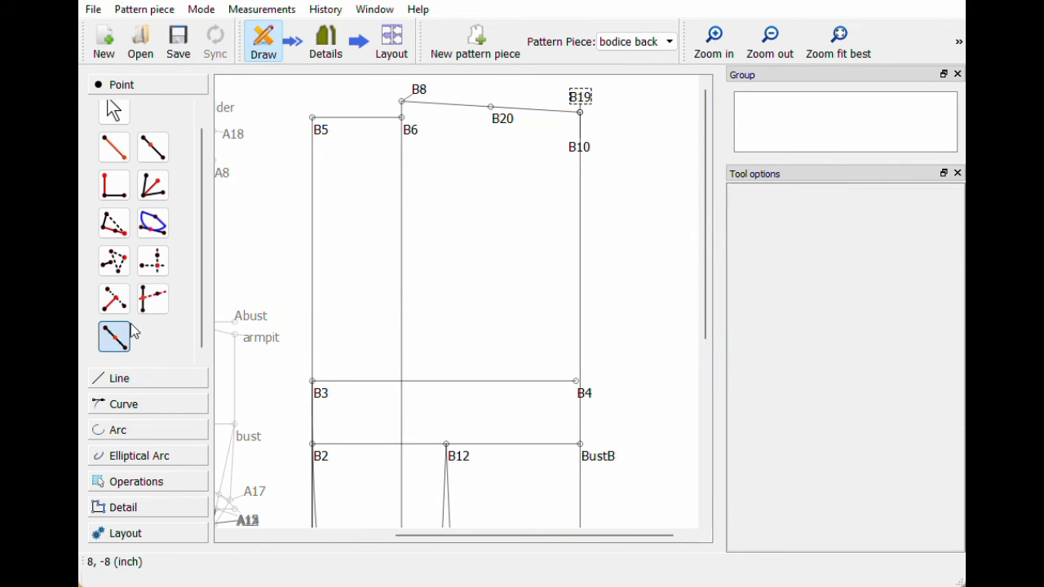
left_click(313, 128)
left_click(323, 381)
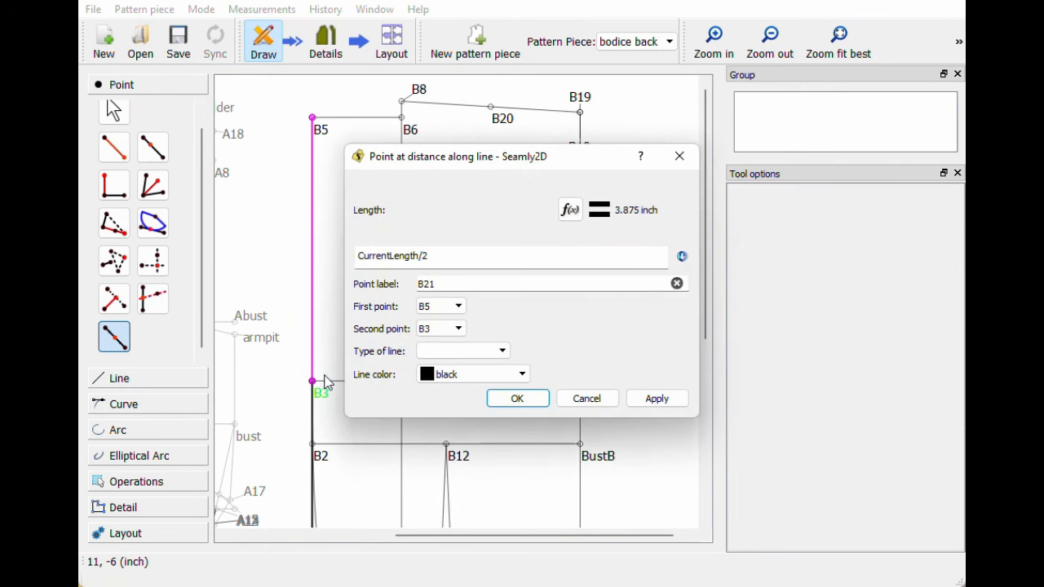
key("Return")
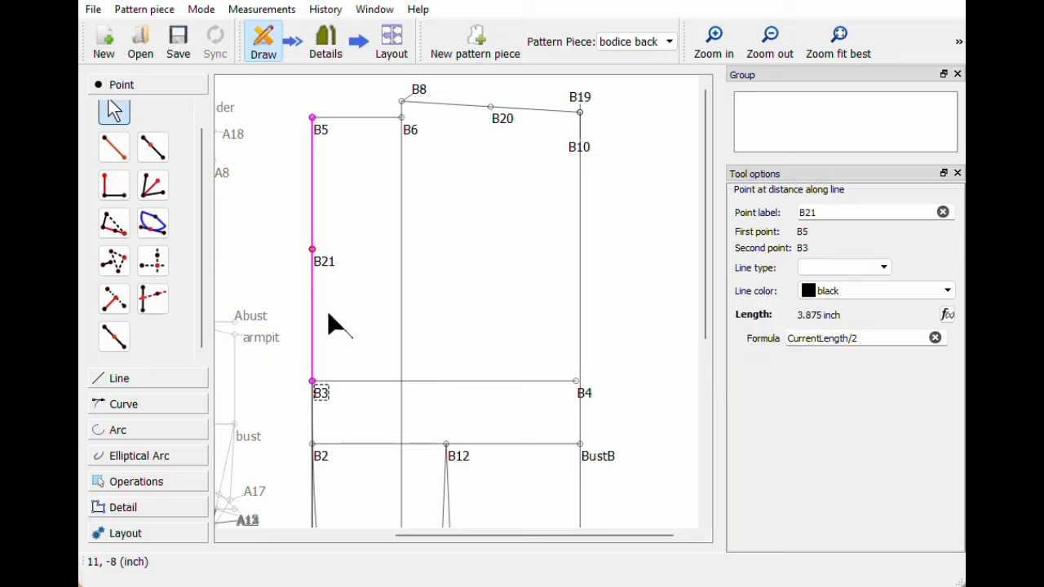
left_click_drag(322, 260, 328, 250)
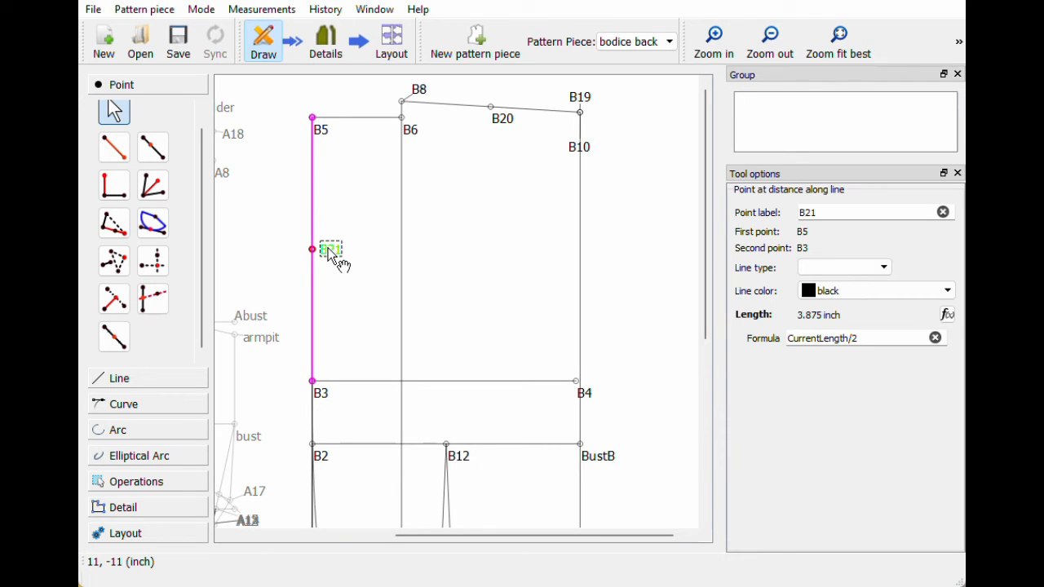
mouse_move(331, 255)
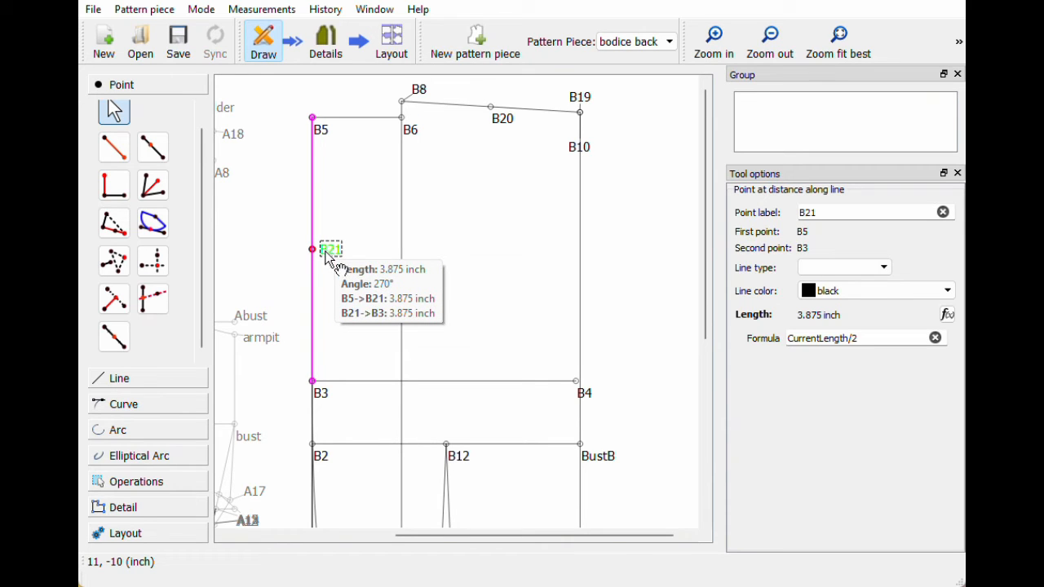
left_click_drag(333, 250, 329, 247)
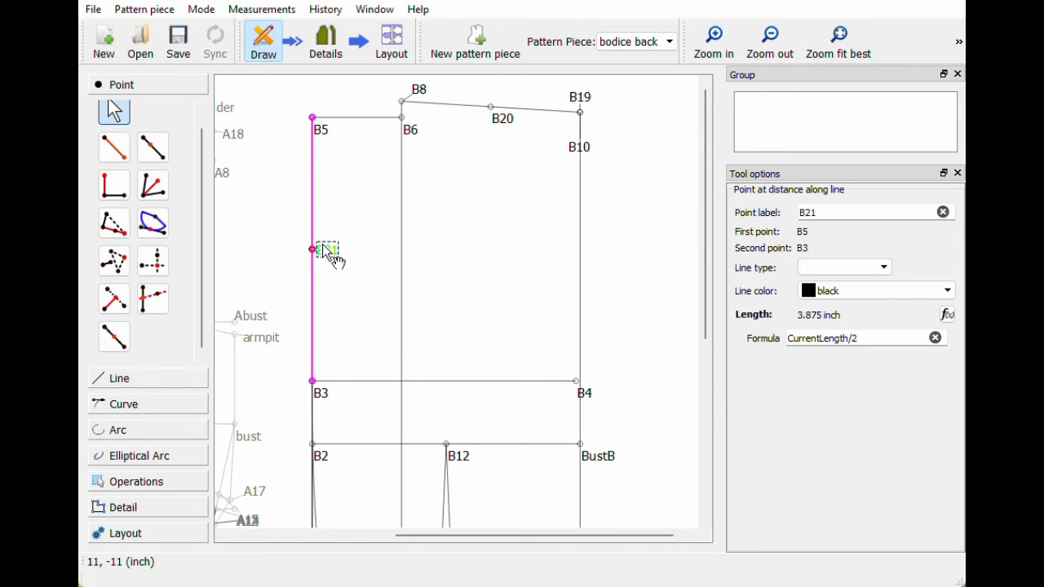
Step: Add a point at the intersection of the vertical through B20 and the horizontal through B21
left_click(152, 261)
left_click(490, 107)
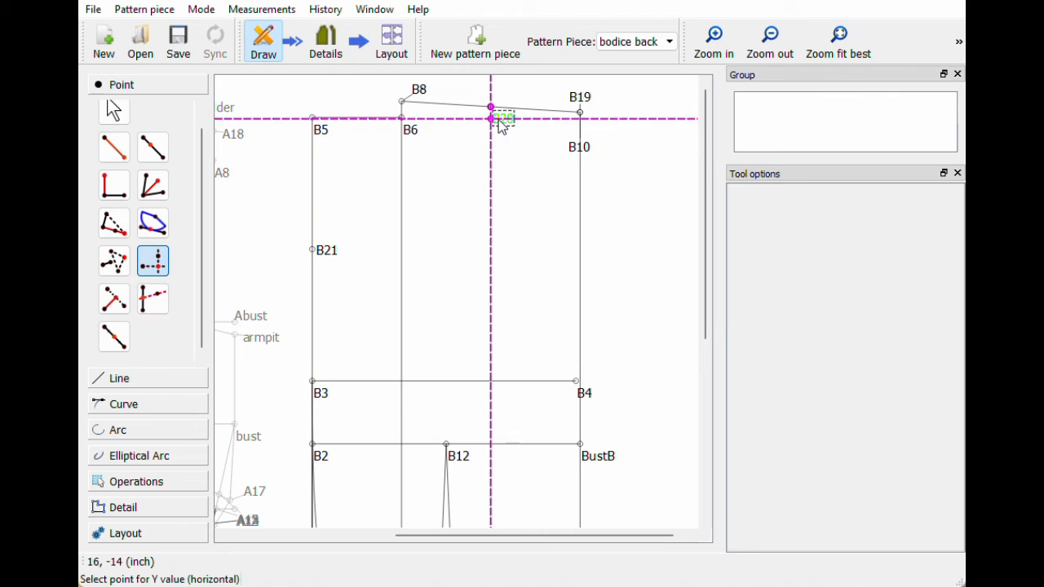
left_click(336, 251)
key("Return")
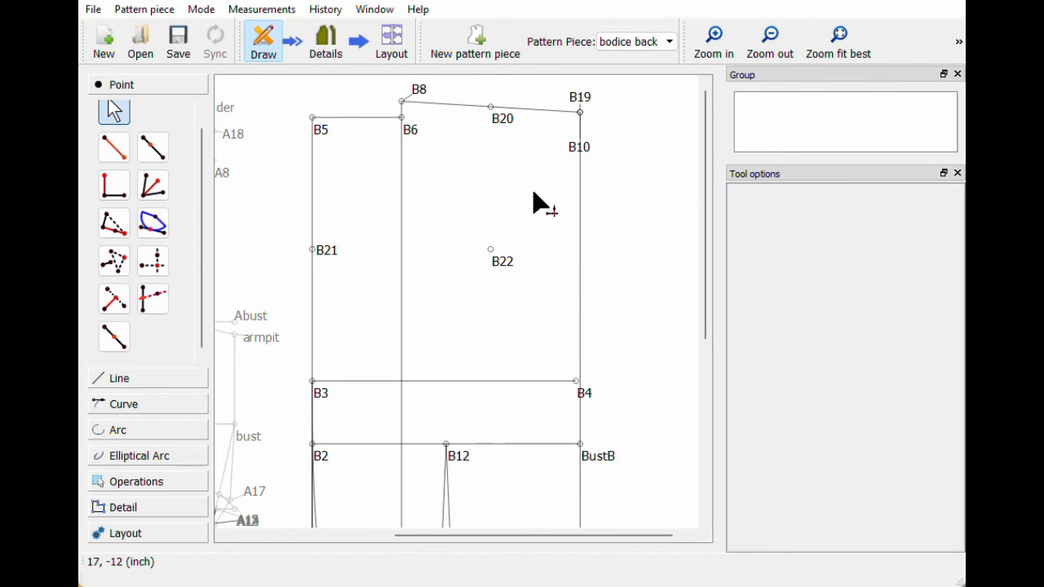
Step: Add a point from B20 toward B19 at a distance of indent_neck_back/2, and separate its label from B20's
left_click(152, 148)
left_click(490, 128)
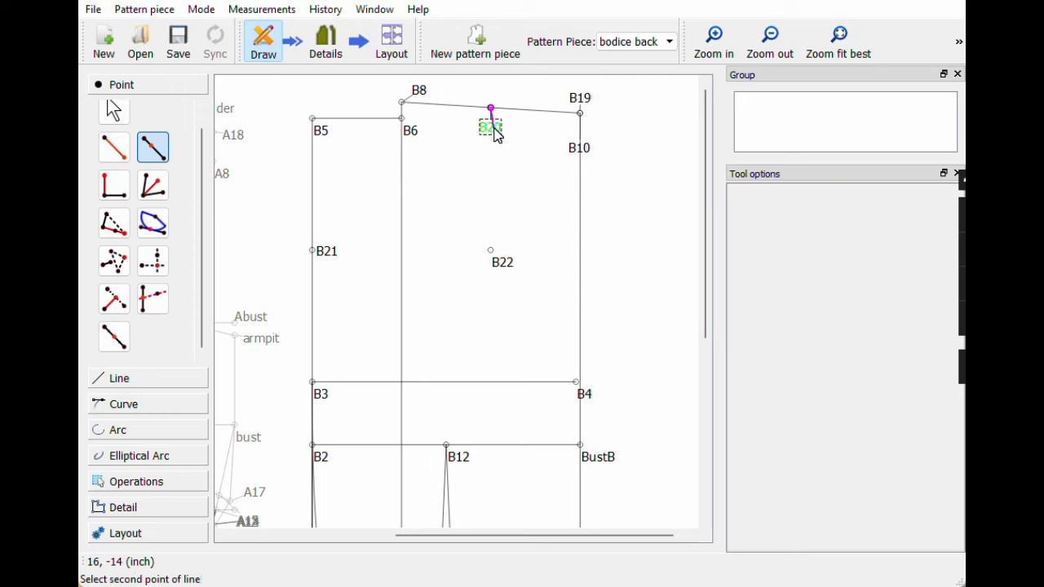
left_click(581, 114)
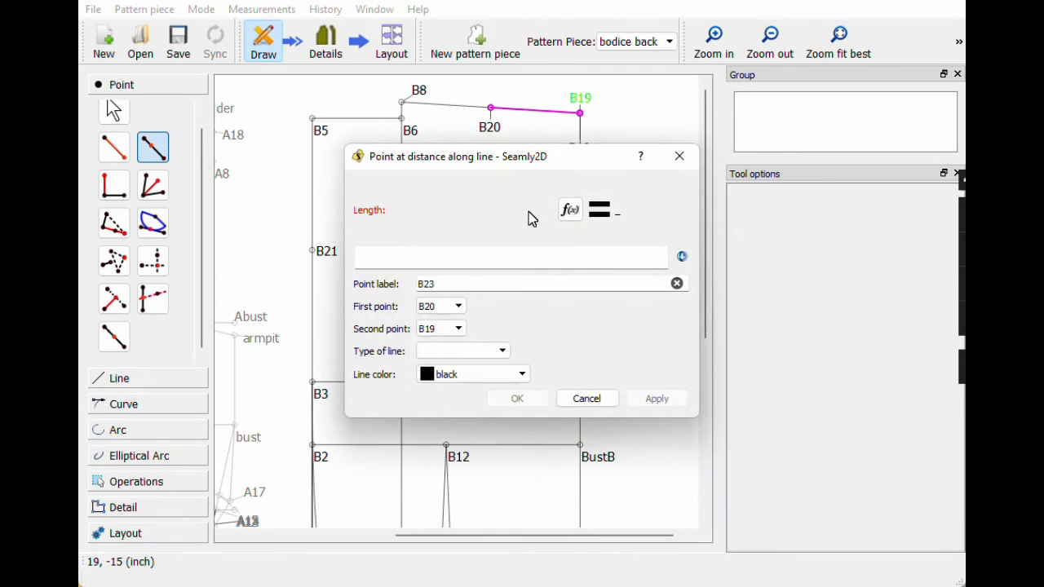
left_click(570, 210)
left_click_drag(489, 104, 653, 99)
left_click(633, 188)
type("ind")
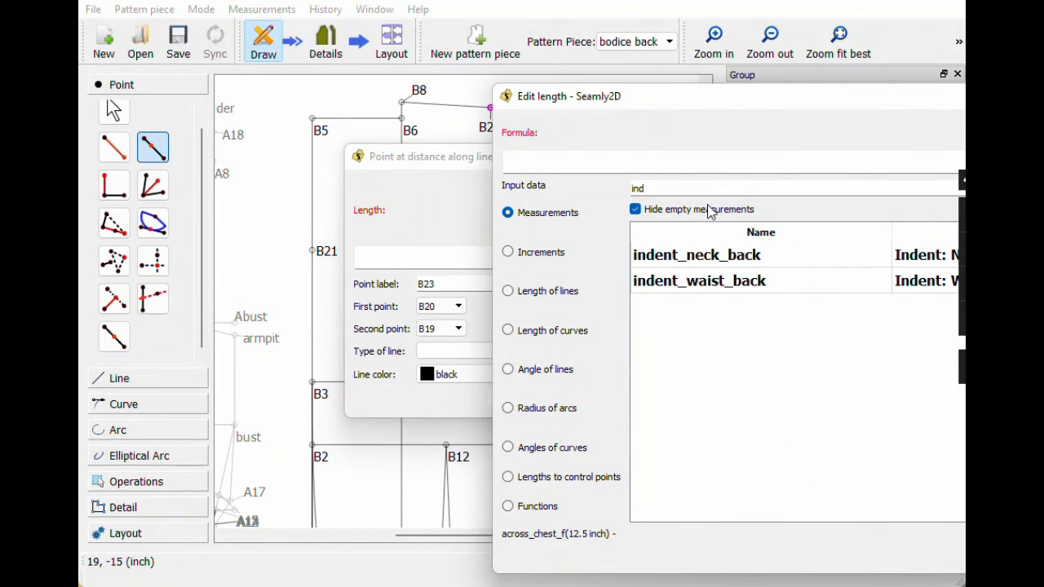
double_click(699, 257)
type("/")
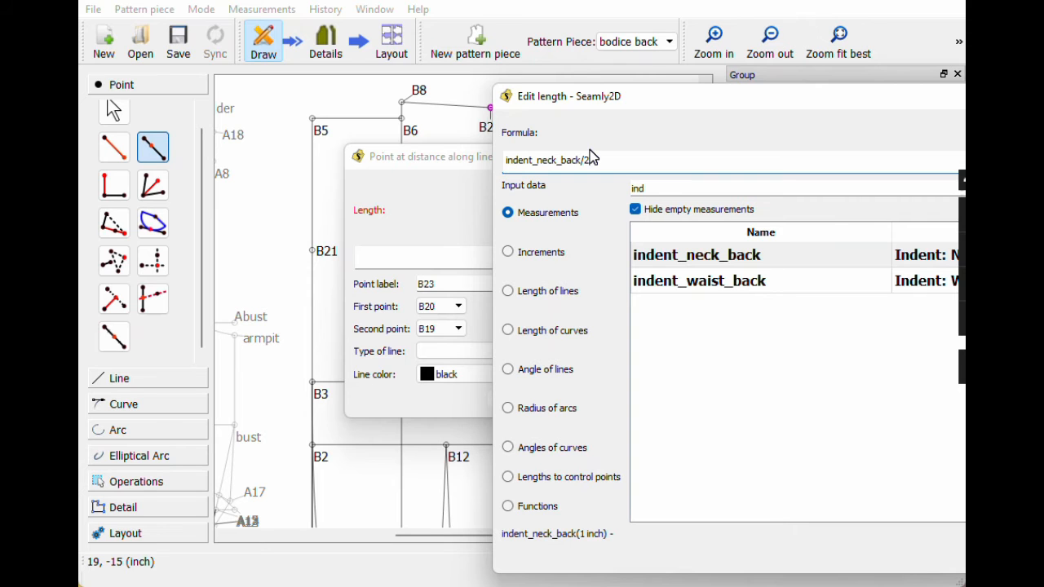
type("2")
key("Return")
left_click(522, 397)
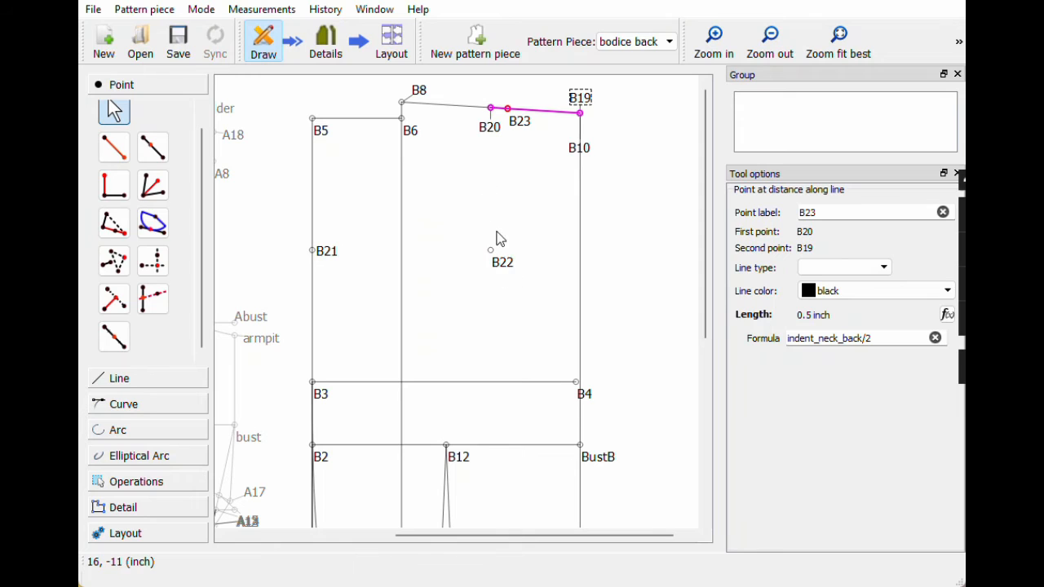
left_click(516, 129)
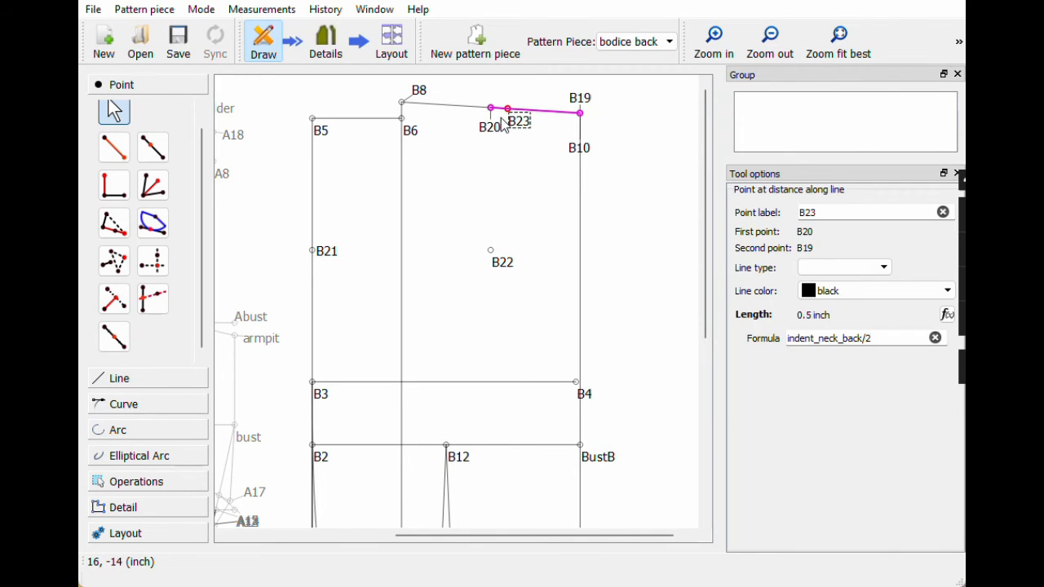
left_click_drag(488, 129, 513, 123)
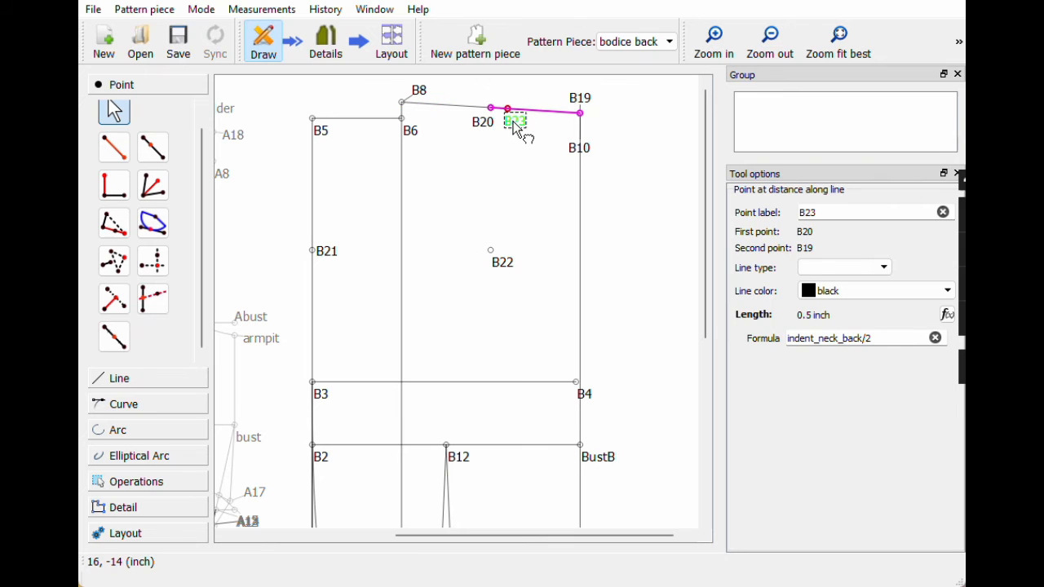
Step: Create a true dart on the shoulder line with base points B8 and B19 and dart points B20, B22 and B23
left_click(144, 485)
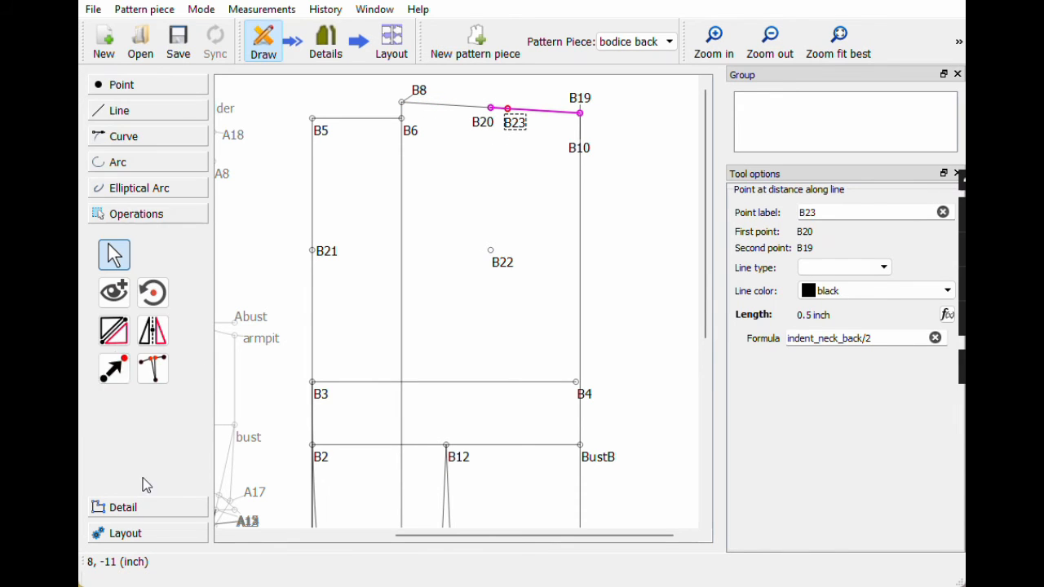
left_click(152, 368)
left_click(417, 95)
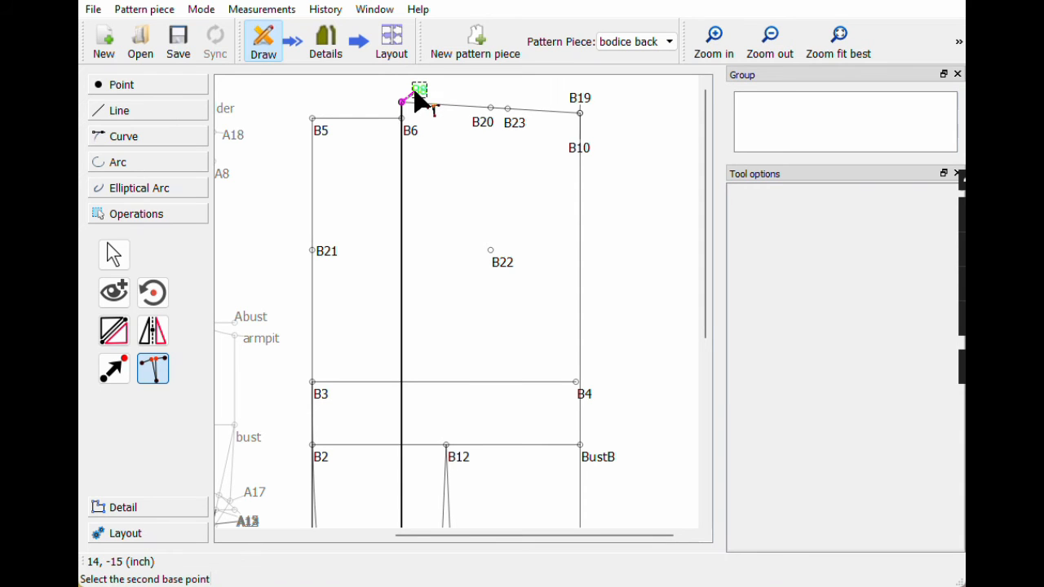
left_click(581, 104)
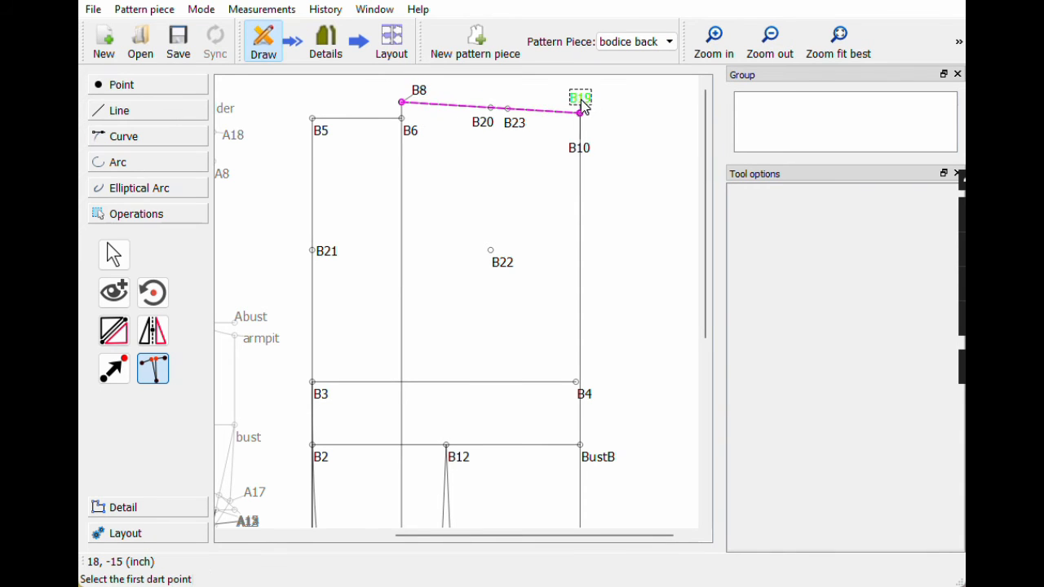
left_click(489, 129)
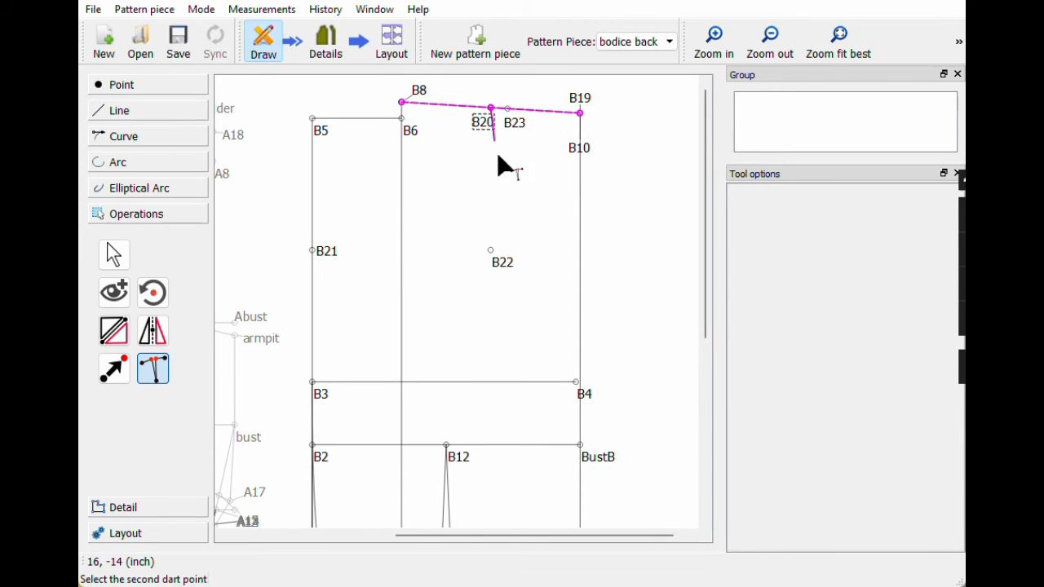
left_click(498, 261)
left_click(516, 133)
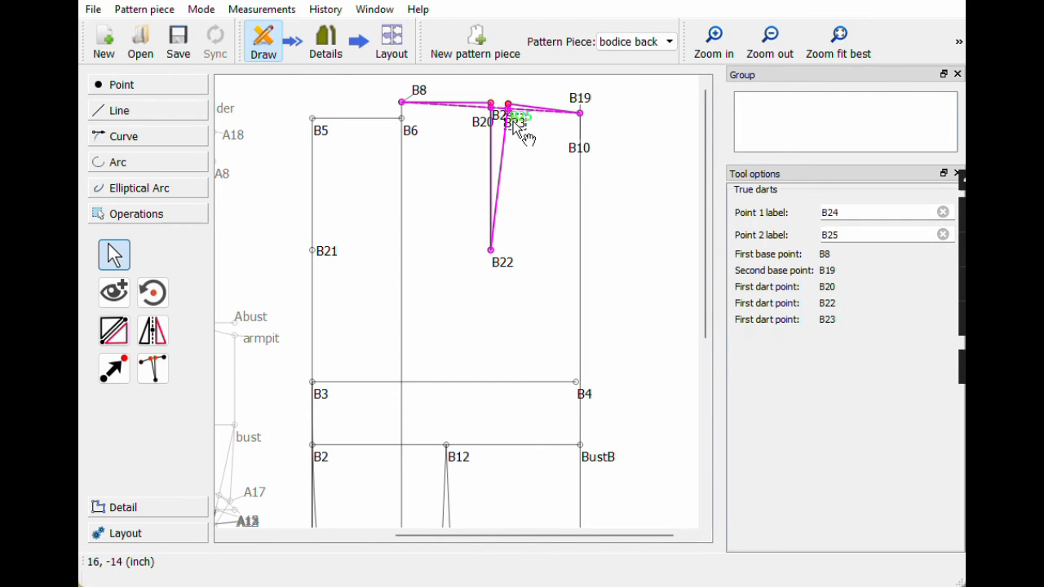
Step: Move the labels of the two new dart points above the shoulder line and gather the B20, B23 and B10 labels below it
left_click_drag(524, 135, 513, 87)
left_click_drag(486, 127, 505, 153)
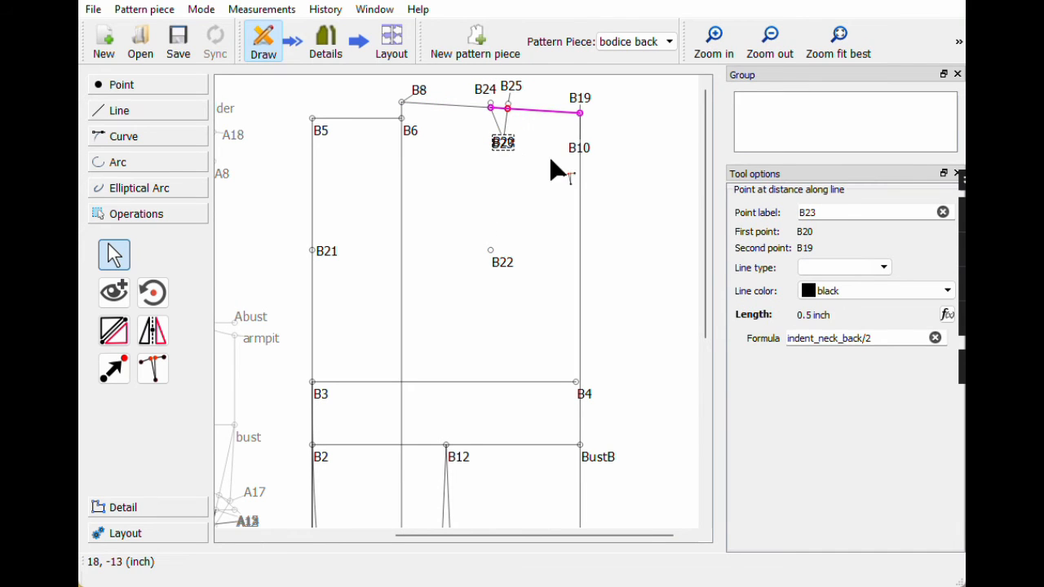
left_click_drag(578, 152, 506, 155)
left_click(450, 187)
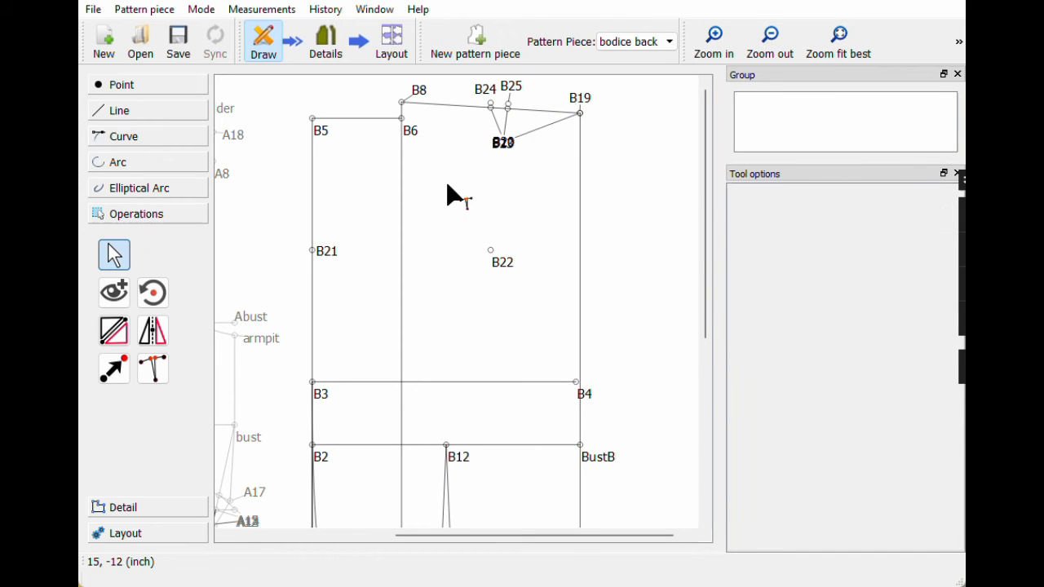
Step: Draw lines from B8 to B24 and from B24 down to the dart tip B22
left_click(118, 115)
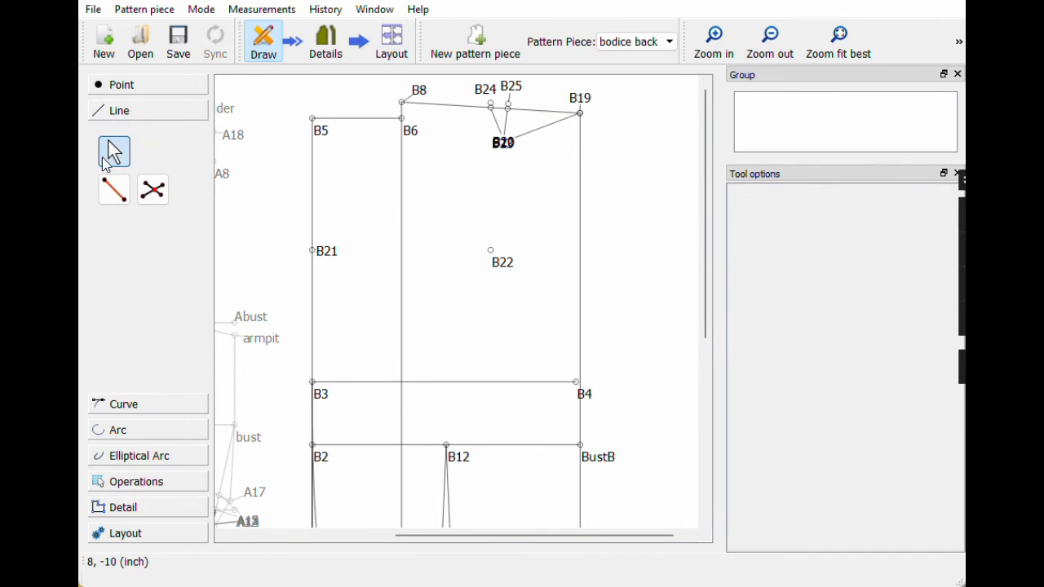
left_click(114, 189)
left_click(403, 102)
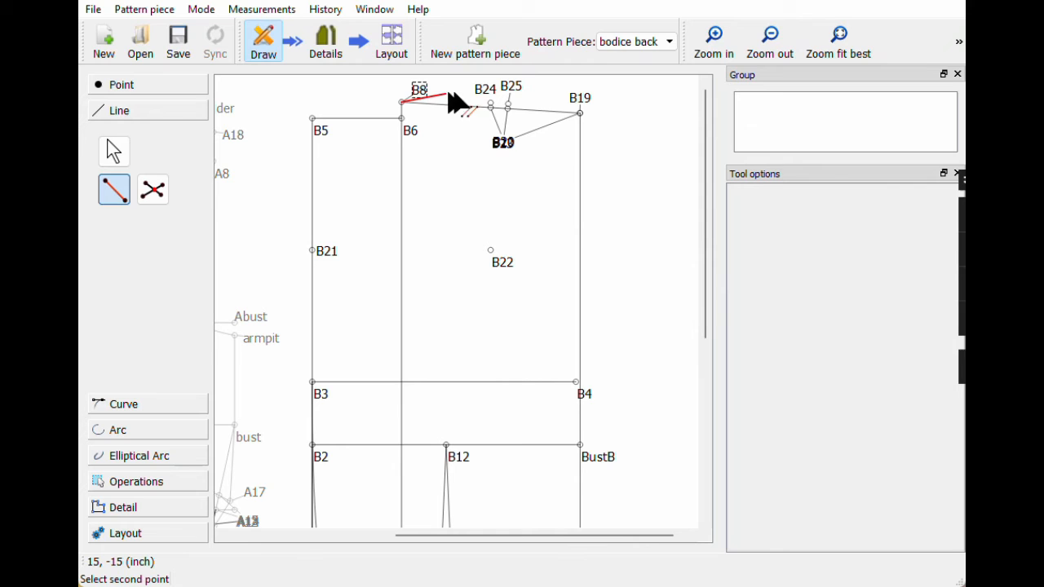
left_click(489, 103)
left_click(115, 189)
left_click(490, 104)
left_click(490, 251)
Step: Draw lines from B22 to B25 and from B25 to B19, and save the pattern
left_click(114, 190)
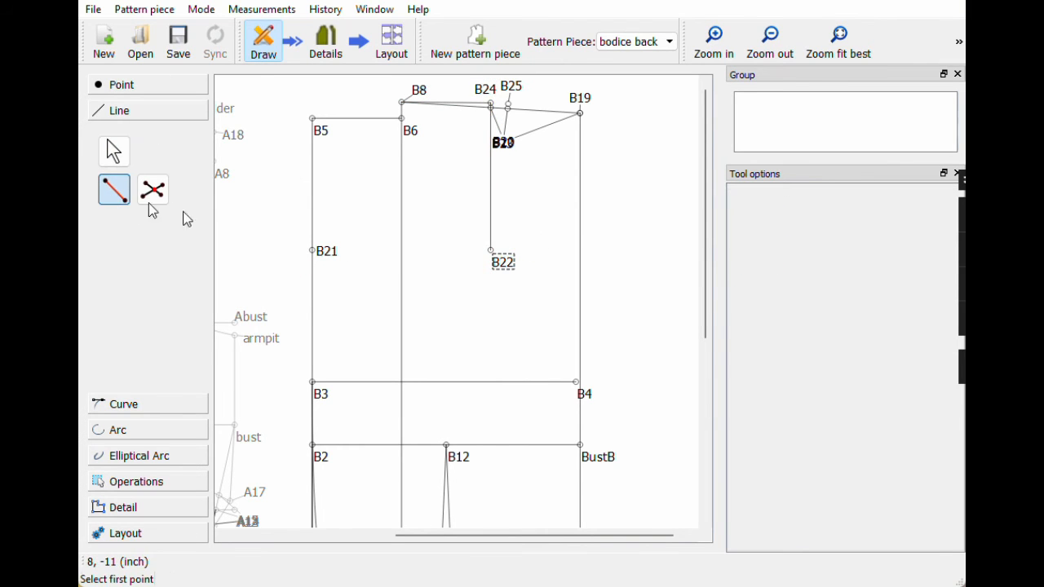
left_click(499, 260)
left_click(516, 95)
left_click(114, 189)
left_click(508, 92)
left_click(580, 109)
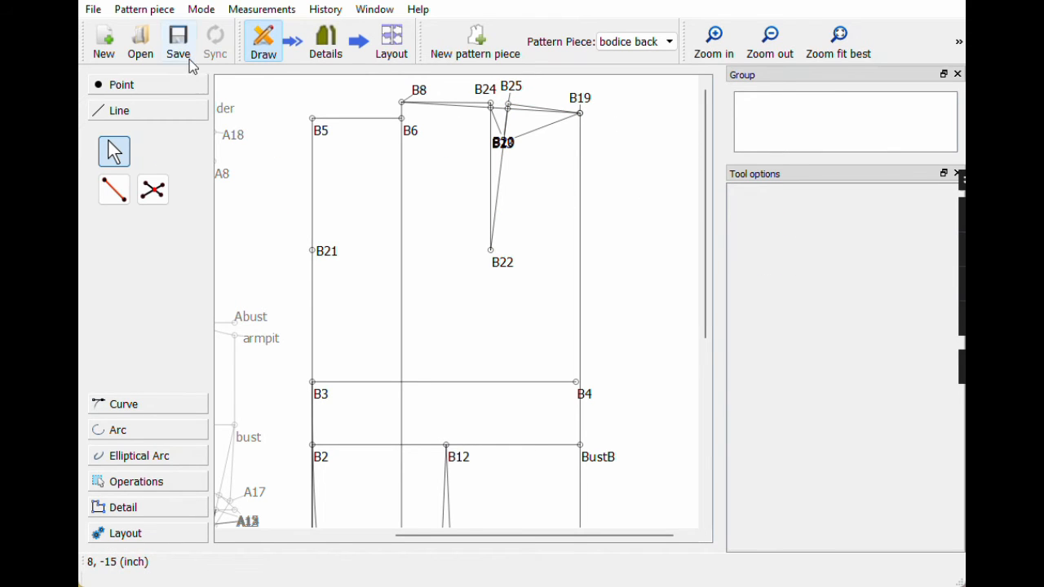
left_click(178, 41)
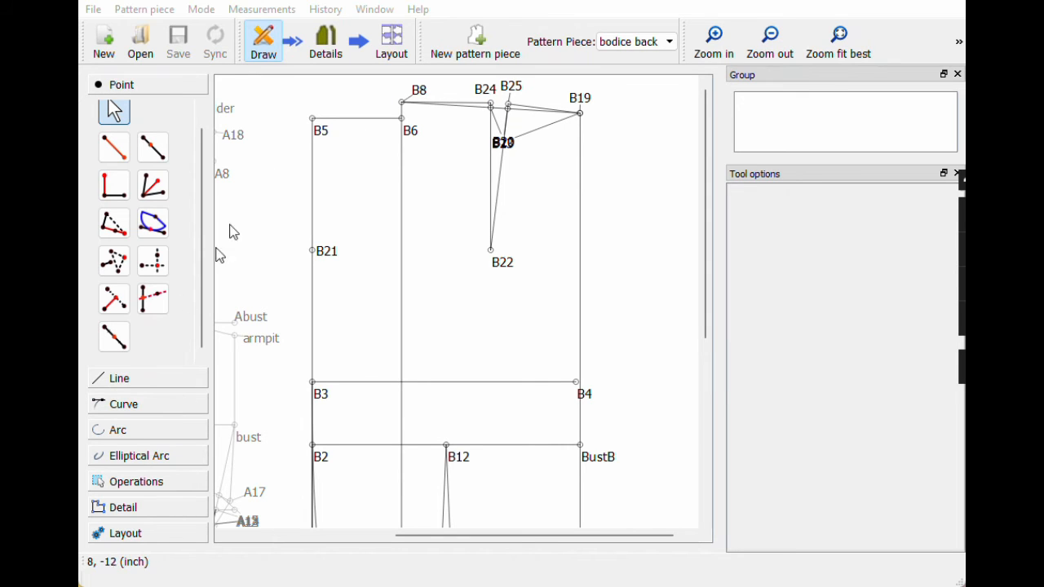
Step: Draw a line between B24 and B25 across the shoulder dart opening
left_click(153, 383)
left_click(115, 190)
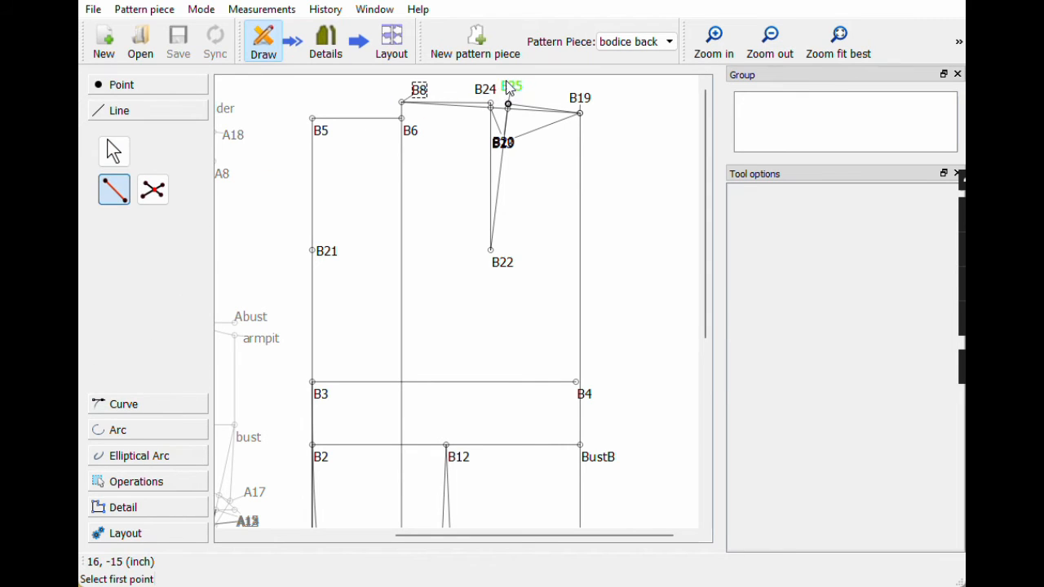
left_click(489, 102)
left_click(507, 106)
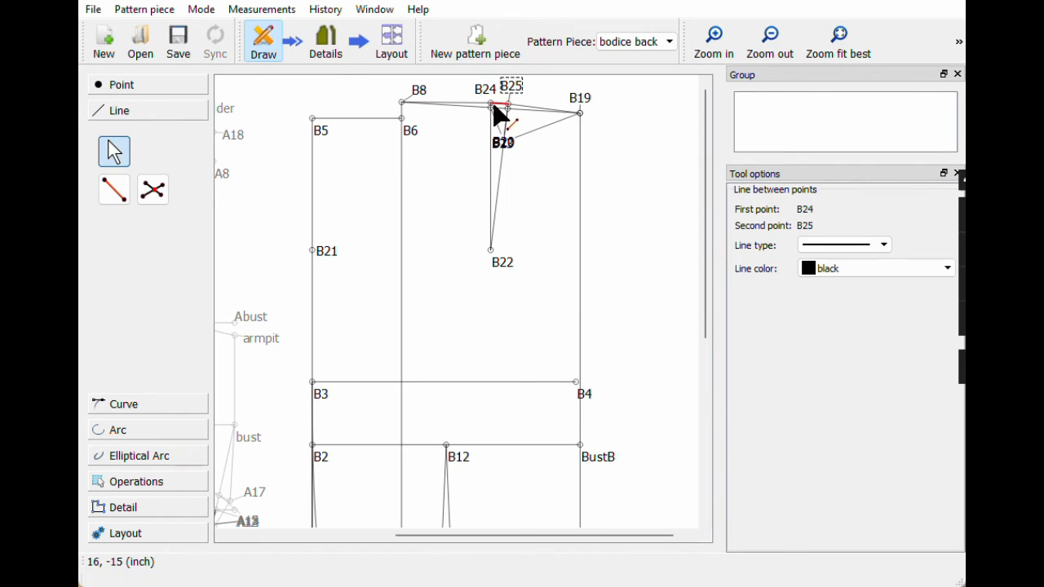
Step: Define a point at distance along the line from B24 toward B8, starting its length formula with Line_B8_B24+
left_click(117, 89)
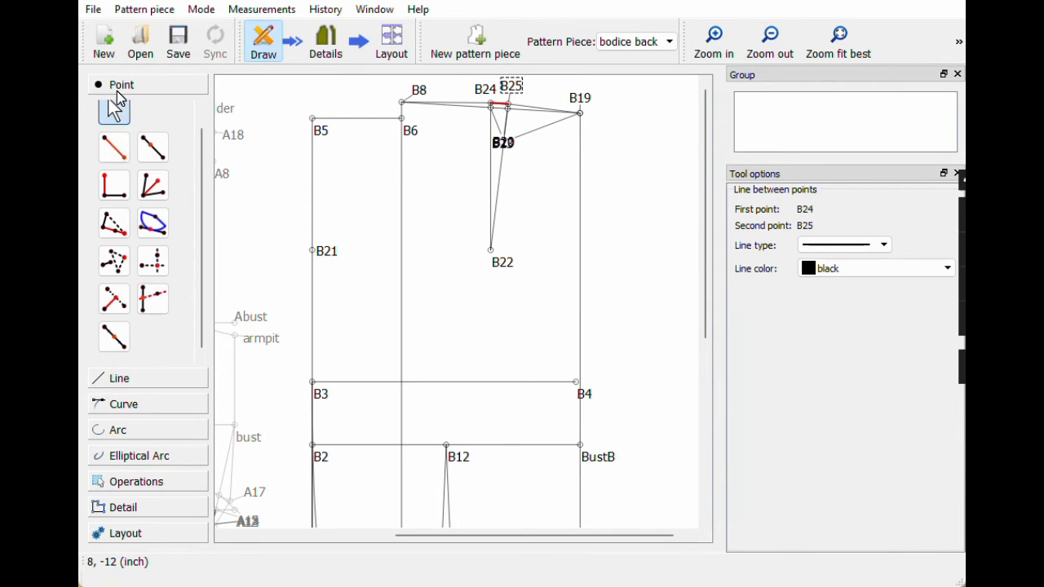
left_click(153, 151)
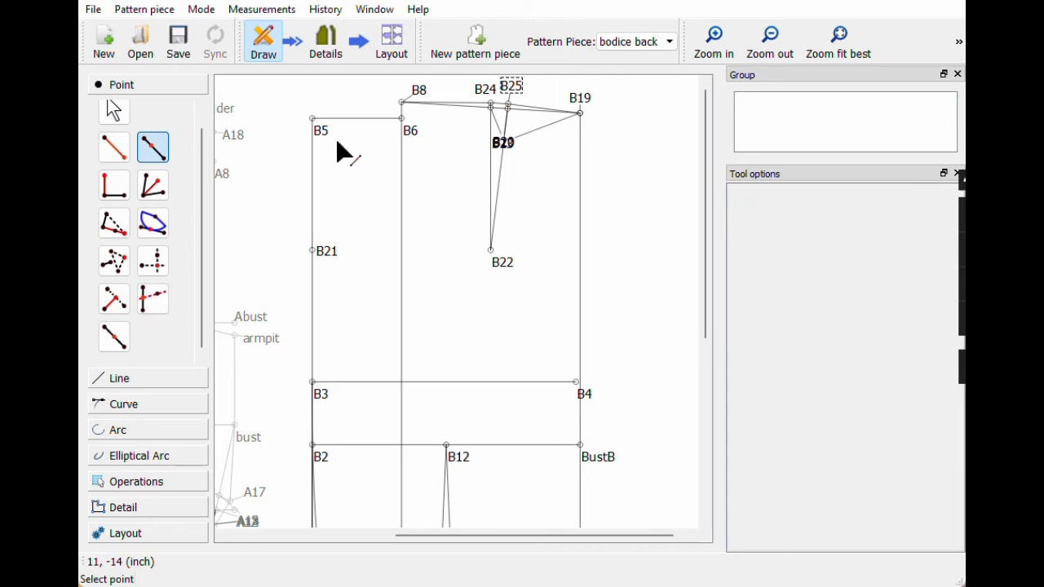
left_click(490, 104)
left_click(419, 94)
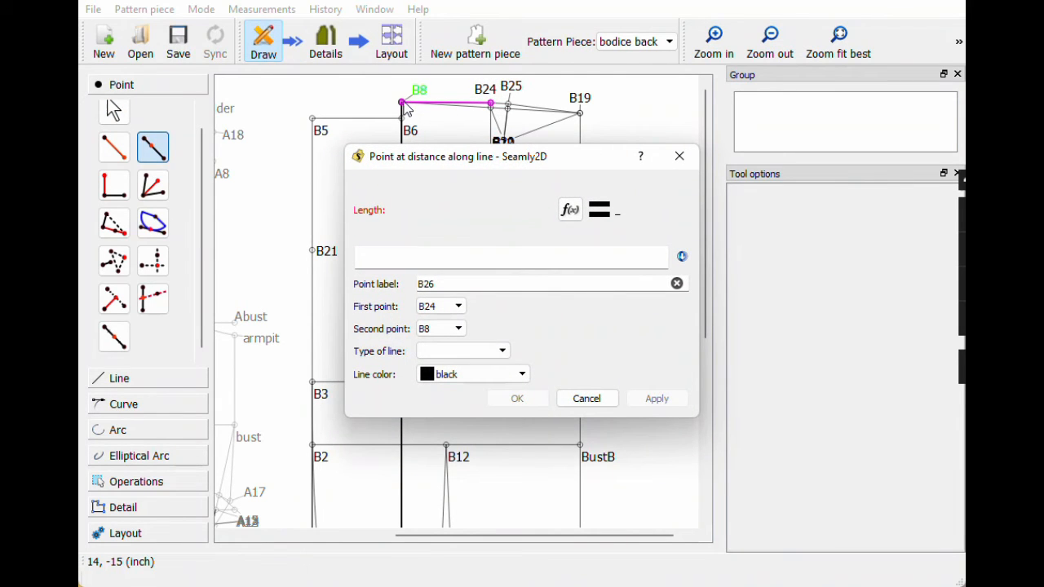
left_click_drag(517, 157, 536, 177)
left_click(590, 231)
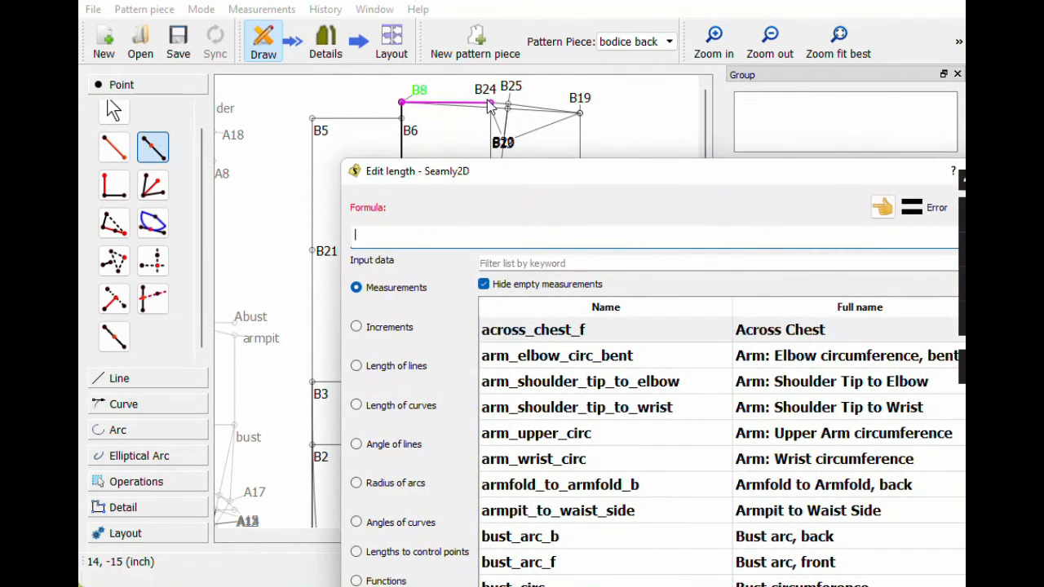
left_click(392, 367)
left_click(491, 259)
type("b24")
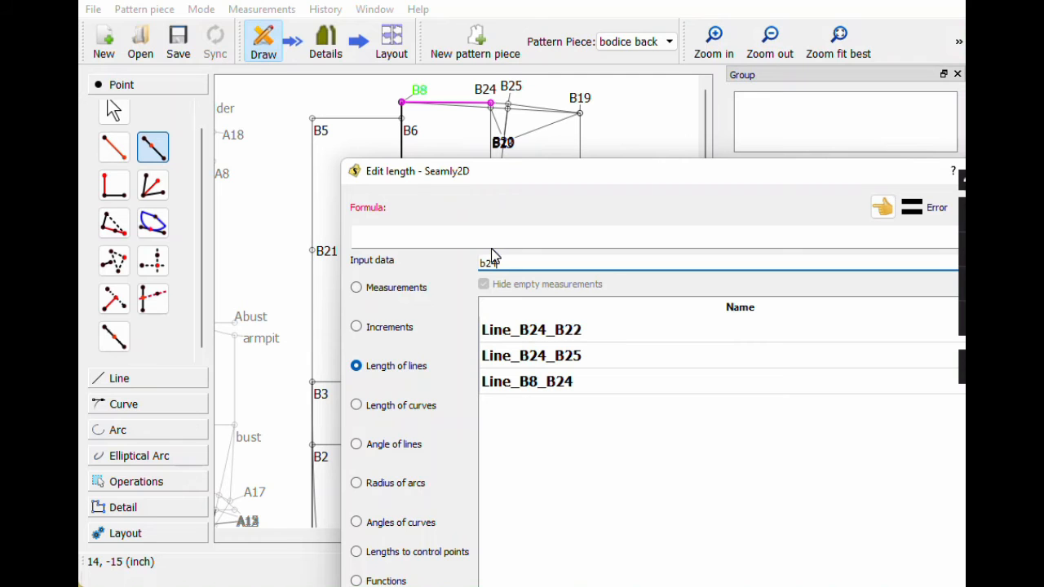
double_click(527, 383)
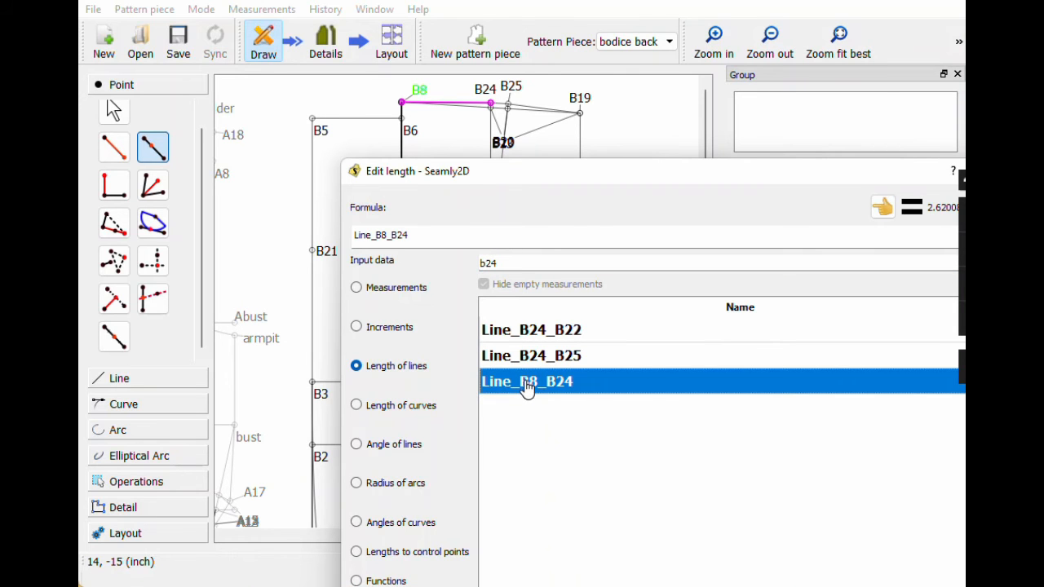
key("Return")
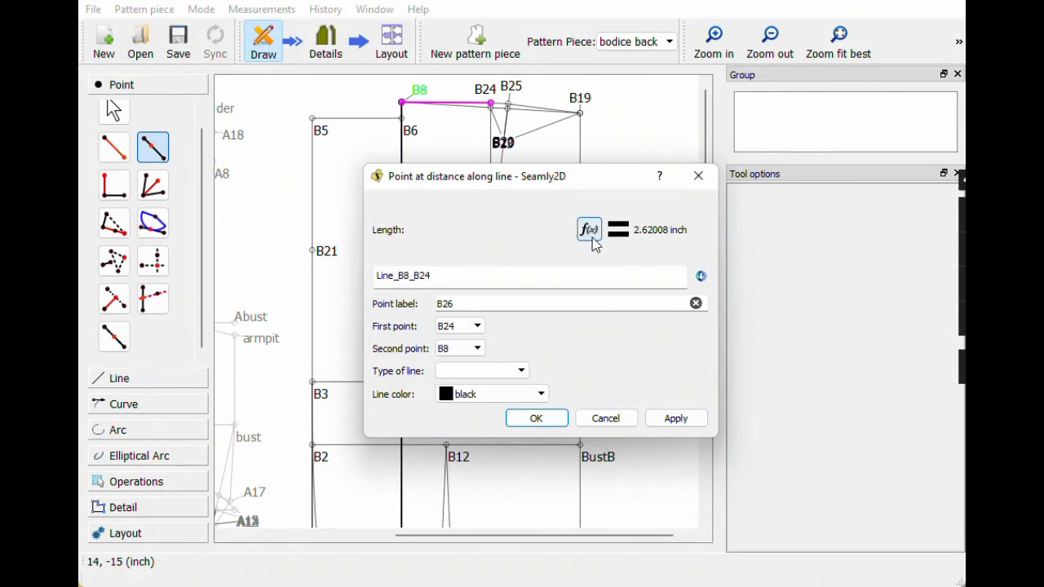
left_click(592, 238)
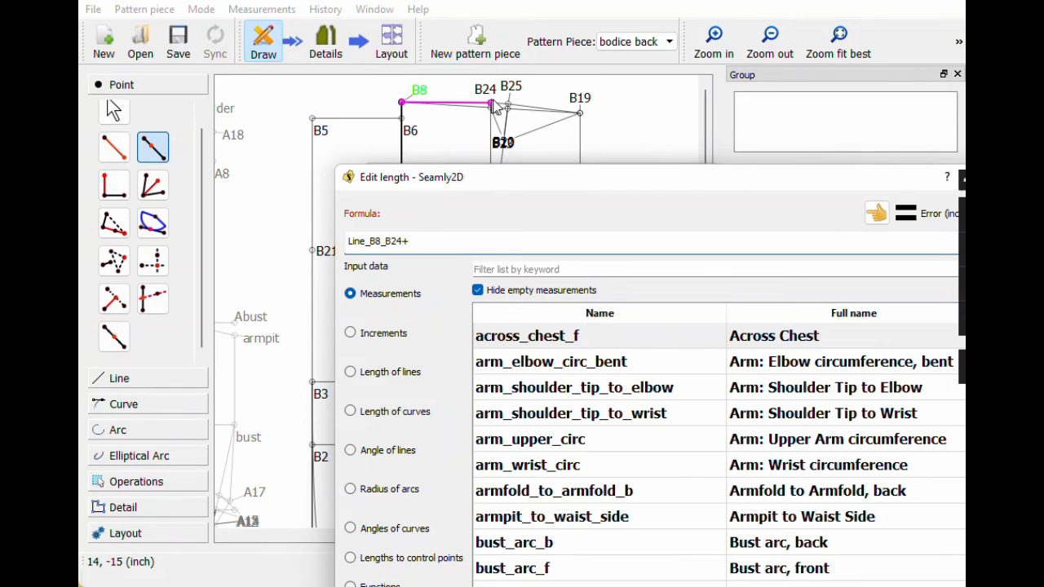
Step: Complete the point along line B24–B8 with length Line_B8_B24+Line_B24_B25 and place its label above the point
left_click(367, 379)
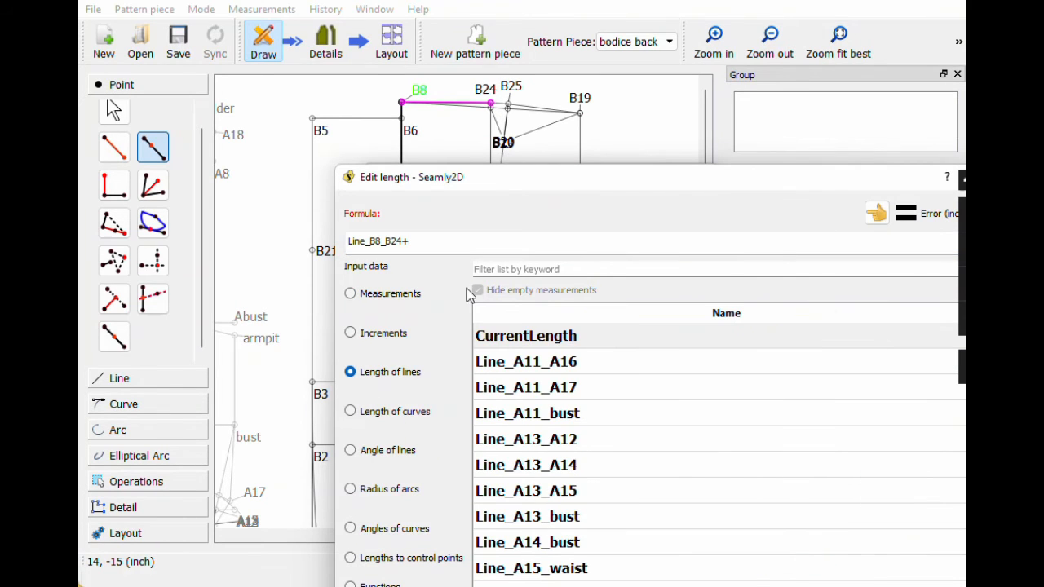
type("b24")
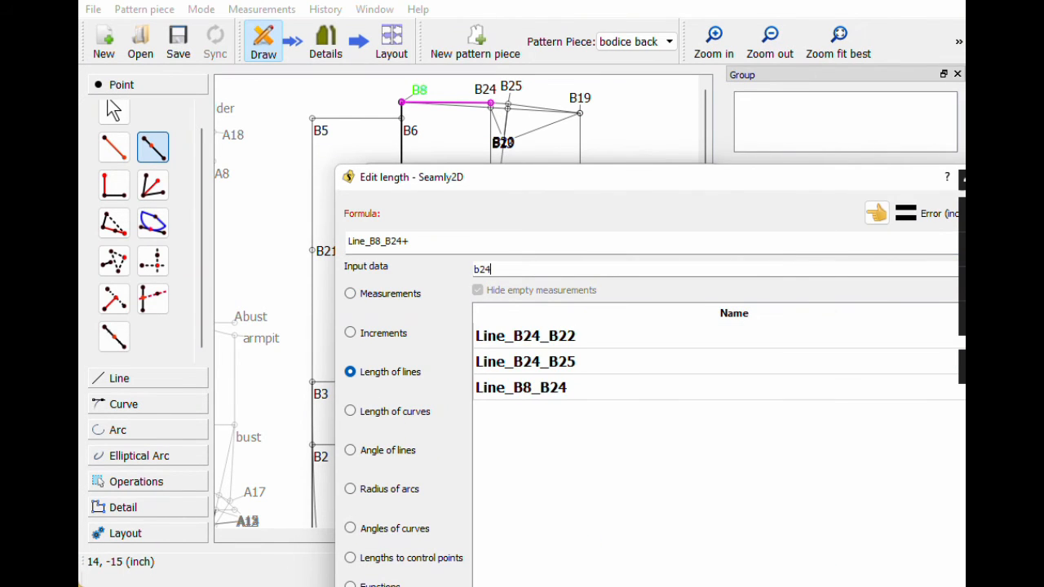
double_click(522, 362)
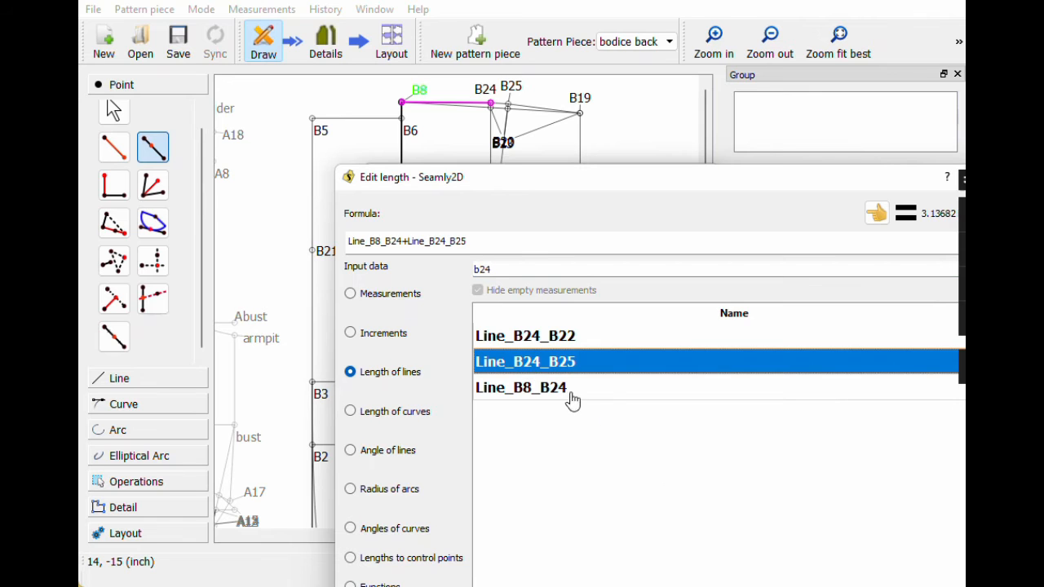
key("Return")
left_click(553, 421)
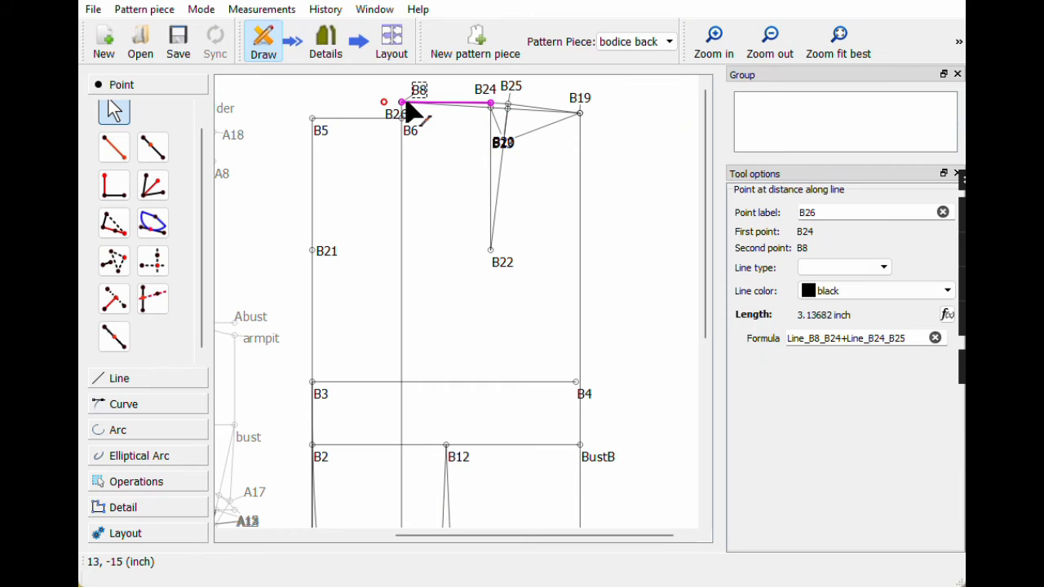
left_click_drag(394, 120, 381, 92)
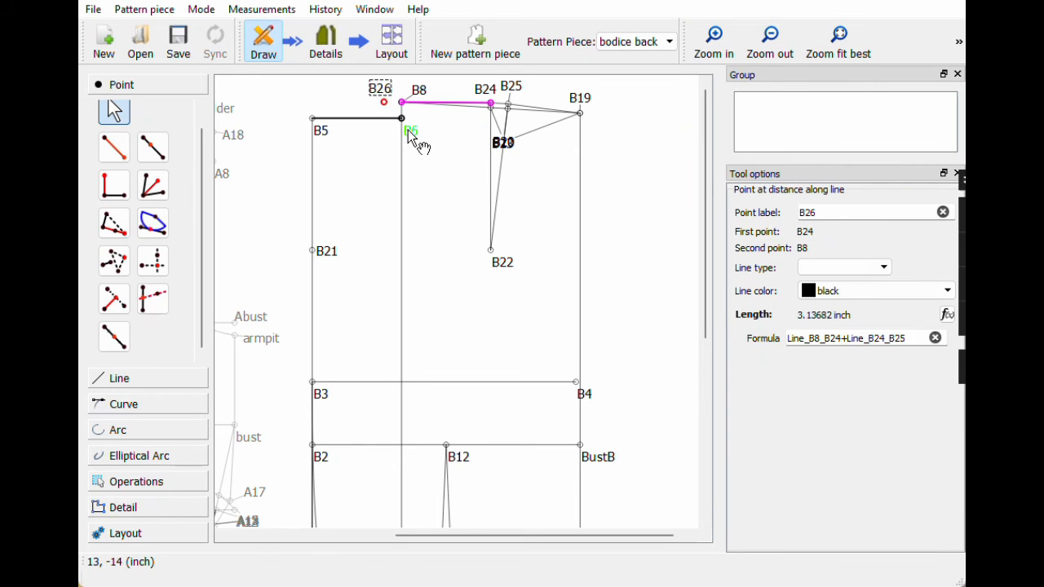
Step: Draw a straight line from point B26 to point B24
left_click(119, 377)
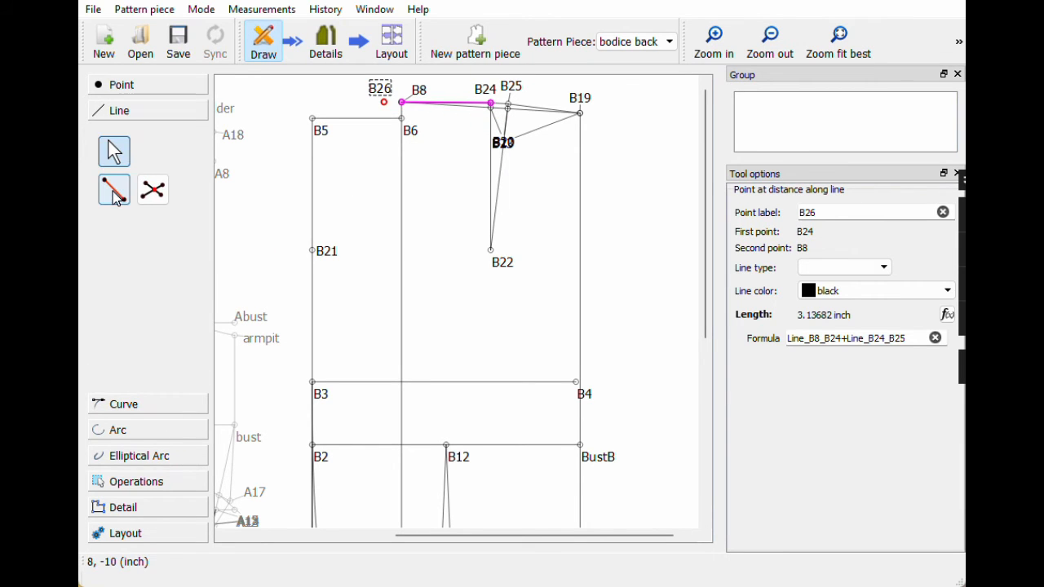
left_click(114, 189)
left_click(384, 101)
left_click(490, 106)
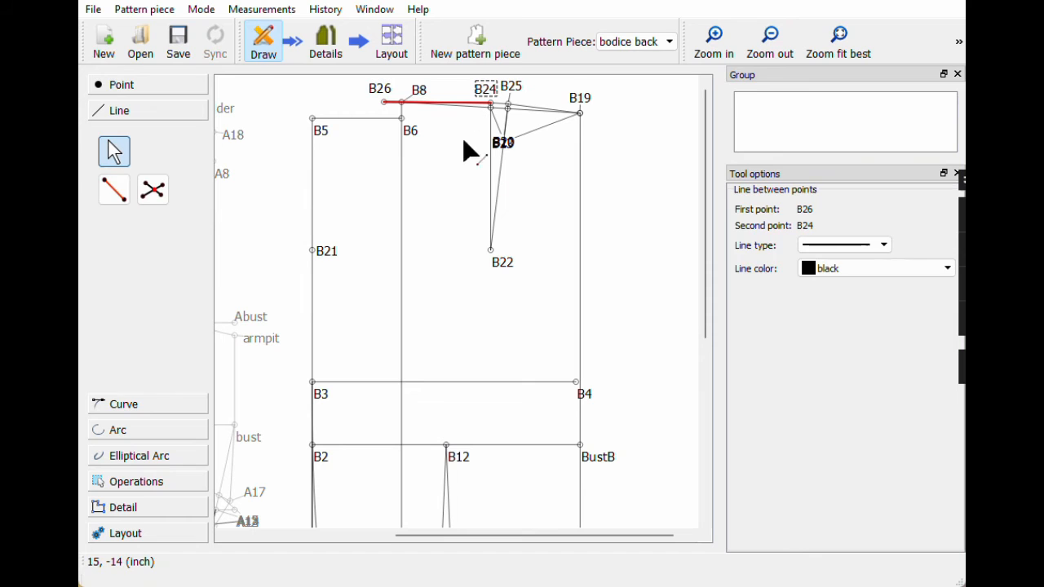
left_click(628, 233)
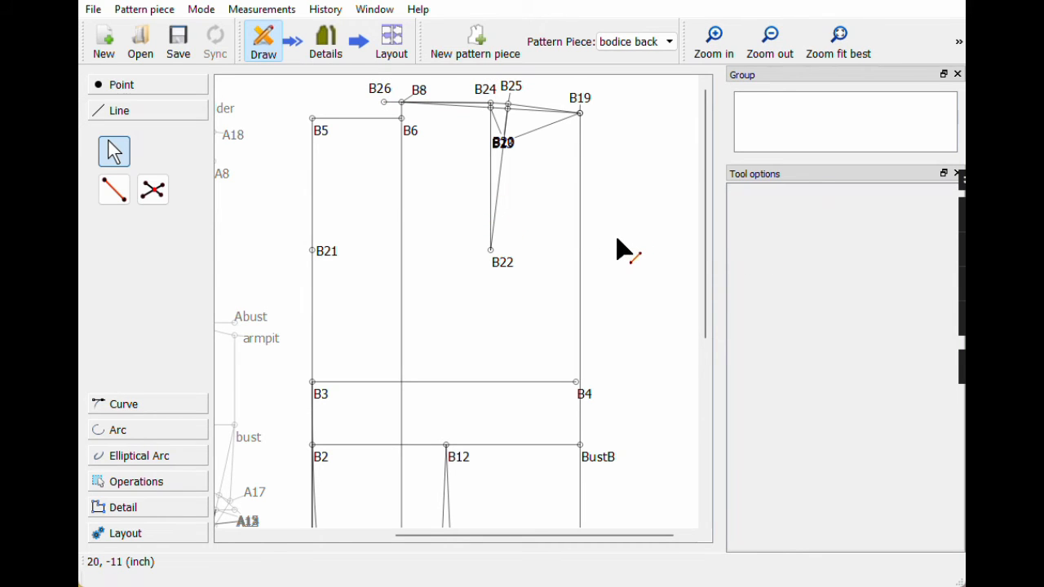
Step: Create a point that takes its X value from B26 and its Y value from B5
left_click(124, 86)
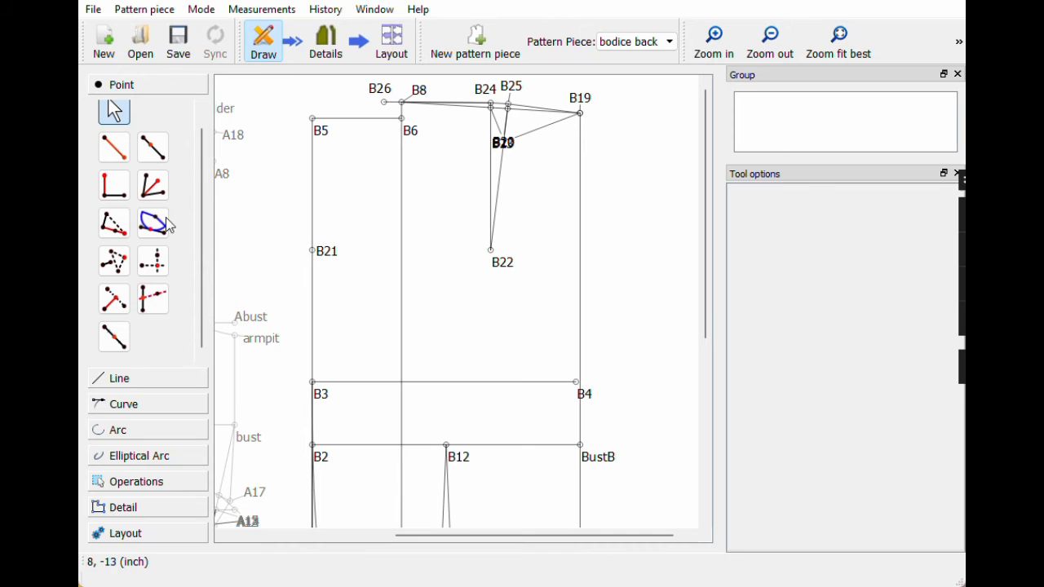
left_click(158, 269)
left_click(383, 100)
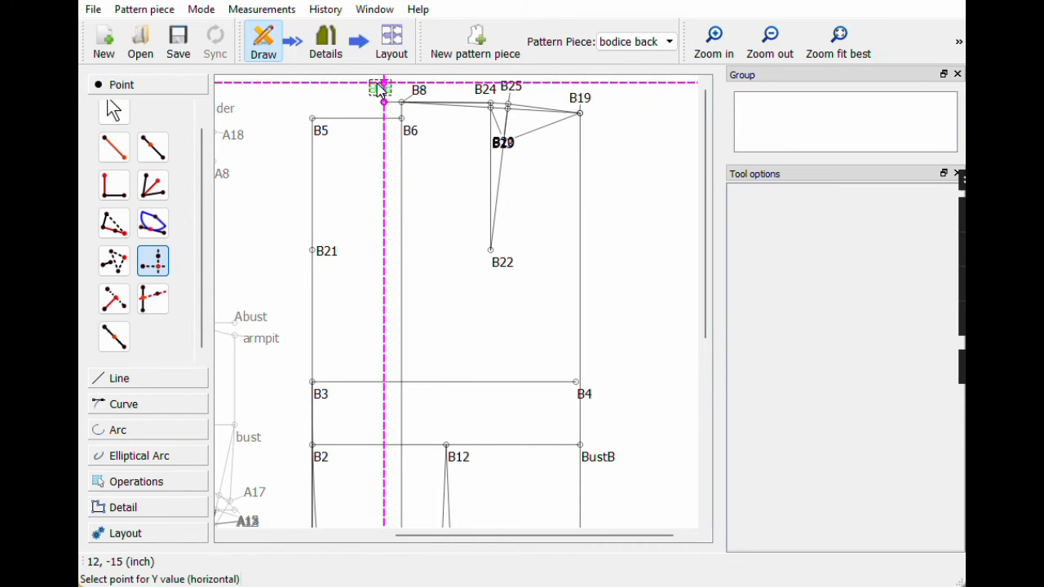
left_click(319, 132)
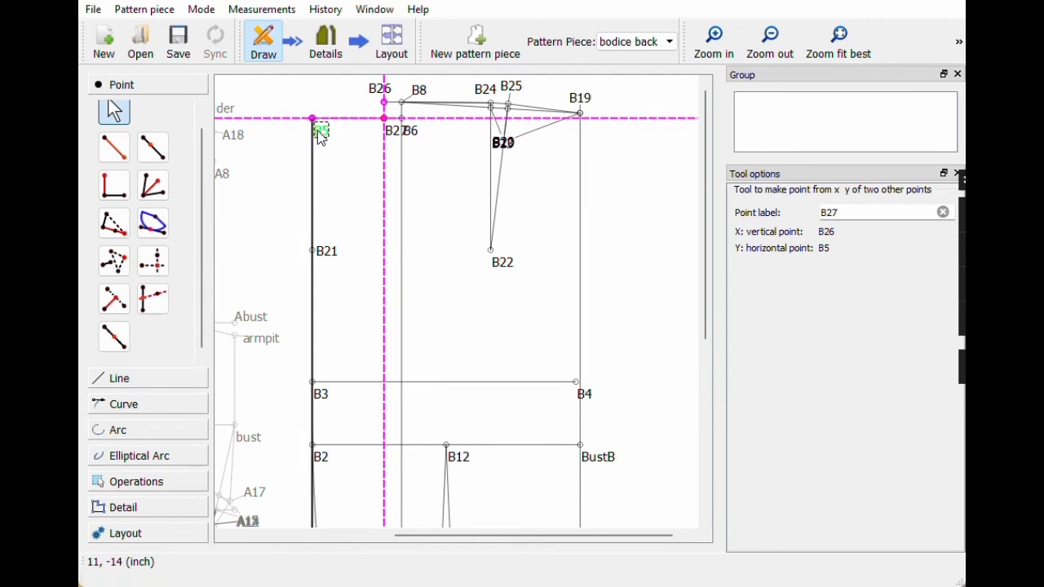
Step: Draw the neckline curve from B5 to B26, using B27 for both control points, and save the pattern
left_click(126, 403)
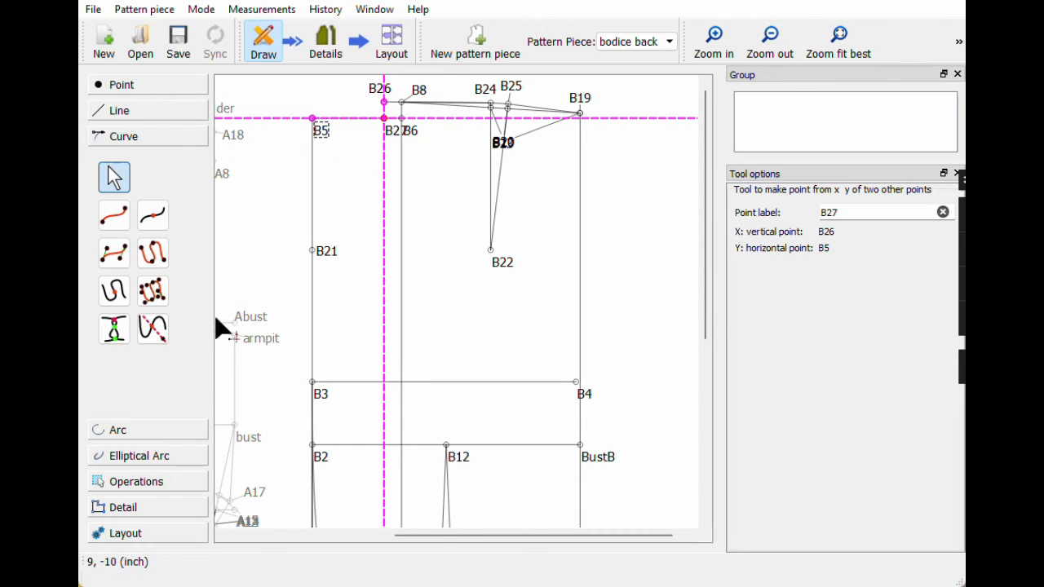
left_click(127, 257)
left_click(323, 135)
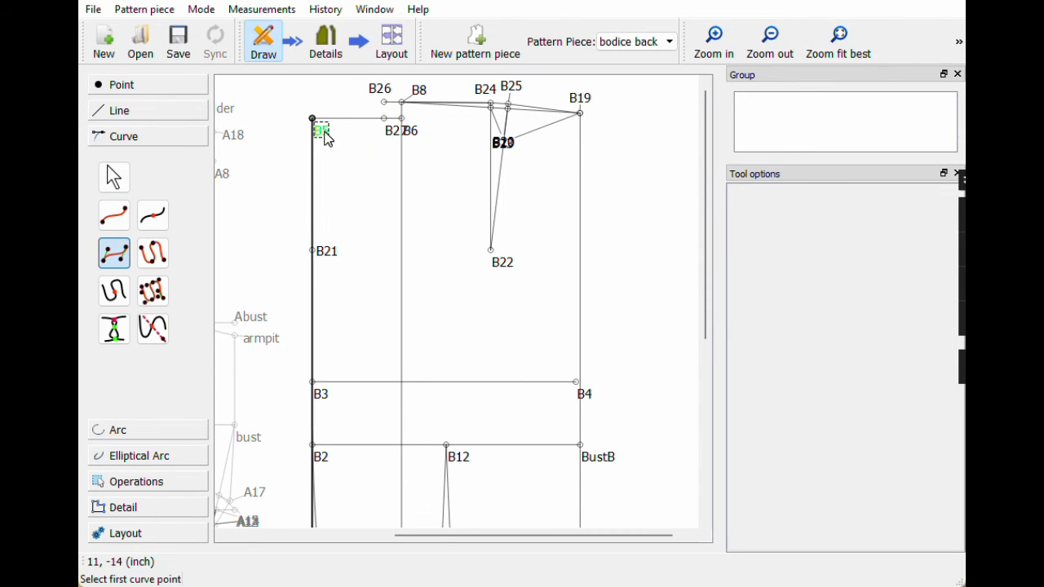
left_click(392, 128)
left_click(391, 124)
left_click(386, 100)
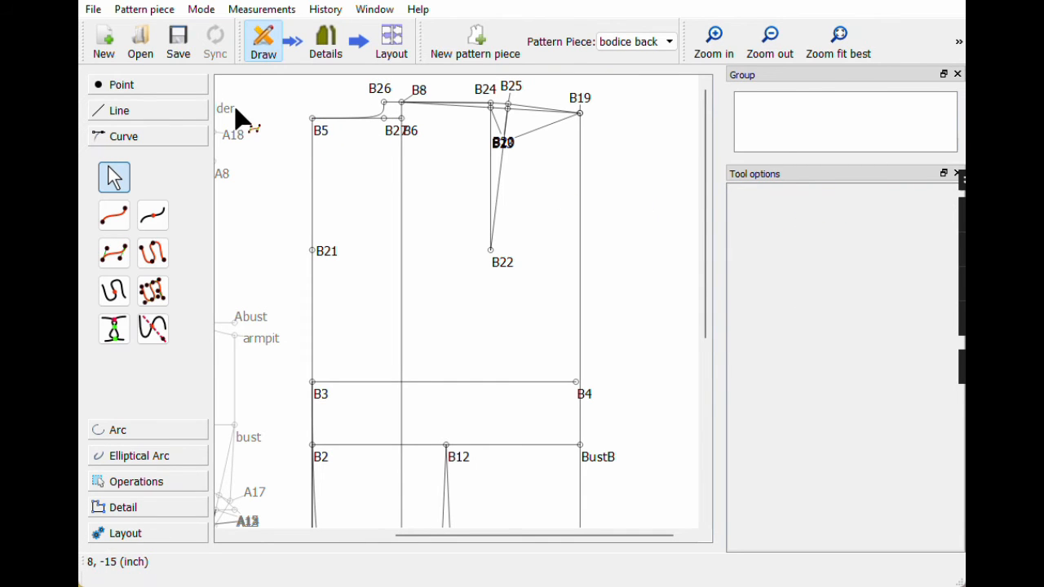
left_click(181, 53)
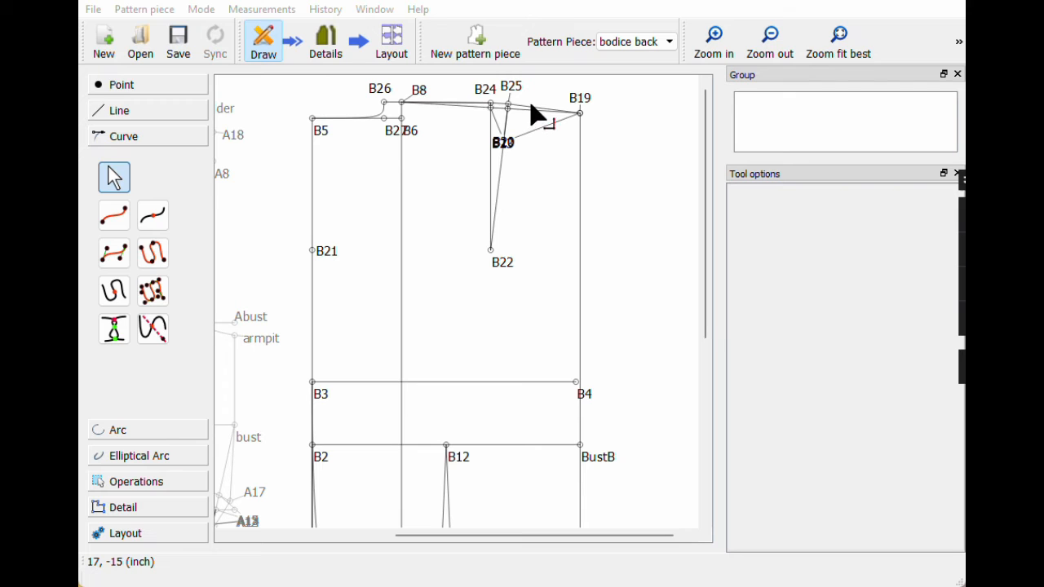
Step: Add a point perpendicular to line B19–B25 at B19 with length Line_B22_B25, and shift its label clear of the vertical line
left_click(142, 85)
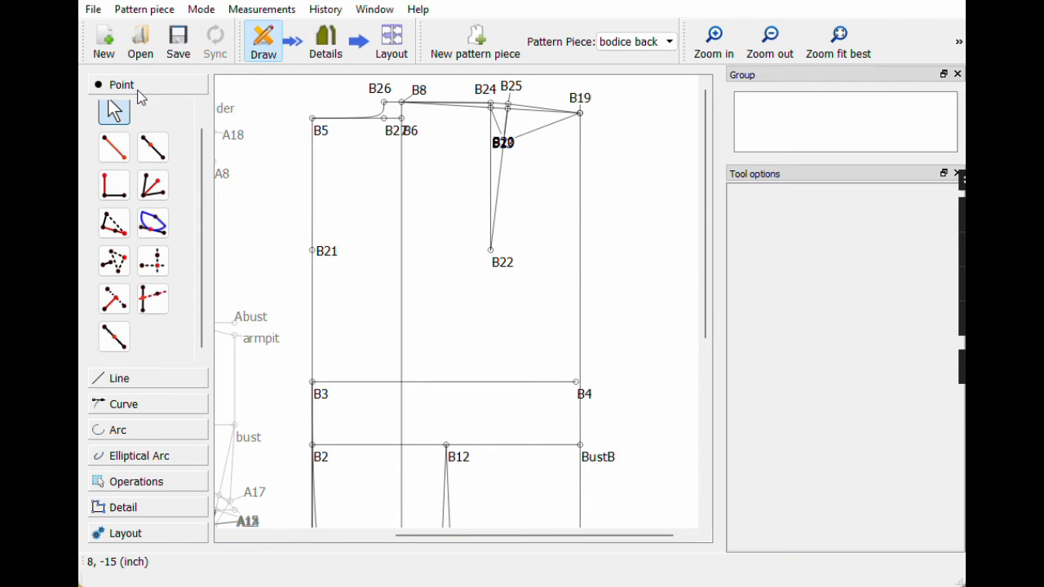
left_click(106, 189)
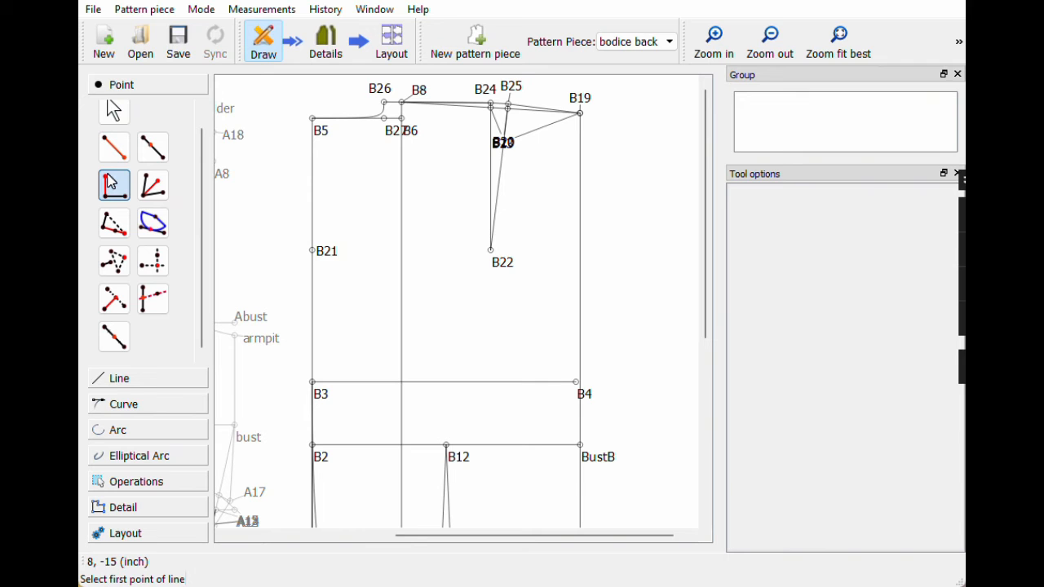
left_click(581, 109)
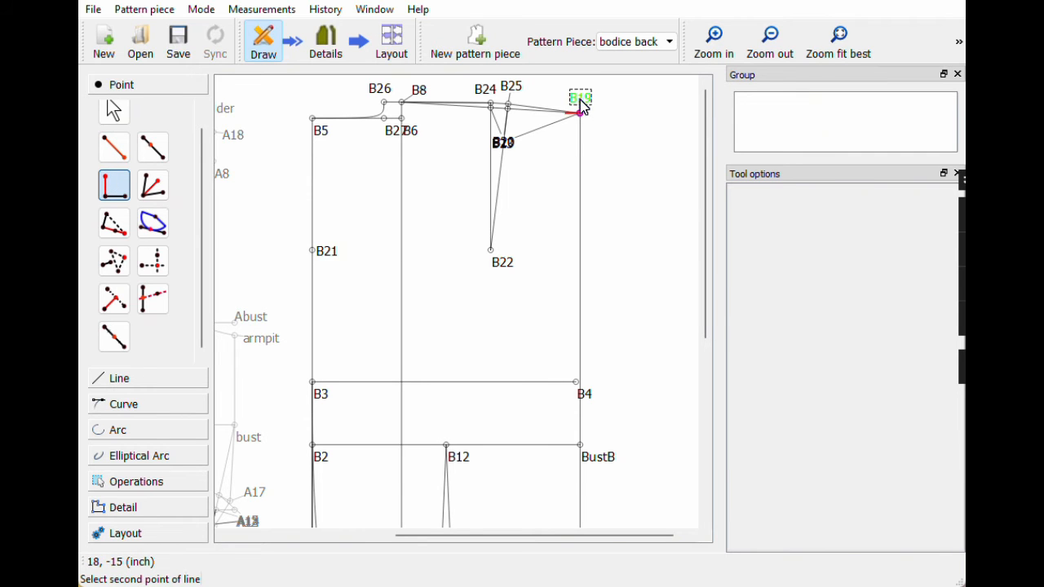
left_click(512, 89)
mouse_move(544, 98)
left_mouse_down()
mouse_move(774, 100)
mouse_move(805, 86)
left_mouse_up()
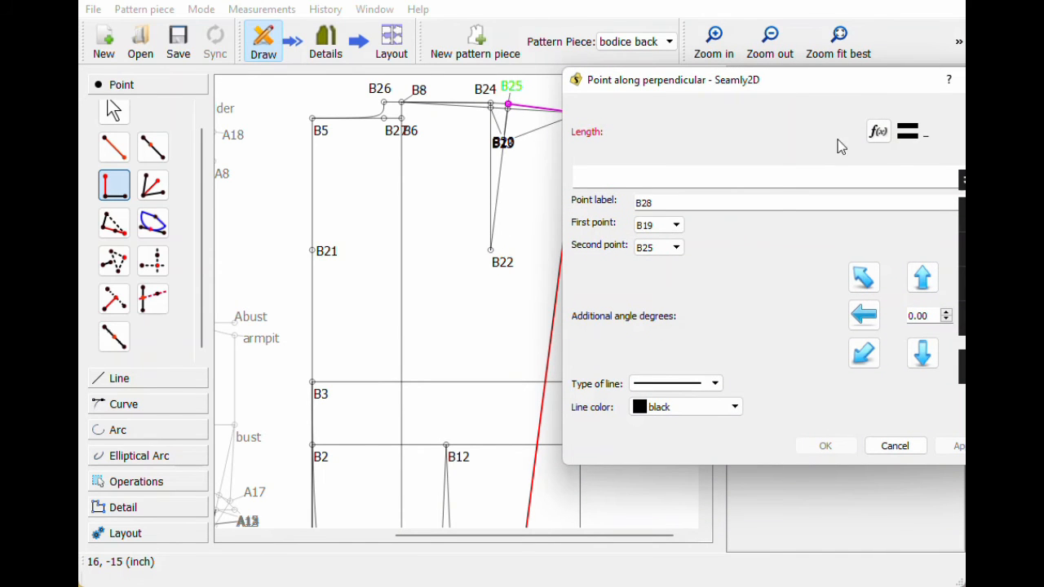
left_click(878, 131)
left_click_drag(630, 84, 617, 68)
left_click(635, 256)
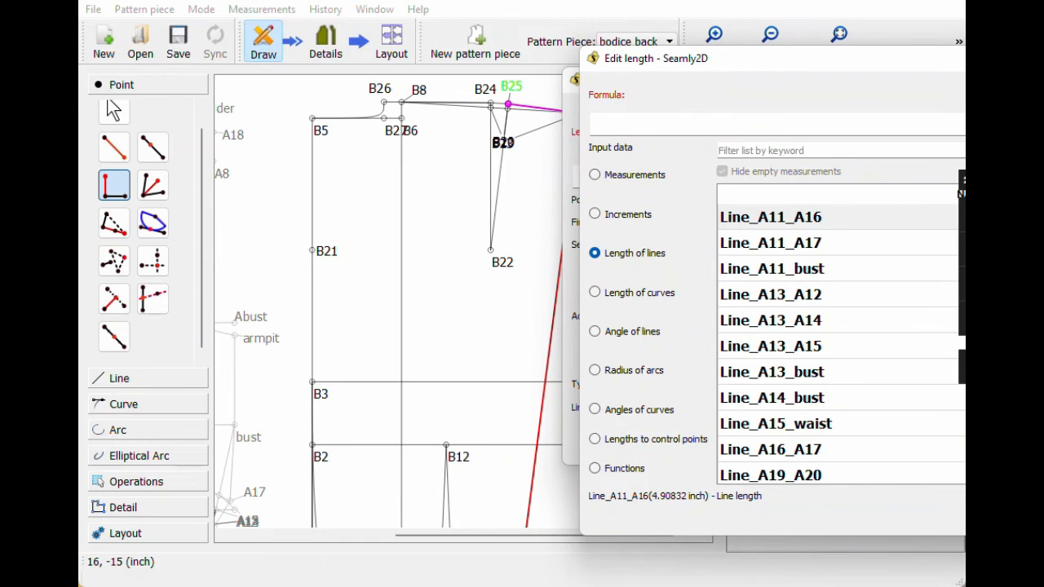
left_click(737, 141)
type("b25")
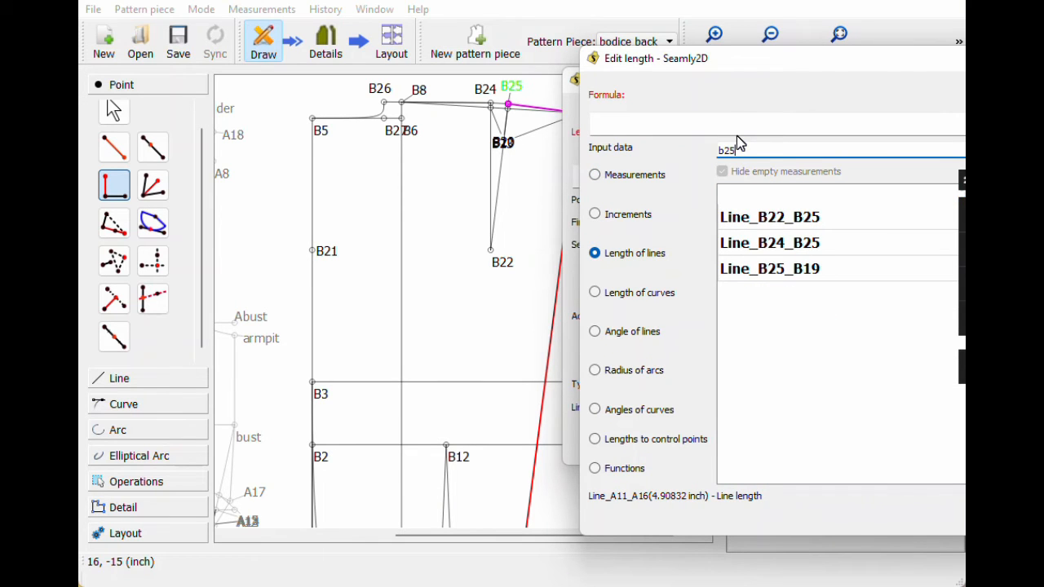
double_click(765, 218)
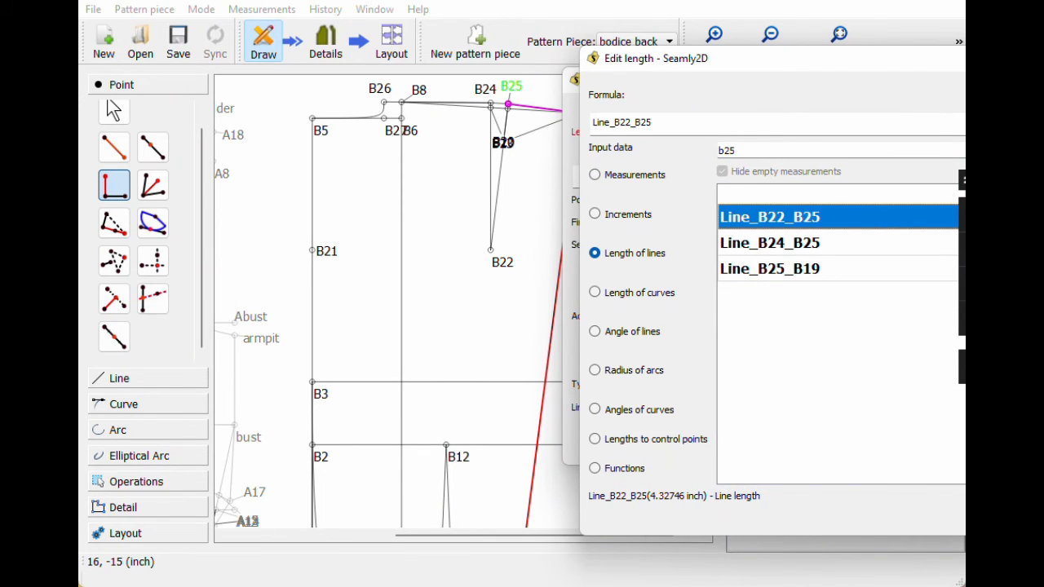
key("Return")
left_click(820, 442)
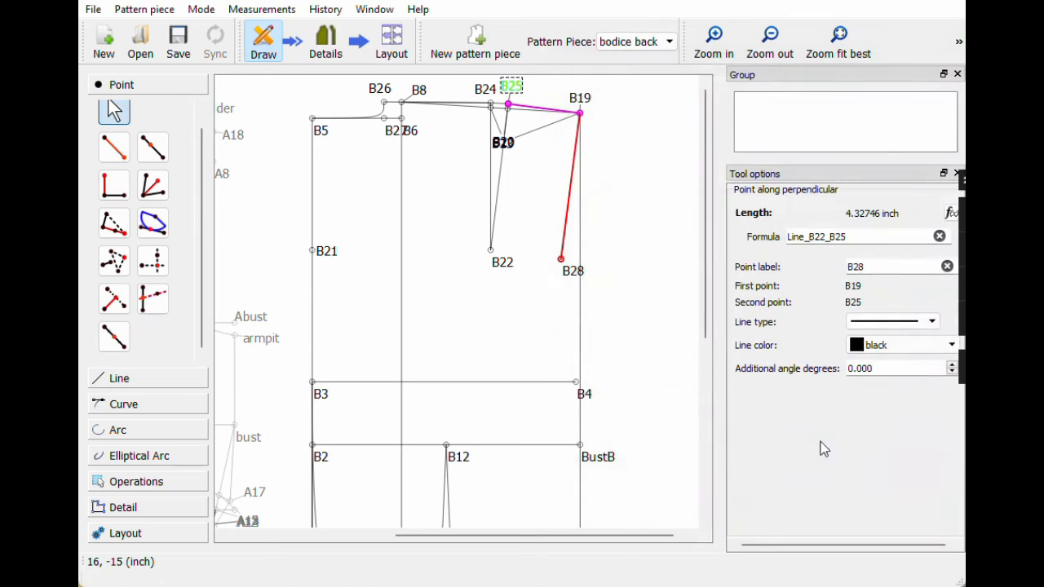
left_click_drag(579, 290, 560, 293)
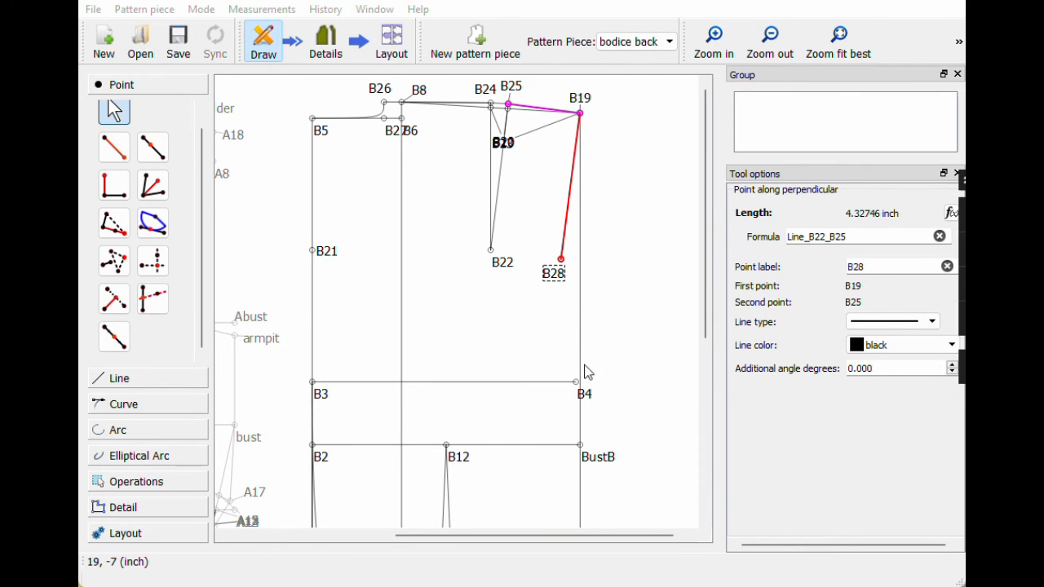
Step: Examine the length formulas of points B4 and B16 and the length of the line ending at BustB
scroll(619, 344, "down", 3)
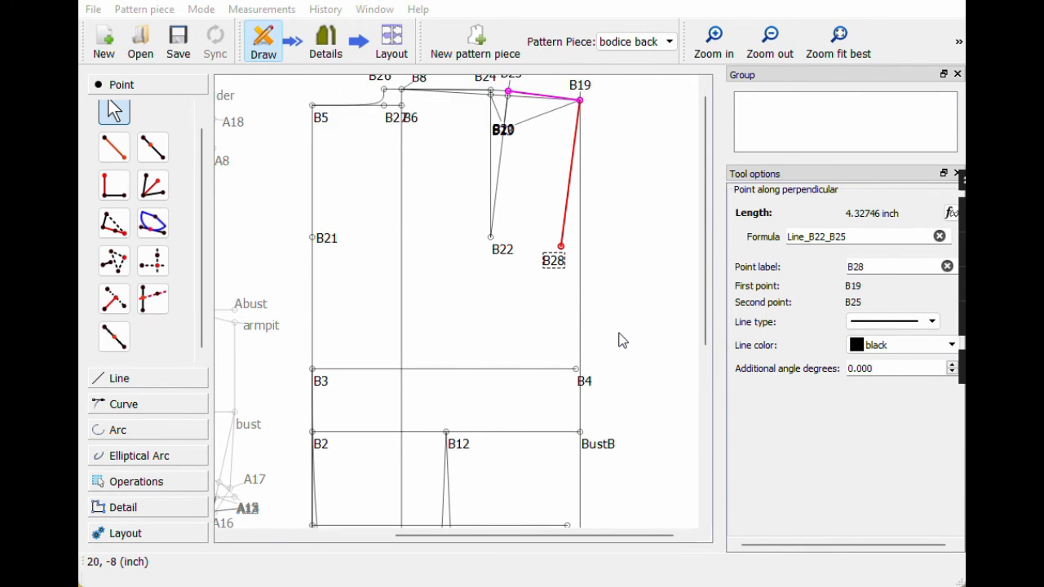
scroll(620, 343, "down", 1, "ctrl")
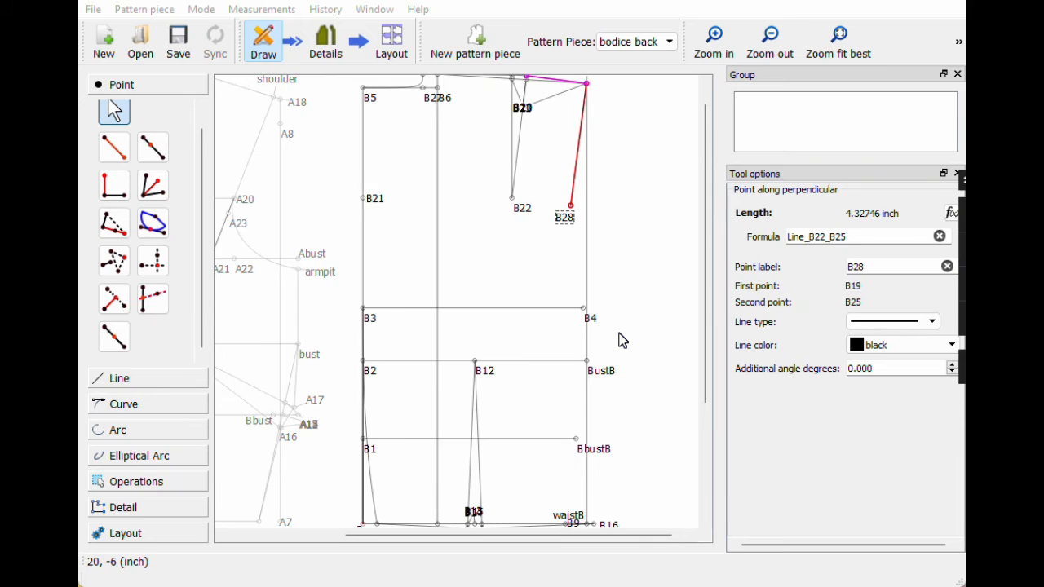
scroll(618, 340, "down", 1, "ctrl")
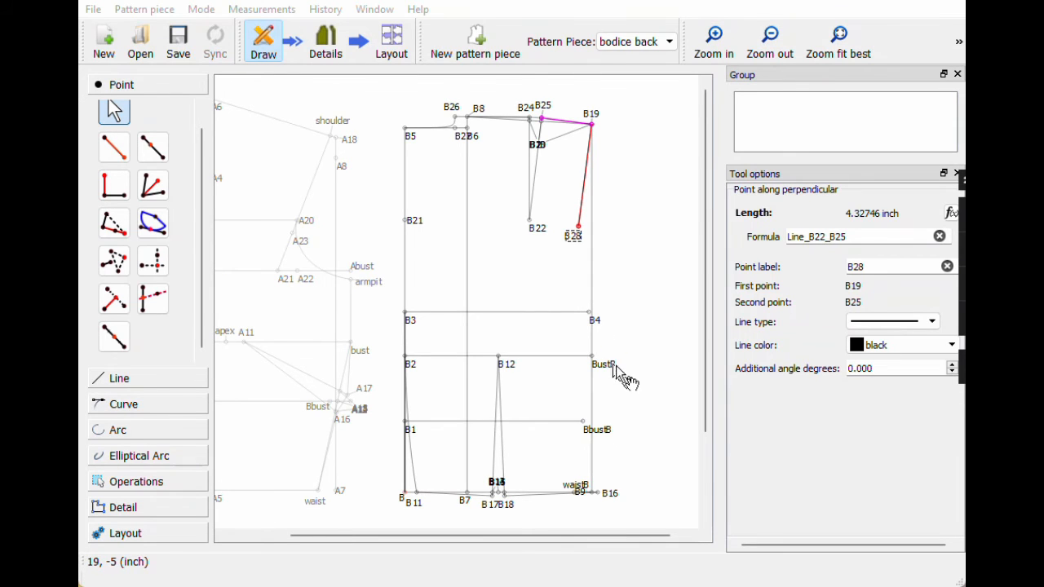
left_click(608, 361)
left_click(596, 318)
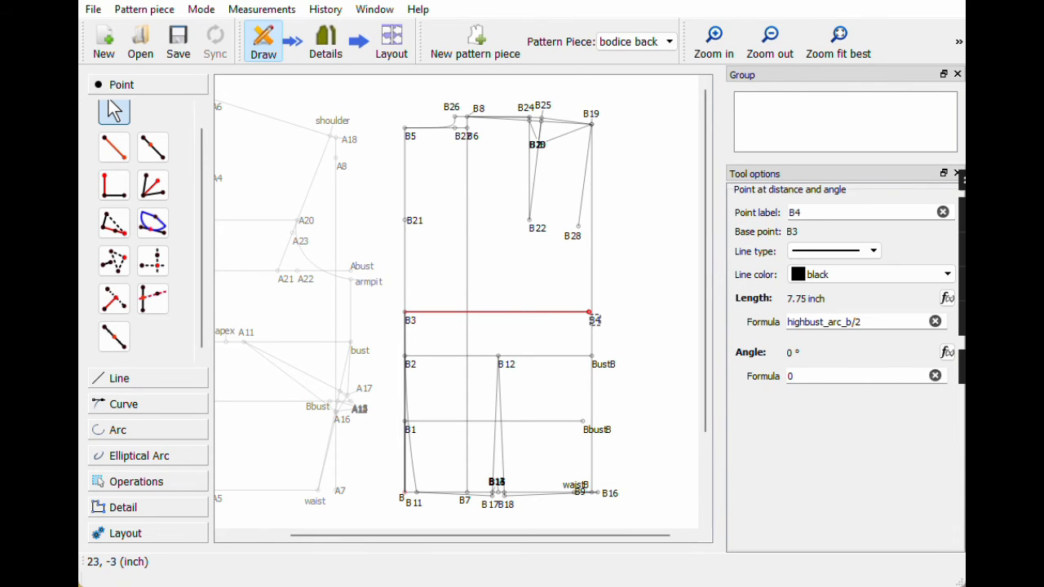
left_click(671, 346)
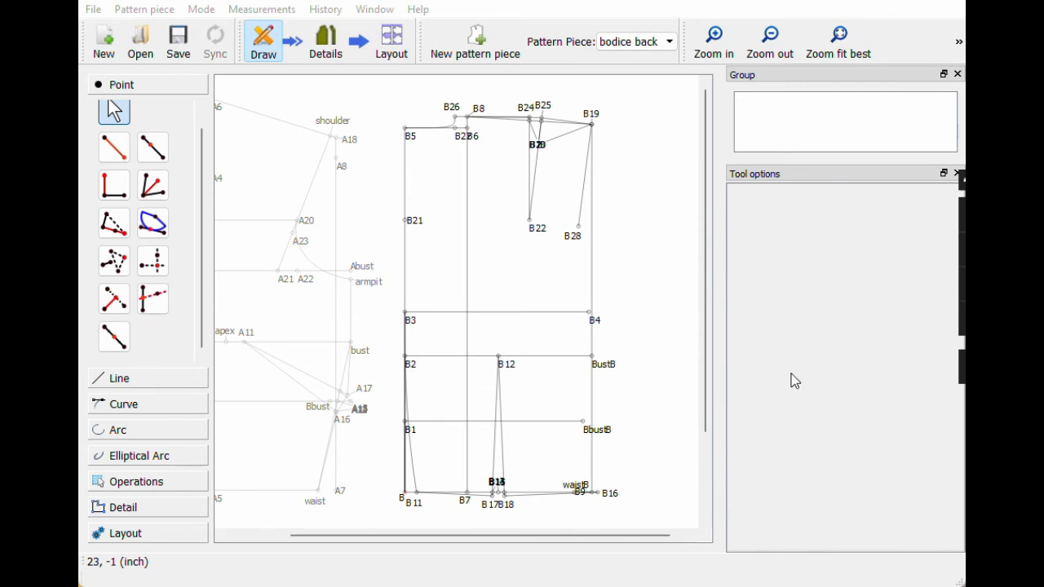
left_click(613, 494)
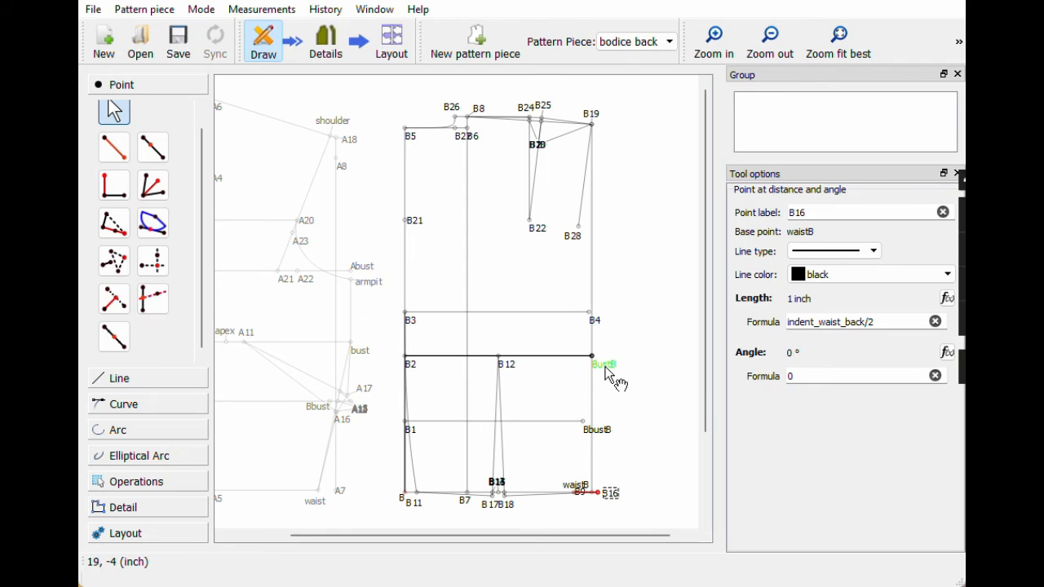
mouse_move(605, 373)
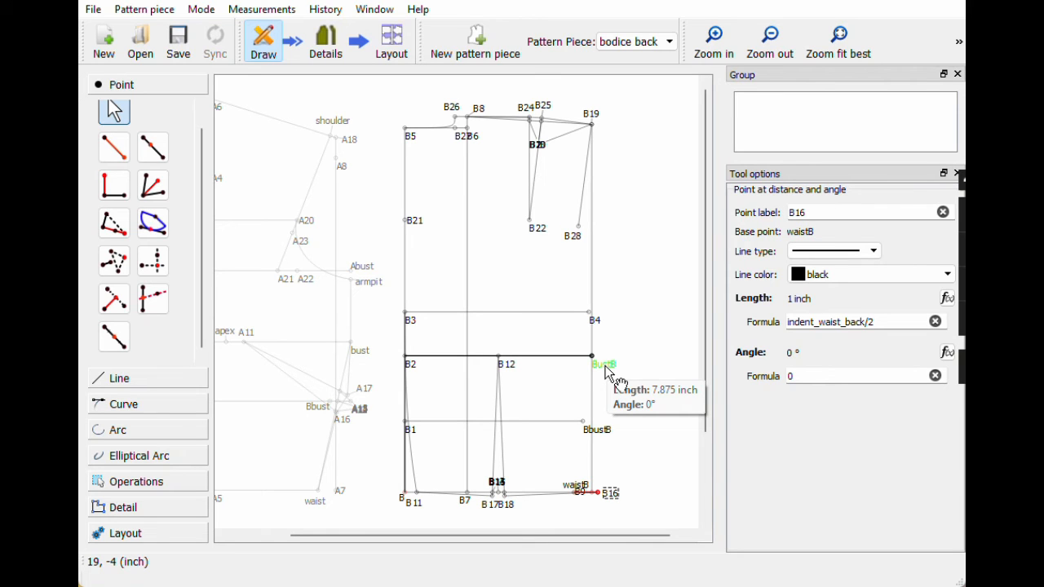
left_click(595, 320)
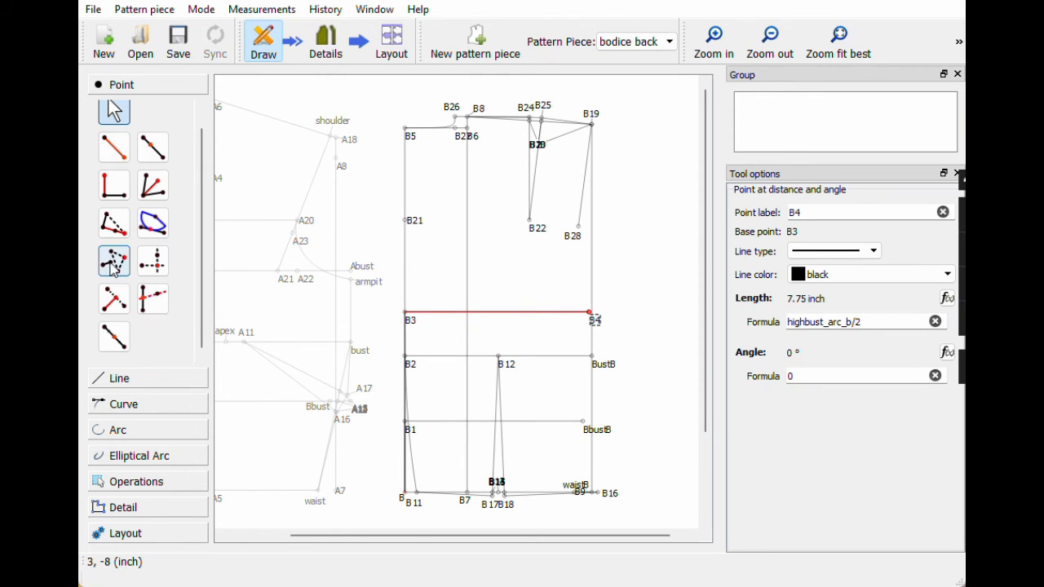
Step: Draw the side seam as a straight line from B16 to B4
left_click(119, 378)
left_click(114, 190)
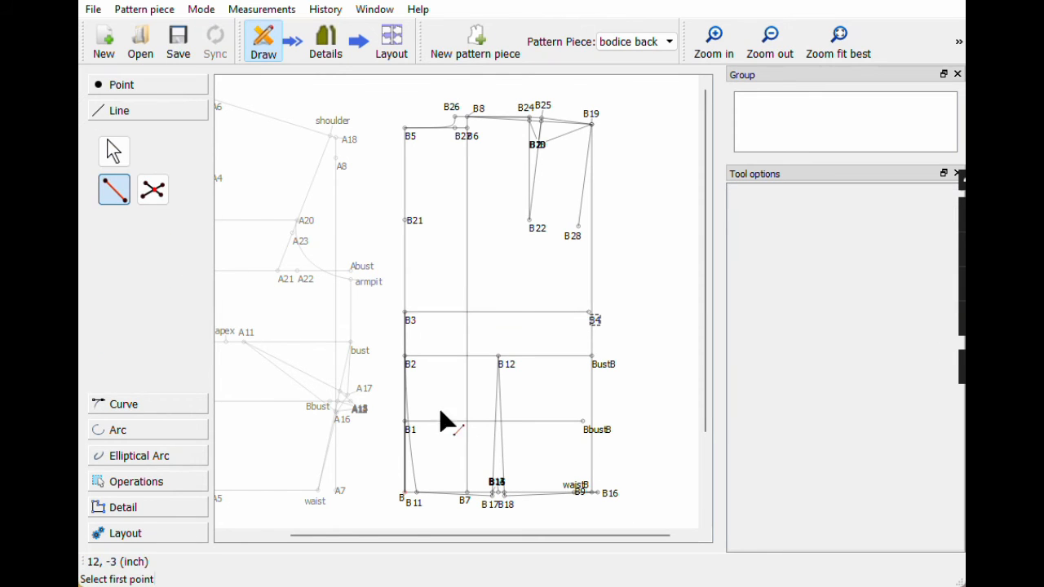
left_click(607, 494)
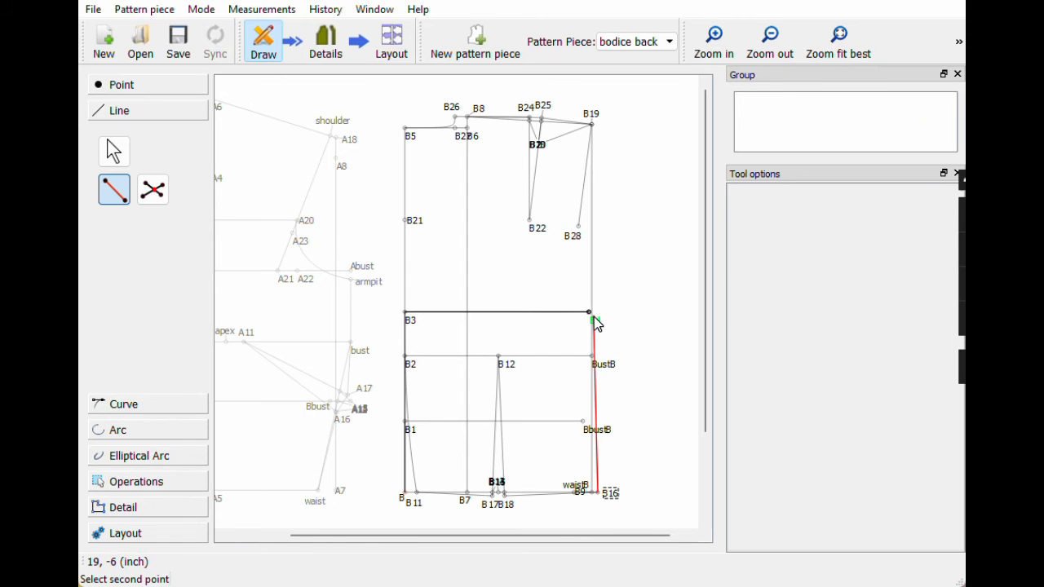
left_click(594, 320)
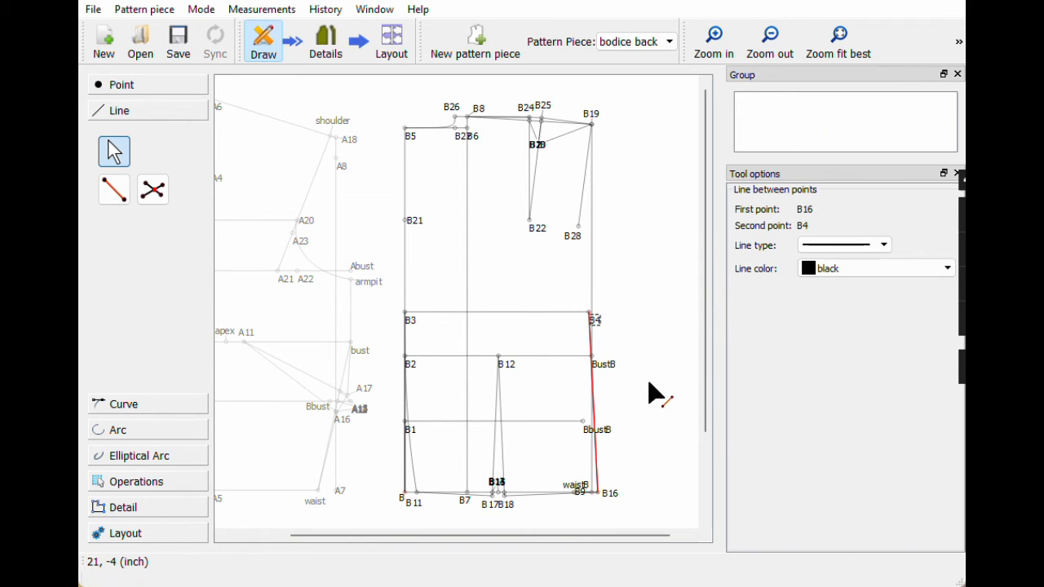
Step: Start a point at distance and angle from B4, with its angle set to 90°
left_click(133, 86)
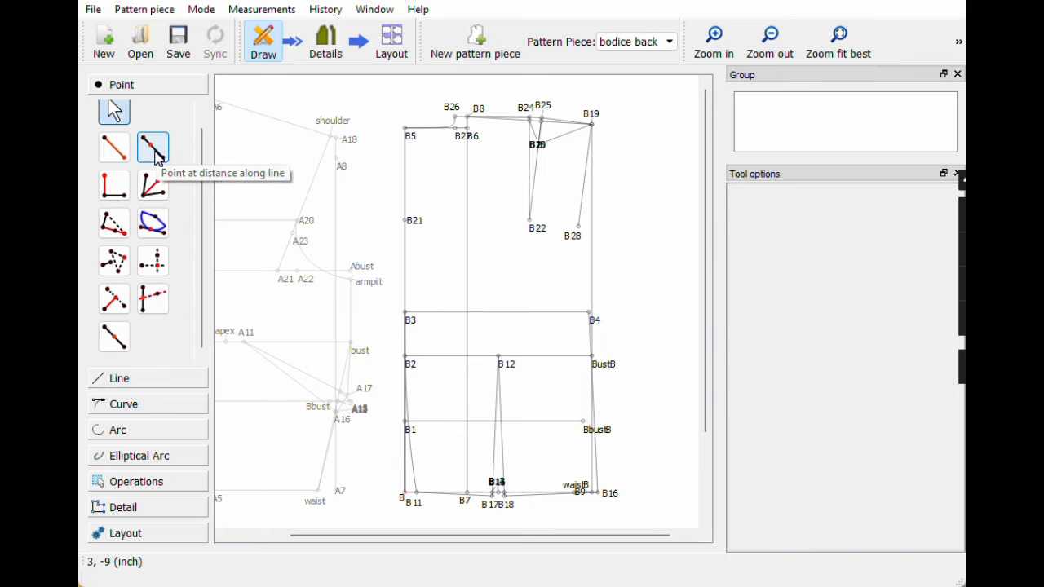
left_click(114, 147)
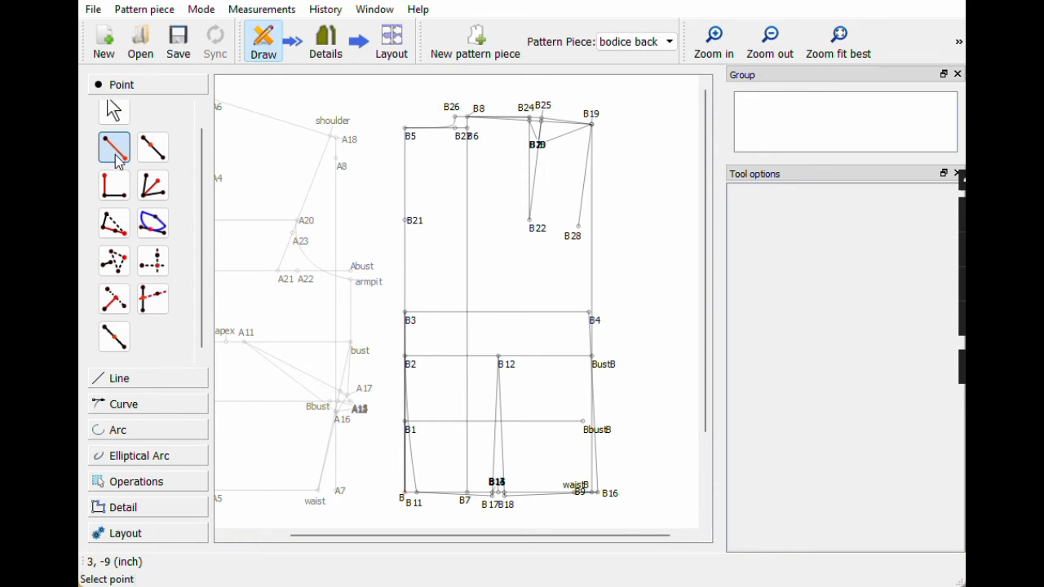
left_click(595, 320)
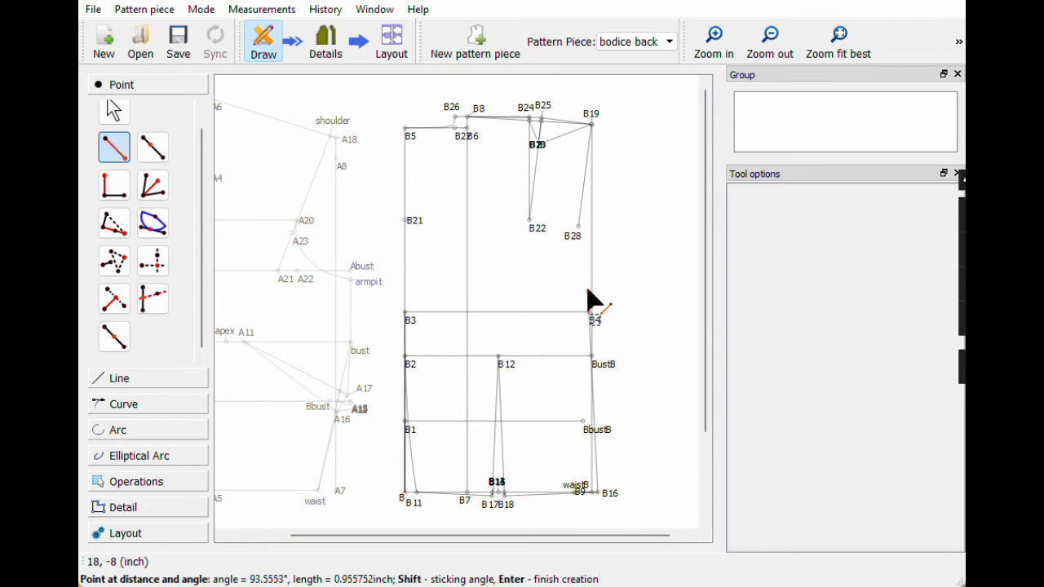
left_click(587, 299)
left_click_drag(465, 146, 300, 151)
left_click_drag(262, 207, 216, 207)
left_click_drag(252, 267, 204, 269)
type("90")
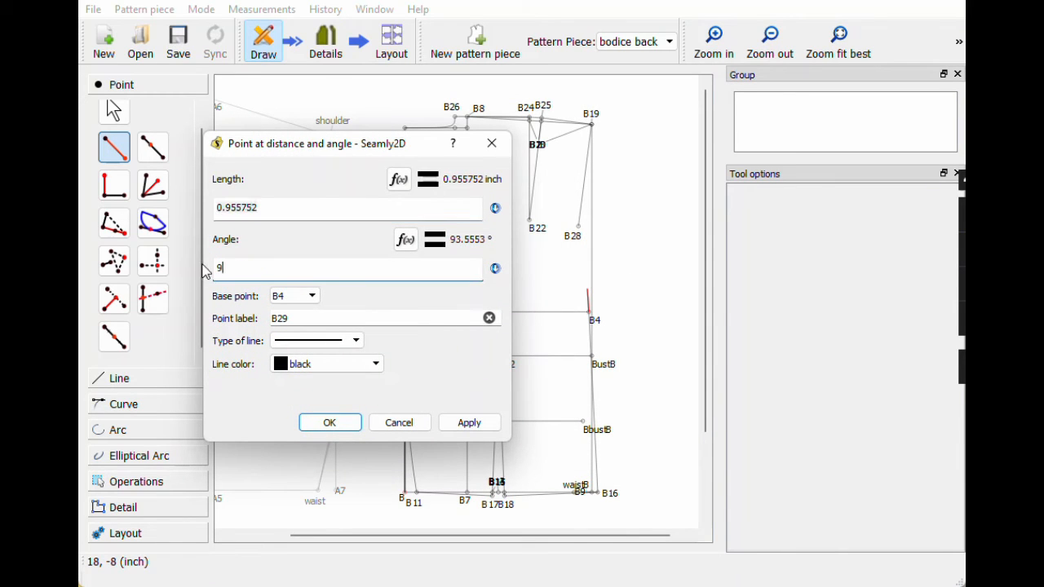
Step: Set the new point's length to armpit_to_waist_side-Line_B16_B4, create it above B4, and shift its label clear of the vertical line
left_click(399, 178)
left_click_drag(359, 106, 827, 86)
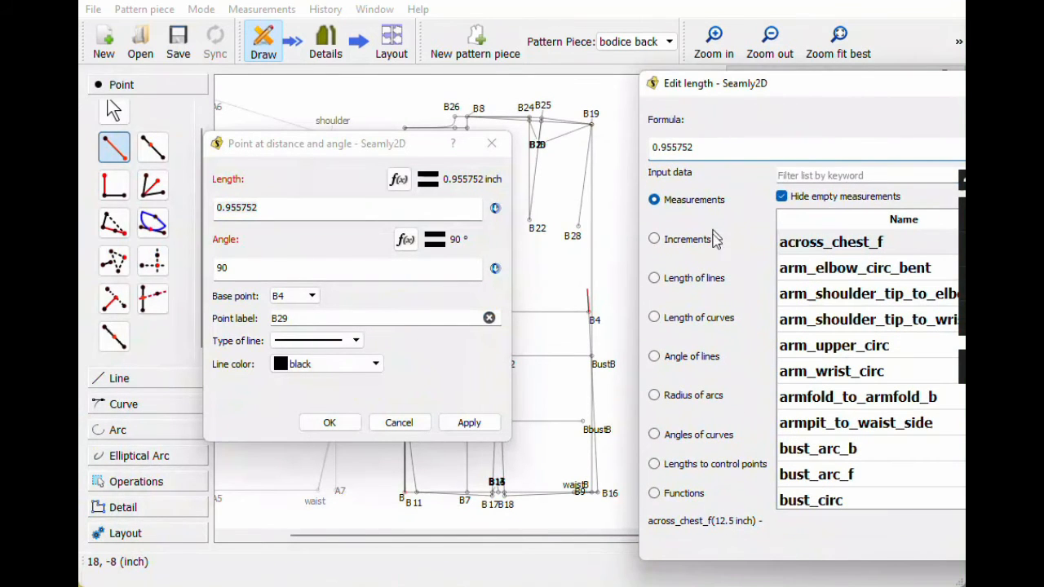
key("ctrl+a")
key("BackSpace")
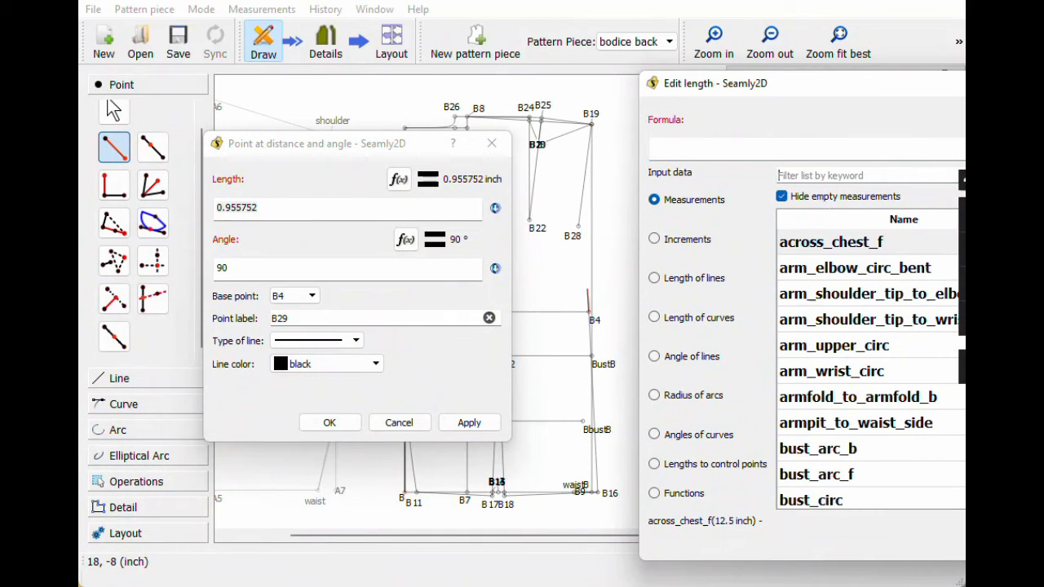
type("side")
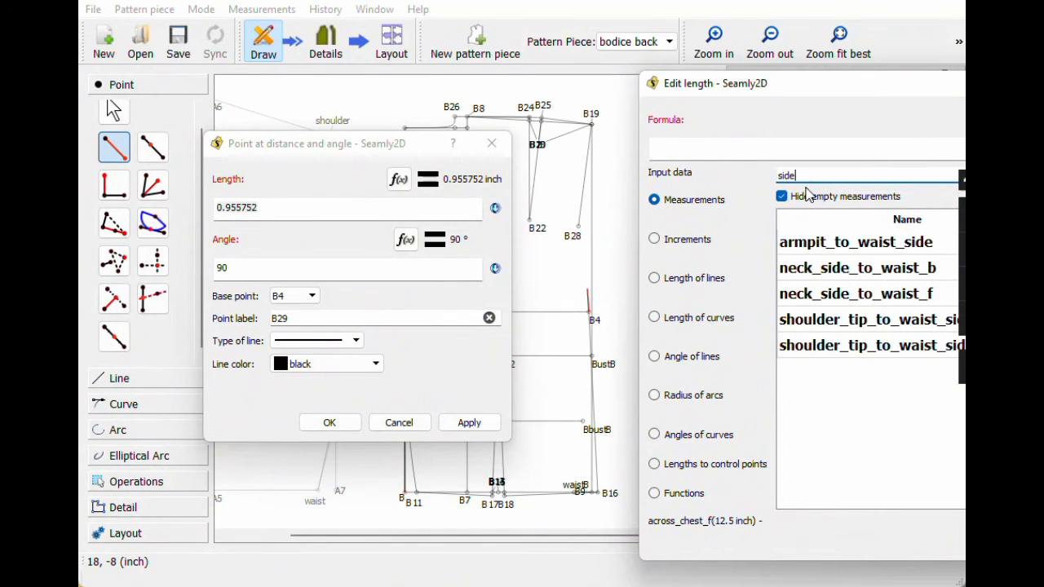
left_click(825, 245)
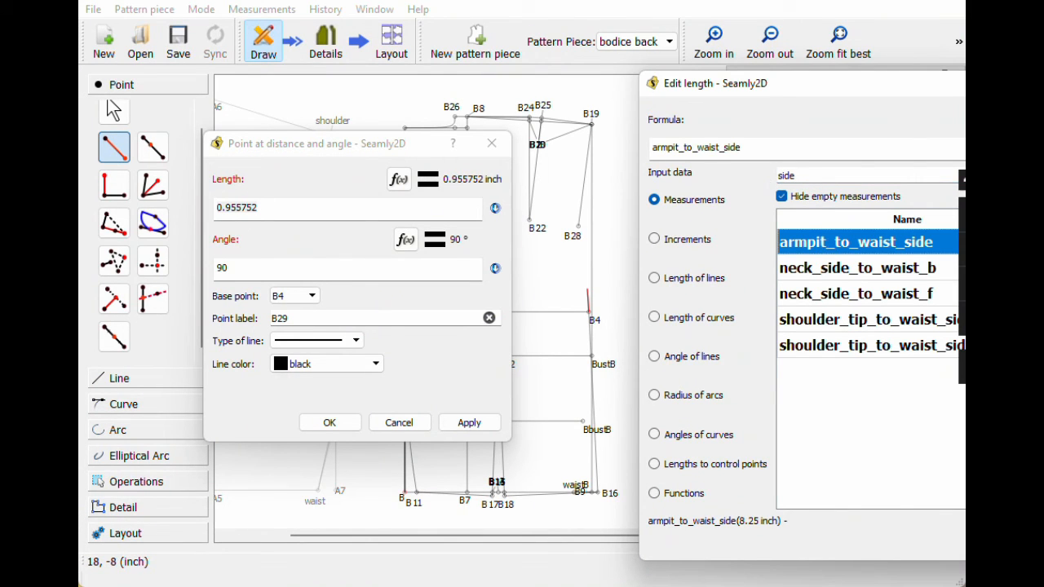
left_click(754, 148)
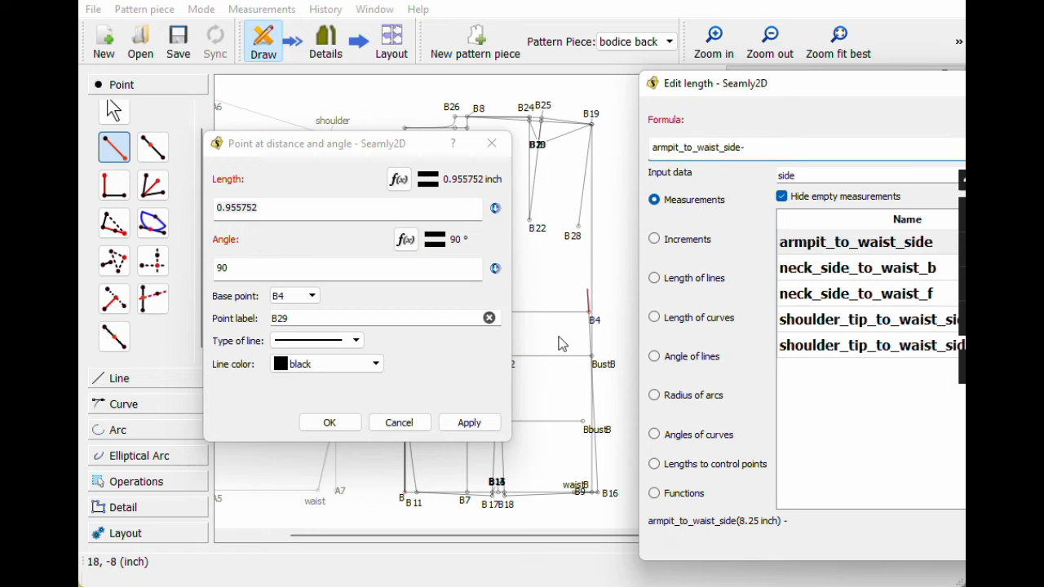
left_click(722, 281)
type("b4")
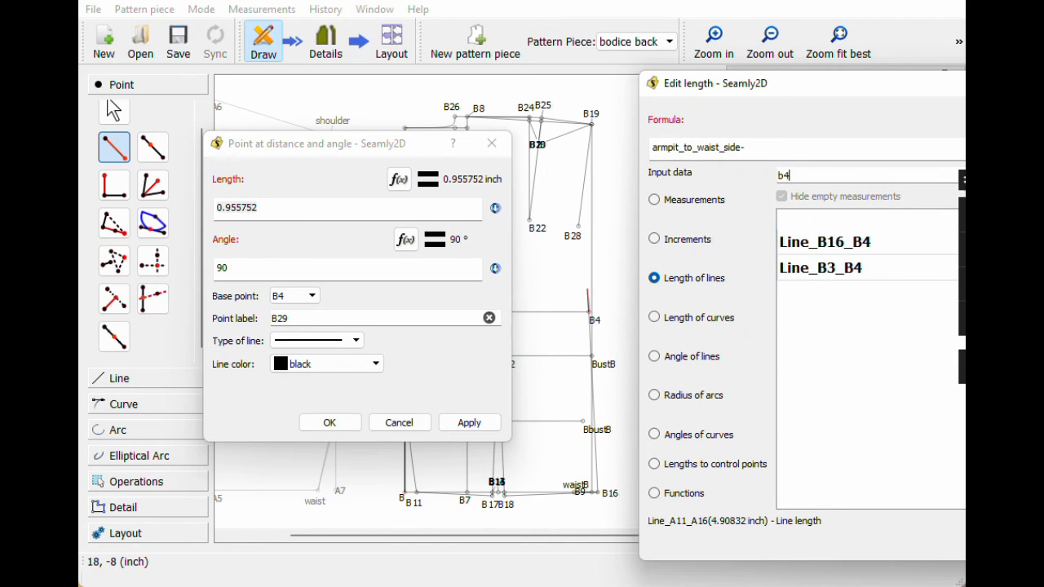
double_click(822, 243)
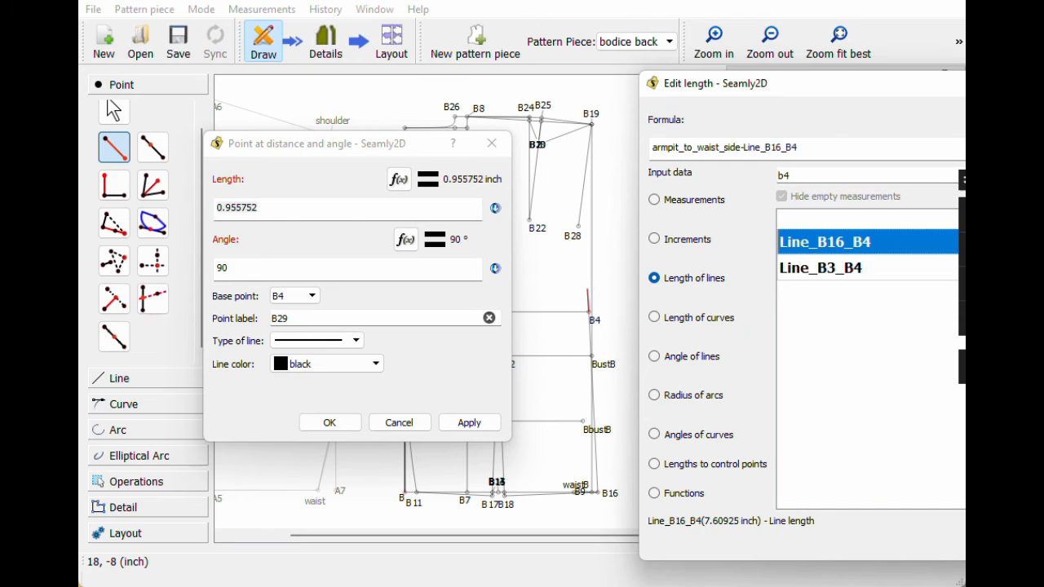
key("Return")
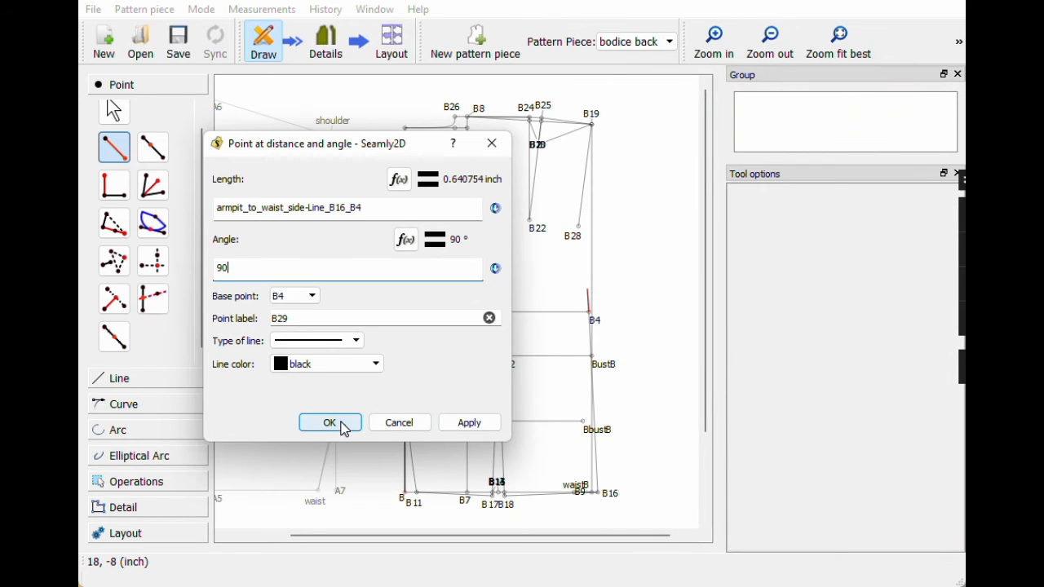
left_click(330, 423)
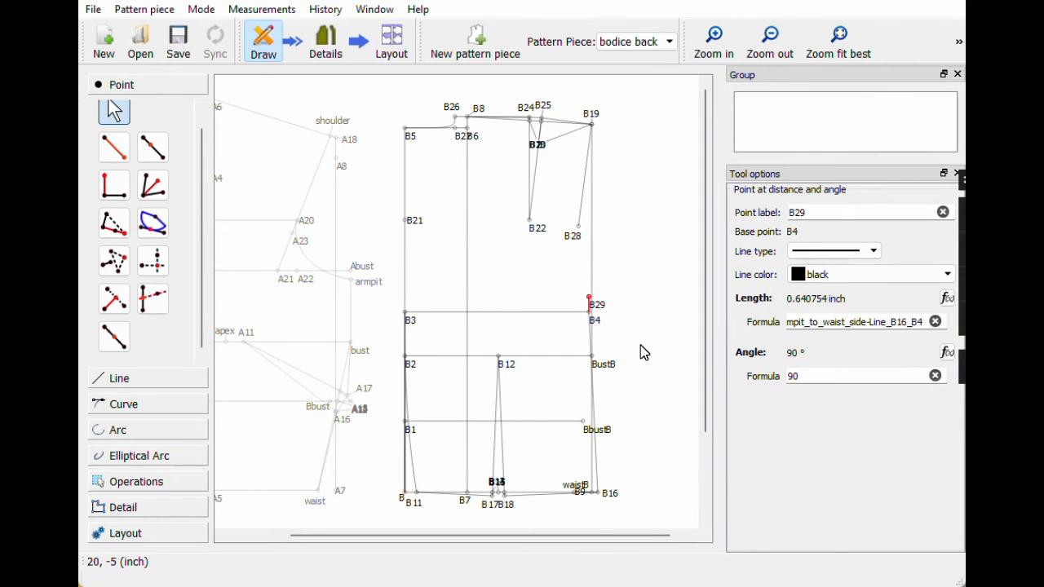
left_click_drag(606, 308, 612, 297)
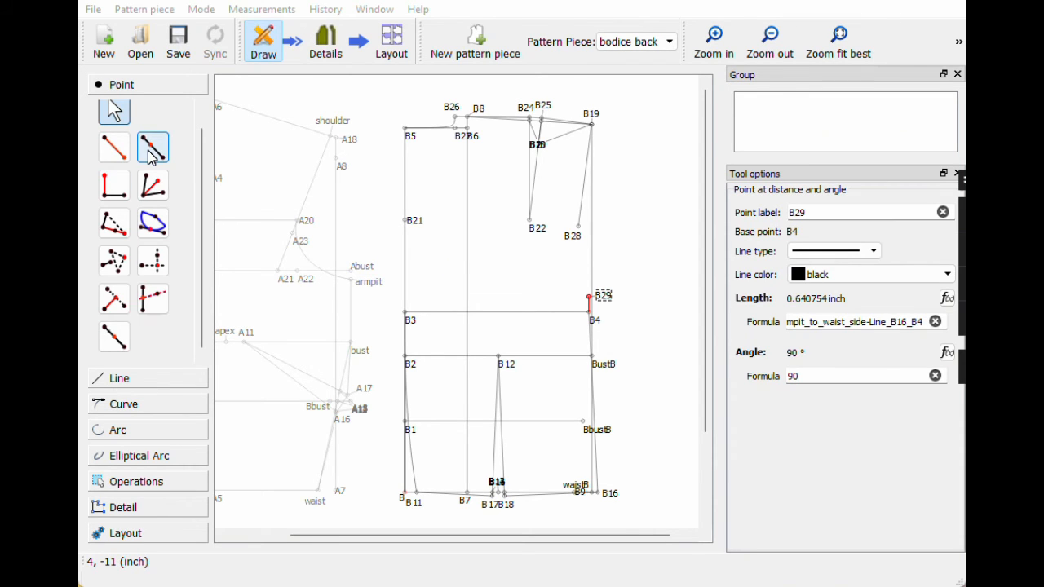
Step: Add a point along the line from B21 to B3 at CurrentLength/4 and shift its label clear of the line
left_click(114, 337)
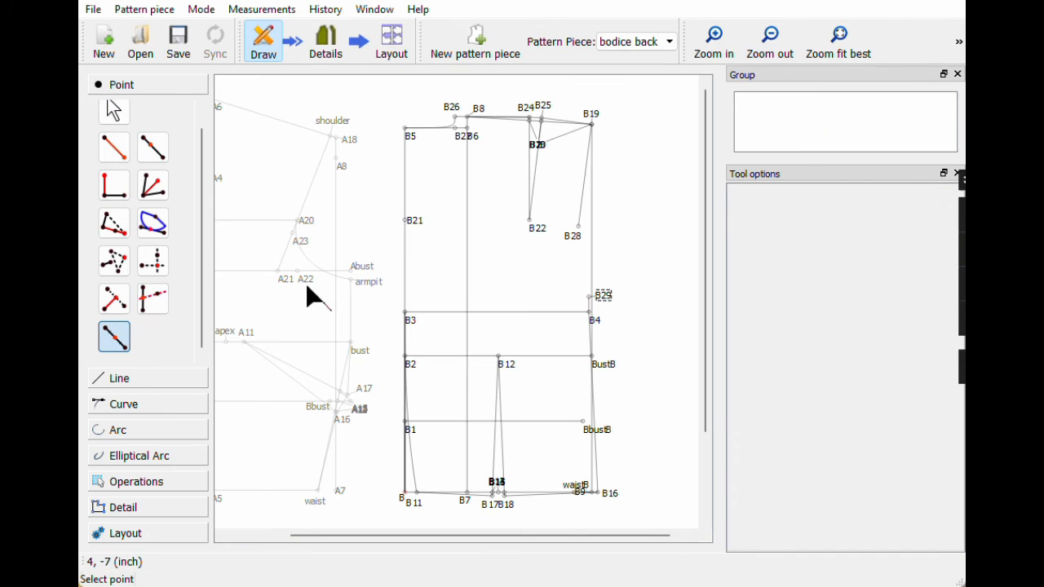
left_click(407, 221)
left_click(406, 312)
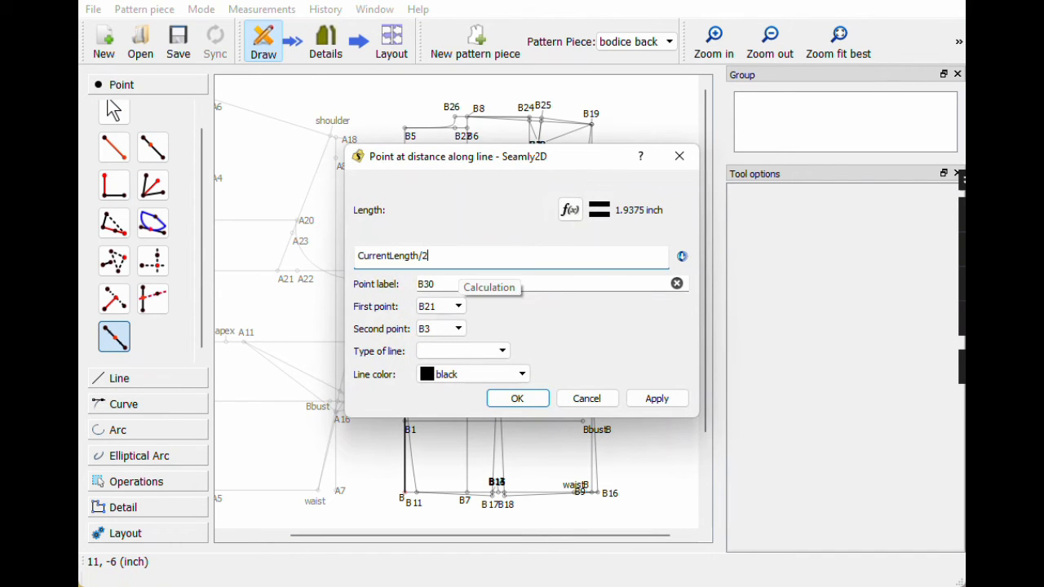
left_click(517, 398)
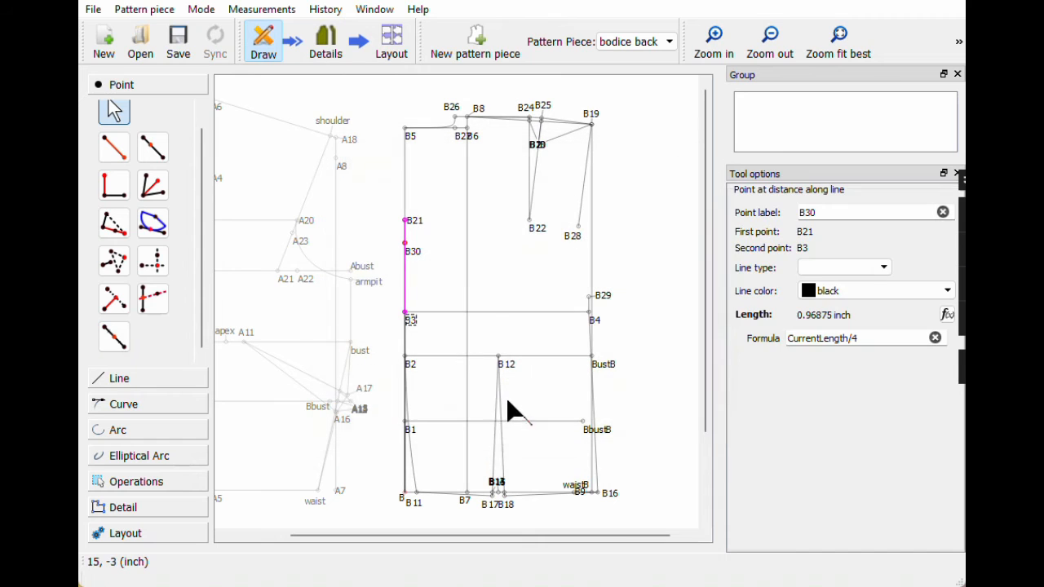
left_click_drag(415, 254, 427, 249)
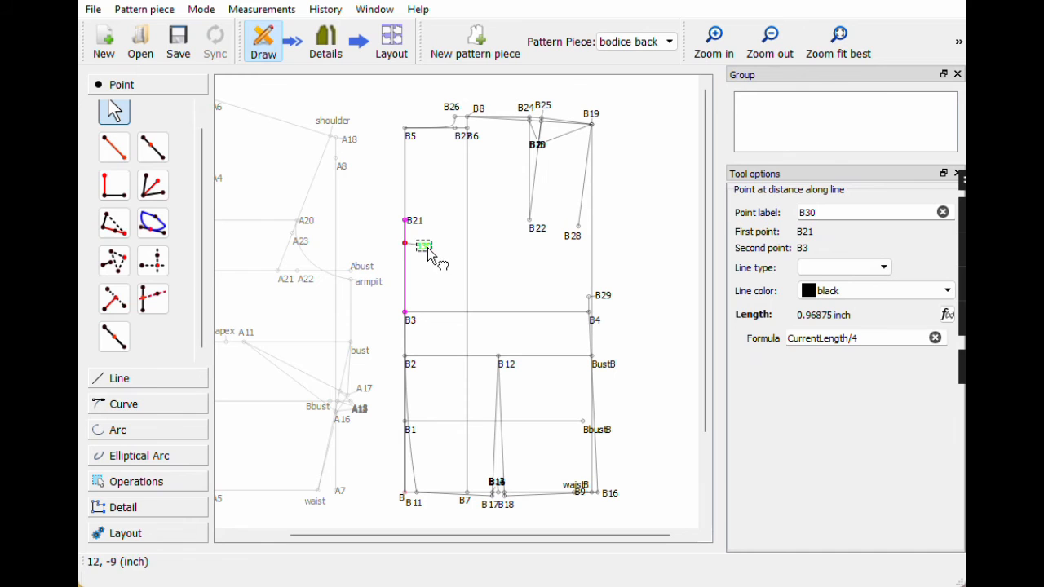
Step: Start a point at distance and angle extending from B30 toward the armhole side, and clear its default length formula
left_click(114, 147)
left_click(423, 243)
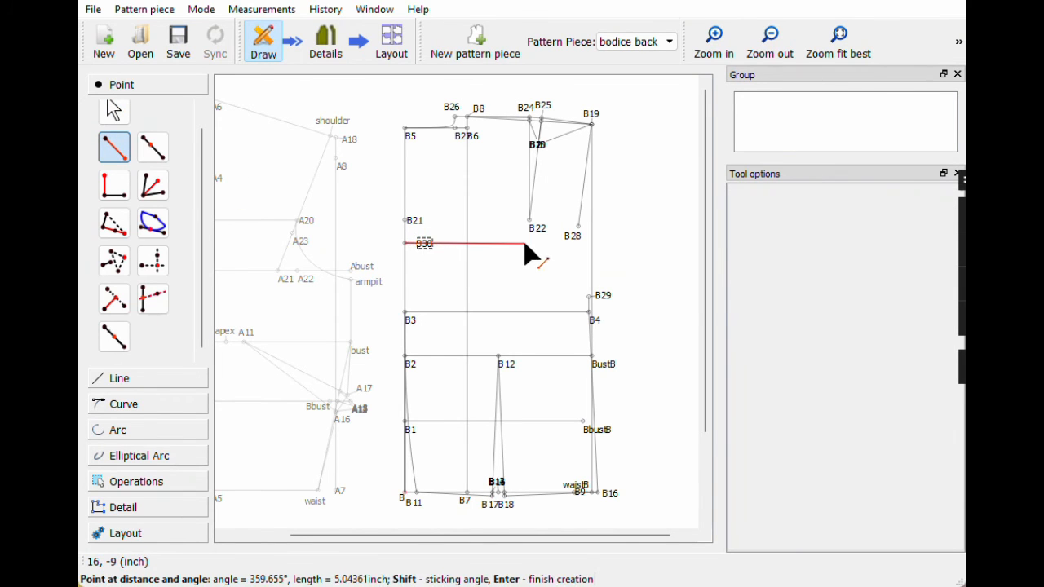
left_click(519, 242)
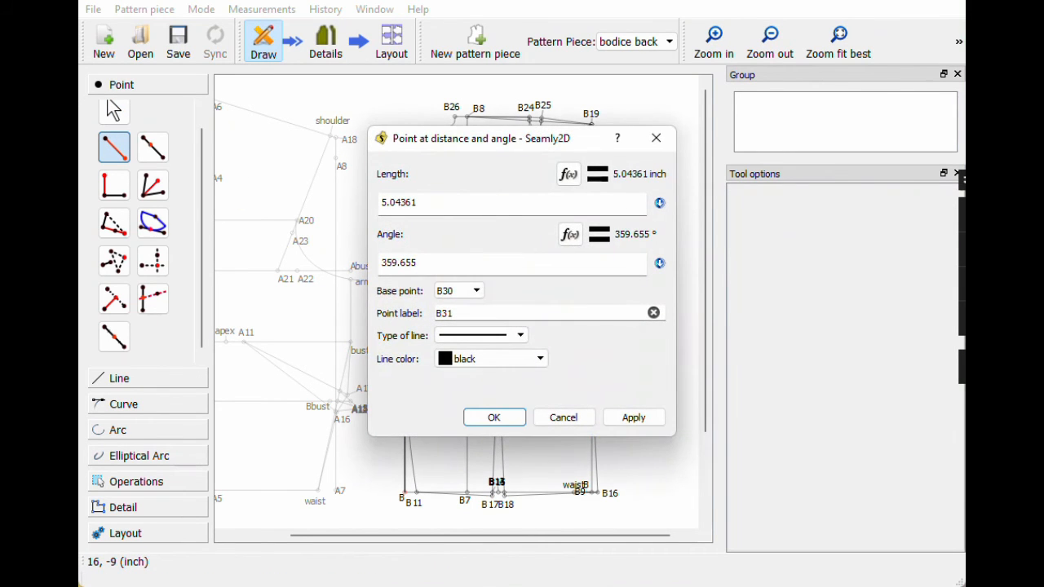
left_click(568, 173)
key("BackSpace")
key("BackSpace")
key("BackSpace")
key("BackSpace")
key("BackSpace")
key("BackSpace")
left_click(546, 193)
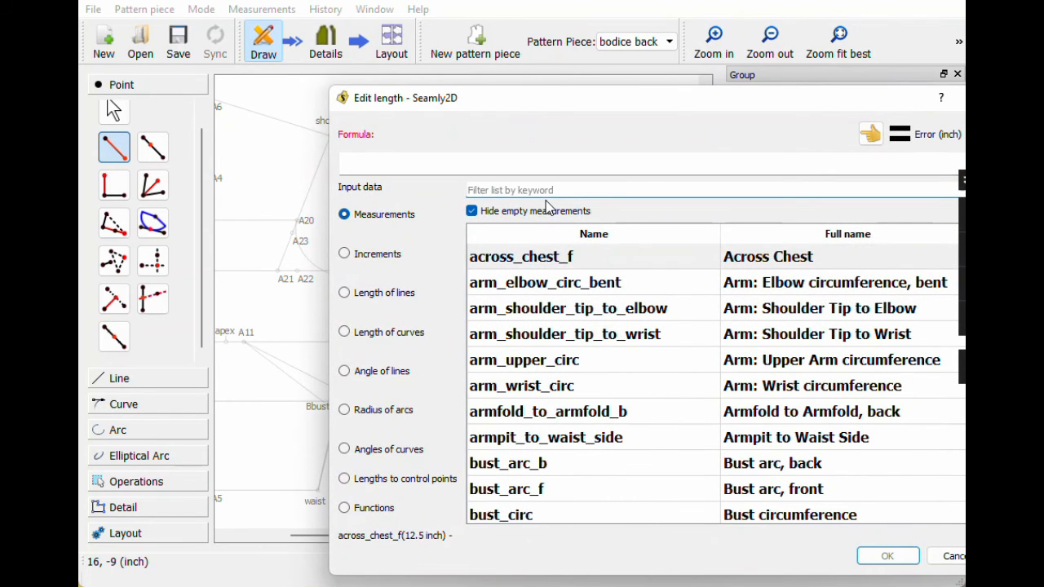
type("back")
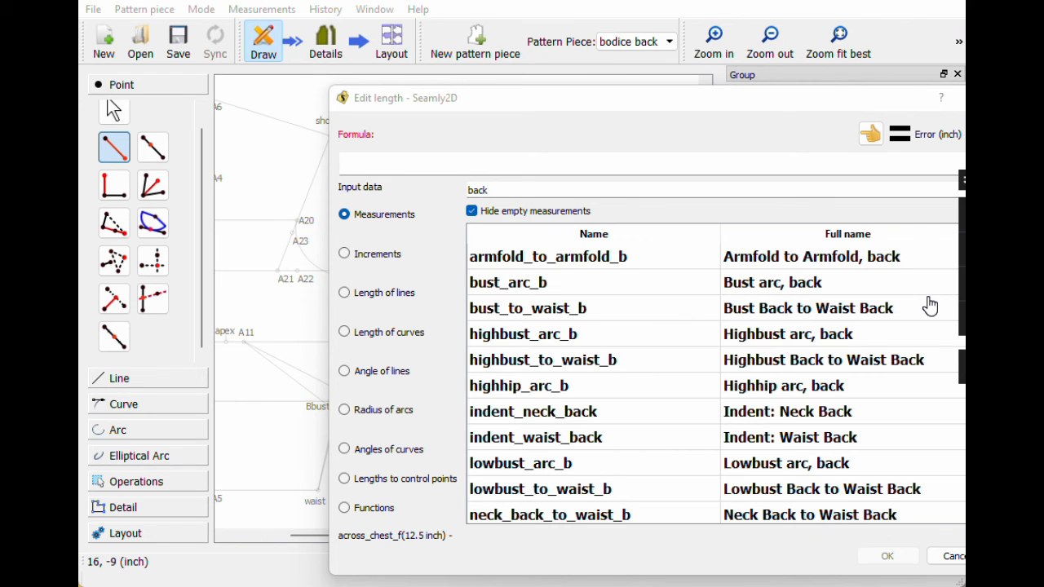
key("BackSpace")
key("BackSpace")
key("BackSpace")
key("BackSpace")
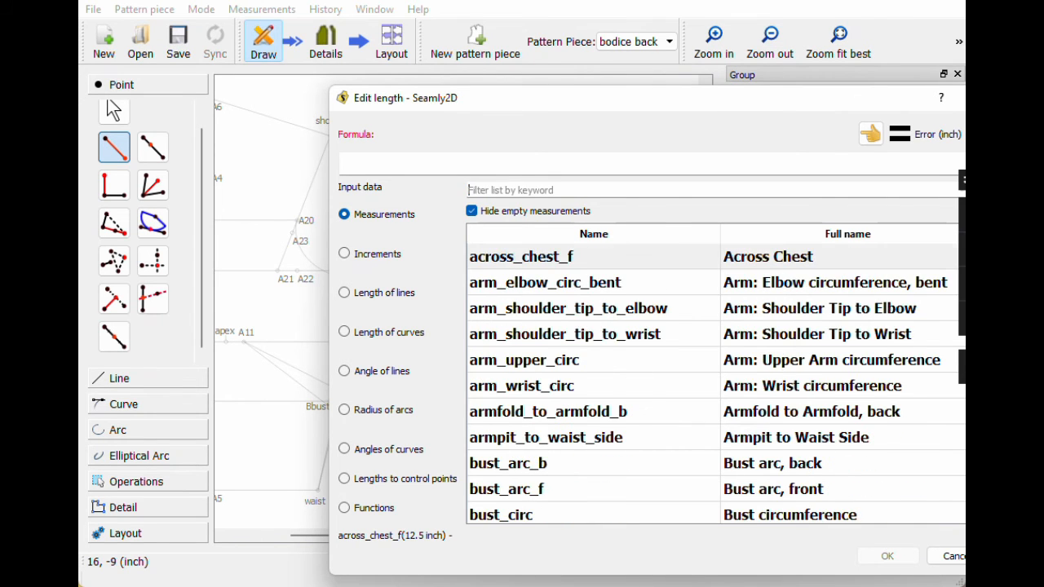
Step: Set the new point's length to armfold_to_armfold_b/2 and its angle to 0°, and create it
type("arm")
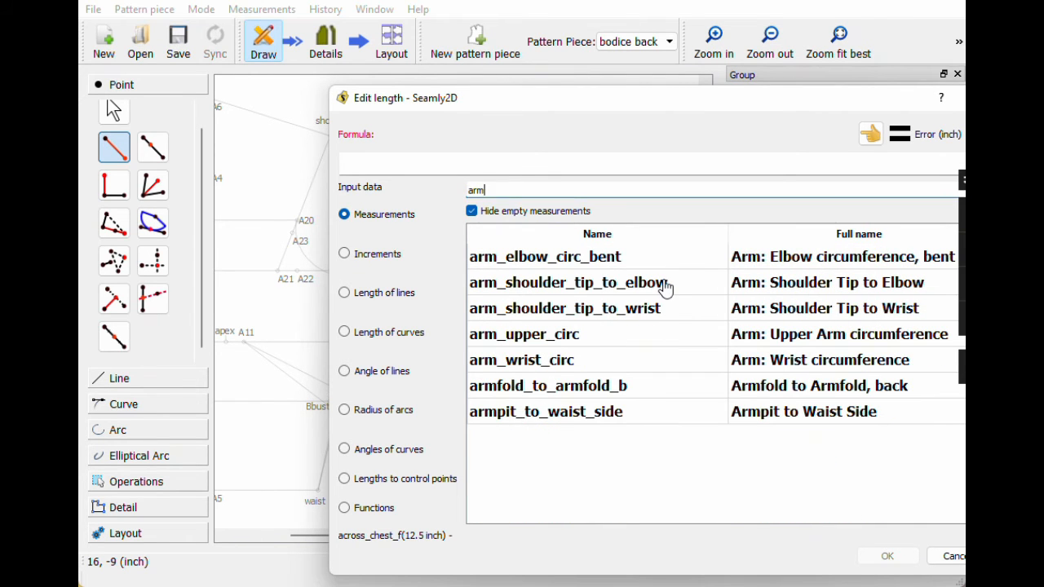
double_click(577, 394)
left_click(434, 160)
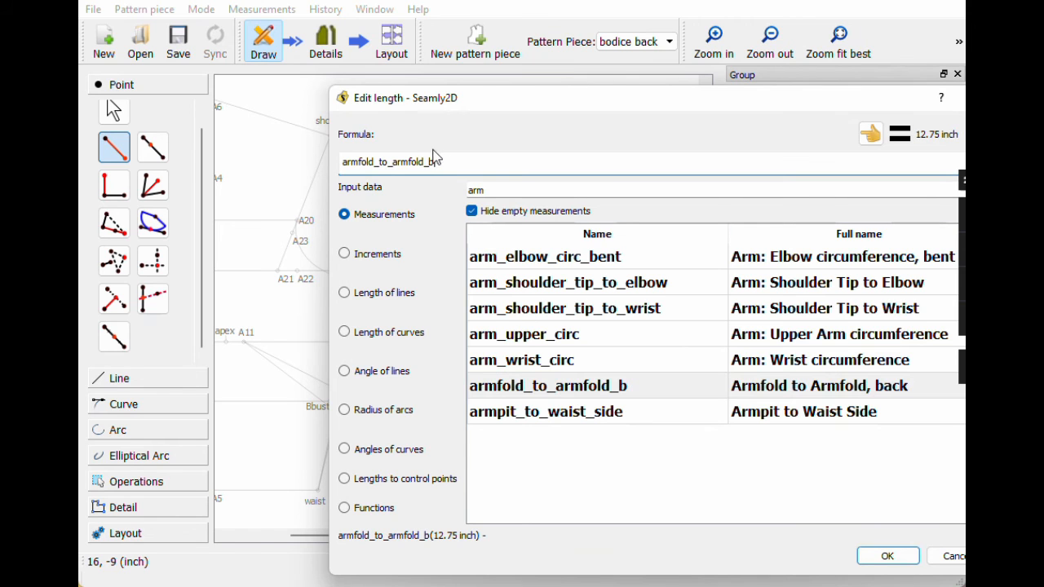
type("/2")
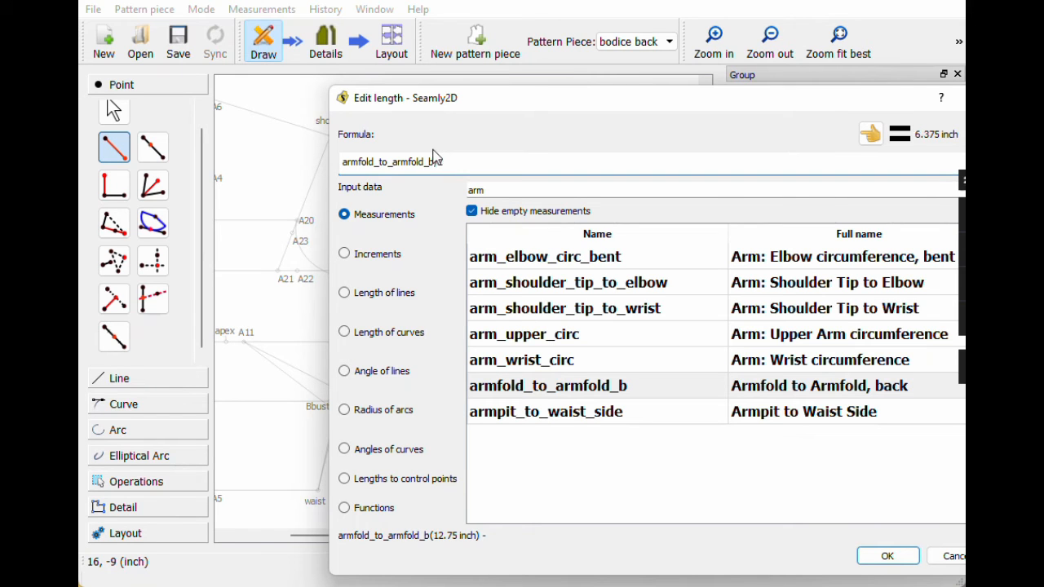
left_click(879, 554)
left_click_drag(420, 262, 367, 263)
type("0")
left_click(498, 415)
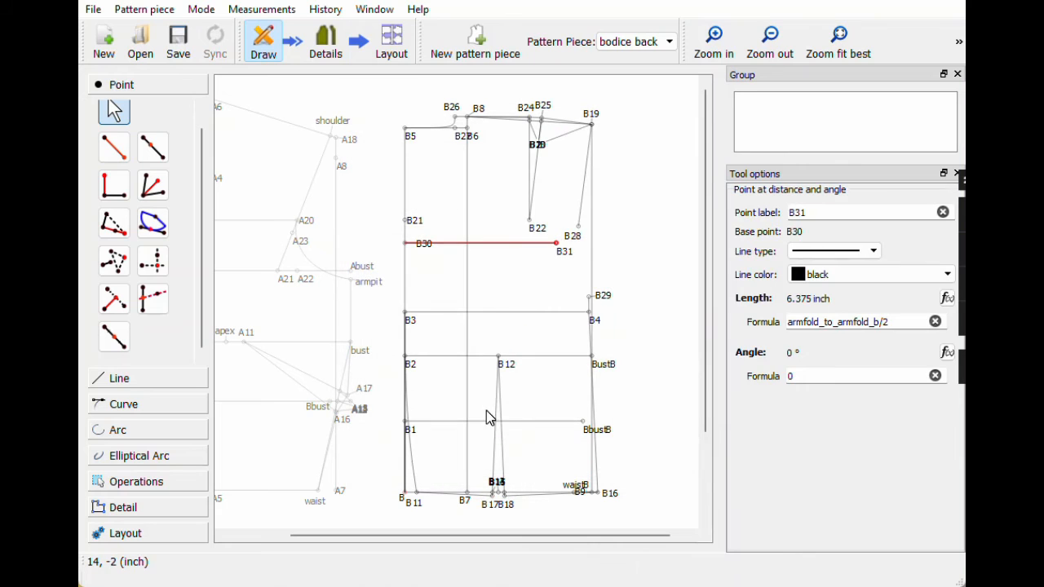
Step: Reposition the label of point B31 and bring point B28 closer to B19
left_click_drag(566, 255, 561, 254)
left_click(573, 236)
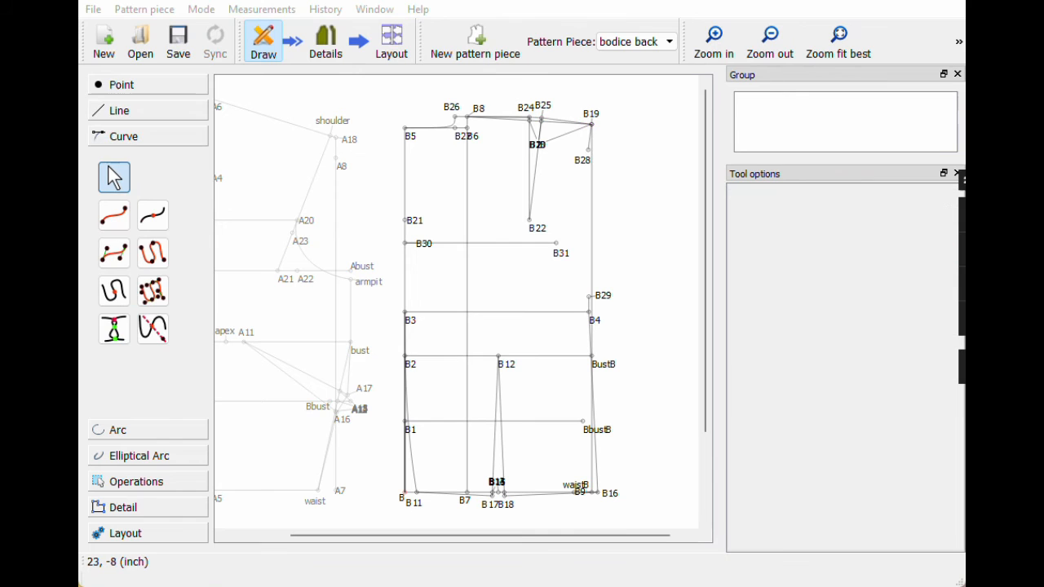
Step: Add a point that takes its X position from B31 and its Y position from B29
left_click(137, 88)
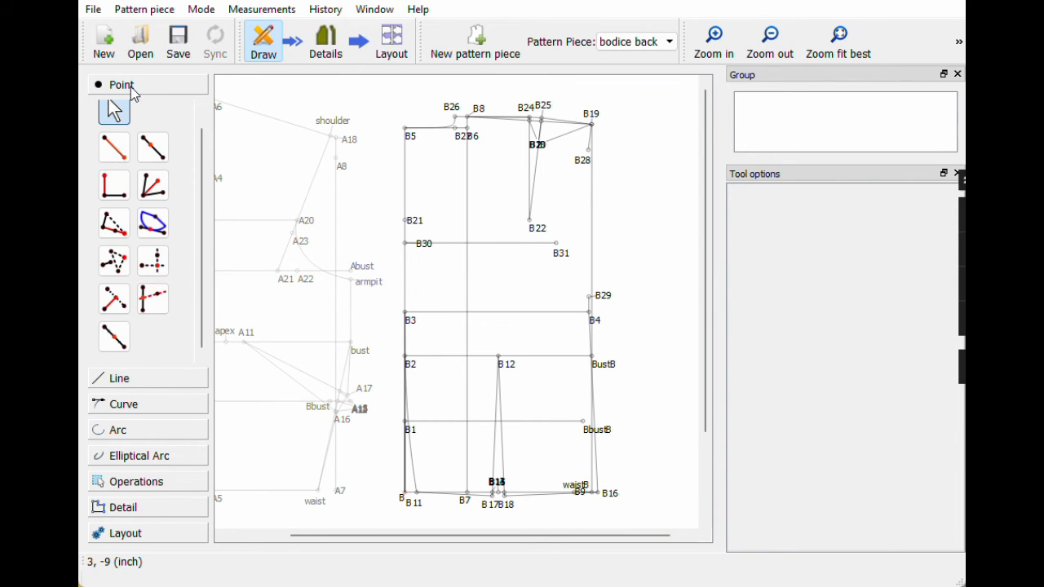
left_click(155, 263)
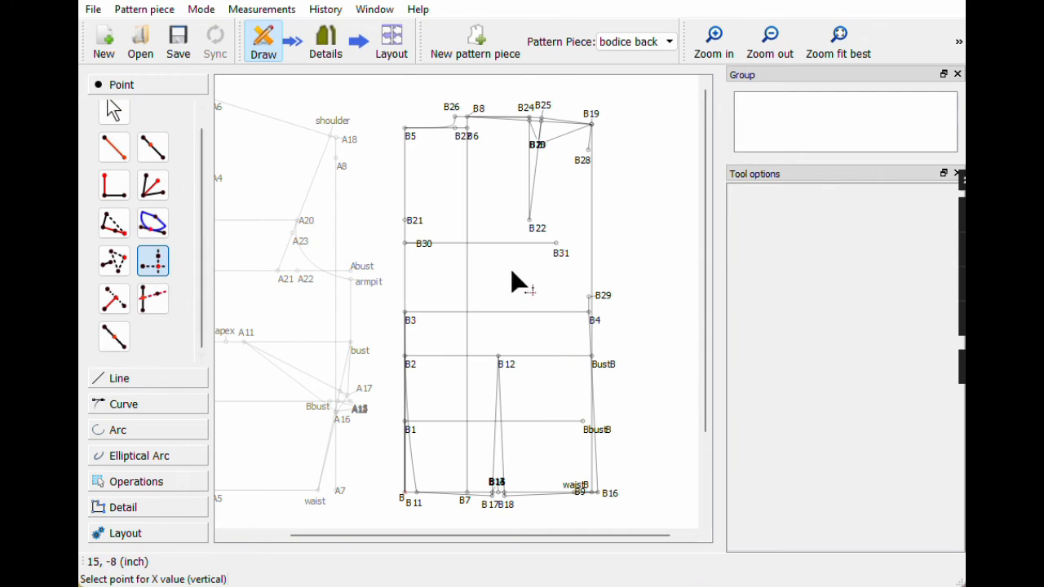
left_click(557, 246)
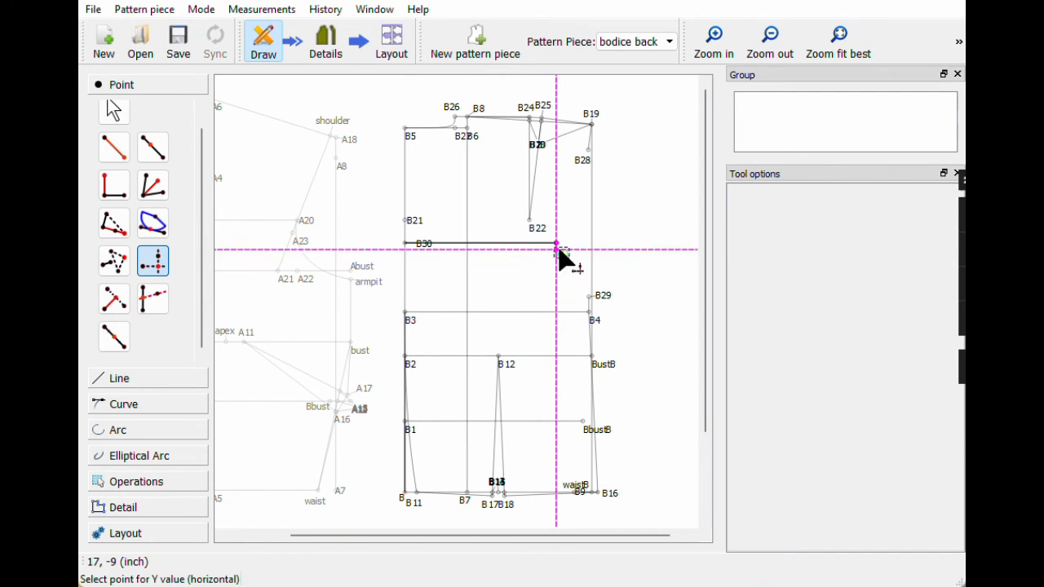
left_click(603, 297)
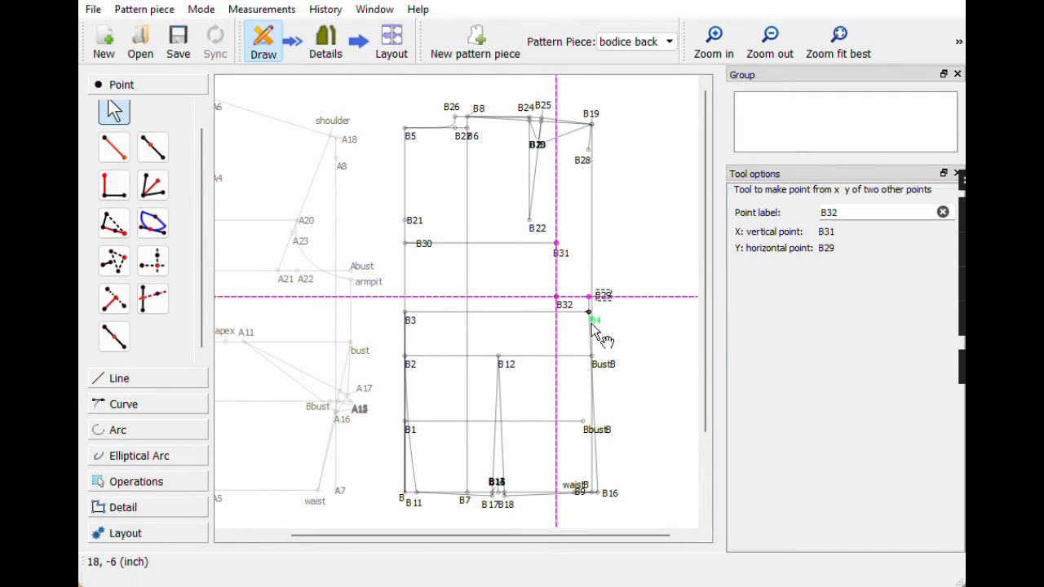
left_click(665, 251)
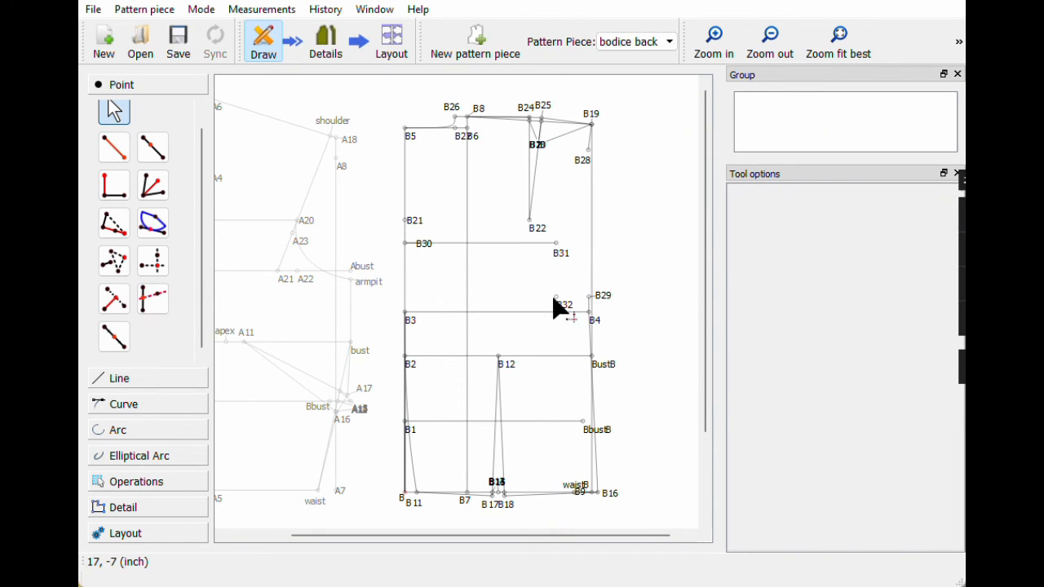
Step: Add midpoints at CurrentLength/2 between B32 and B31 and between B32 and B29, without connecting lines
left_click(124, 346)
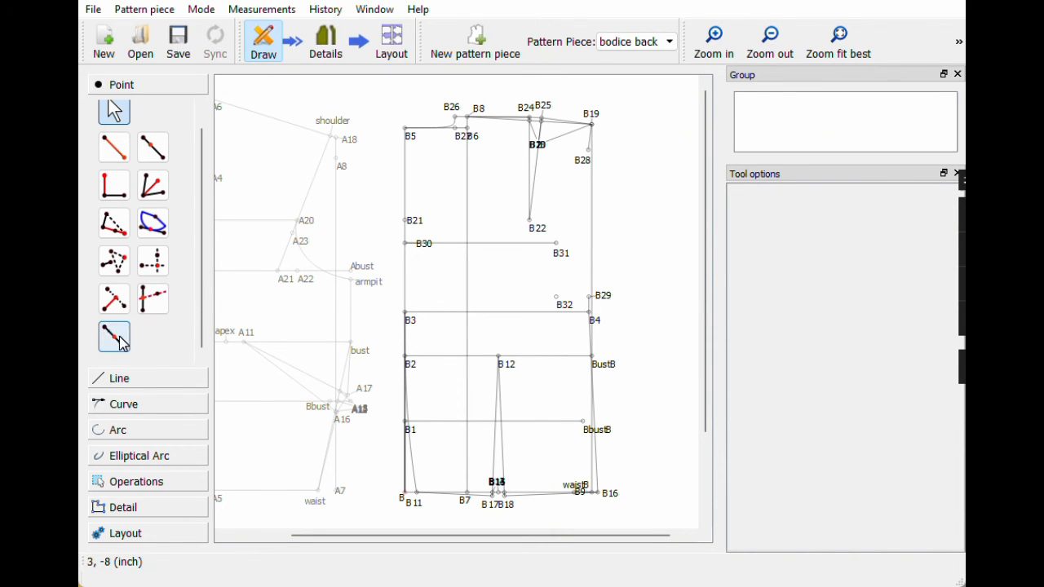
left_click(557, 298)
left_click(562, 257)
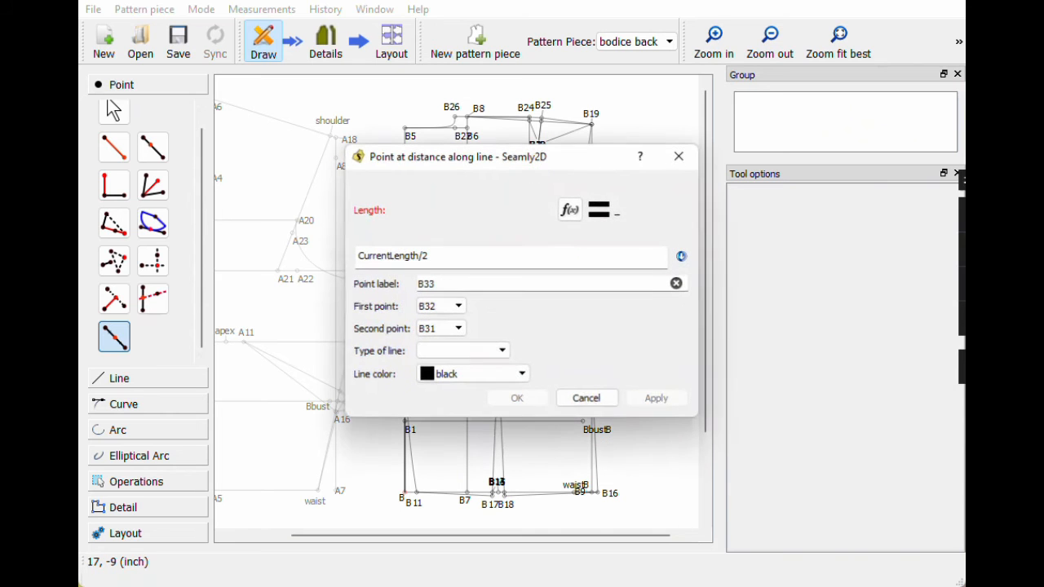
key("Return")
left_click(114, 337)
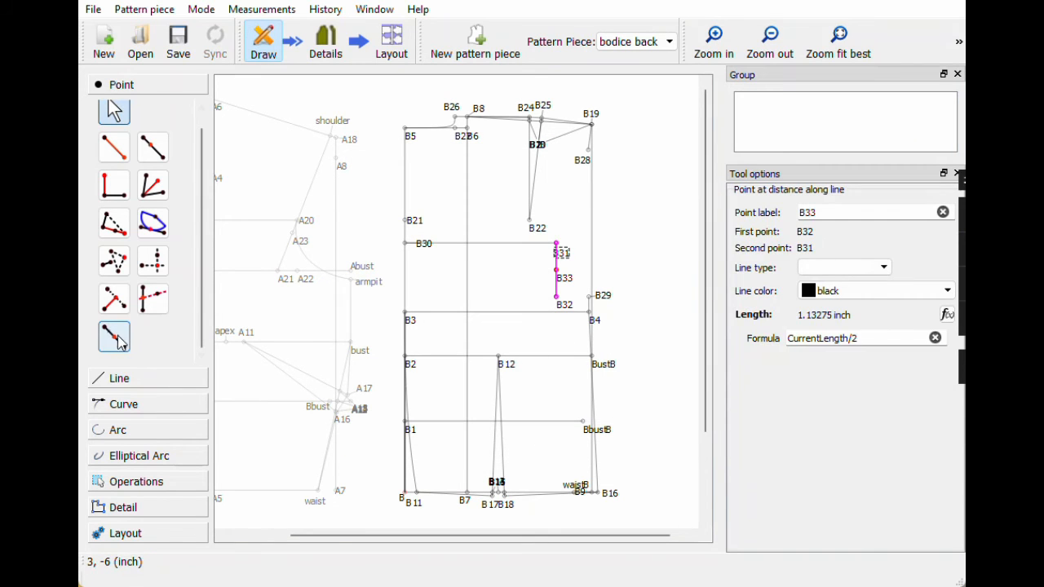
left_click(563, 308)
left_click(594, 296)
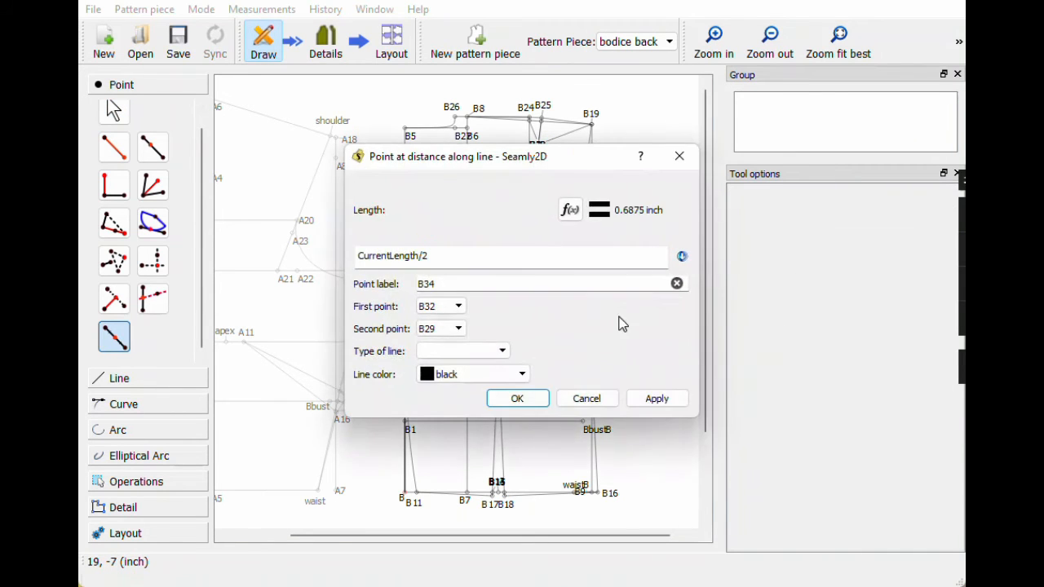
key("Return")
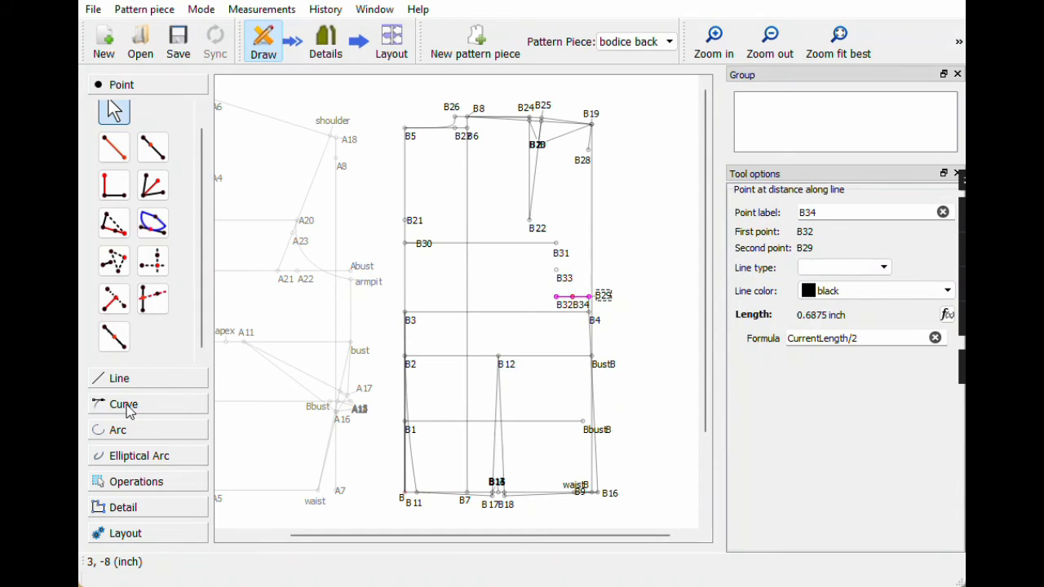
Step: Try a cubic bezier armhole curve defined by B31, B33, B34 and B29, and delete it
left_click(124, 404)
left_click(115, 254)
left_click(557, 244)
left_click(562, 278)
left_click(579, 304)
left_click(602, 297)
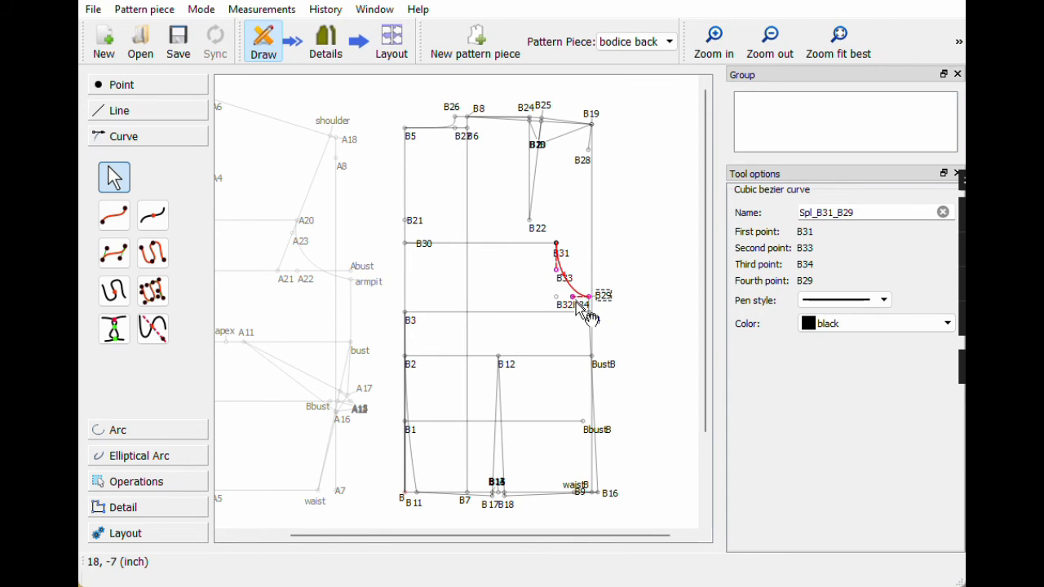
left_click(669, 304)
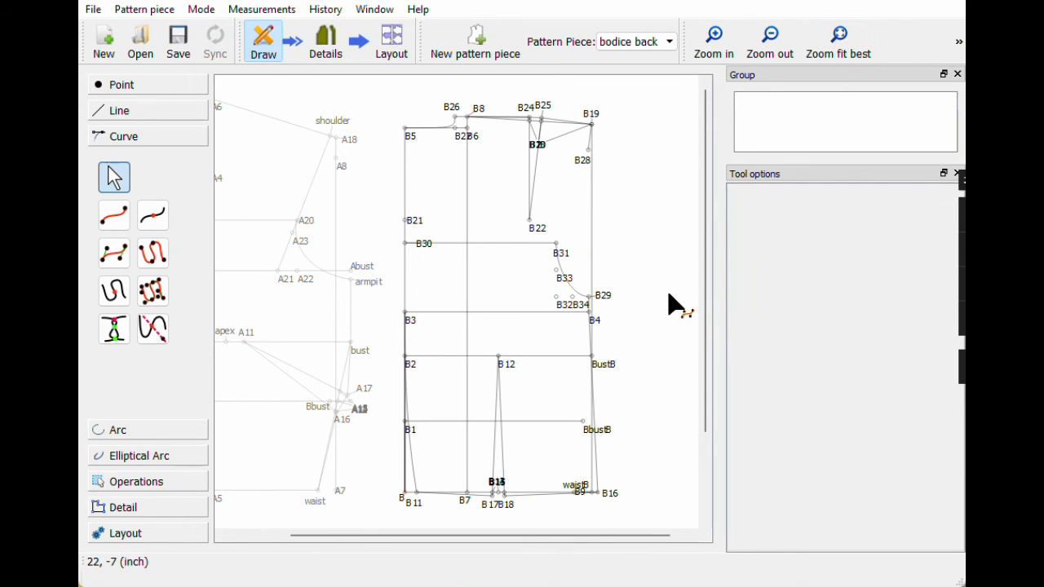
left_click(569, 285)
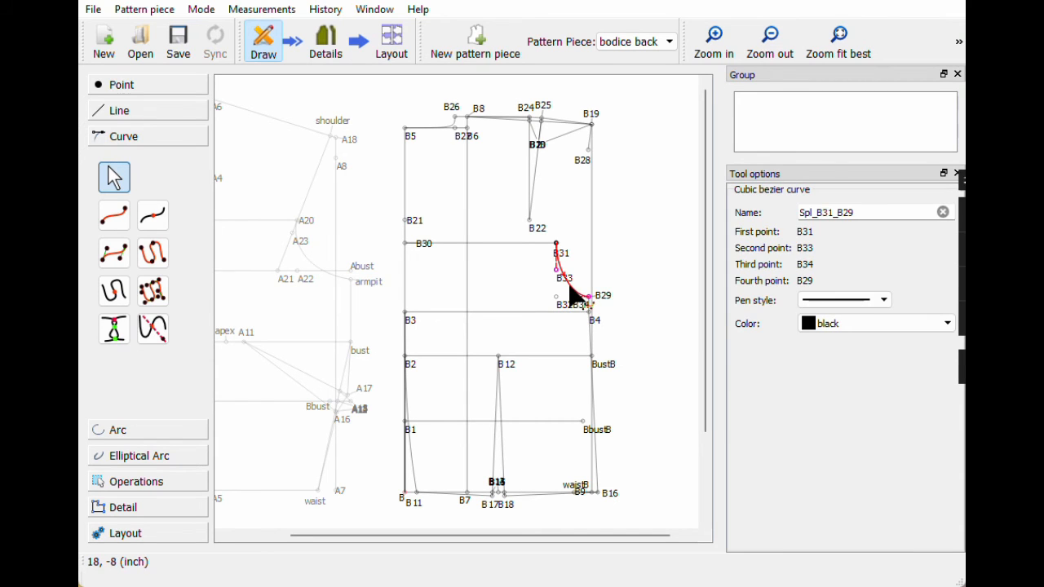
left_click(665, 301)
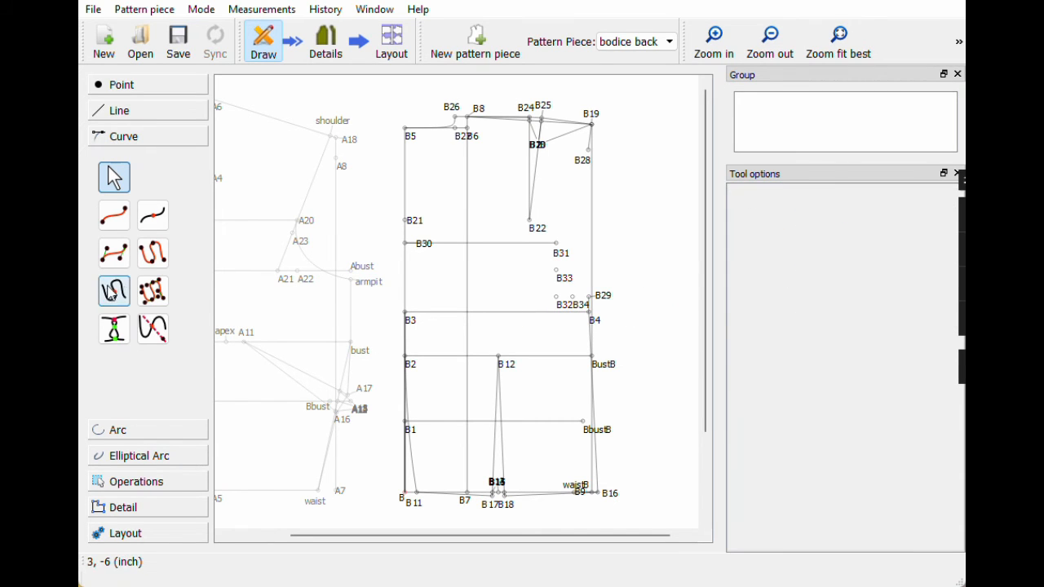
Step: Try a deeper cubic bezier armhole curve defined by B31, B33, B32 and B29, and delete it
left_click(115, 253)
left_click(568, 261)
left_click(566, 285)
left_click(560, 303)
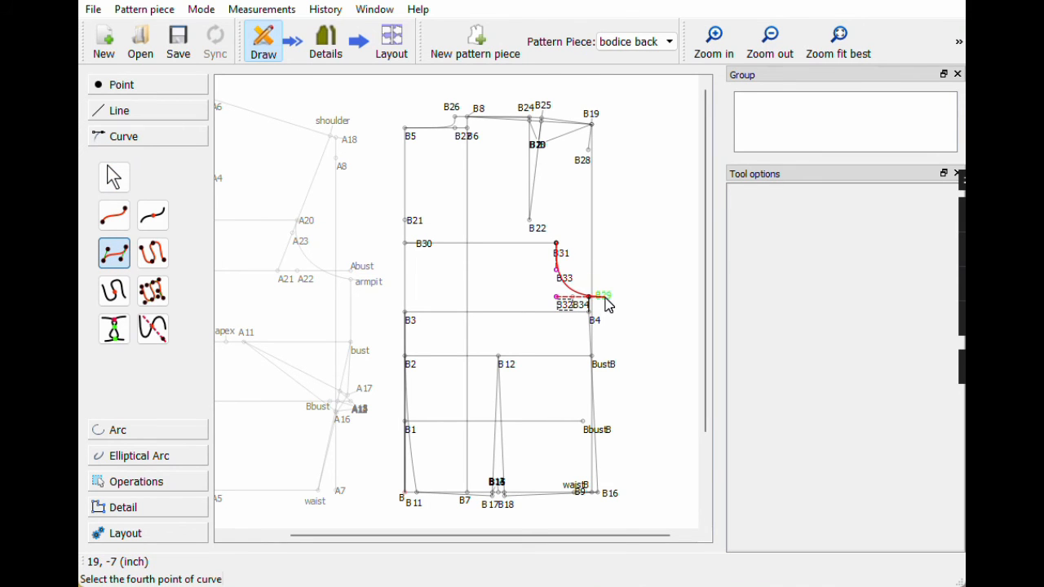
left_click(599, 299)
left_click(657, 307)
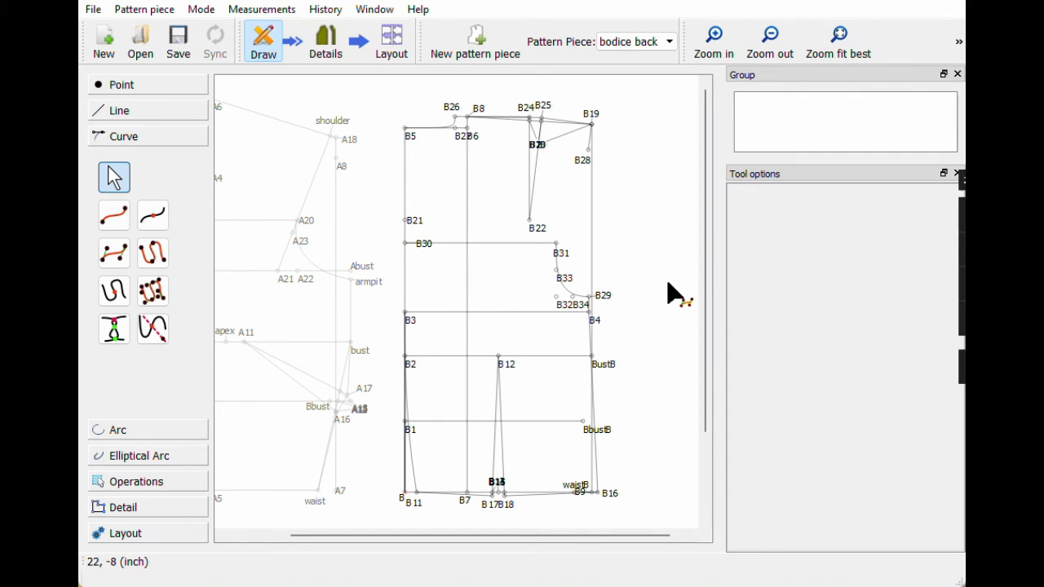
left_click(565, 293)
key("Delete")
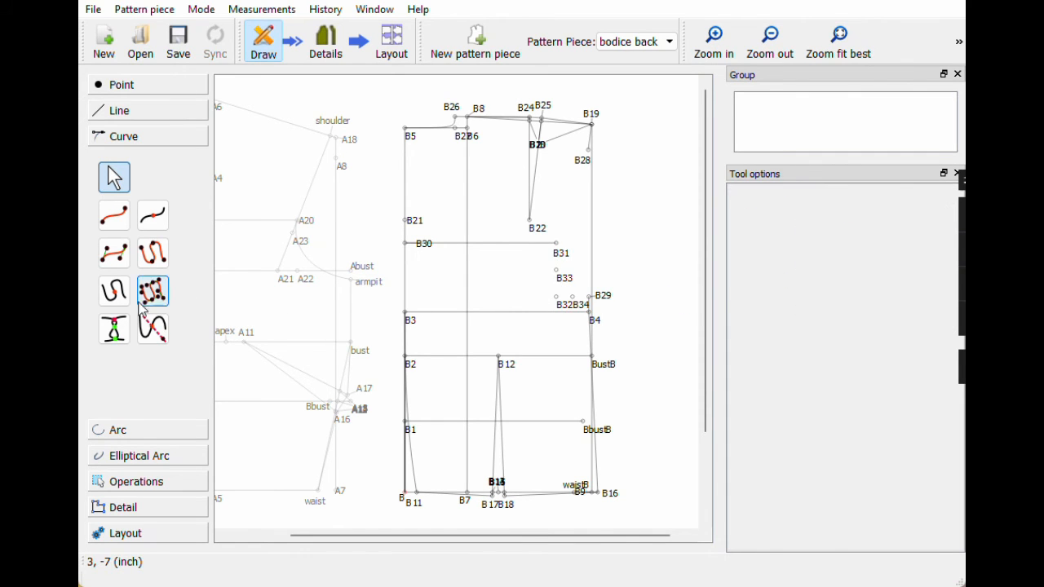
Step: Draw the lower armhole as a cubic bezier curve defined by B31, B33, B34 and B29
left_click(114, 254)
left_click(558, 246)
left_click(558, 270)
left_click(573, 296)
left_click(589, 295)
left_click(656, 361)
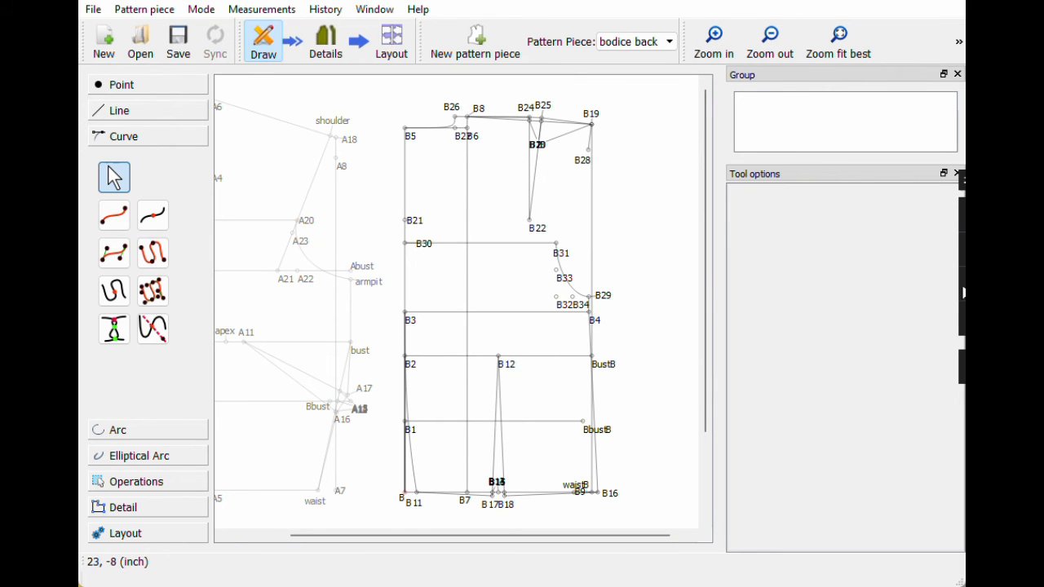
Step: Draw a straight line from armhole point B31 to shoulder point B19, and save the pattern
left_click(114, 90)
left_click(152, 261)
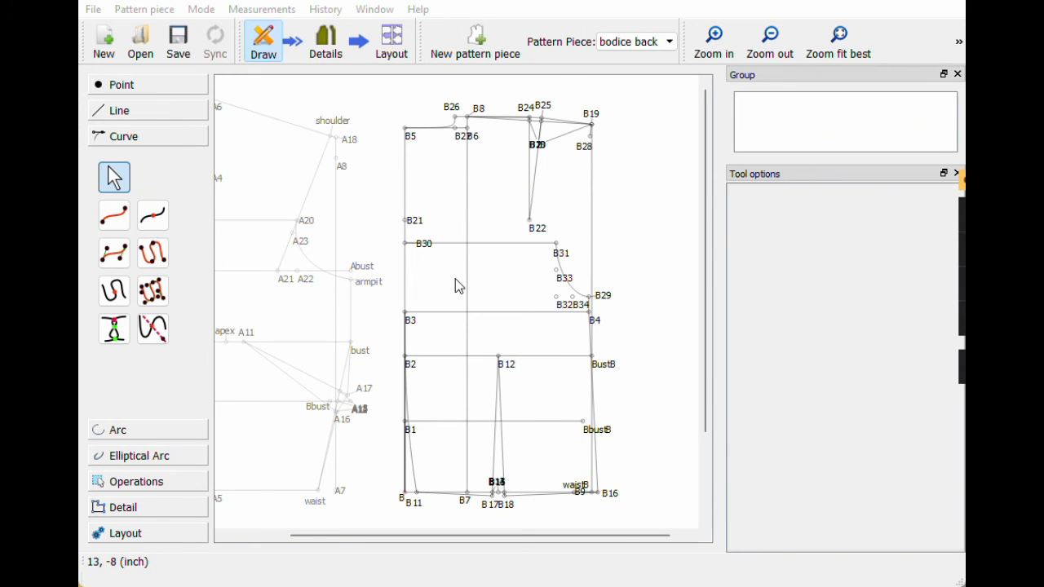
left_click(119, 114)
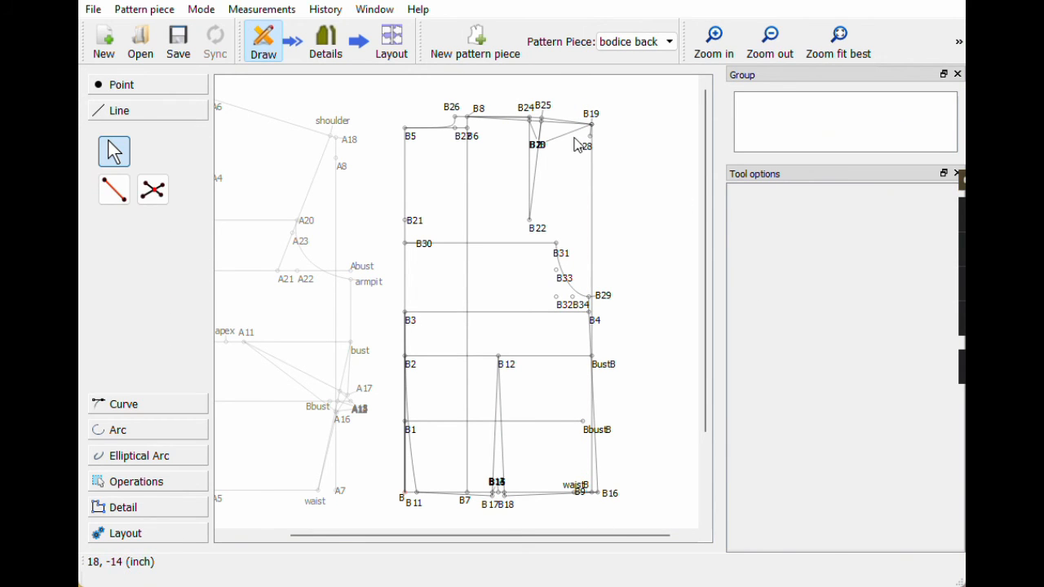
left_click(114, 189)
left_click(558, 248)
left_click(592, 124)
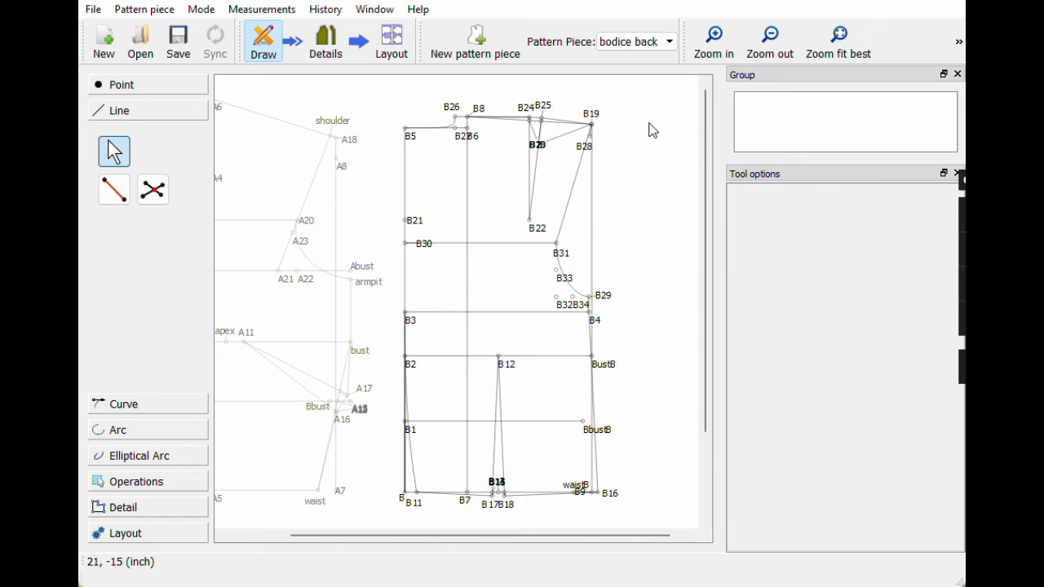
left_click(181, 44)
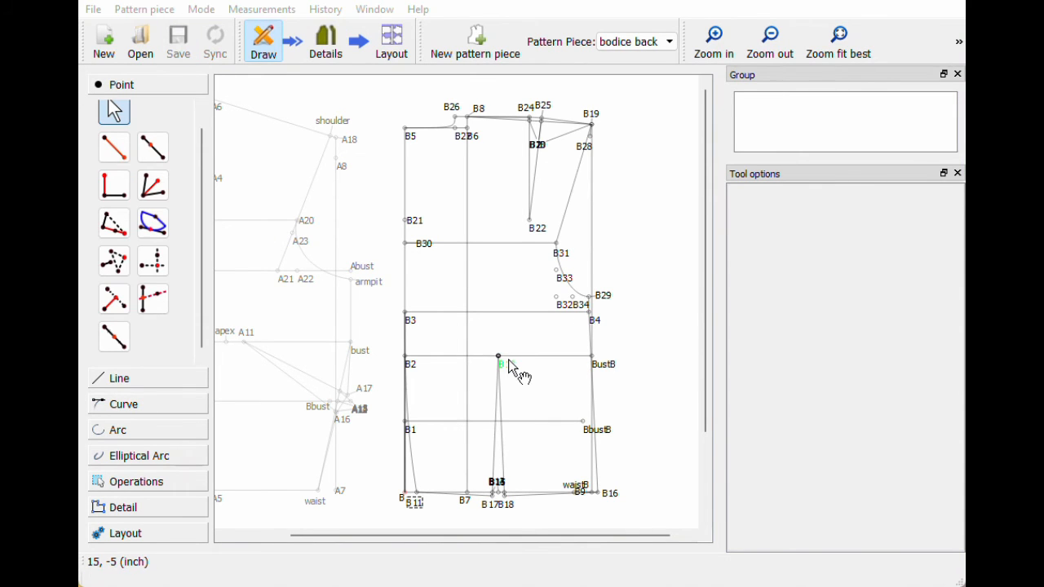
Step: Create a point at distance and angle from B, with length waist_to_highhip_b and angle 270°
scroll(508, 367, "down", 4)
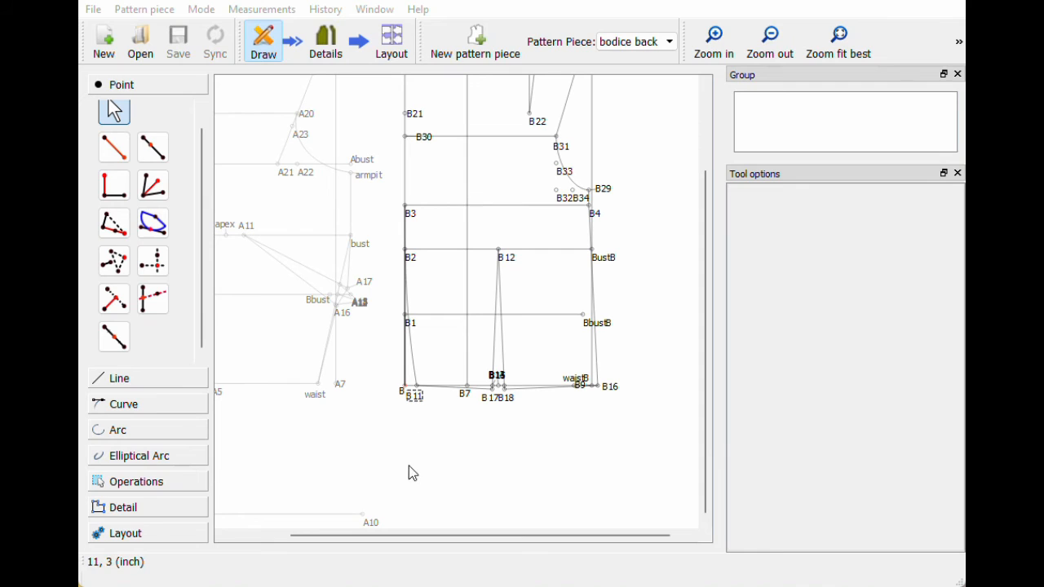
left_click(114, 152)
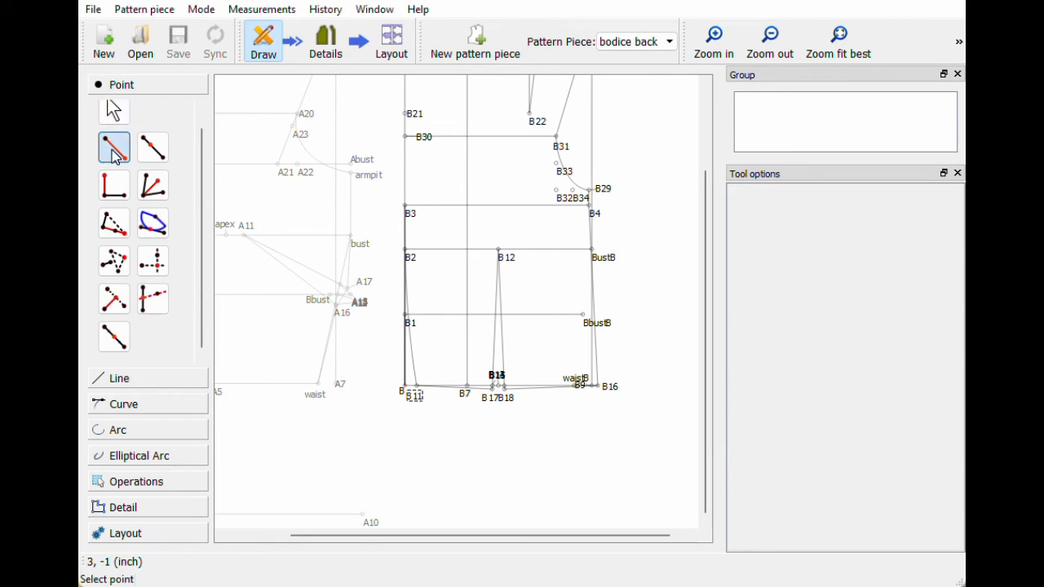
left_click(403, 389)
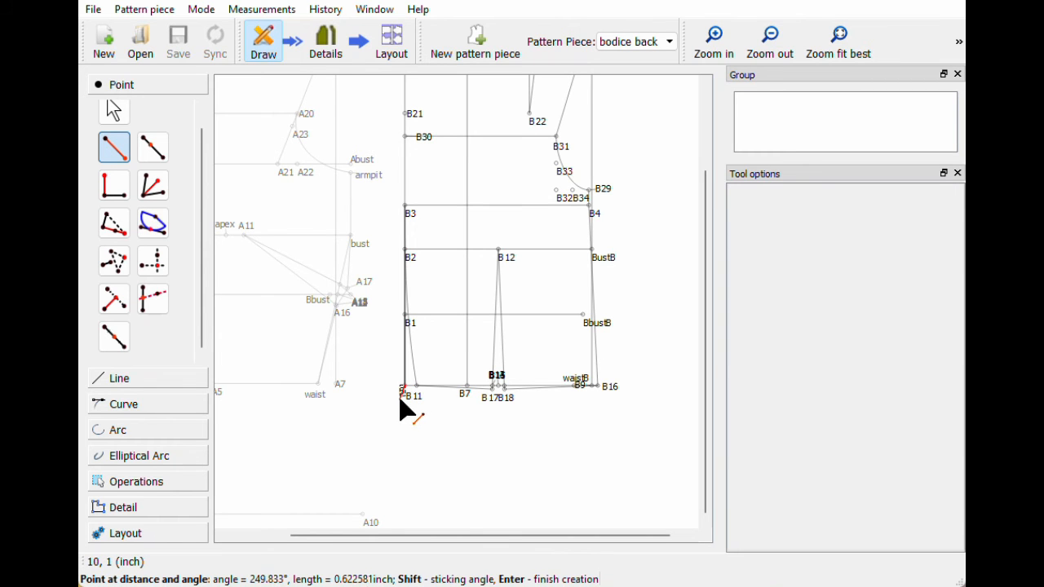
left_click(404, 478)
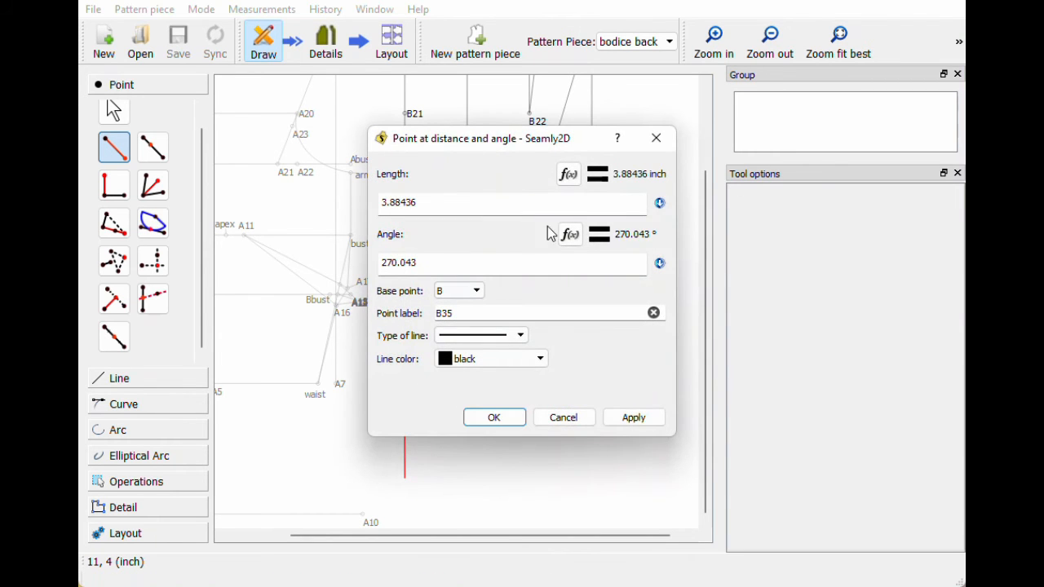
left_click(568, 175)
key("BackSpace")
left_click(468, 190)
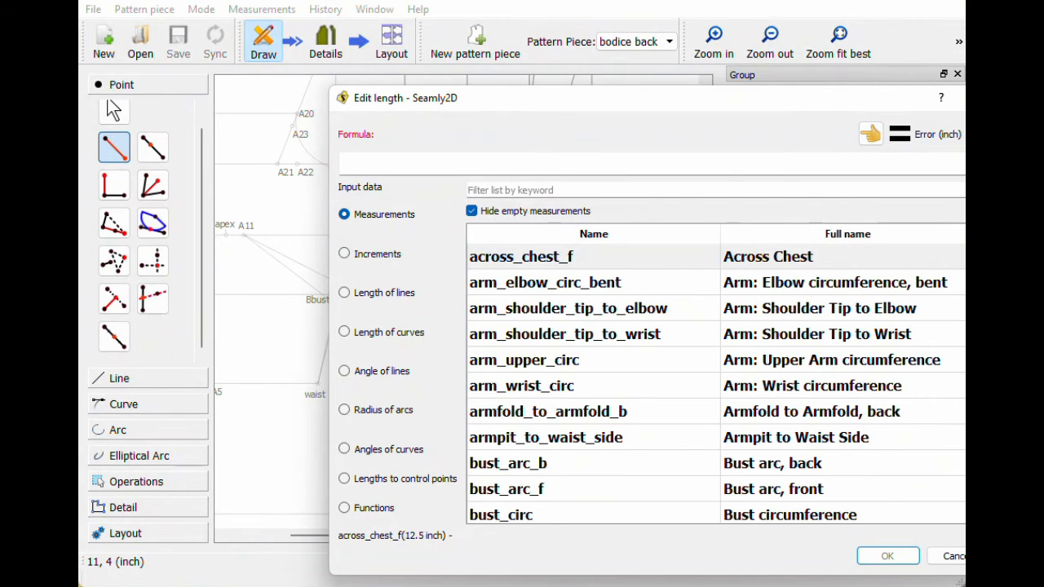
type("high")
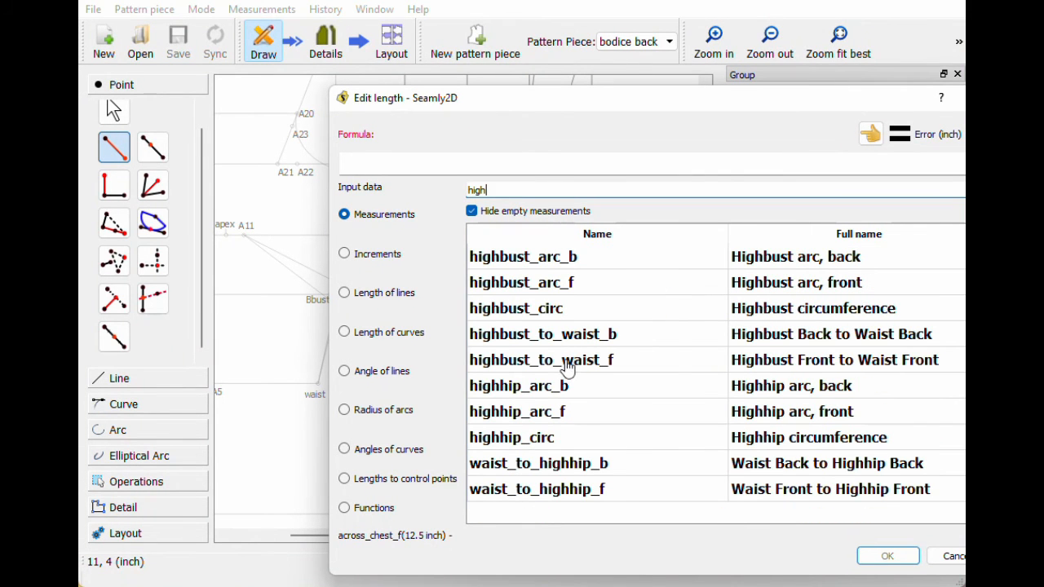
left_click(576, 468)
double_click(576, 464)
left_click(887, 555)
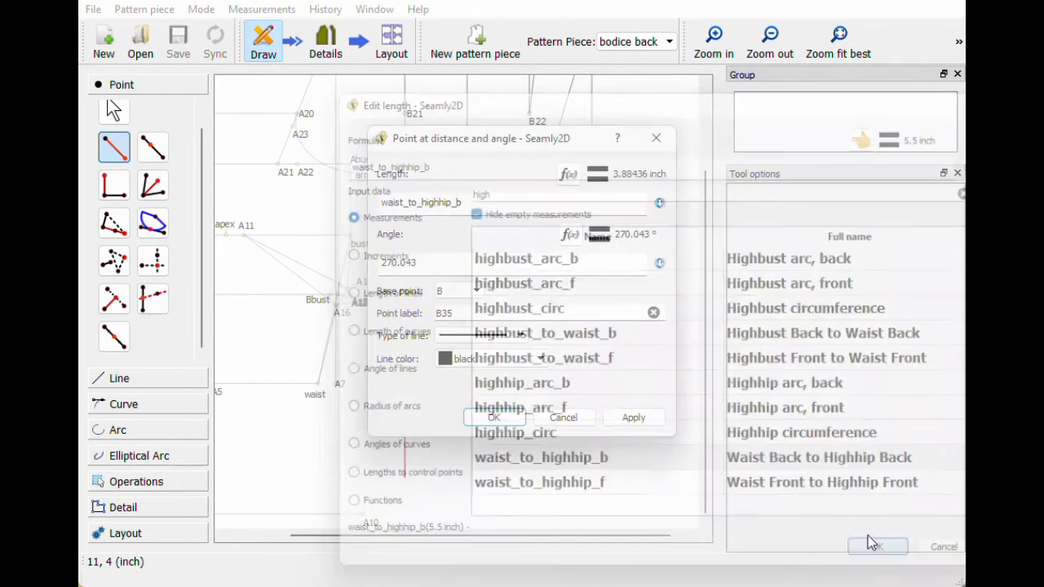
type("270")
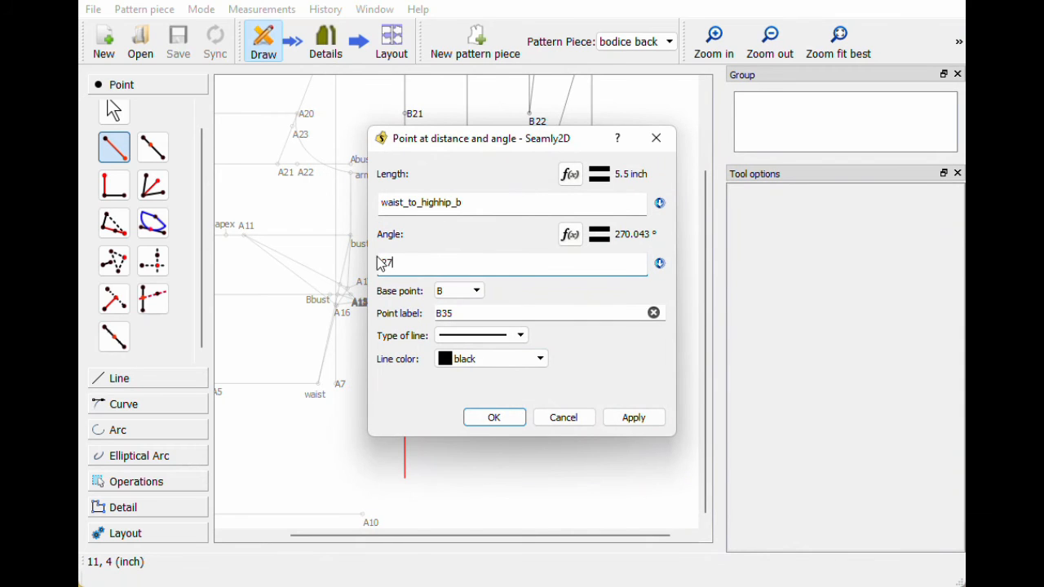
left_click(489, 417)
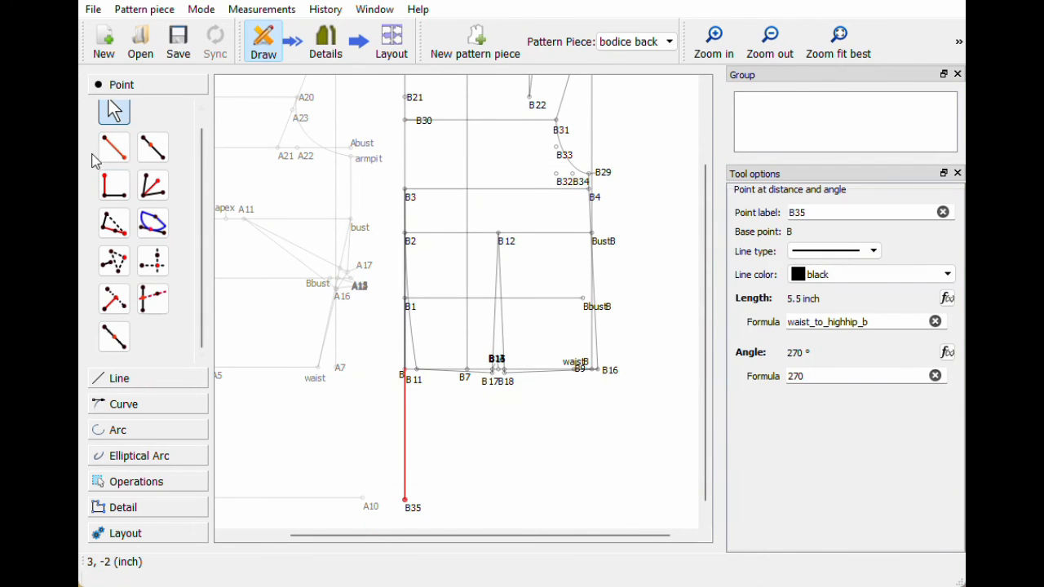
Step: Start a point at distance and angle extending from B35 toward the side seam, and set its angle to 0°
left_click(114, 147)
left_click(406, 501)
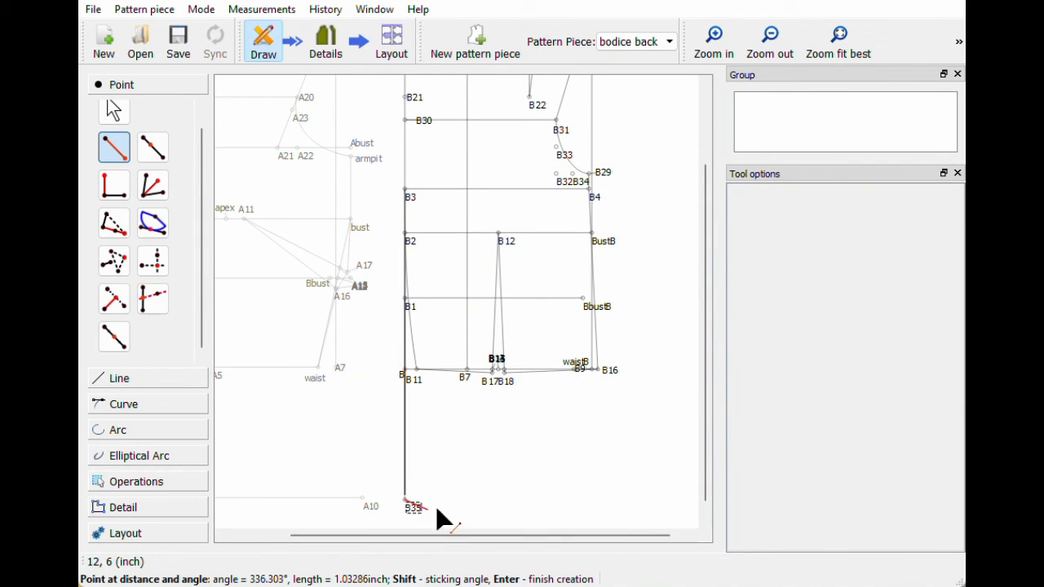
left_click(624, 503)
key("Tab")
type("0")
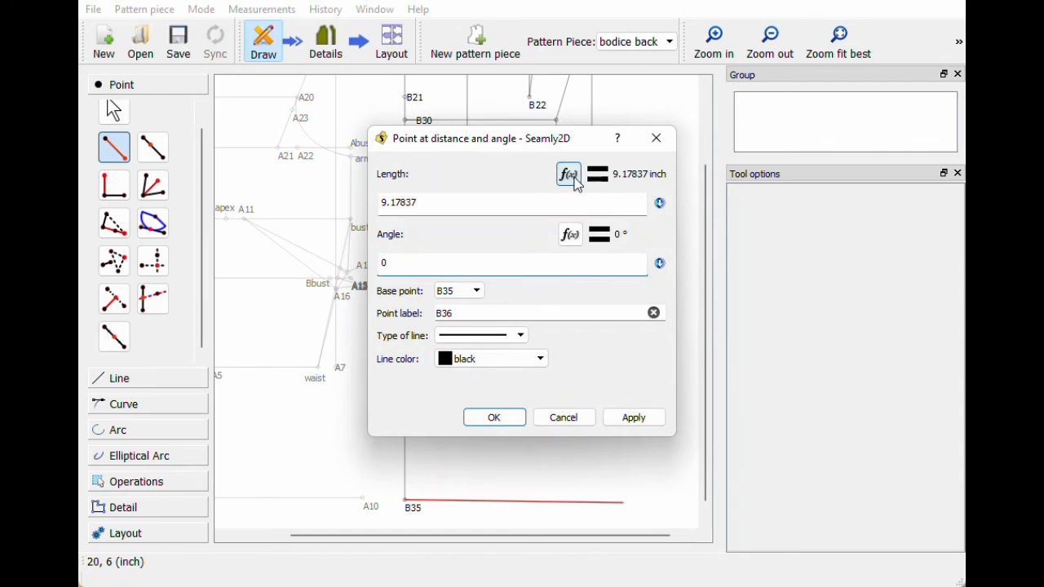
Step: Set the new point's length to highhip_arc_b/2, create it, and save the pattern
left_click(567, 179)
key("BackSpace")
key("BackSpace")
key("BackSpace")
key("BackSpace")
key("BackSpace")
key("BackSpace")
left_click(506, 190)
type("high")
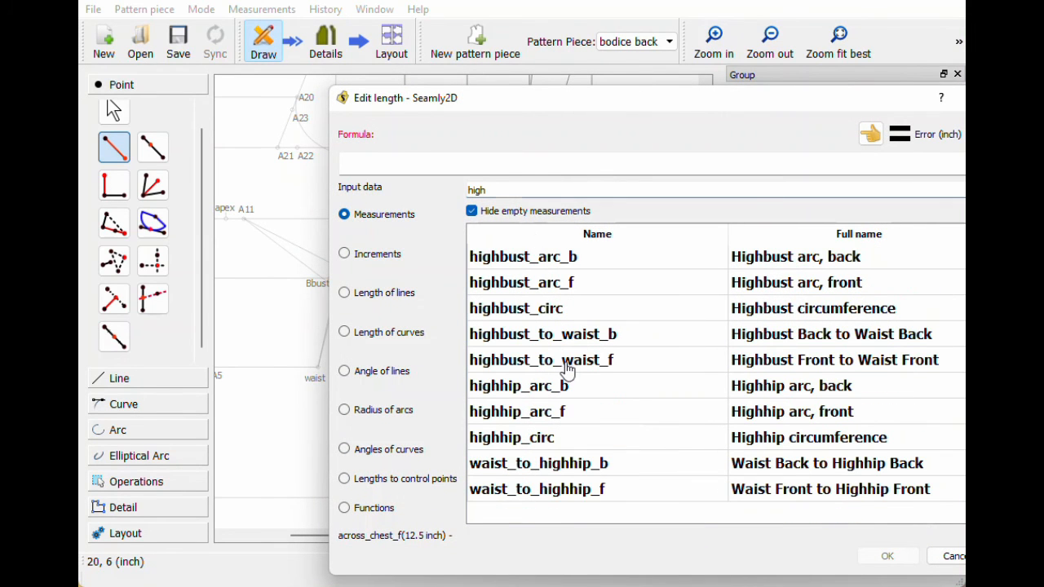
double_click(549, 389)
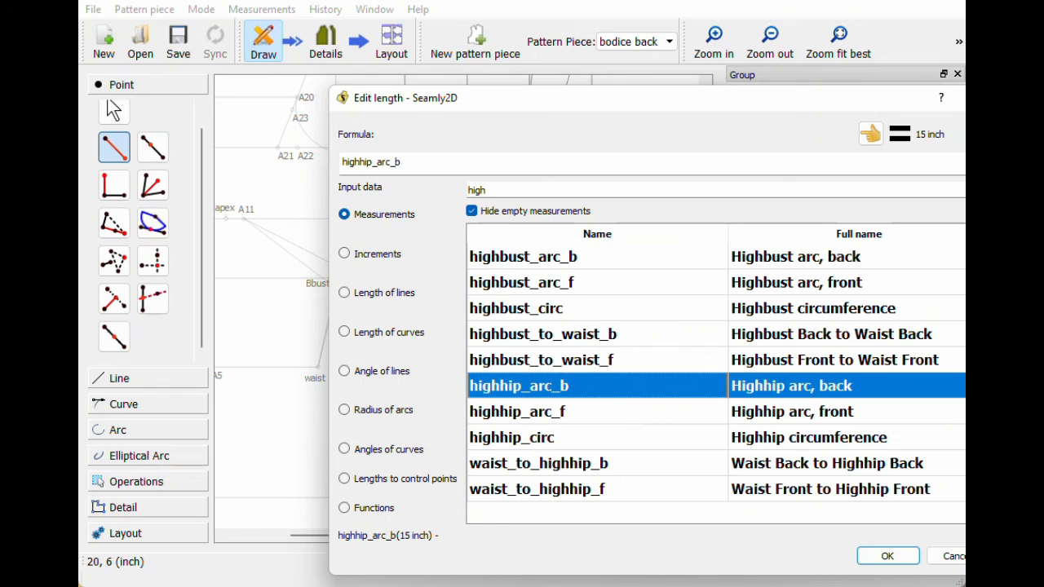
type("/2")
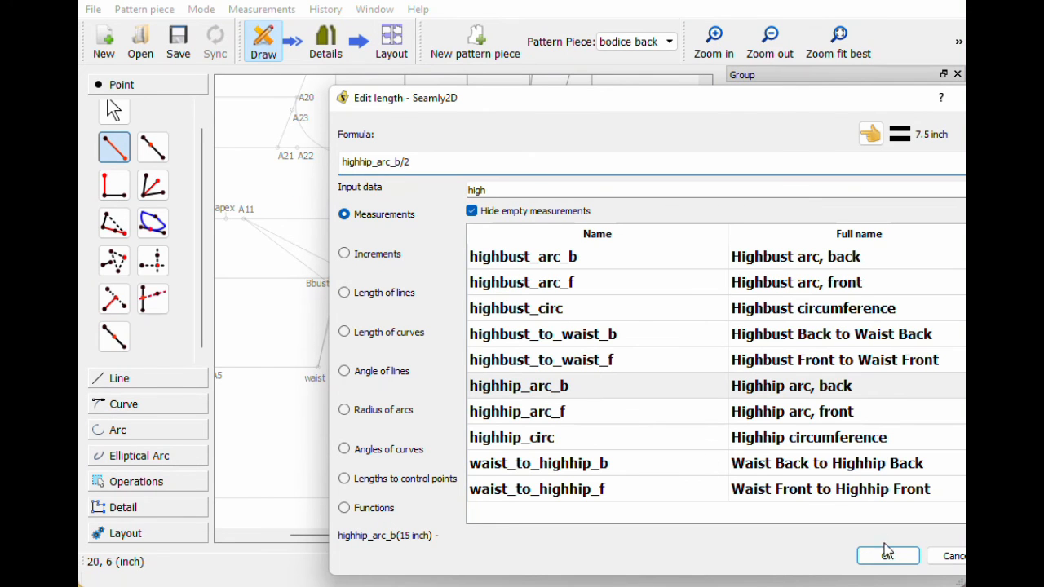
left_click(887, 556)
left_click(494, 416)
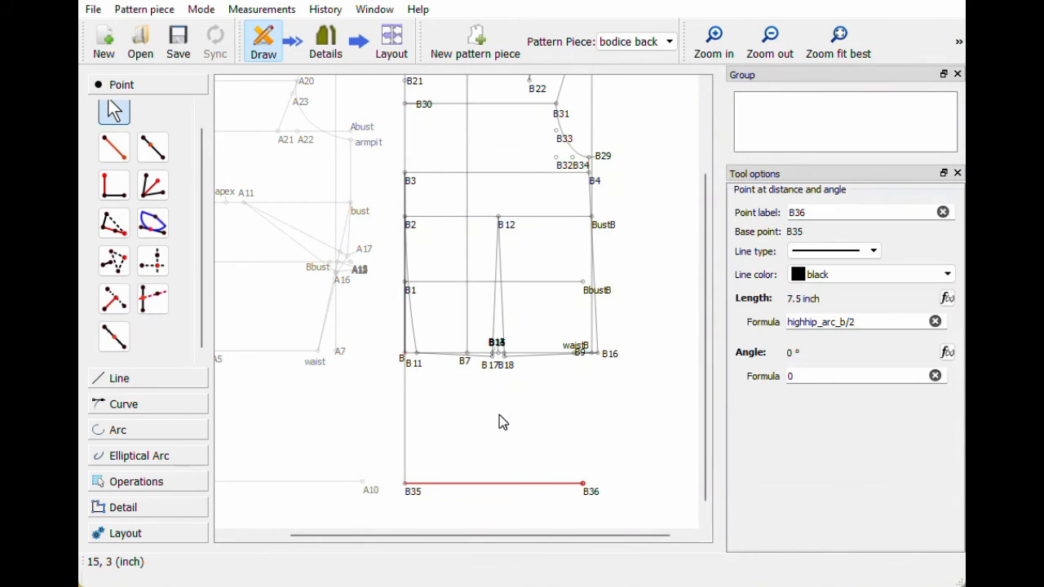
left_click(178, 45)
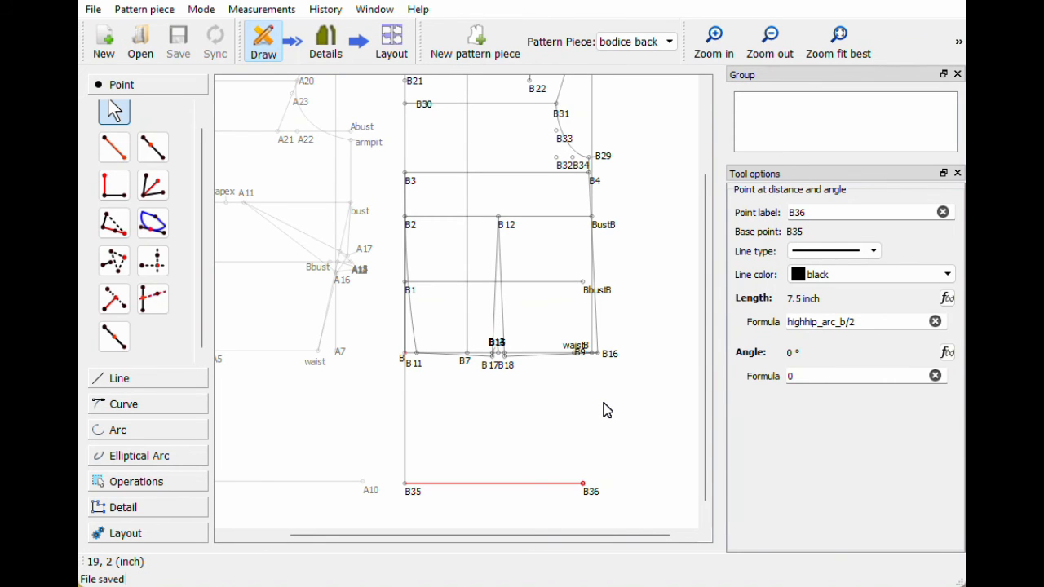
Step: Create a new pattern piece labelled "sleeve"
scroll(610, 412, "up", 3)
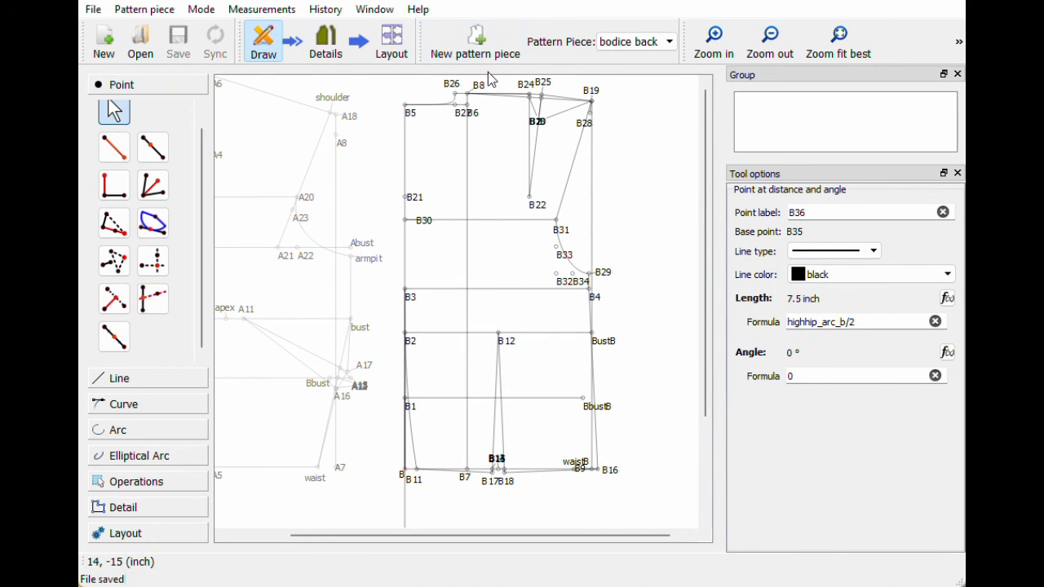
left_click(480, 45)
type("sleeve")
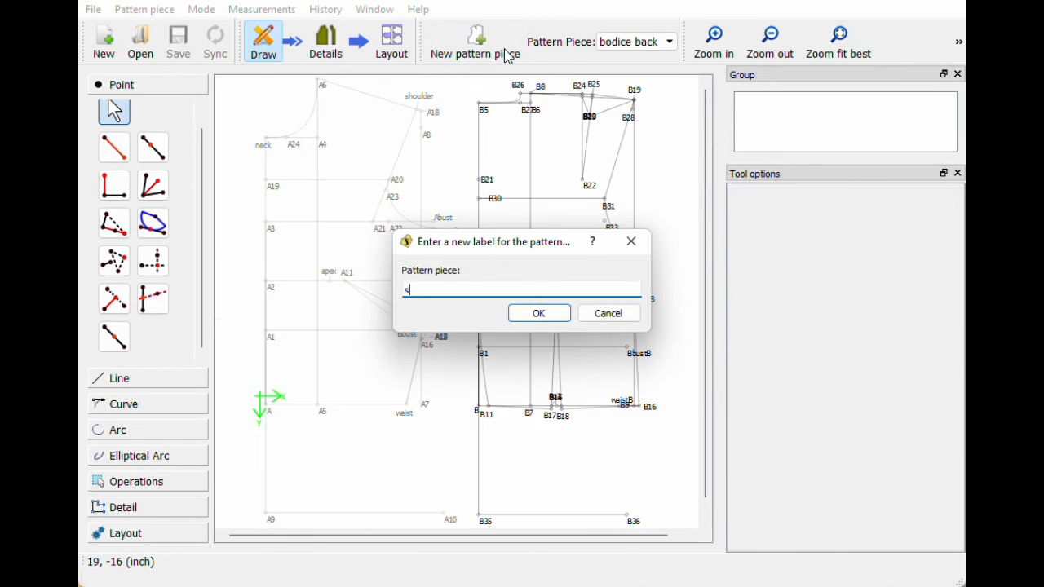
left_click(542, 315)
left_click(848, 47)
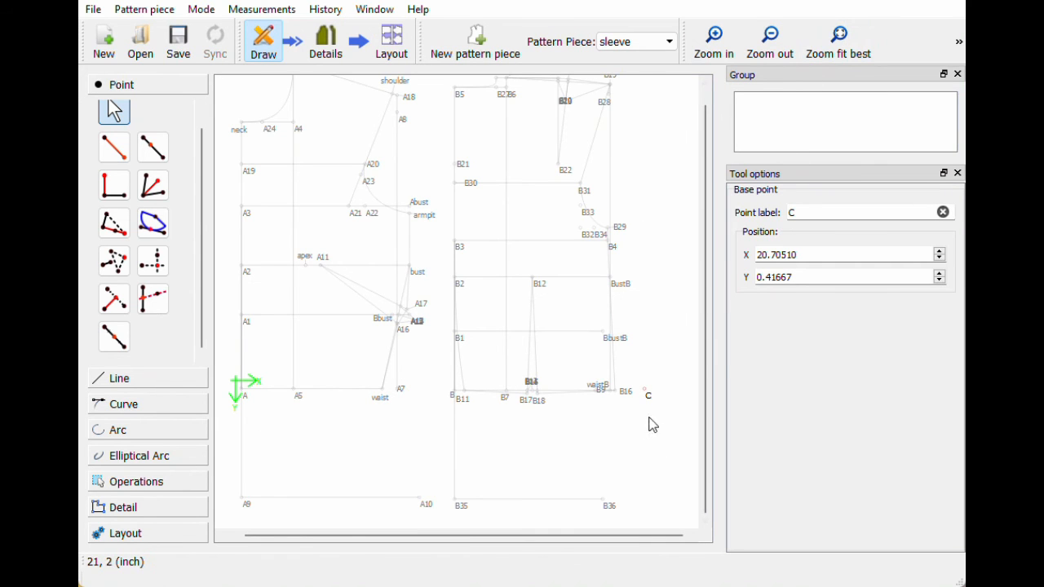
Step: Move the sleeve's base point C beside the back piece's shoulder, at about X 25.85 and Y -14.53
left_click_drag(645, 388, 600, 123)
scroll(670, 368, "up", 3, "ctrl")
scroll(669, 368, "down", 5, "ctrl")
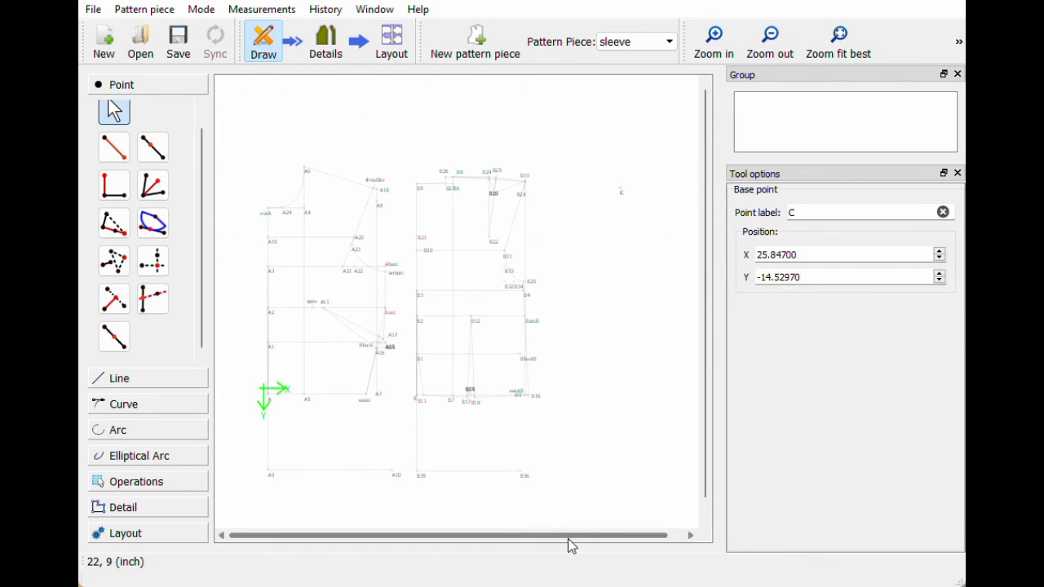
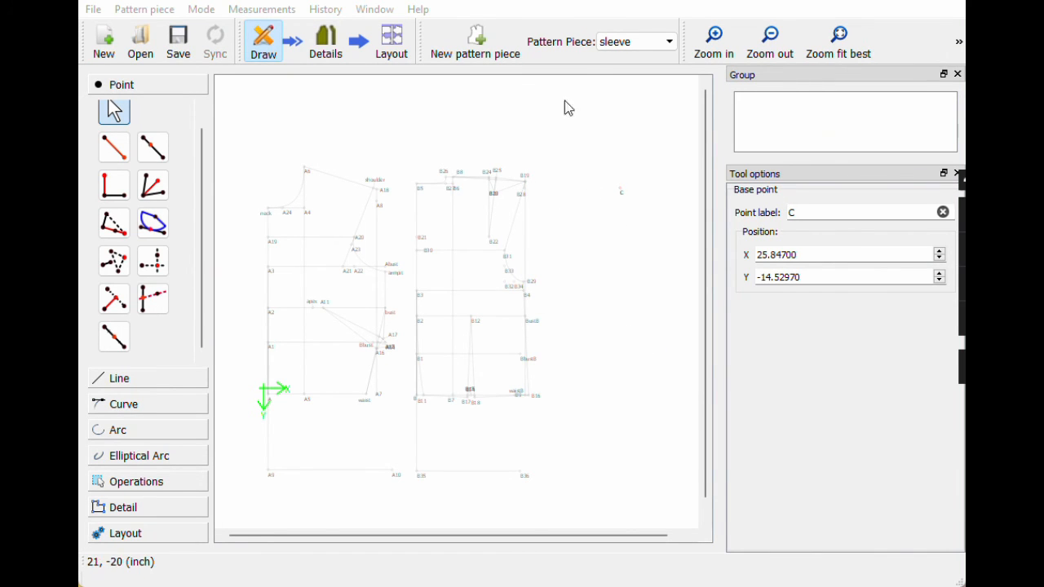
Step: Switch to the bodice front piece and draw a straight line from A21 to the shoulder point
left_click(618, 40)
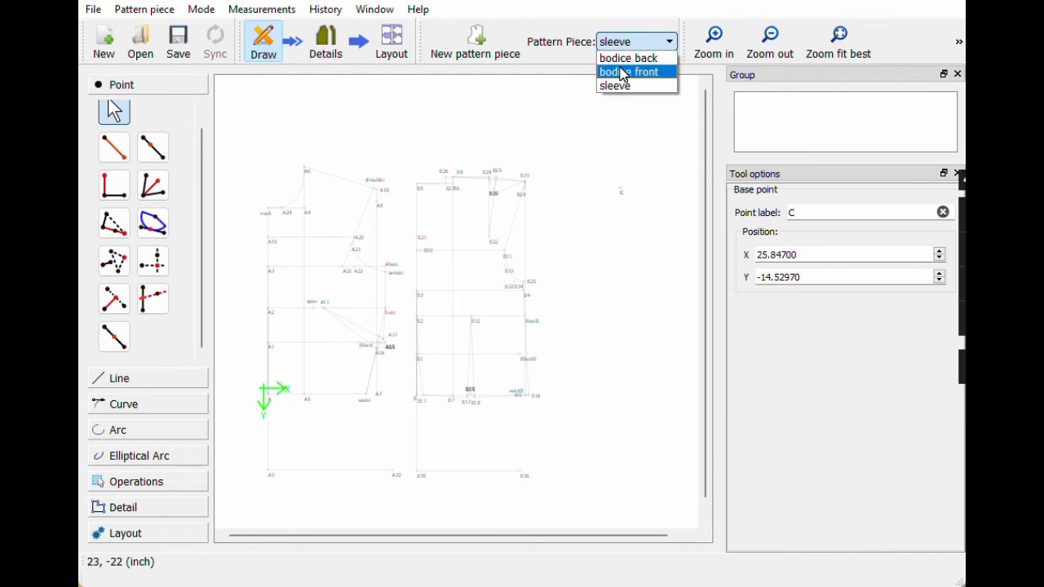
left_click(623, 72)
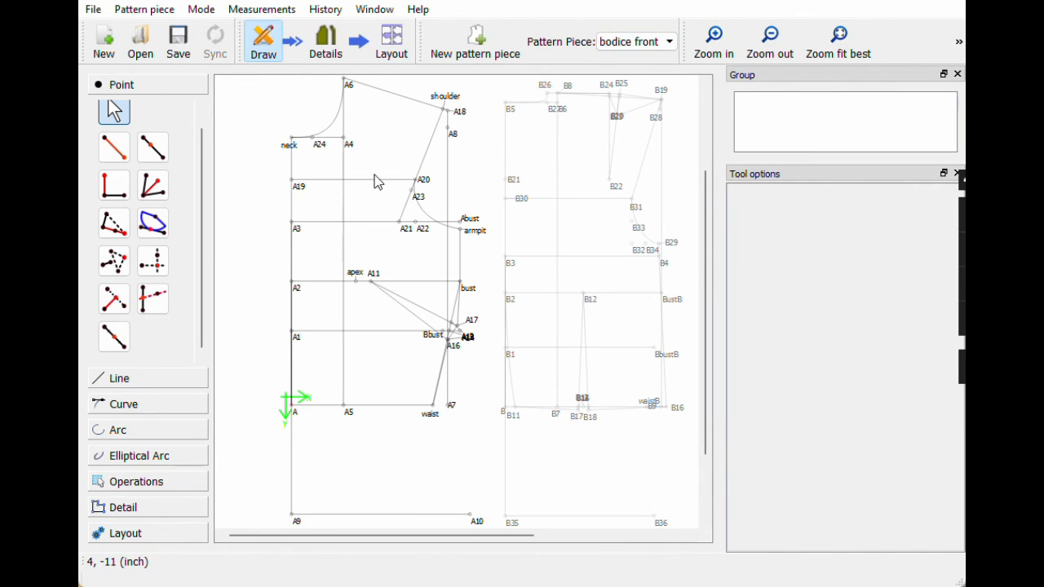
left_click(406, 228)
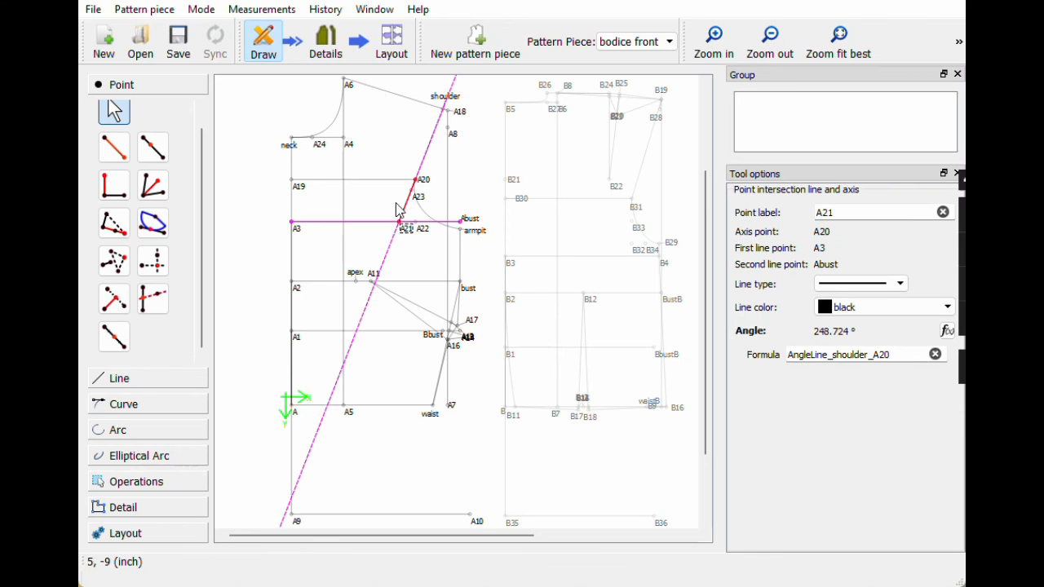
left_click(398, 210)
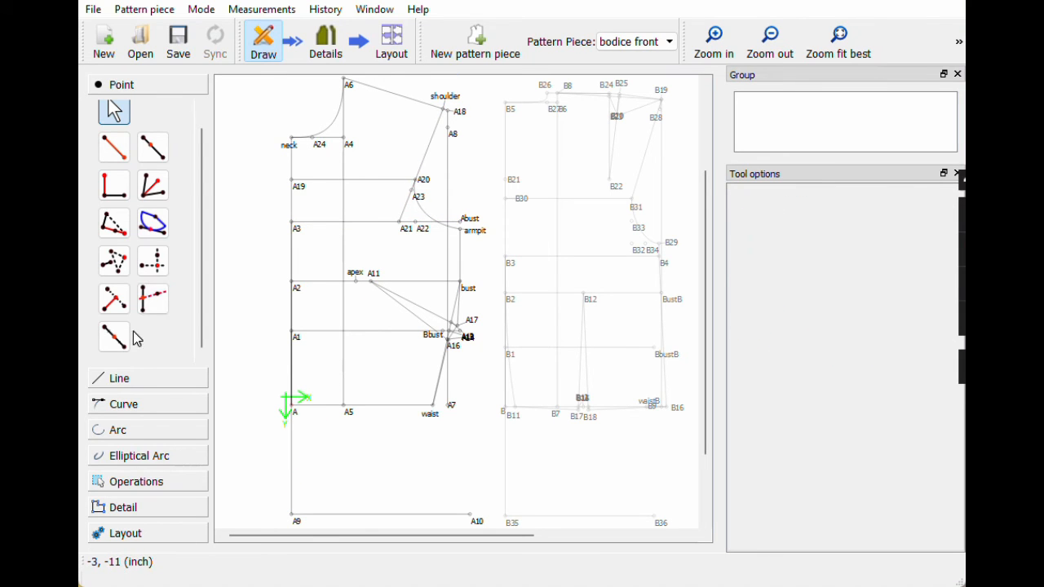
left_click(126, 378)
left_click(114, 189)
left_click(405, 231)
left_click(445, 107)
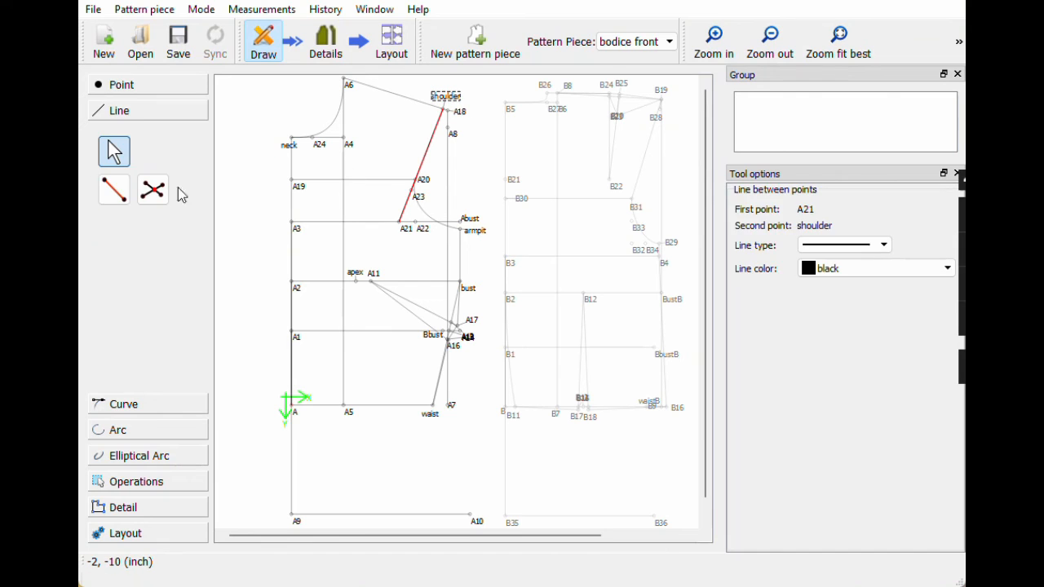
Step: Draw a straight line from A21 to the armpit point on the bodice front
left_click(113, 200)
left_click(403, 226)
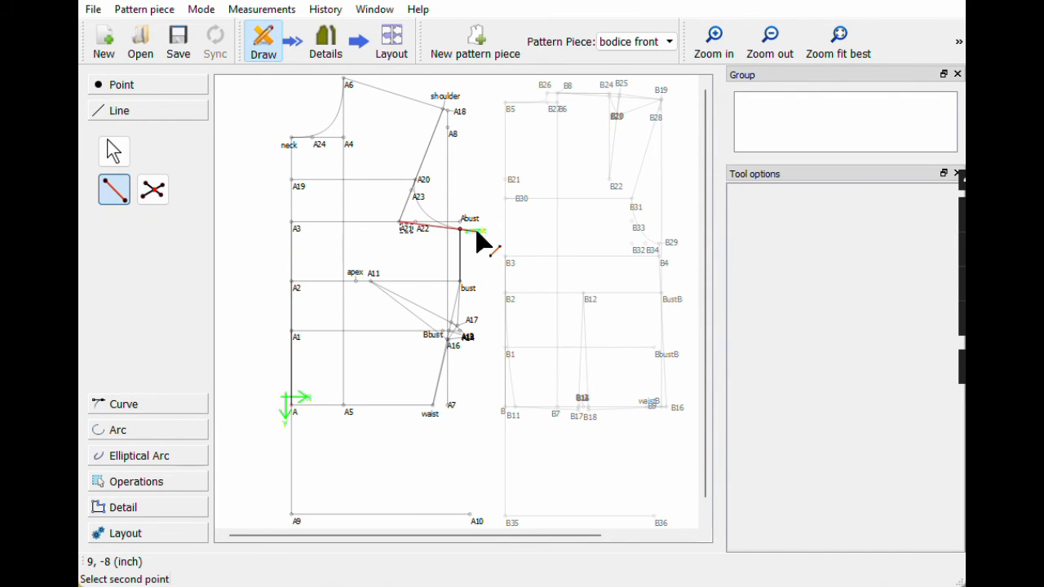
left_click(476, 231)
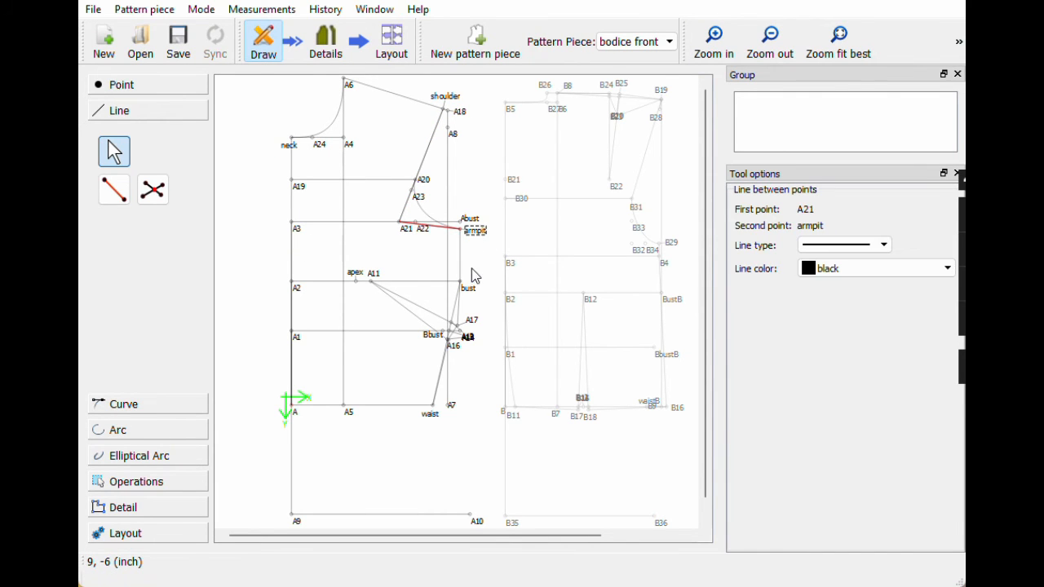
Step: Switch to the bodice back piece, shift the B32 label clear of B34, and draw a line from B32 to B19
left_click(657, 46)
left_click(629, 58)
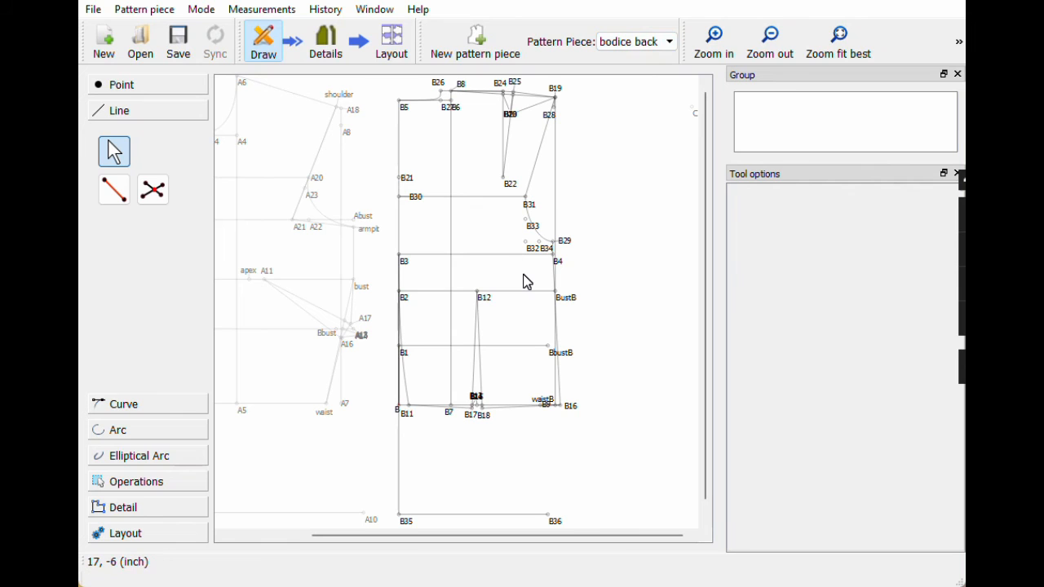
left_click_drag(530, 257, 514, 250)
left_click(113, 196)
left_click(522, 244)
left_click(555, 98)
Step: Draw a straight line from B32 to B29 at the back armhole
left_click(114, 189)
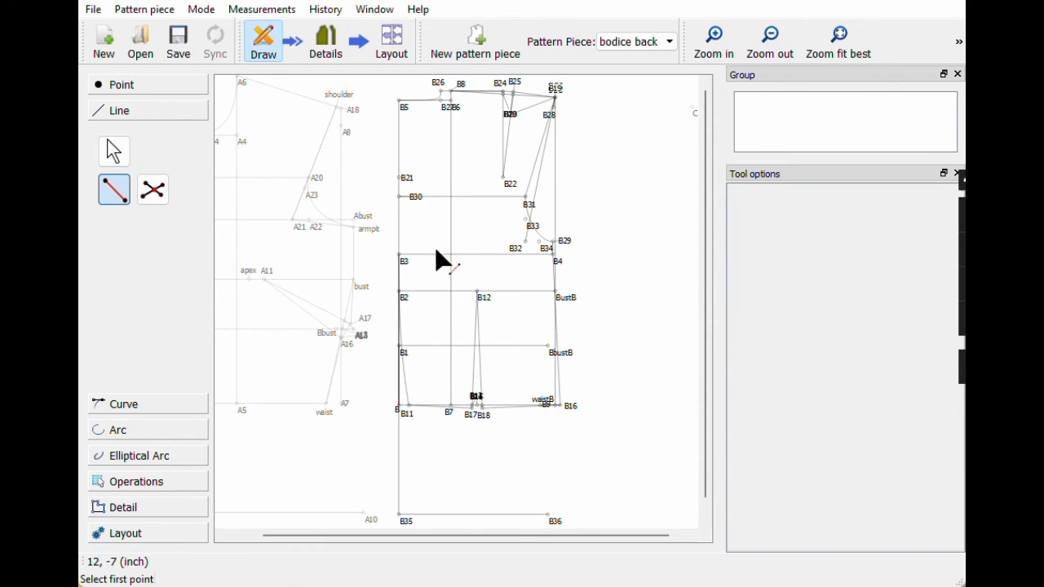
left_click(521, 250)
left_click(561, 243)
left_click(652, 275)
Step: Make the sleeve the active pattern piece
left_click(621, 43)
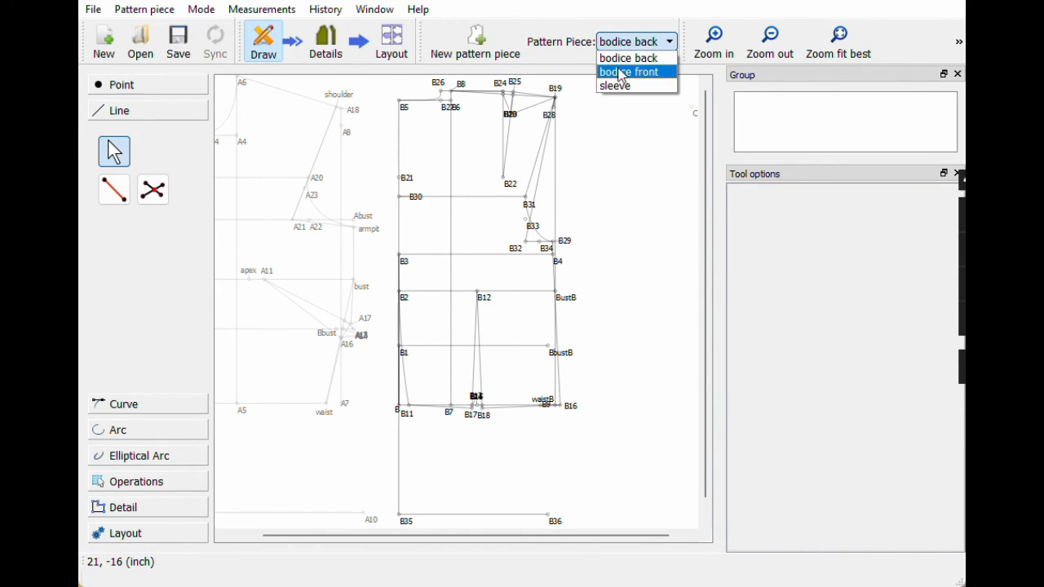
left_click(618, 85)
scroll(576, 254, "down", 5)
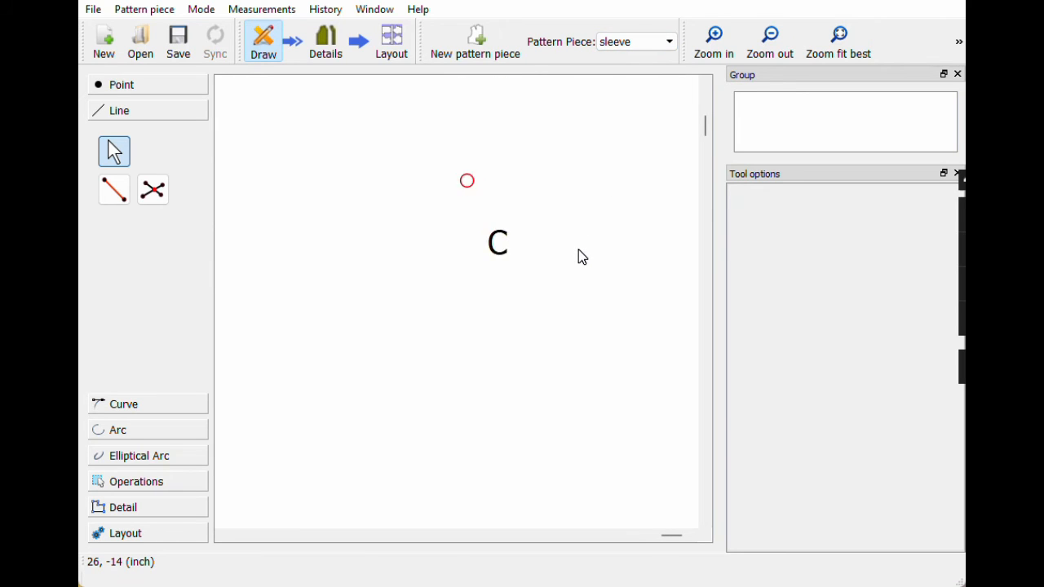
scroll(589, 255, "down", 3)
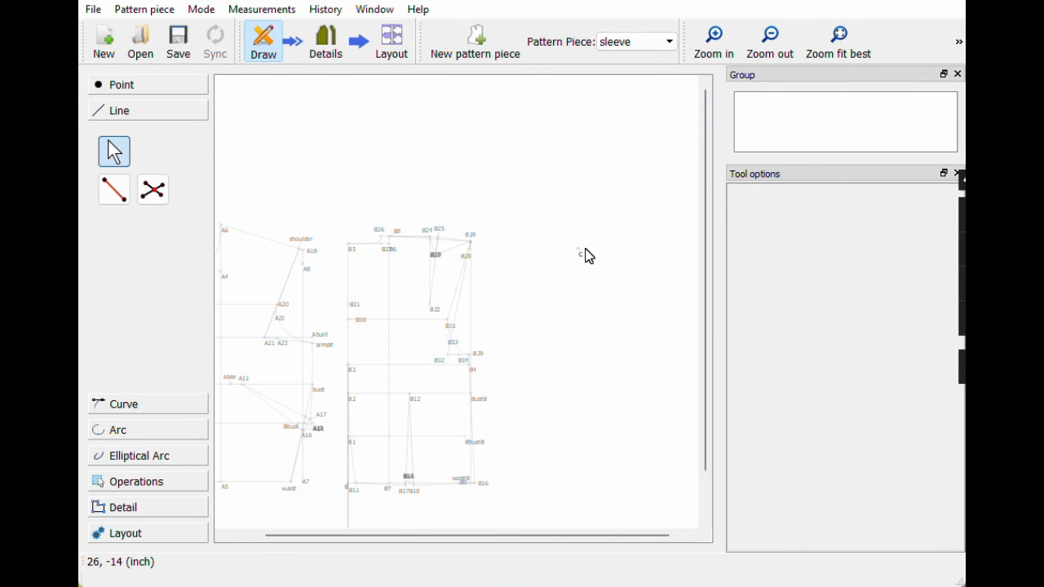
scroll(564, 474, "up", 1)
left_click_drag(547, 535, 508, 536)
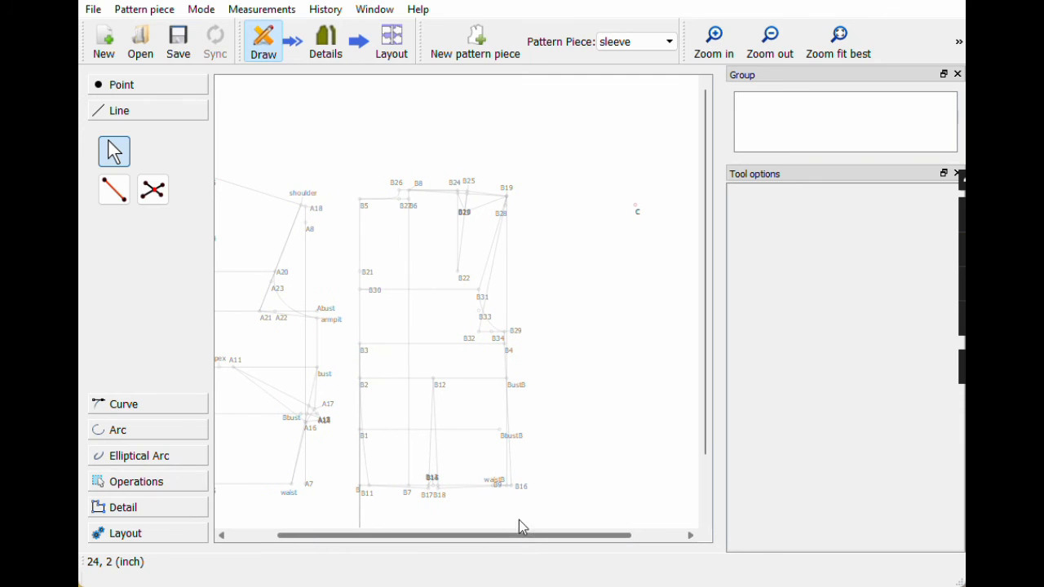
left_click_drag(700, 263, 703, 308)
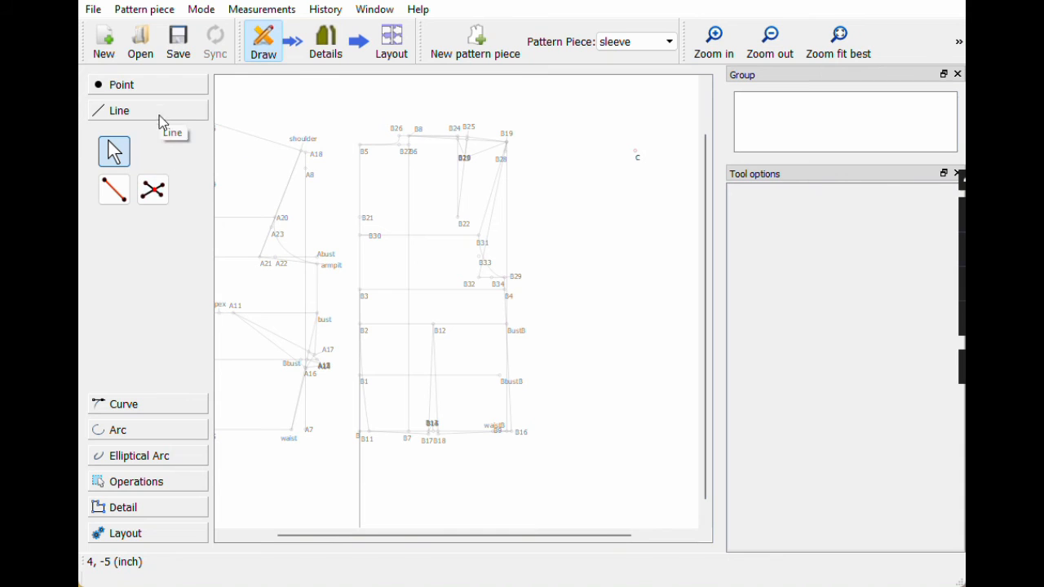
Step: Start a point at distance and angle straight down from C, and set its angle to 270°
left_click(139, 88)
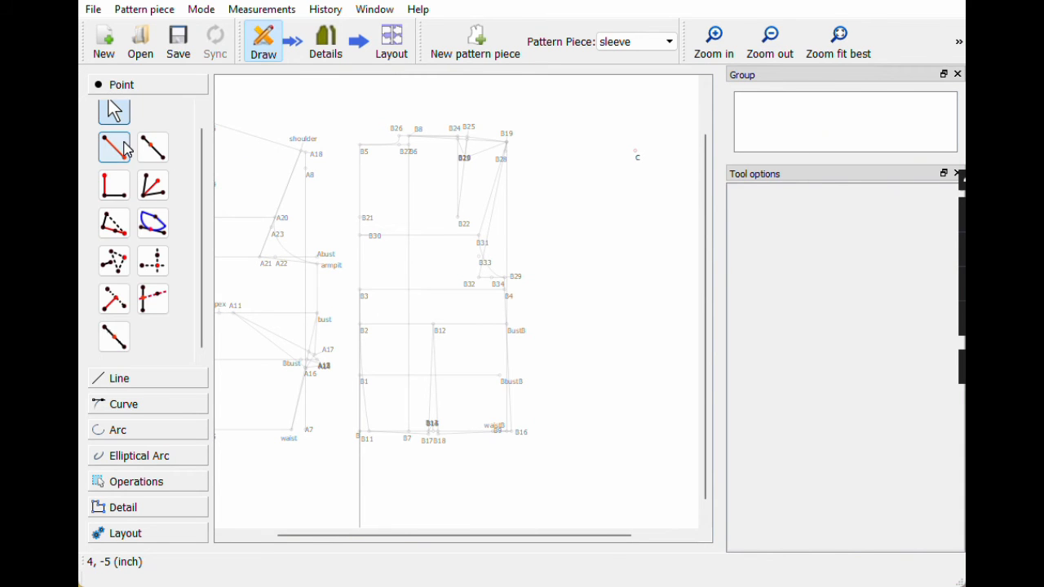
left_click(120, 157)
left_click(636, 151)
left_click(636, 308)
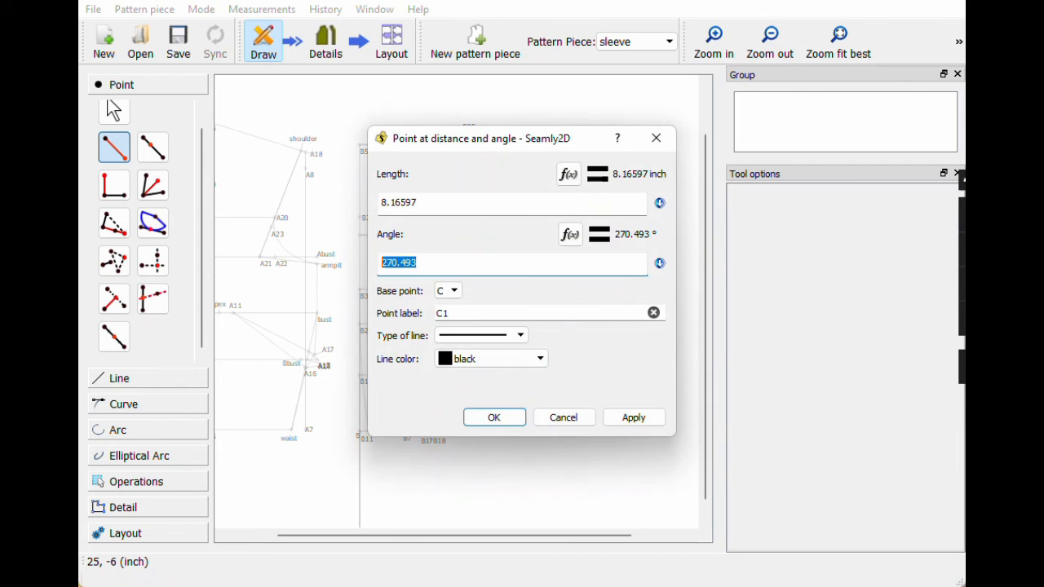
type("270")
Step: Set the new point's length to arm_shoulder_tip_to_wrist and create it as C1
left_click(568, 174)
key("BackSpace")
key("BackSpace")
key("BackSpace")
key("BackSpace")
key("BackSpace")
key("BackSpace")
key("BackSpace")
left_click(561, 181)
type("wri")
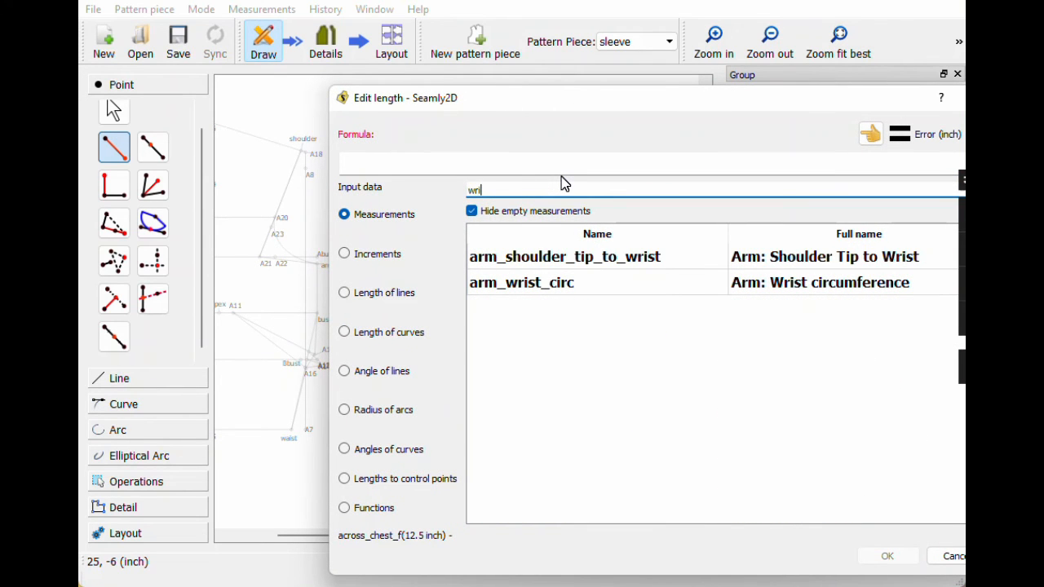
double_click(598, 261)
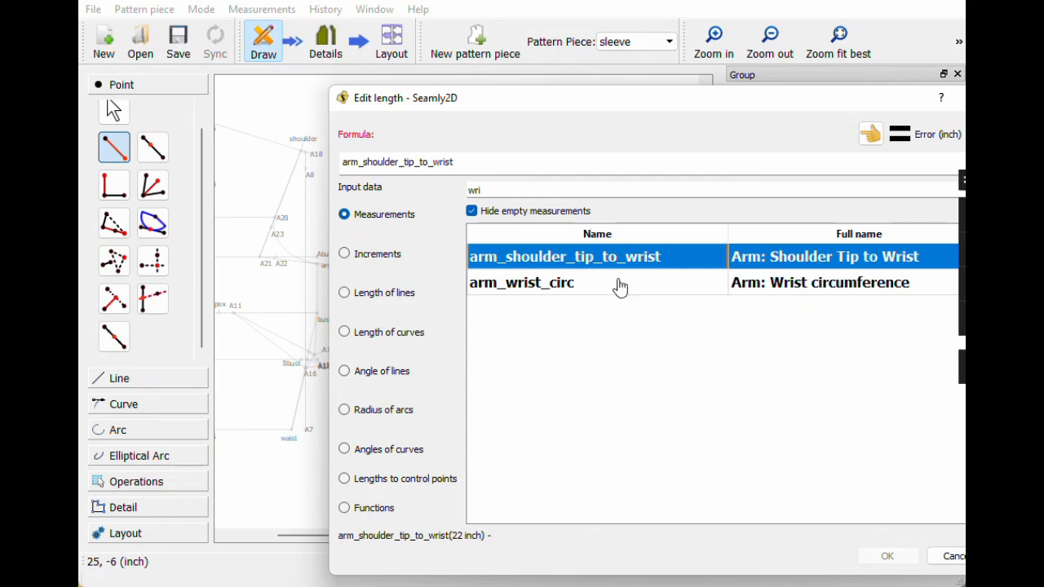
left_click(884, 557)
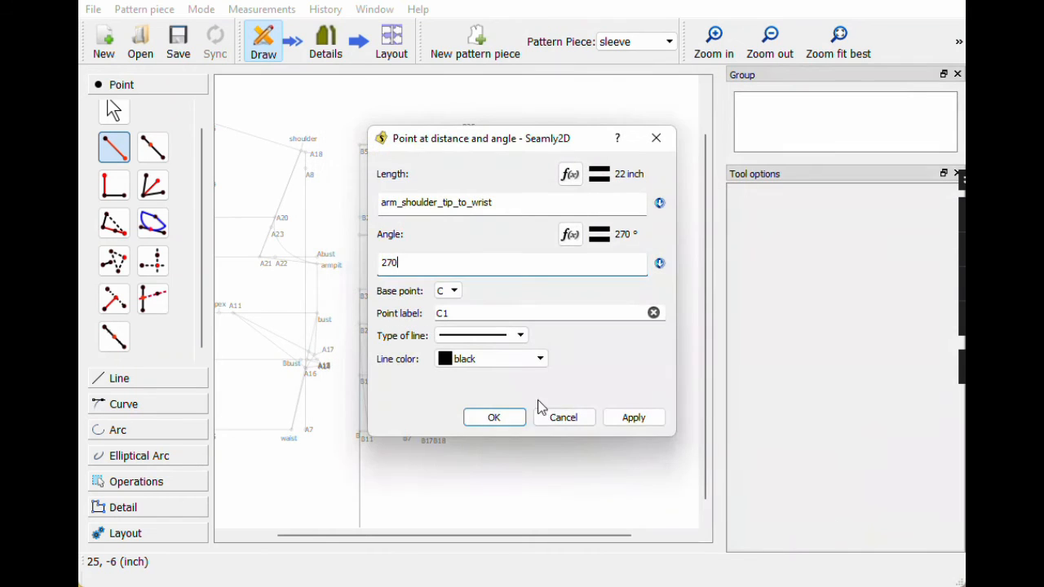
left_click(495, 419)
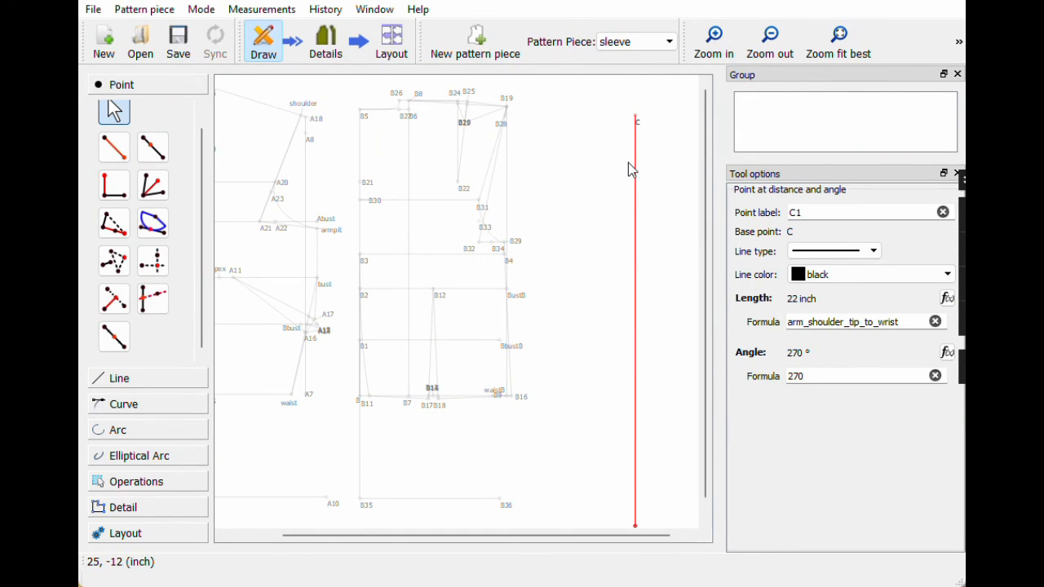
Step: Create point C2 along the line from C to C1 at a distance of arm_shoulder_tip_to_elbow
left_click(152, 148)
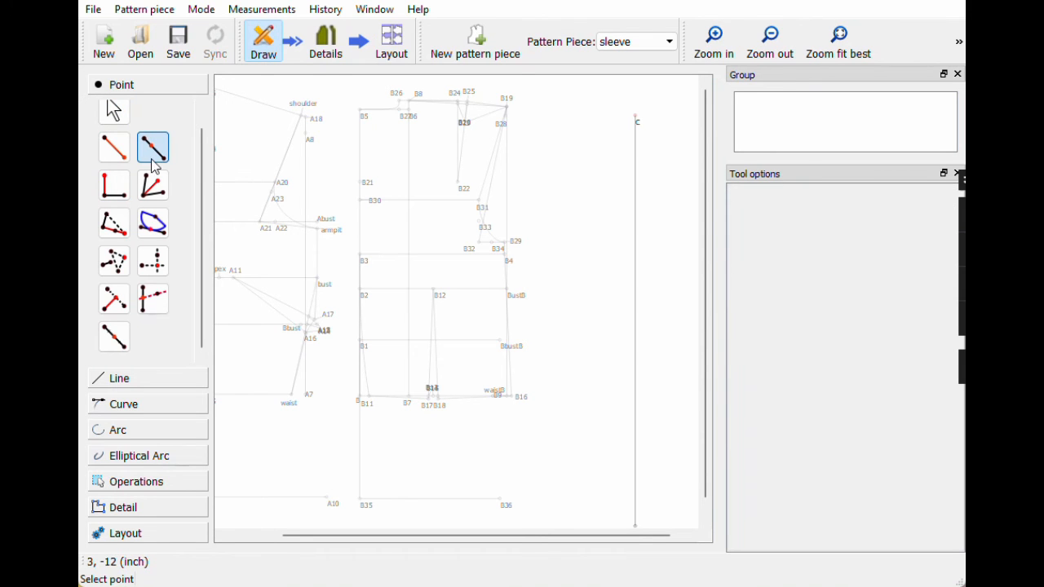
left_click(637, 118)
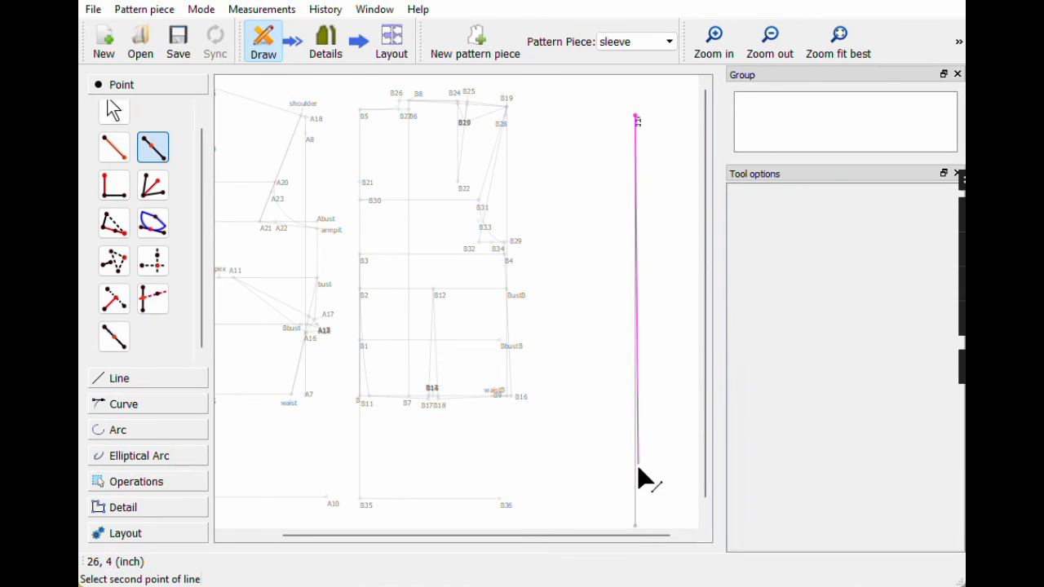
left_click(636, 526)
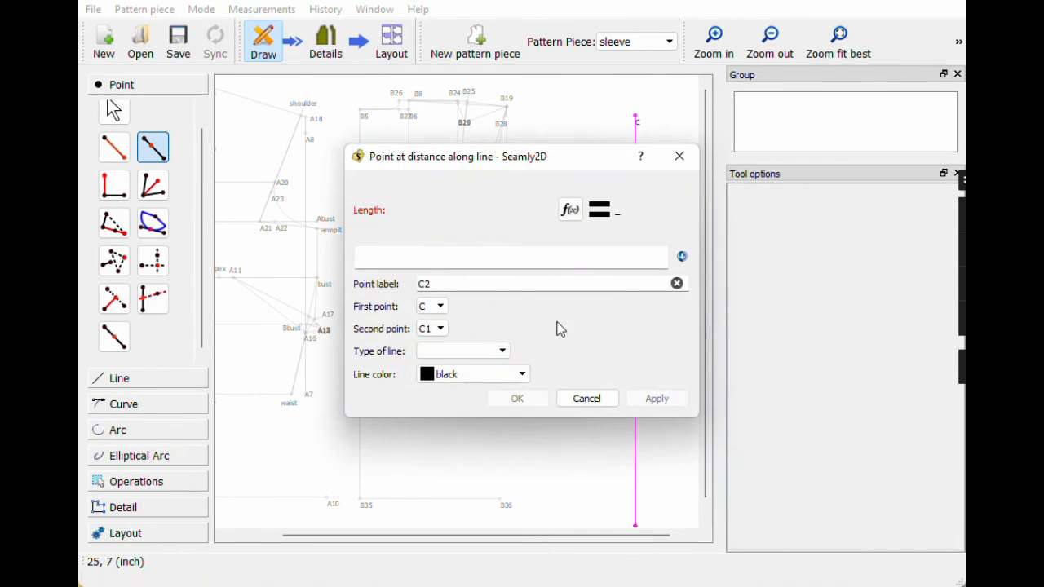
left_click(570, 210)
type("elb")
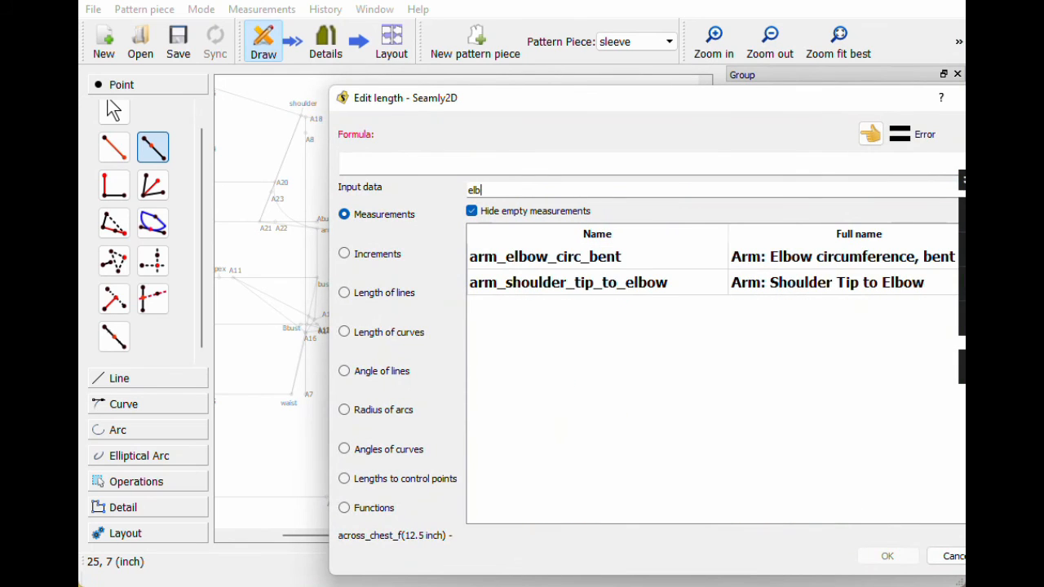
double_click(562, 286)
left_click(886, 556)
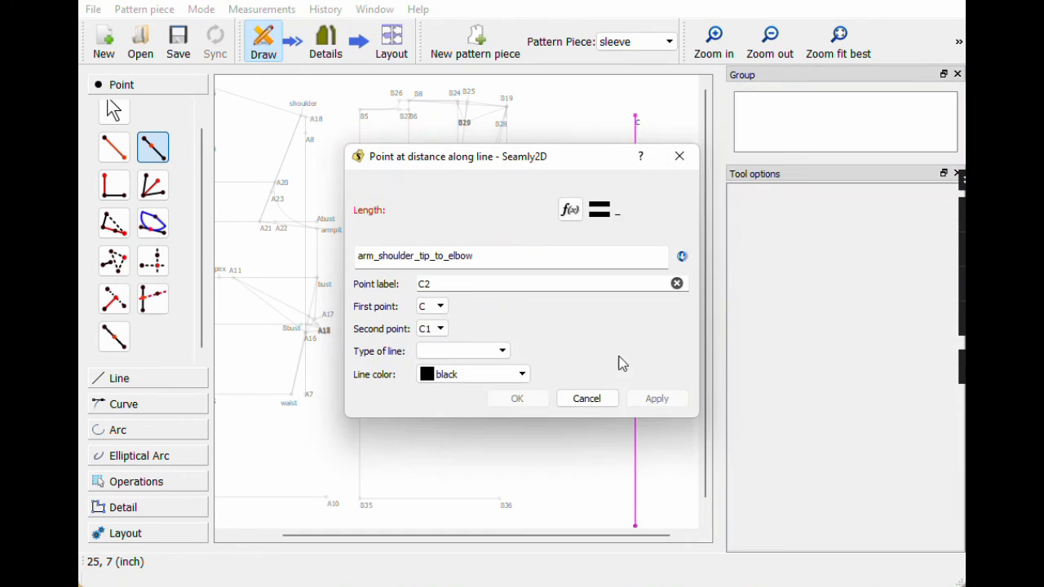
left_click(529, 399)
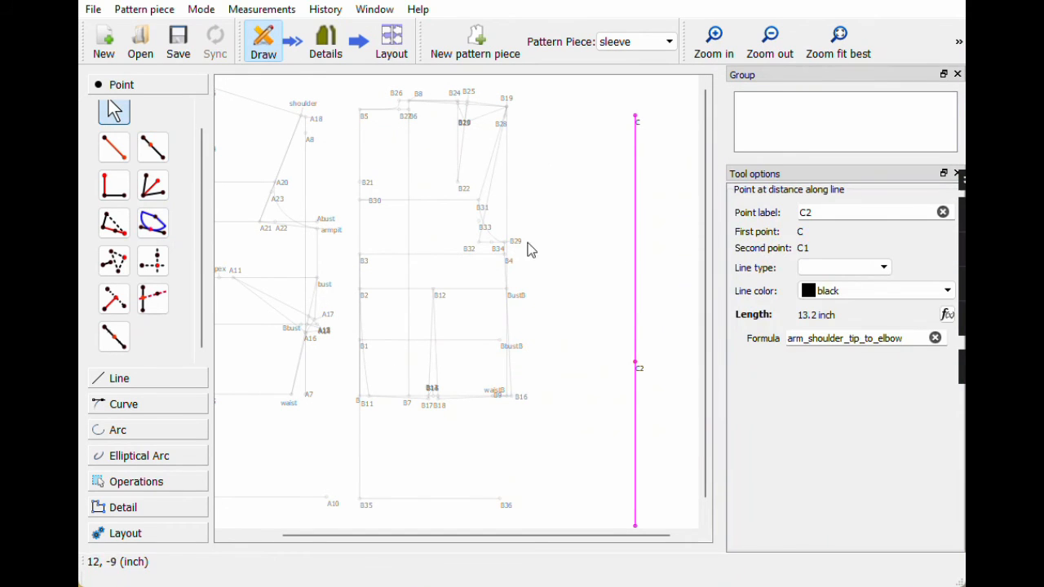
left_click(650, 319)
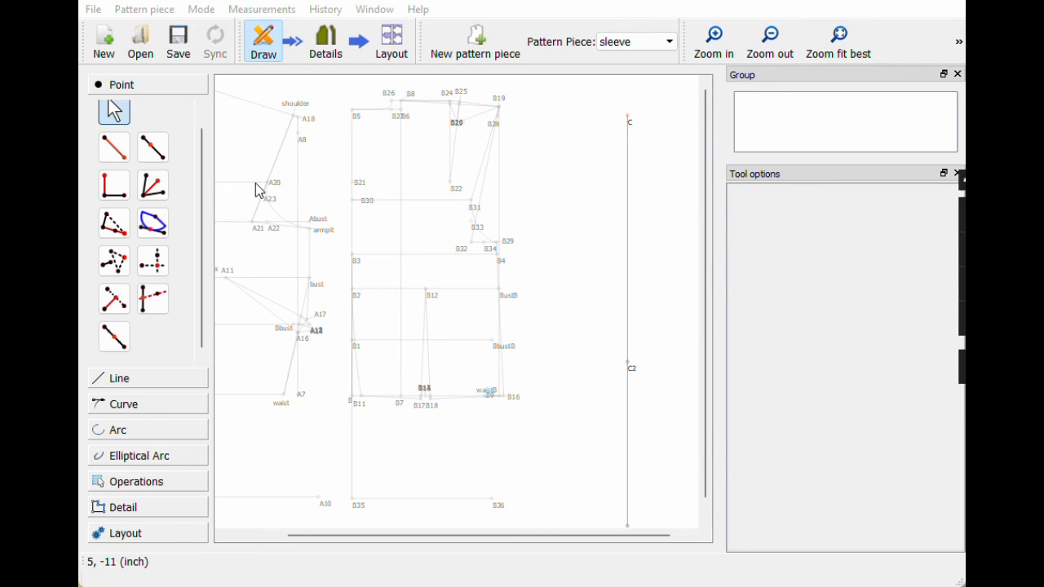
Step: Start a point at distance along the line from C to C2 and list the line lengths for its length formula
left_click(153, 150)
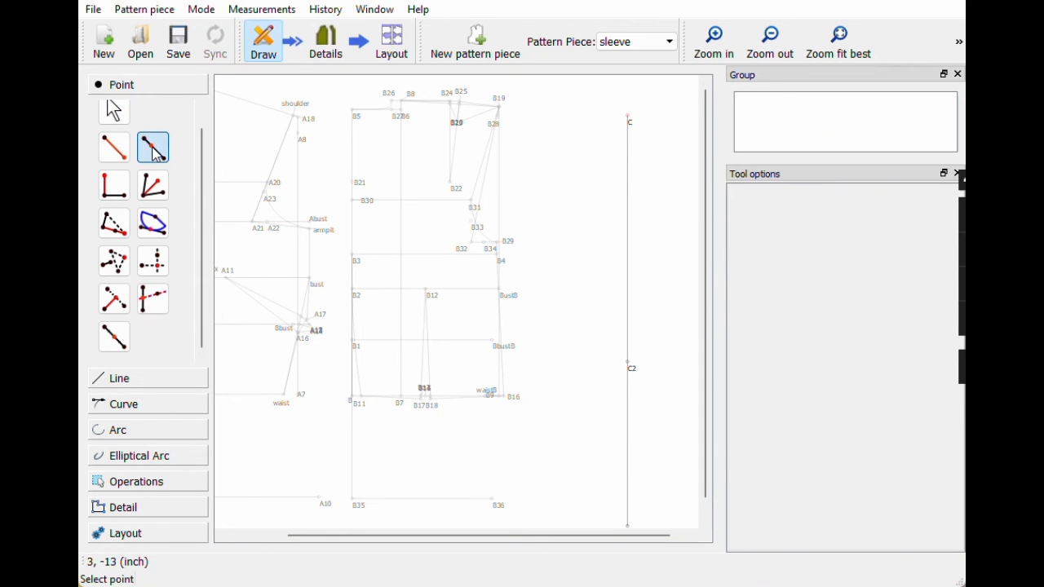
left_click(628, 121)
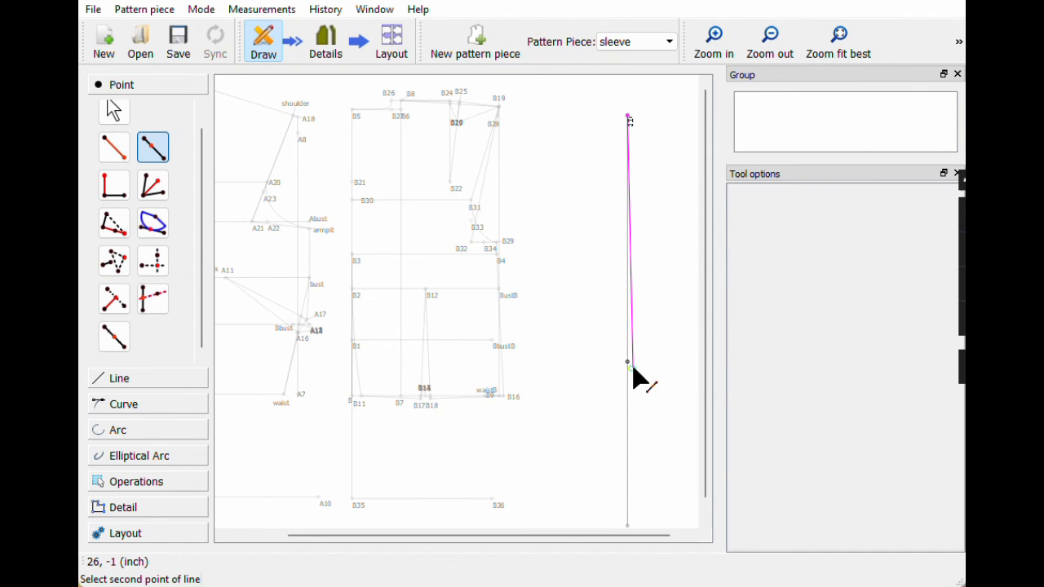
left_click(633, 367)
left_click_drag(497, 163, 813, 123)
left_click(878, 171)
left_click_drag(766, 65, 657, 54)
left_click(587, 250)
Step: Begin the length formula with (Line_A21_shoulder+Line_A21_armpit+ to add up the front armhole reference lines
left_click(548, 110)
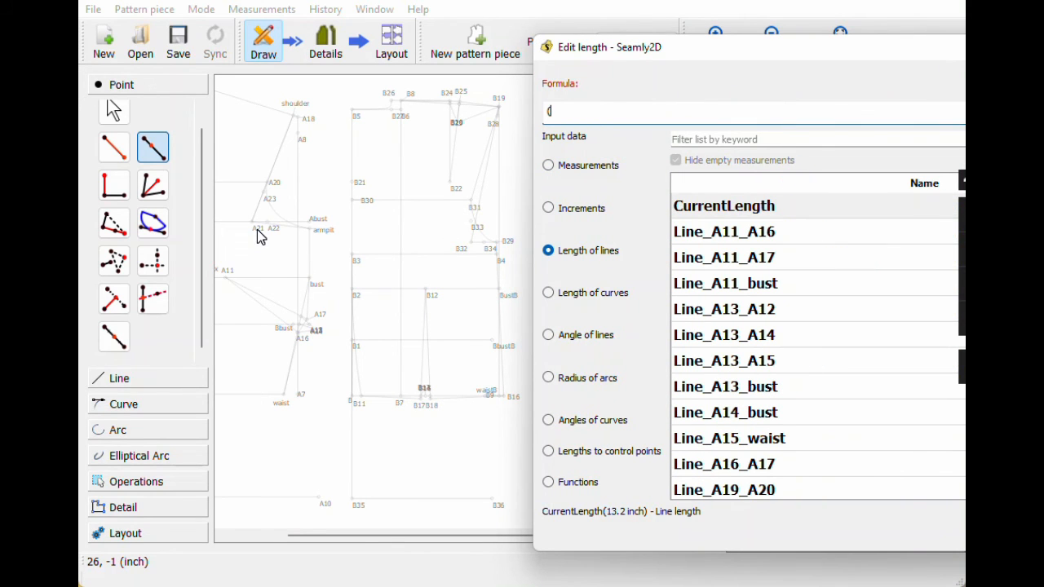
left_click(675, 140)
type("a21")
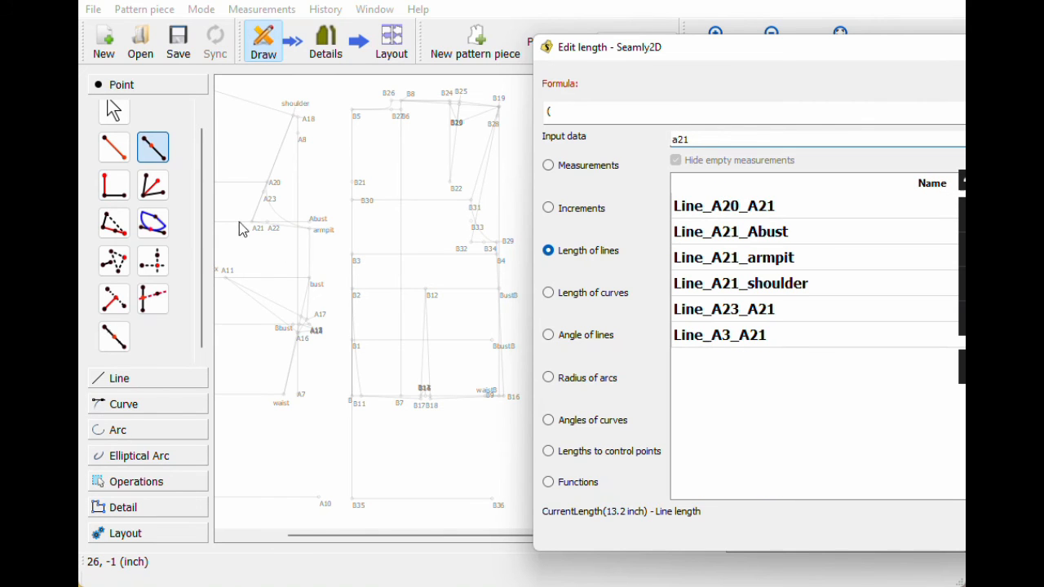
double_click(794, 285)
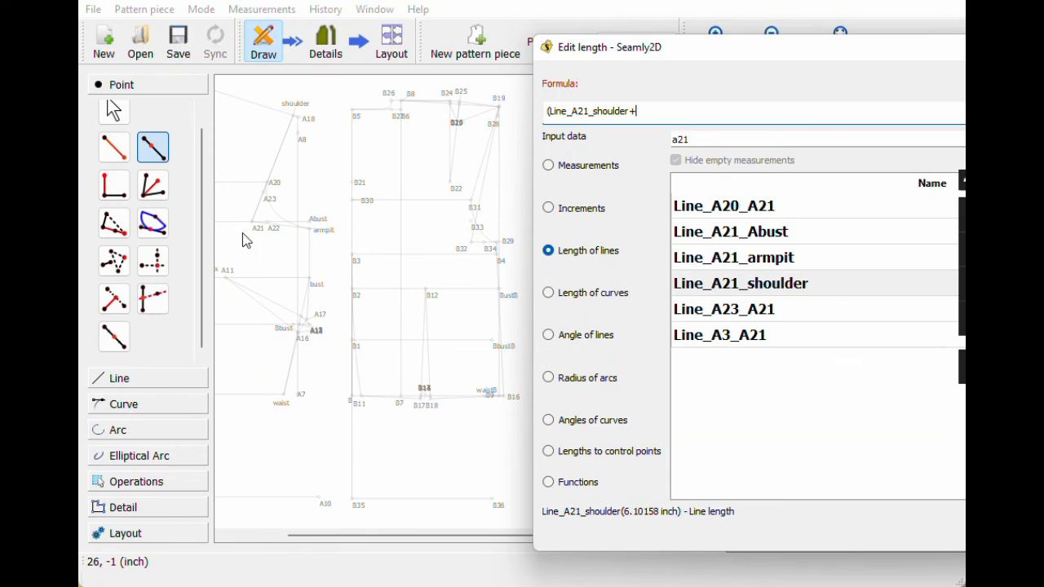
double_click(734, 260)
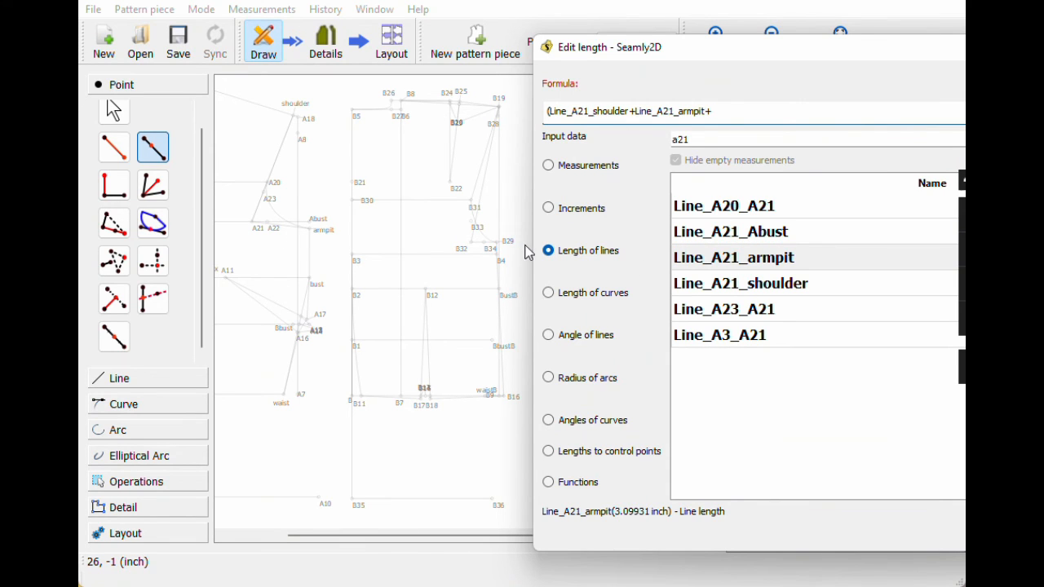
Step: Complete the length formula with Line_B32_B29+Line_B32_B19)/4, create the point as C3 and shift its label beside the centre line
double_click(661, 139)
type("b32")
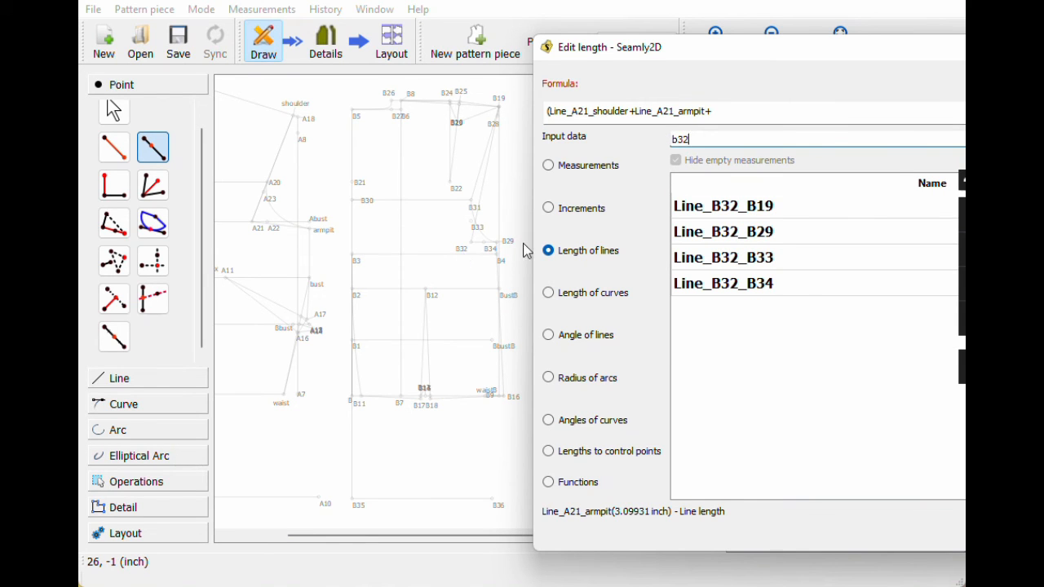
double_click(690, 235)
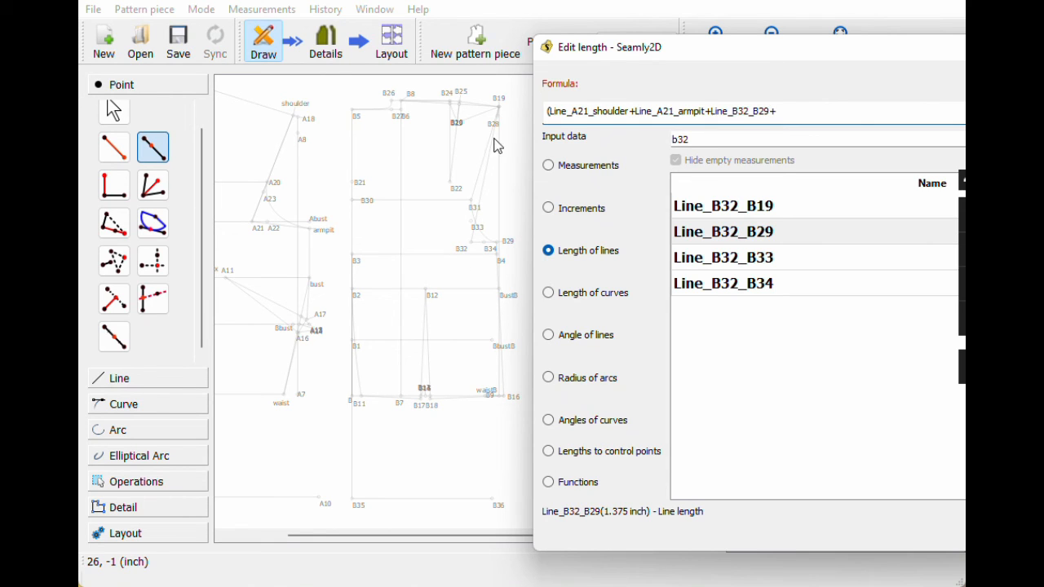
left_click(765, 209)
double_click(765, 208)
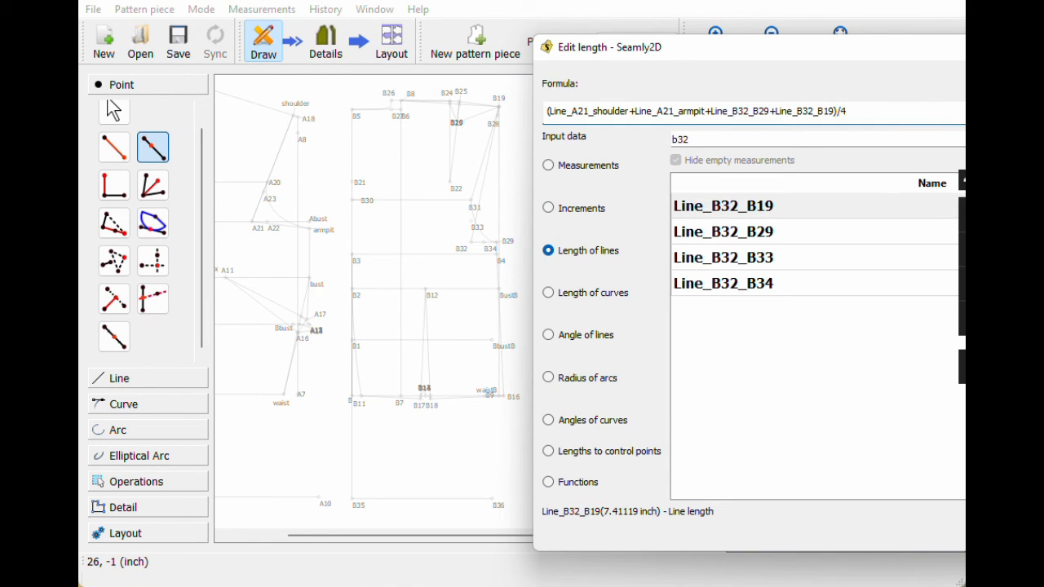
key("Return")
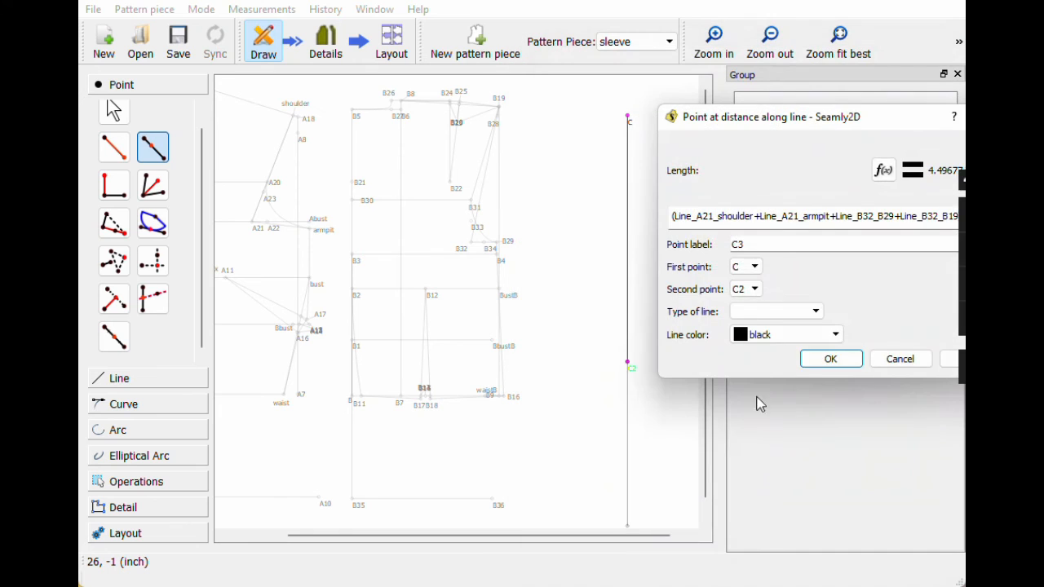
left_click(817, 358)
mouse_move(633, 209)
left_mouse_down()
mouse_move(623, 193)
mouse_move(624, 221)
left_mouse_up()
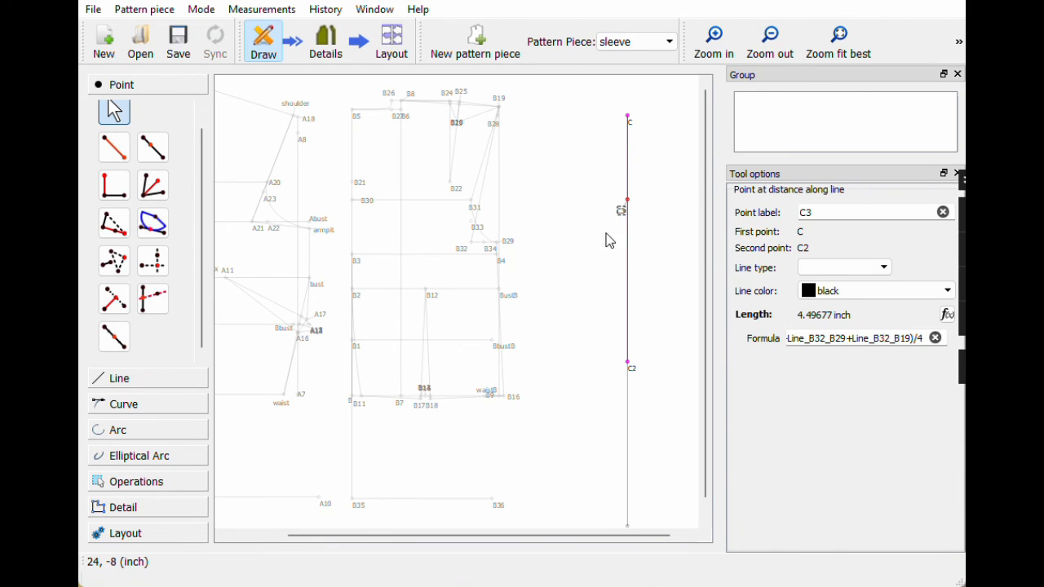
Step: Start another point at distance along the line from C to C2 and begin its length formula with (arm_upper_circ/2)-
mouse_move(628, 209)
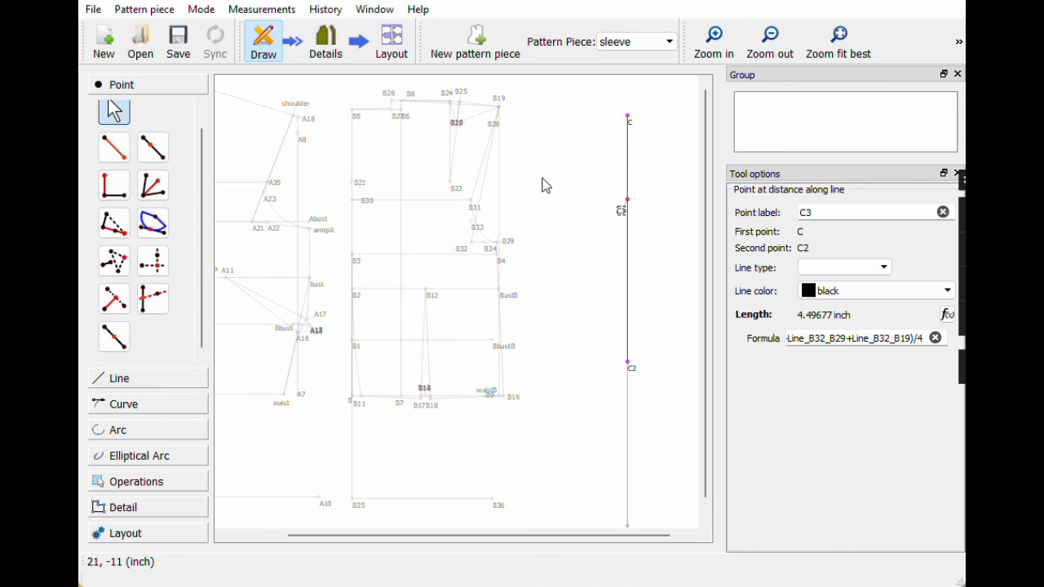
left_click(153, 156)
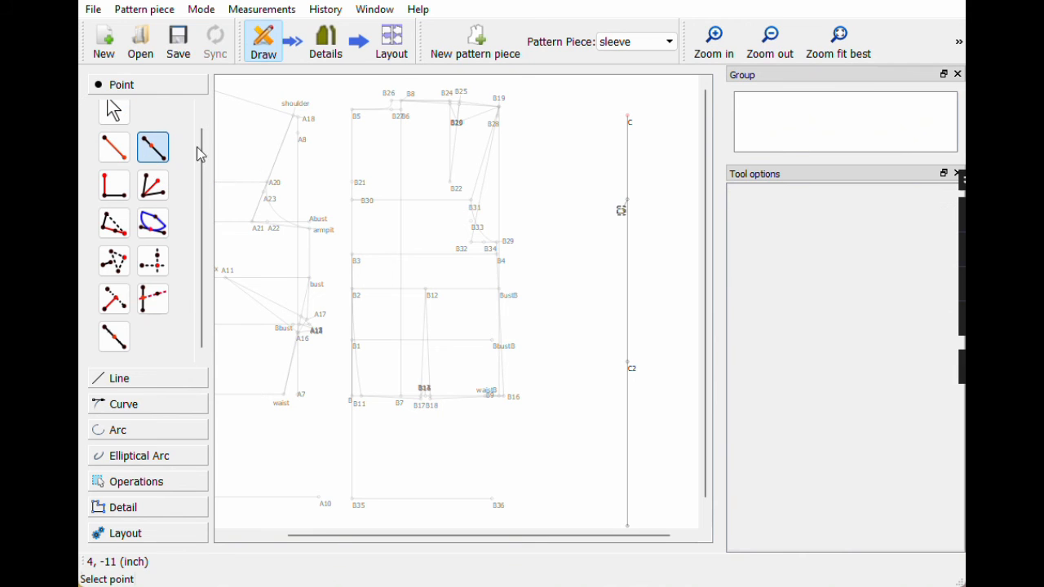
left_click(628, 118)
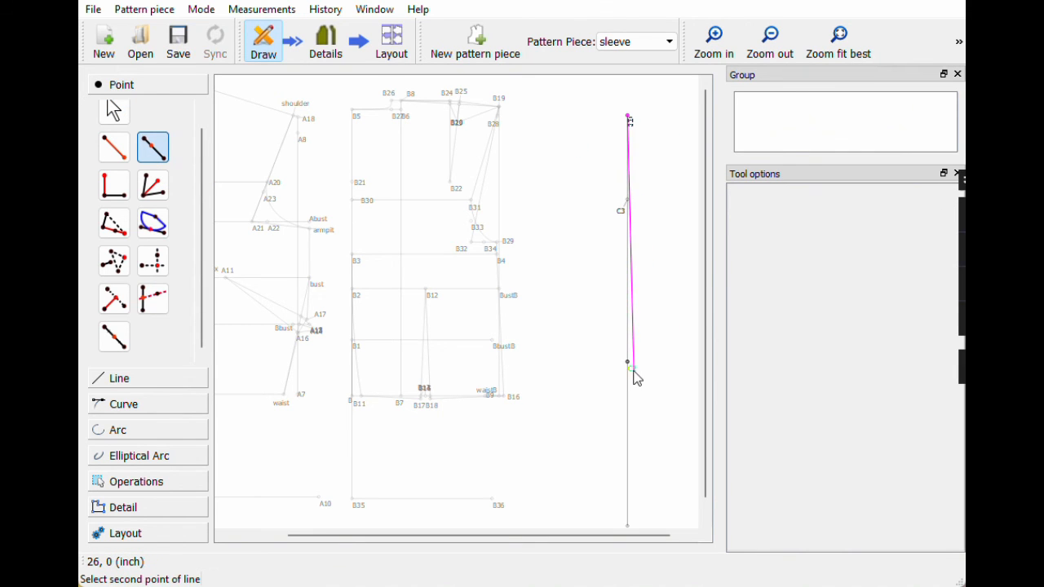
left_click(629, 365)
left_click_drag(534, 166, 863, 152)
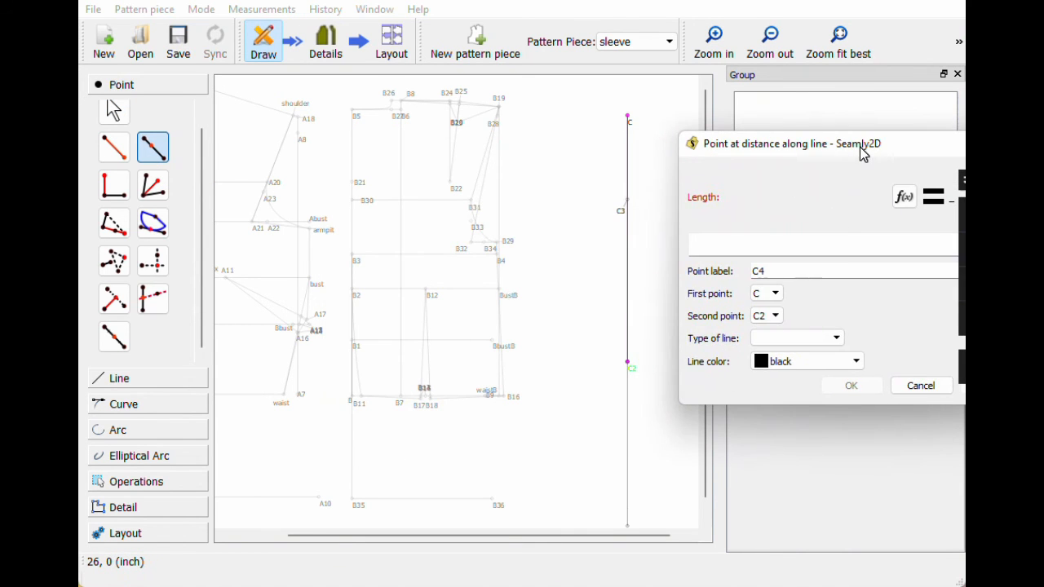
left_click(903, 197)
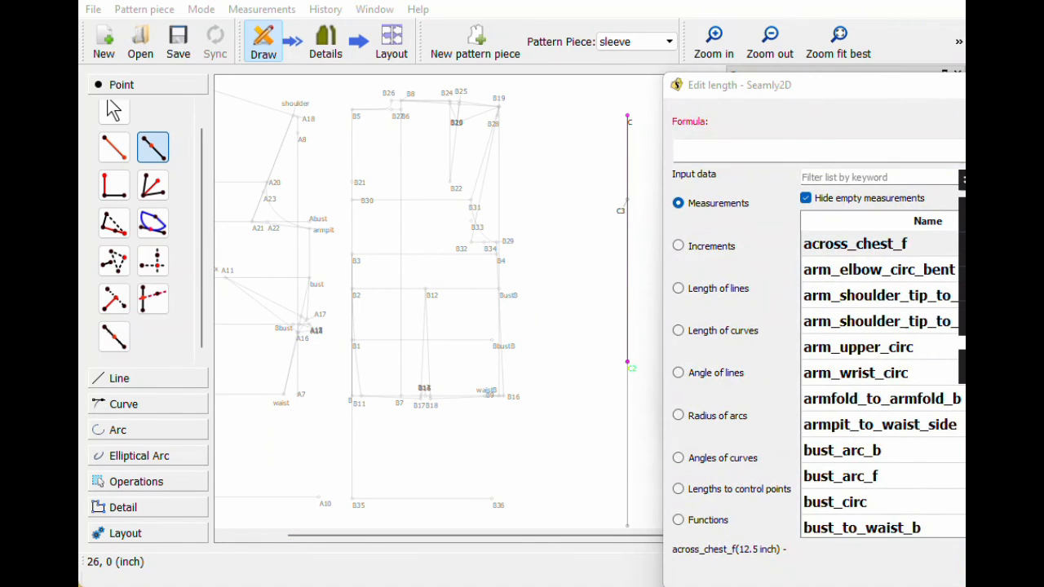
left_click(848, 179)
type("upp")
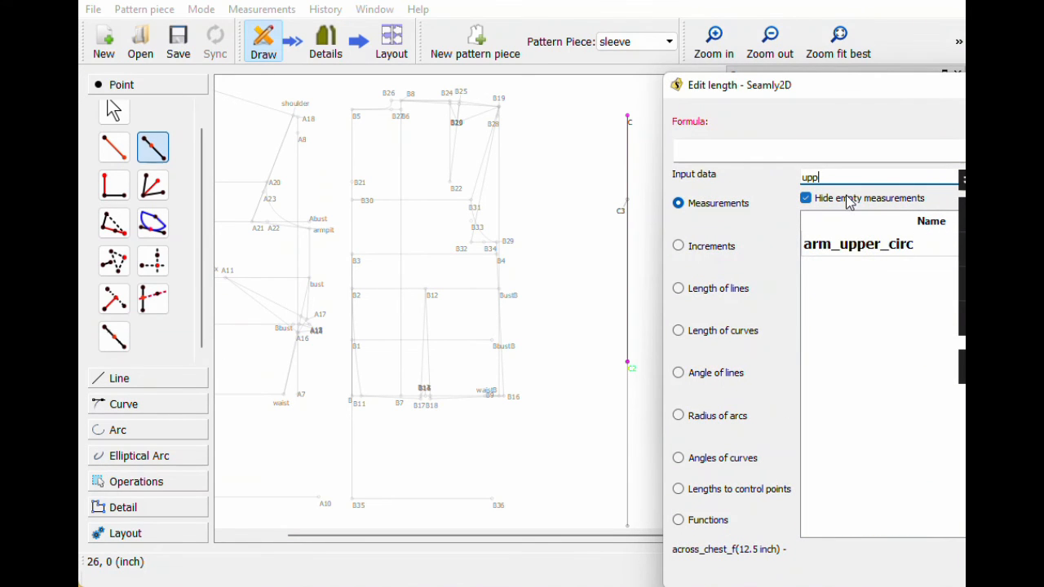
double_click(827, 244)
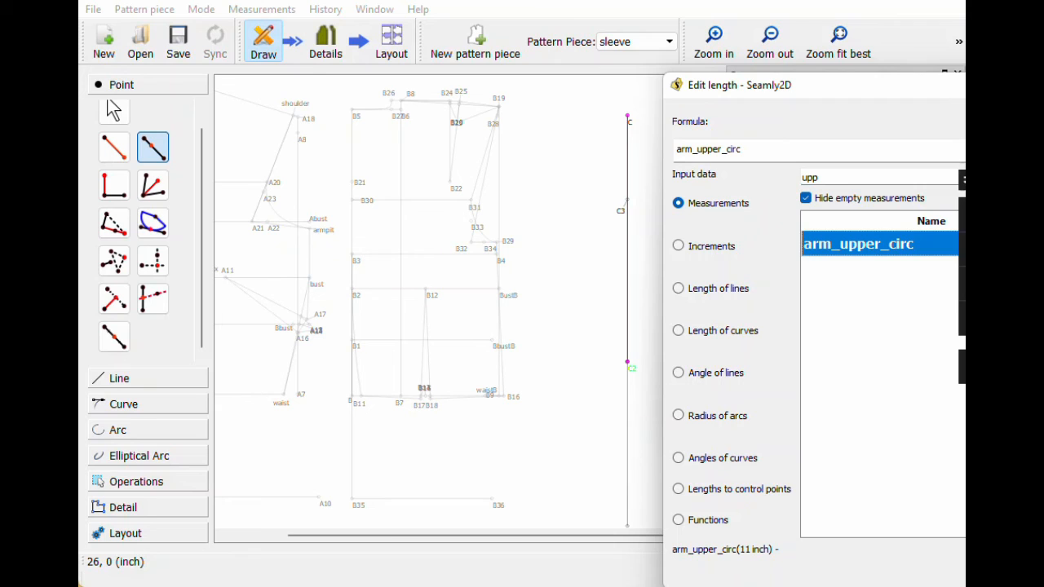
type("(")
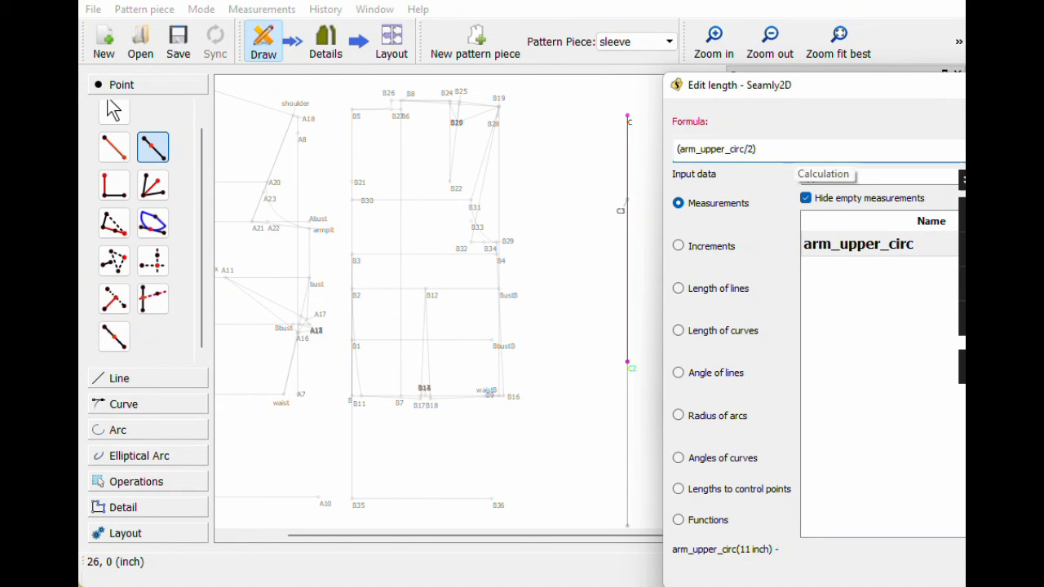
type("/2)-")
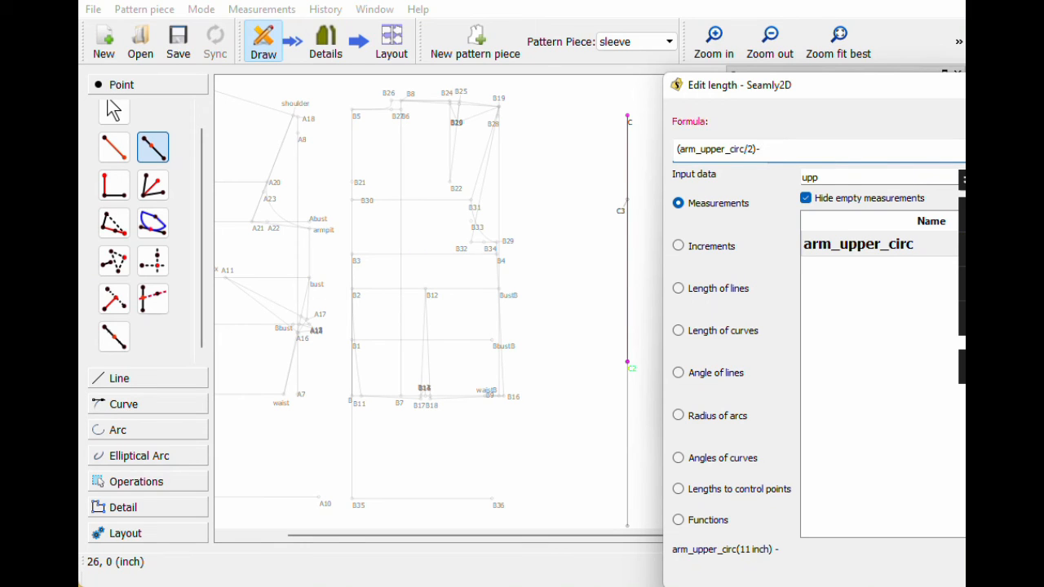
Step: Subtract Line_C_C3 in the length formula and create the point as C4
left_click(724, 288)
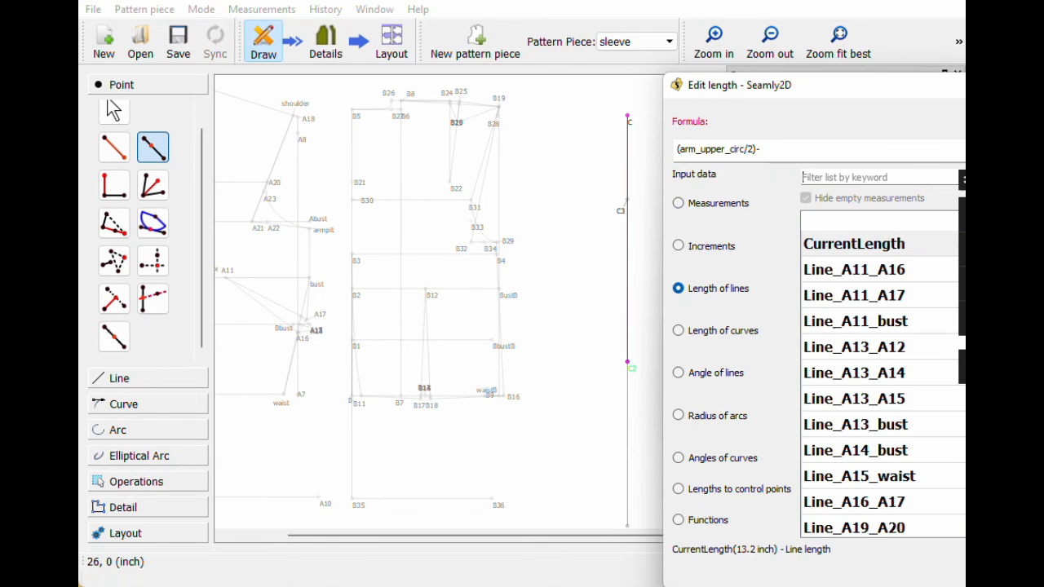
type("c3")
left_click(845, 278)
double_click(844, 278)
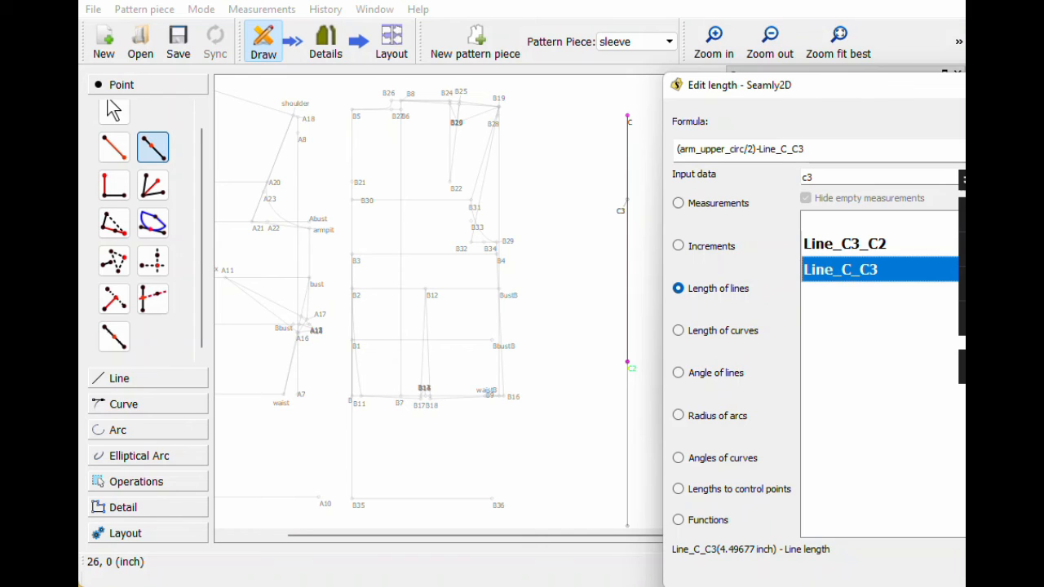
key("Return")
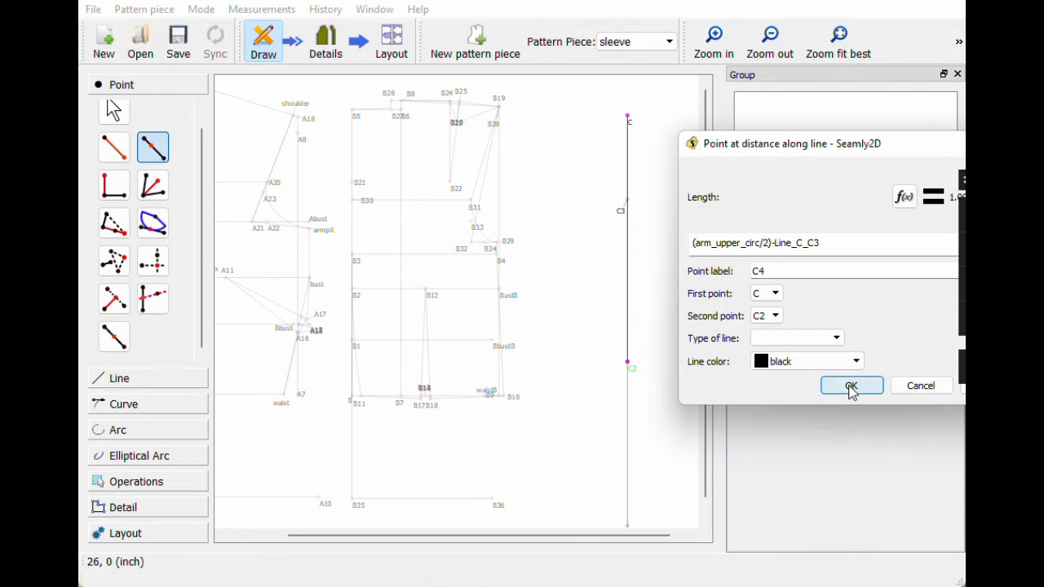
left_click(851, 386)
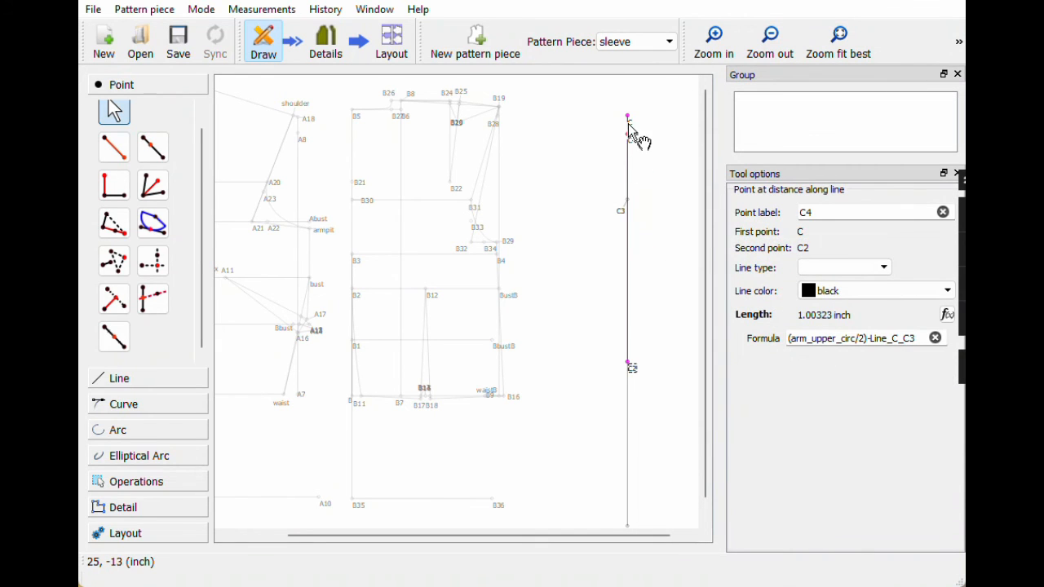
Step: Change point C4's first point to C3 and its second point to C, and move its label slightly away from the line
left_click(622, 214)
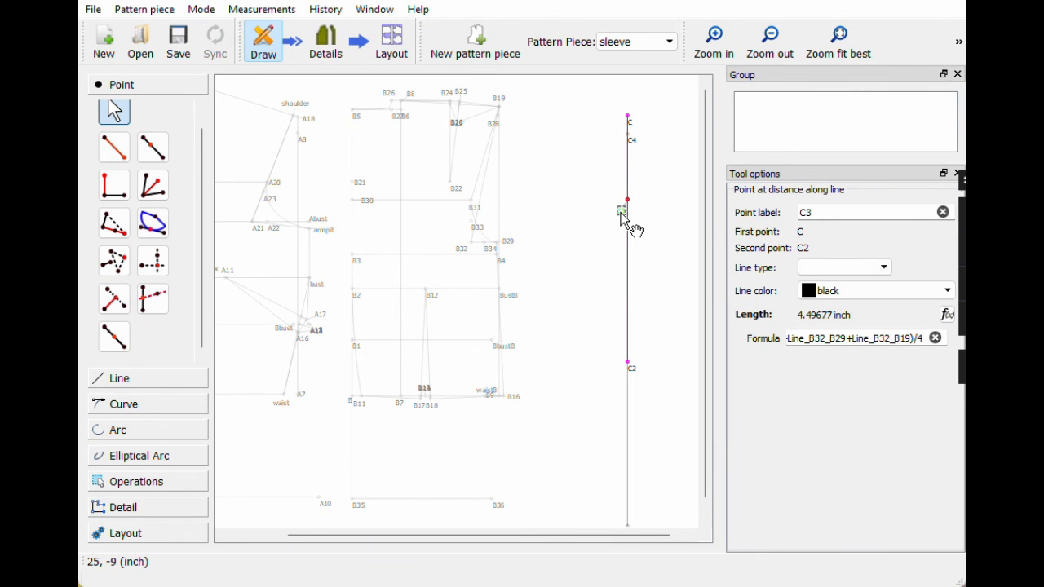
left_click(629, 138)
right_click(629, 139)
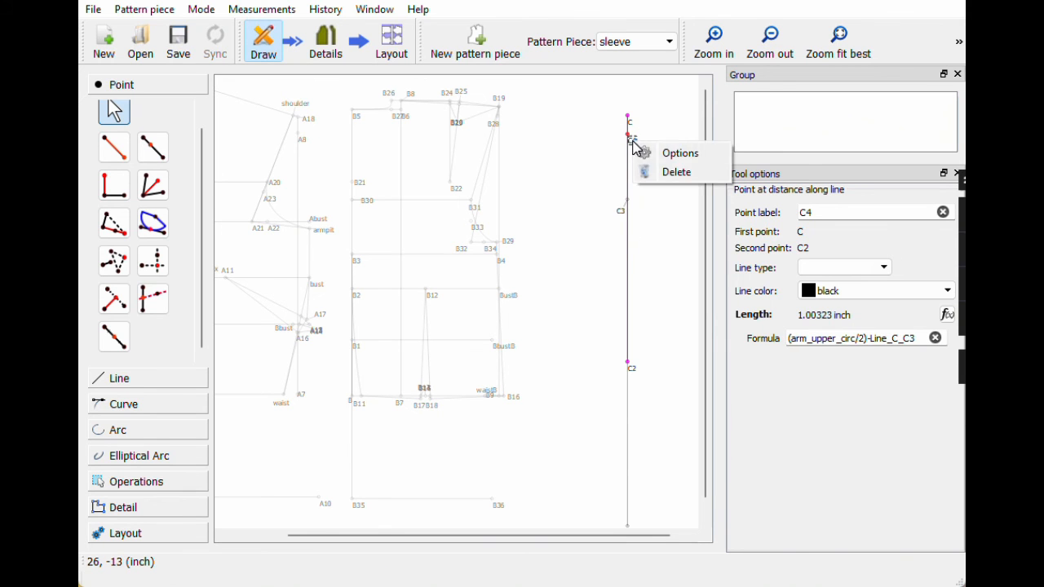
left_click(657, 153)
left_click_drag(579, 167, 462, 133)
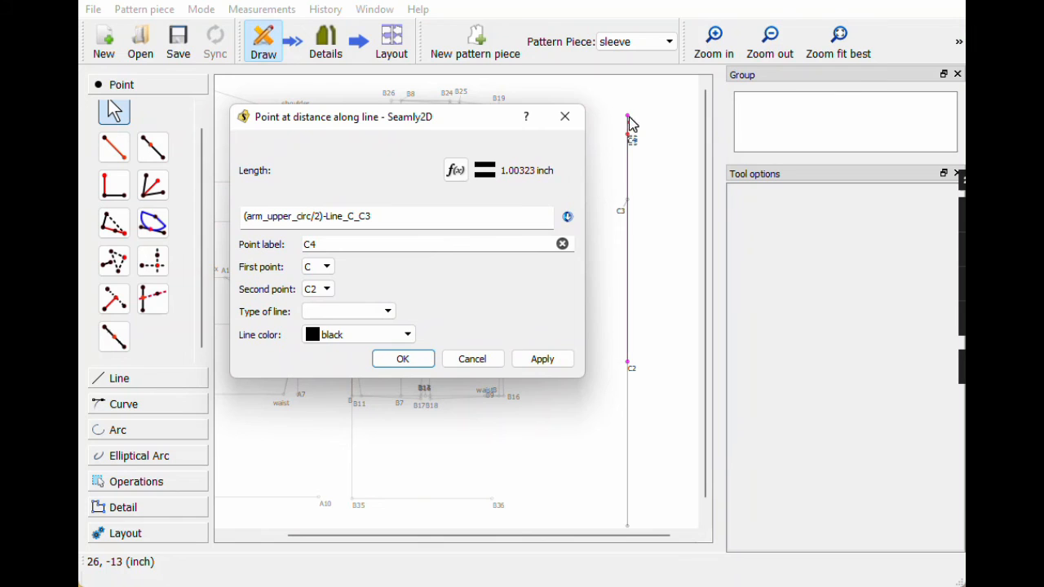
left_click(326, 270)
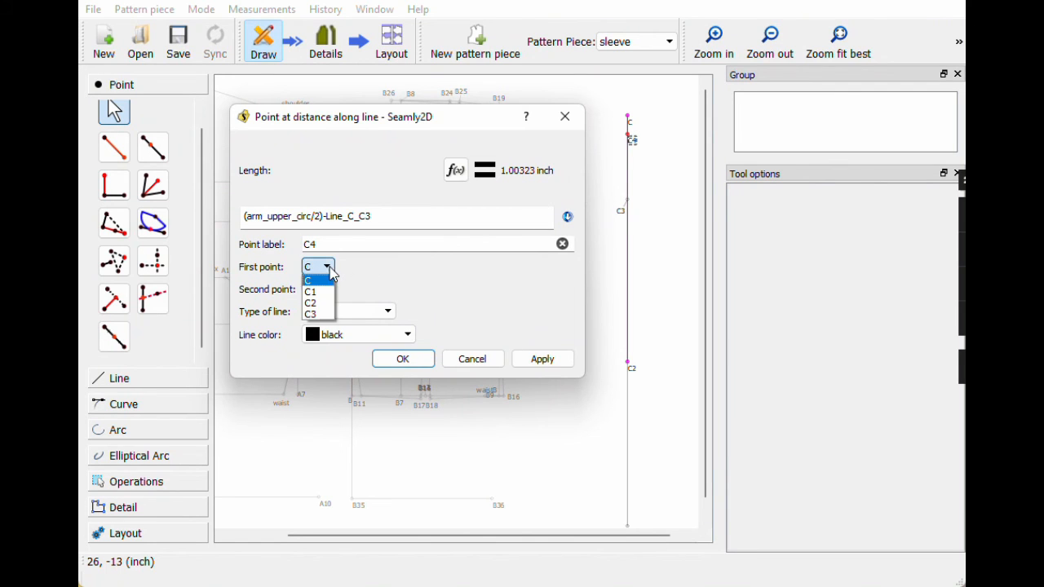
left_click(318, 313)
left_click(325, 290)
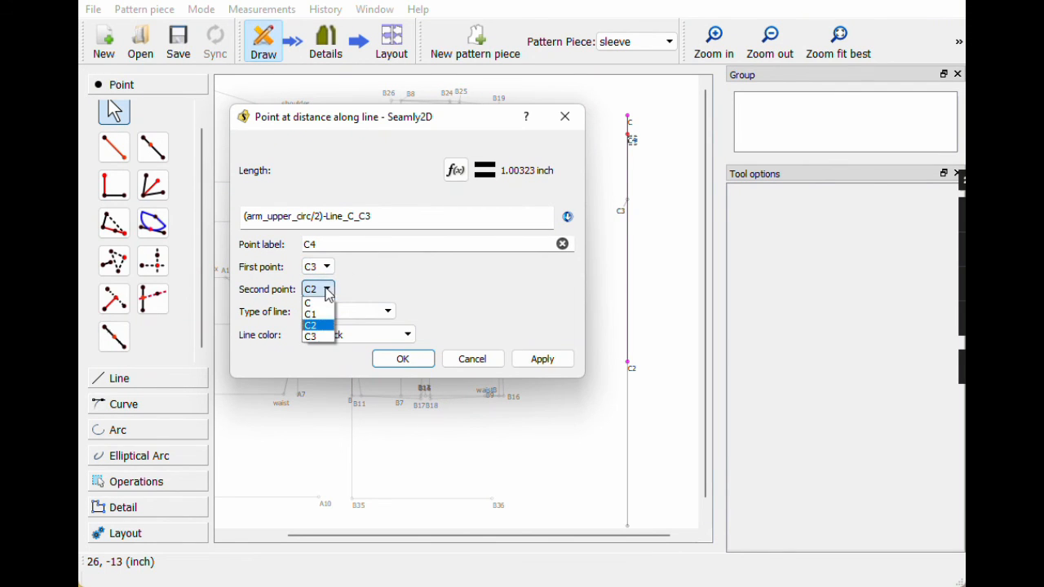
left_click(326, 304)
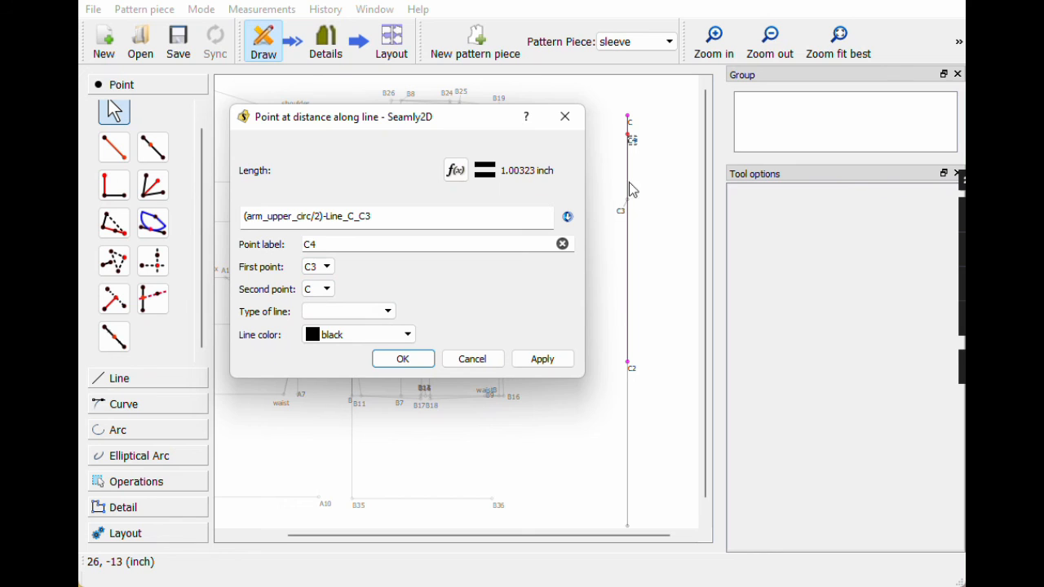
left_click(553, 363)
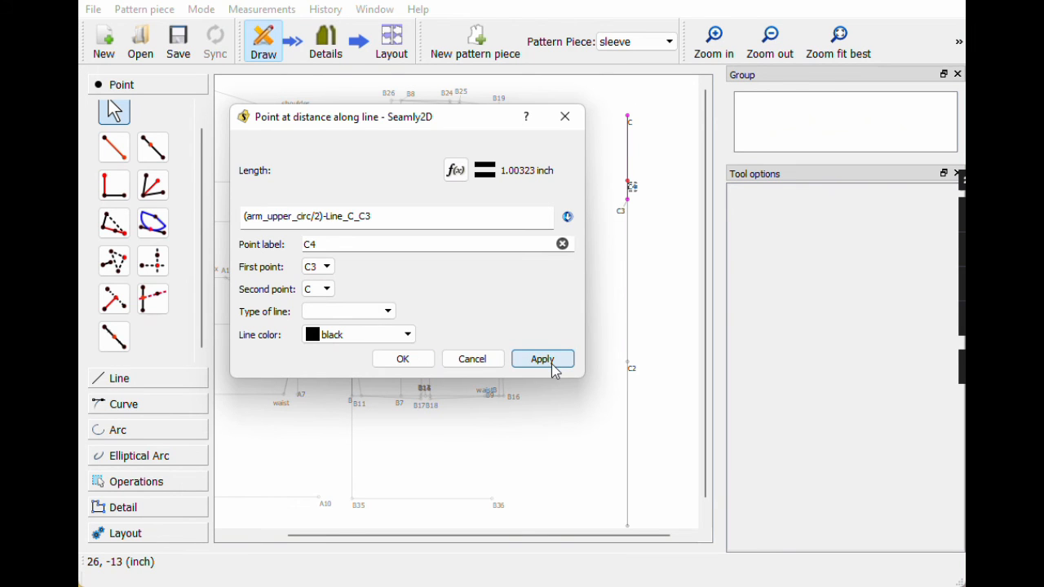
left_click(403, 359)
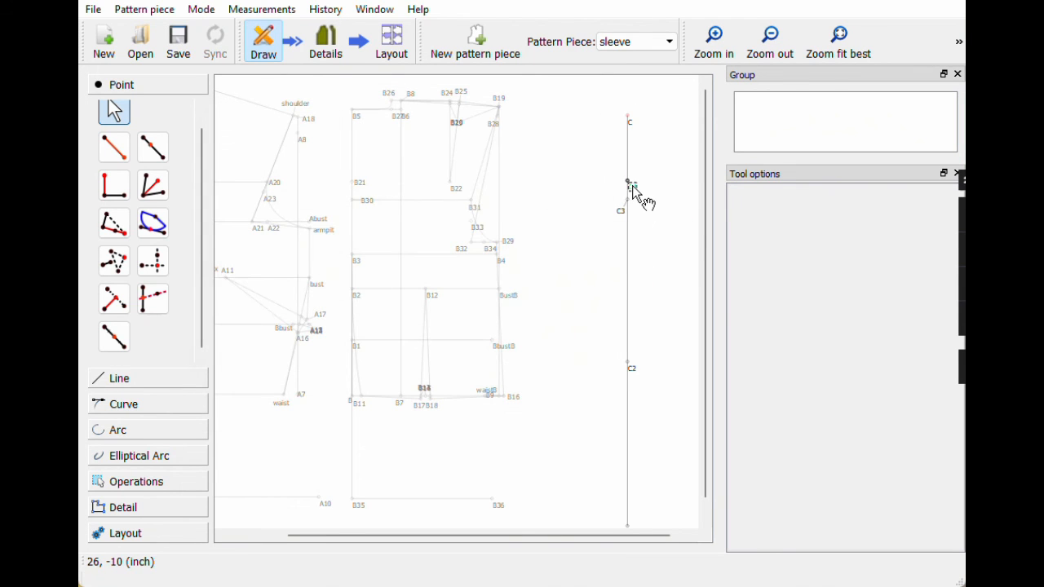
mouse_move(634, 187)
left_mouse_down()
mouse_move(613, 188)
mouse_move(647, 186)
mouse_move(624, 179)
mouse_move(640, 194)
mouse_move(637, 179)
left_mouse_up()
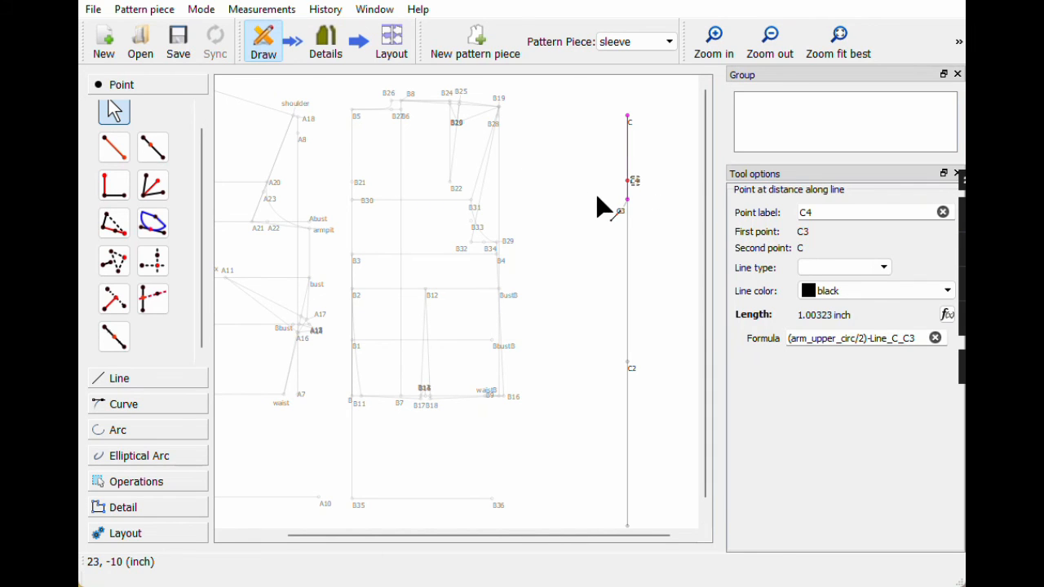
Step: Start a point at distance and angle from C4 and begin its length formula with Line_C_C3
left_click(114, 146)
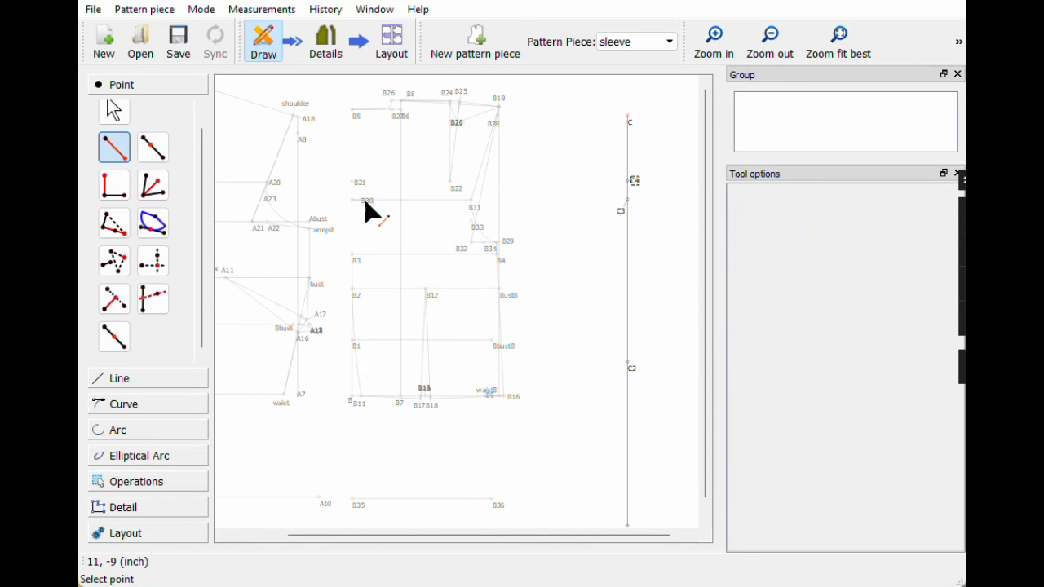
left_click(626, 181)
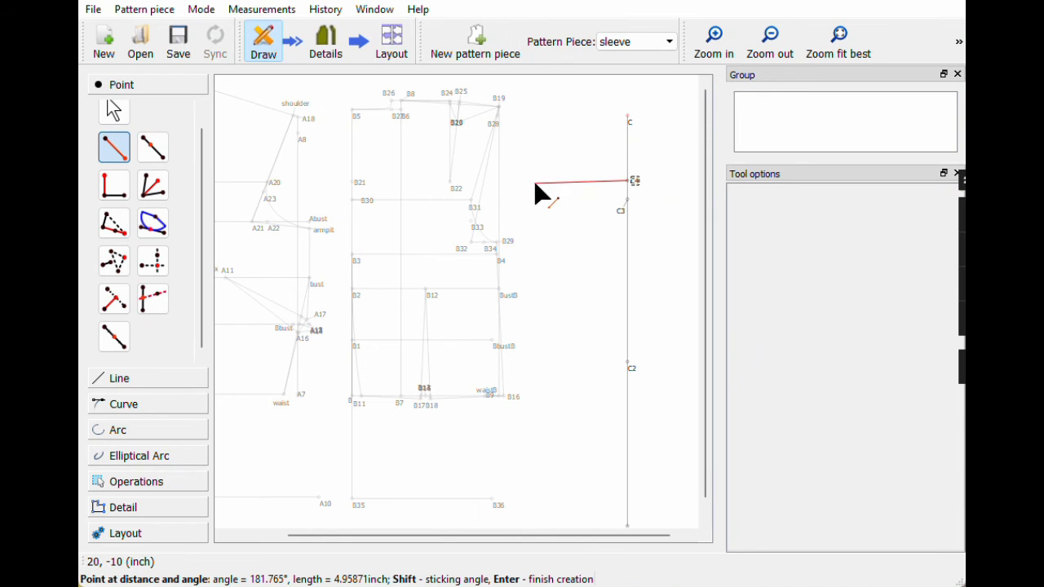
left_click(531, 181)
left_click_drag(517, 146, 780, 214)
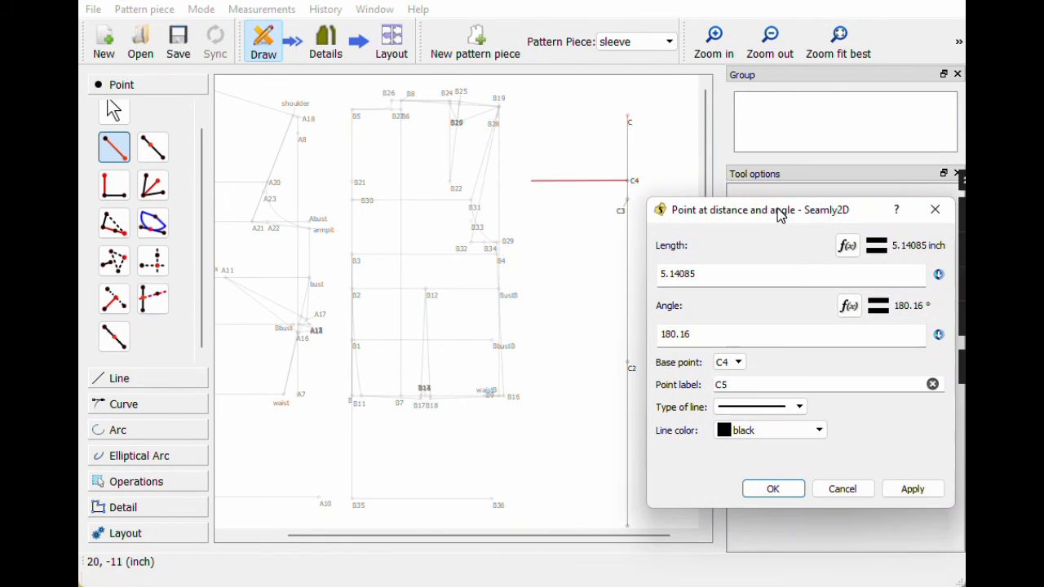
left_click(848, 246)
left_click_drag(682, 169, 718, 56)
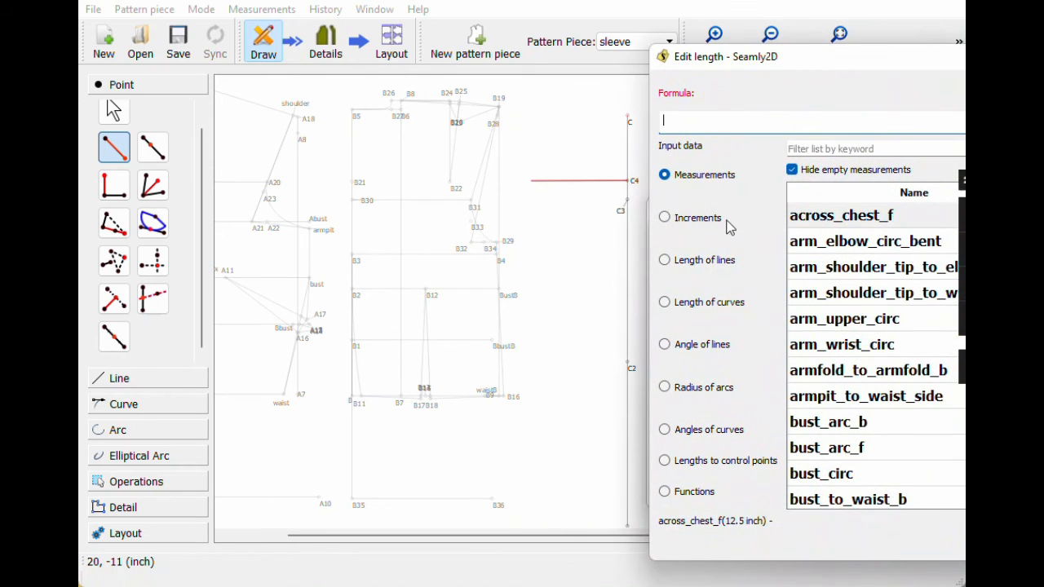
left_click(722, 261)
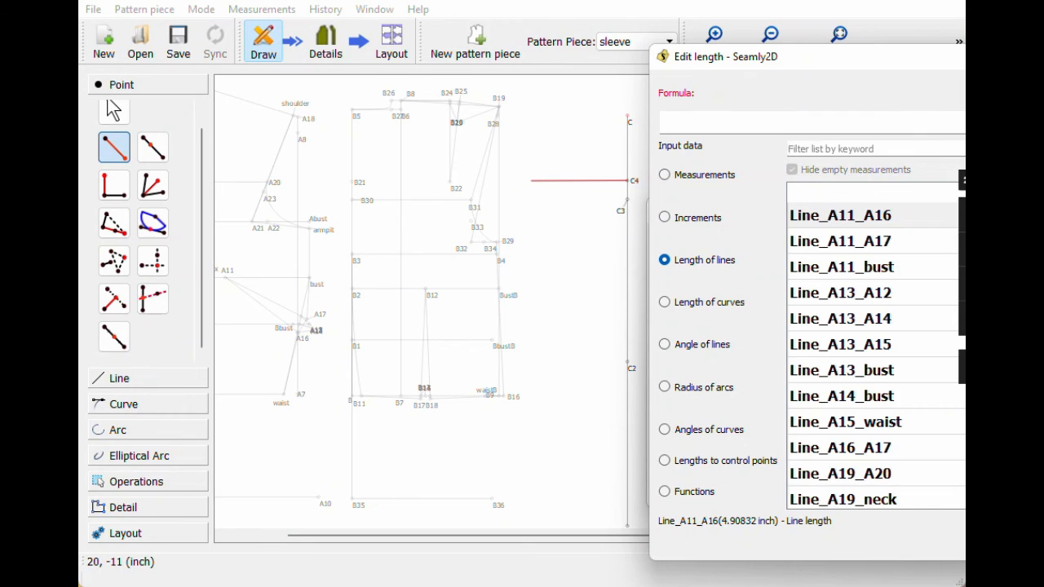
type("c3")
double_click(826, 267)
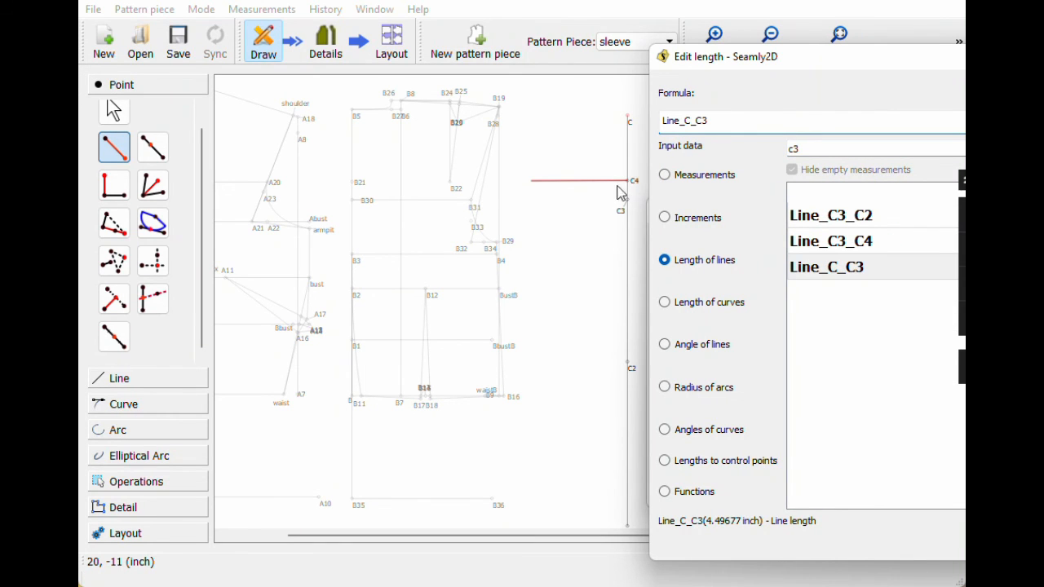
Step: Add Line_C3_C4 to the length formula and create the point from C4 at an angle of 180 degrees
type("+")
key("Tab")
key("BackSpace")
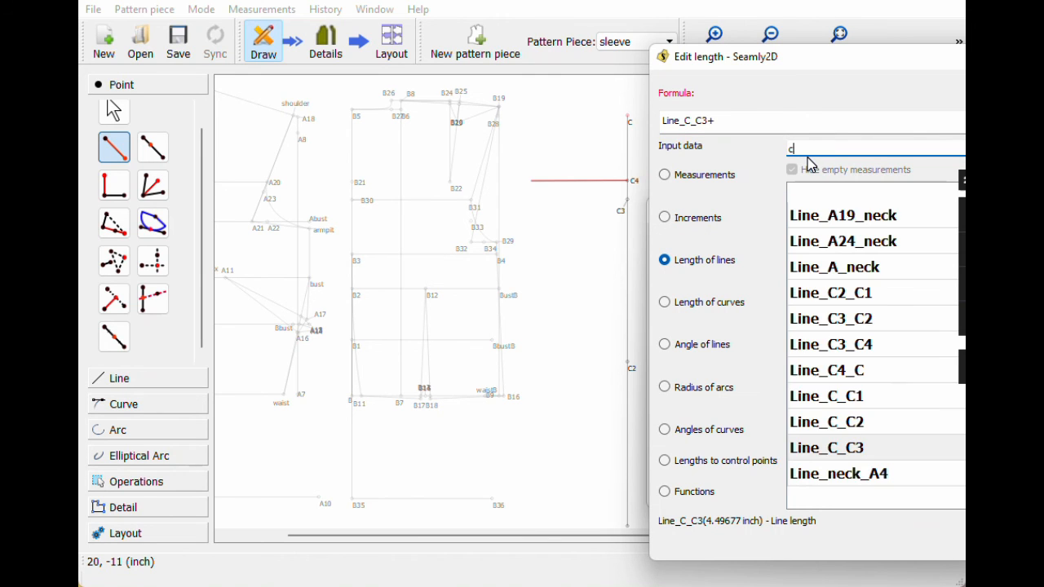
type("4")
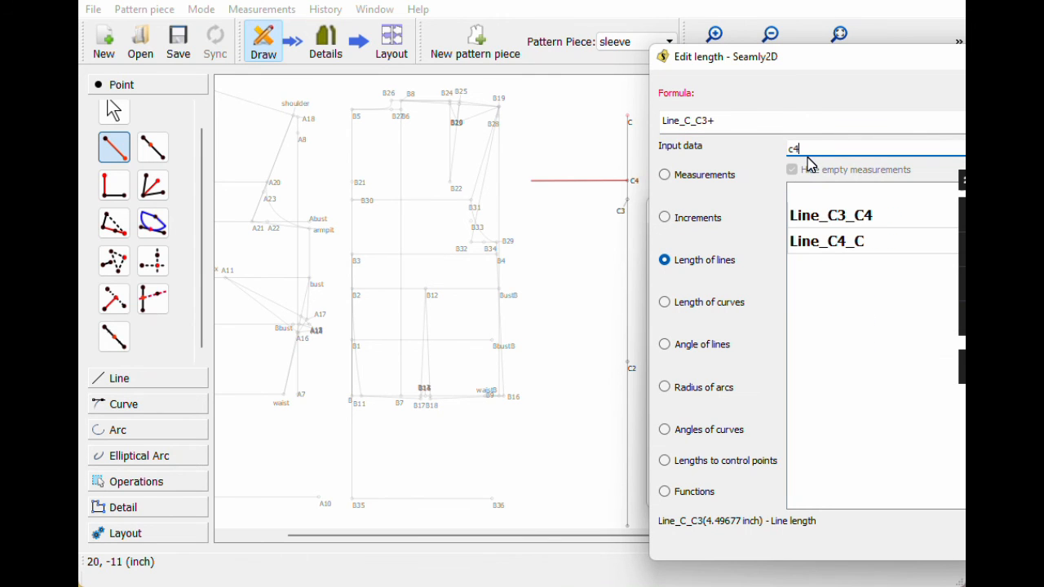
double_click(815, 217)
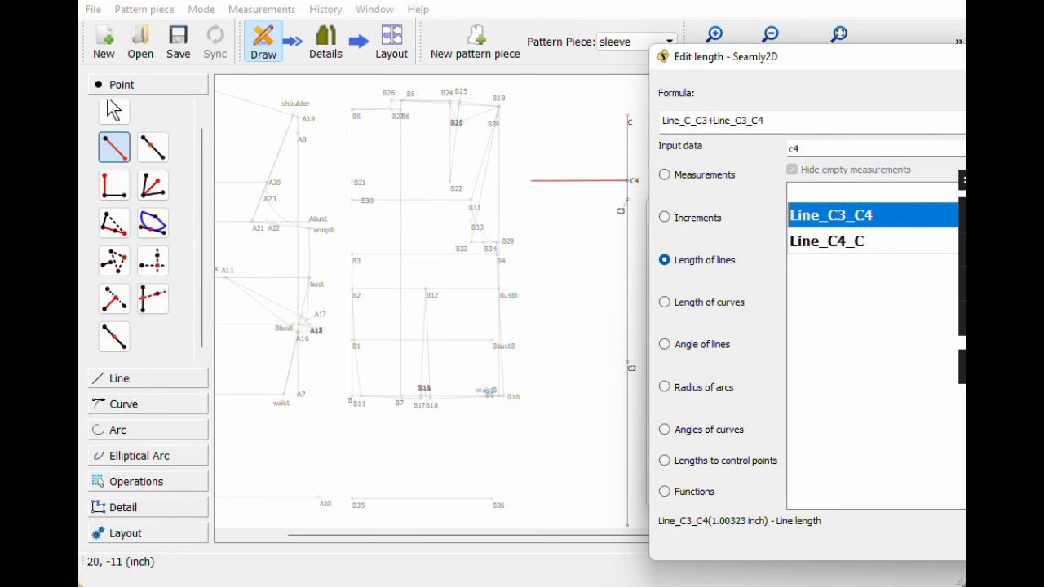
key("Return")
left_click_drag(691, 334, 626, 331)
type("180")
left_click(768, 492)
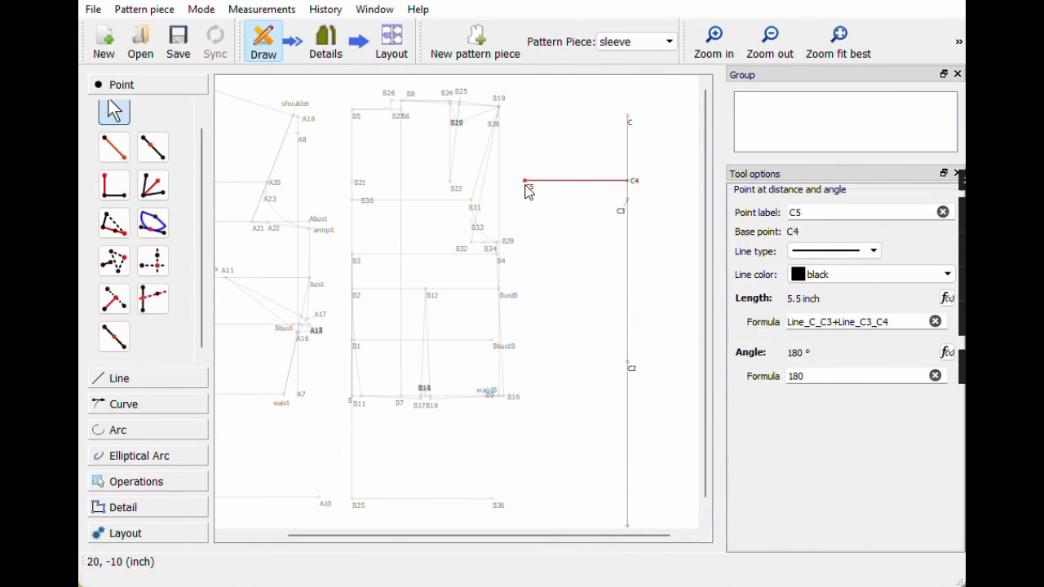
Step: Try starting a point at distance and angle from C3 with the angle set to 180 degrees
left_click(129, 157)
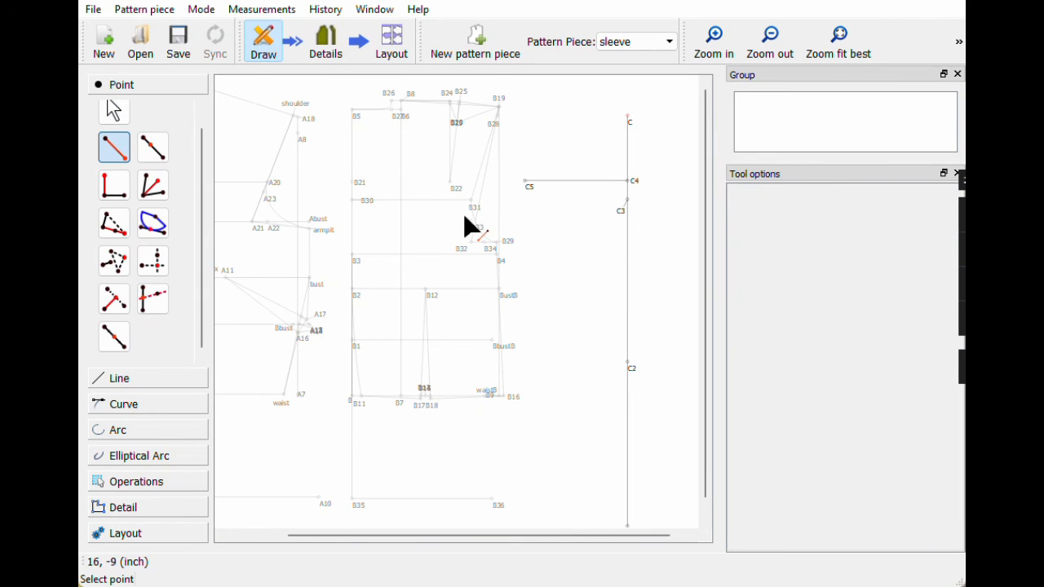
left_click(622, 214)
left_click(531, 214)
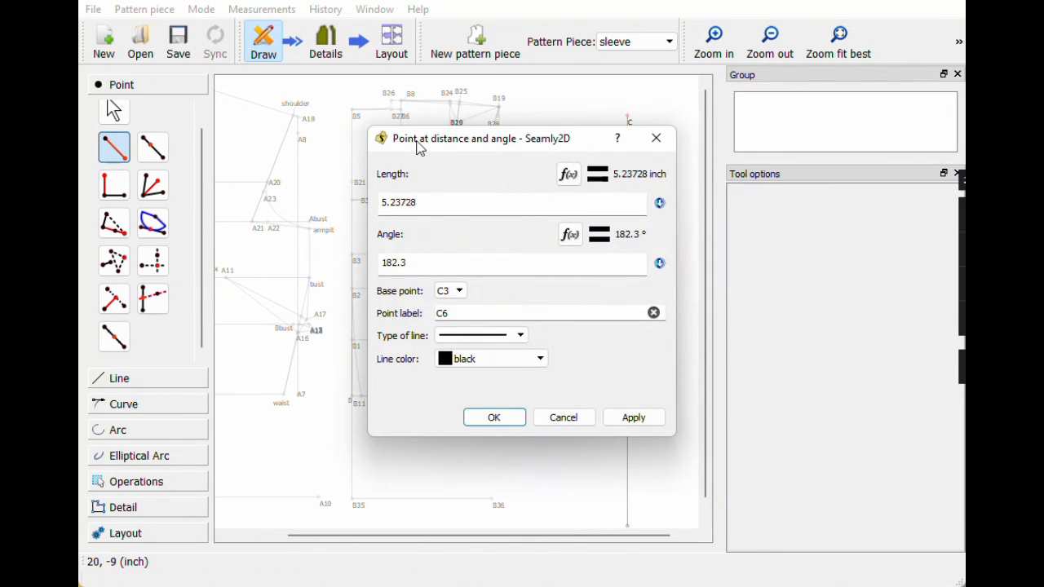
left_click_drag(420, 146, 733, 142)
left_click(696, 259)
left_click_drag(721, 259, 669, 259)
type("180")
Step: Try creating the point from C3 with the length formula arm_upper_circ/2, and delete it
left_click(882, 170)
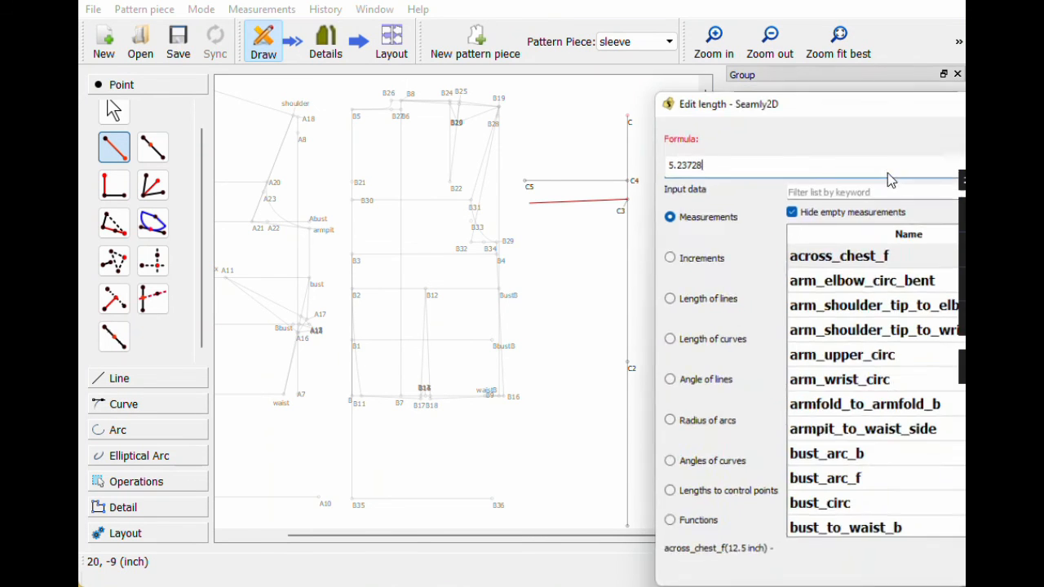
key("BackSpace")
key("BackSpace")
key("BackSpace")
key("BackSpace")
key("BackSpace")
key("BackSpace")
key("BackSpace")
left_click(822, 187)
type("upp")
double_click(838, 259)
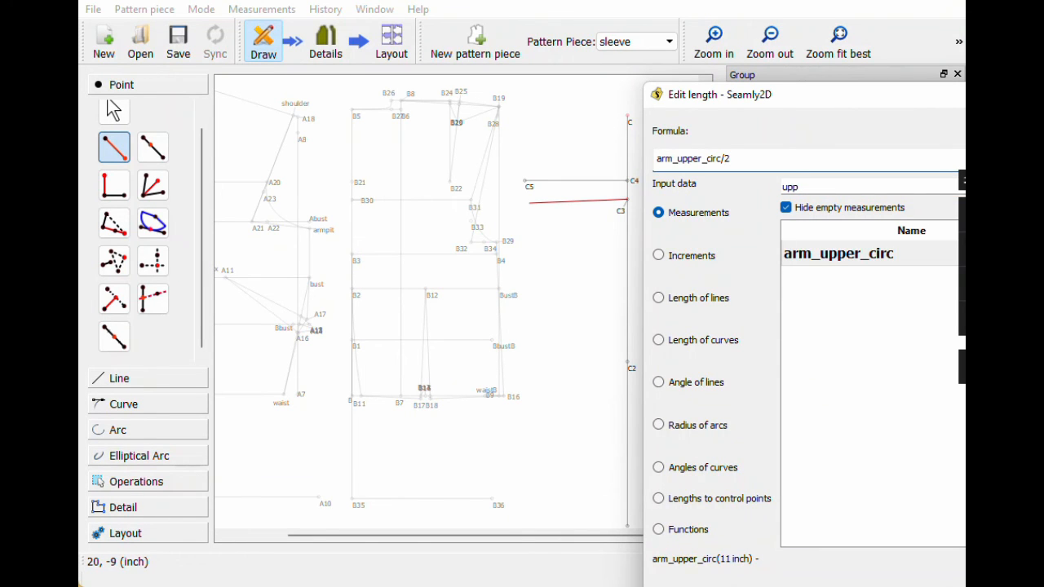
key("Return")
left_click(825, 415)
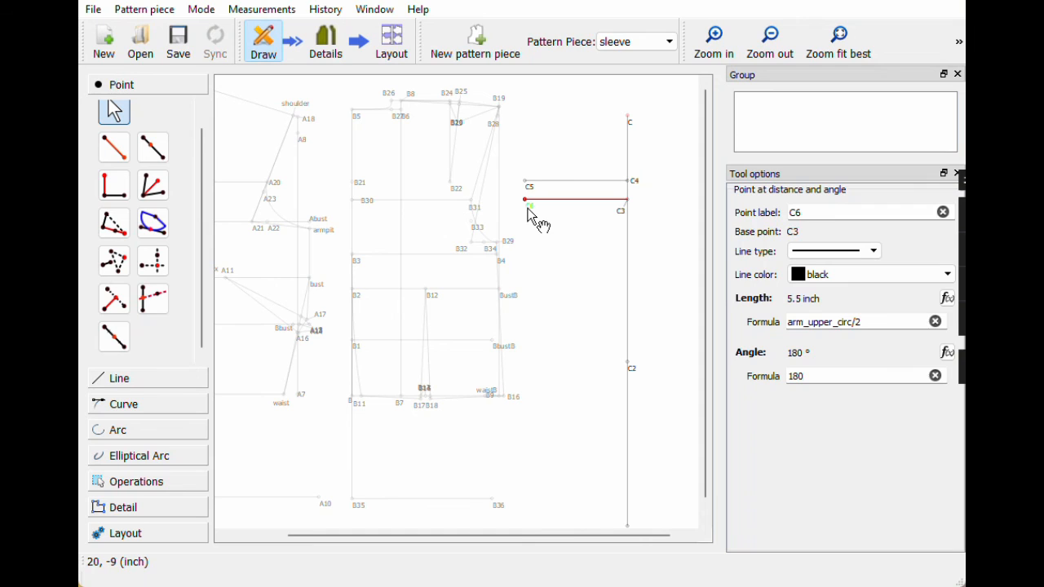
key("Delete")
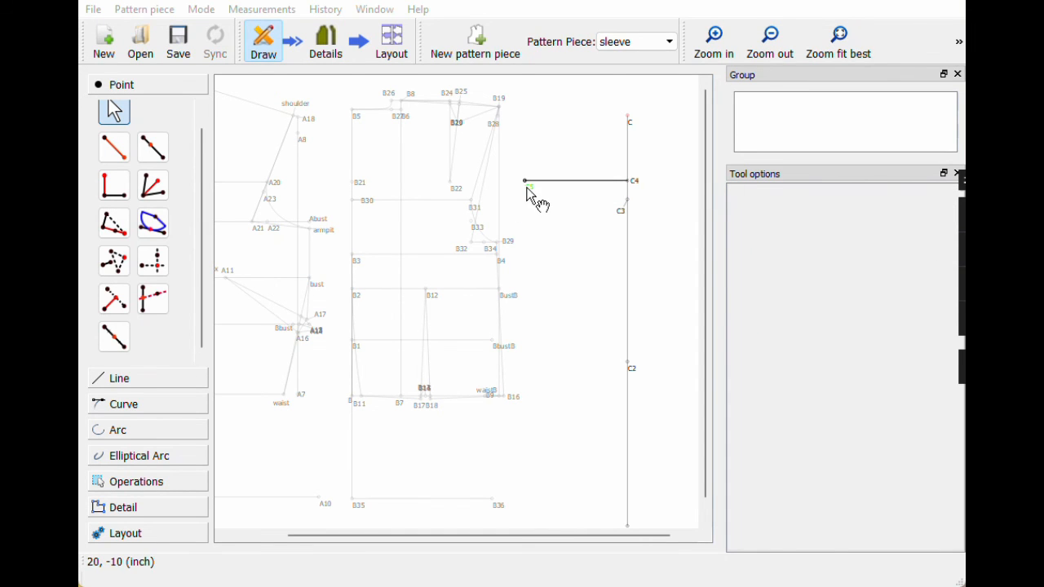
Step: Start a point at distance and angle from C4, opposite C5, and set its angle to 0 degrees
left_click(114, 147)
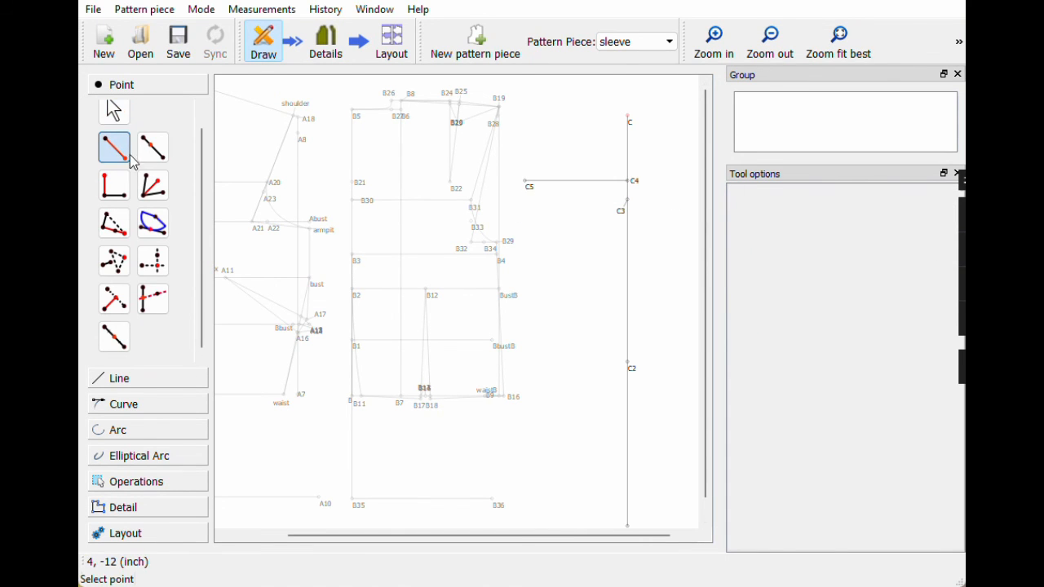
left_click(628, 180)
left_click(665, 182)
left_click_drag(406, 156, 564, 250)
left_click_drag(571, 356, 508, 363)
type("0")
Step: Set the new point's length formula to Line_C4_C5 and create the point
left_click(726, 267)
key("BackSpace")
key("BackSpace")
key("BackSpace")
key("BackSpace")
key("BackSpace")
key("BackSpace")
key("BackSpace")
mouse_move(601, 193)
left_mouse_down()
mouse_move(573, 252)
mouse_move(555, 225)
mouse_move(518, 222)
left_mouse_up()
left_click(469, 419)
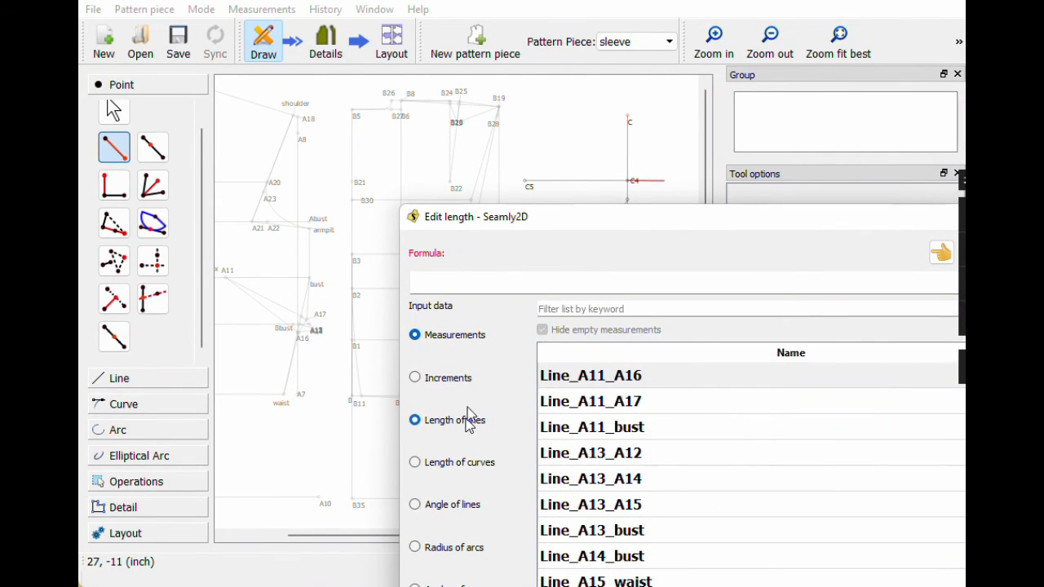
type("c5")
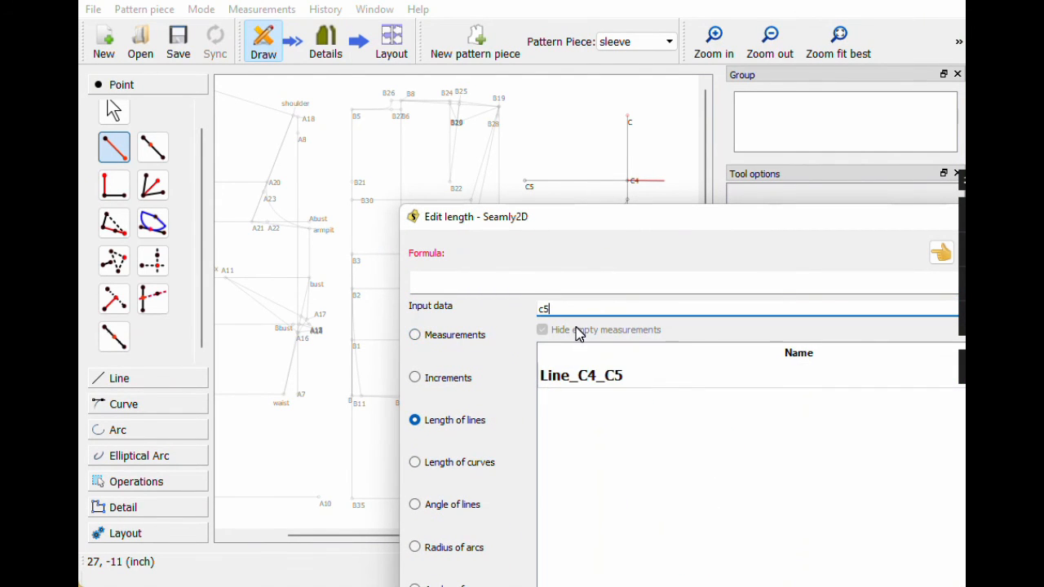
left_click(583, 382)
double_click(583, 383)
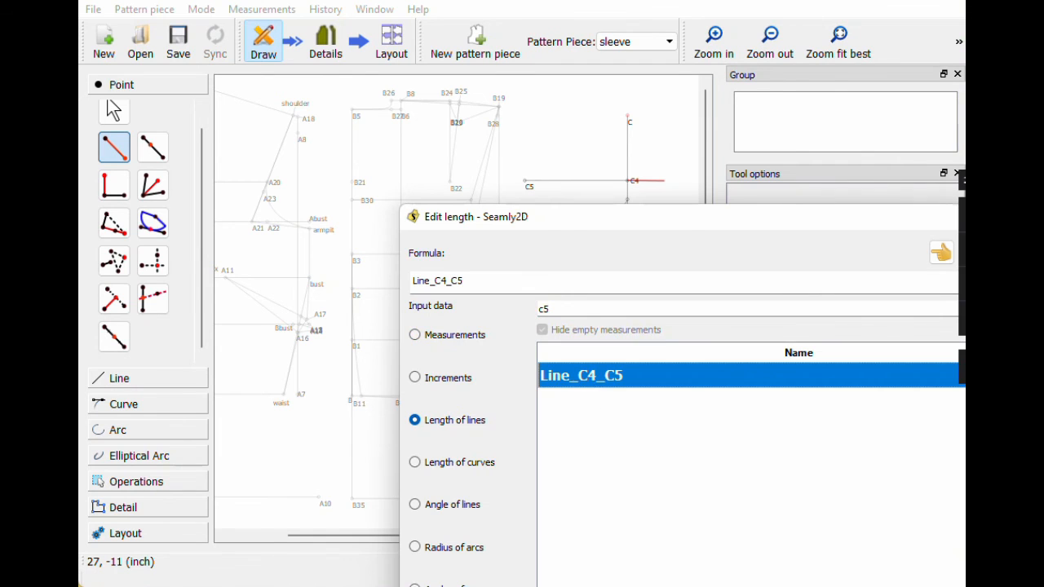
key("Return")
left_click(644, 512)
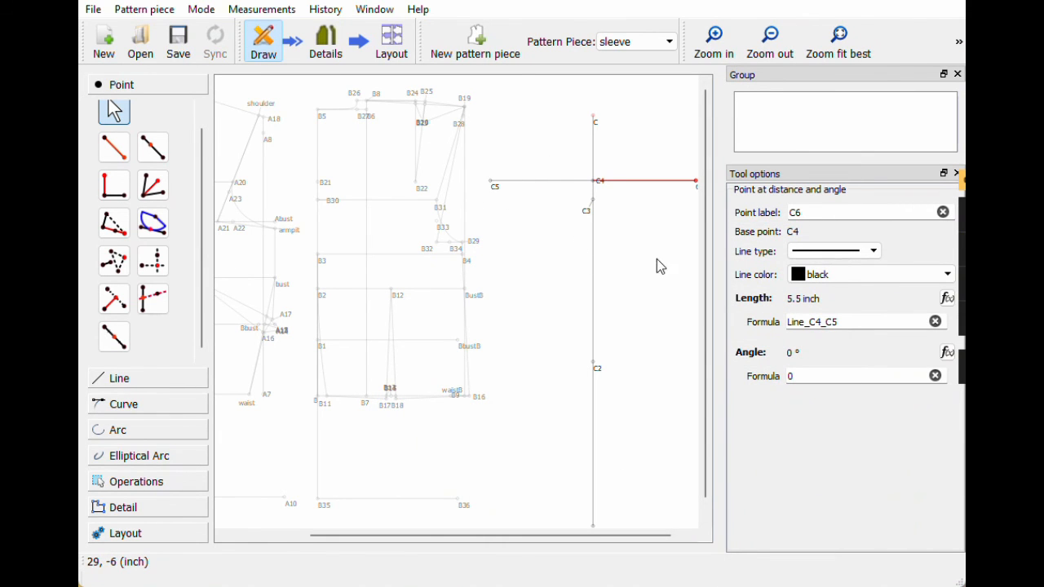
Step: Start a point at distance along the line with C4 as first point and C5 as second point
left_click(114, 112)
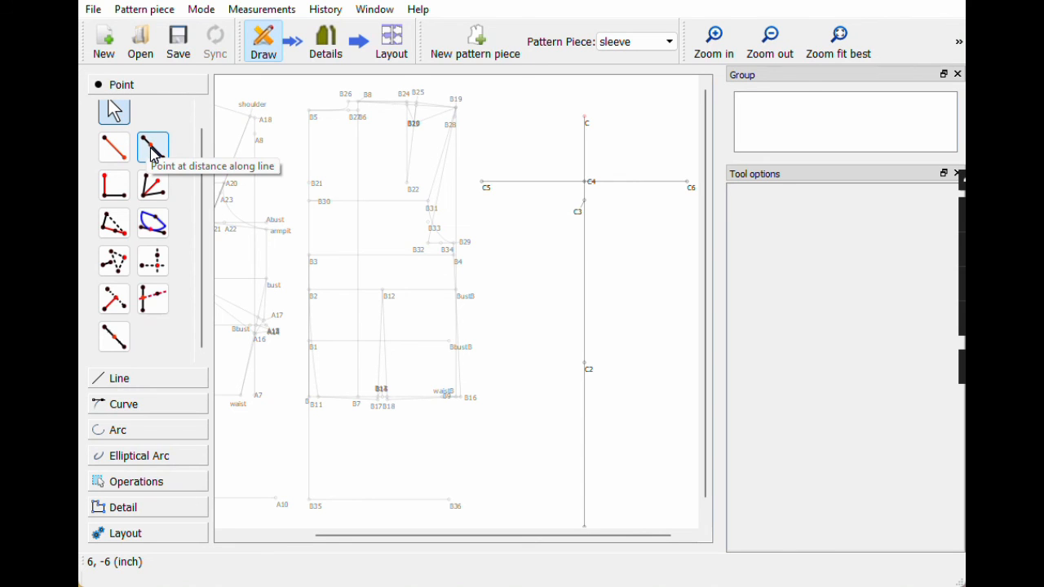
left_click_drag(386, 536, 367, 540)
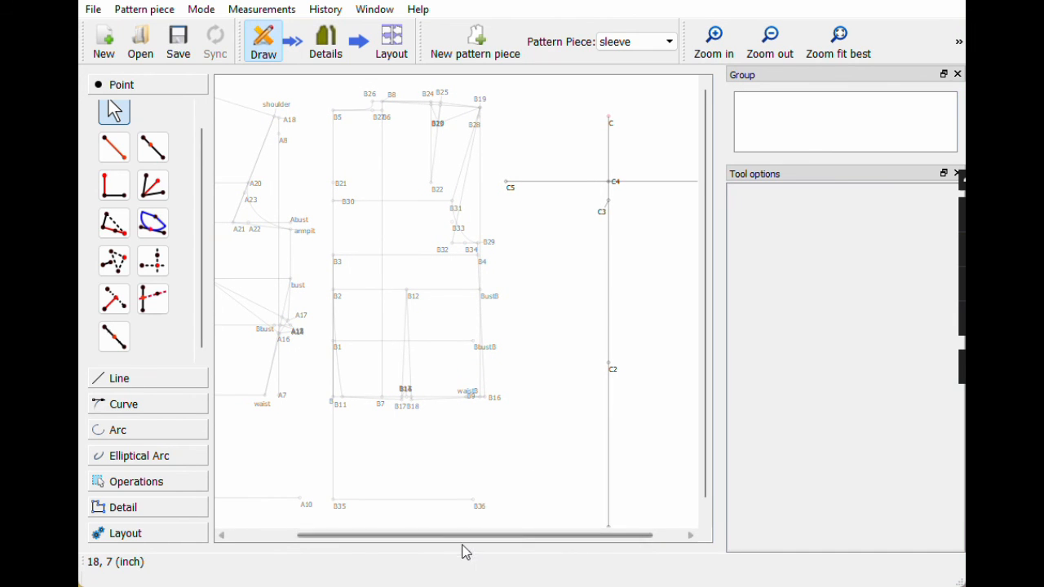
left_click_drag(464, 536, 473, 536)
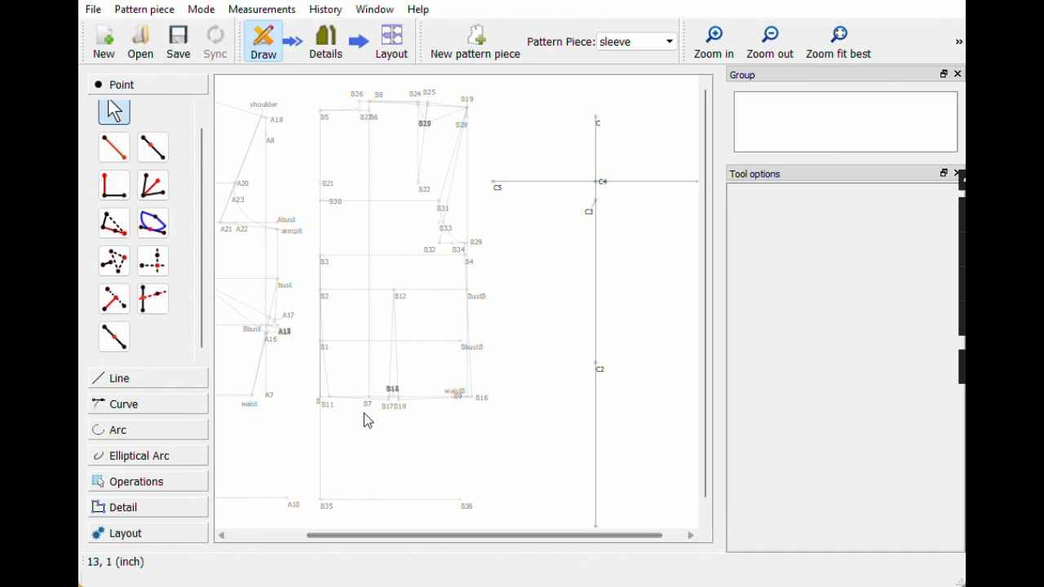
left_click(152, 155)
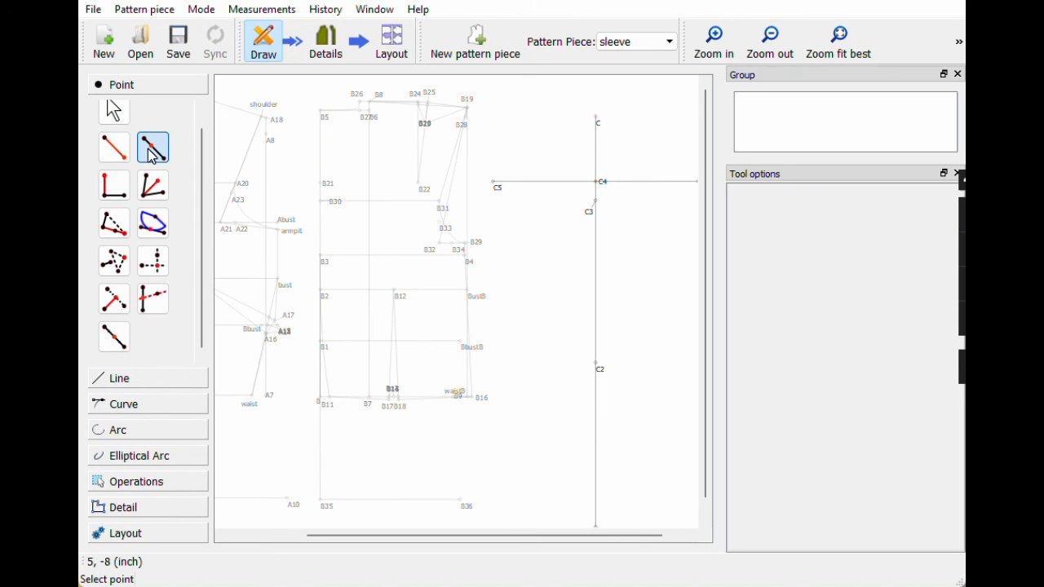
left_click(599, 181)
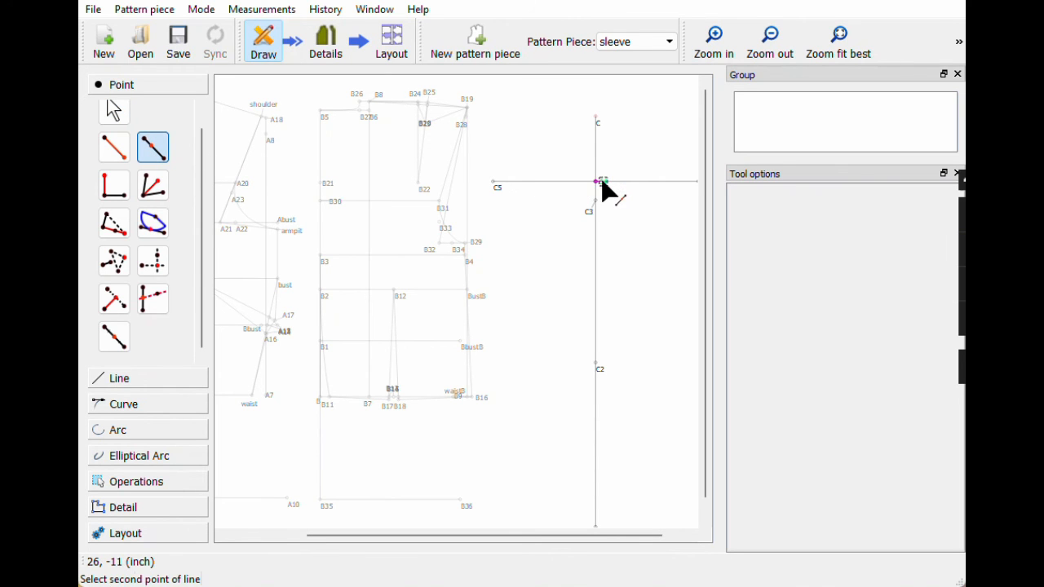
left_click(494, 182)
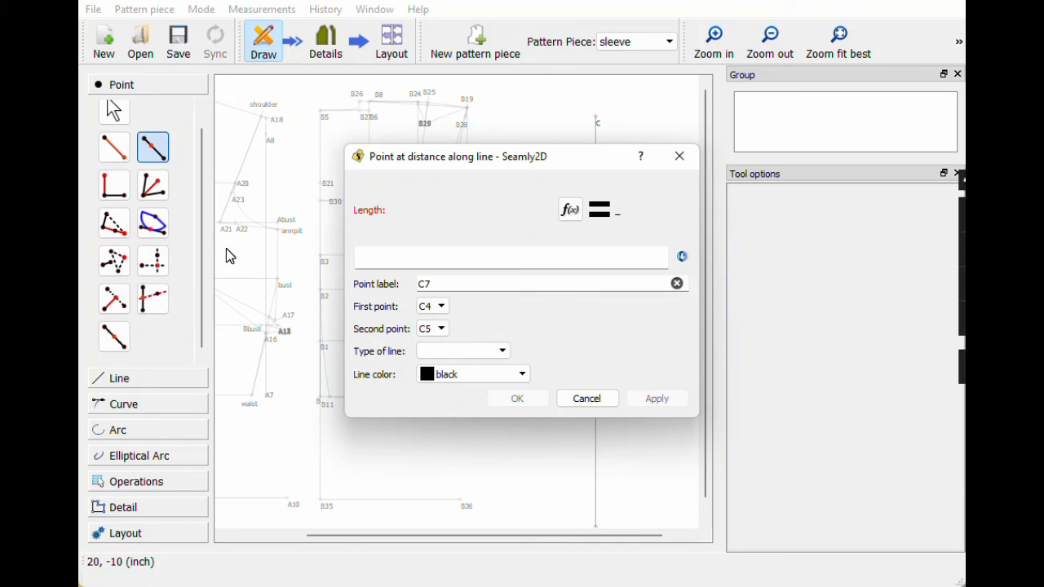
Step: Set the length formula to Line_A21_shoulder/2 and create the point between C4 and C5
left_click(571, 210)
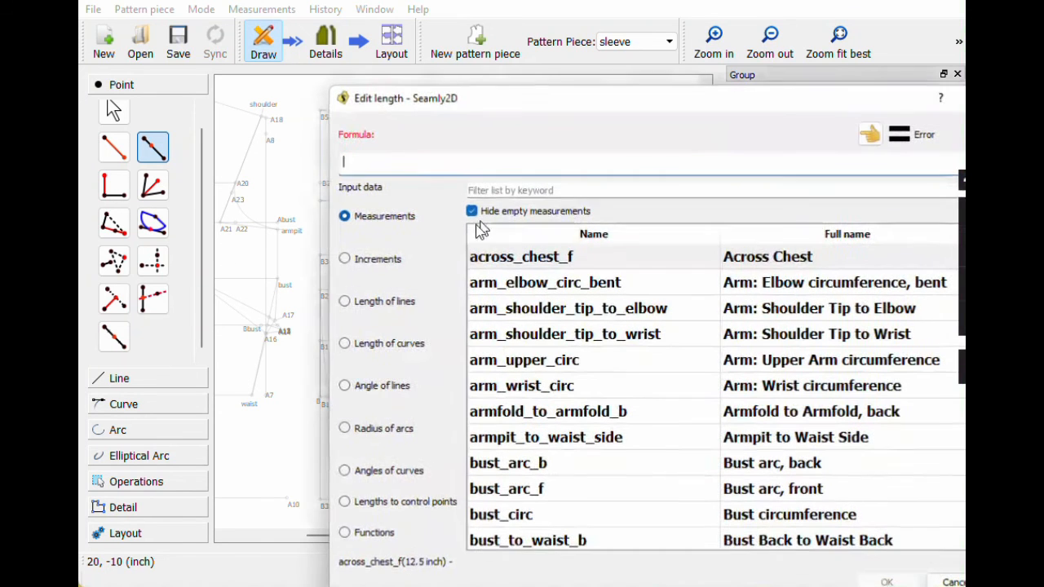
left_click(384, 302)
type("a21")
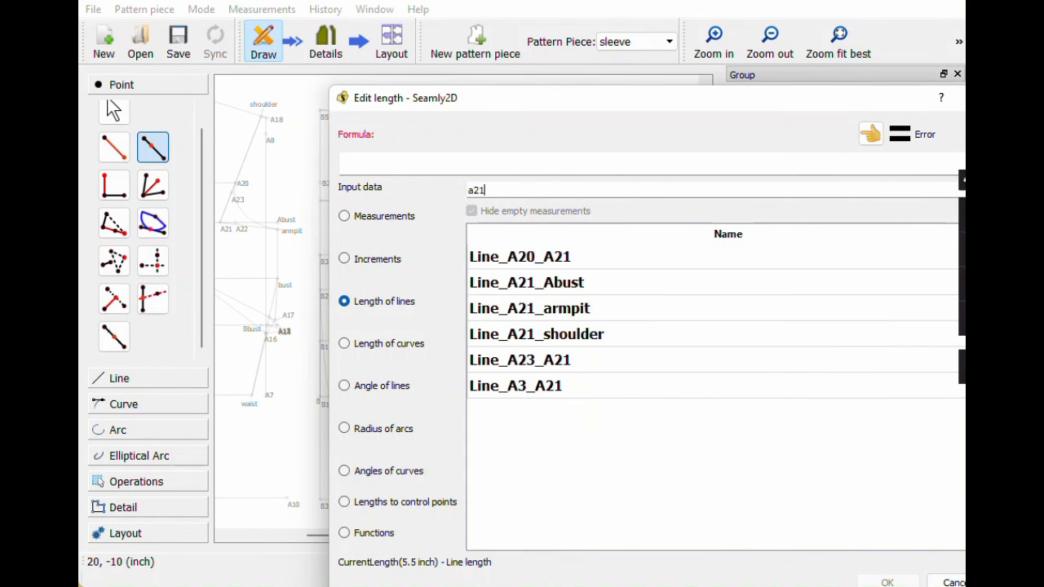
double_click(535, 332)
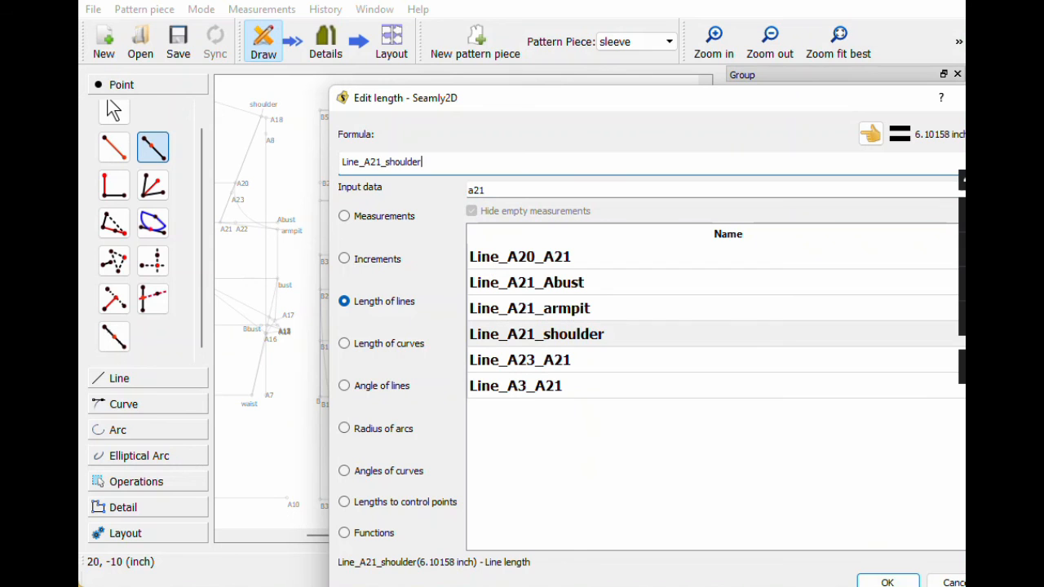
left_click(887, 581)
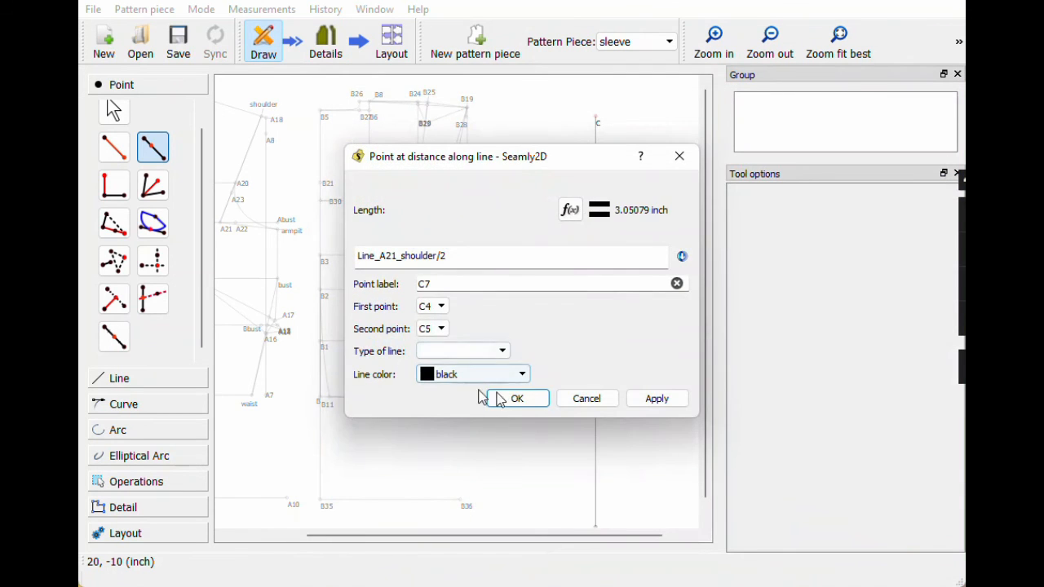
left_click(513, 396)
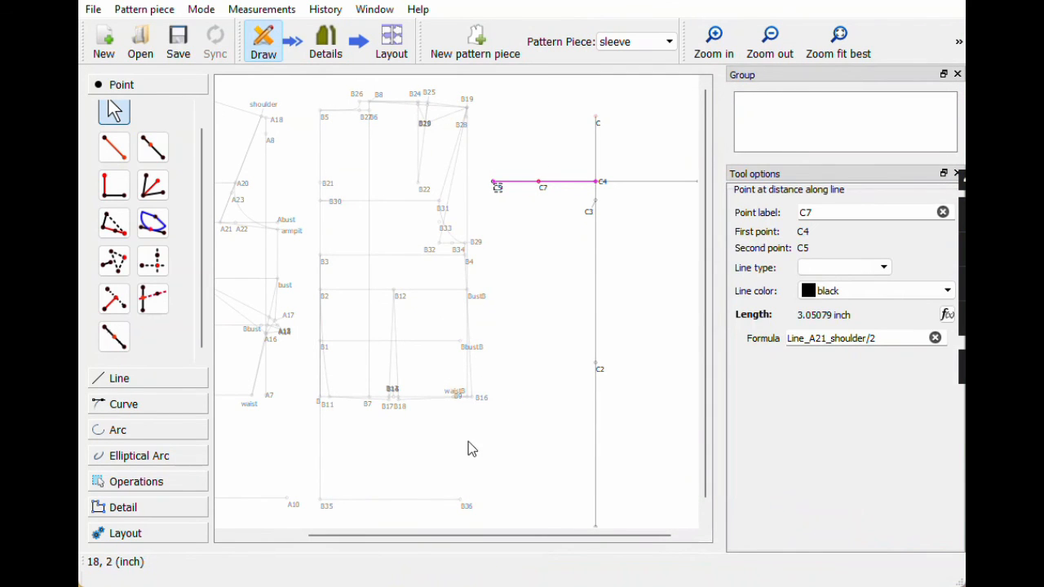
Step: Create a point along the line from C4 to C6 with the length formula Line_B32_B19/2
left_click_drag(462, 538, 475, 538)
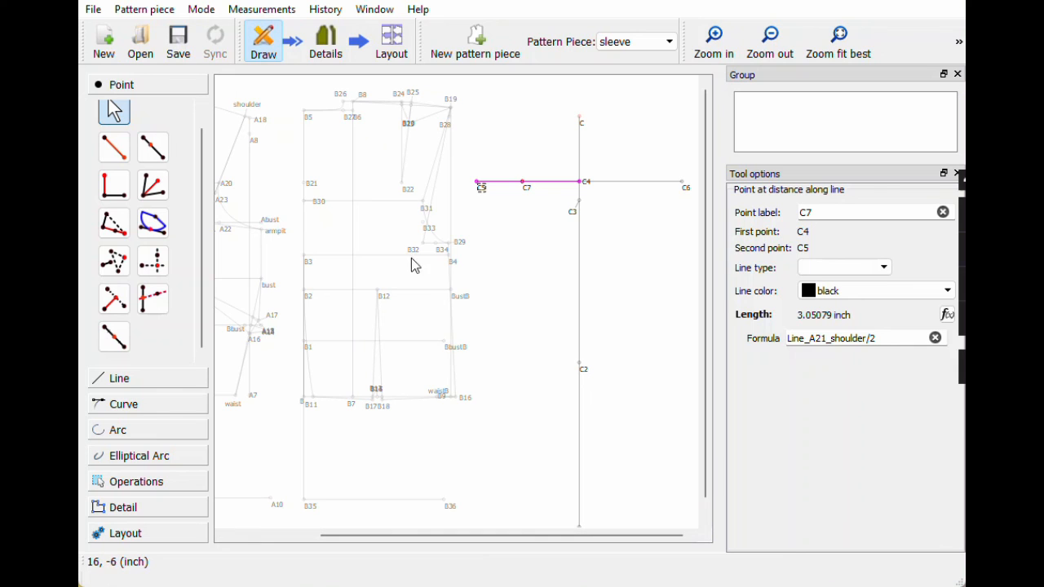
left_click(153, 147)
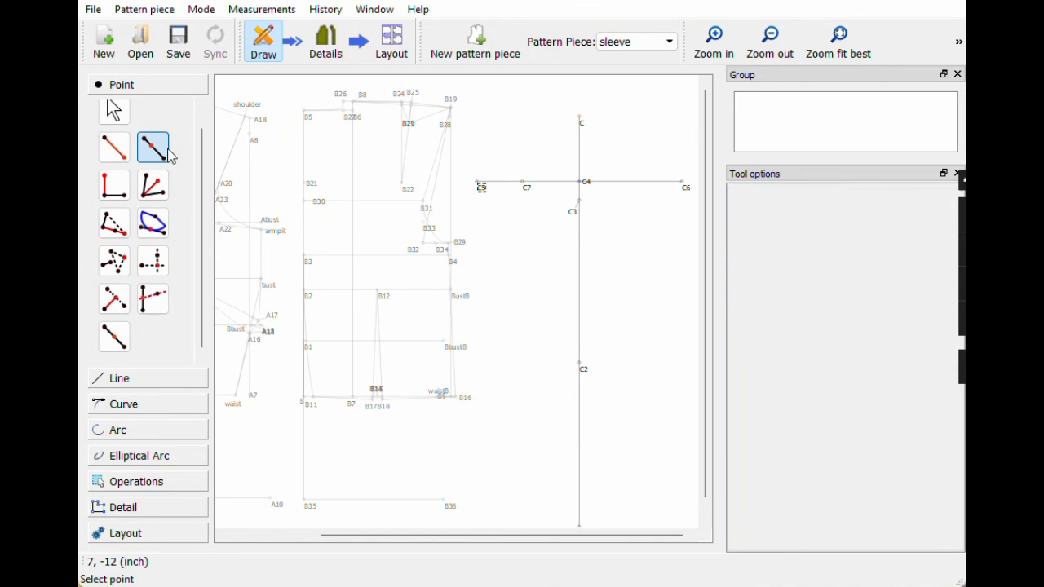
left_click(582, 184)
left_click(684, 188)
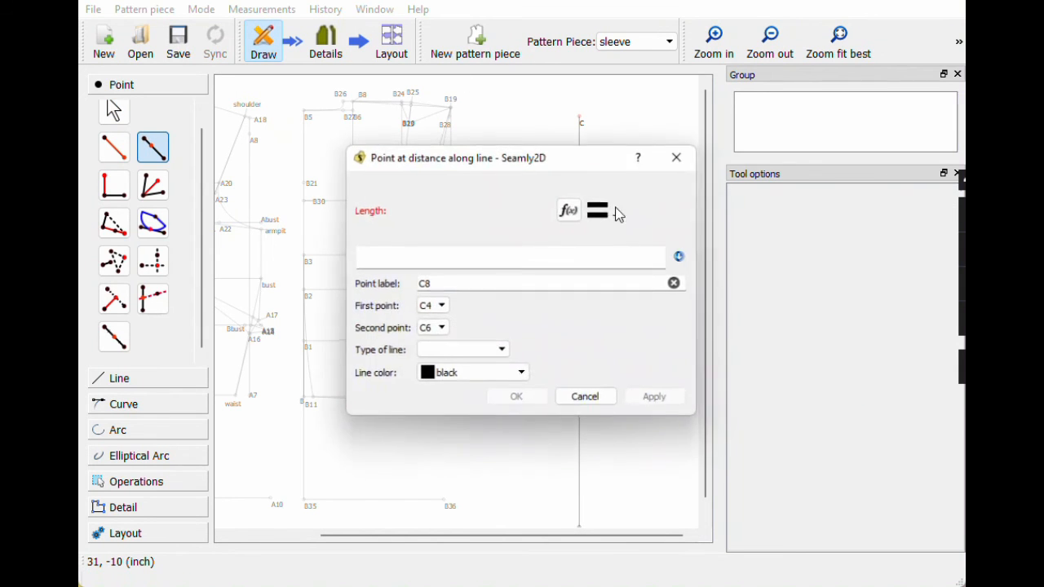
left_click(569, 211)
left_click(383, 301)
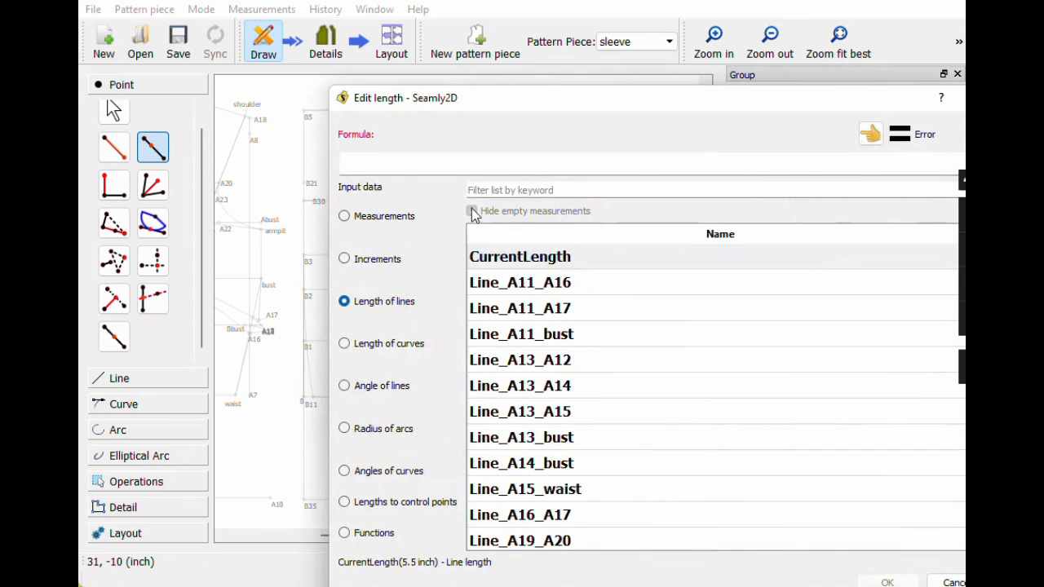
type("b32")
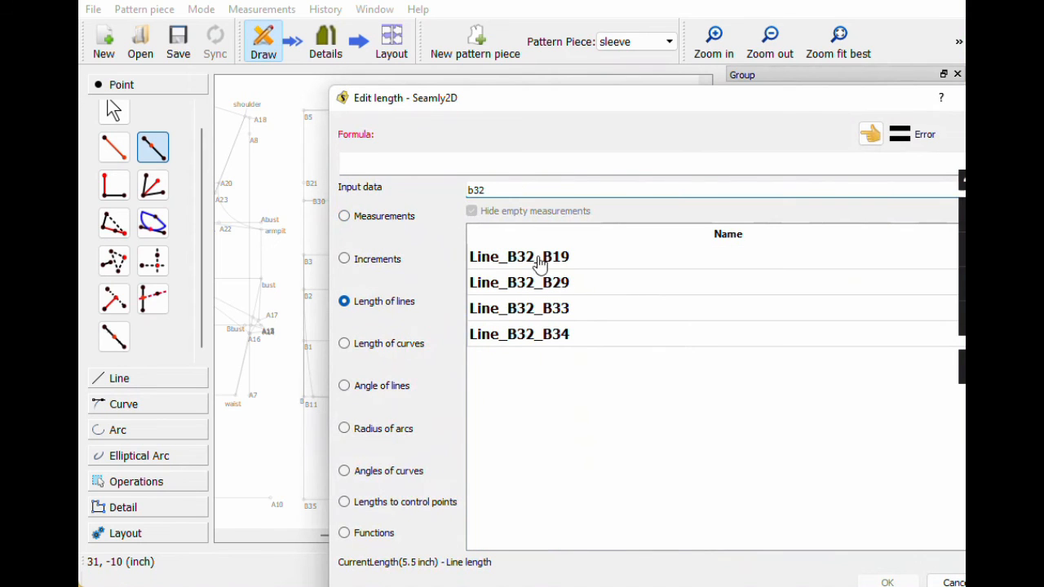
double_click(538, 258)
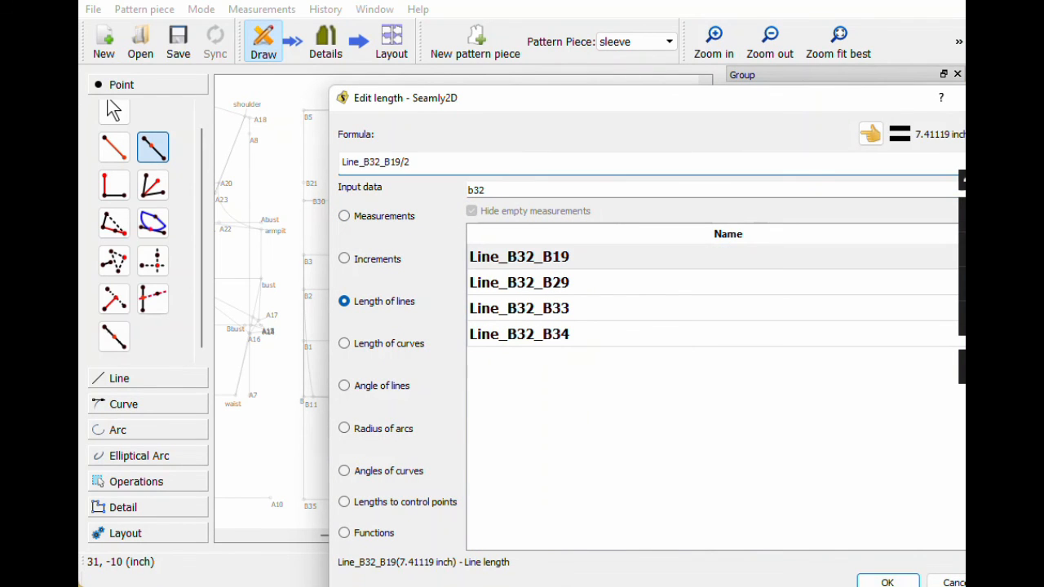
left_click(866, 581)
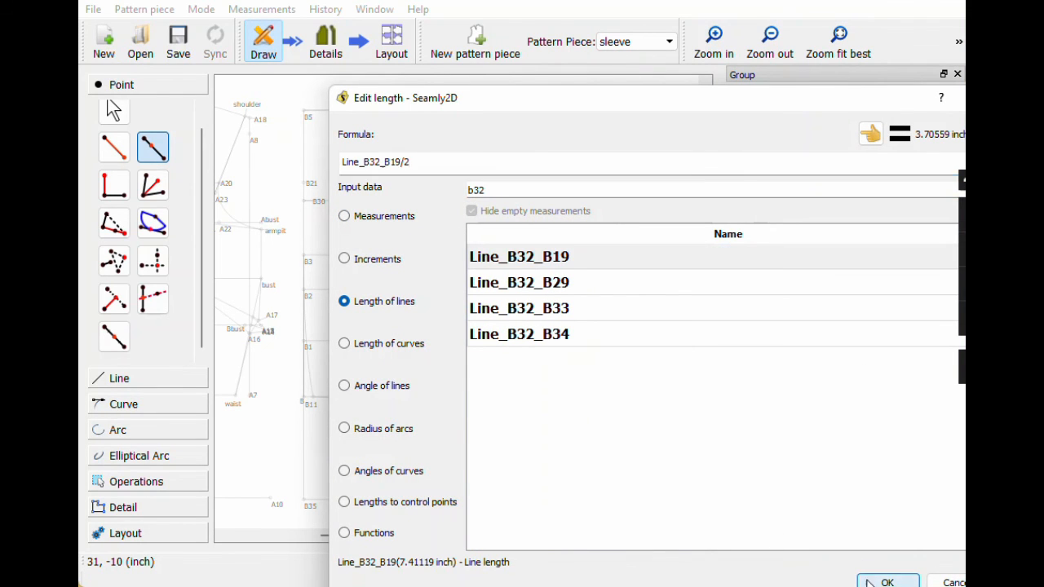
left_click(533, 398)
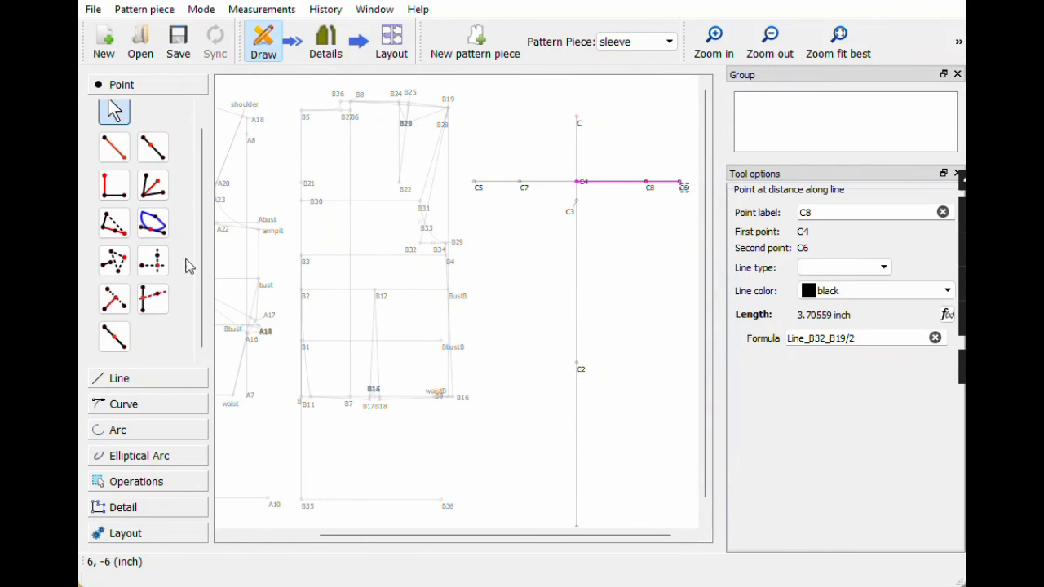
Step: Create two points from X and Y of other points: one from C7 and C, one from C8 and C
left_click(154, 262)
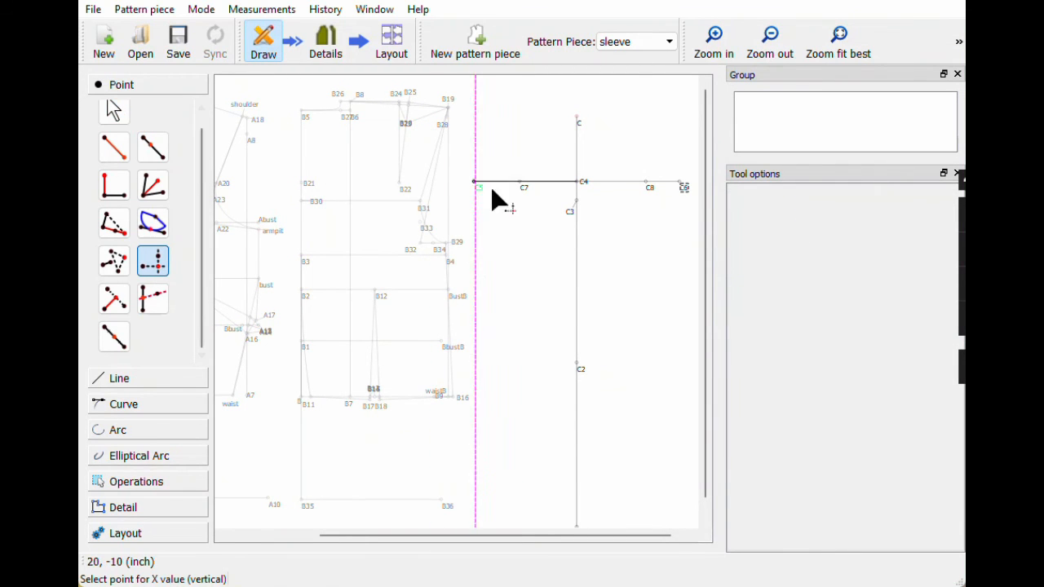
left_click(521, 182)
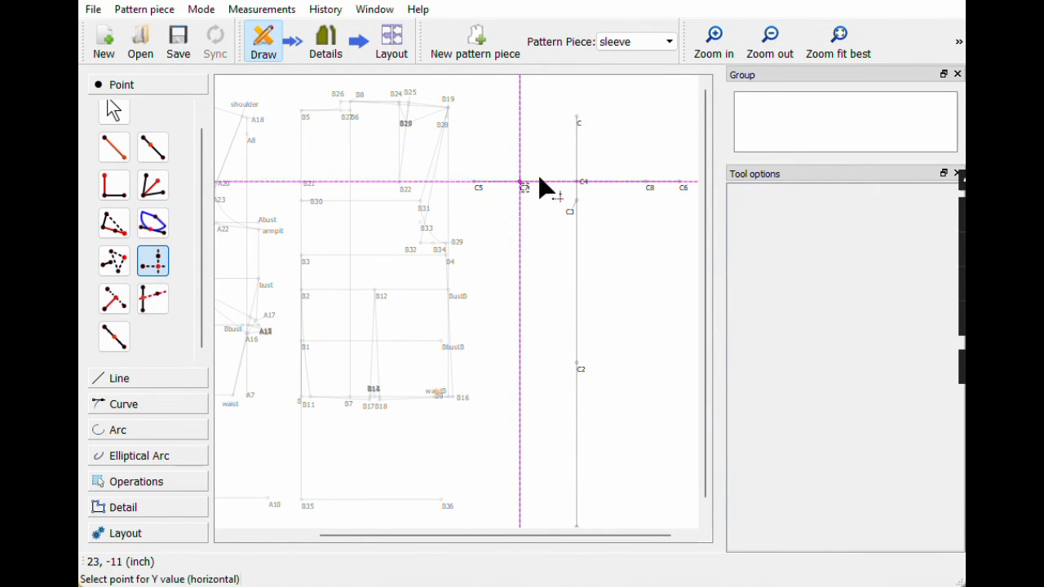
left_click(578, 119)
left_click(155, 266)
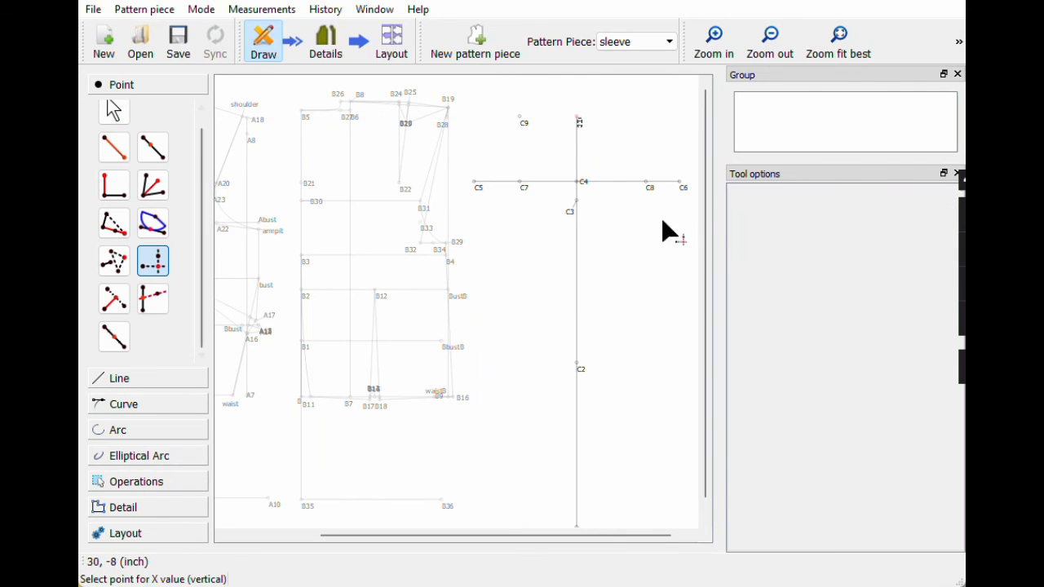
left_click(646, 181)
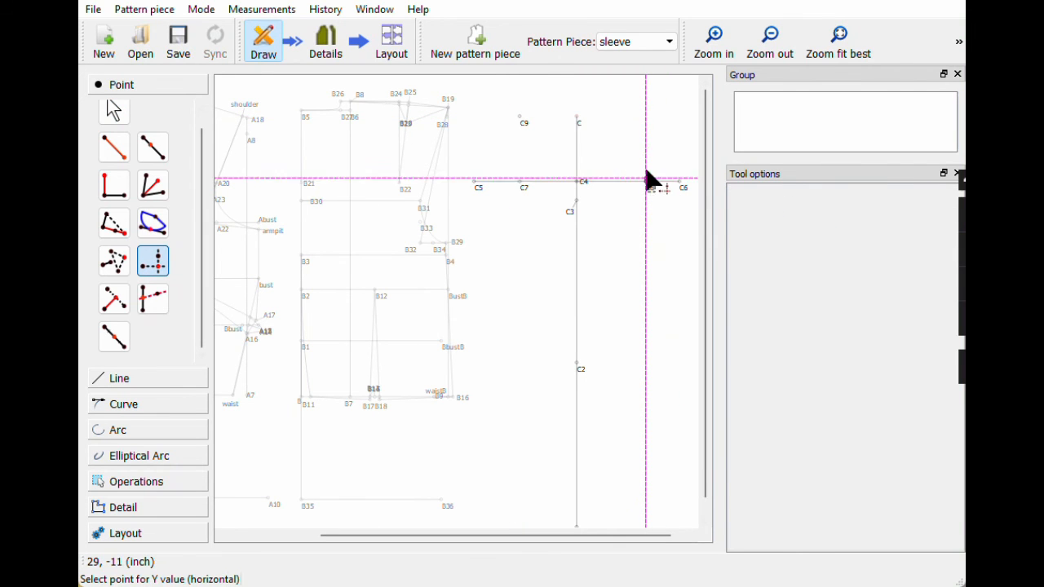
left_click(580, 126)
Step: Draw the first half of the sleeve cap as a four-point curve through C5, C7, C9 and C
left_click(133, 408)
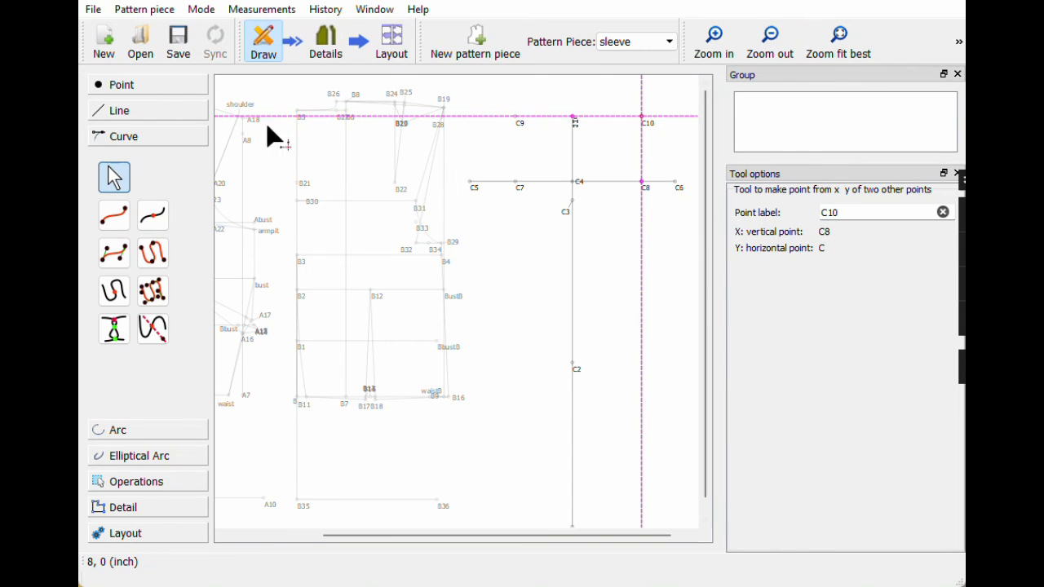
left_click(114, 256)
left_click(470, 181)
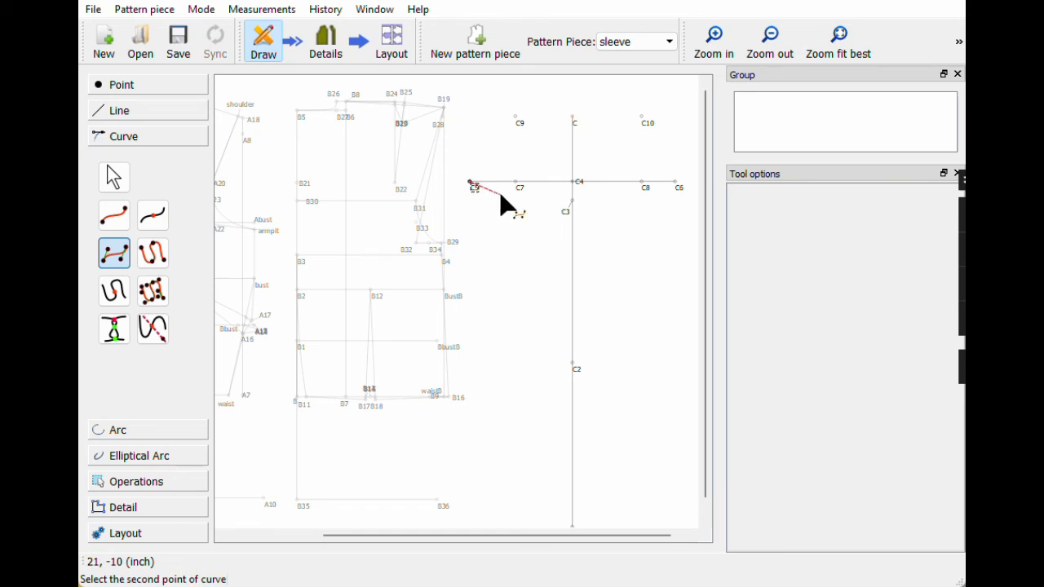
left_click(515, 182)
left_click(515, 117)
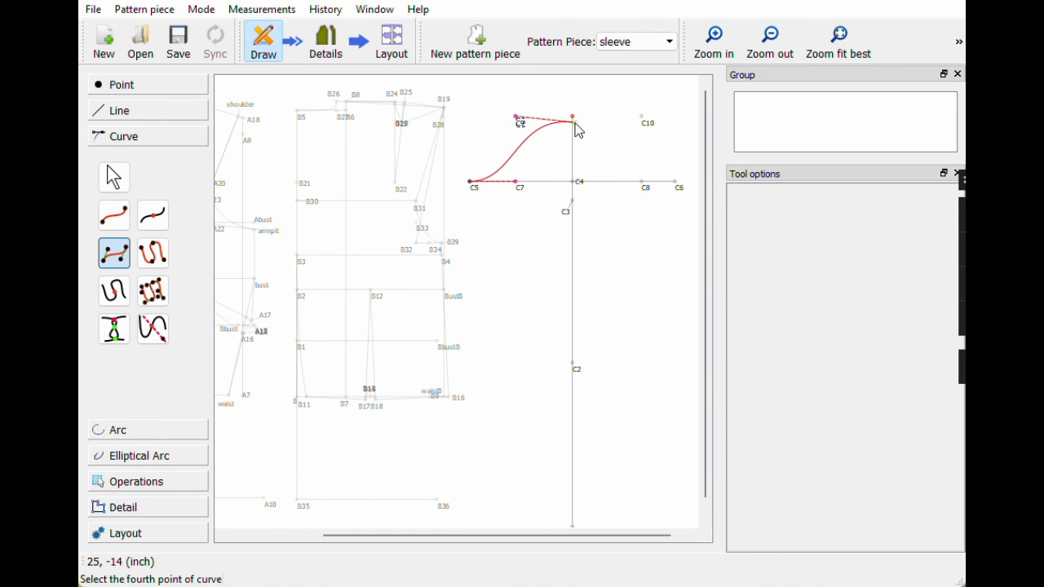
left_click(573, 119)
Step: Draw the other half of the sleeve cap as a four-point curve using C, C10, C8 and C6
left_click(118, 255)
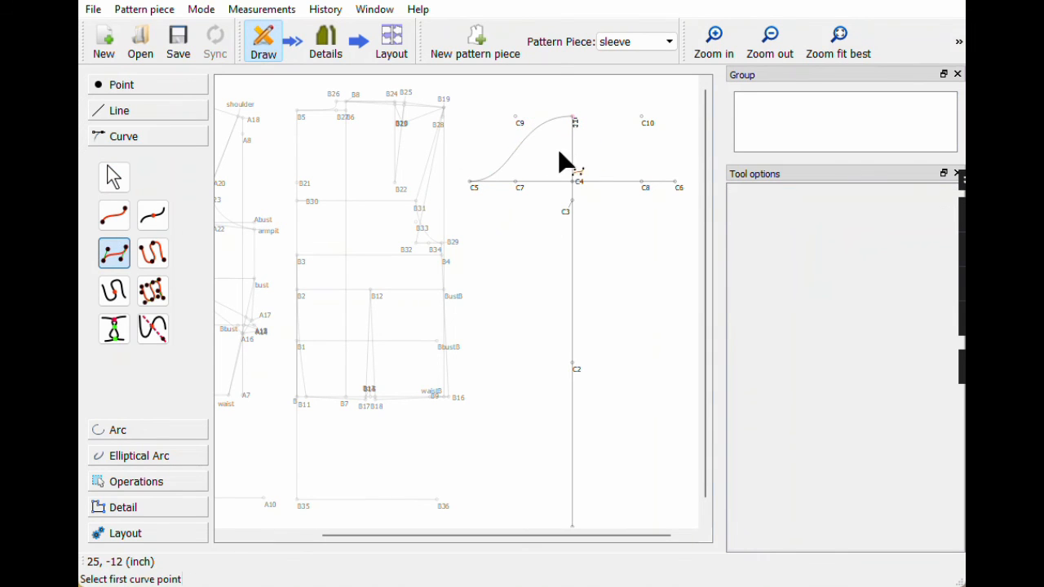
left_click(573, 119)
left_click(643, 118)
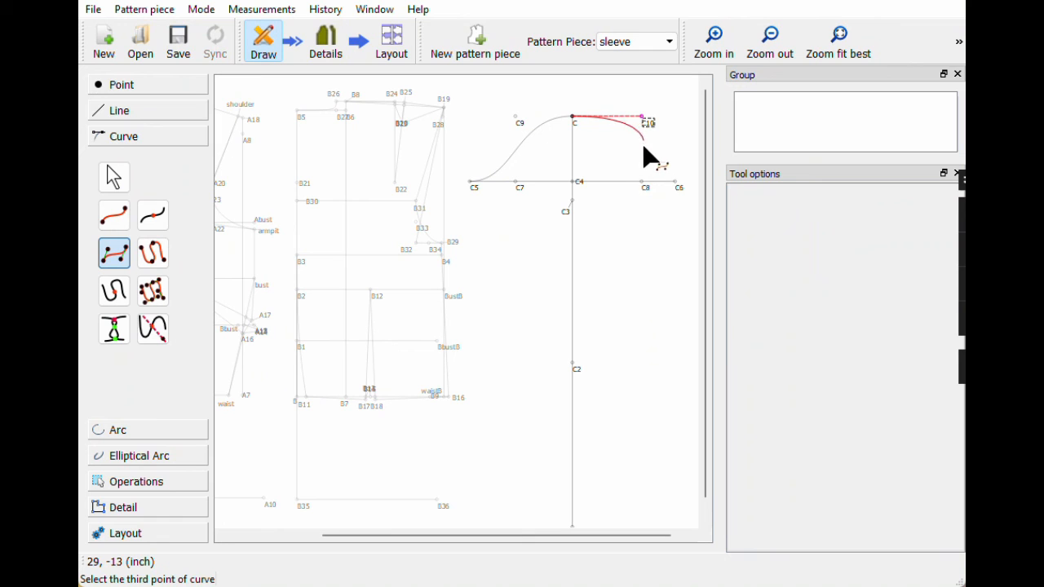
left_click(643, 184)
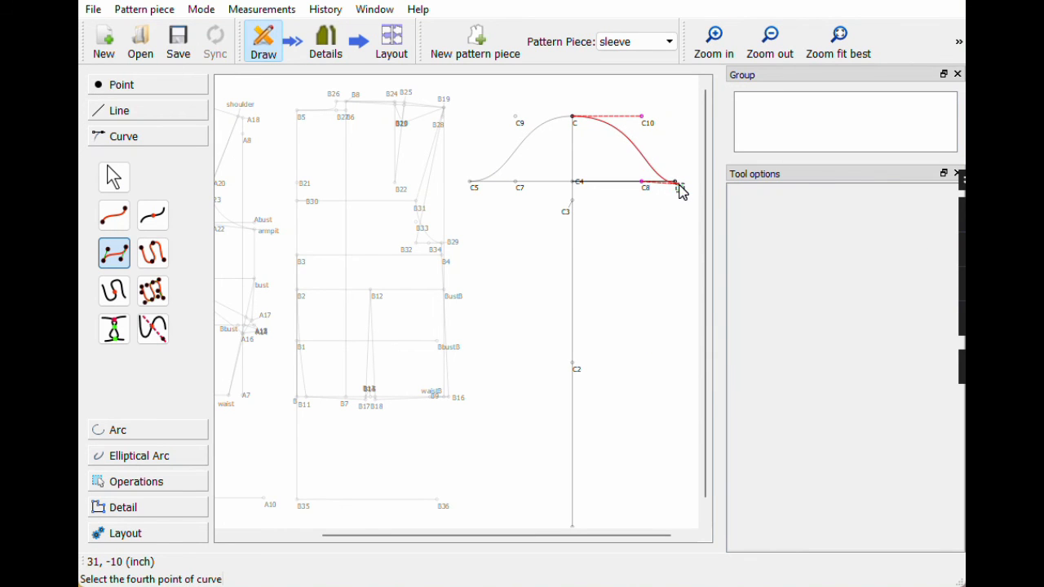
left_click(676, 184)
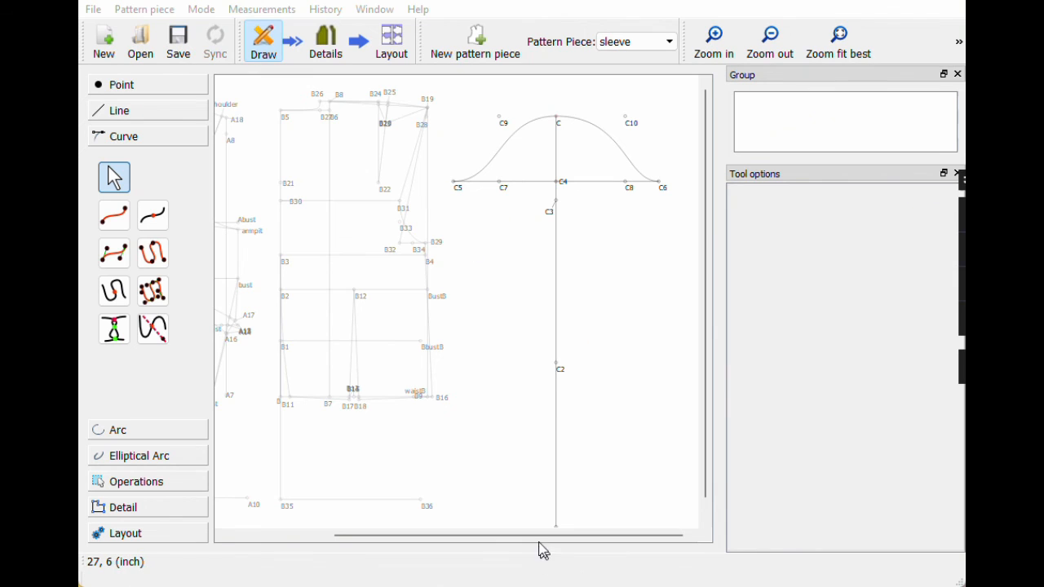
Step: Start a point at distance and angle from C5, pointing away from C4, and set its angle to 180 degrees
left_click_drag(536, 536, 424, 538)
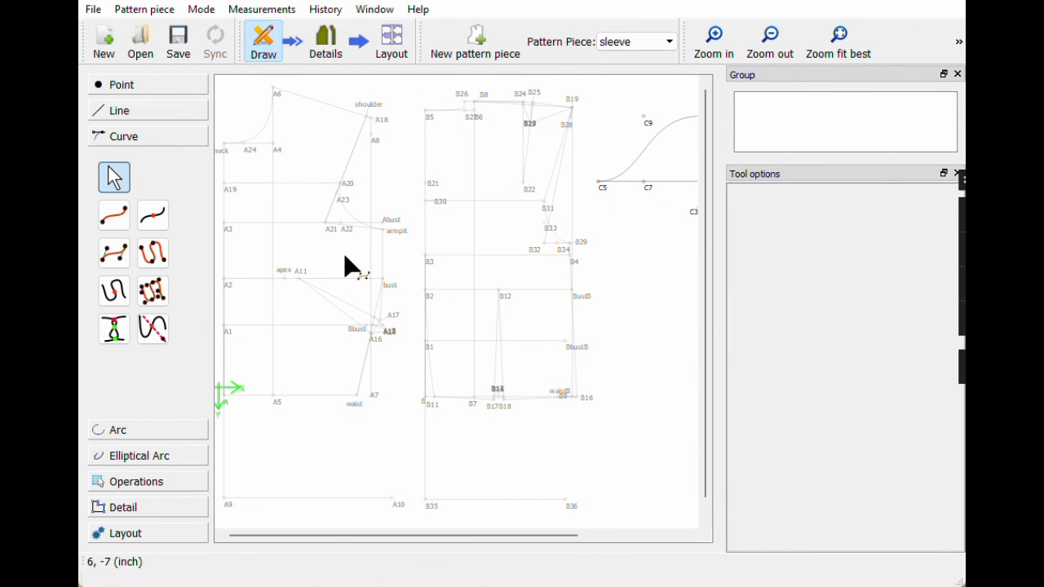
left_click_drag(578, 537, 616, 536)
left_click(106, 86)
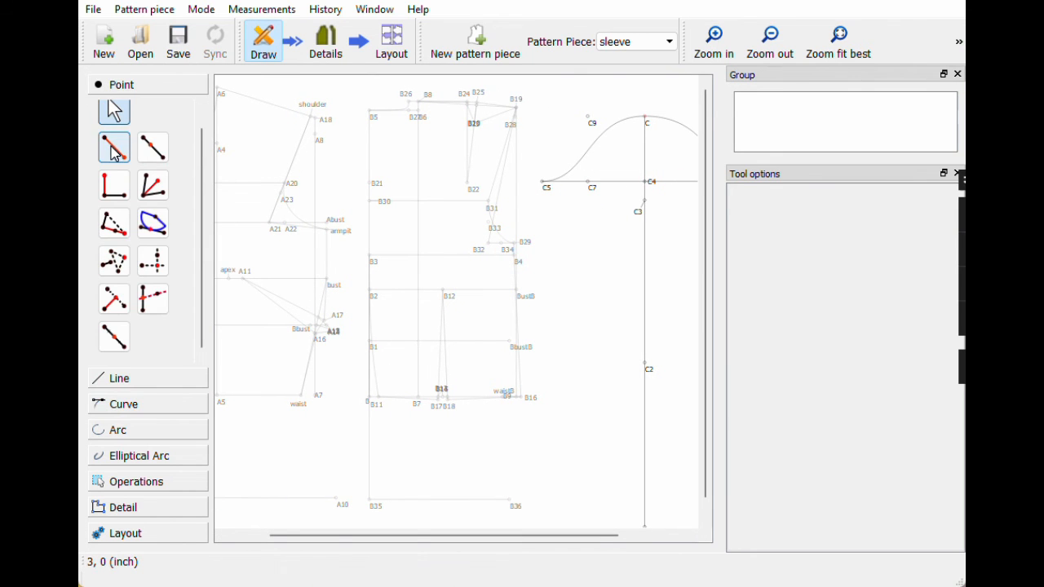
left_click(114, 146)
left_click(536, 187)
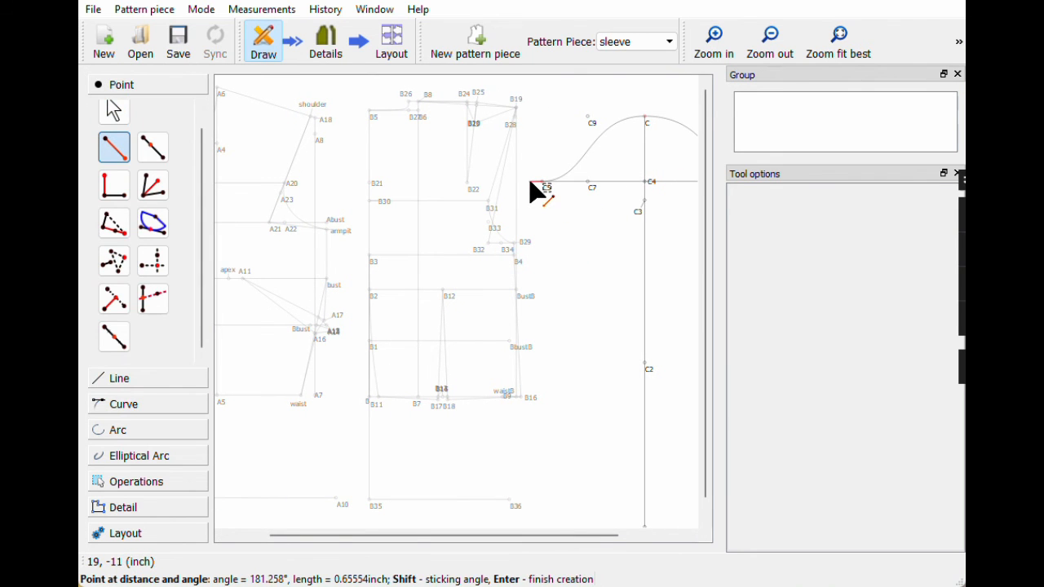
left_click(530, 184)
left_click_drag(469, 141, 632, 227)
type("180")
Step: Clear the new point's length formula and begin it with an opening parenthesis and Line_shoulder_A20
left_click(725, 263)
left_click_drag(578, 192, 414, 281)
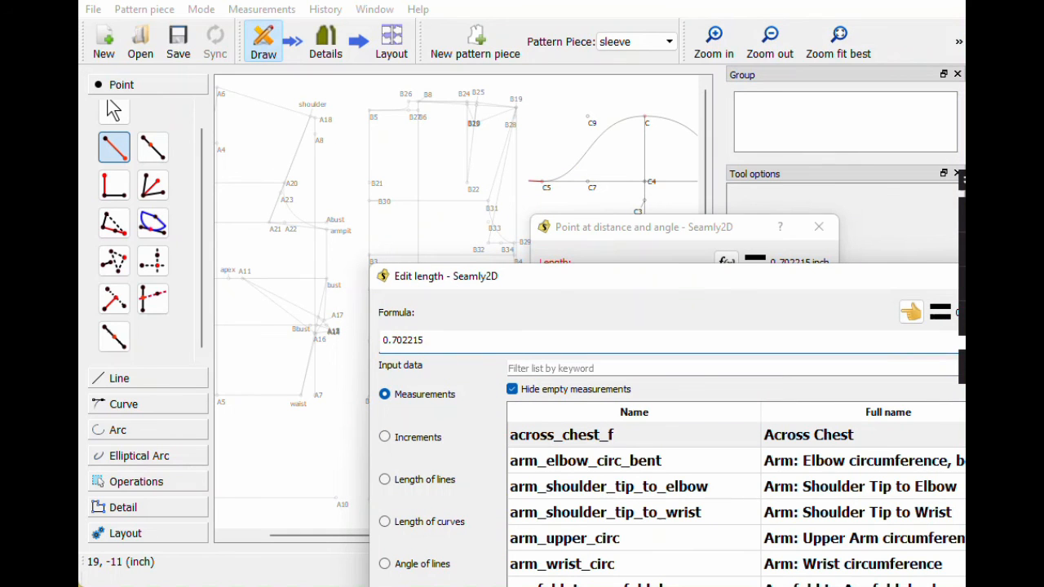
key("BackSpace")
key("BackSpace")
key("BackSpace")
key("BackSpace")
key("BackSpace")
key("BackSpace")
key("BackSpace")
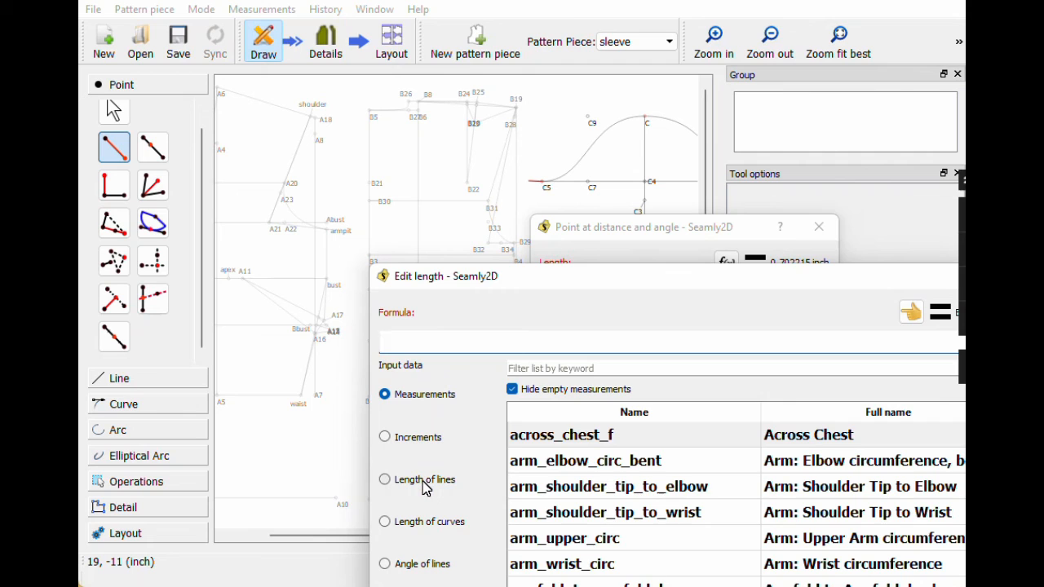
left_click(385, 480)
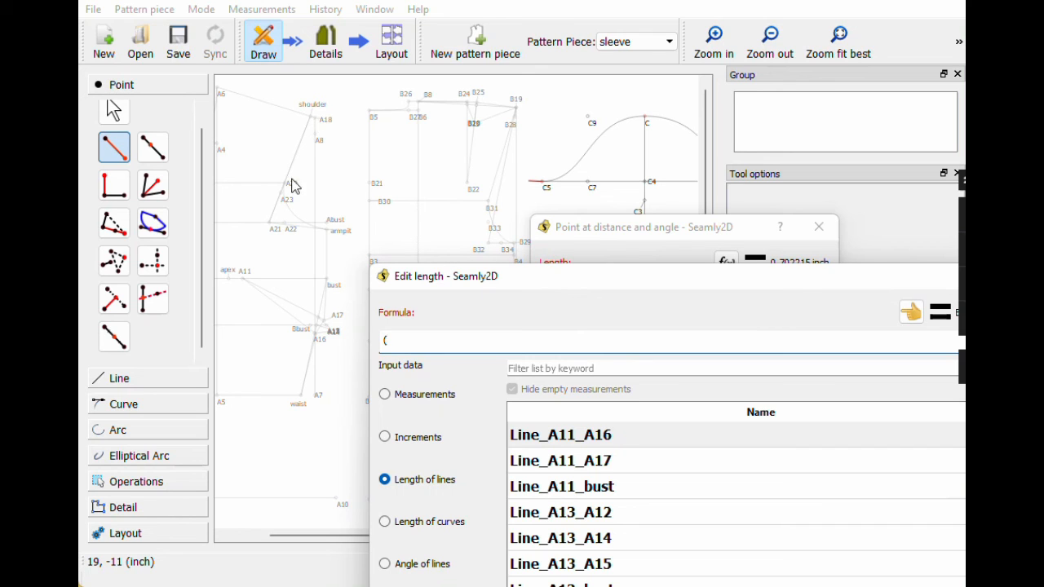
left_click(510, 367)
type("shou")
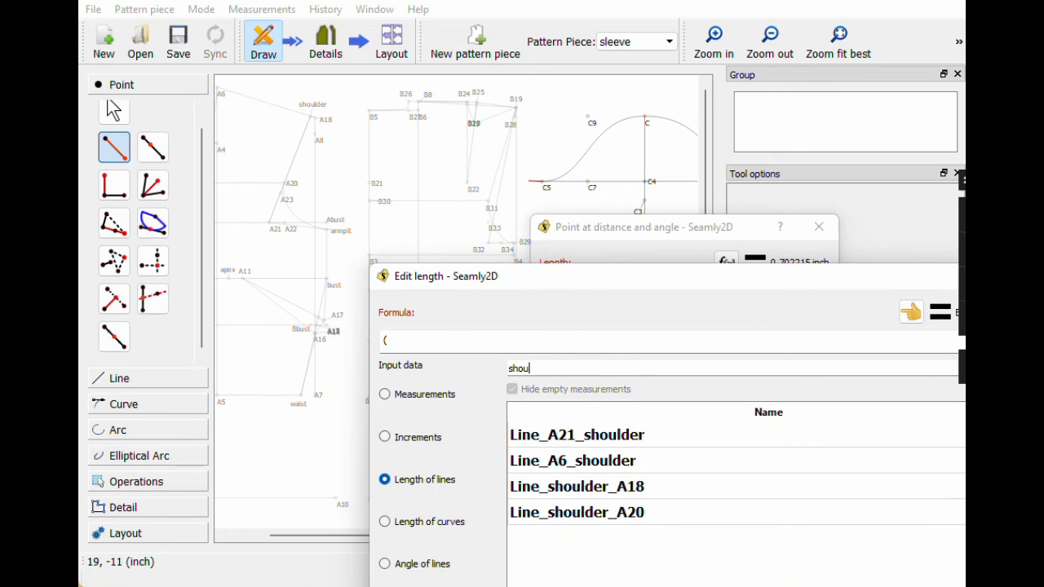
double_click(585, 514)
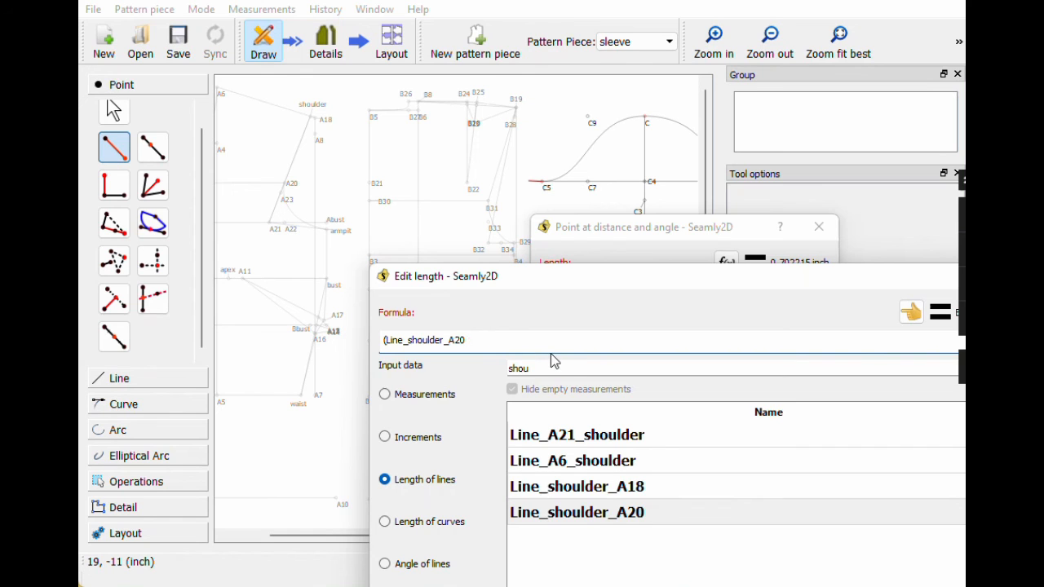
Step: Add the back armhole line Line_B31_B19 to the length formula, followed by a plus sign
key("Tab")
type("b19")
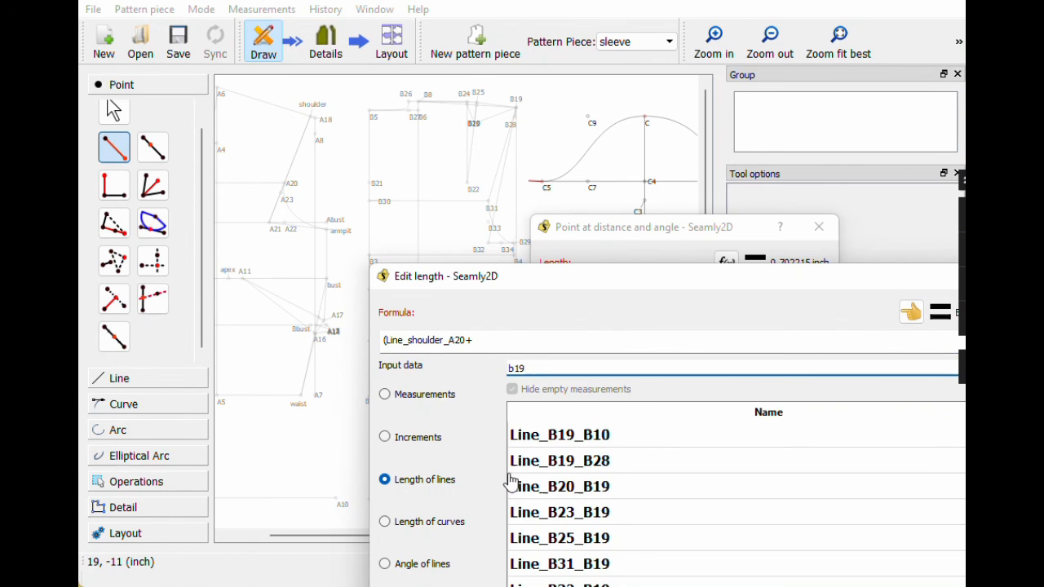
double_click(563, 564)
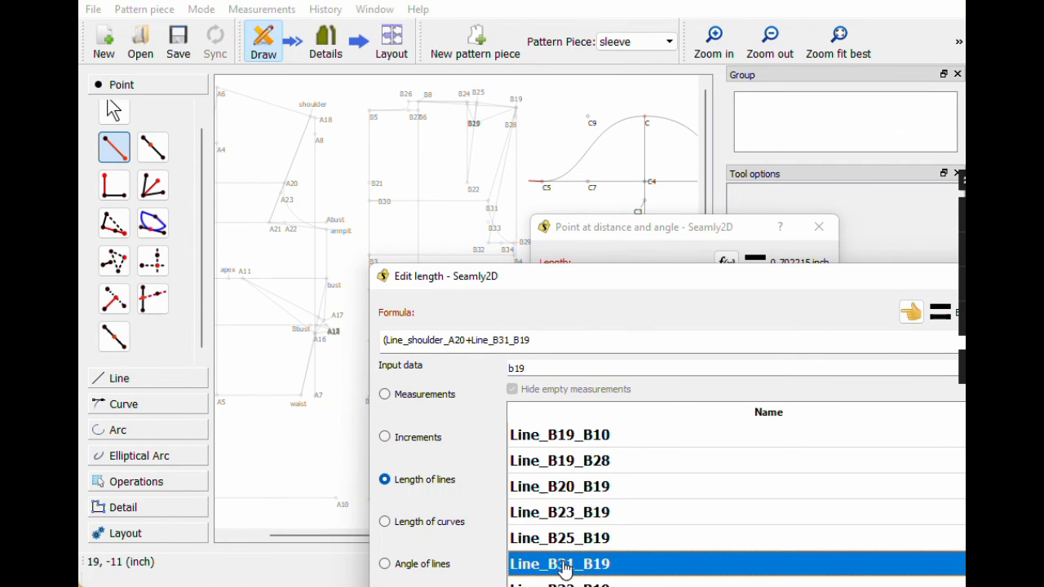
left_click(573, 340)
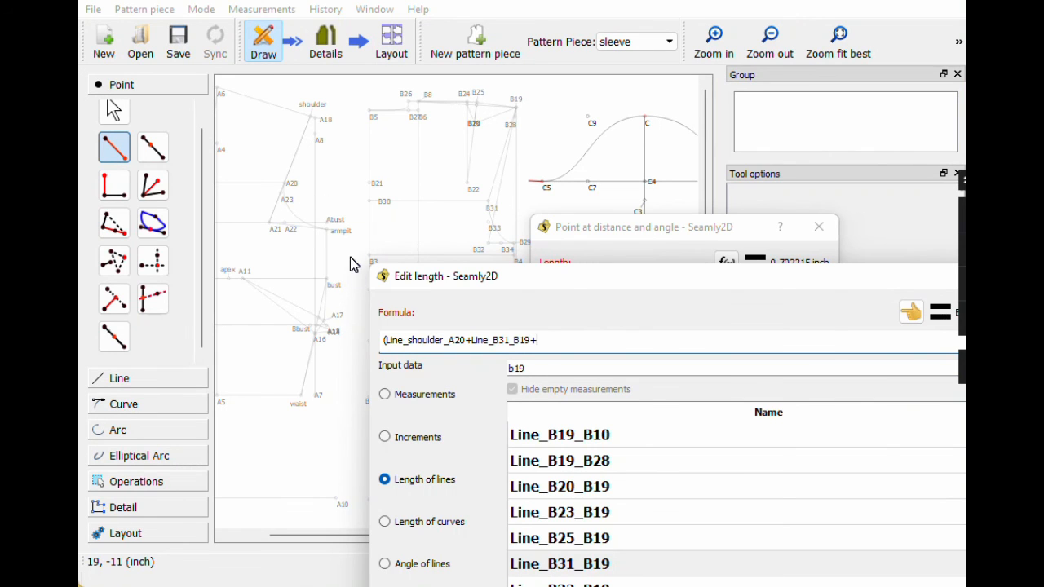
Step: Add the armhole curve lengths Spl_A20_armpit and Spl_B31_B29 to the formula and close the parenthesis
left_click(430, 522)
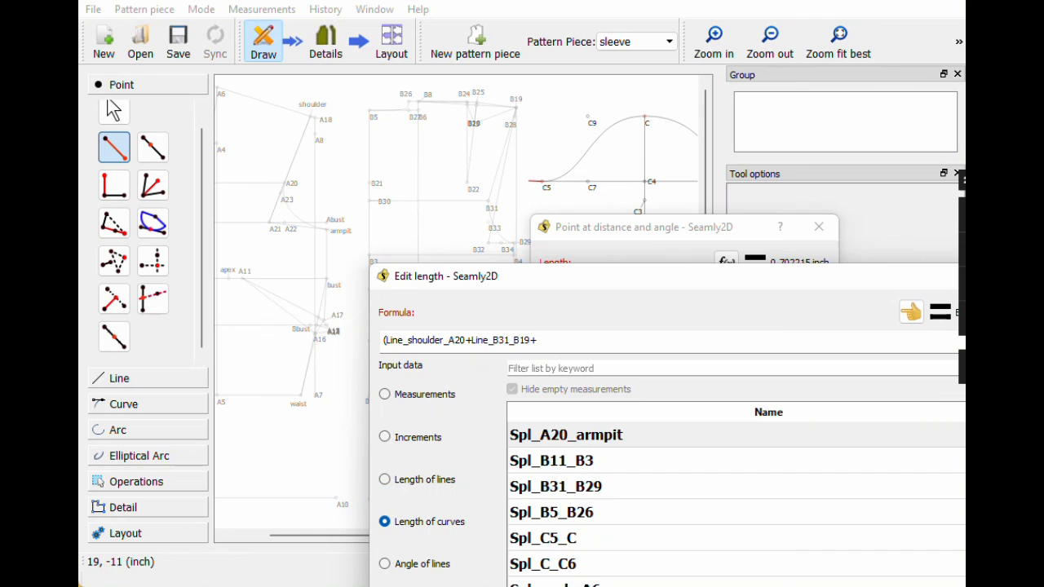
type("armp")
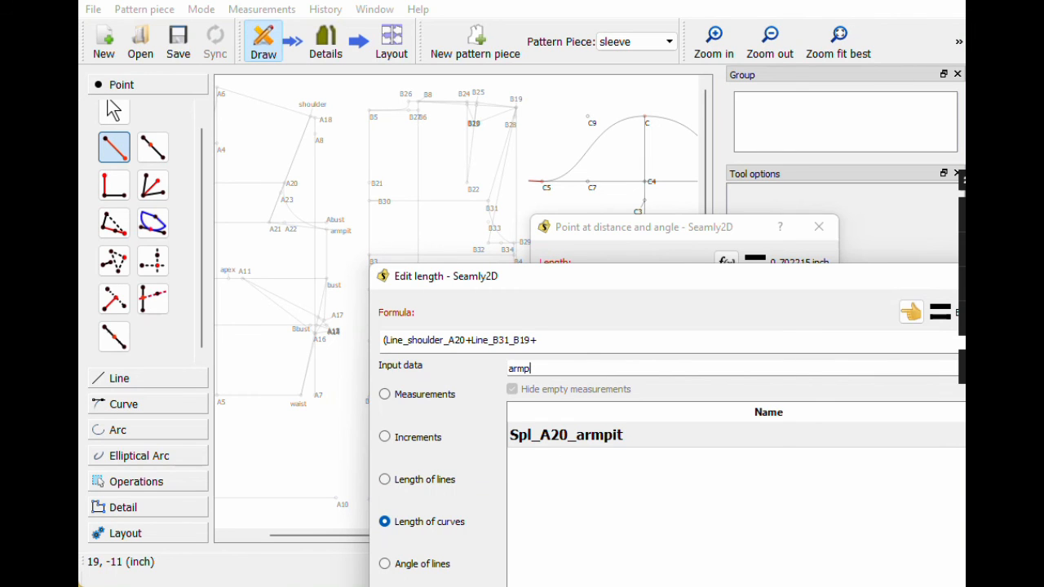
double_click(554, 448)
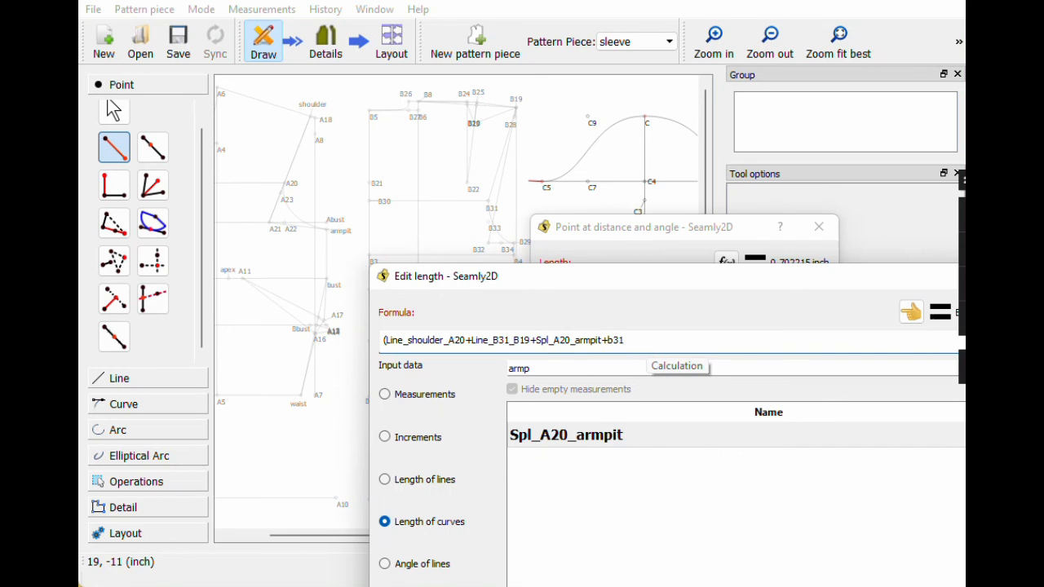
key("BackSpace")
key("BackSpace")
double_click(510, 369)
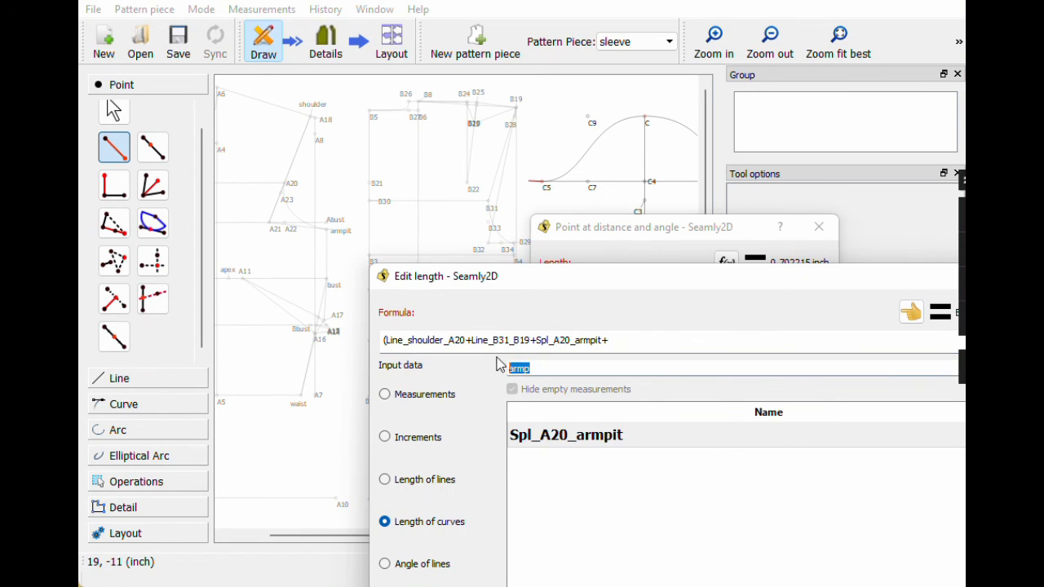
type("b31")
double_click(523, 438)
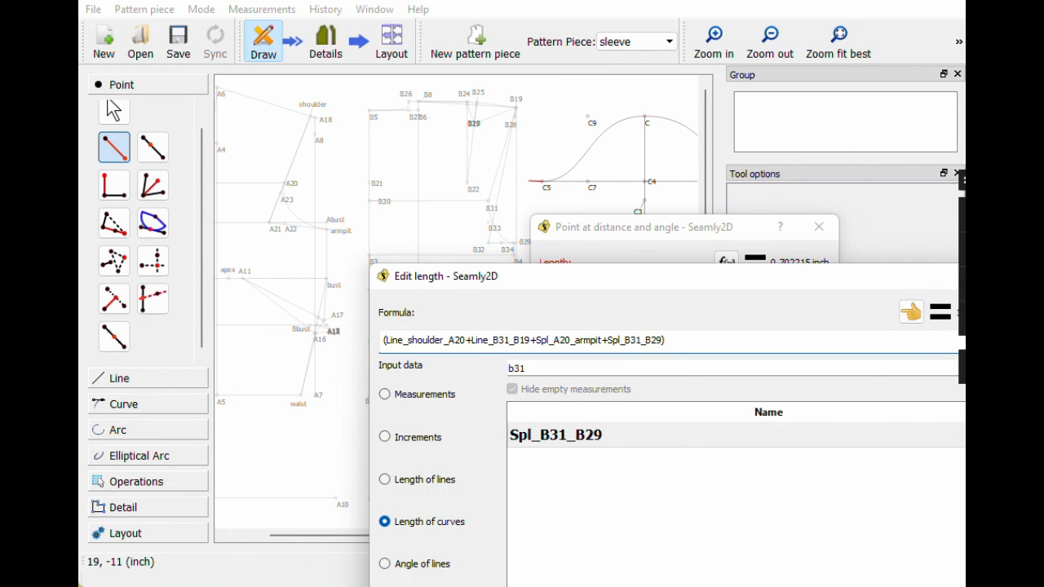
Step: Finish the length formula by dividing the armhole sum by 2 and subtracting Line_C4_C5, and create the point from C5
left_click_drag(654, 280, 589, 236)
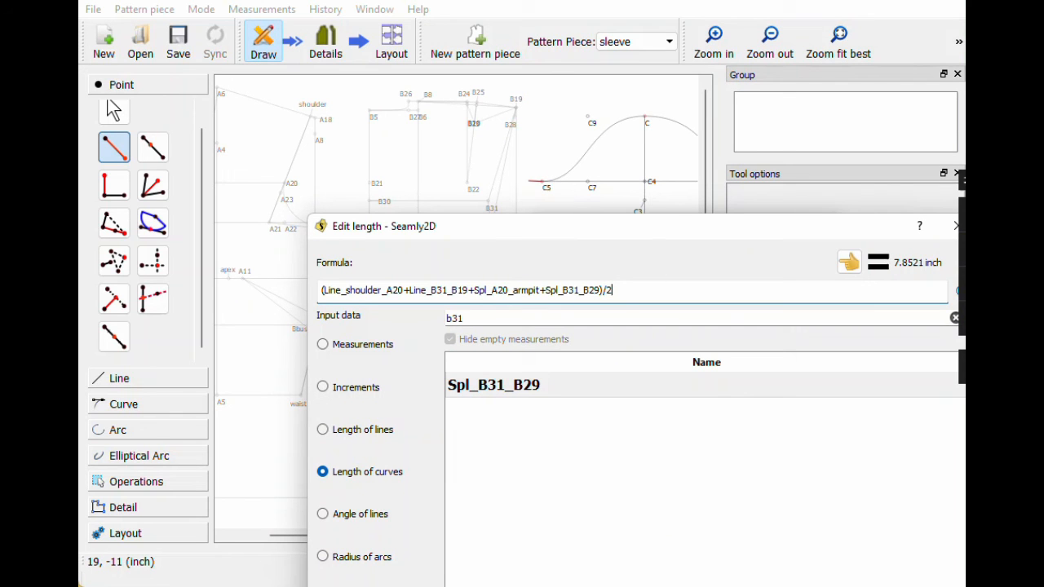
type("-")
left_click(378, 432)
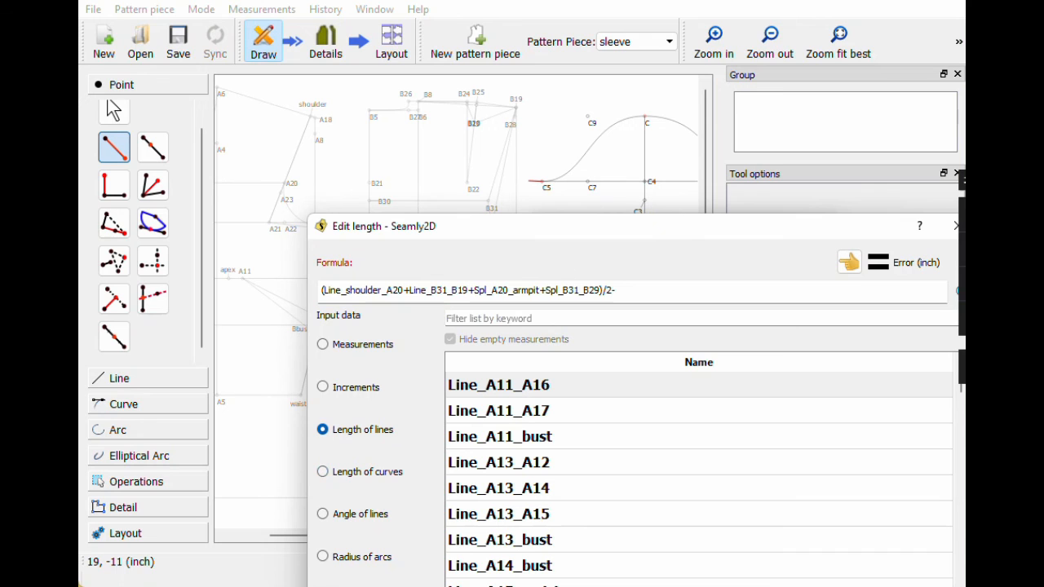
left_click(561, 322)
type("c5")
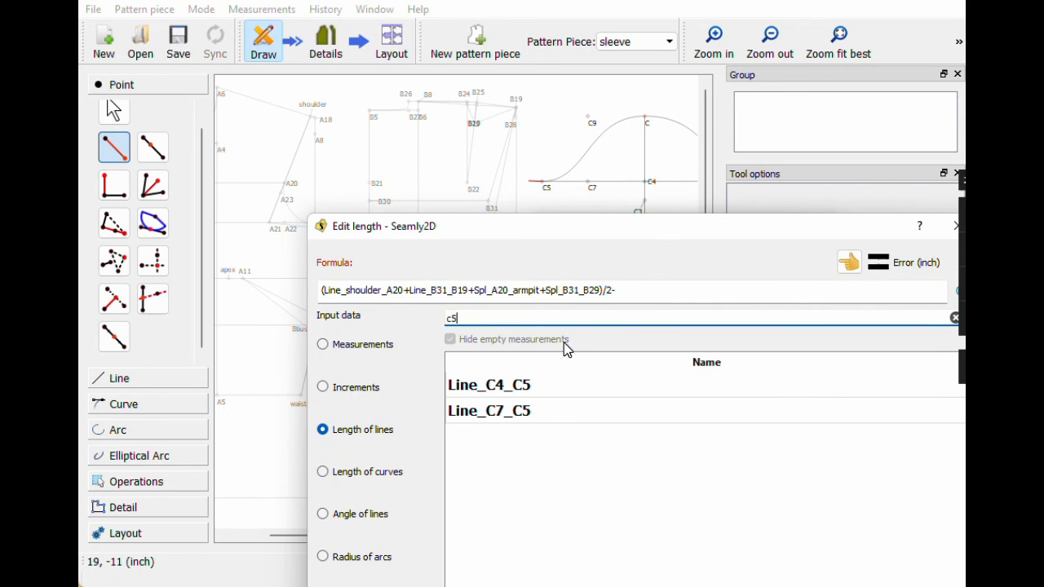
double_click(528, 390)
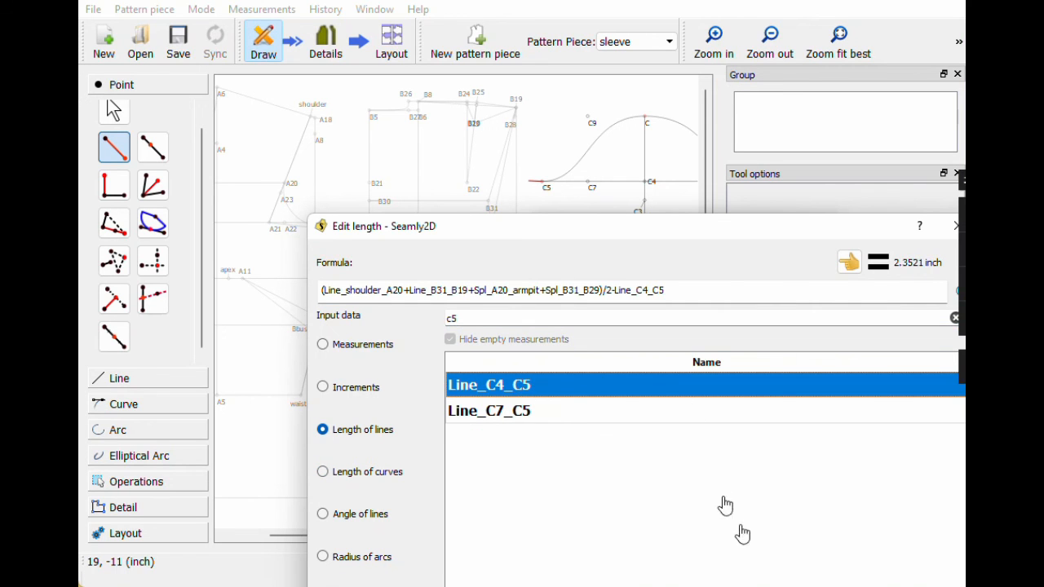
key("Return")
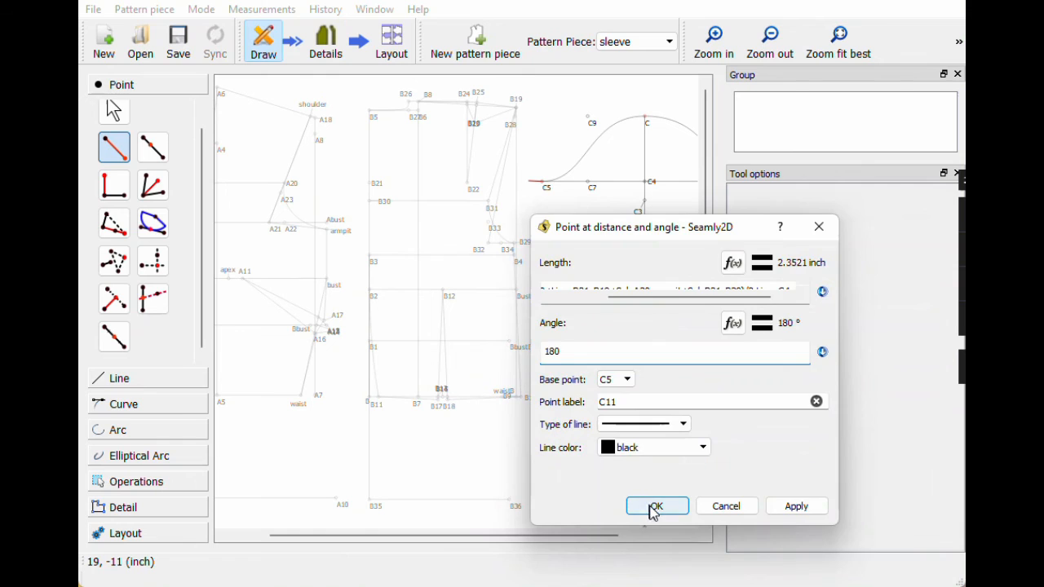
left_click(653, 510)
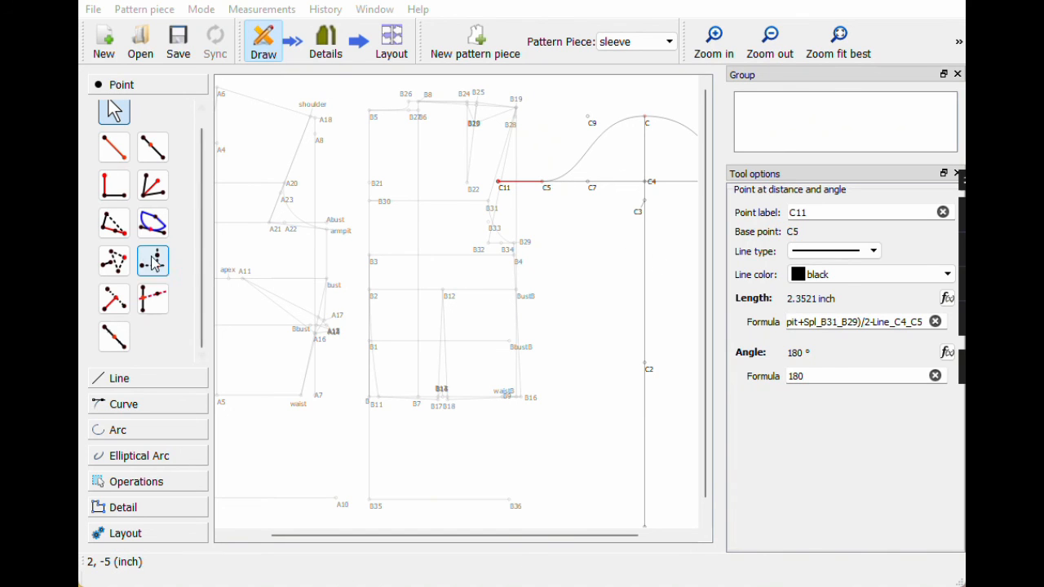
Step: Add a midpoint between C11 and C5 using the length CurrentLength/2
left_click(152, 146)
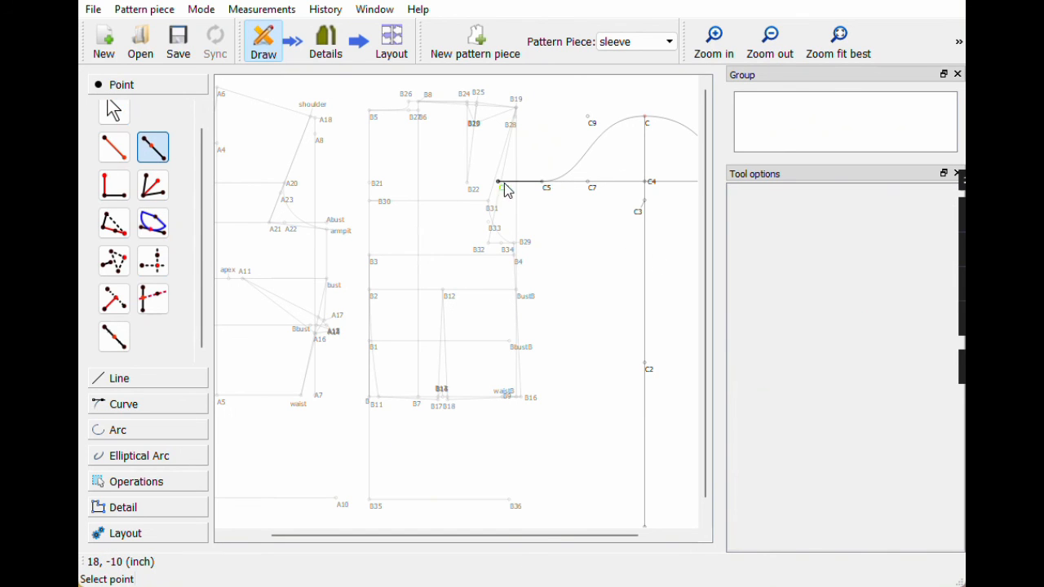
left_click(113, 341)
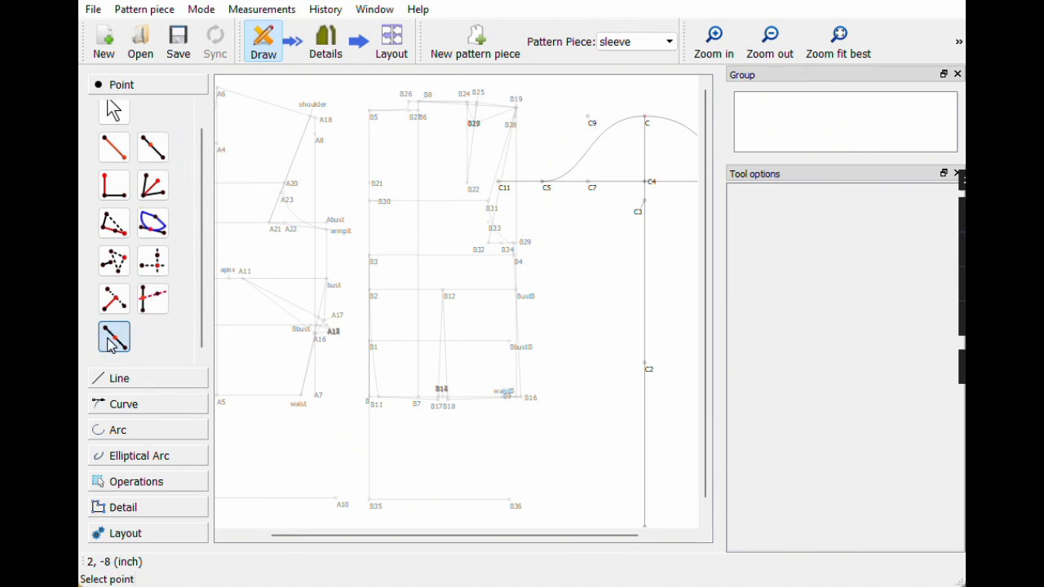
left_click(499, 181)
left_click(543, 182)
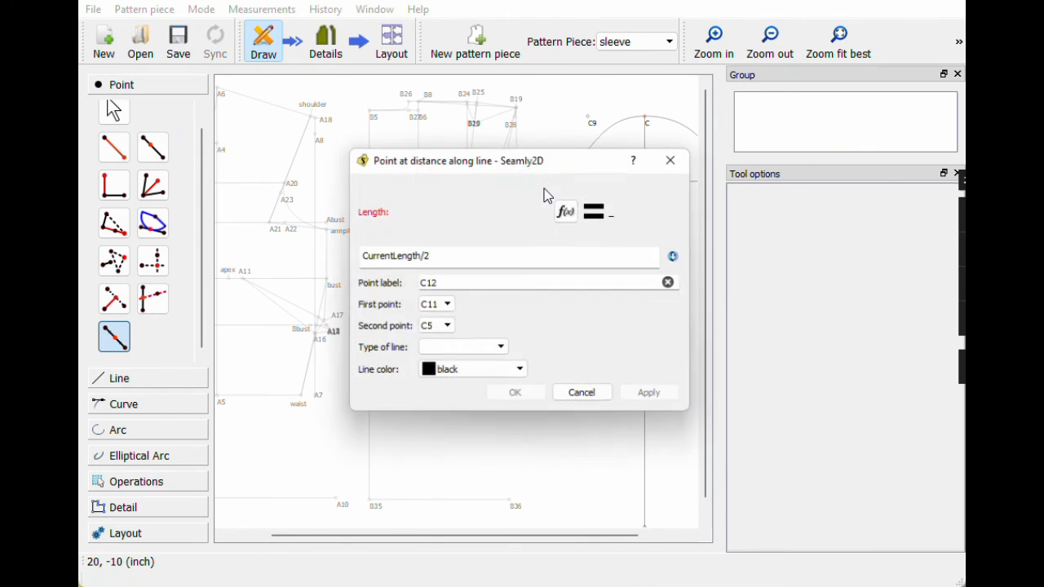
left_click(518, 399)
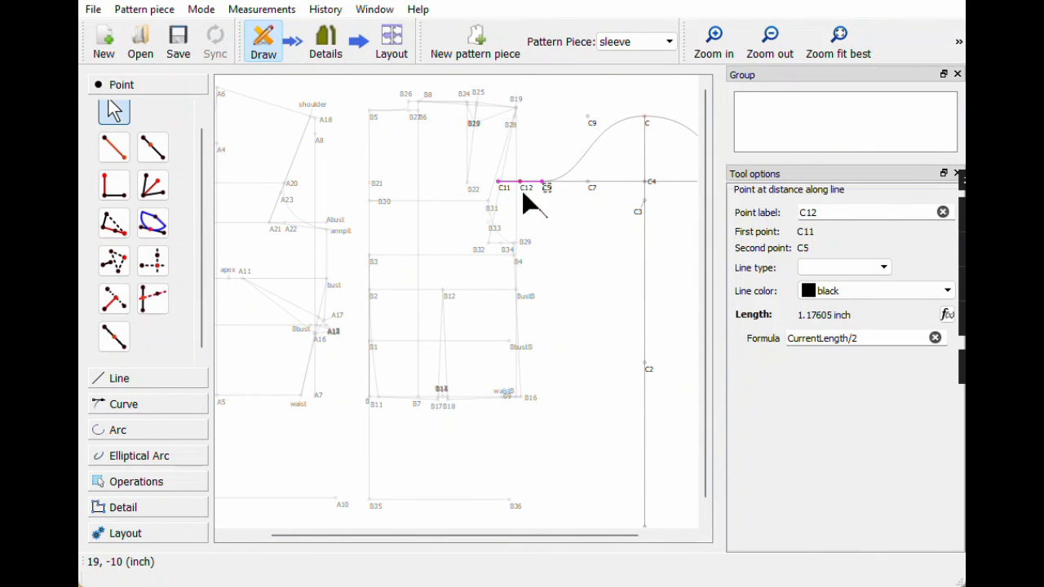
Step: Create a point along the line from C4 toward C2, at a distance equal to Line_C12_C5
left_click(151, 157)
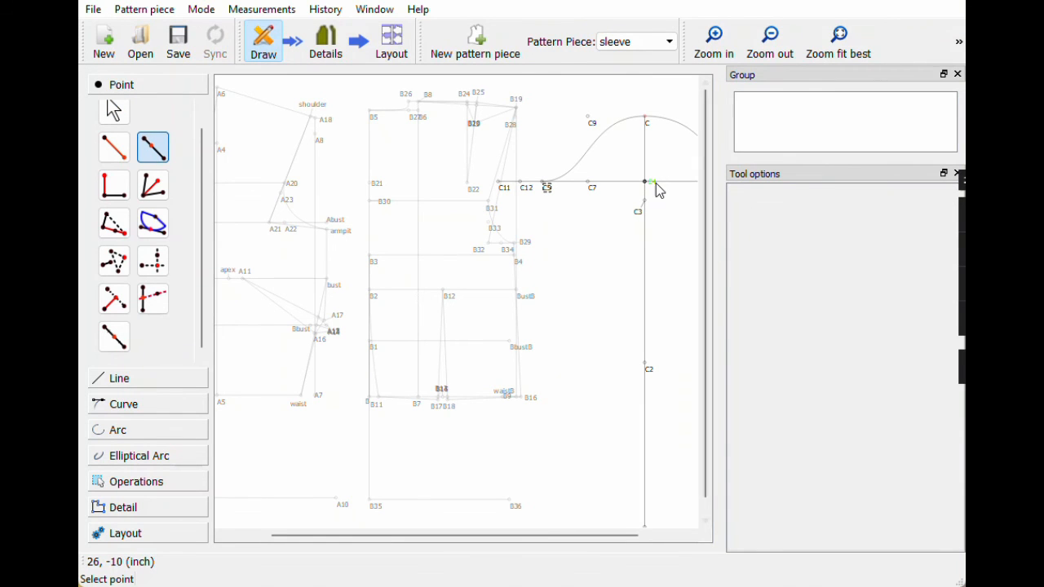
left_click(651, 183)
left_click(646, 365)
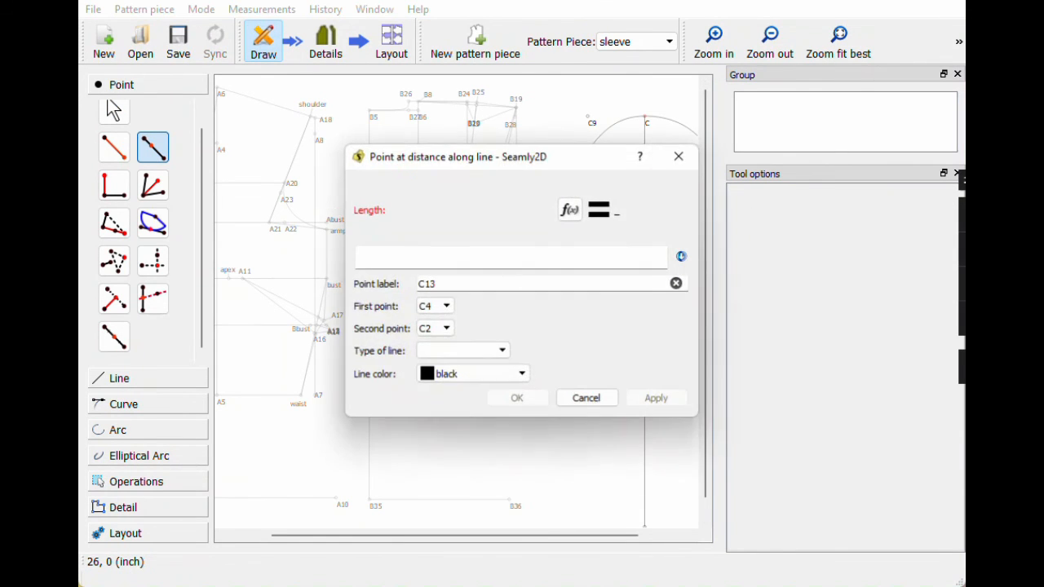
left_click_drag(498, 169, 507, 249)
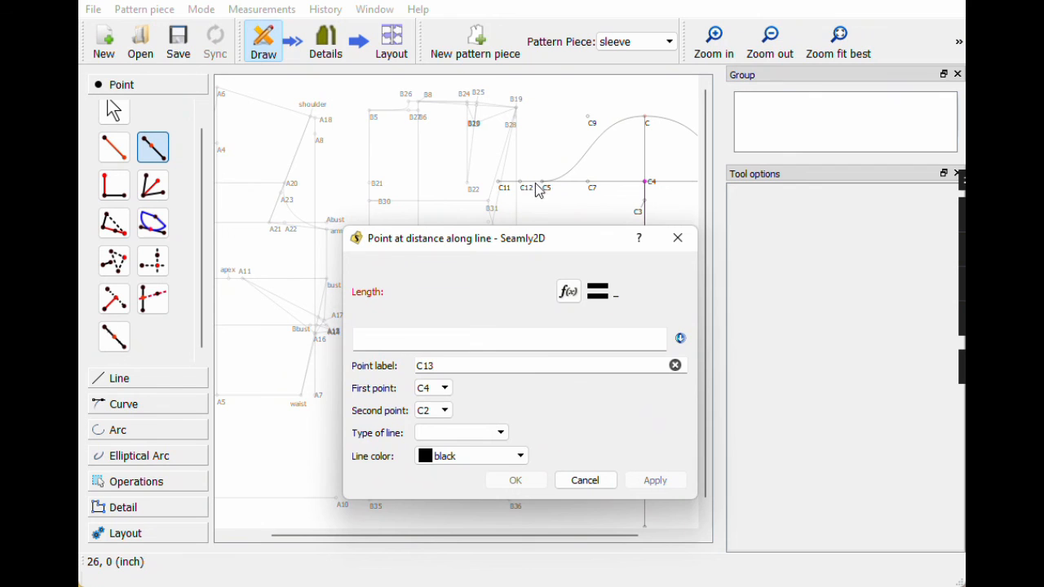
left_click(568, 292)
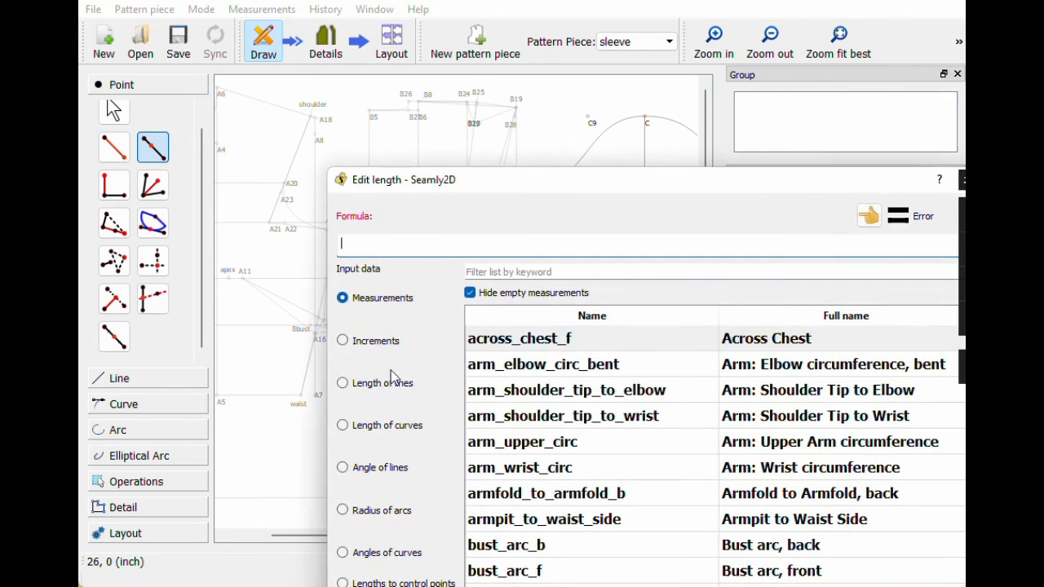
left_click(380, 385)
type("c12")
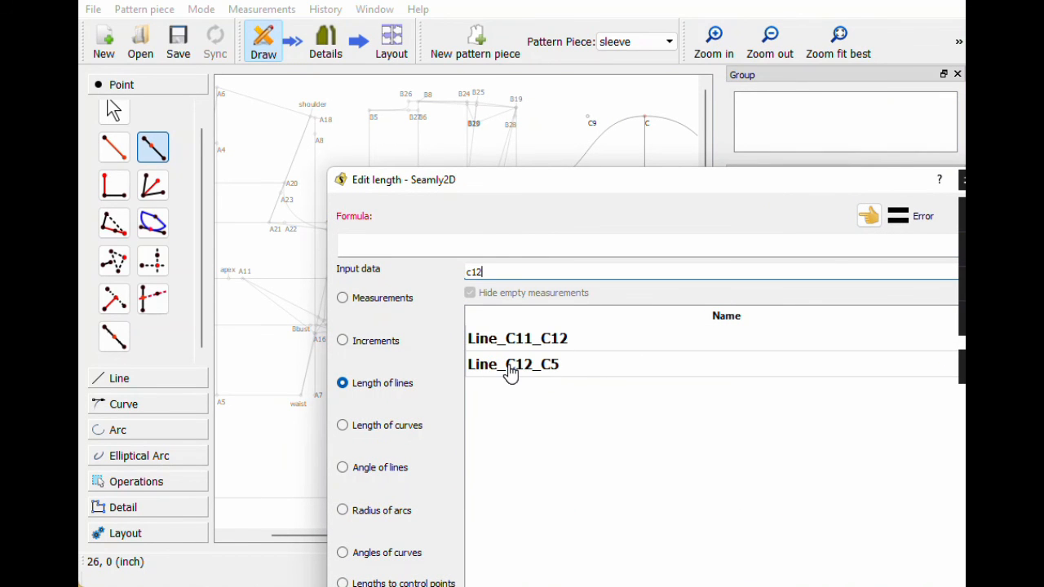
double_click(511, 367)
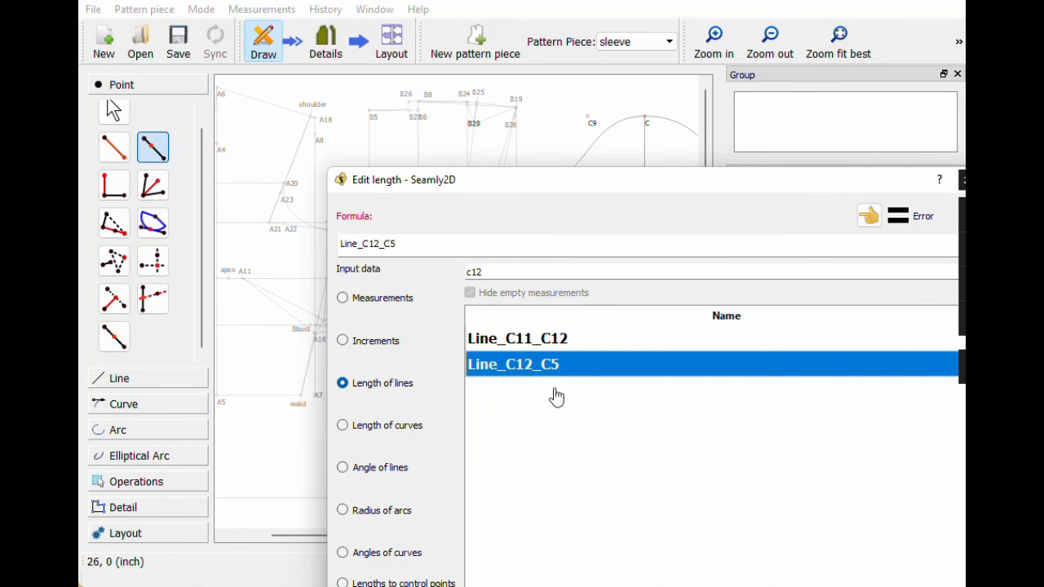
key("Return")
left_click(514, 480)
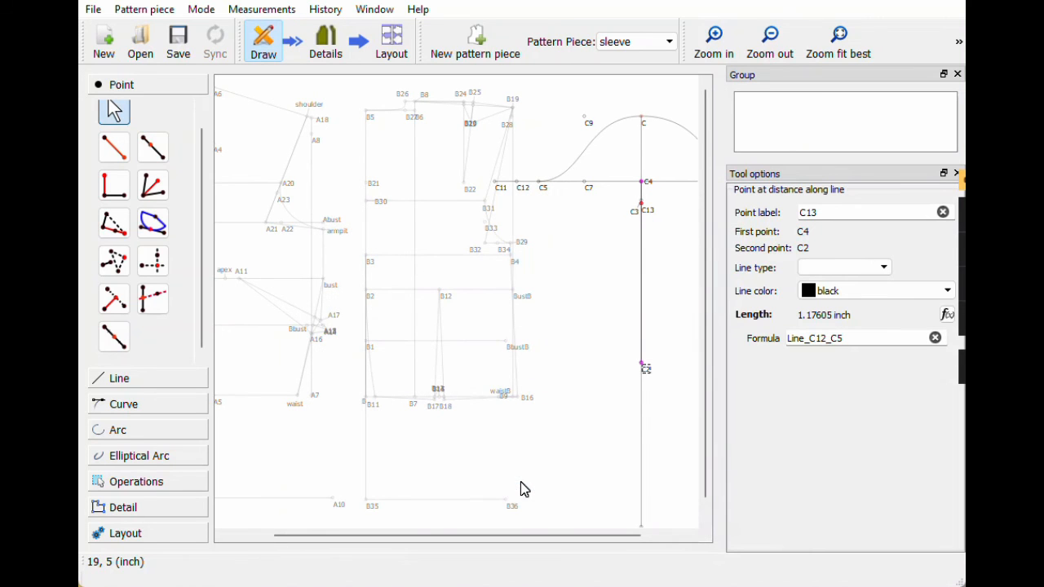
Step: Move the C13 label clear of C3's label and create a point at C12's X position and C13's Y position
mouse_move(648, 217)
left_mouse_down()
mouse_move(647, 234)
mouse_move(643, 186)
mouse_move(632, 219)
left_mouse_up()
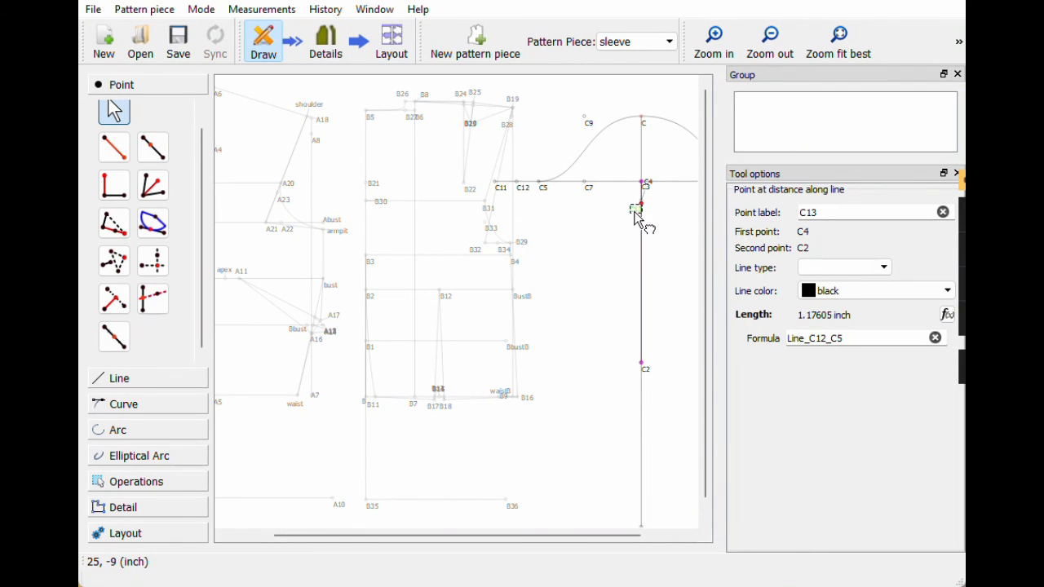
left_click(153, 262)
left_click(516, 191)
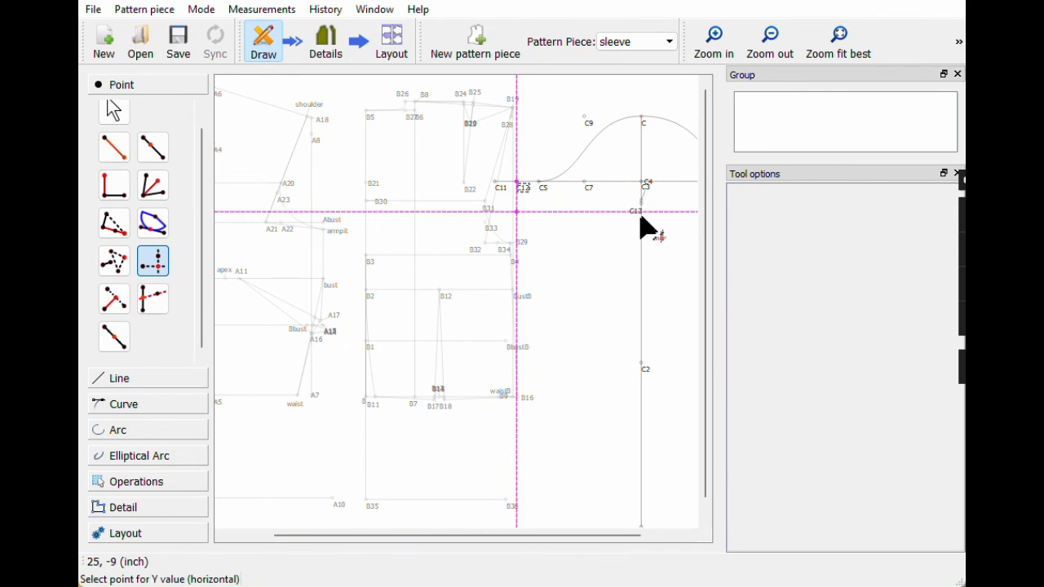
left_click(635, 213)
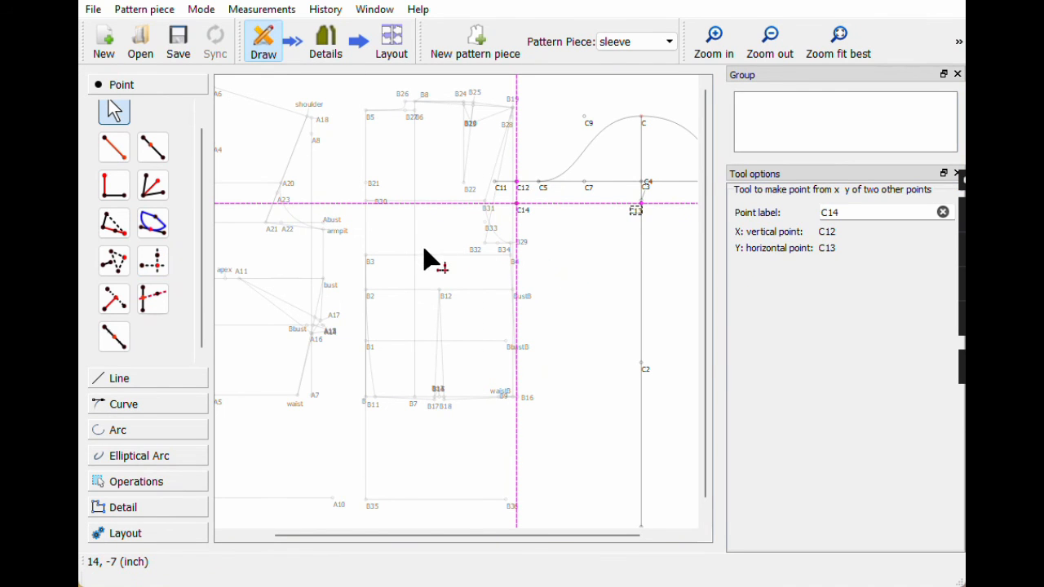
Step: Create a point that takes its X position from C7 and its Y position from C13
left_click(123, 405)
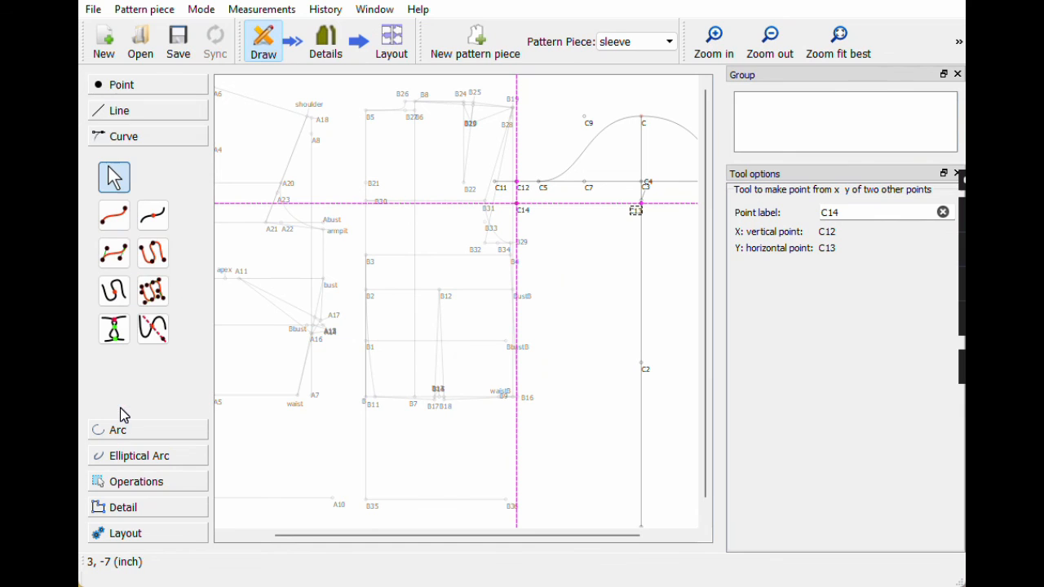
left_click(124, 85)
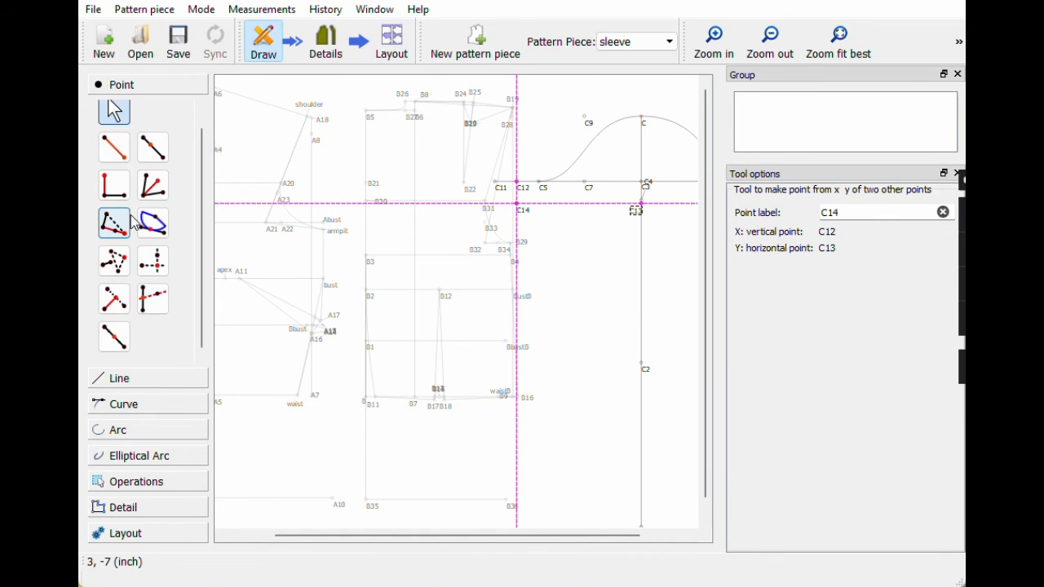
left_click(152, 261)
left_click(585, 183)
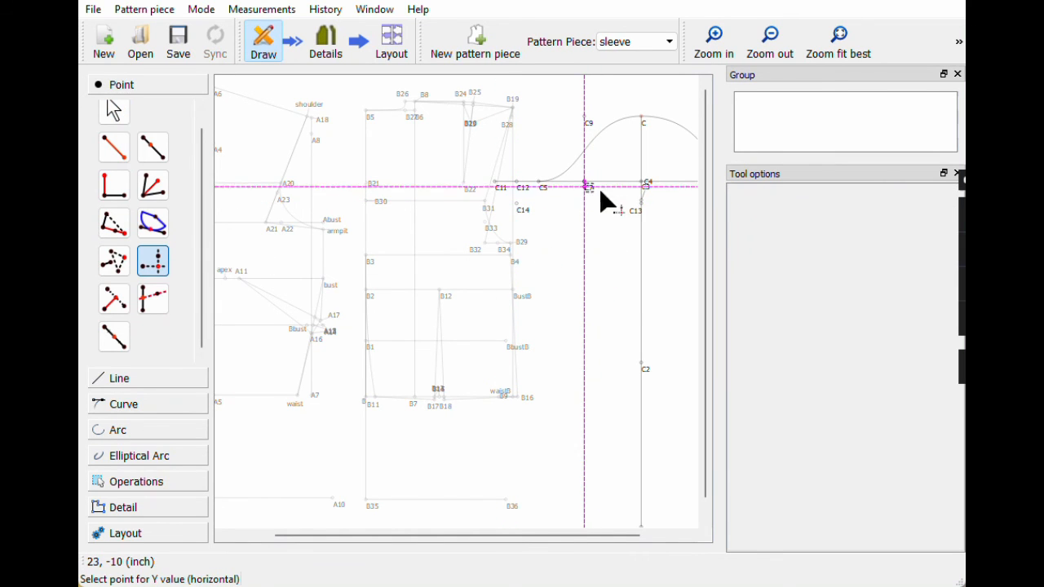
left_click(639, 205)
Step: Draw a cubic Bezier curve from C14 to C with C15 and C9 as control points, and save the file
left_click(115, 405)
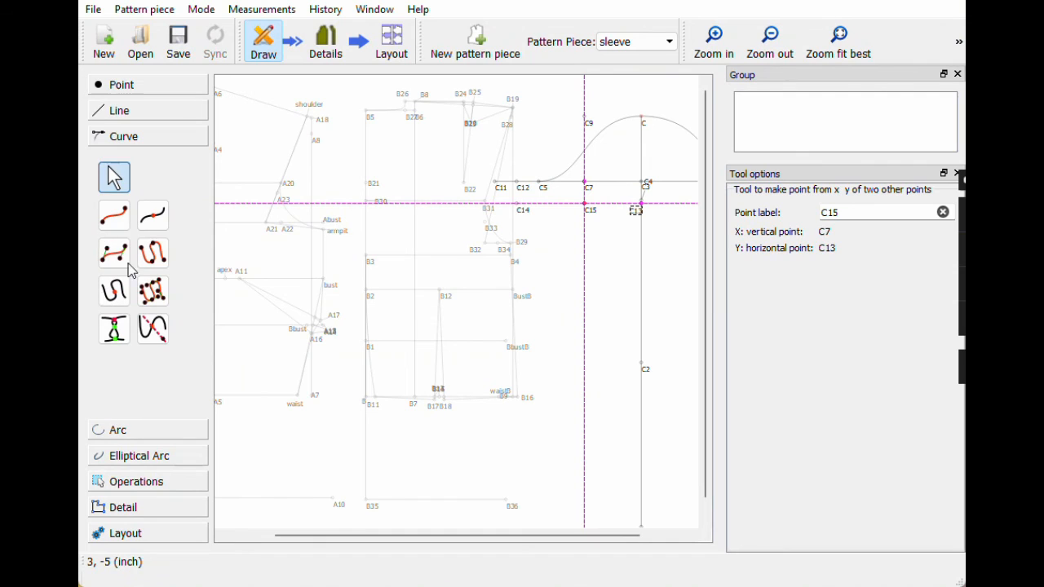
left_click(114, 253)
left_click(517, 206)
left_click(585, 203)
left_click(584, 117)
left_click(641, 120)
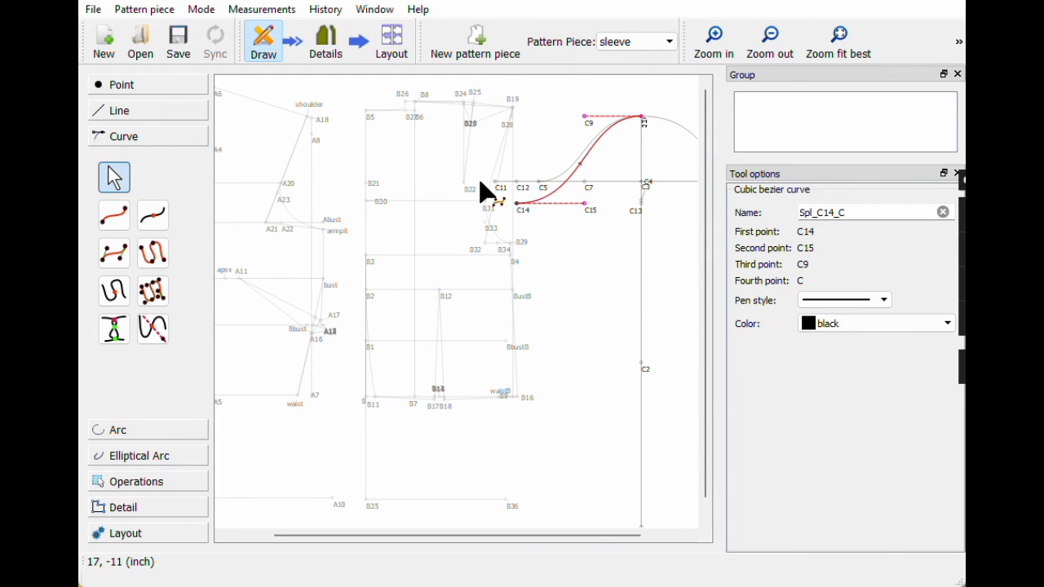
left_click(179, 54)
Step: Start a point at distance and angle from C6, pointing away from C4, and set its angle to 0 degrees
left_click_drag(354, 541, 400, 540)
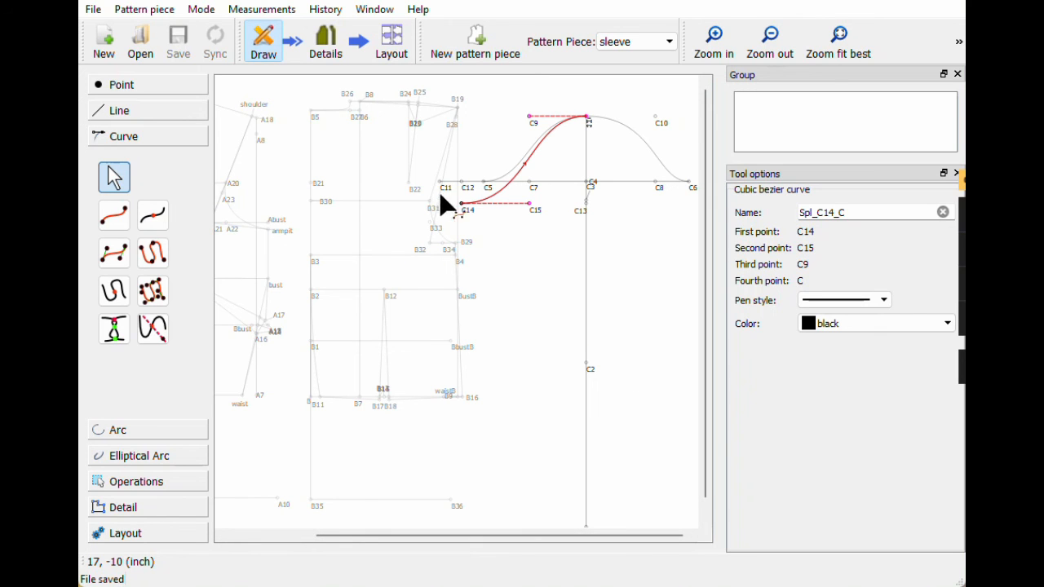
mouse_move(444, 193)
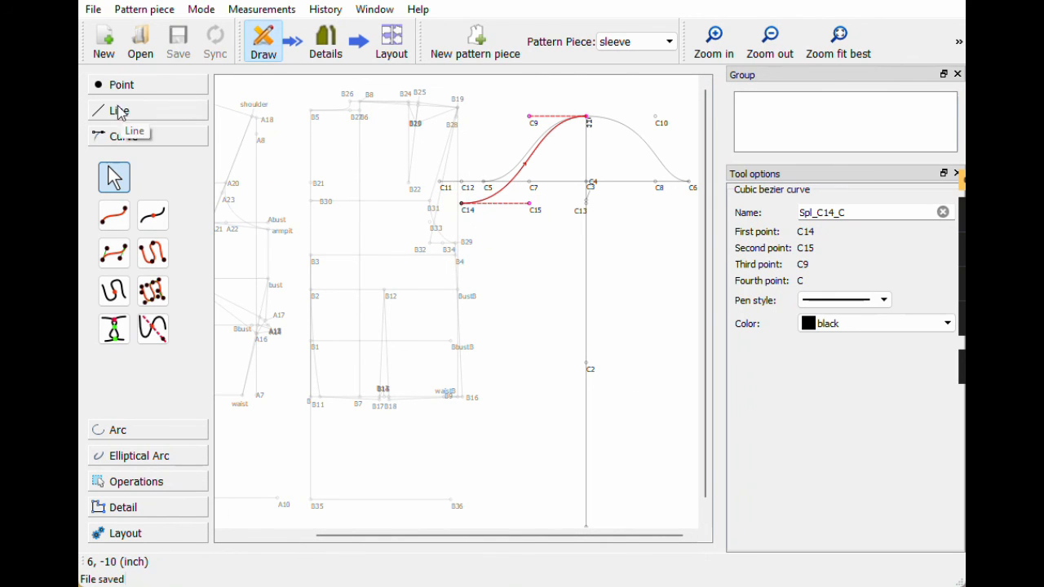
left_click(119, 111)
left_click(114, 147)
left_click(691, 190)
left_click(694, 207)
key("Tab")
left_click_drag(400, 145, 537, 243)
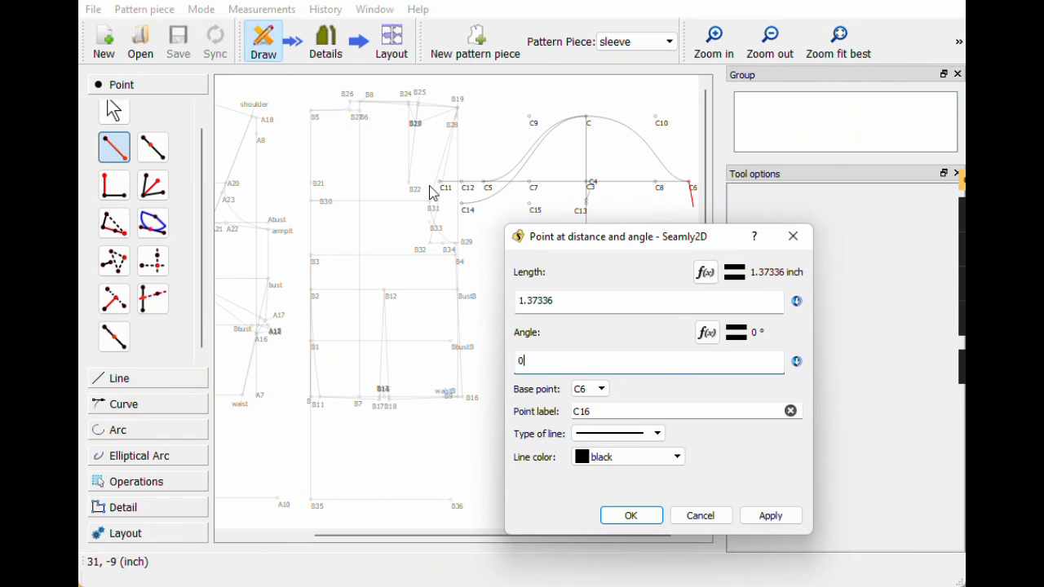
Step: Replace the new point's length with Line_C5_C11 and create the point from C6
key("shift+Tab")
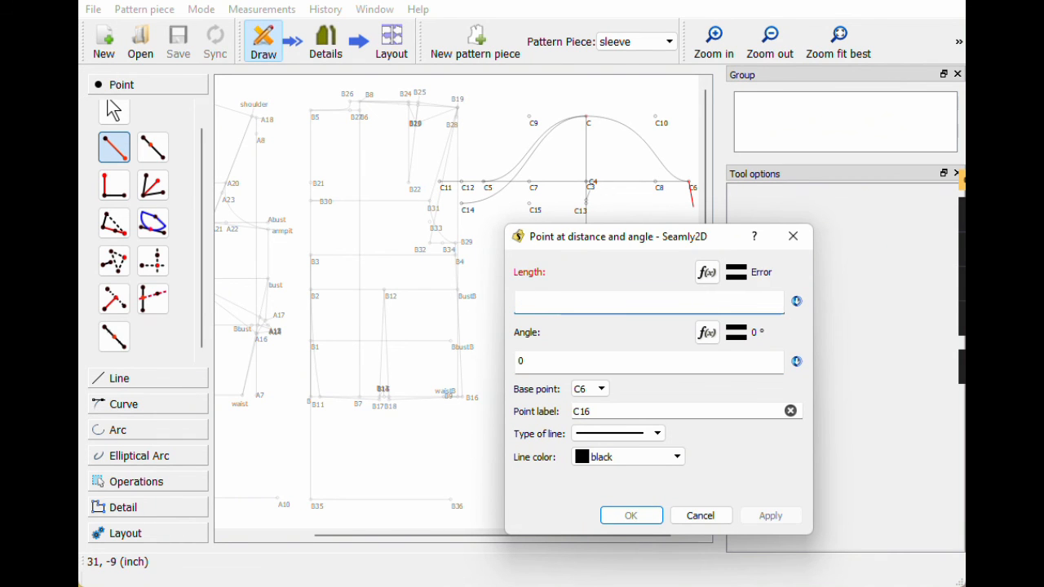
left_click(706, 271)
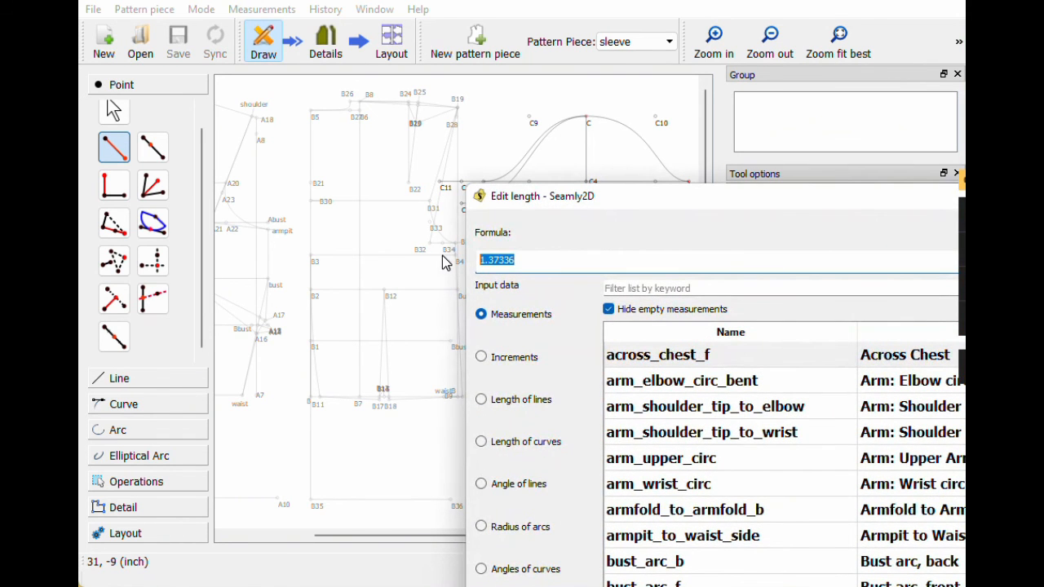
key("Delete")
left_click(509, 403)
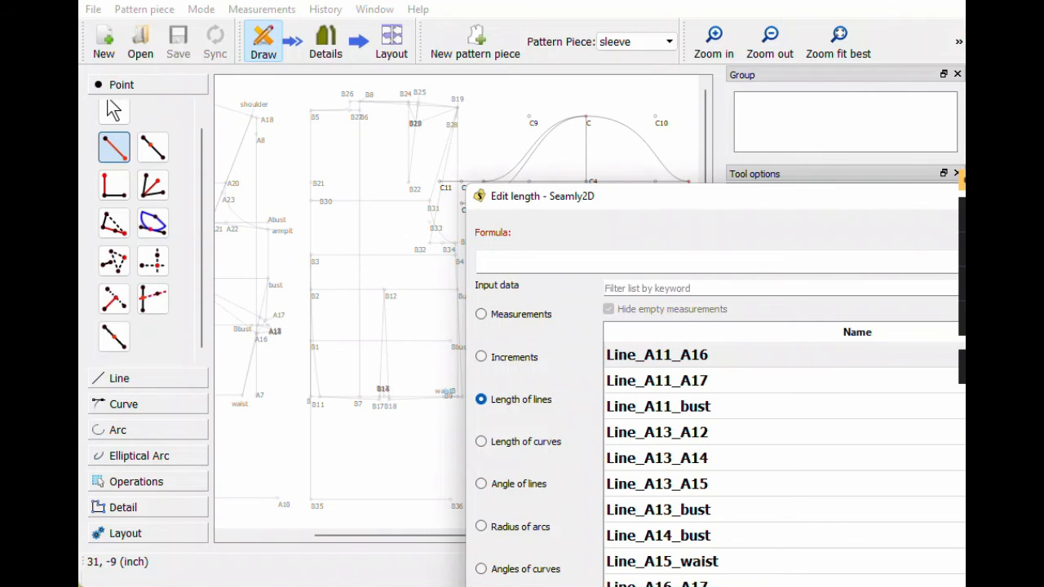
type("c5")
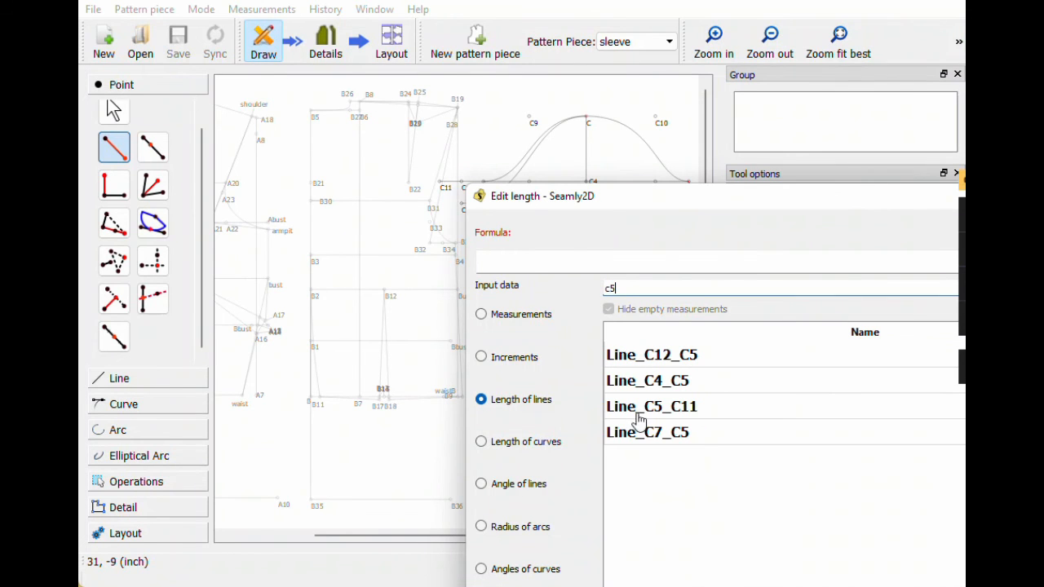
double_click(638, 408)
left_click(822, 566)
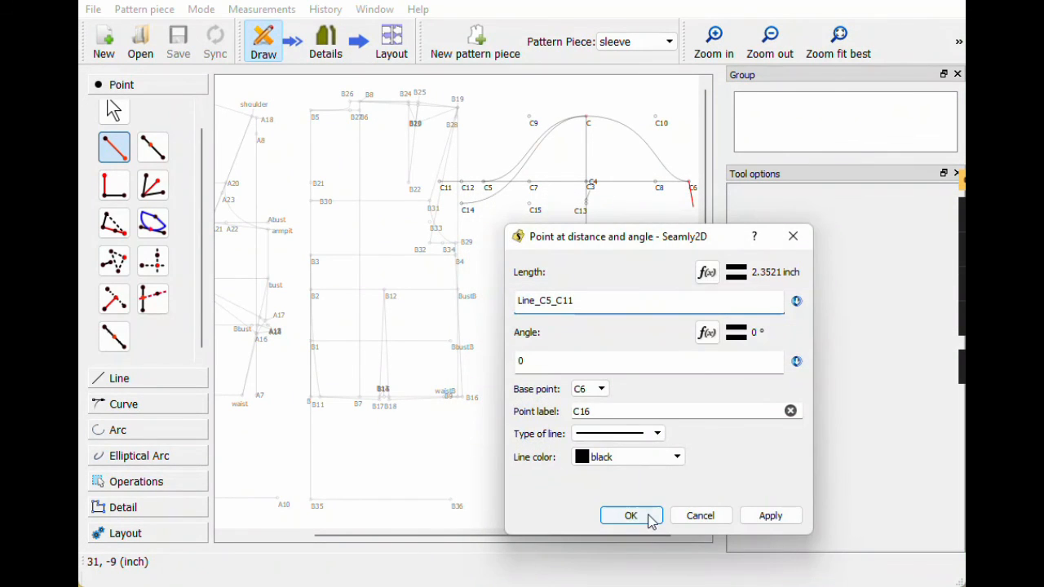
left_click(647, 517)
Step: Create a point along the line from C6 to C16 at half its length, using CurrentLength/2
left_click_drag(514, 536, 526, 536)
left_click(114, 337)
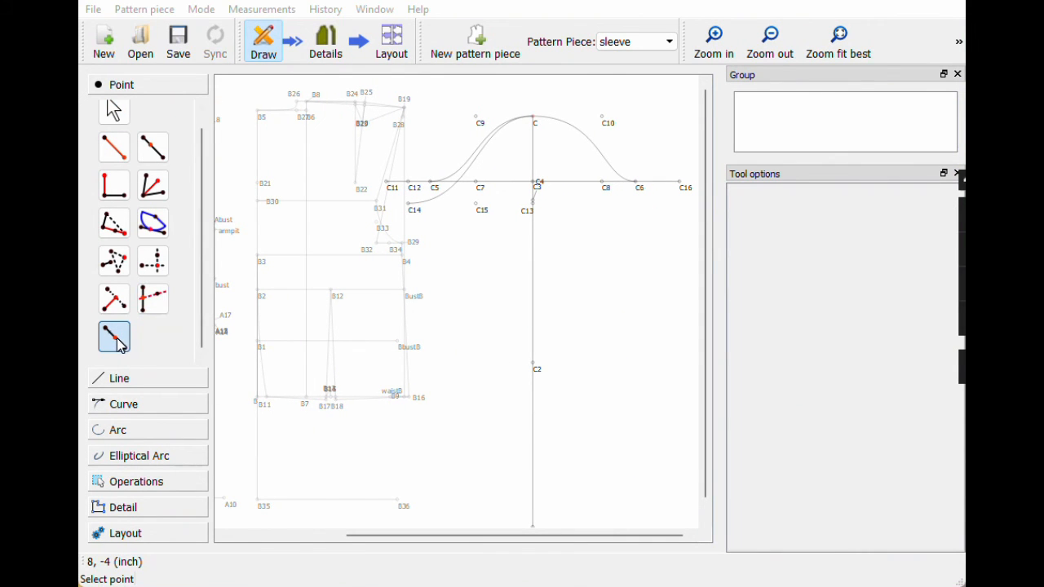
left_click(637, 182)
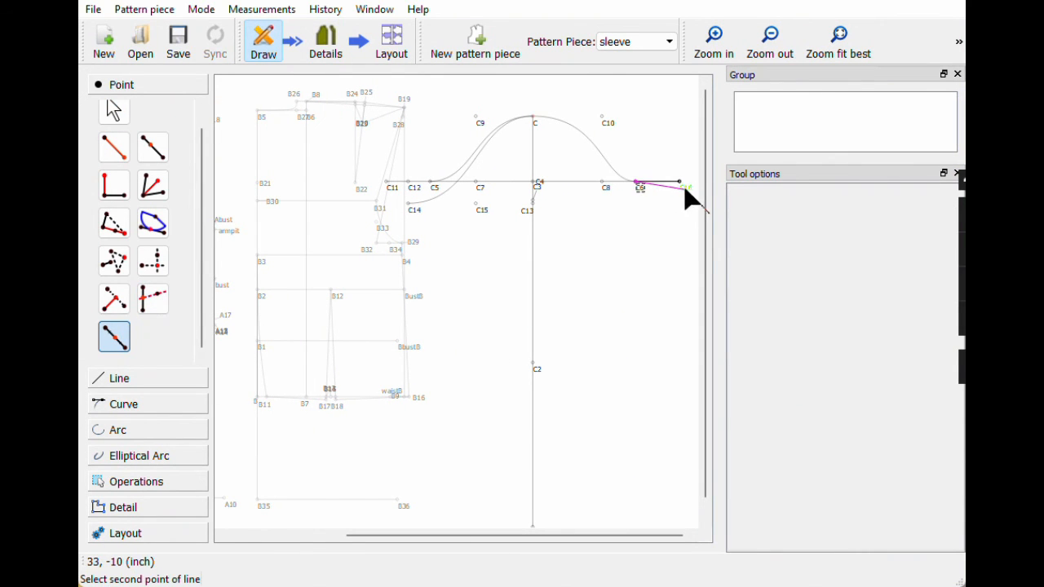
left_click(679, 182)
left_click(526, 399)
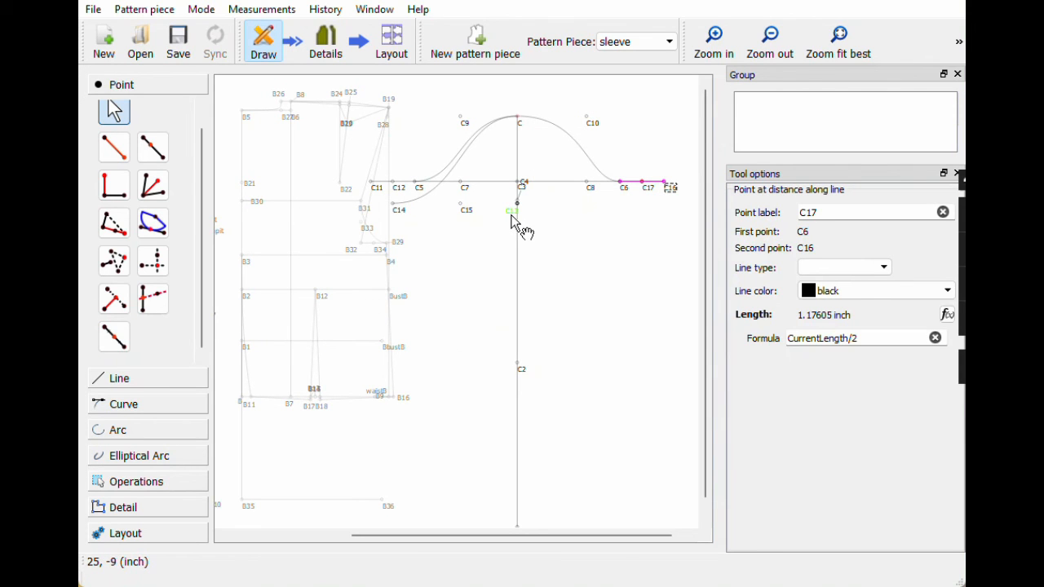
Step: Create a point that takes its X position from C17 and its Y position from C13
left_click(153, 261)
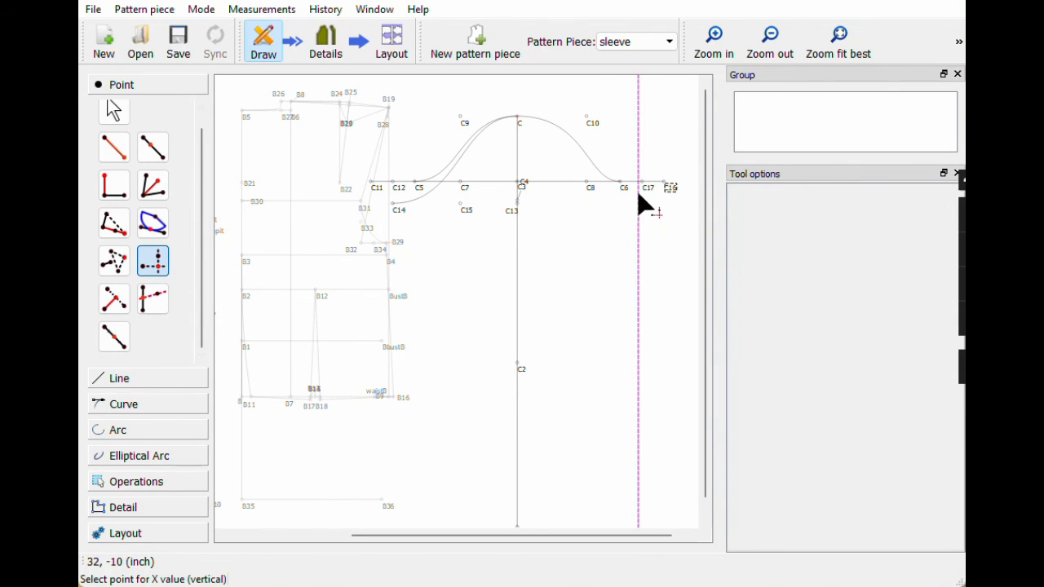
left_click(644, 186)
left_click(512, 209)
Step: Create a point that takes its X position from C6 and its Y position from C13
left_click(153, 261)
left_click(621, 185)
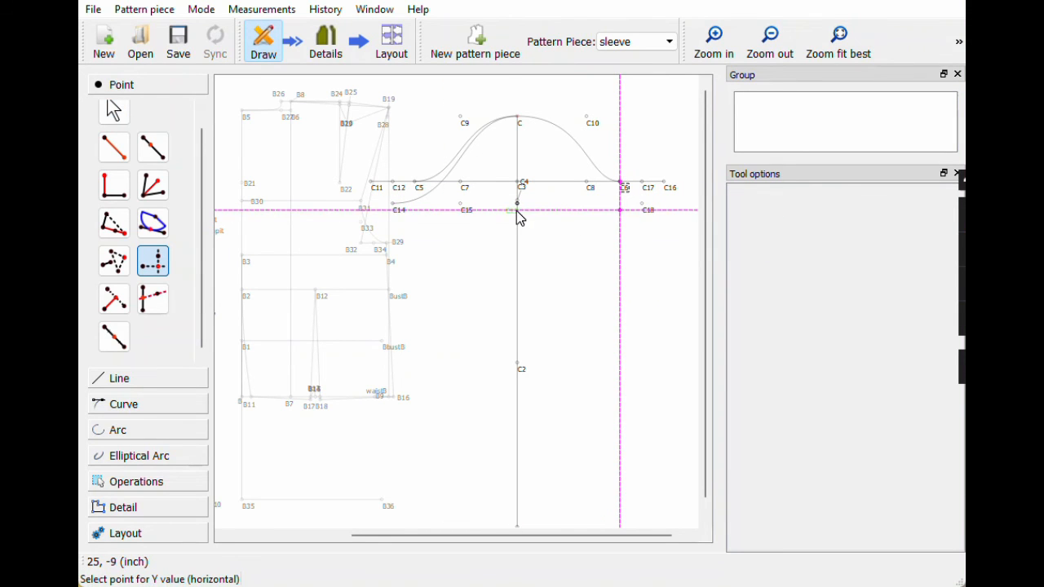
left_click(513, 209)
Step: Try a cubic Bezier curve from C to C18 with C10 and the point below C6 as control points
left_click(130, 404)
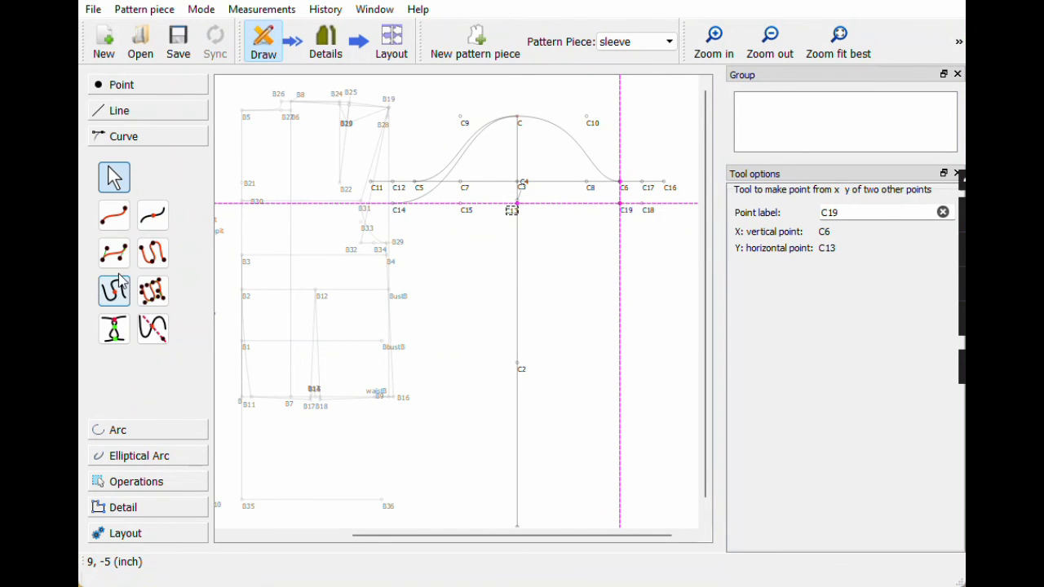
left_click(115, 253)
left_click(519, 119)
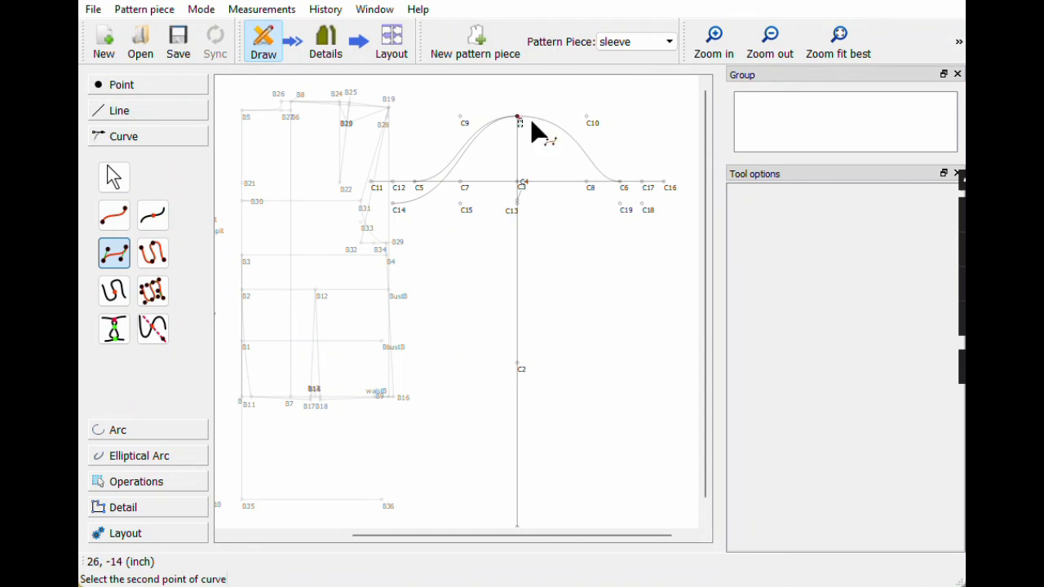
left_click(590, 120)
left_click(622, 213)
left_click(649, 212)
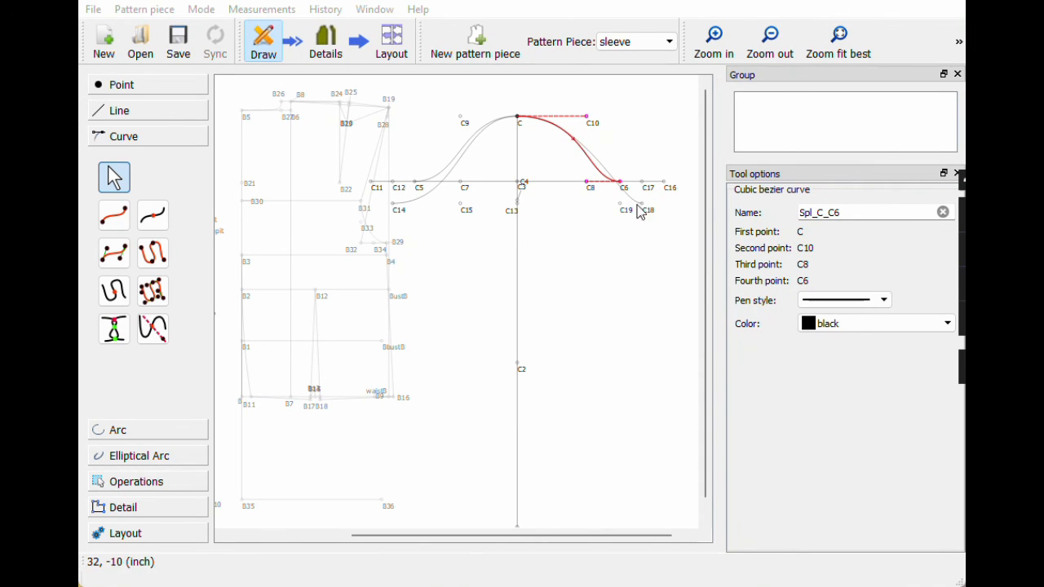
left_click(628, 236)
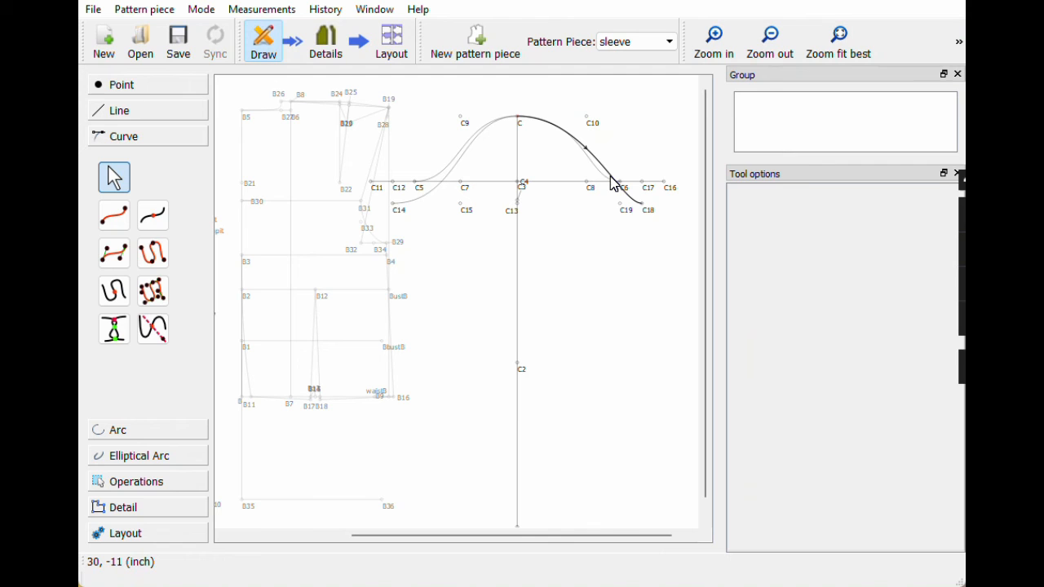
Step: Delete the new curve from C to C18 and the control point below C6
left_click(611, 180)
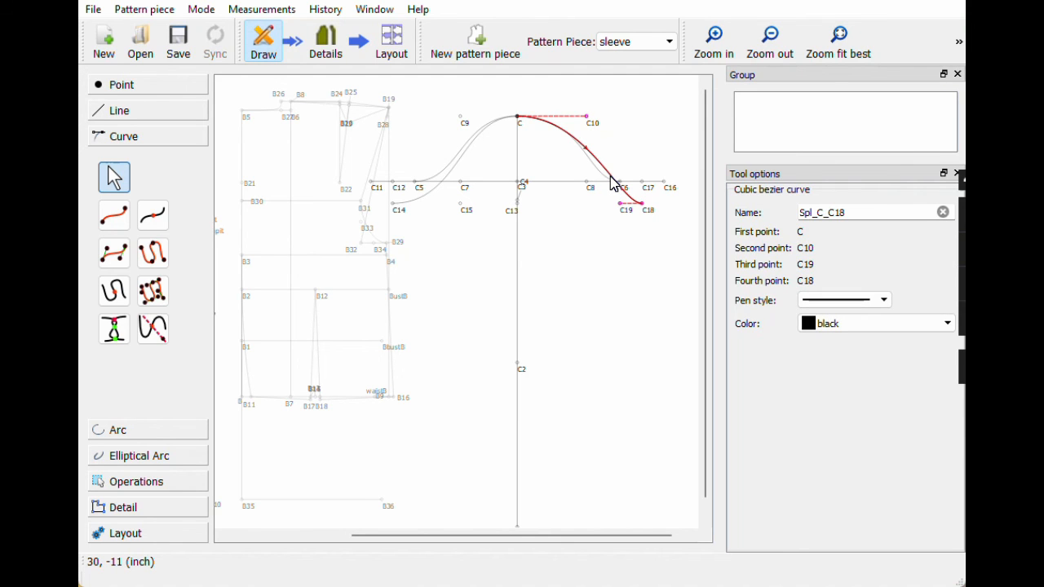
key("Delete")
left_click(627, 212)
key("Delete")
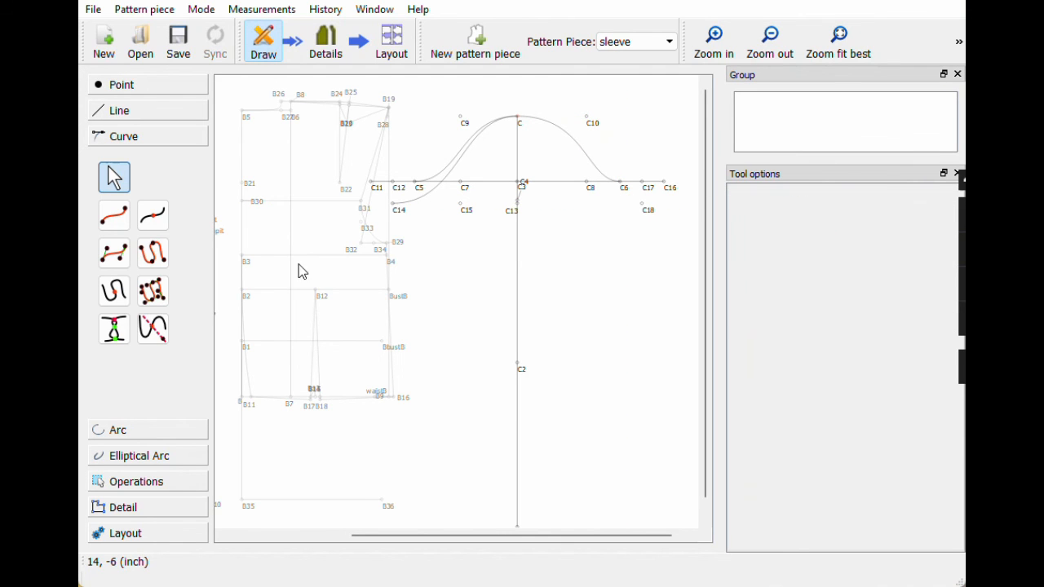
Step: Create a point that takes its X position from C8 and its Y position from C18
left_click(123, 86)
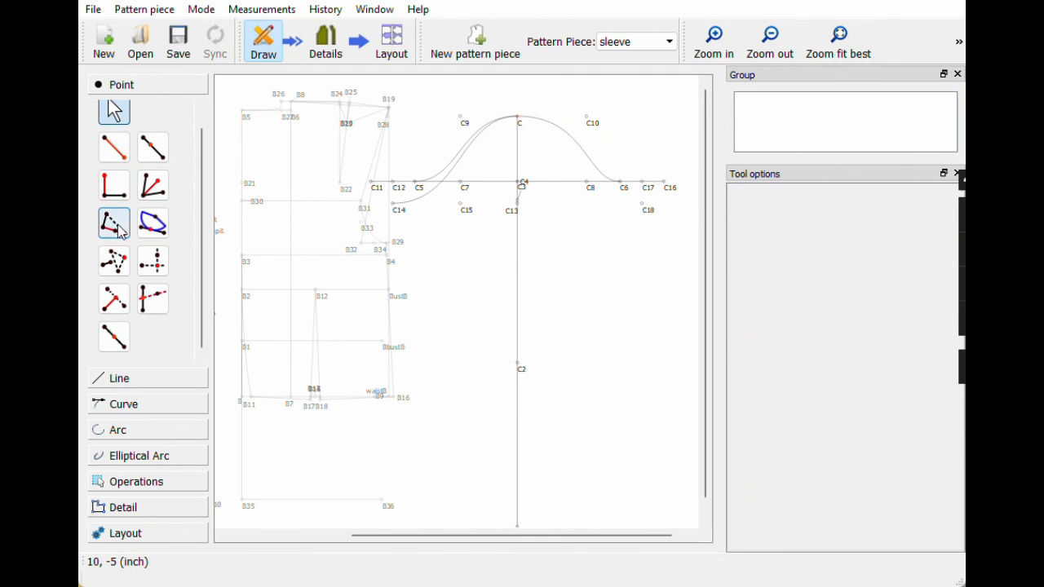
left_click(152, 261)
left_click(587, 182)
left_click(645, 205)
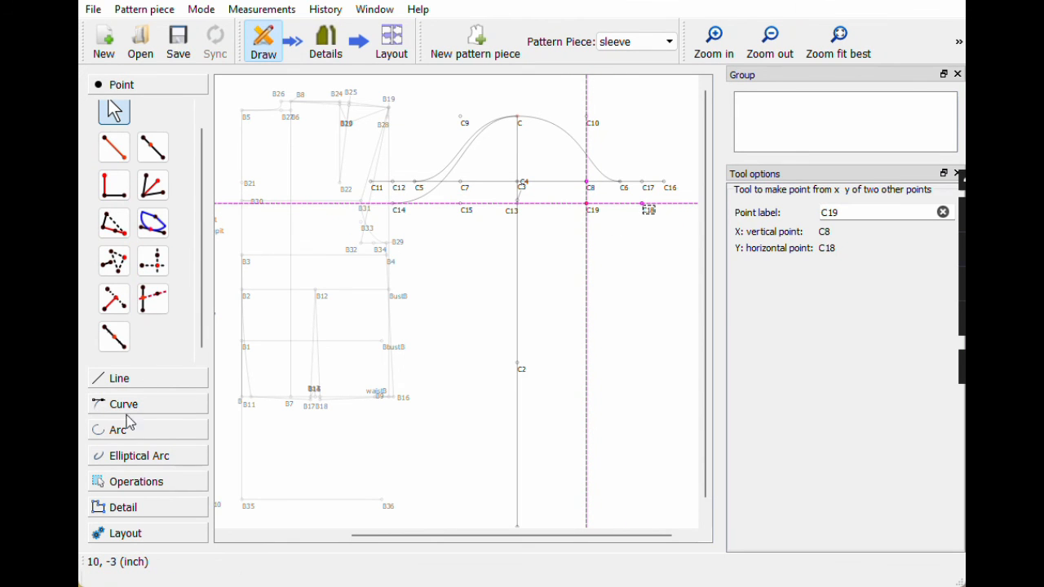
Step: Draw a cubic Bezier curve from C to C18 with C10 and C19 as control points
left_click(114, 405)
left_click(114, 253)
left_click(519, 118)
left_click(587, 116)
left_click(587, 205)
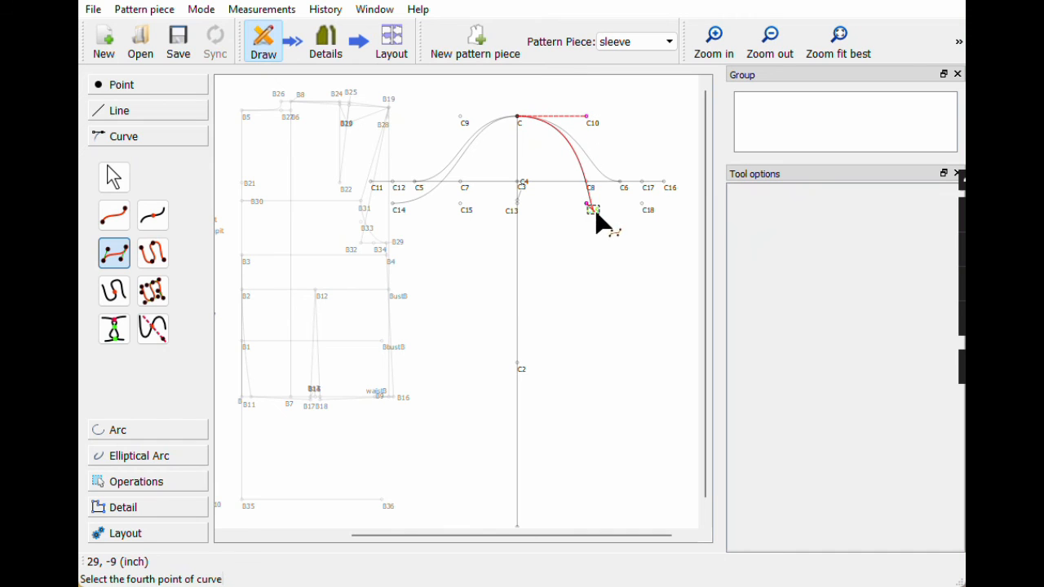
left_click(648, 212)
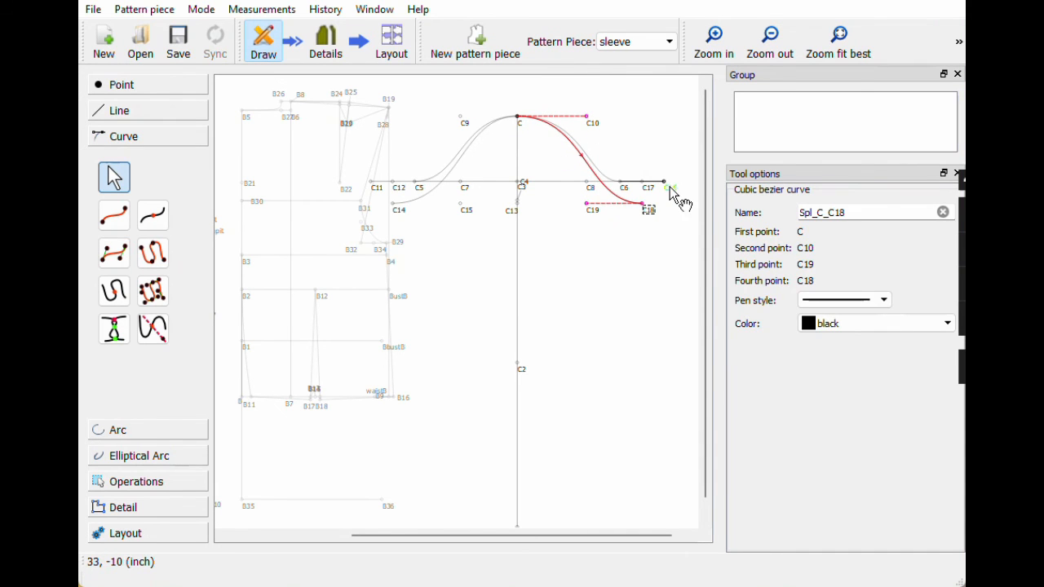
left_click(633, 283)
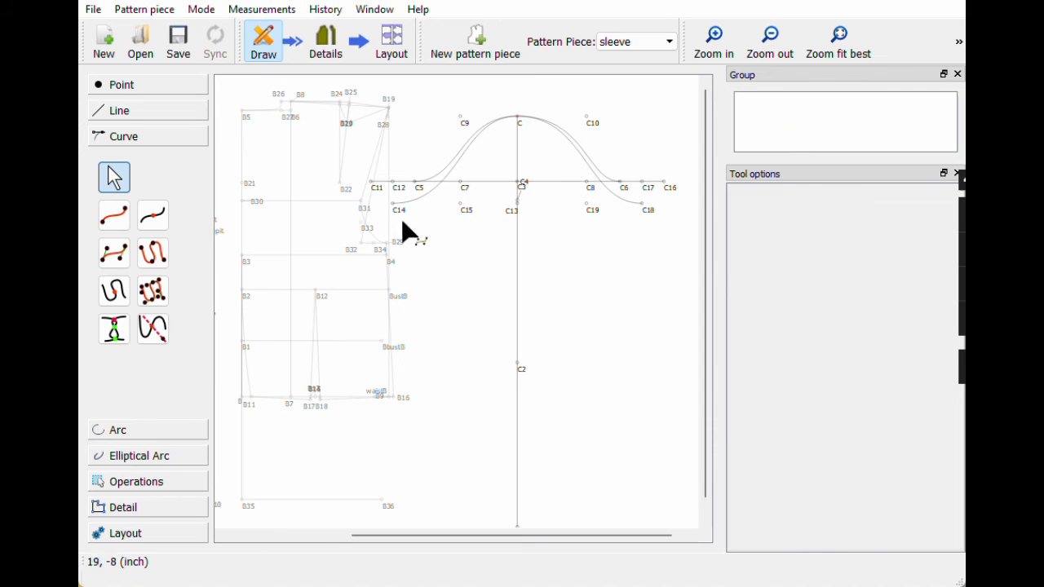
Step: Start a point at distance and angle from C2 on the B16 side, and set its angle to 180 degrees
scroll(614, 308, "down", 1)
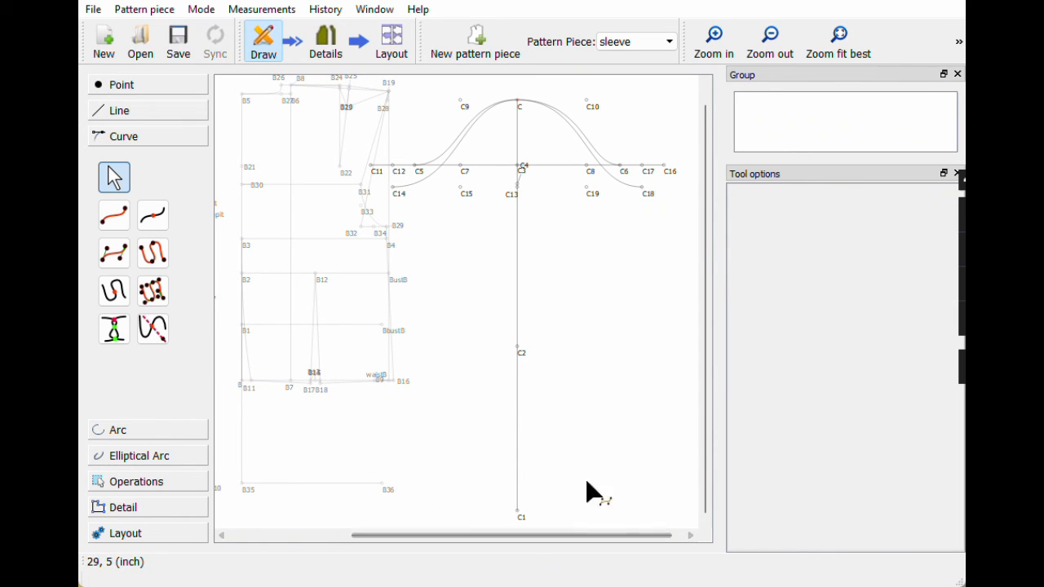
left_click(100, 109)
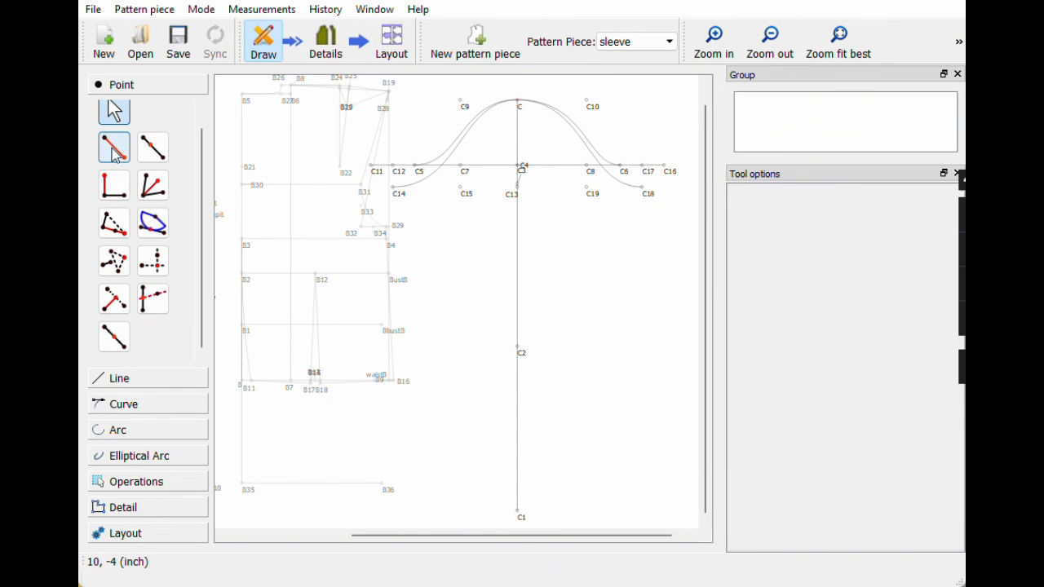
left_click(115, 147)
left_click(521, 355)
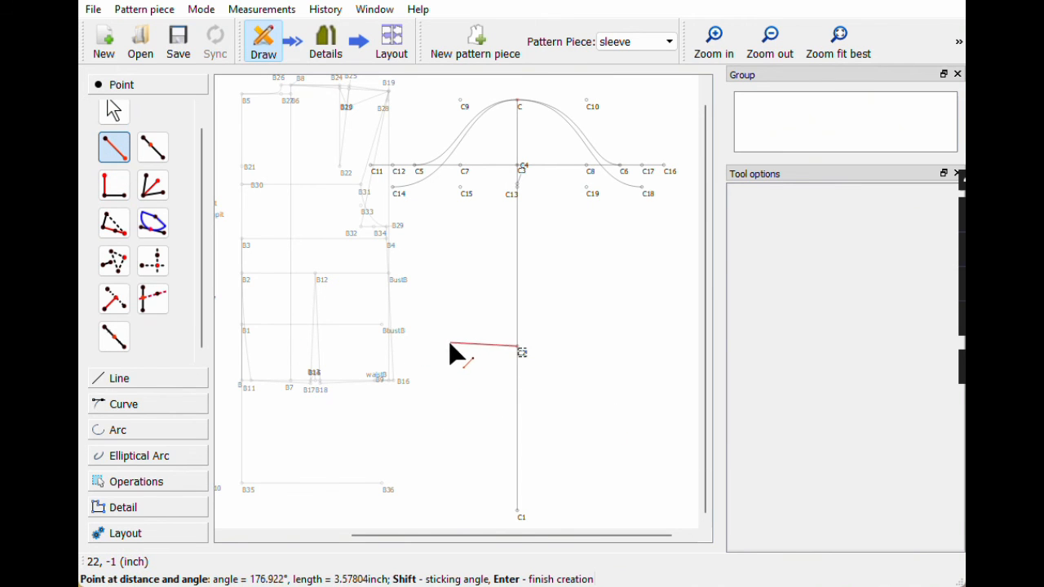
left_click(448, 353)
left_click_drag(434, 140, 755, 139)
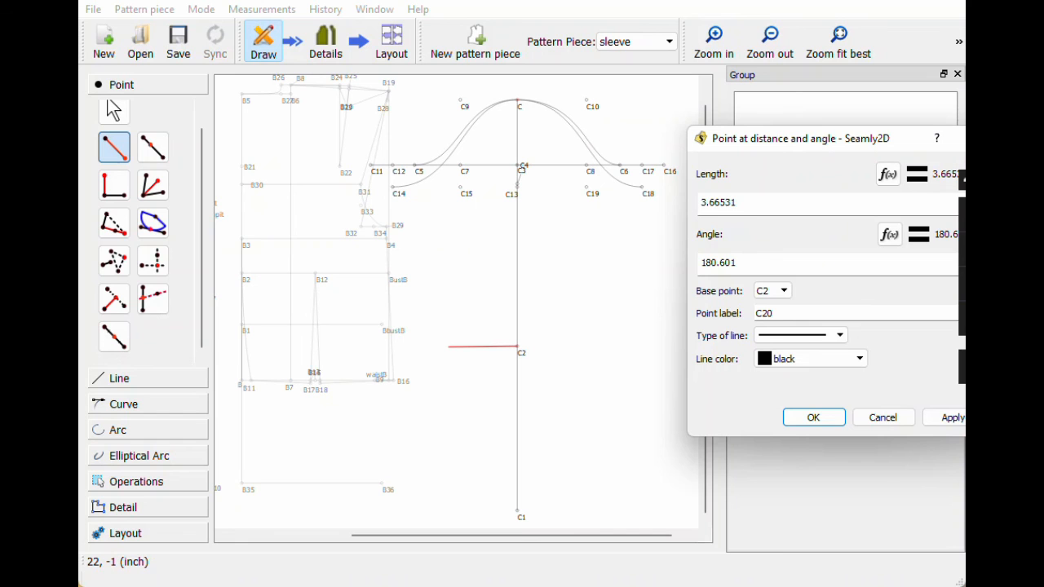
left_click_drag(737, 263, 700, 263)
type("180")
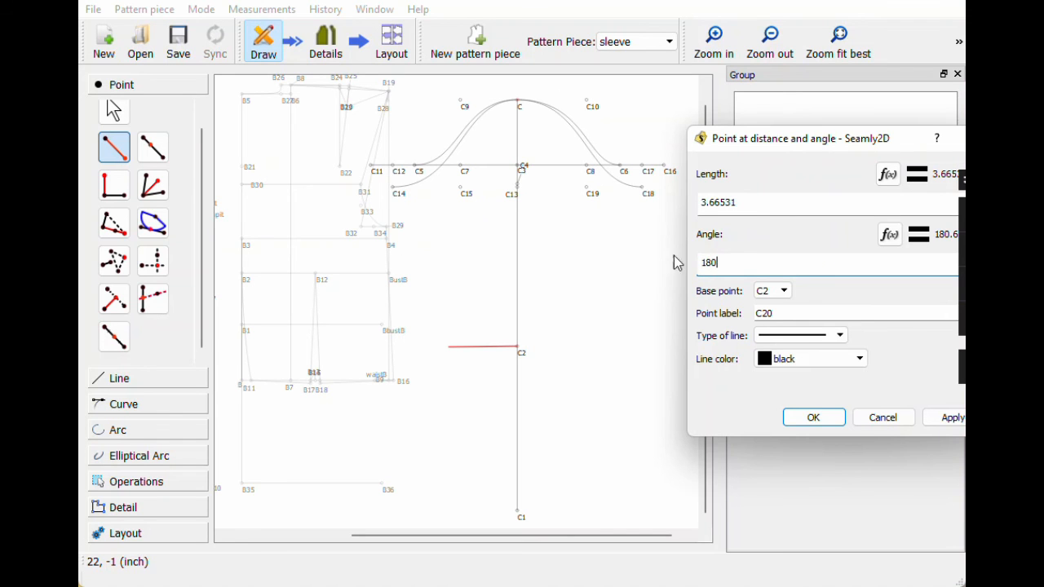
Step: Replace the new point's length with arm_elbow_circ_bent/2 and create the point from C2
left_click(887, 174)
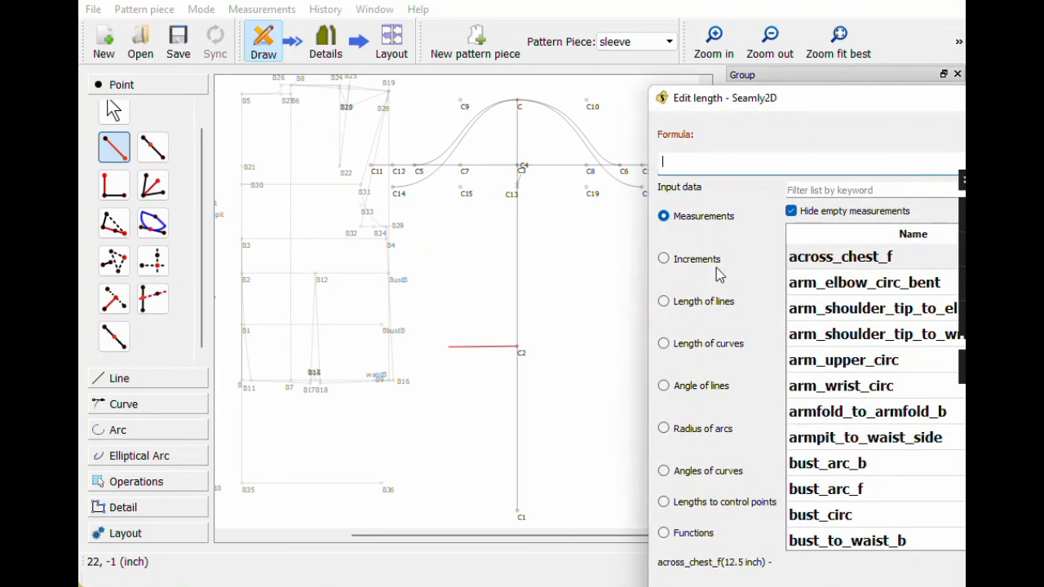
left_click(721, 302)
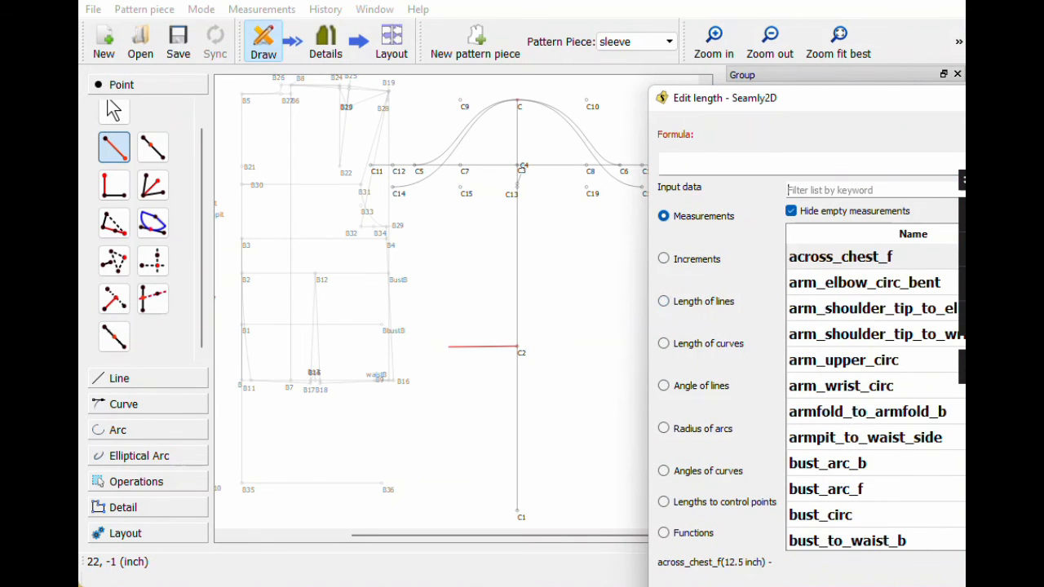
type("elb")
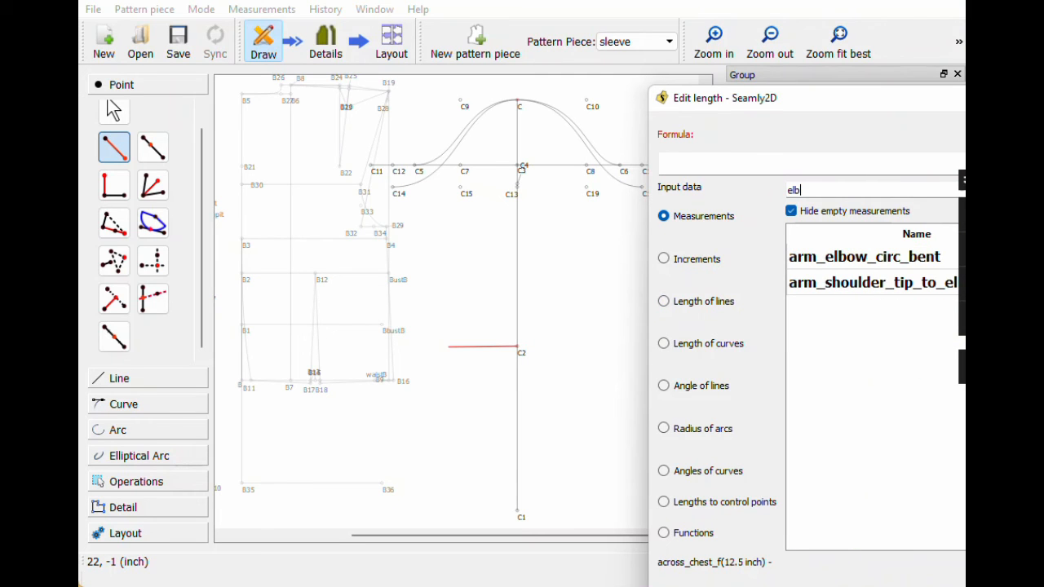
double_click(834, 260)
left_click(750, 162)
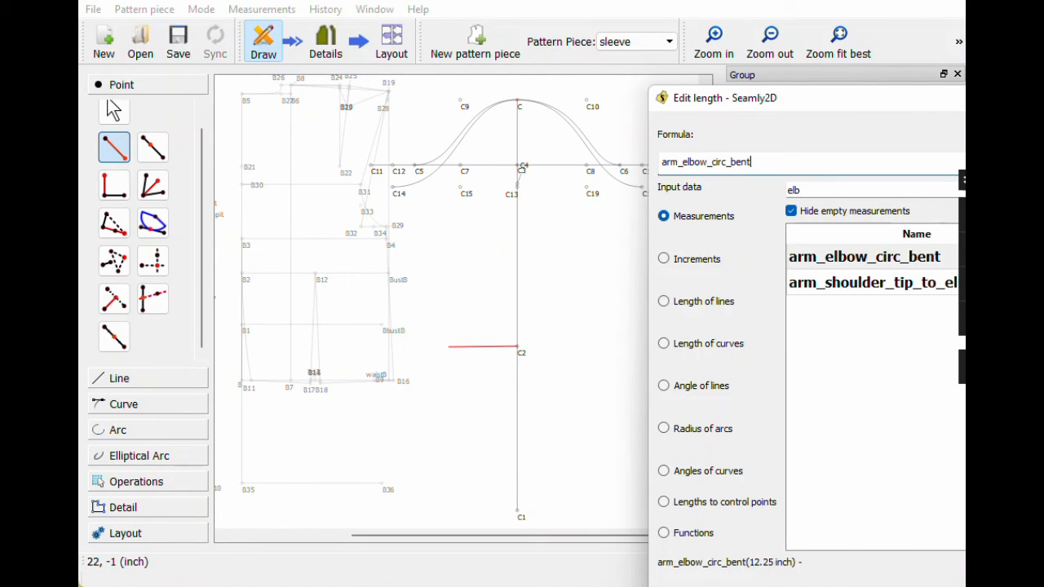
key("Return")
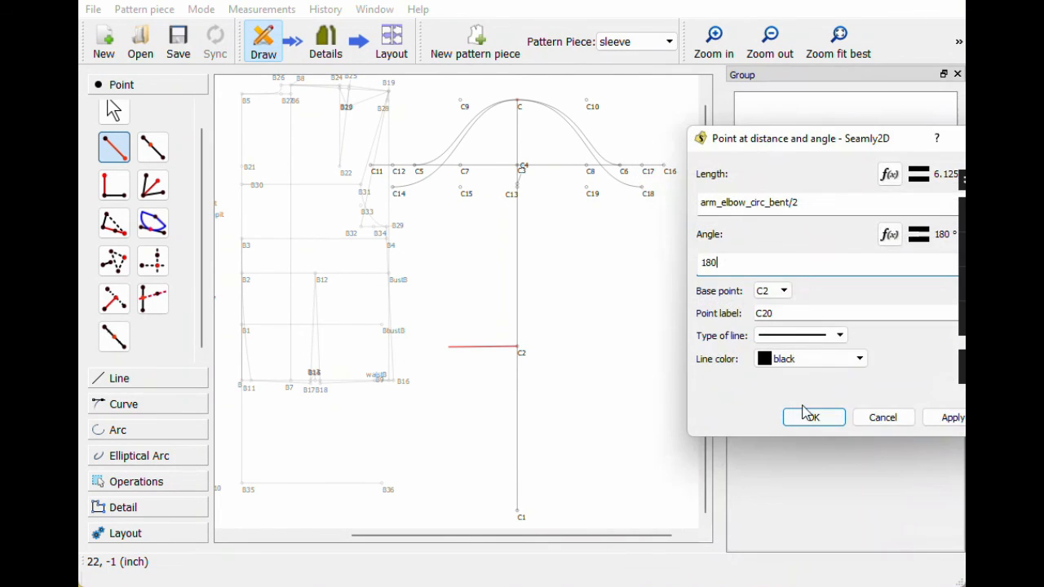
left_click(804, 414)
Step: Start a point at distance and angle from C1 on the same side as C20, and set its angle to 180 degrees
left_click(113, 149)
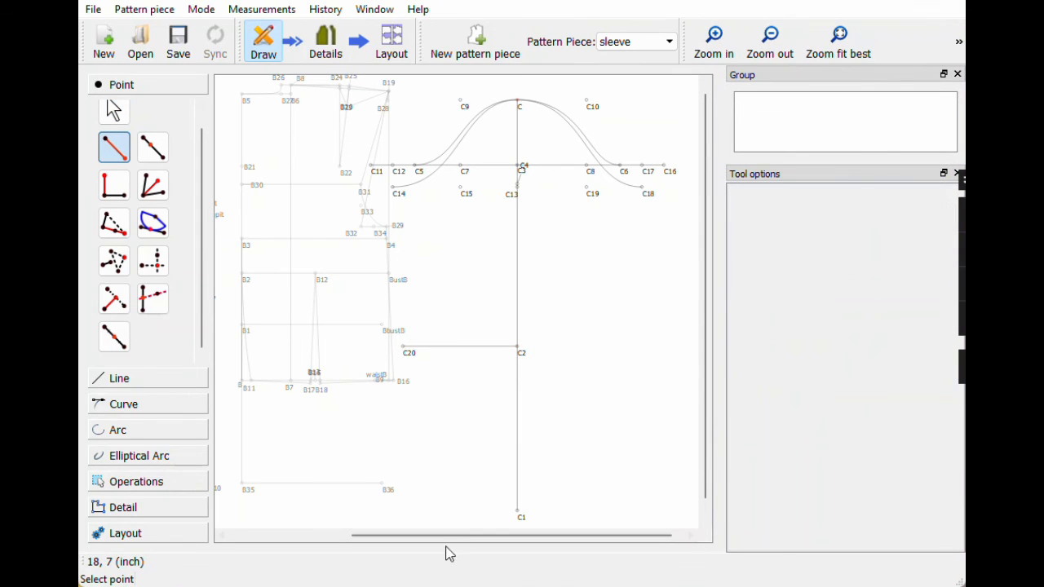
left_click(517, 511)
left_click(444, 513)
left_click_drag(480, 137, 727, 158)
type("180")
Step: Replace the new point's length with arm_wrist_circ/2 and create the point from C1
left_click(818, 192)
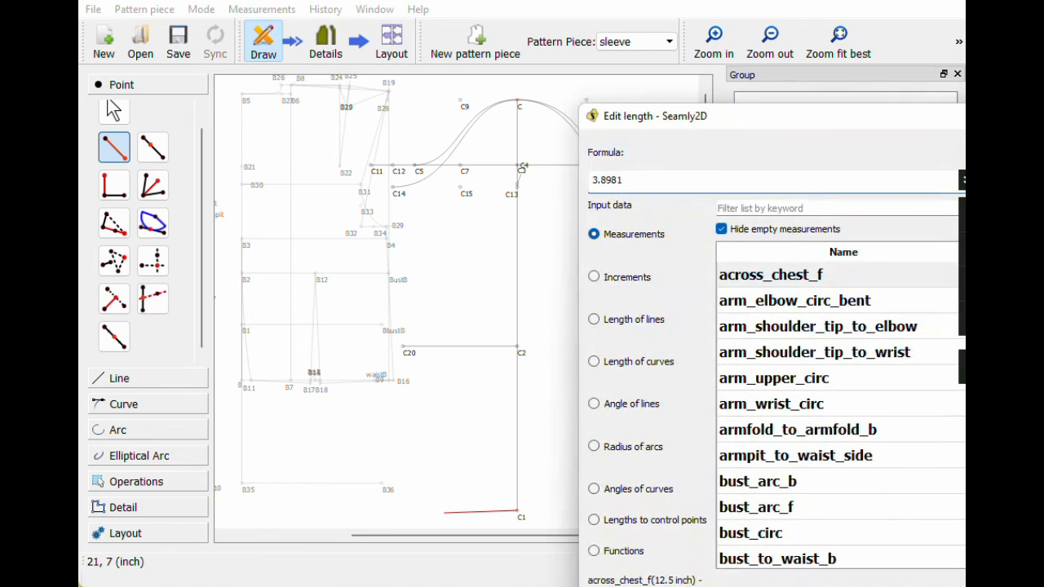
type("wri")
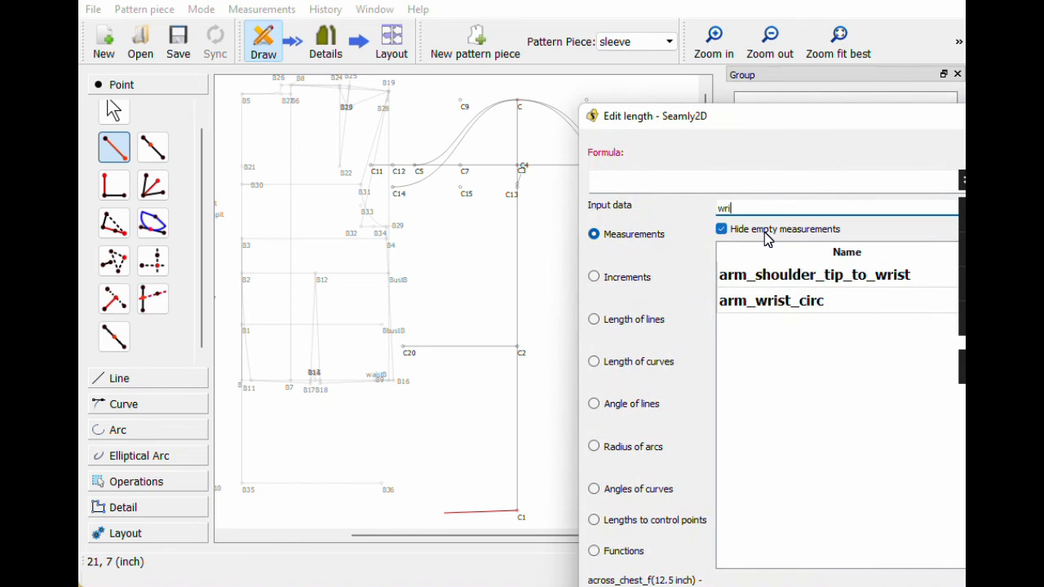
left_click(780, 301)
double_click(780, 302)
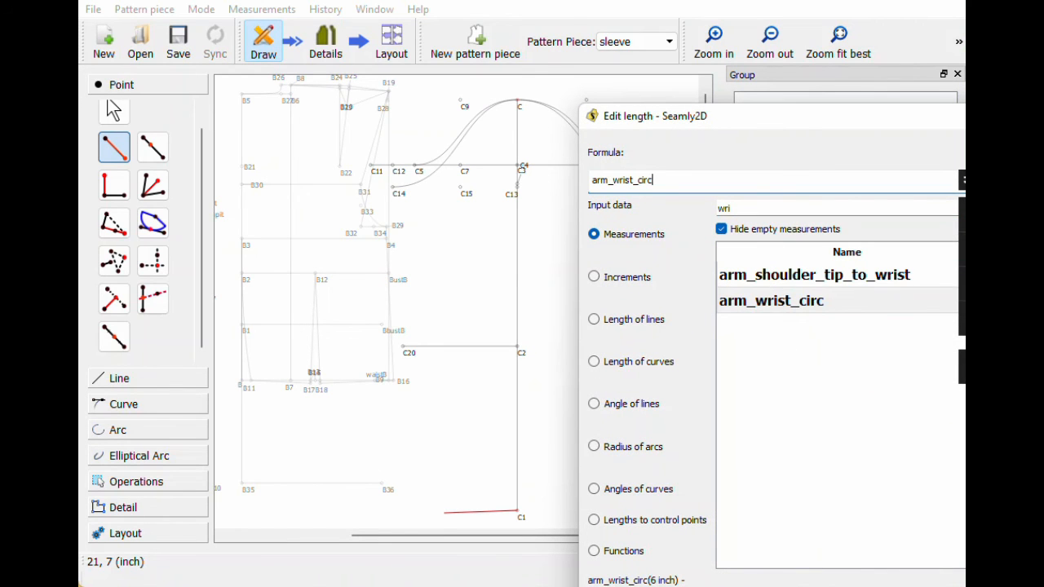
key("Return")
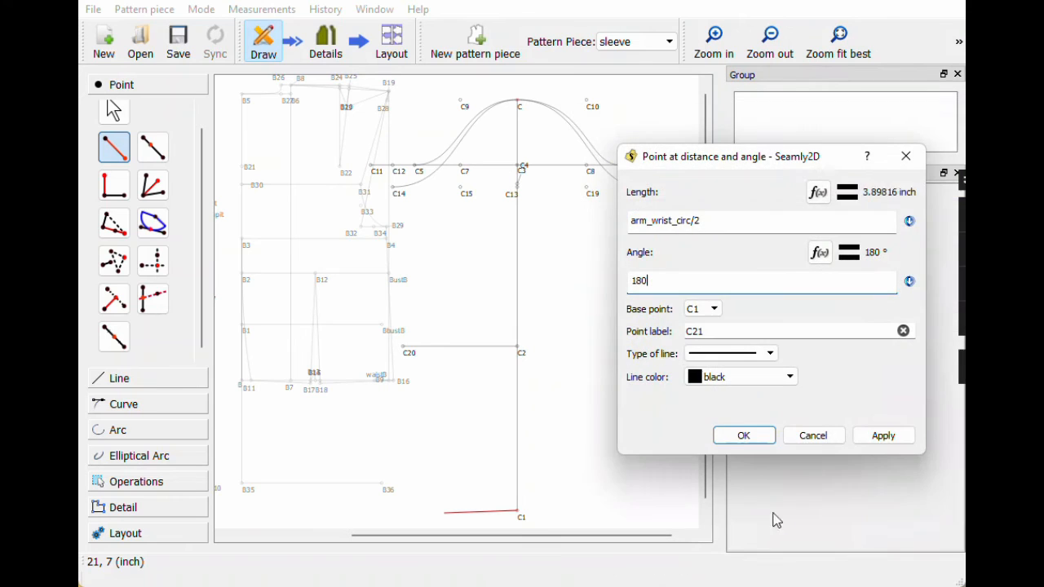
left_click(738, 436)
Step: Start a point at distance and angle from C2 on the side opposite C20, and set its angle to 0 degrees
left_click(114, 147)
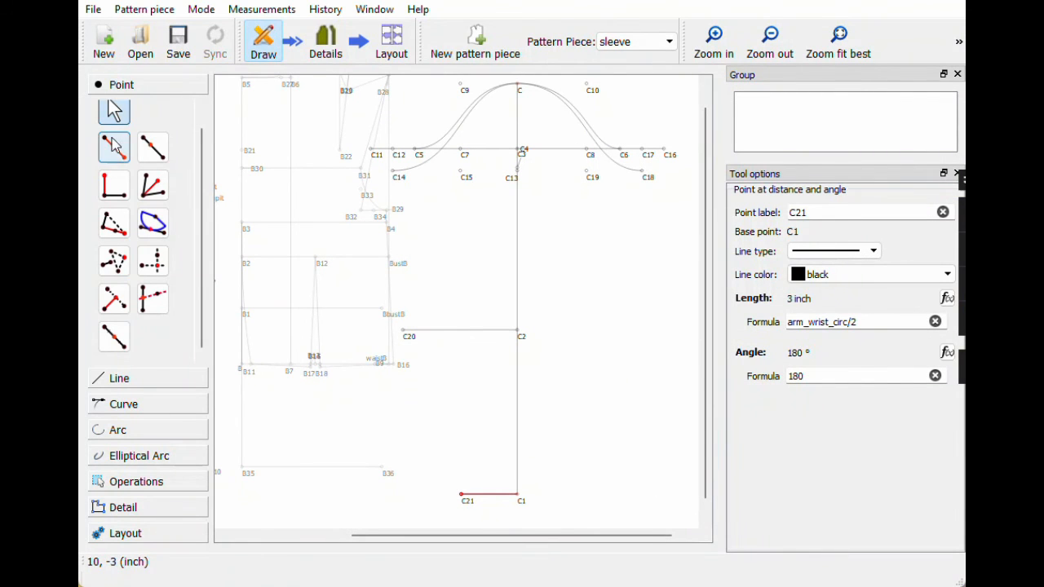
left_click(520, 335)
left_click(650, 339)
left_click_drag(424, 136, 713, 121)
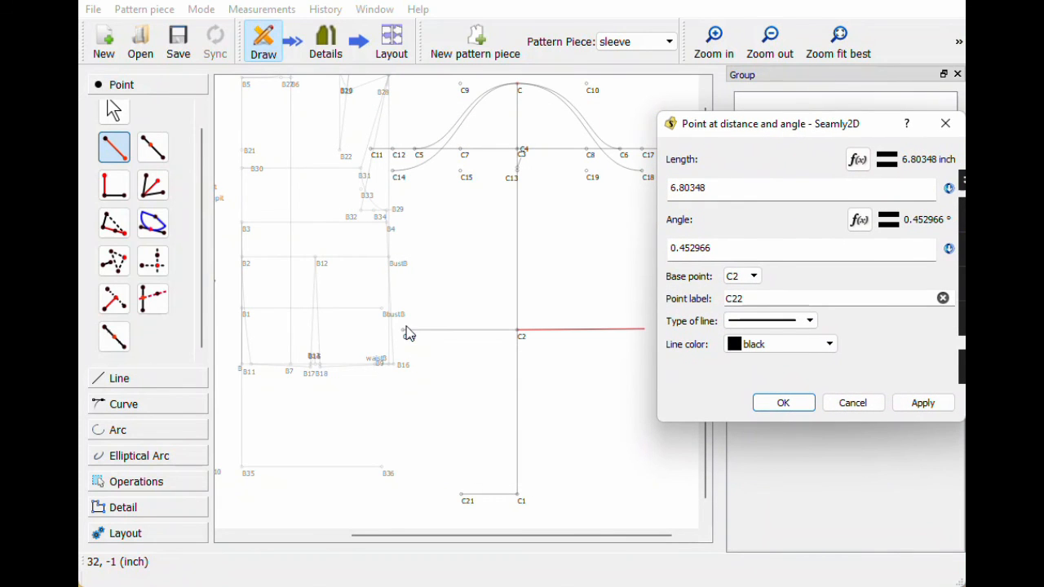
left_click_drag(711, 248, 670, 248)
type("0")
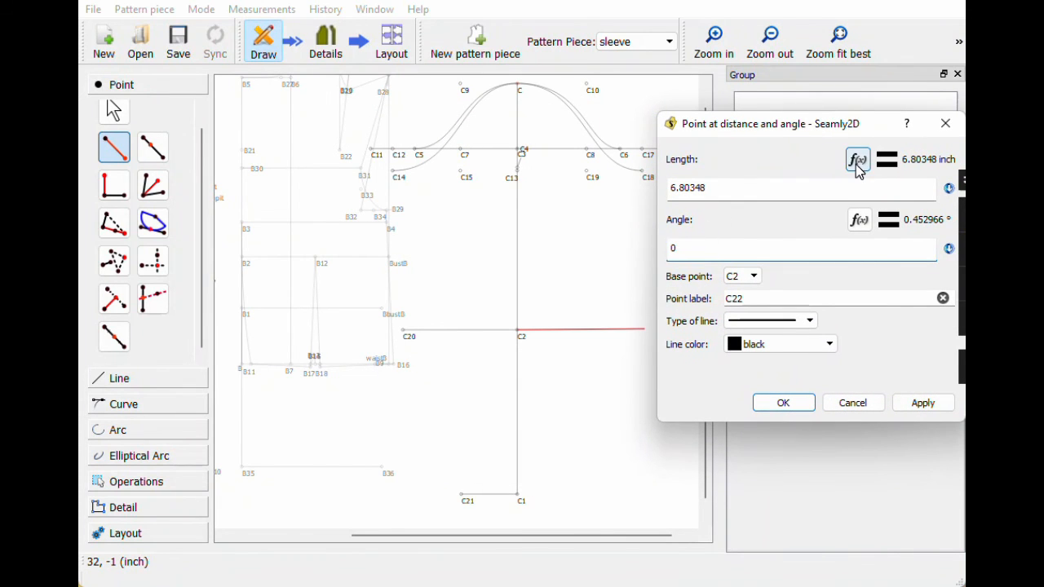
Step: Replace the new point's length with the line length Line_C2_C20 and create the point from C2
left_click(854, 163)
key("BackSpace")
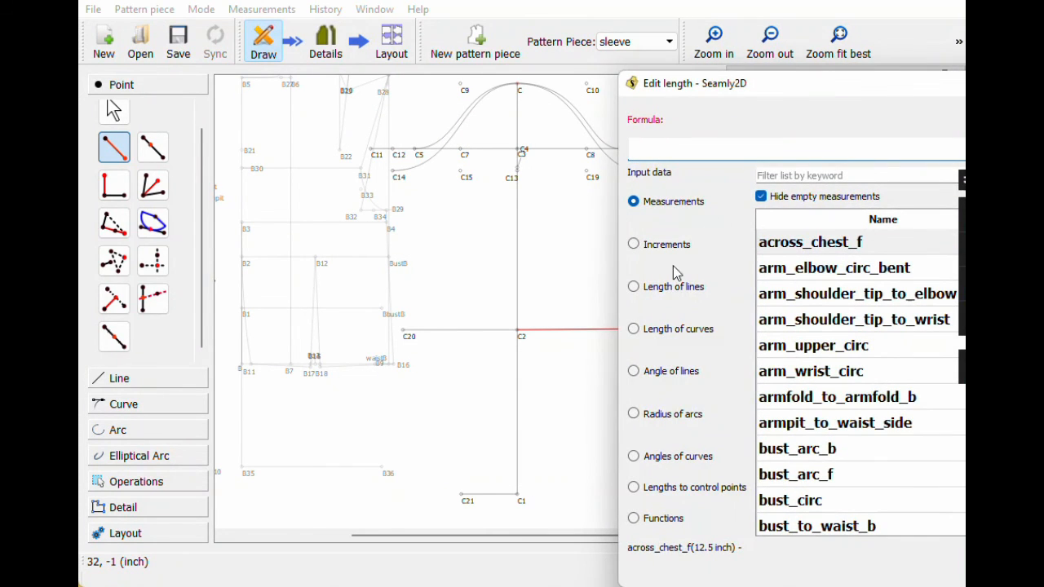
left_click(689, 287)
type("c20")
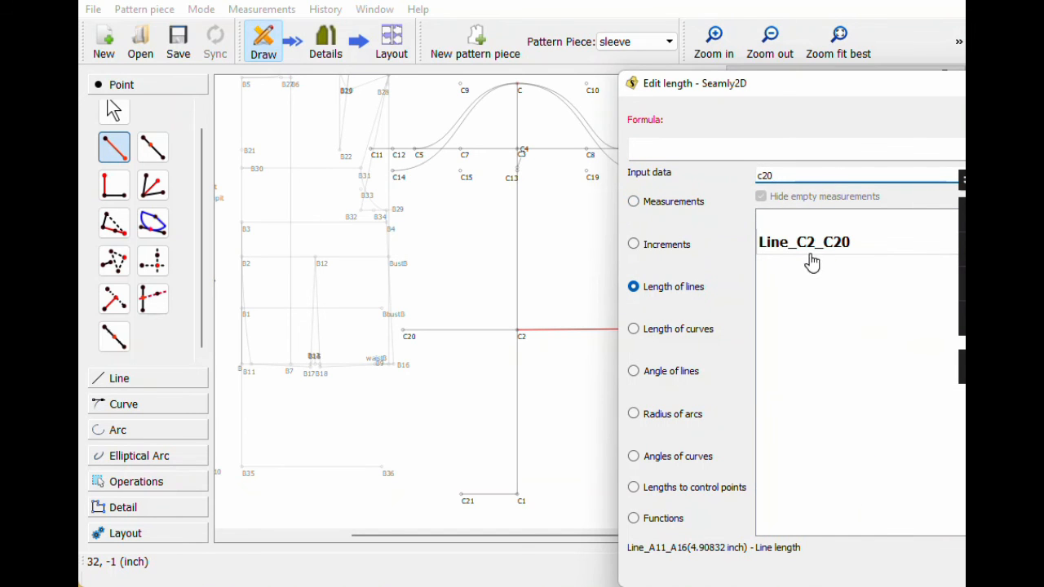
double_click(817, 259)
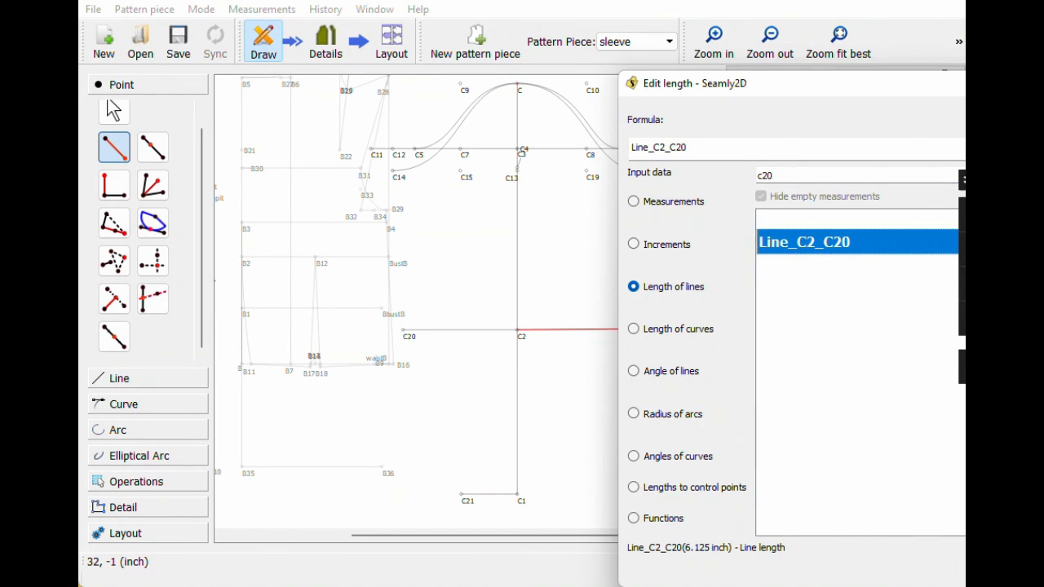
key("Return")
left_click(757, 407)
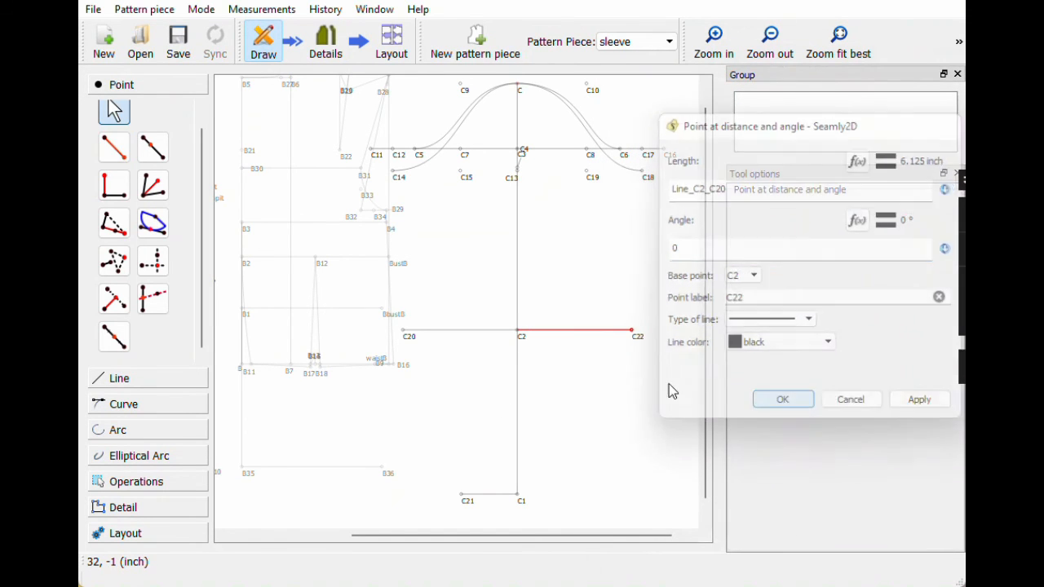
Step: Create a point at distance and angle from C1 on the side opposite C21, with angle 0 degrees and length Line_C1_C21
left_click(519, 495)
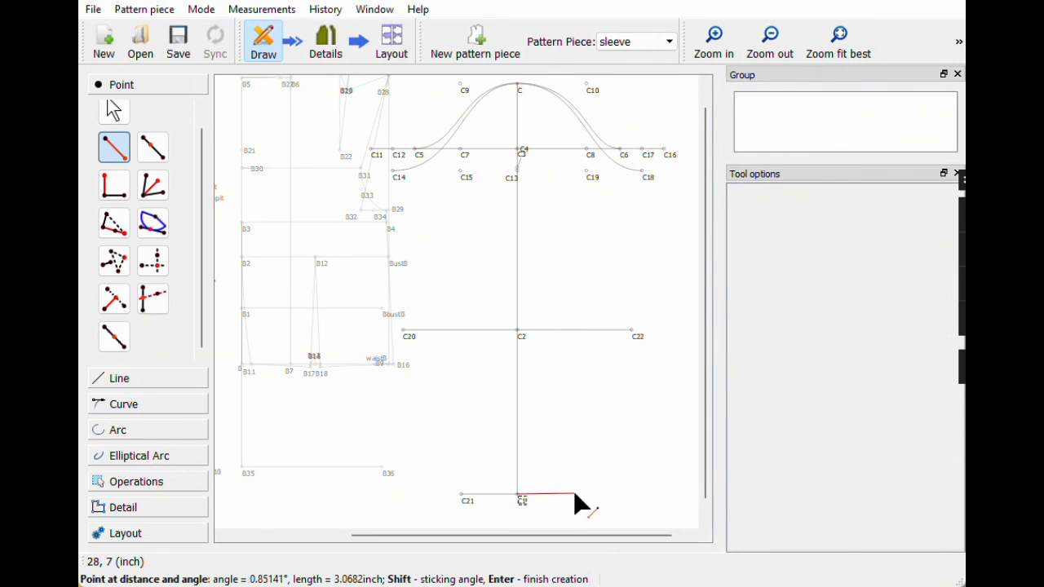
left_click(576, 493)
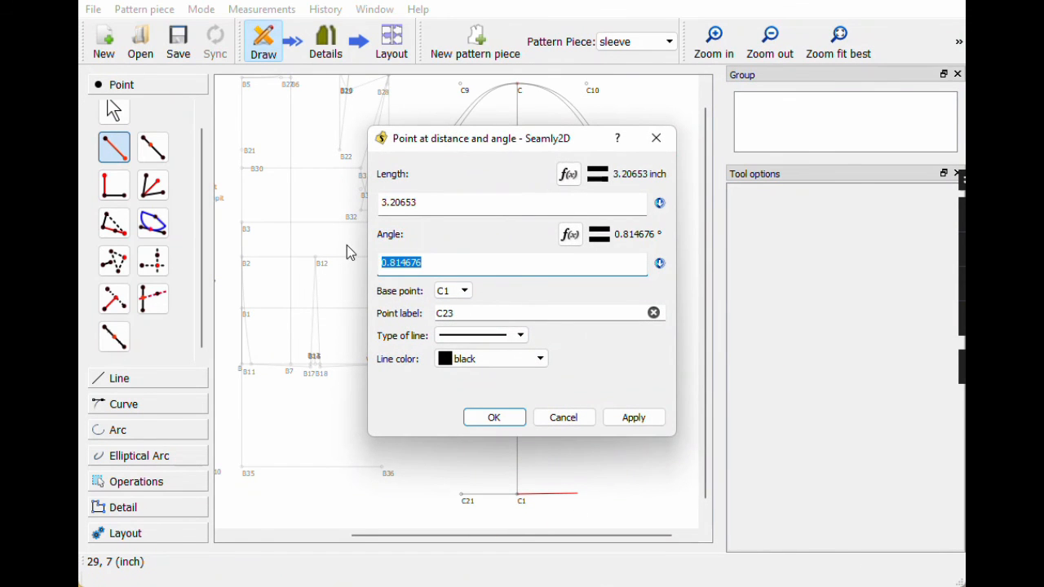
left_click(568, 175)
key("BackSpace")
key("BackSpace")
key("BackSpace")
key("BackSpace")
key("BackSpace")
key("BackSpace")
mouse_move(475, 94)
left_mouse_down()
mouse_move(621, 105)
mouse_move(690, 83)
left_mouse_up()
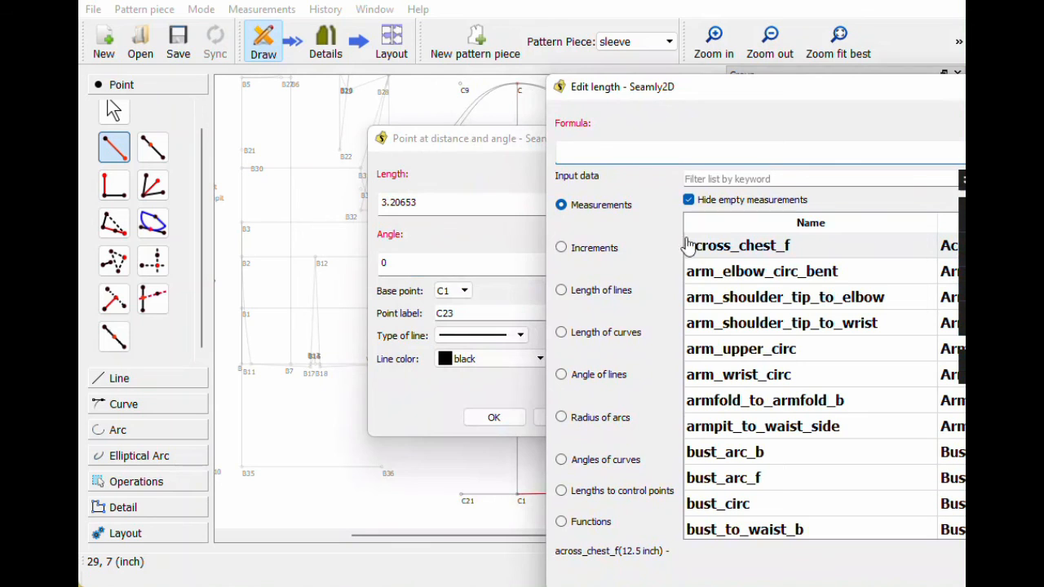
left_click(608, 292)
type("c21")
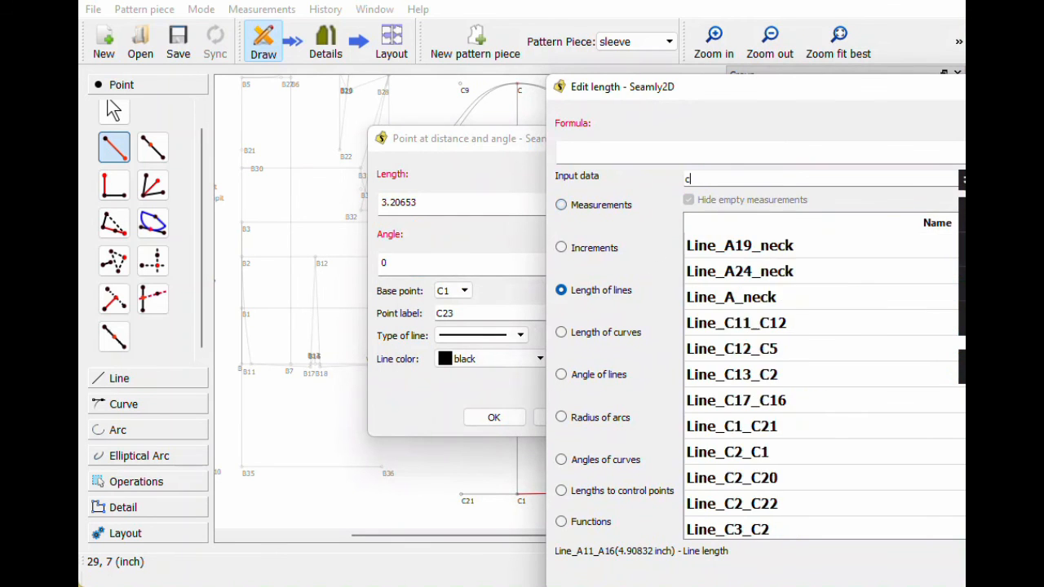
double_click(713, 249)
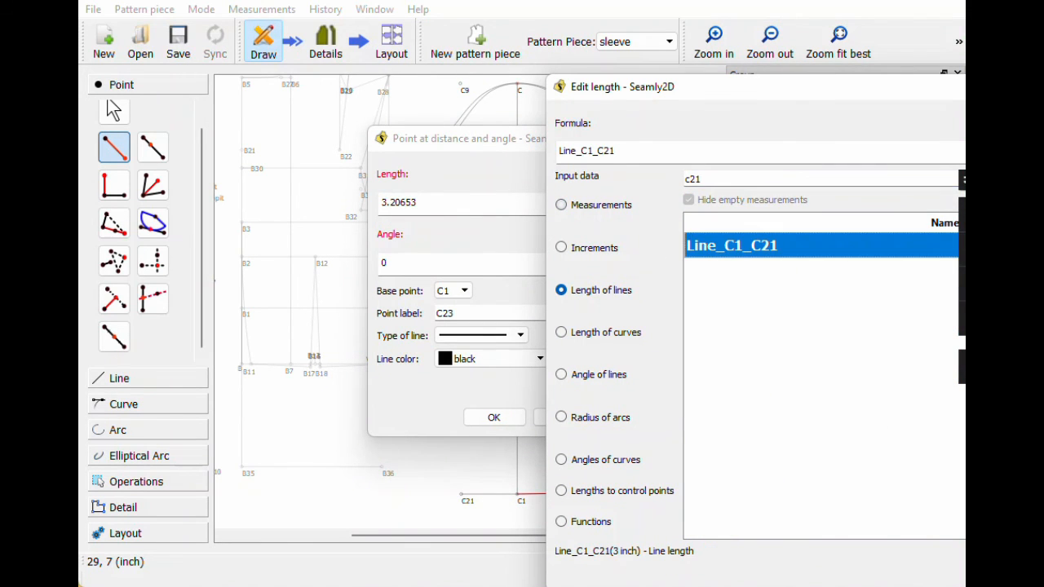
key("Return")
left_click(494, 416)
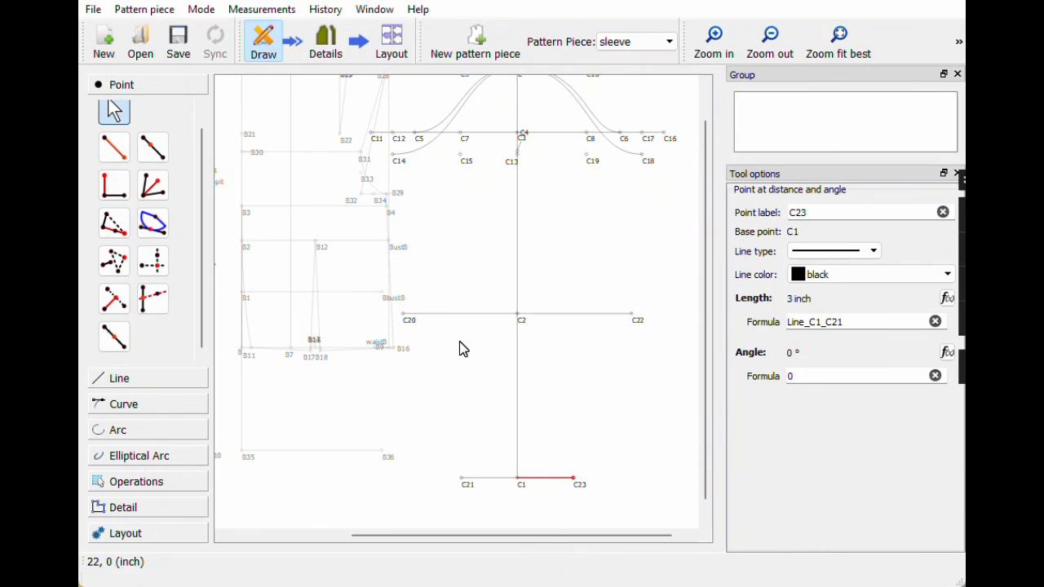
Step: Save the pattern file with the completed elbow and wrist width points on the sleeve
scroll(462, 349, "down", 2)
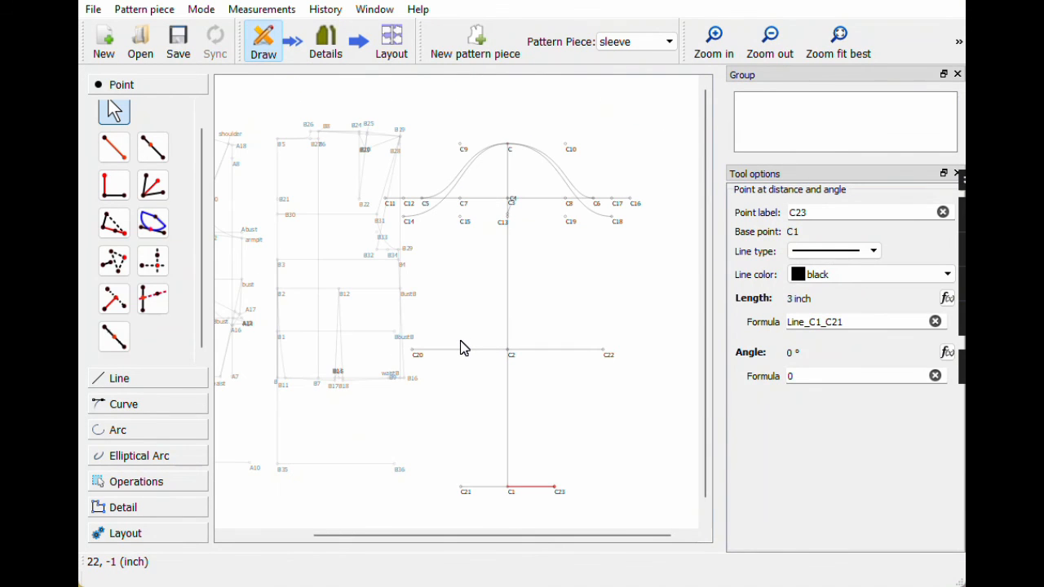
left_click_drag(439, 533, 315, 536)
left_click(178, 54)
left_click_drag(510, 535, 545, 535)
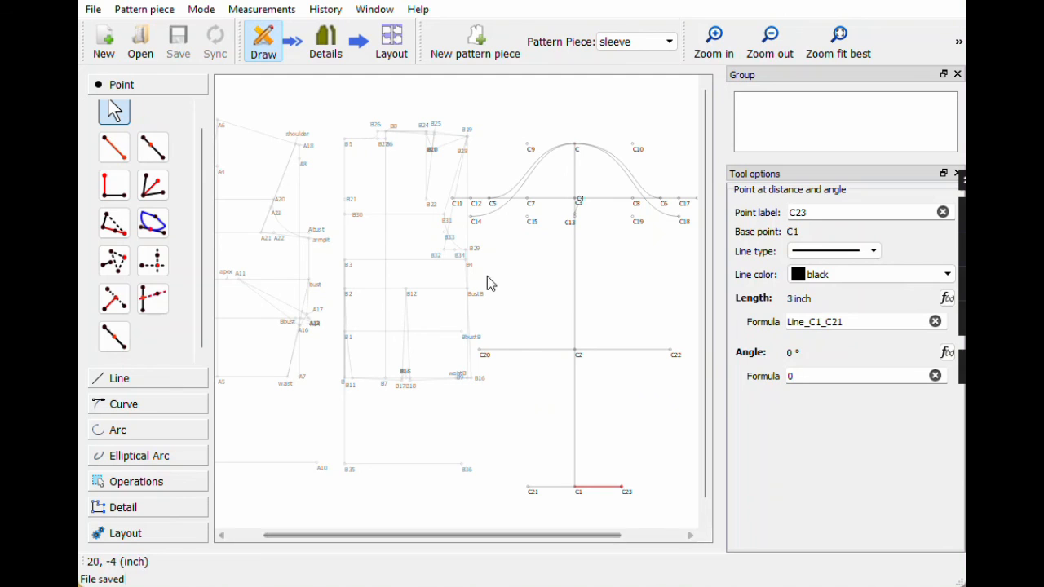
left_click_drag(431, 535, 396, 535)
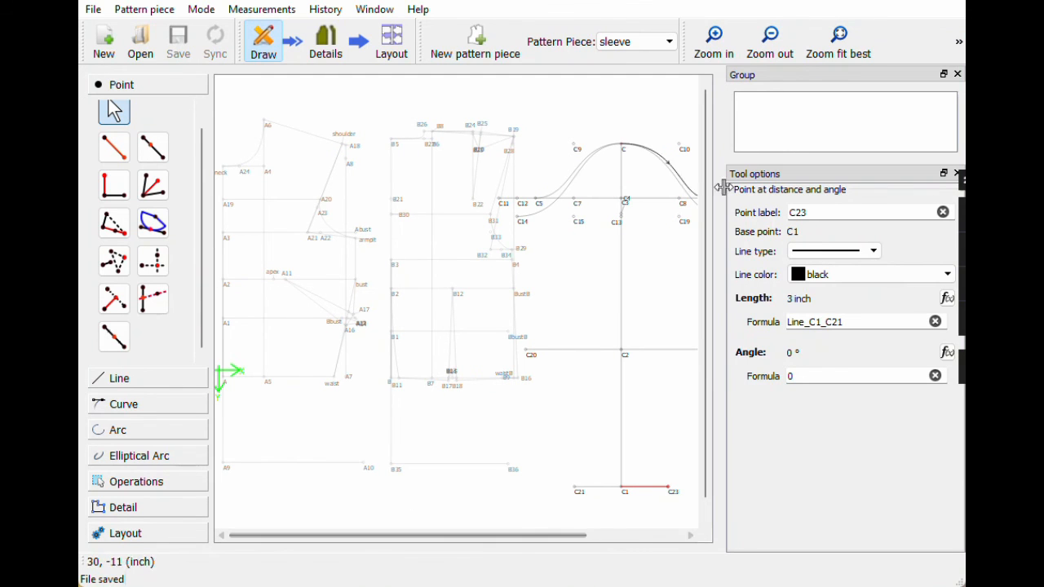